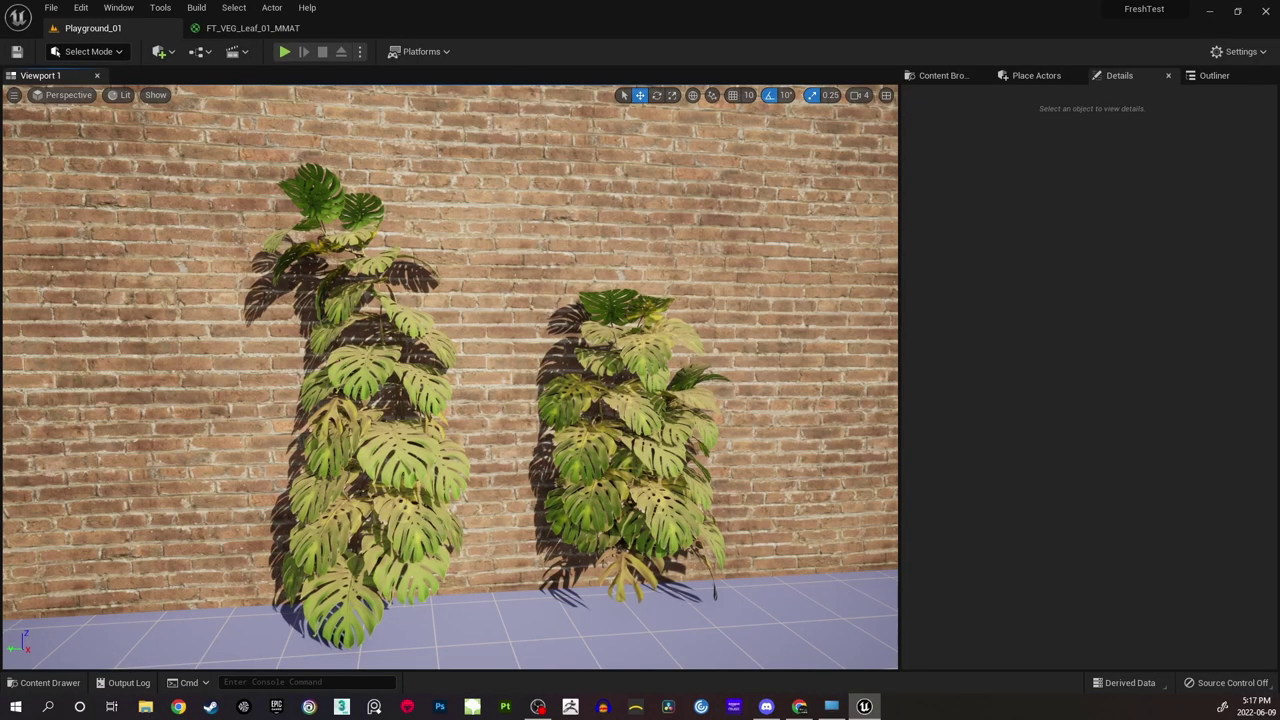
Examine the dust coverage on the leaves of the two potted-style monstera plants along the brick wall.
right_drag(450, 377, 400, 410)
key(w)
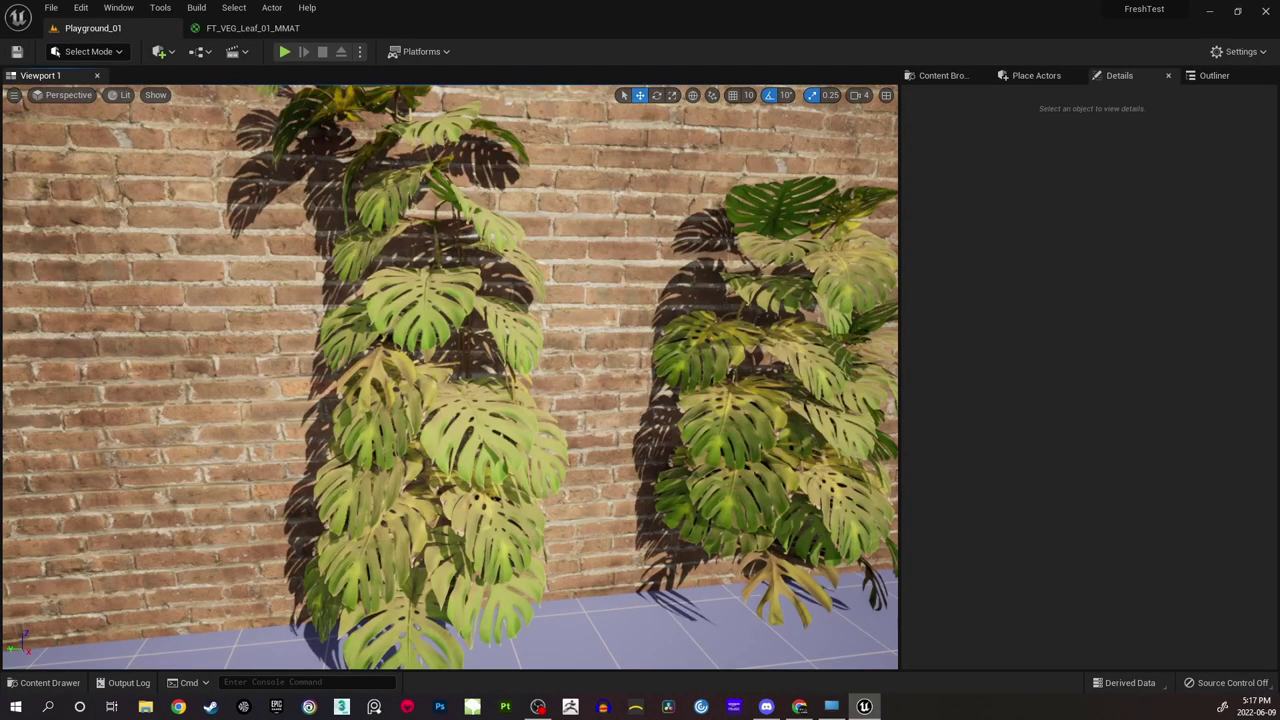
right_drag(450, 377, 415, 395)
key(w)
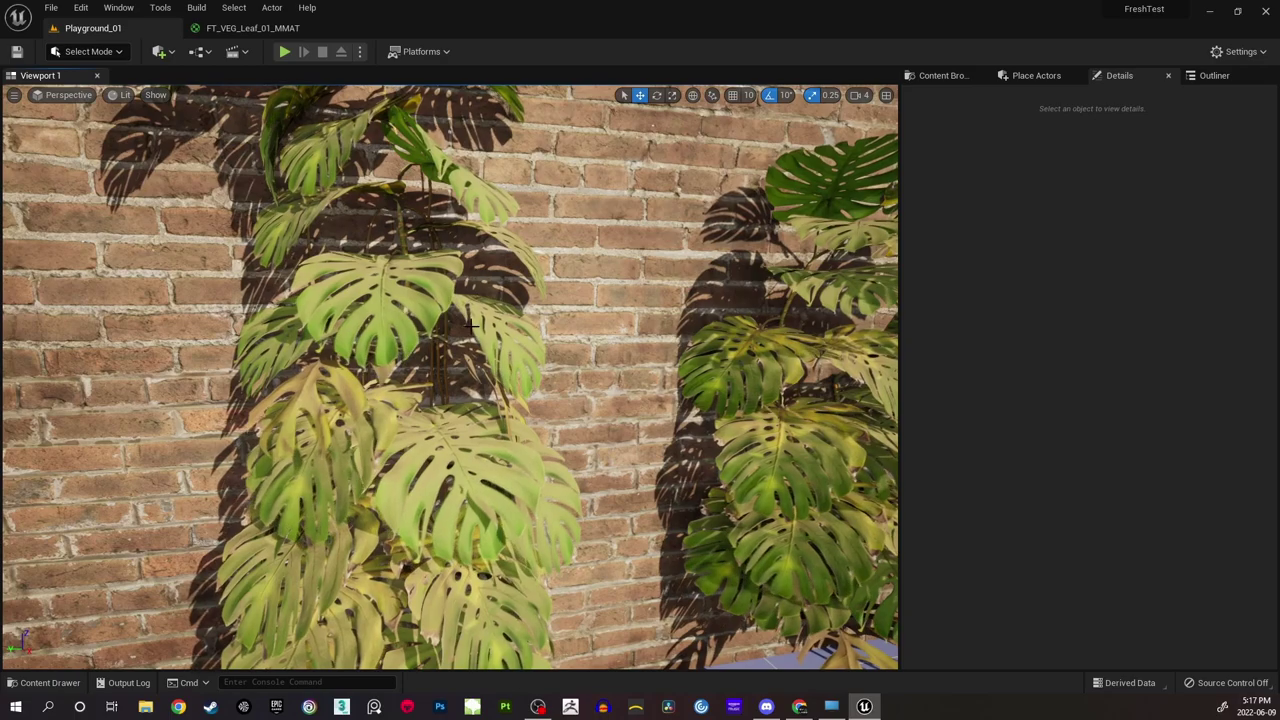
right_drag(577, 377, 592, 405)
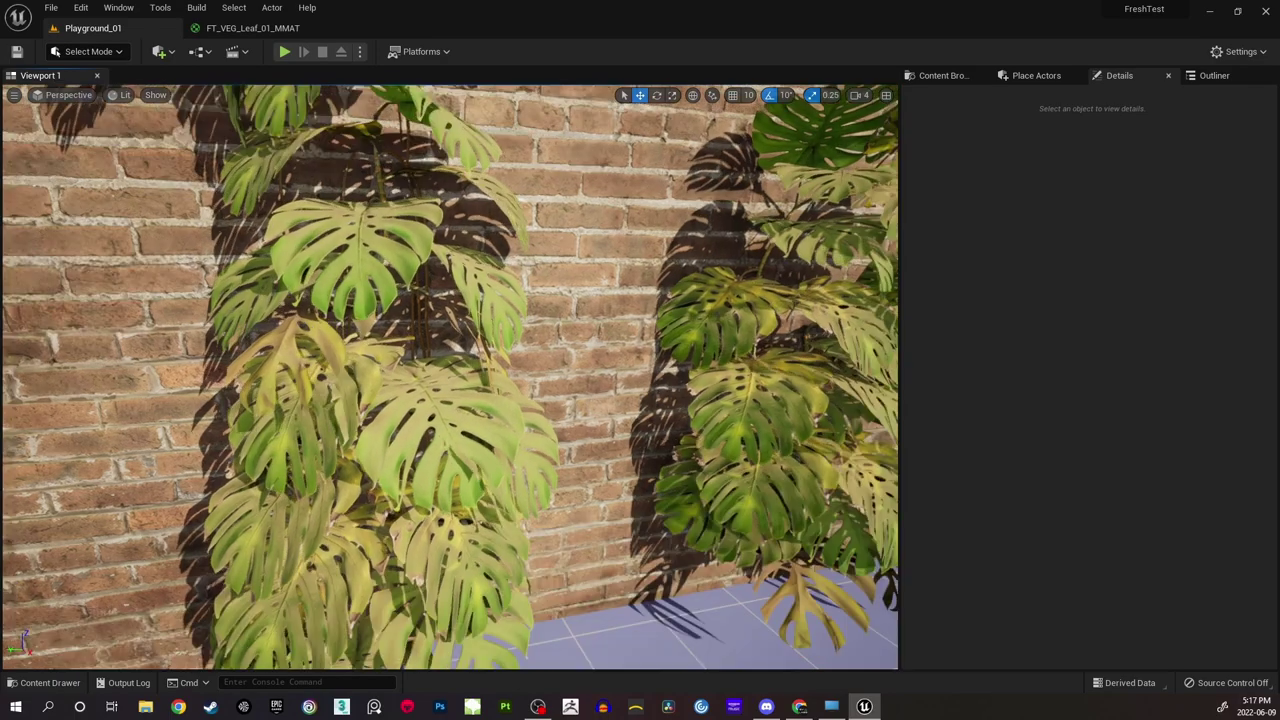
key(s)
key(d)
right_drag(450, 377, 370, 390)
key(w)
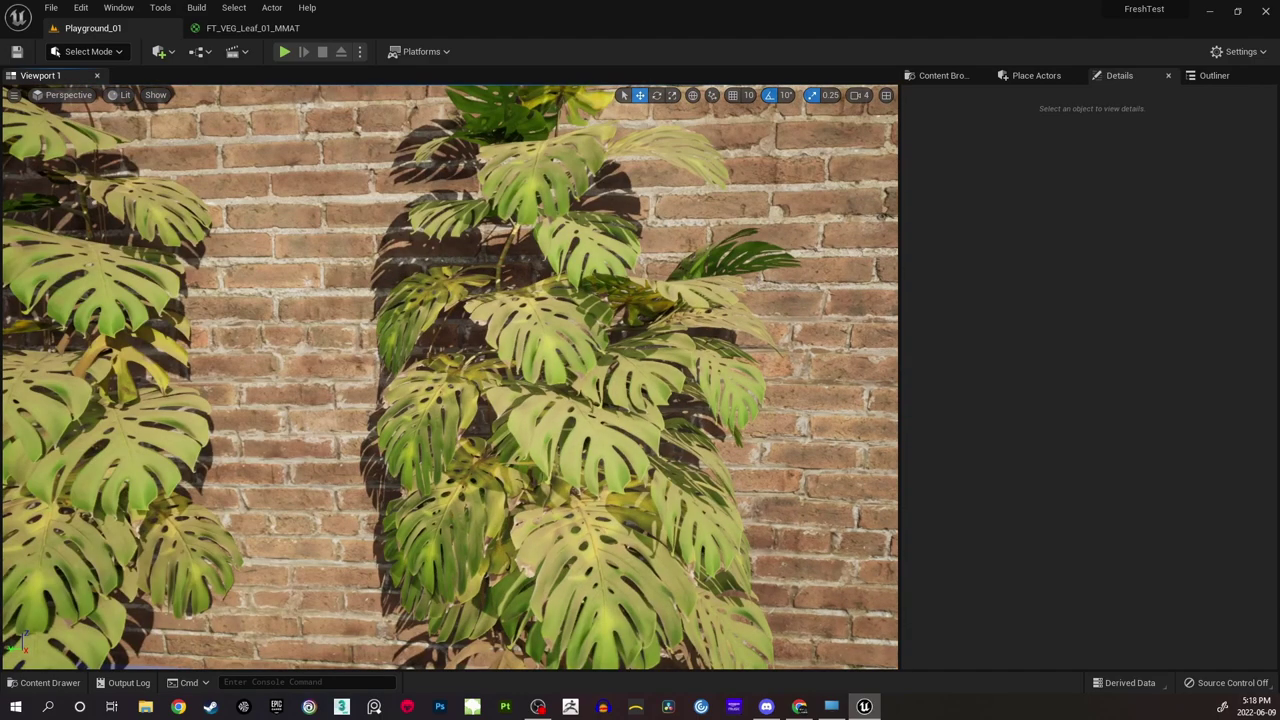
right_drag(548, 503, 536, 500)
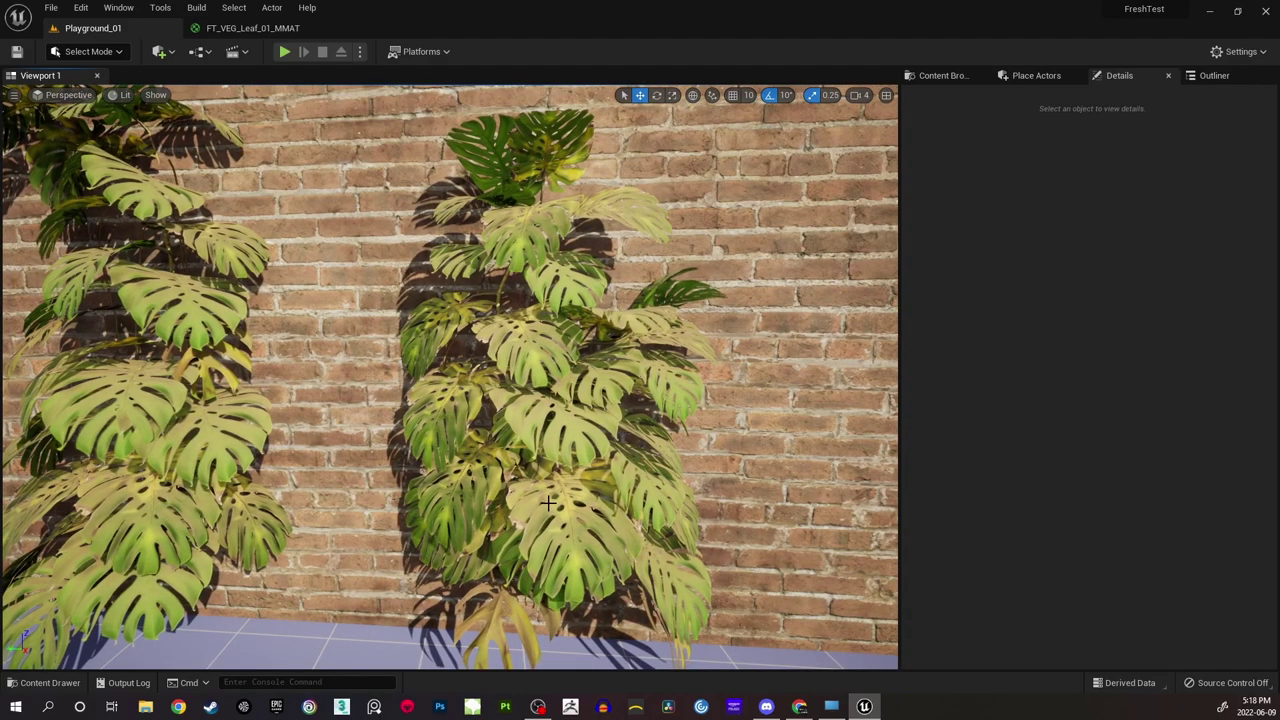
Open the leaf material instance of the SwissCheese_01 plant, close the FT_VEG_Leaf_01_MMAT editor, and return to the level with nothing selected.
click(563, 407)
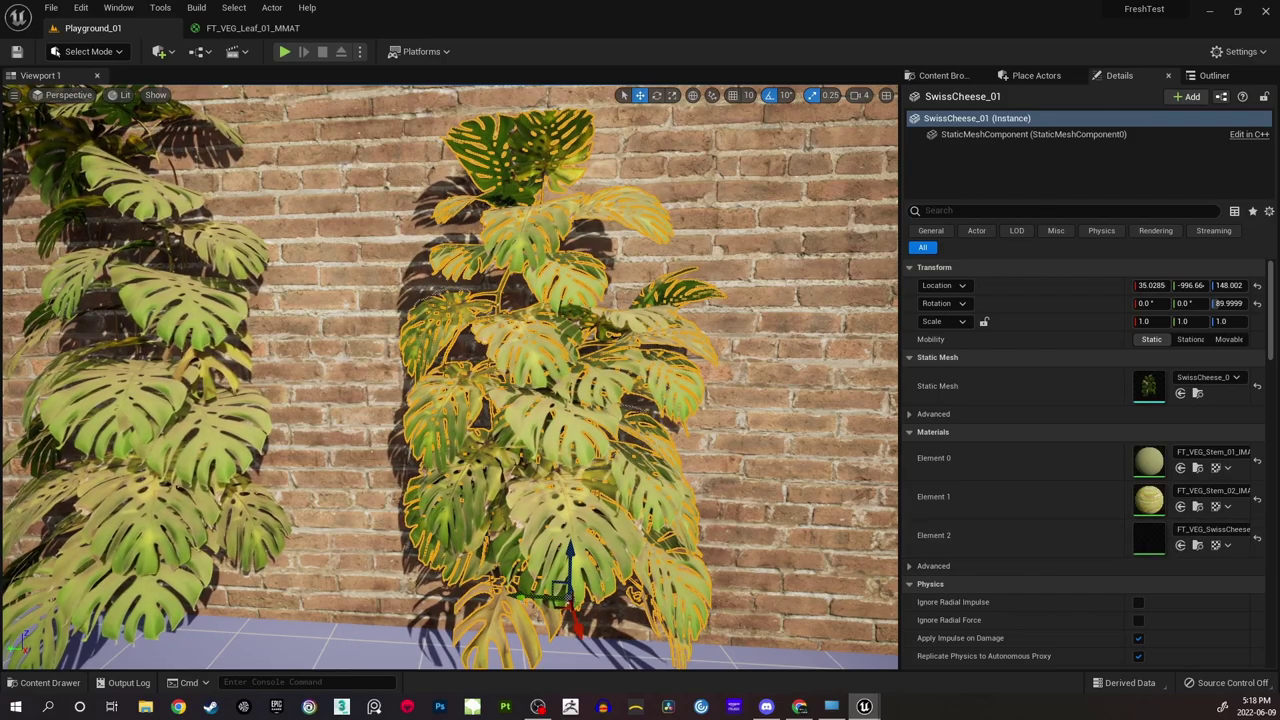
drag(1036, 30, 385, 40)
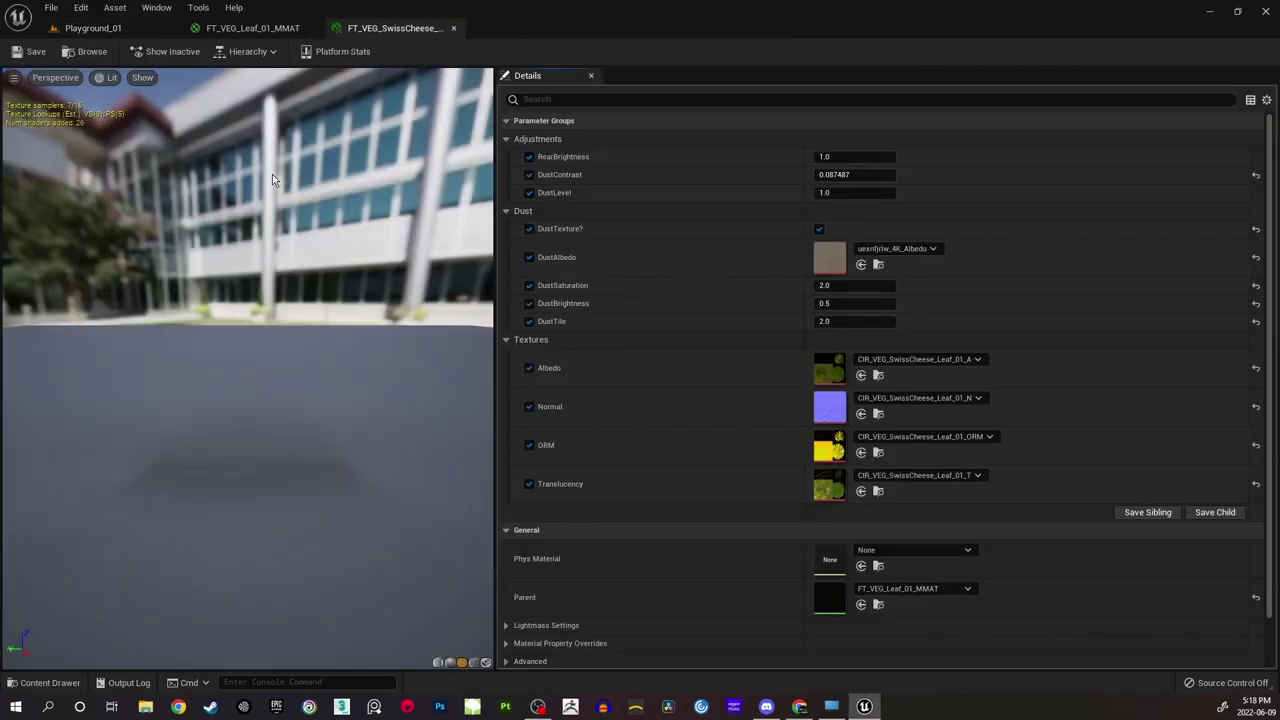
click(312, 28)
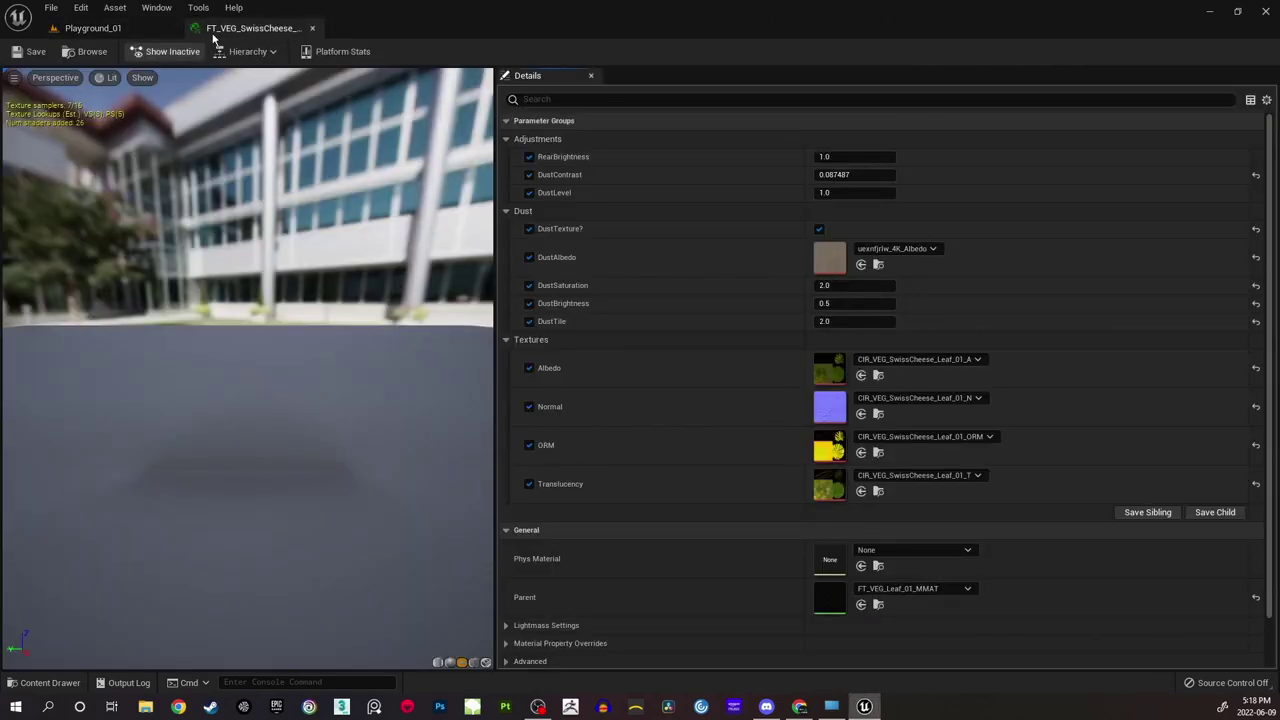
click(93, 28)
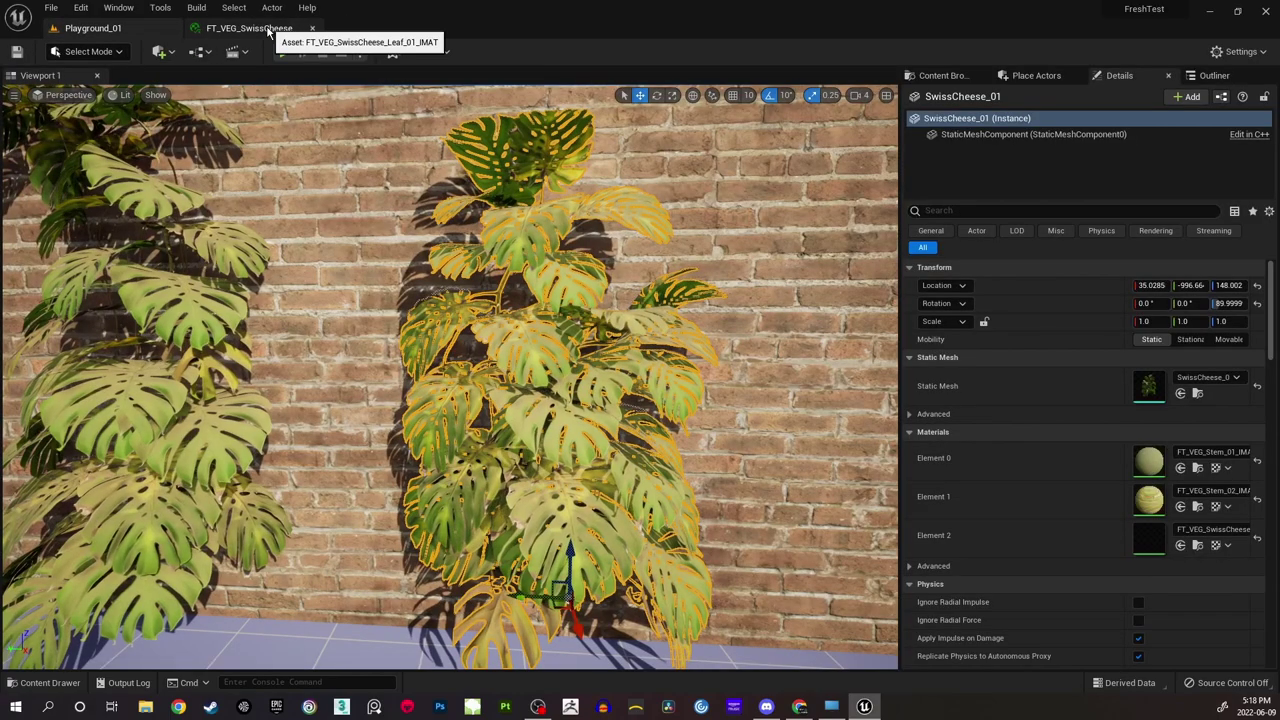
right_drag(420, 230, 500, 234)
key(Escape)
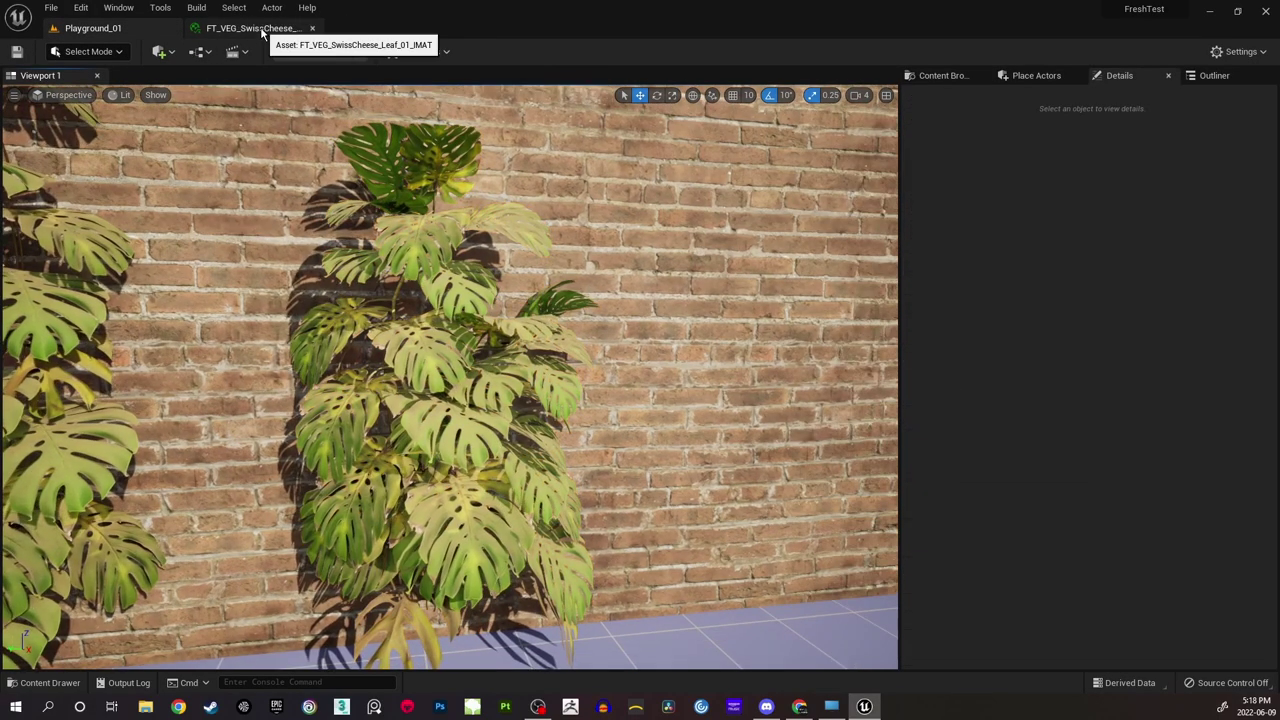
Float the FT_VEG_SwissCheese_Leaf_01_IMAT editor as an enlarged separate window beside the plants in the level.
drag(257, 28, 658, 42)
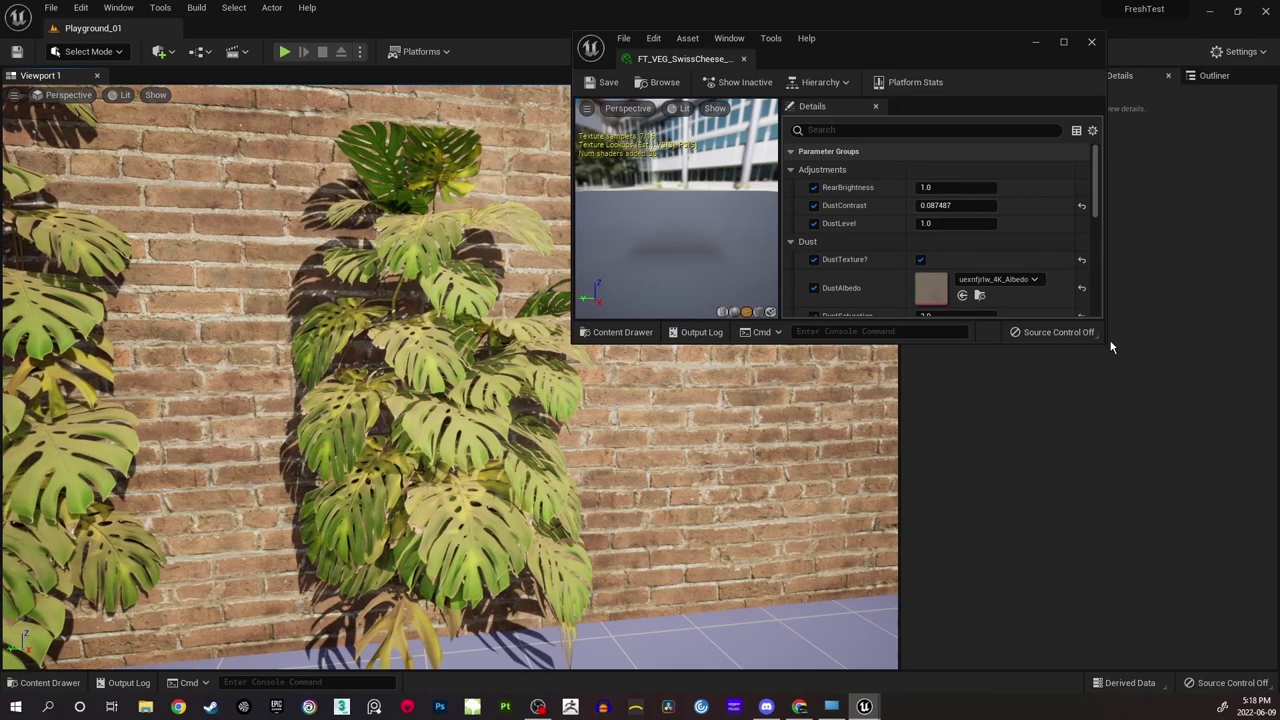
drag(1100, 343, 1259, 662)
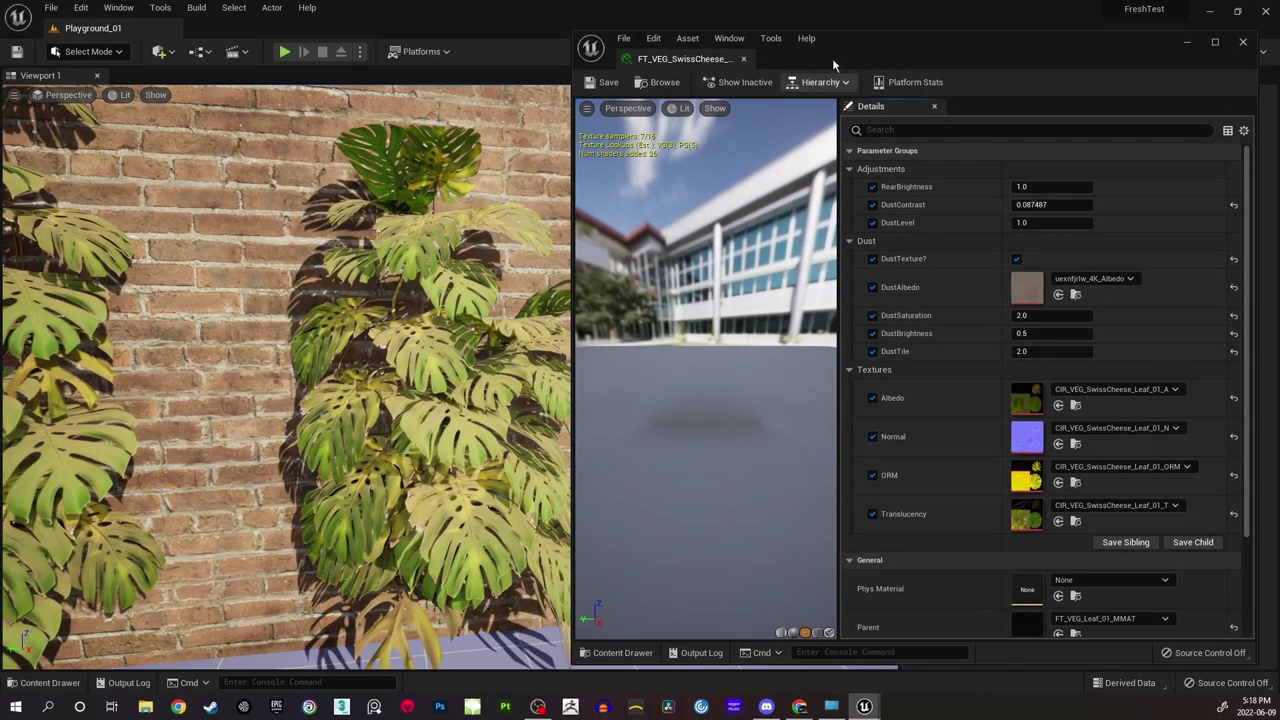
drag(849, 57, 861, 50)
Examine the textured dust on the shorter plant's leaves both up close and from a distance.
key(s)
mouse_move(512, 227)
right_down()
mouse_move(498, 242)
mouse_move(484, 234)
mouse_move(514, 230)
right_up()
key(w)
mouse_move(361, 361)
right_down()
mouse_move(345, 374)
mouse_move(361, 361)
right_up()
key(s)
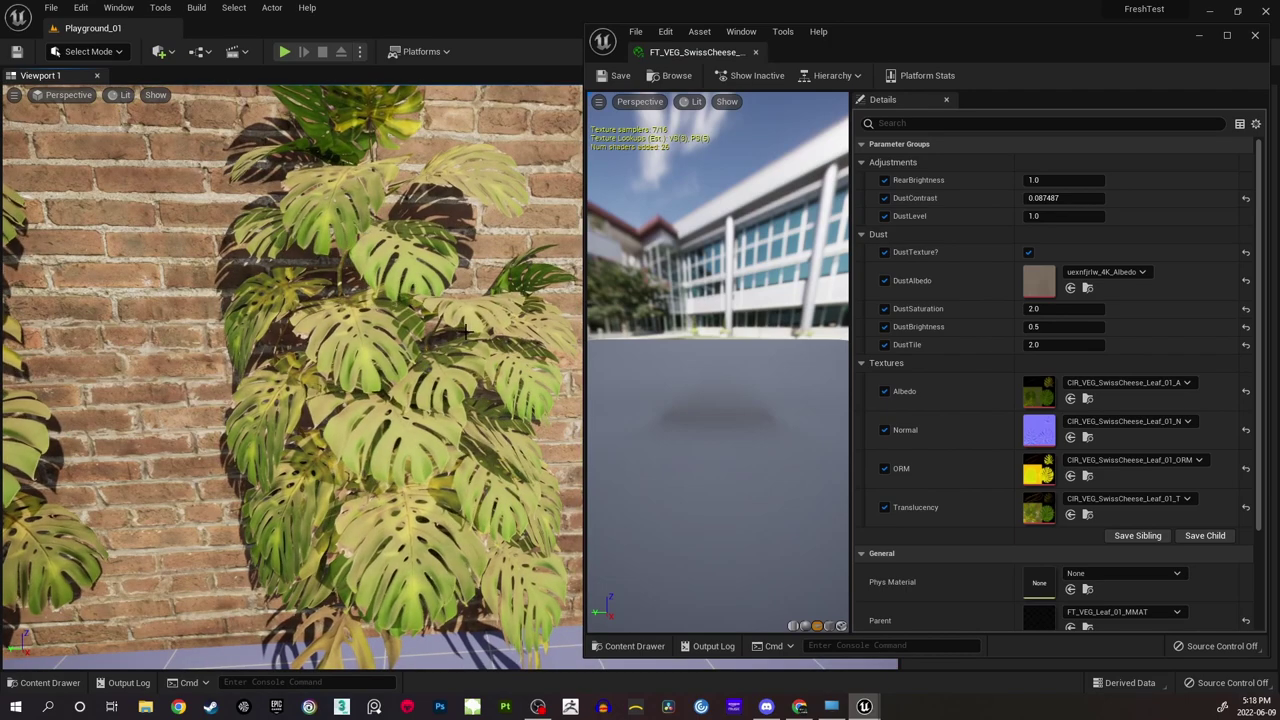
mouse_move(361, 361)
right_down()
mouse_move(399, 388)
mouse_move(361, 386)
mouse_move(400, 388)
mouse_move(374, 375)
right_up()
key(w)
key(w)
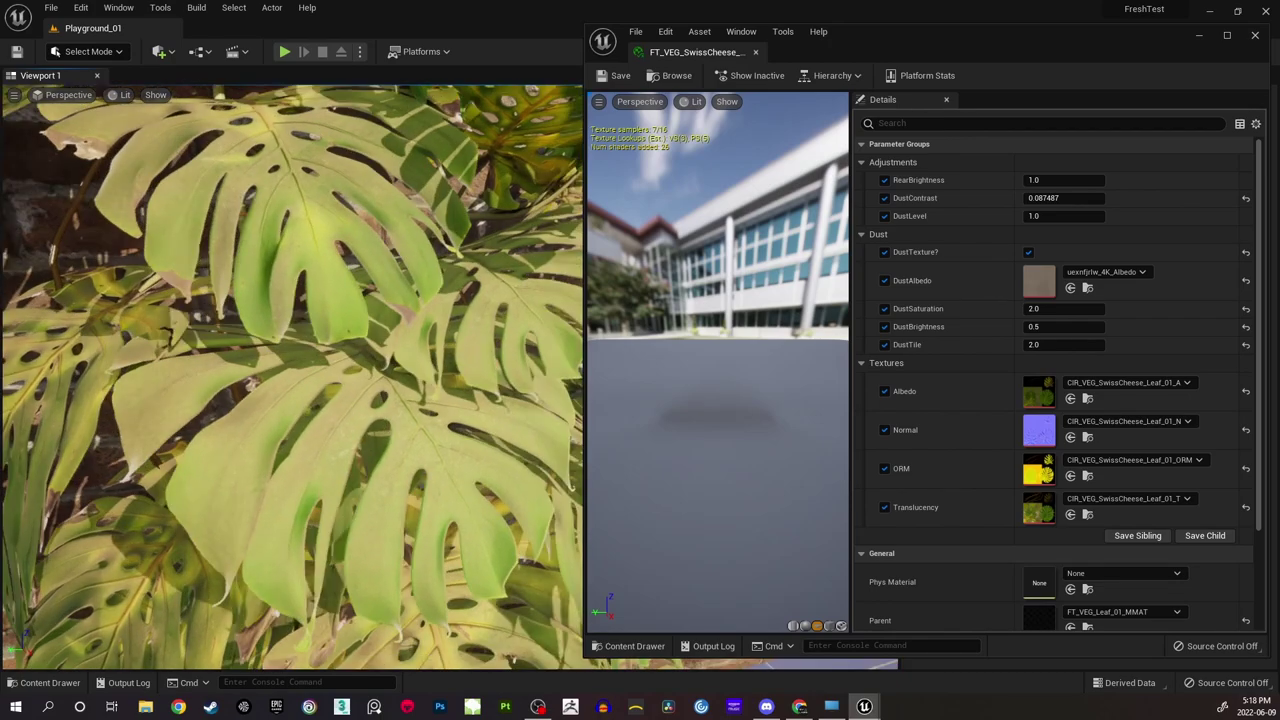
key(s)
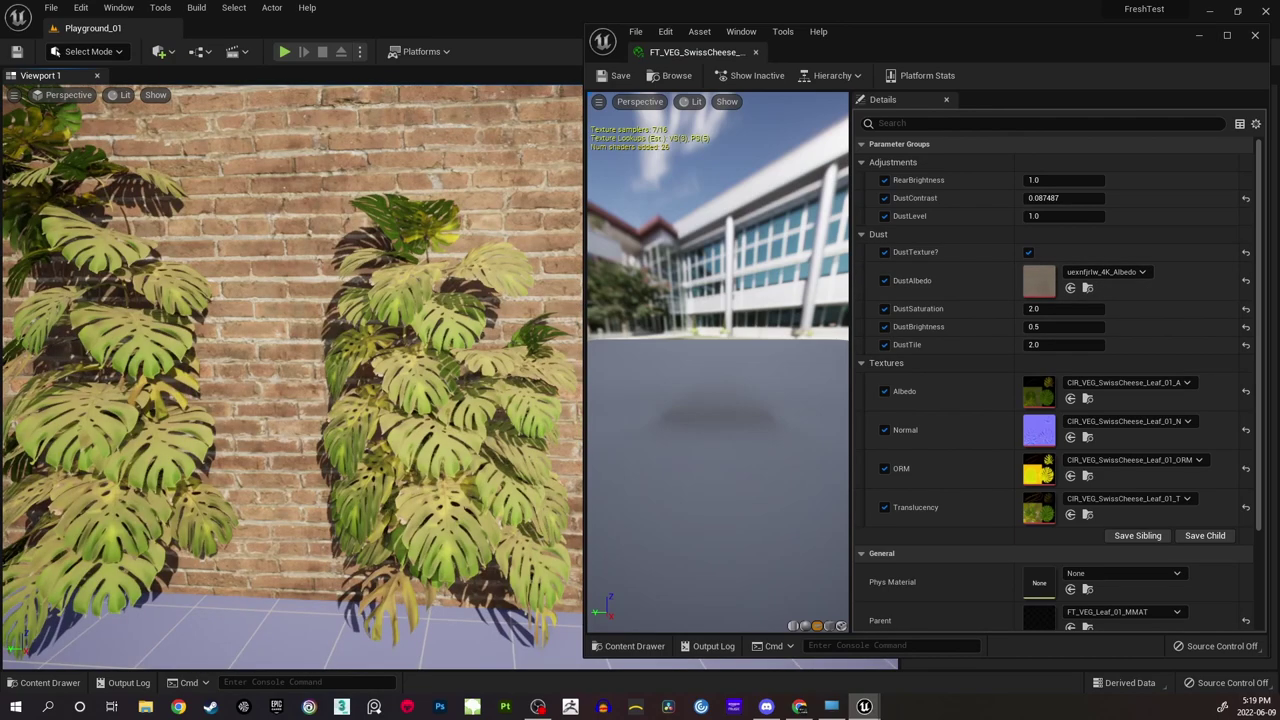
key(w)
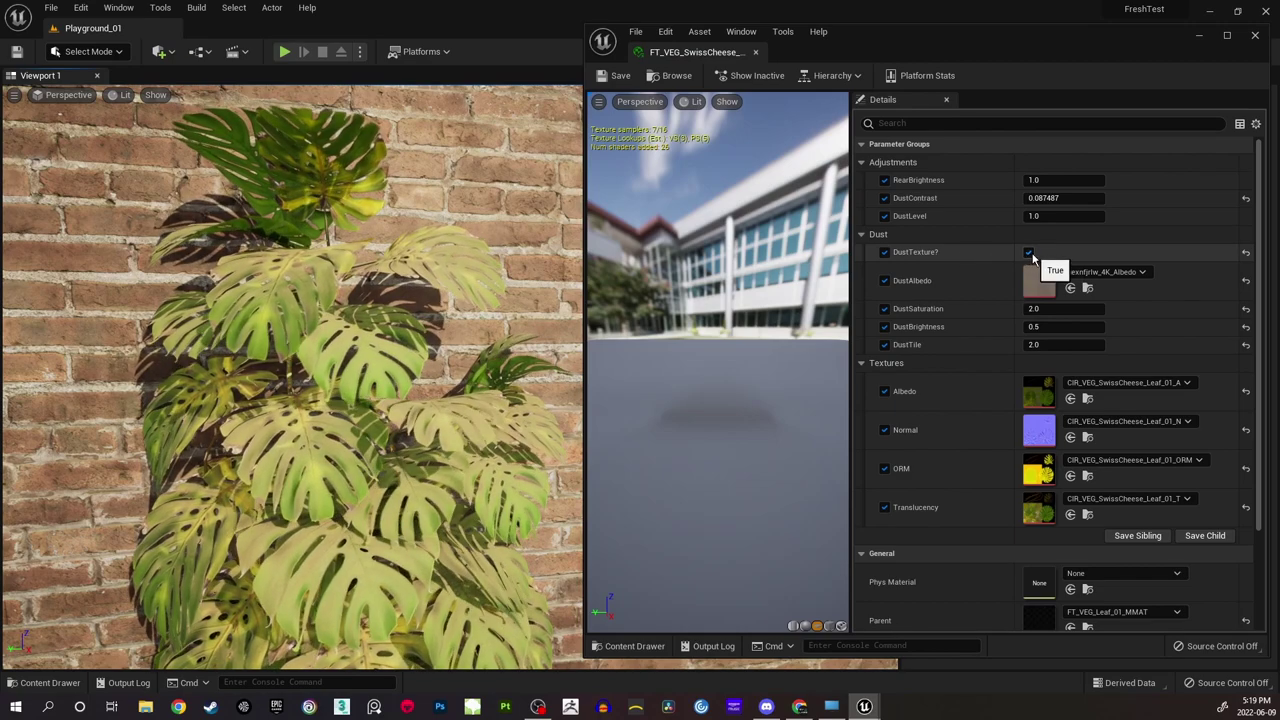
Disable DustTexture and make DustColor a more orange brown, with saturation 0.84375 and value 0.375.
click(1030, 255)
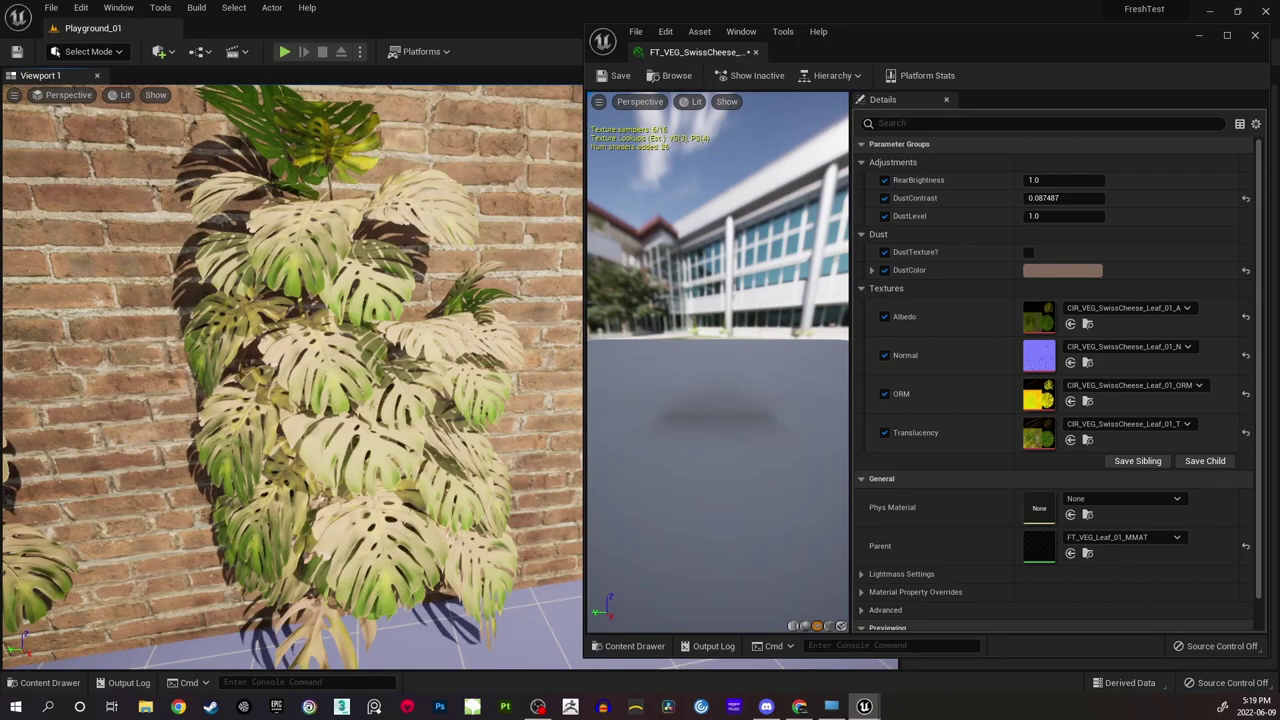
right_drag(291, 377, 258, 318)
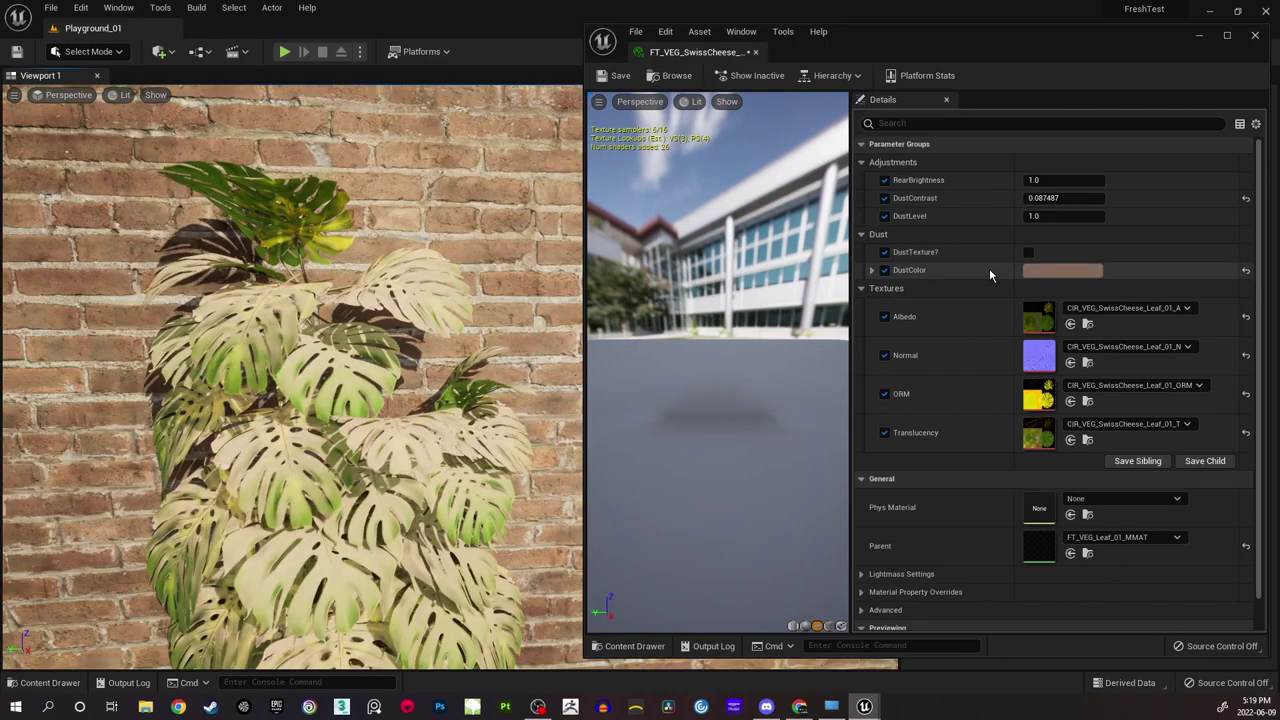
click(1056, 270)
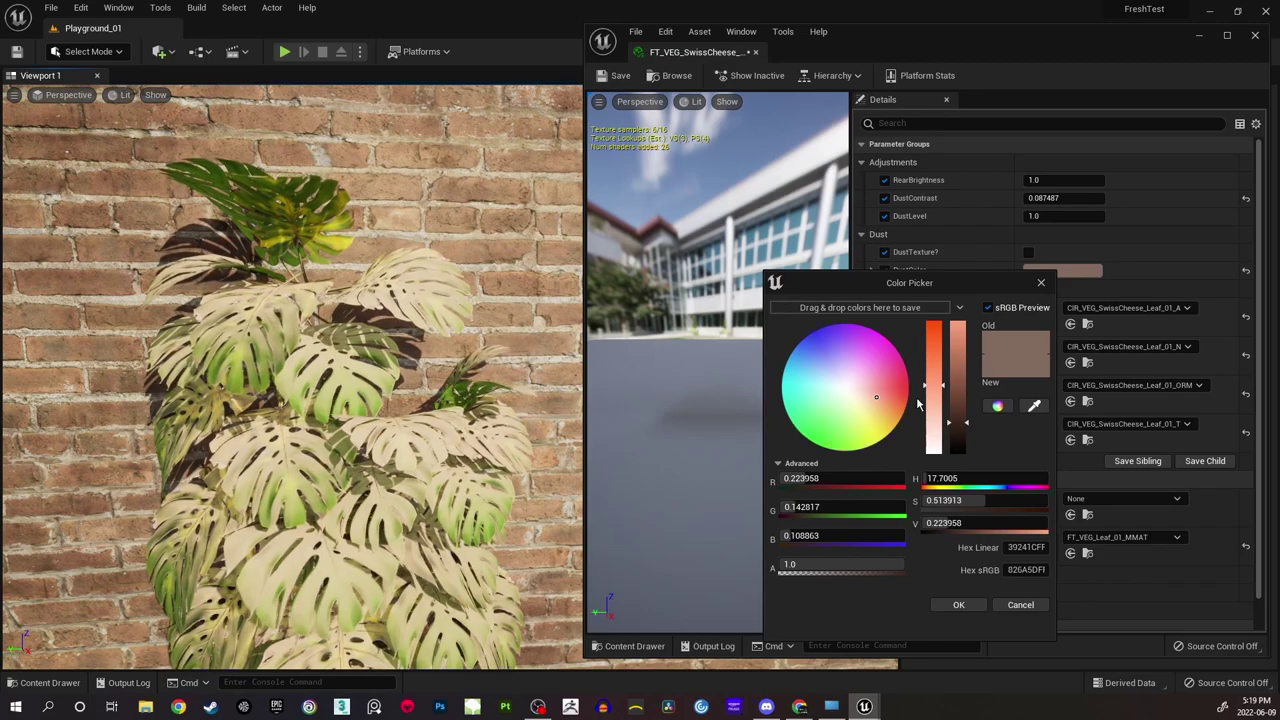
drag(941, 388, 927, 342)
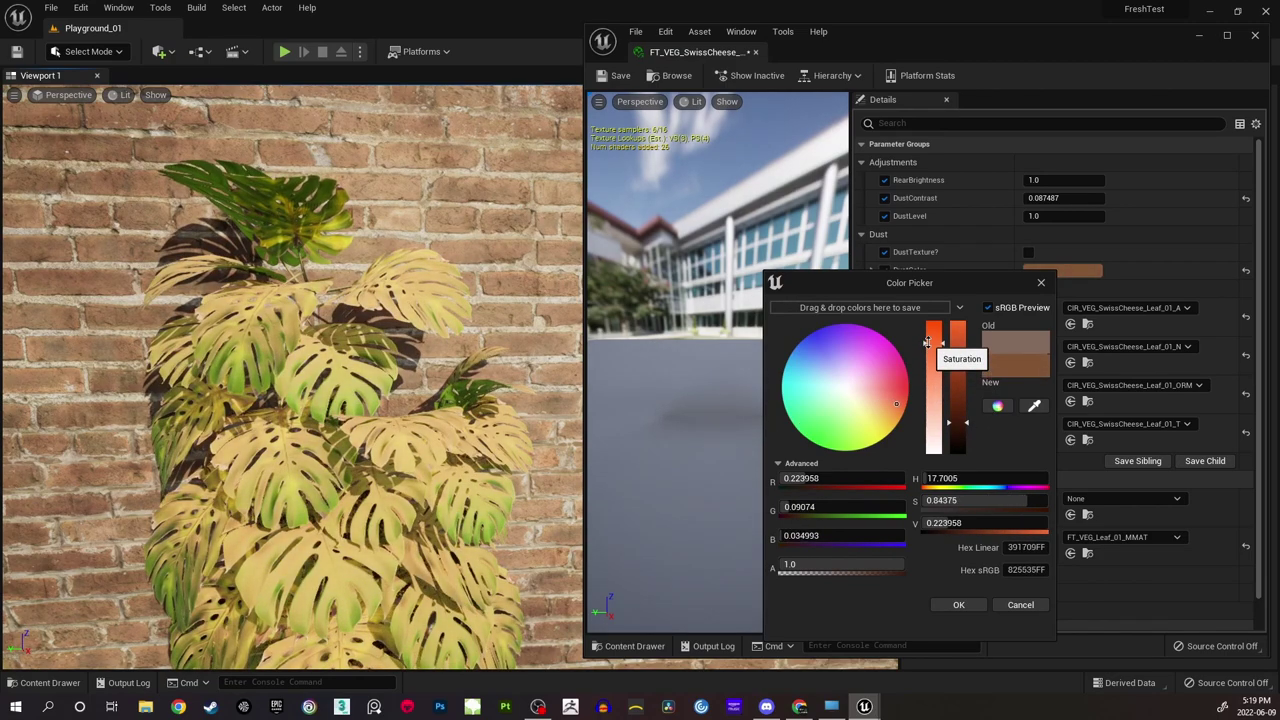
drag(962, 421, 962, 404)
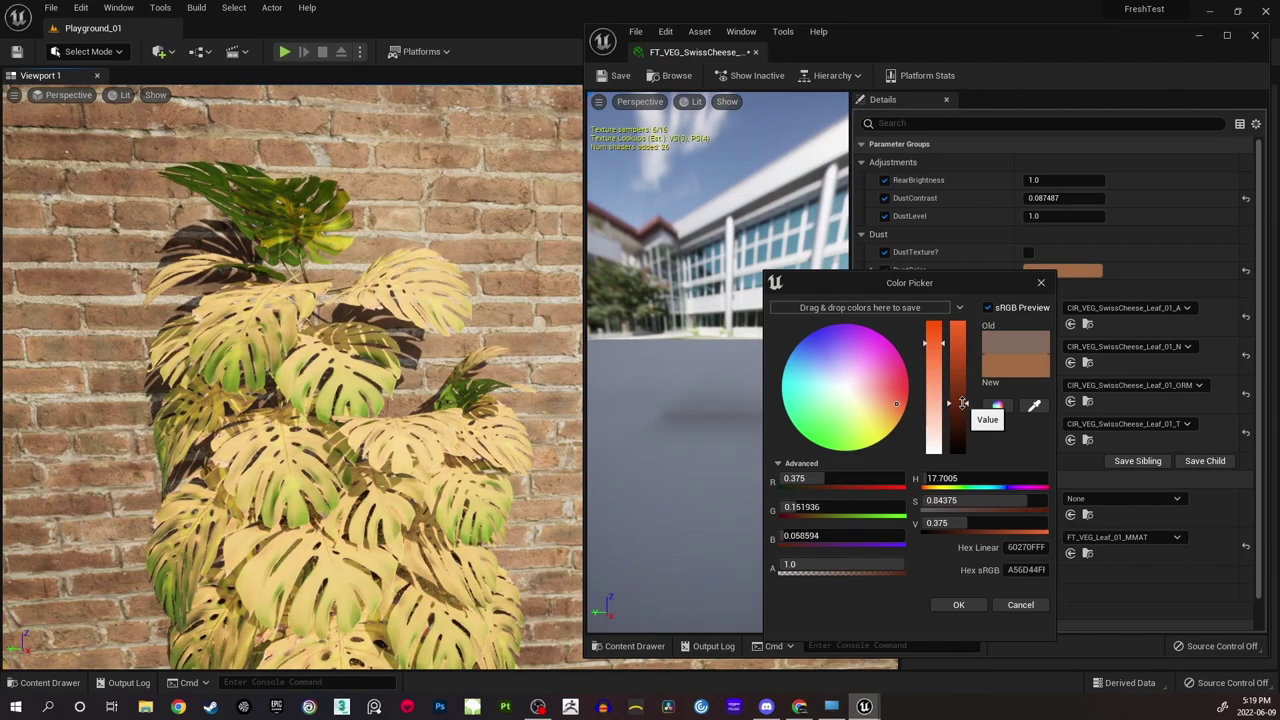
click(960, 606)
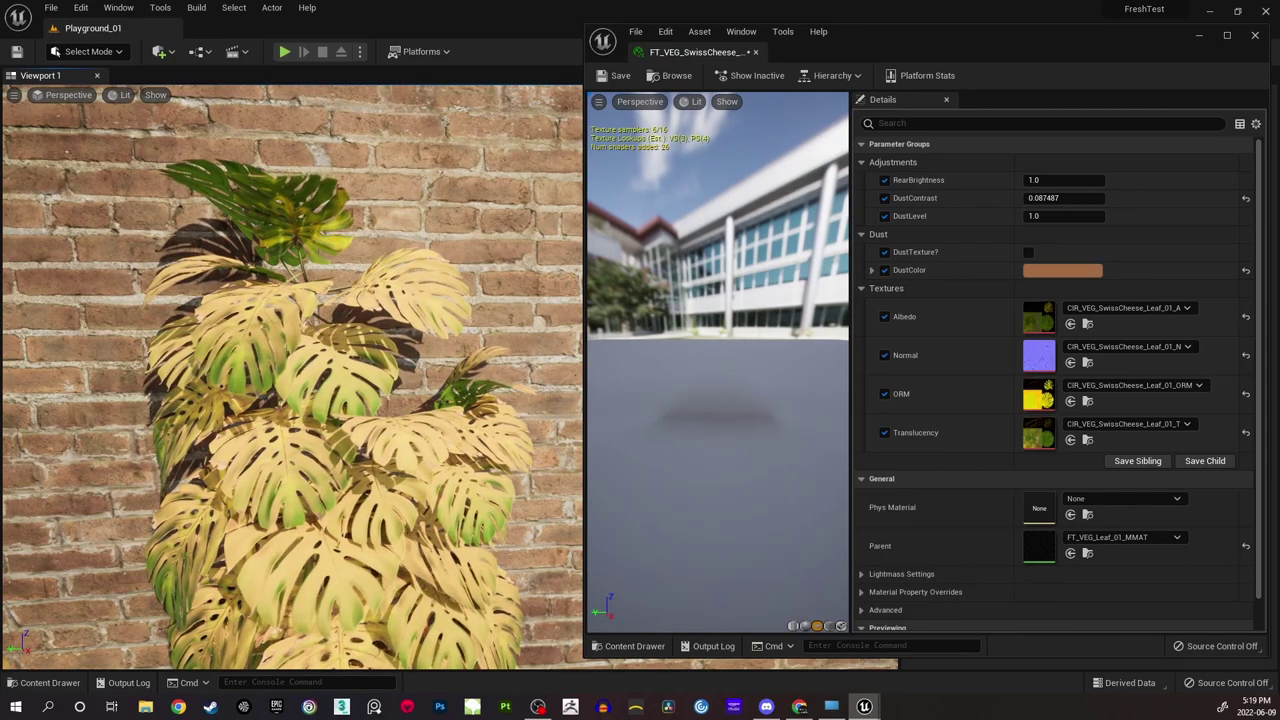
Inspect the flat-coloured dust on the leaves and re-enable DustTexture in the leaf material instance.
right_drag(450, 390, 390, 400)
right_drag(295, 385, 290, 385)
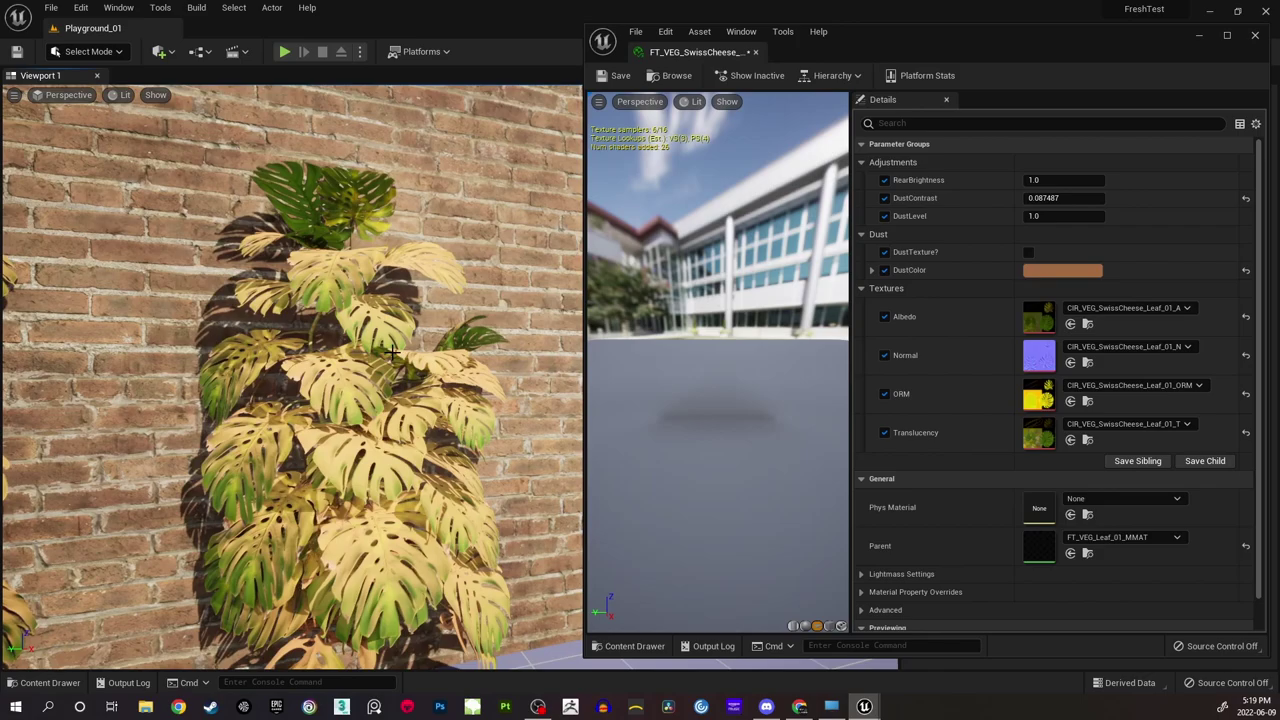
right_drag(290, 385, 290, 385)
right_drag(433, 289, 433, 289)
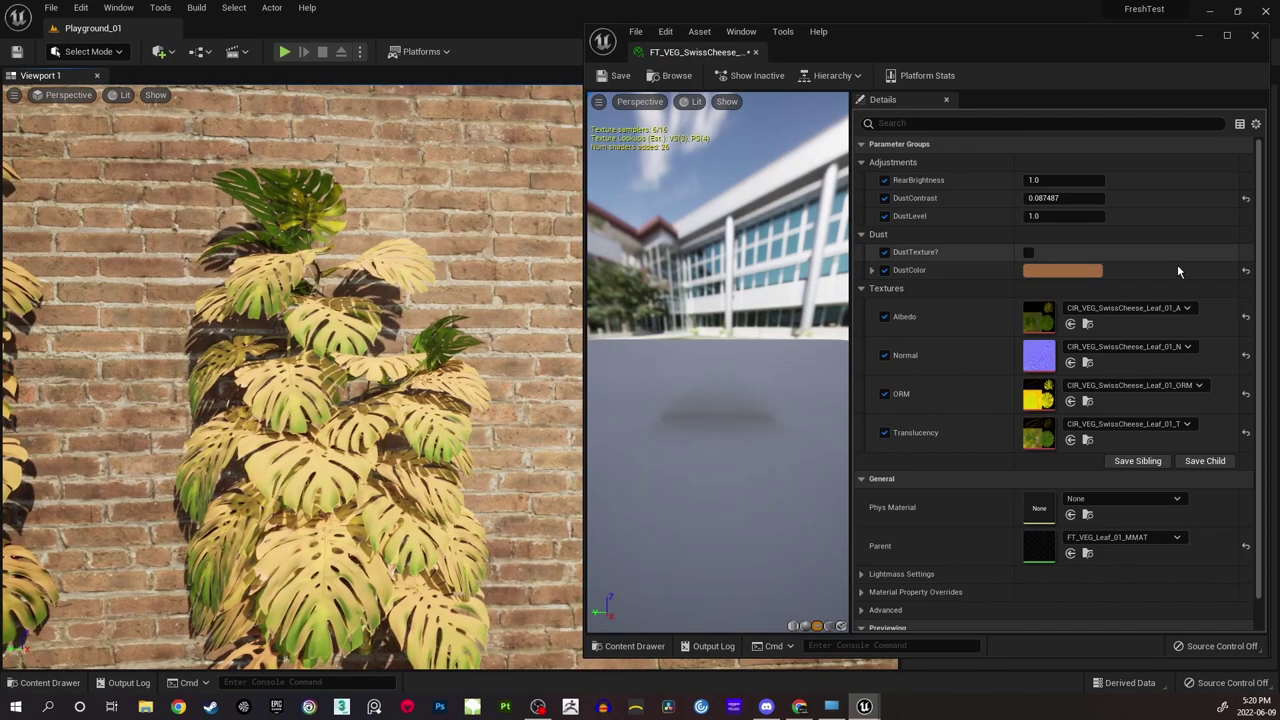
click(1029, 252)
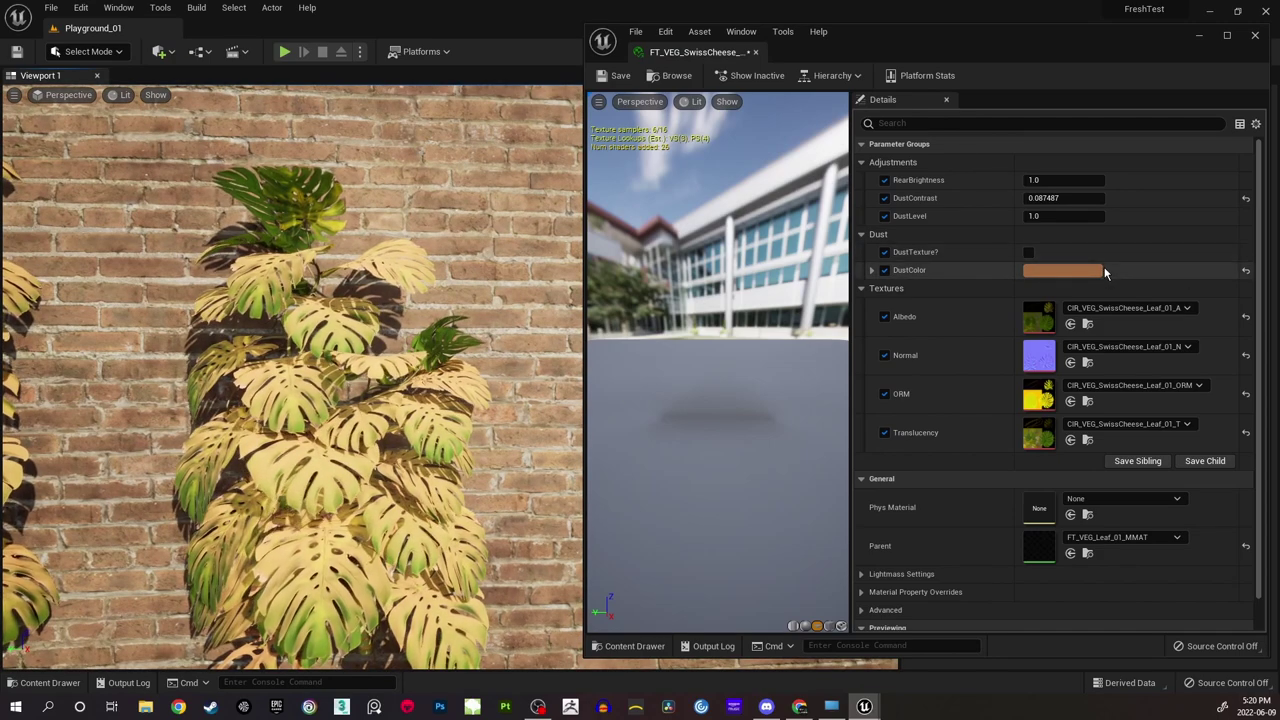
click(1029, 252)
click(1029, 252)
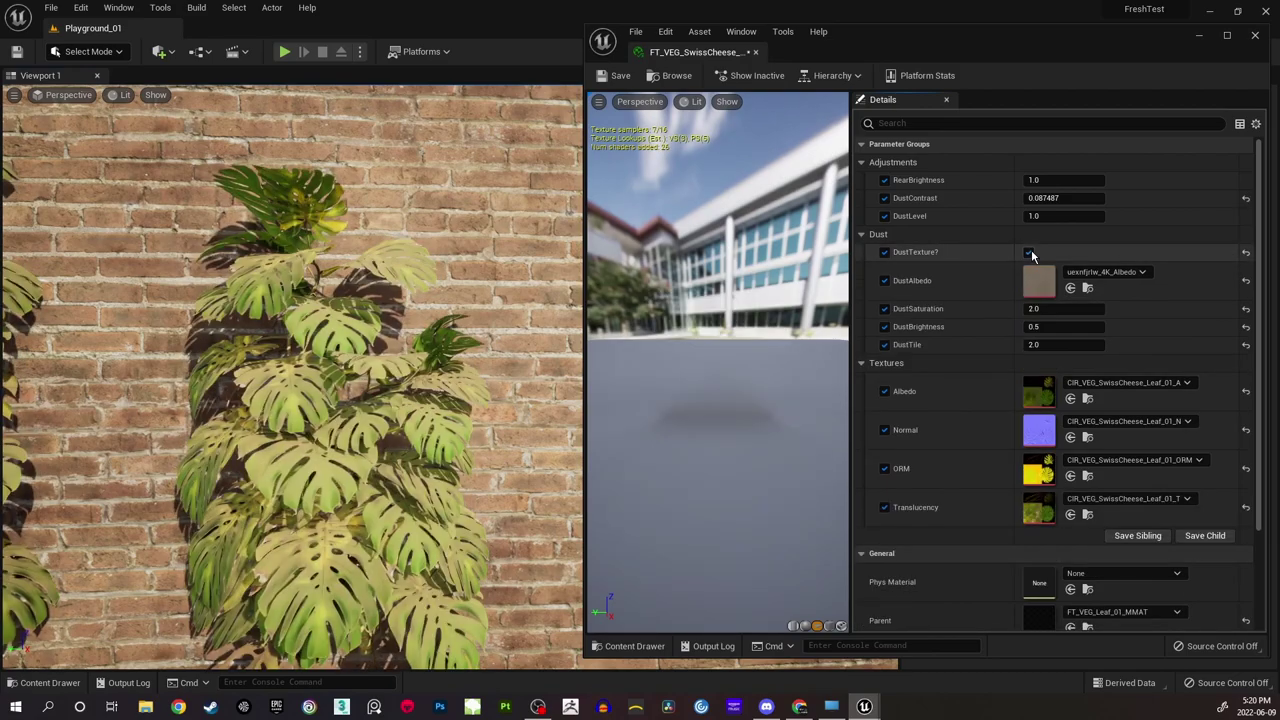
Set the leaf material instance's DustBrightness to 1.
right_drag(400, 392, 400, 393)
key(w)
right_drag(291, 357, 291, 357)
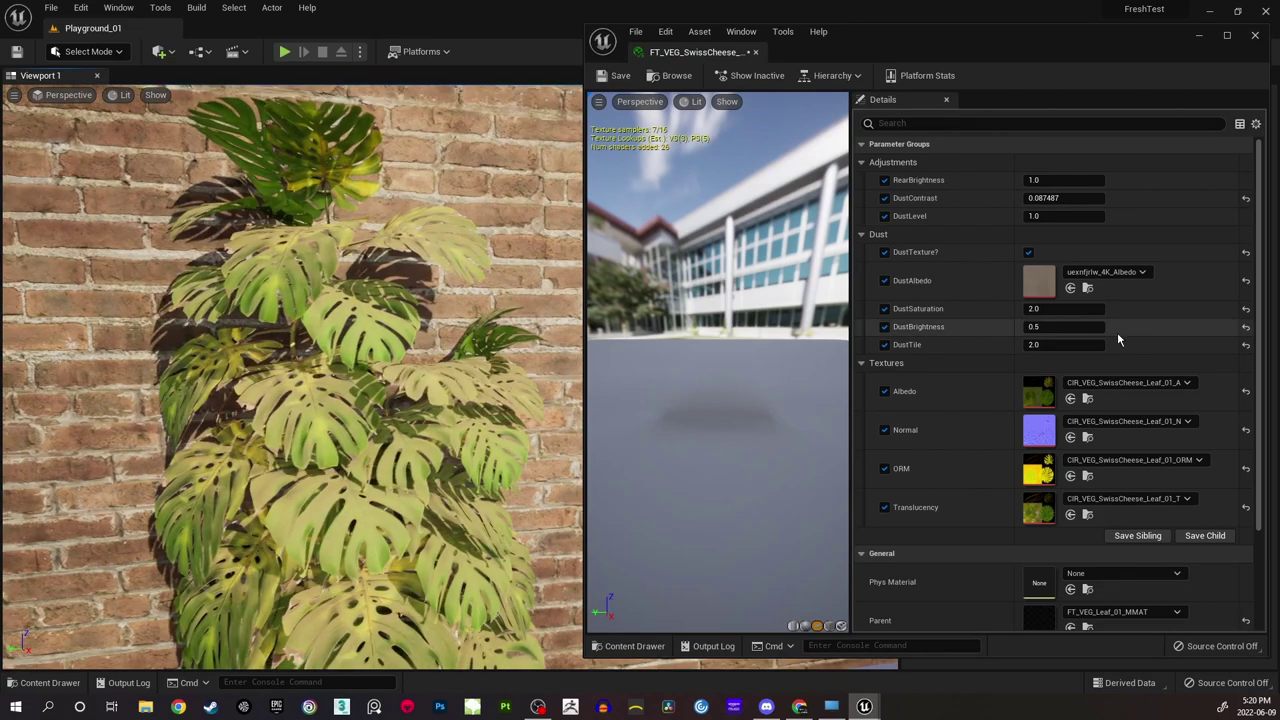
click(1065, 326)
text(1)
key(Return)
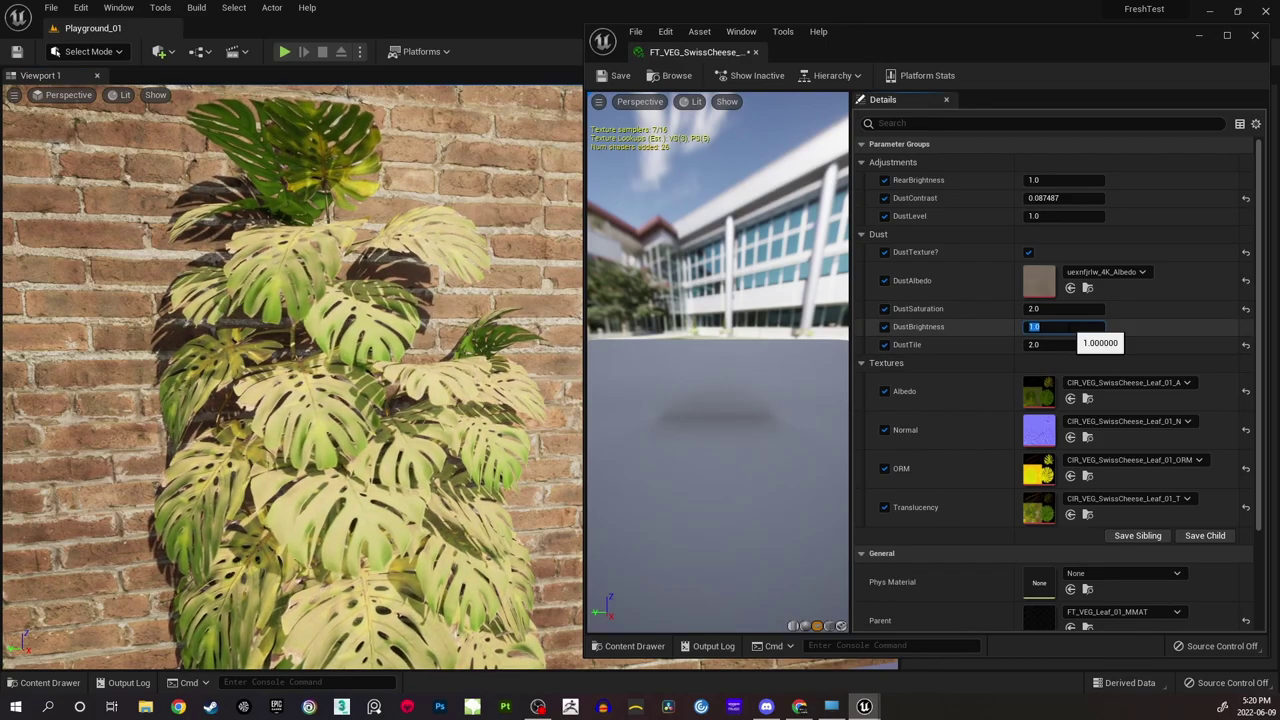
Try a DustSaturation of 5 and inspect the leaves.
right_drag(291, 357, 305, 325)
click(1090, 310)
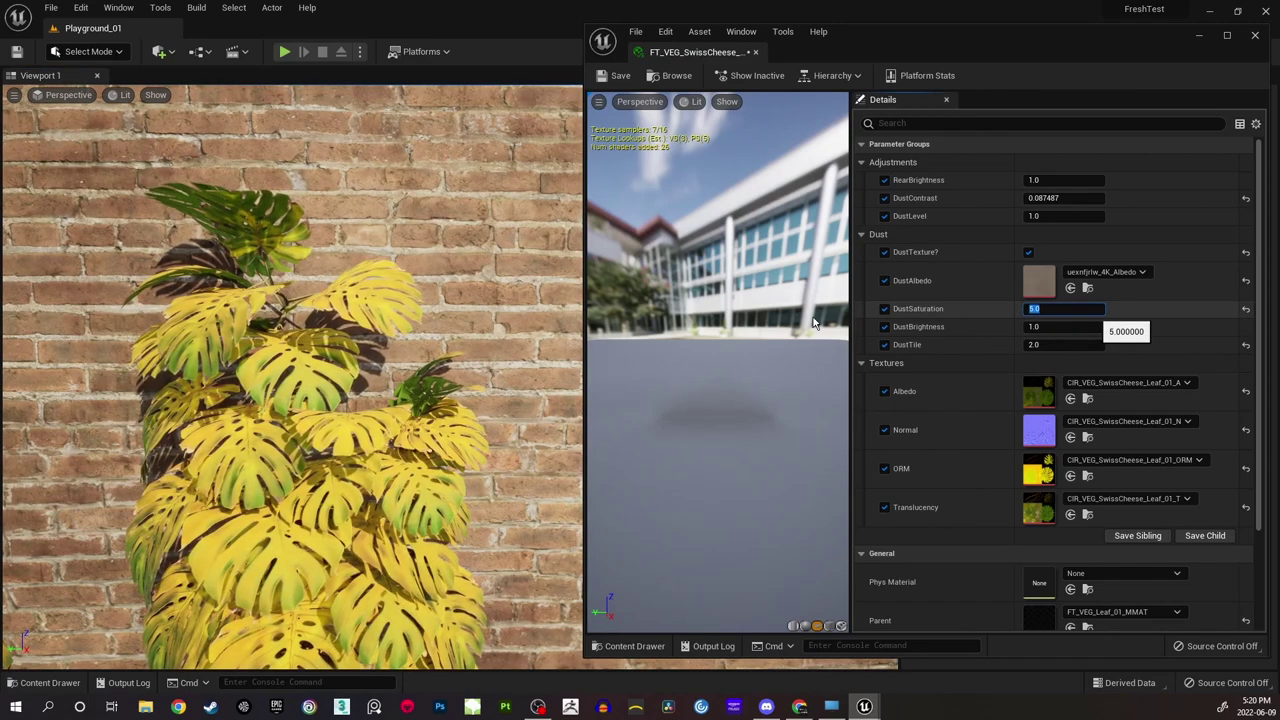
key(Return)
right_drag(477, 371, 477, 371)
Try DustSaturation at 1 and 1.5, settle on 2, and inspect the leaves up close.
click(1045, 309)
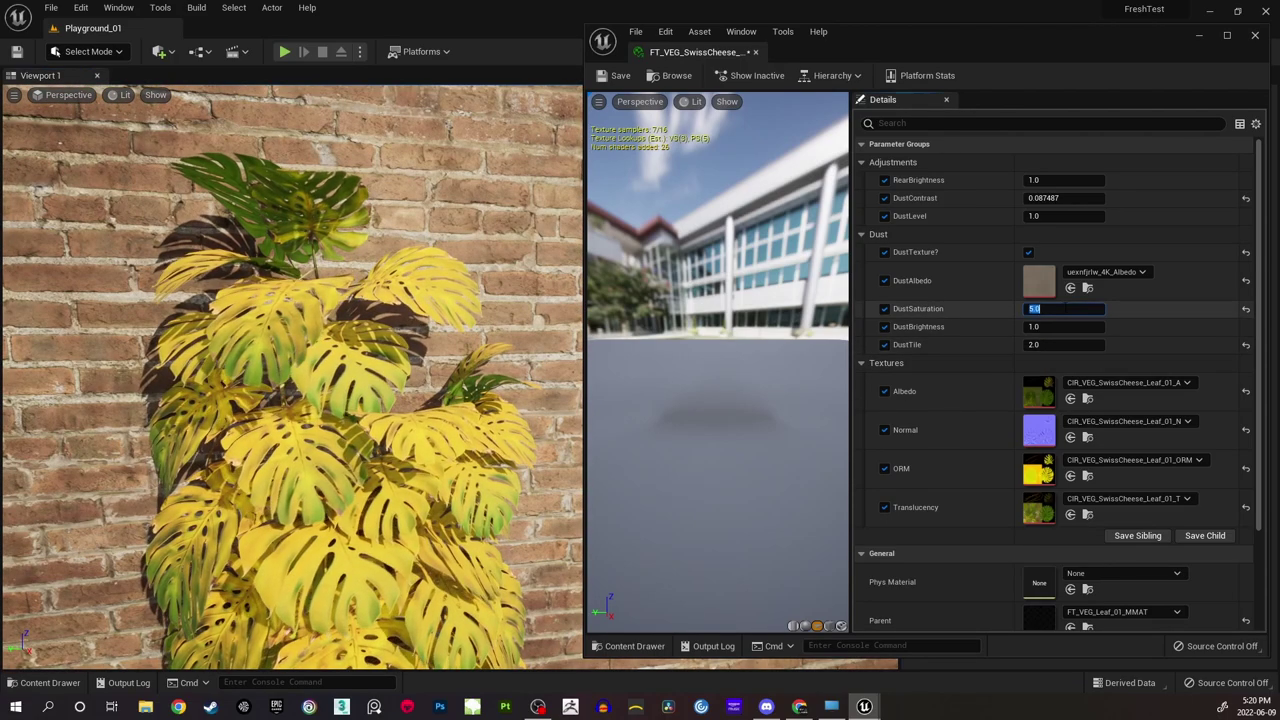
text(1)
key(Return)
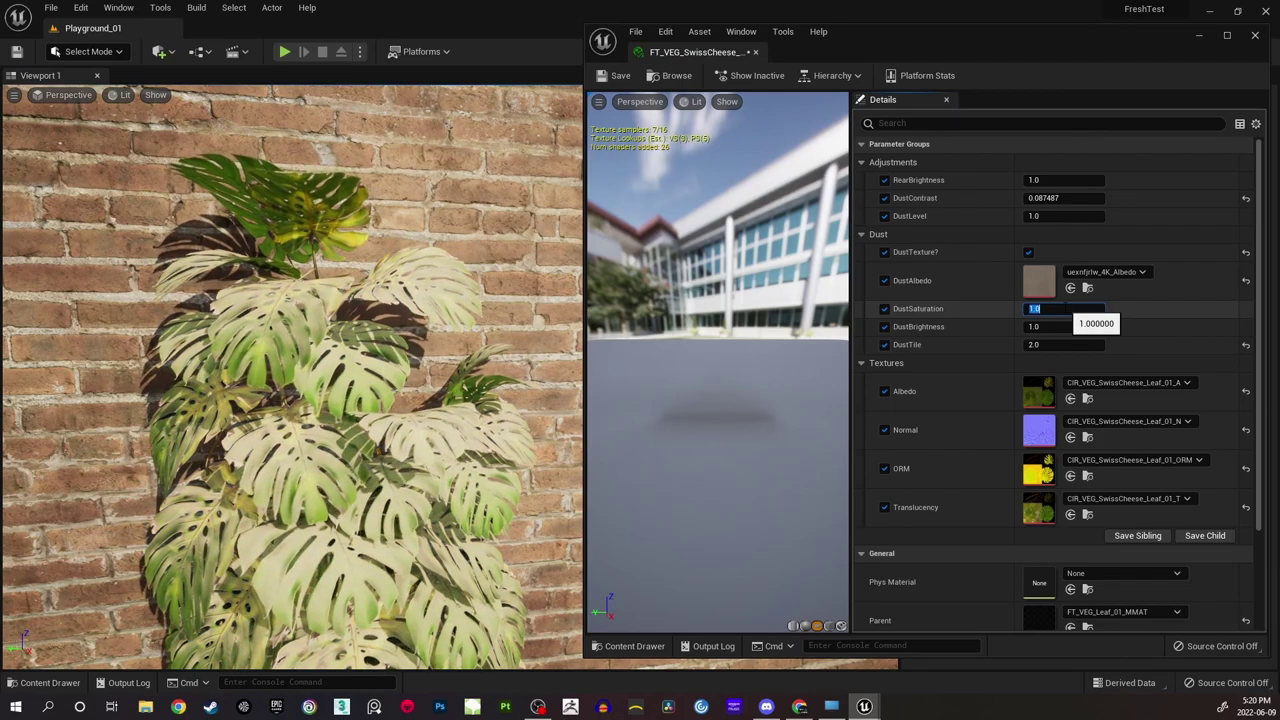
text(1)
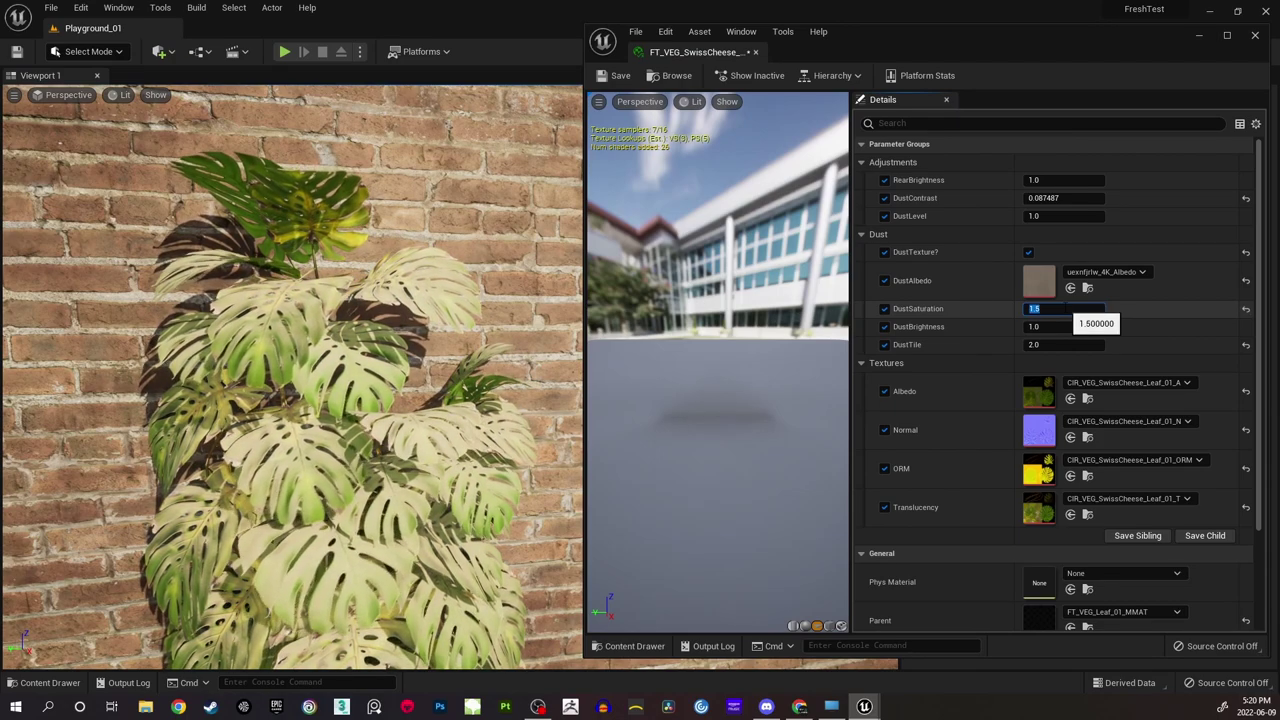
text(2)
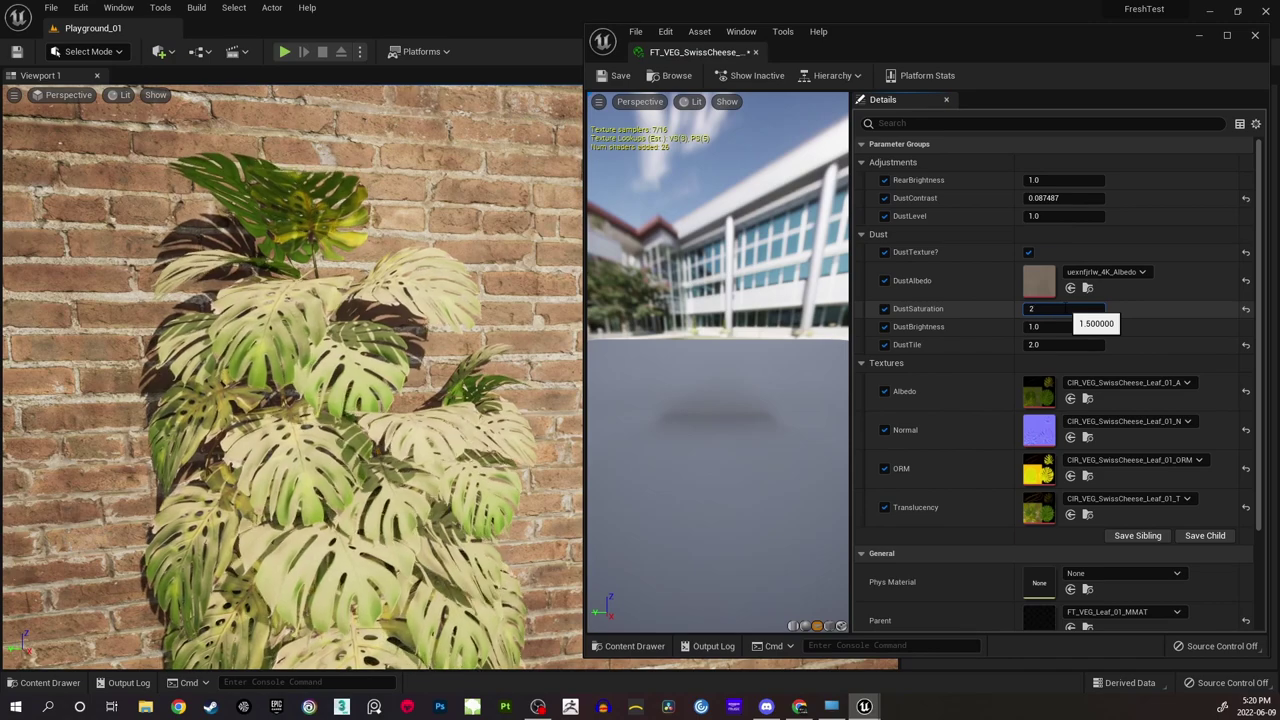
key(Return)
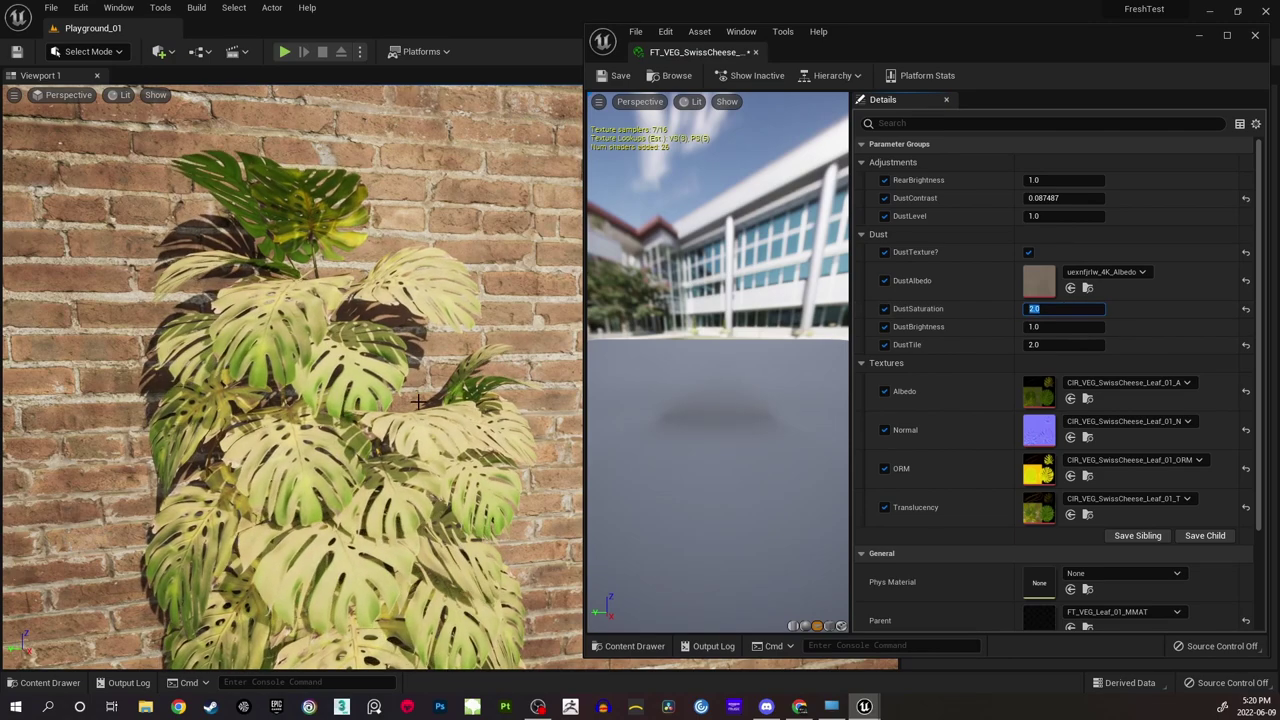
mouse_move(400, 360)
right_down()
mouse_move(410, 390)
mouse_move(404, 364)
right_up()
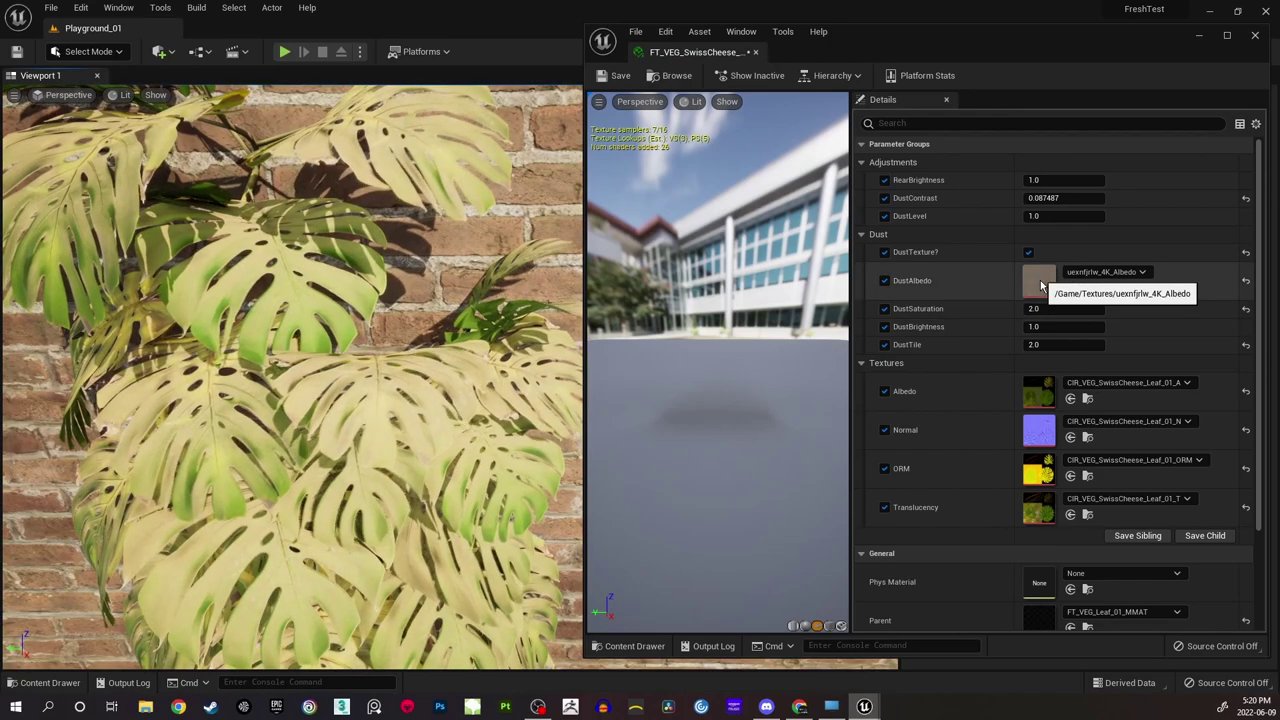
Open the DustAlbedo texture uexnfjrlw_4K_Albedo, examine its surface detail up close, and close it again.
double_click(1045, 284)
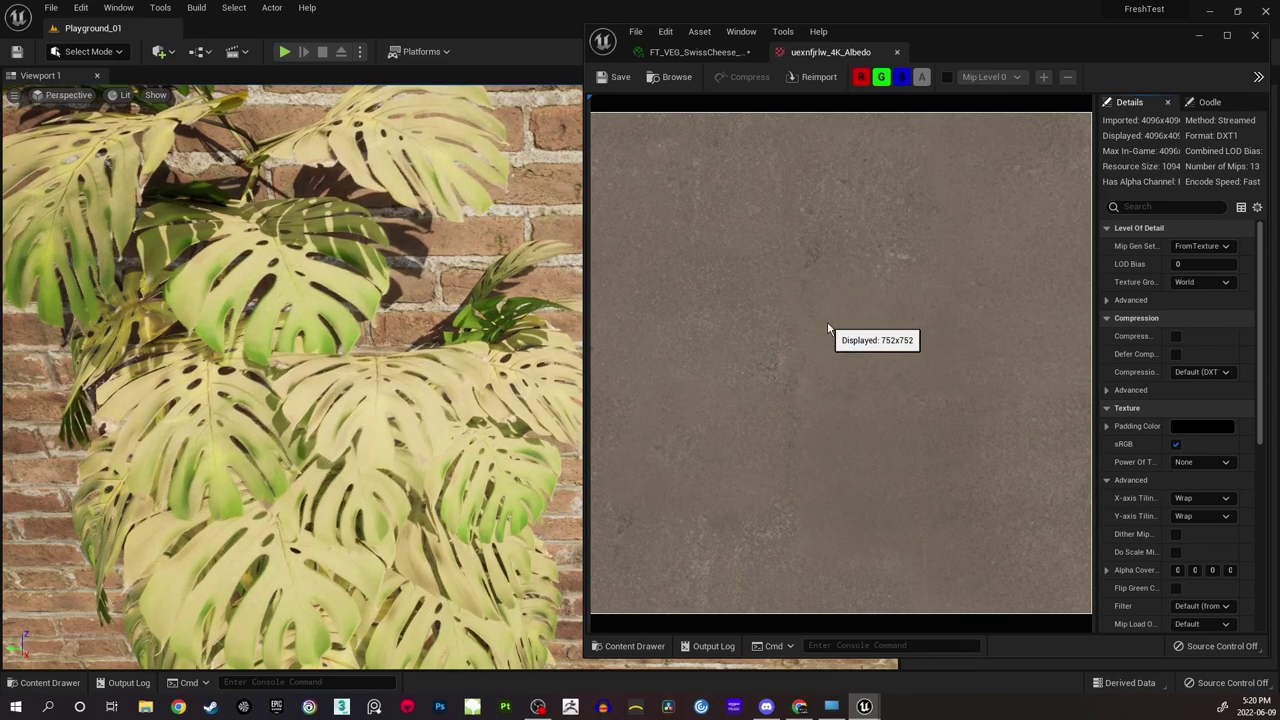
scroll(829, 330, up, 2)
scroll(883, 340, up, 1)
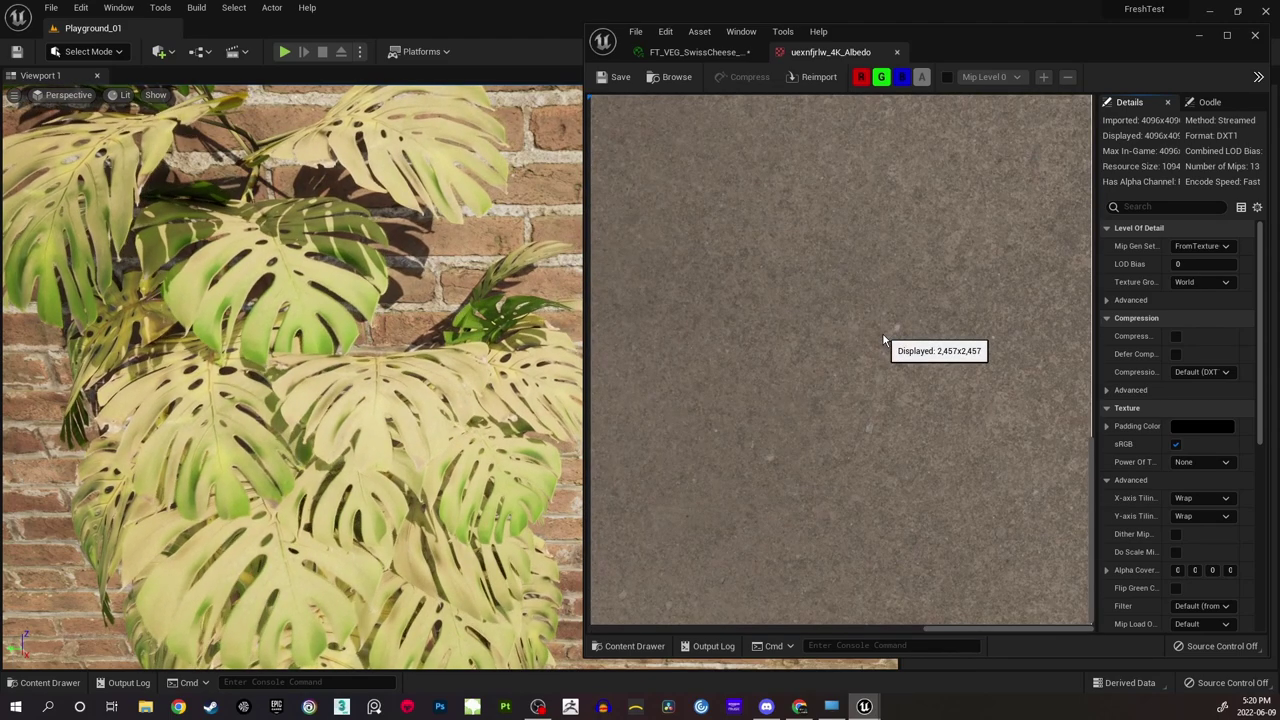
scroll(822, 292, down, 1)
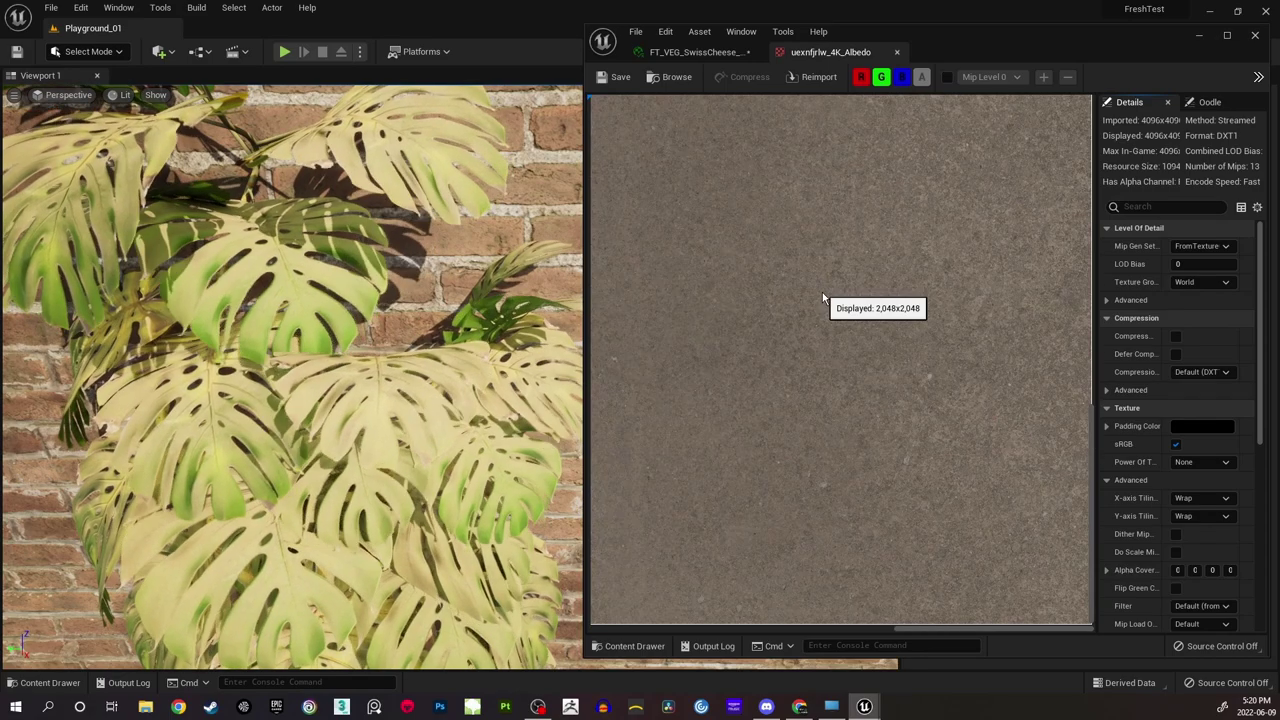
scroll(828, 290, up, 1)
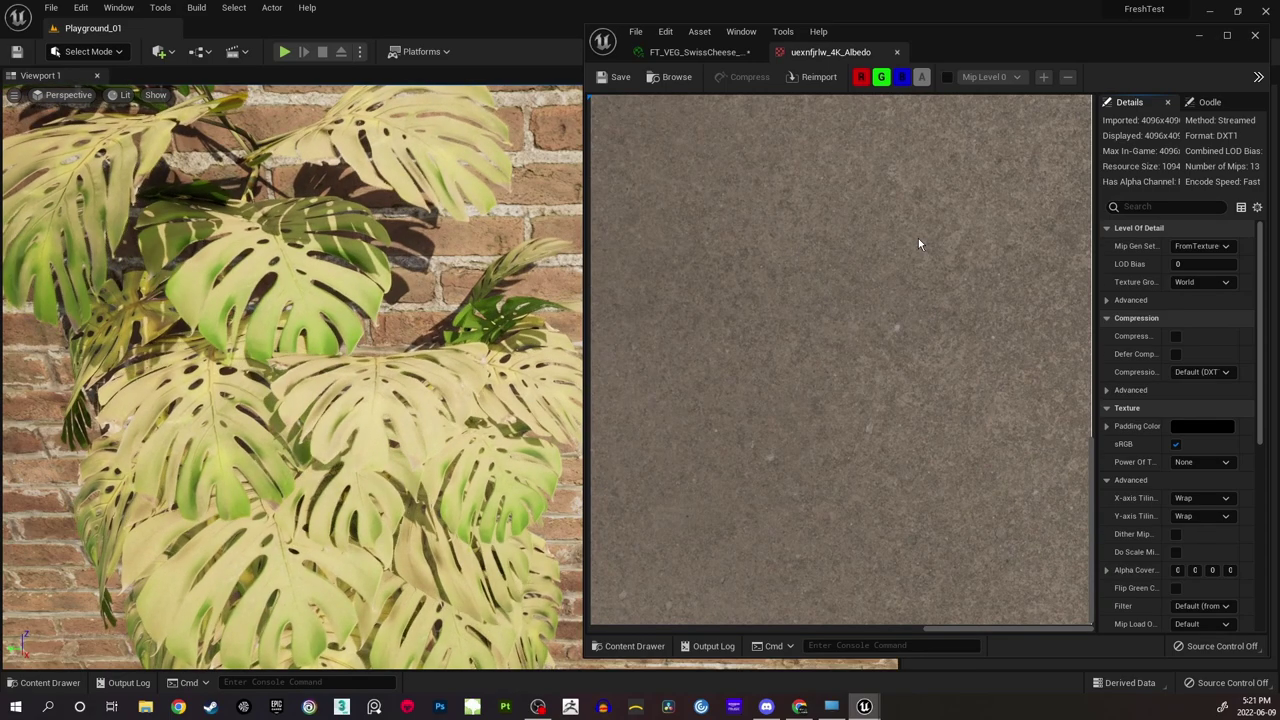
scroll(900, 285, up, 1)
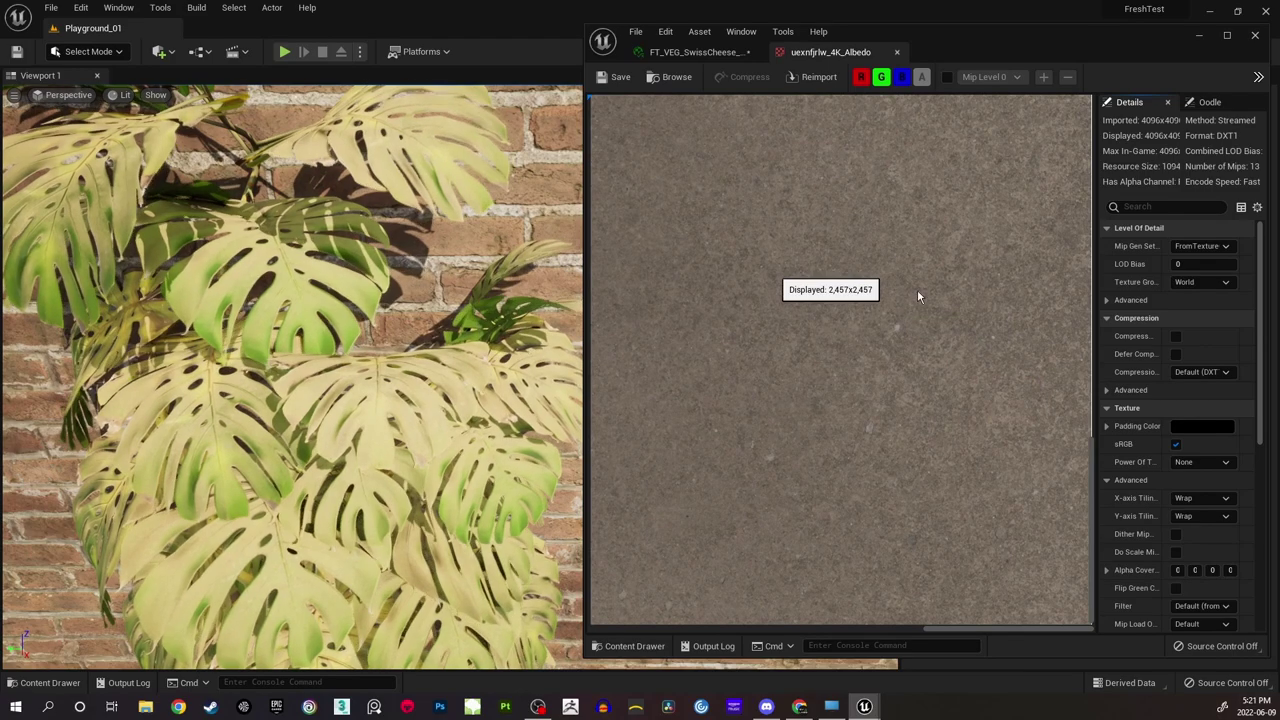
click(896, 52)
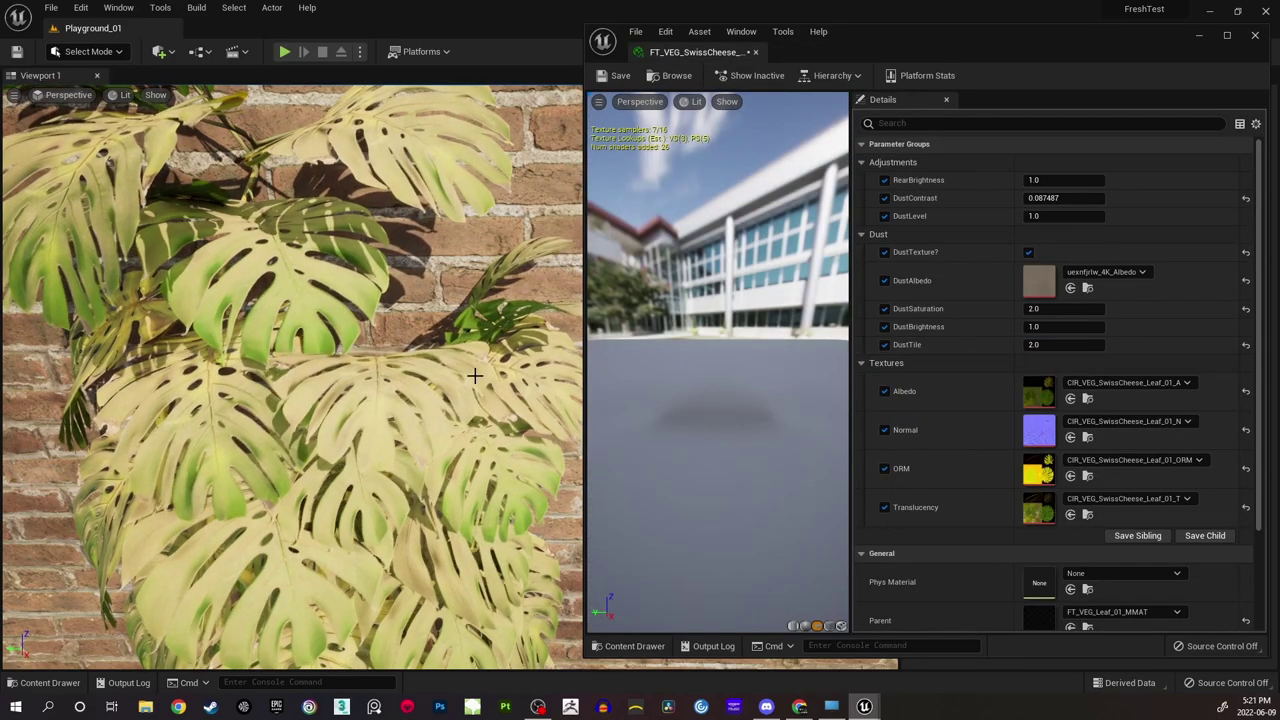
Try a DustTile of 5 in the leaf material instance and inspect one leaf up close.
mouse_move(477, 374)
right_down()
mouse_move(440, 394)
mouse_move(474, 377)
right_up()
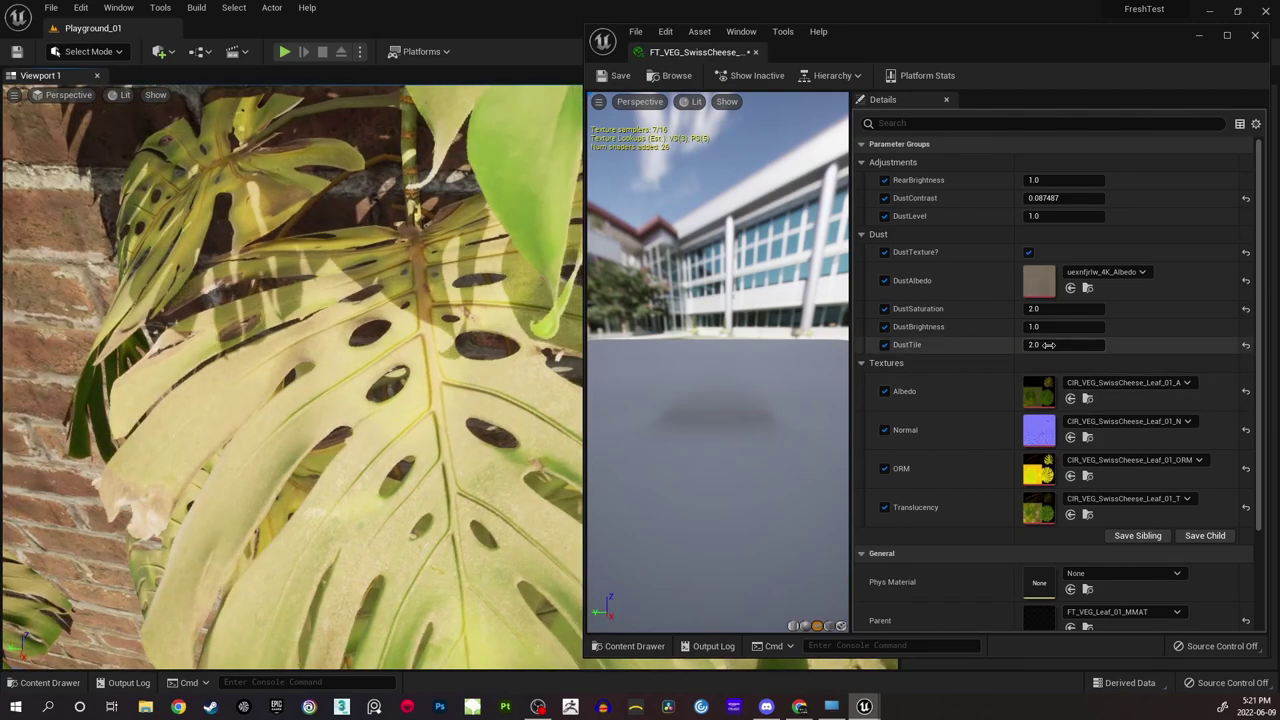
click(1048, 344)
text(5)
key(Return)
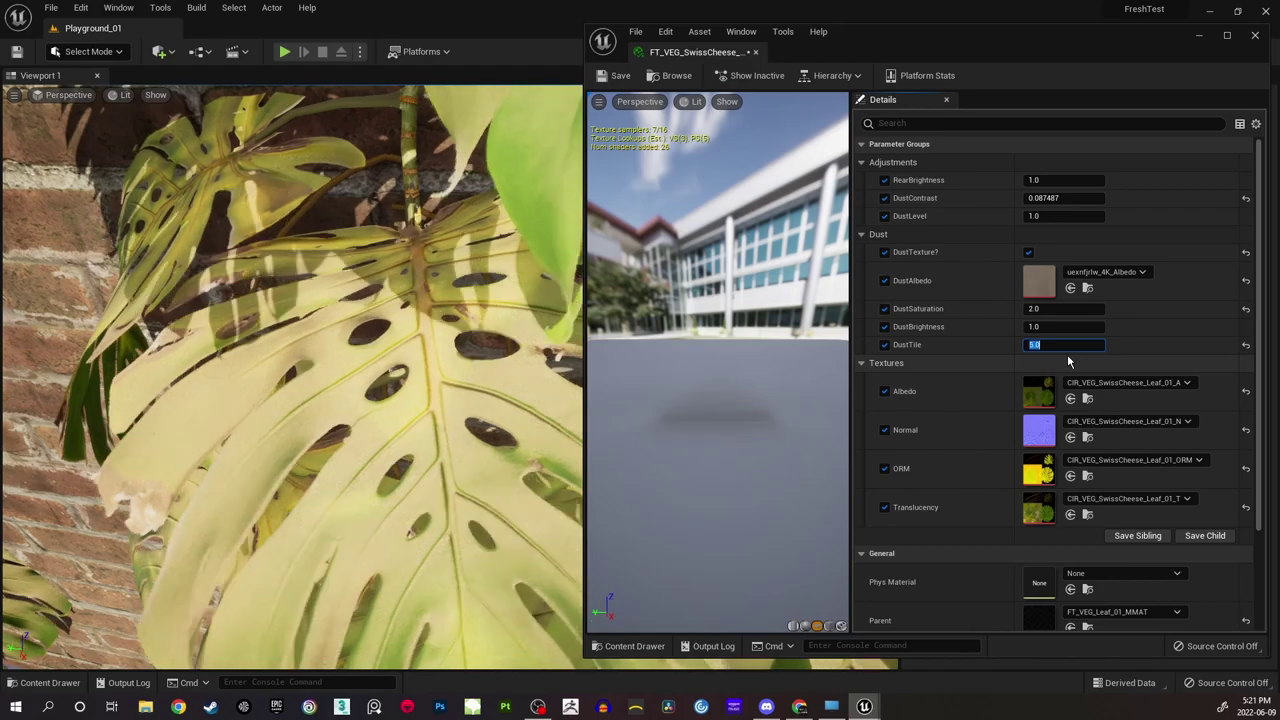
right_drag(450, 375, 480, 405)
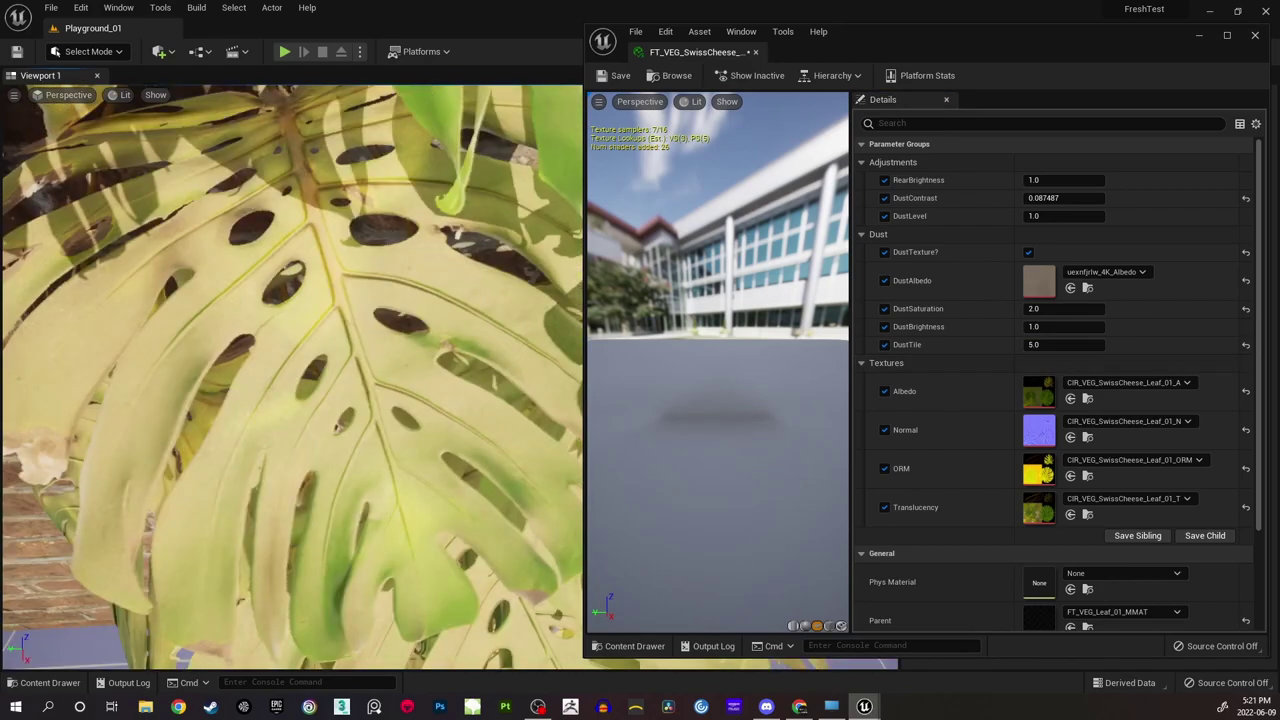
right_drag(400, 385, 335, 370)
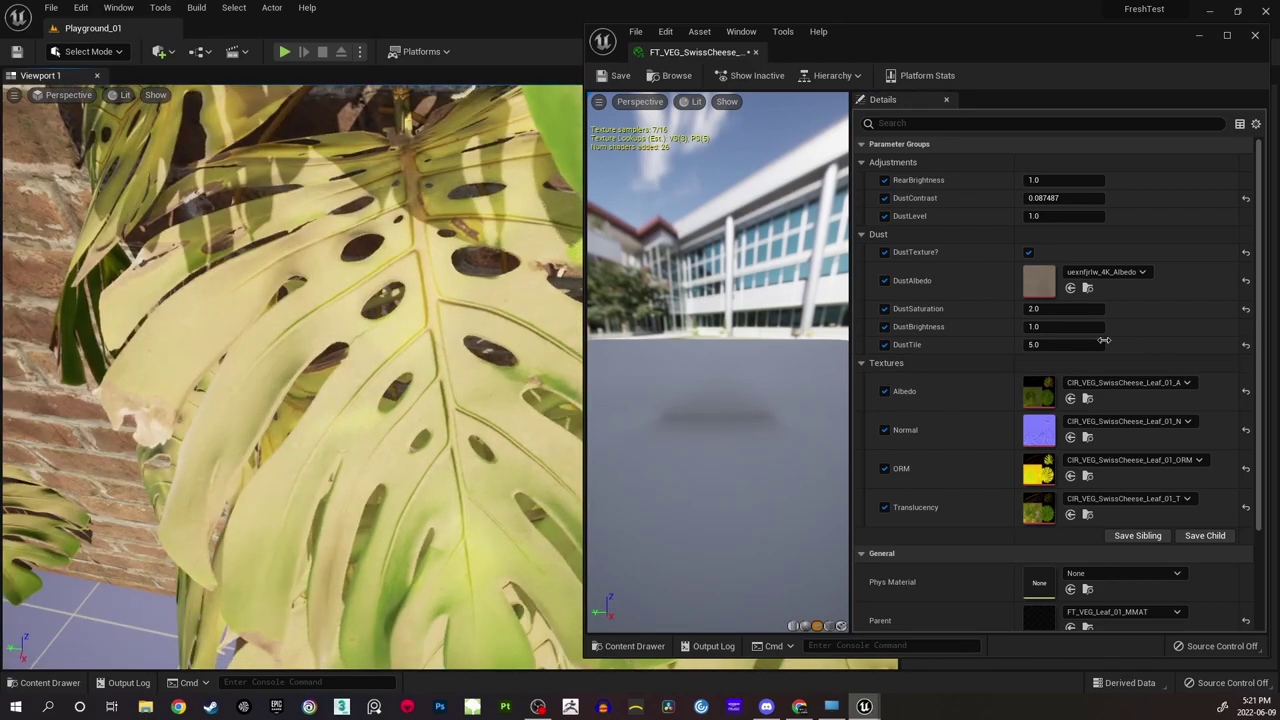
Try a DustTile of 1 and inspect the dust pattern on the leaf from close range.
click(1103, 342)
text(1)
key(Return)
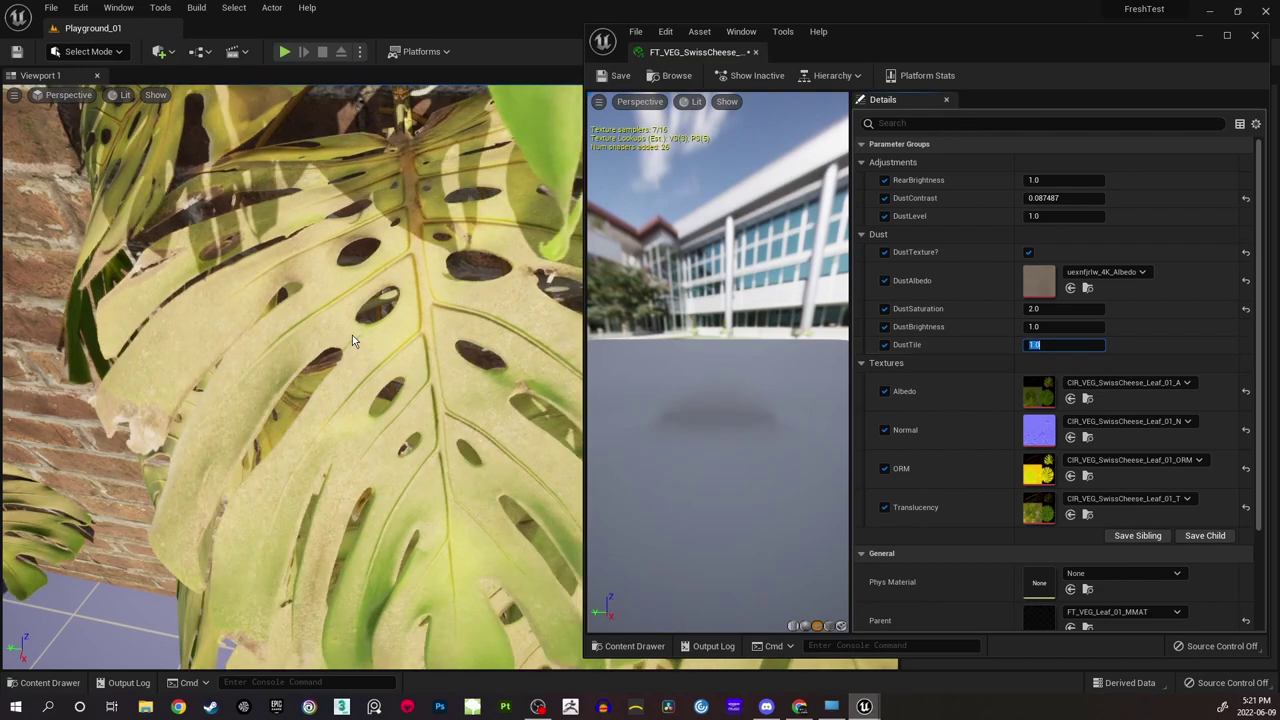
right_drag(352, 335, 430, 345)
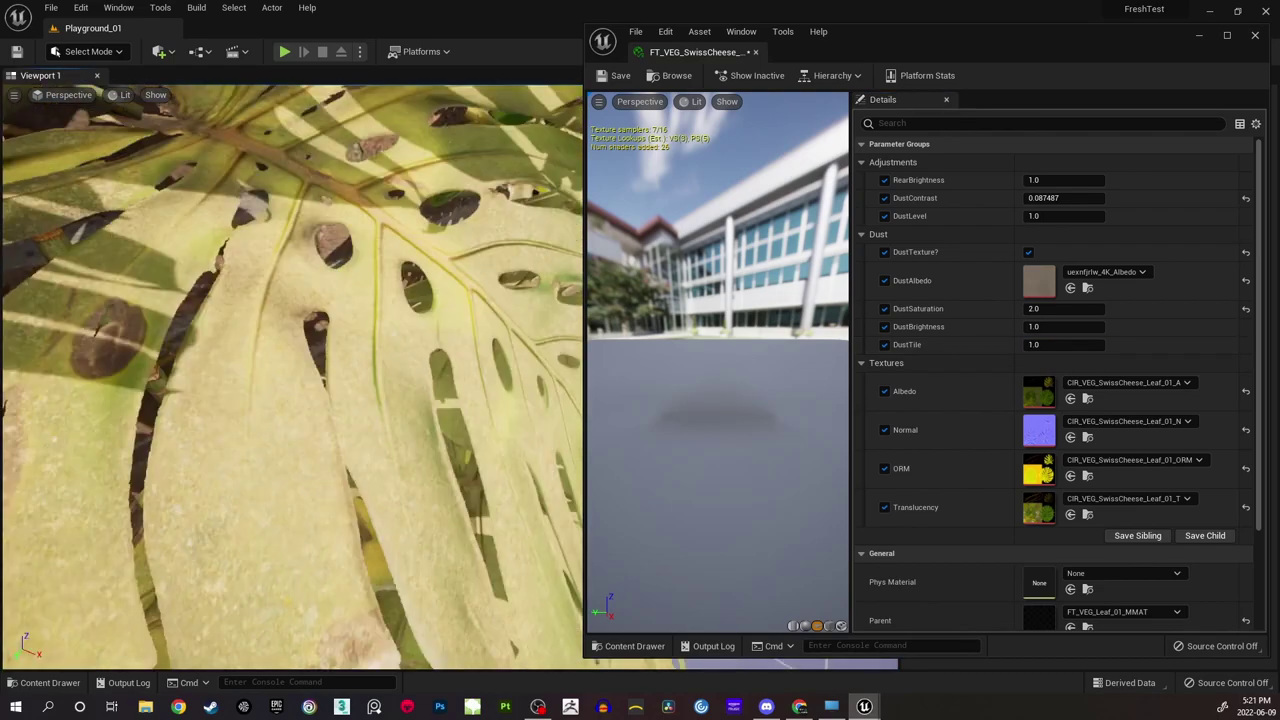
right_drag(338, 346, 326, 358)
Set DustTile to 2 and inspect the dusty leaves from farther away.
click(1055, 344)
text(2)
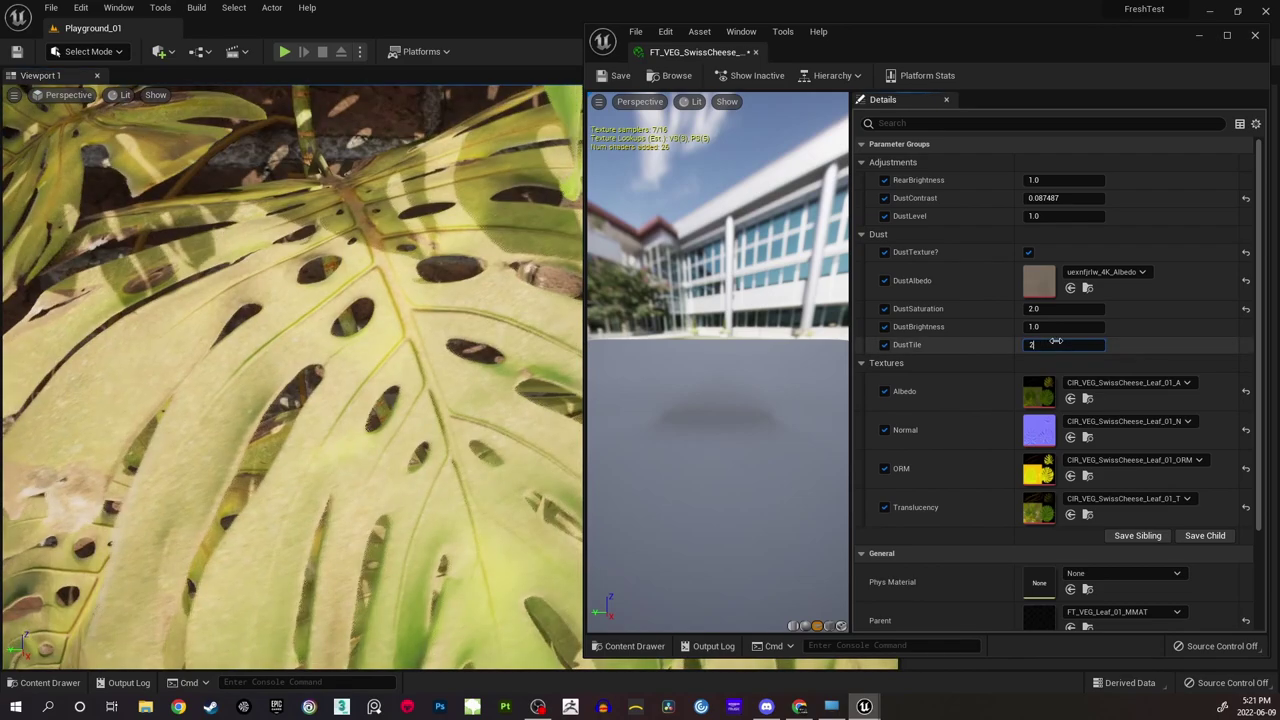
key(Return)
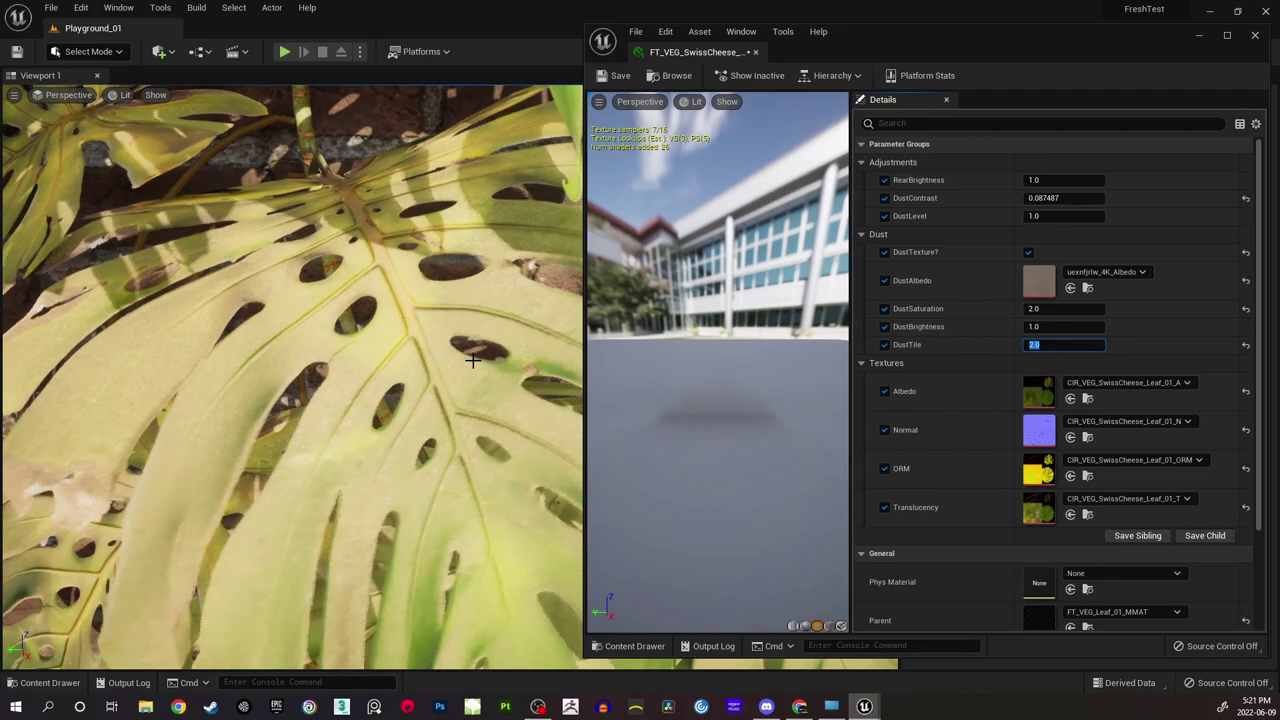
key(s)
right_drag(473, 361, 473, 361)
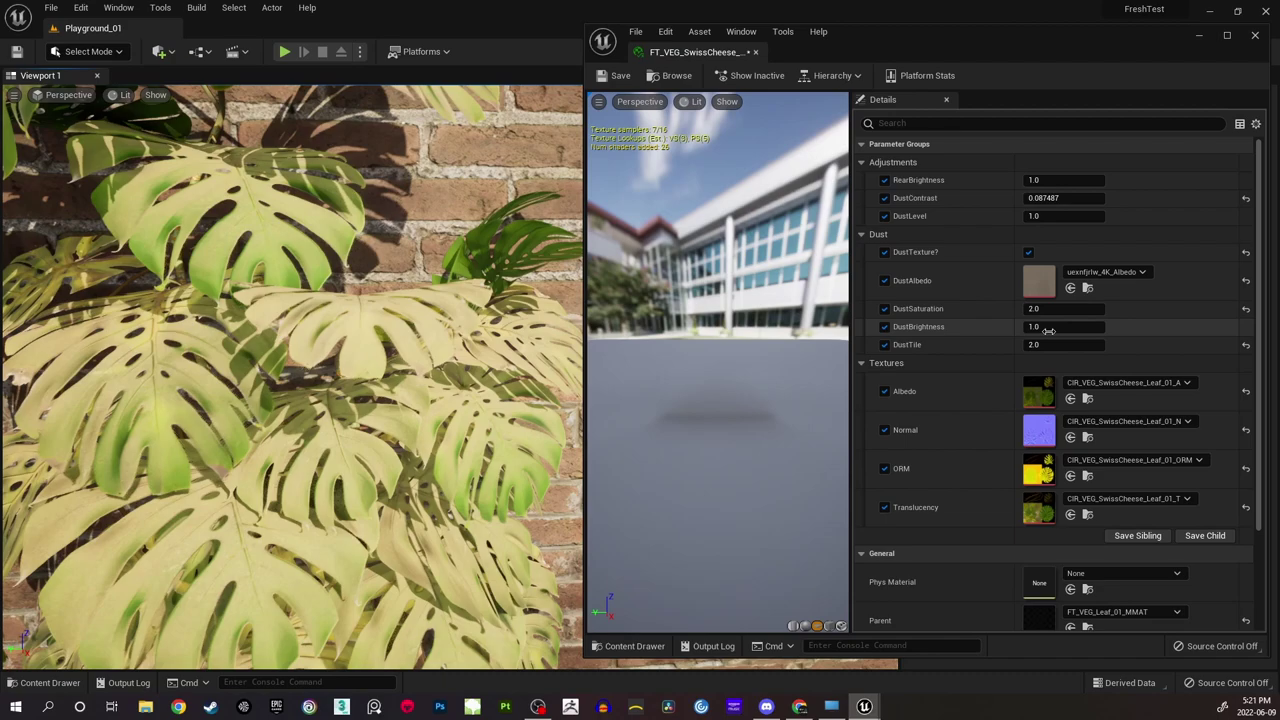
Set DustBrightness to 0.5 and inspect the monstera plants against the brick wall.
click(1048, 331)
text(0.5)
key(Return)
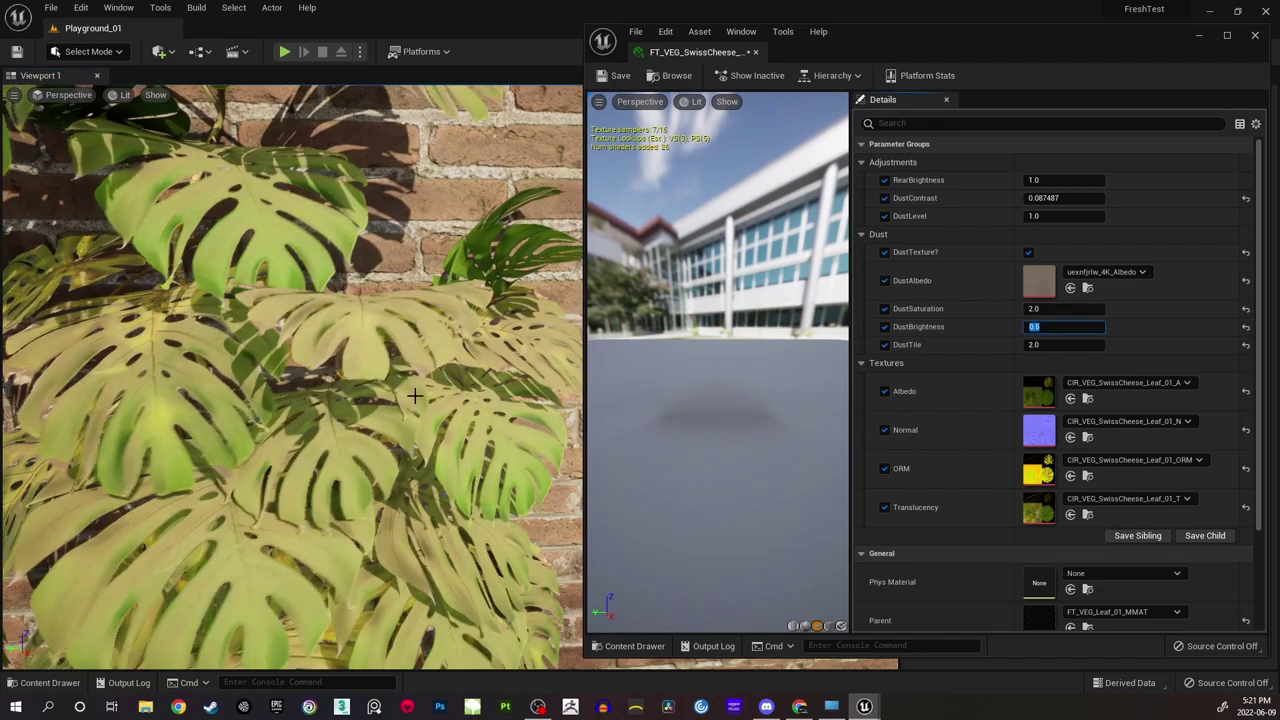
right_drag(473, 361, 473, 270)
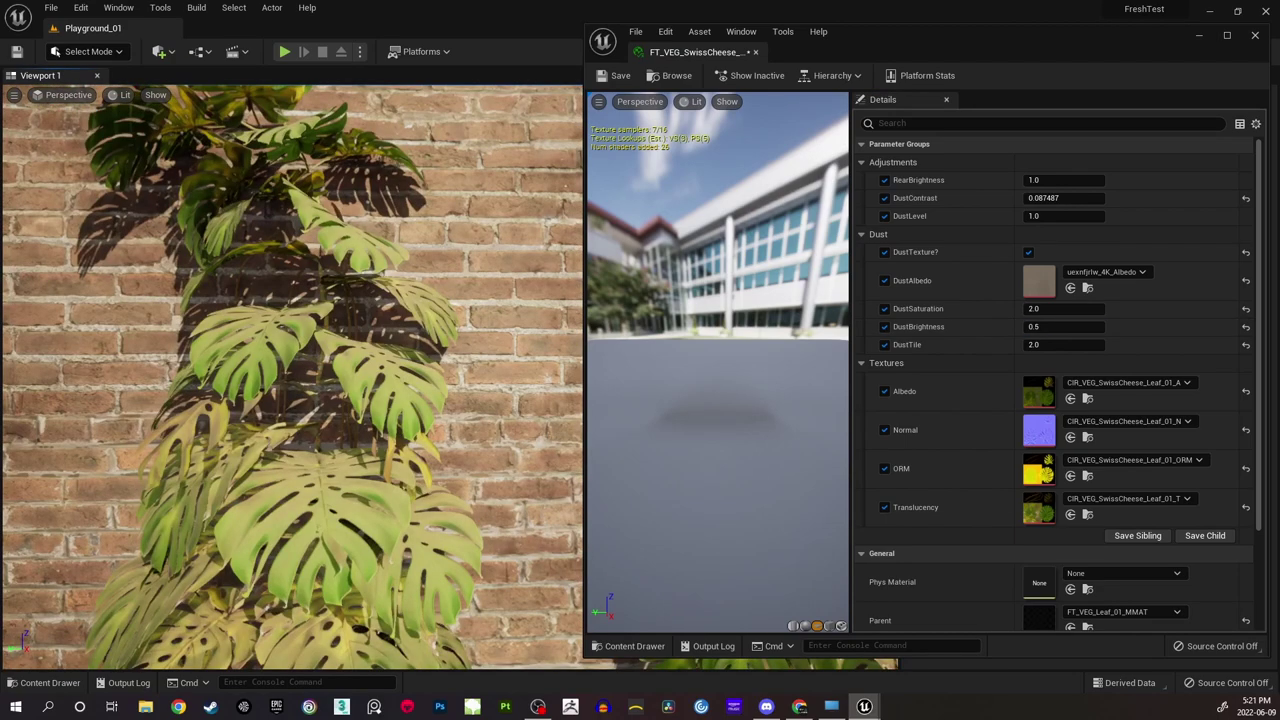
key(w)
right_drag(300, 370, 355, 391)
key(s)
key(w)
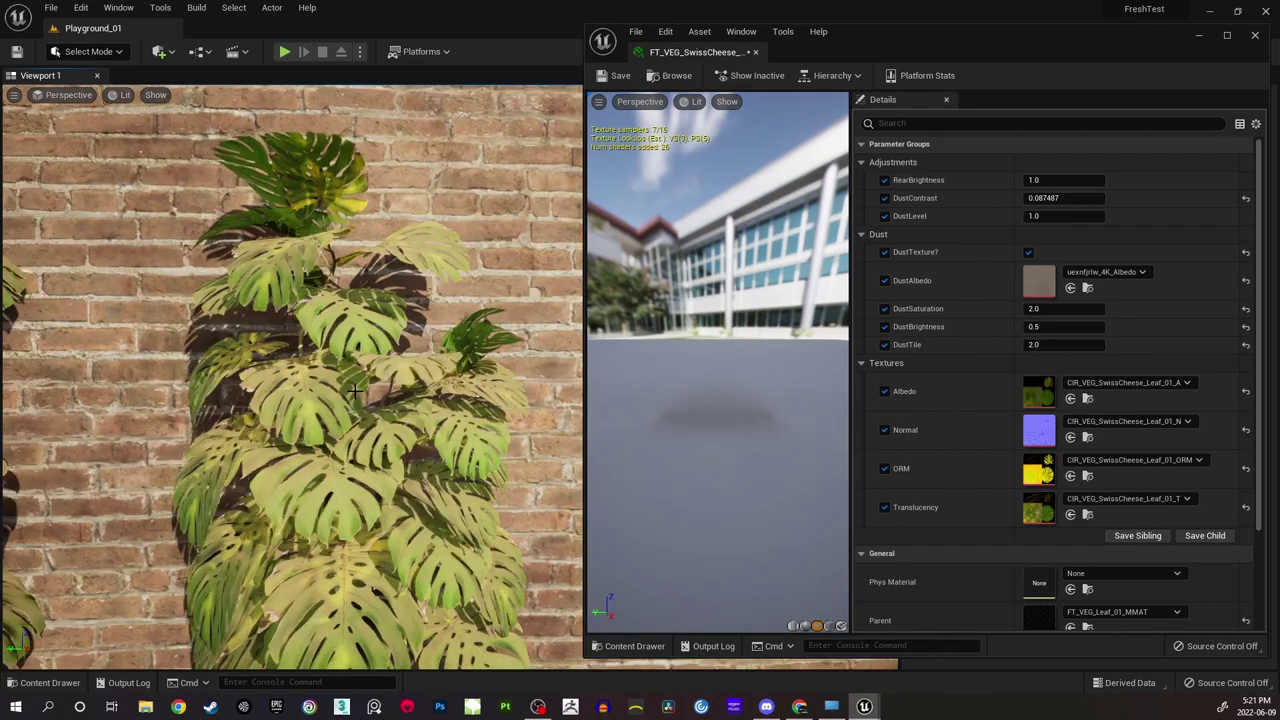
Try a DustLevel of 0 and inspect the plants both up close and from a distance.
click(1064, 216)
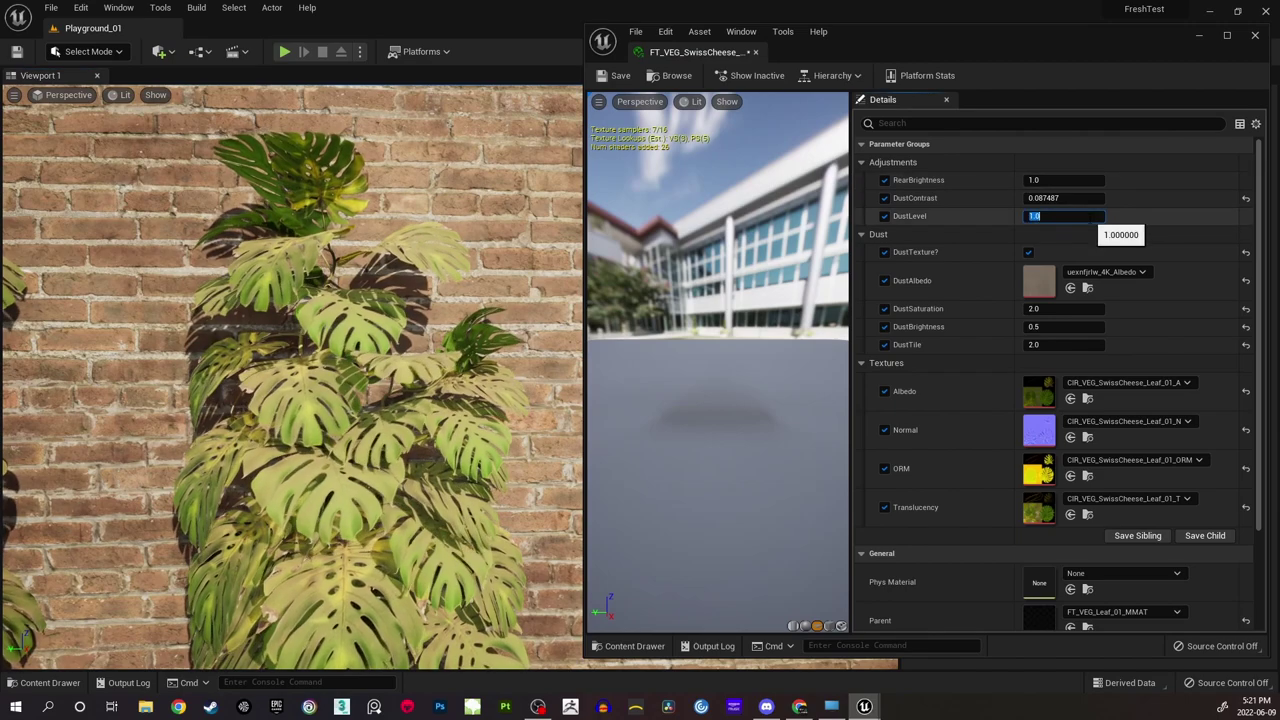
text(0)
key(Return)
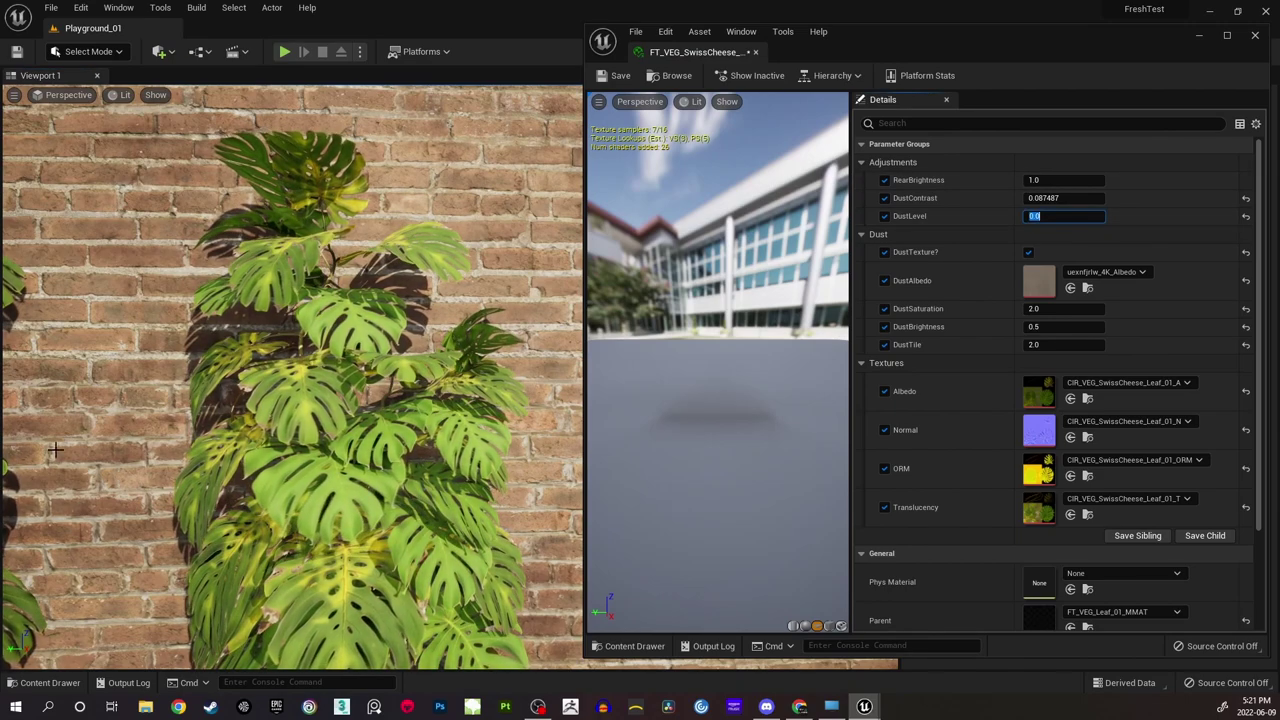
right_drag(446, 317, 440, 342)
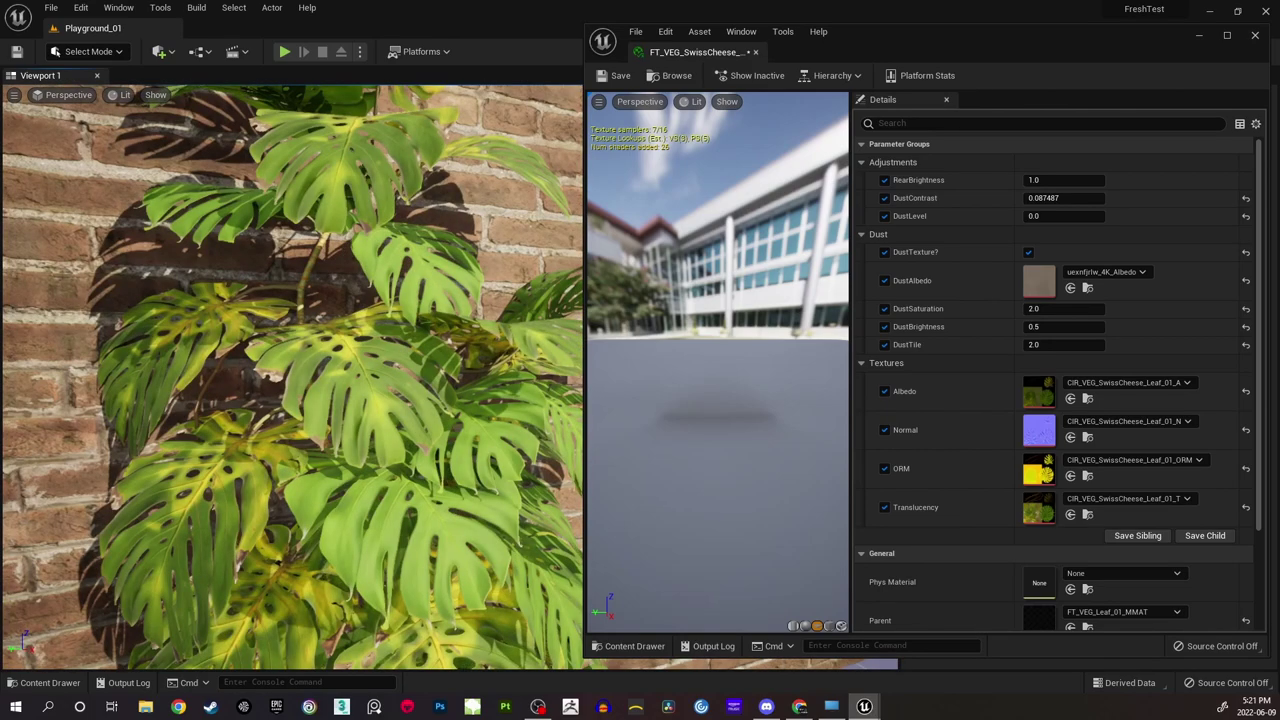
right_drag(444, 281, 444, 281)
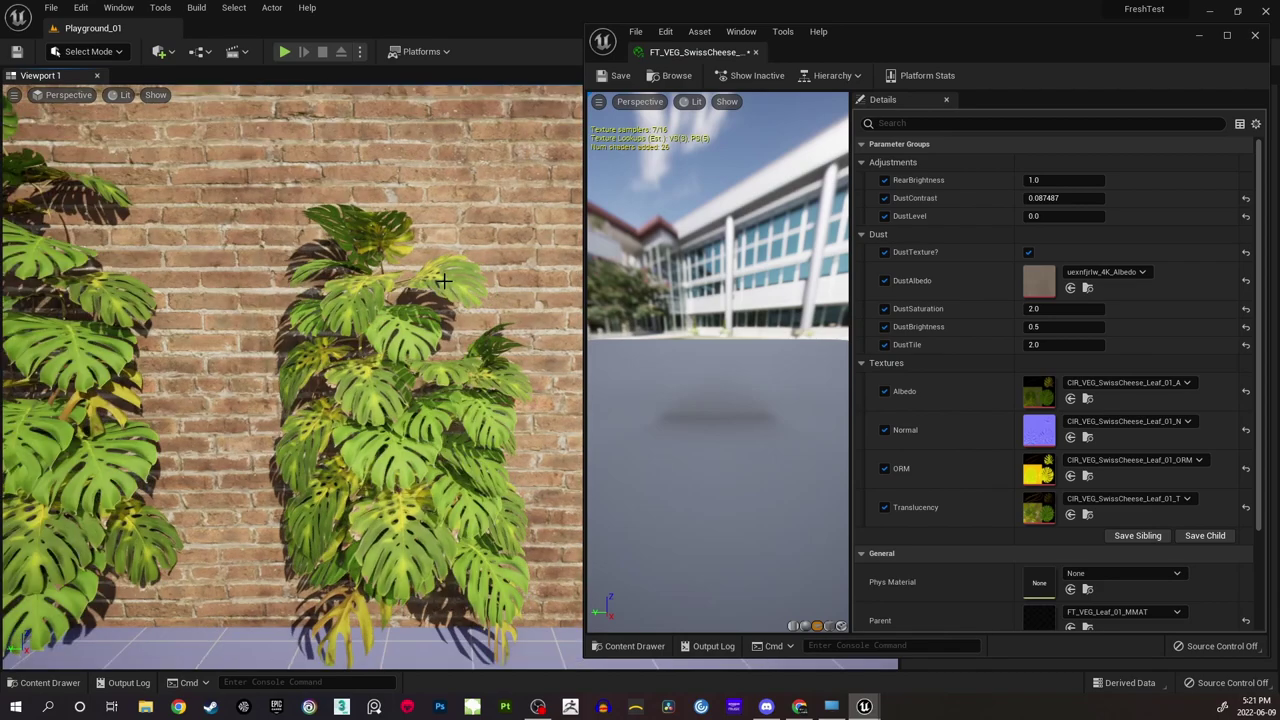
Set the leaf material instance's DustLevel to 1.
drag(1068, 217, 1100, 217)
click(1068, 218)
text(1)
key(Return)
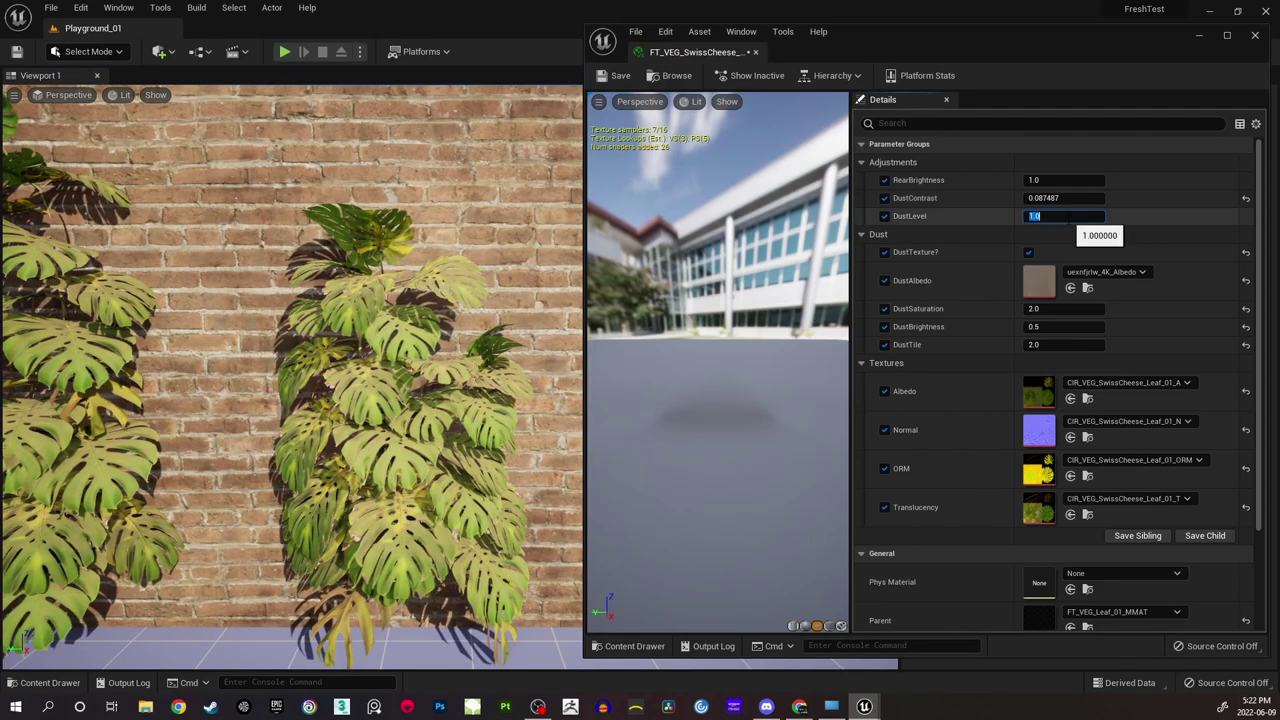
Select the monstera on the brick wall and place a duplicate of it in front, away from the wall.
right_drag(420, 398, 370, 415)
click(419, 399)
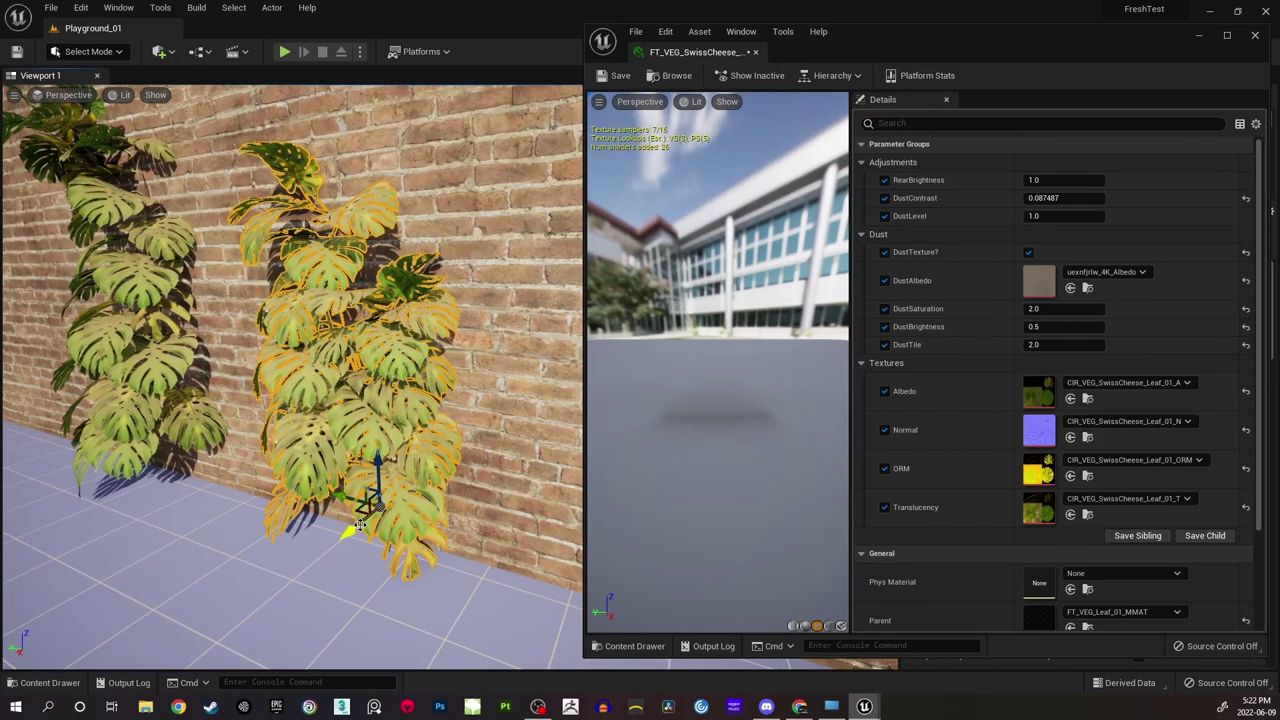
alt+drag(356, 527, 174, 630)
right_drag(174, 630, 205, 625)
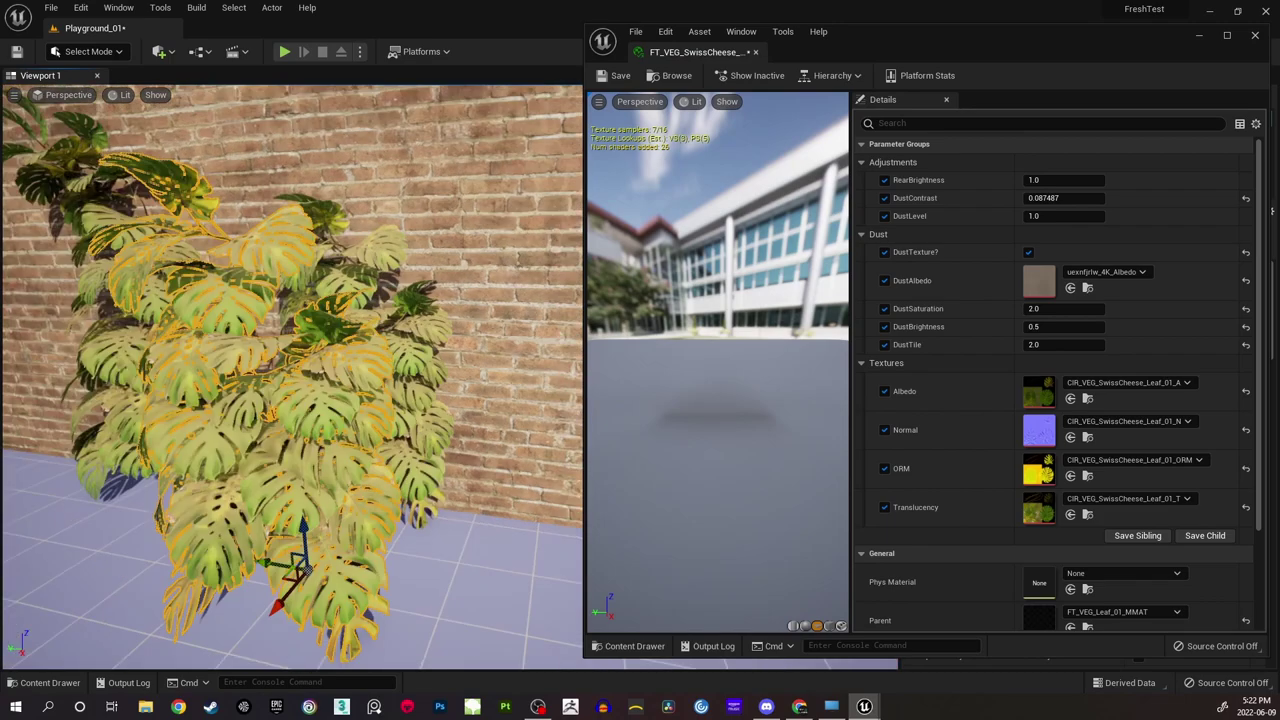
Tilt the duplicated monstera, deselect it, and inspect how the dust covers its leaves.
right_drag(340, 510, 357, 460)
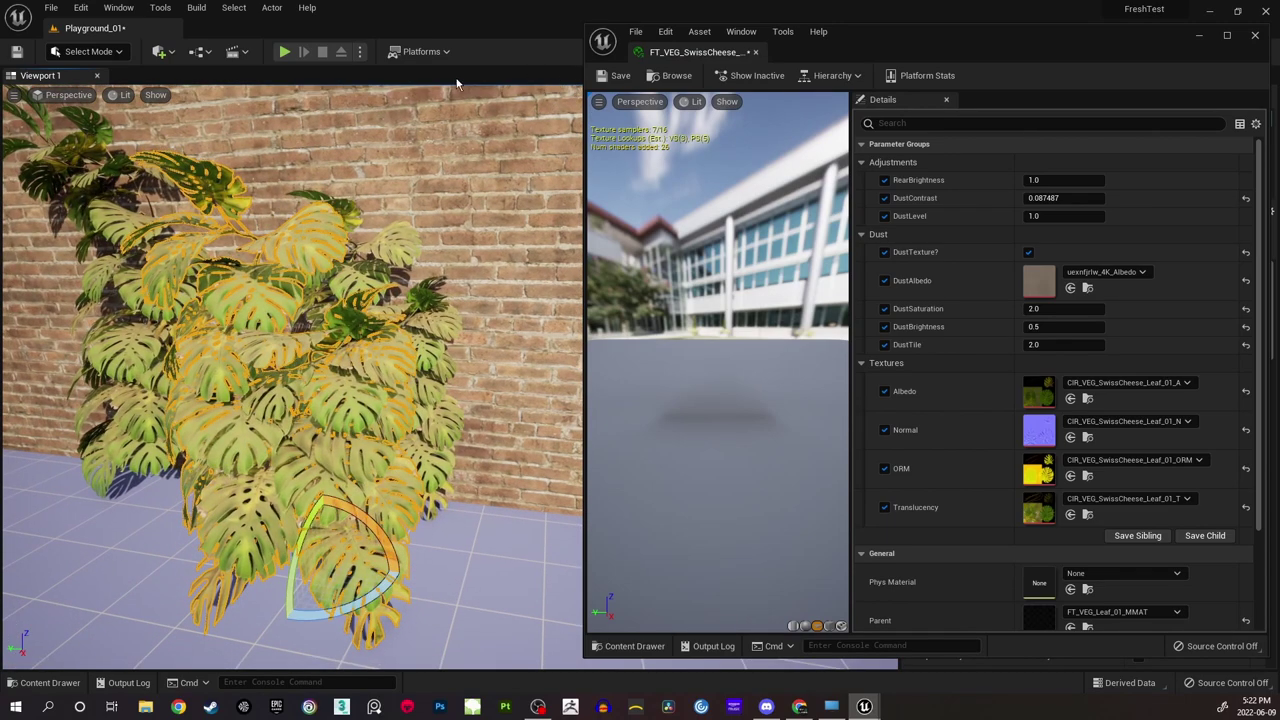
drag(861, 38, 887, 44)
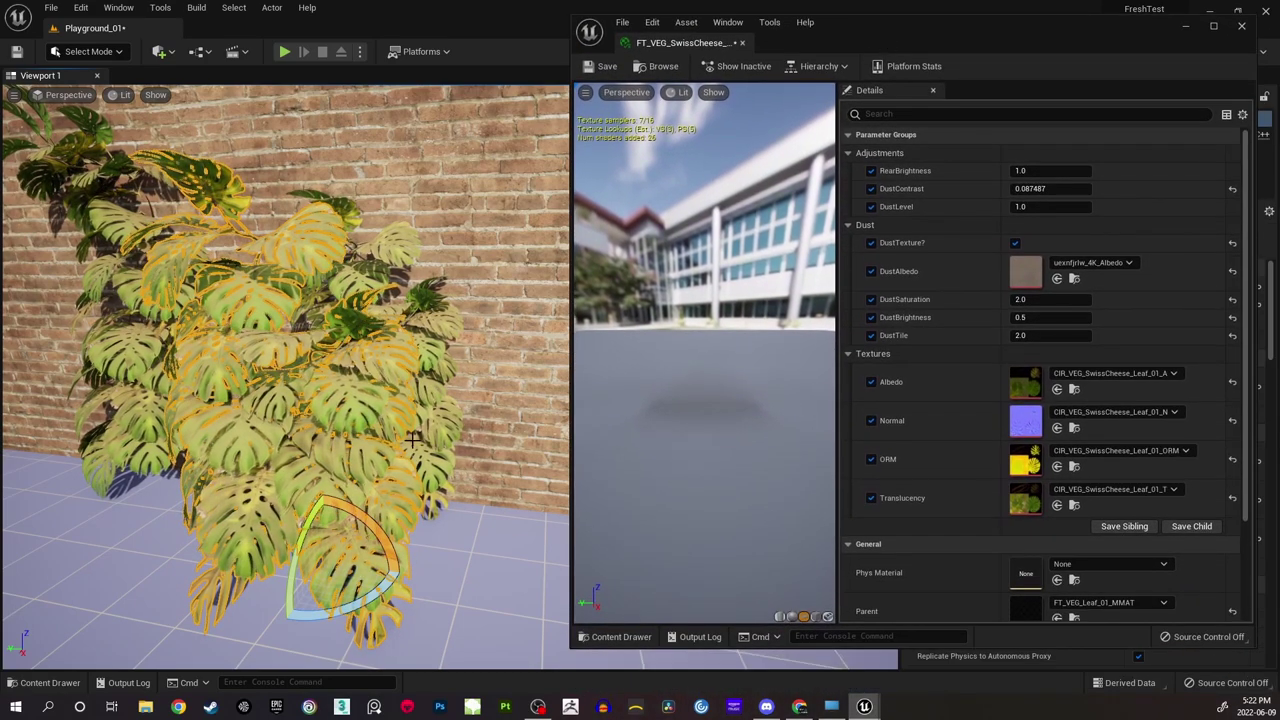
drag(360, 515, 338, 496)
right_drag(338, 496, 420, 496)
key(Escape)
right_drag(420, 349, 468, 360)
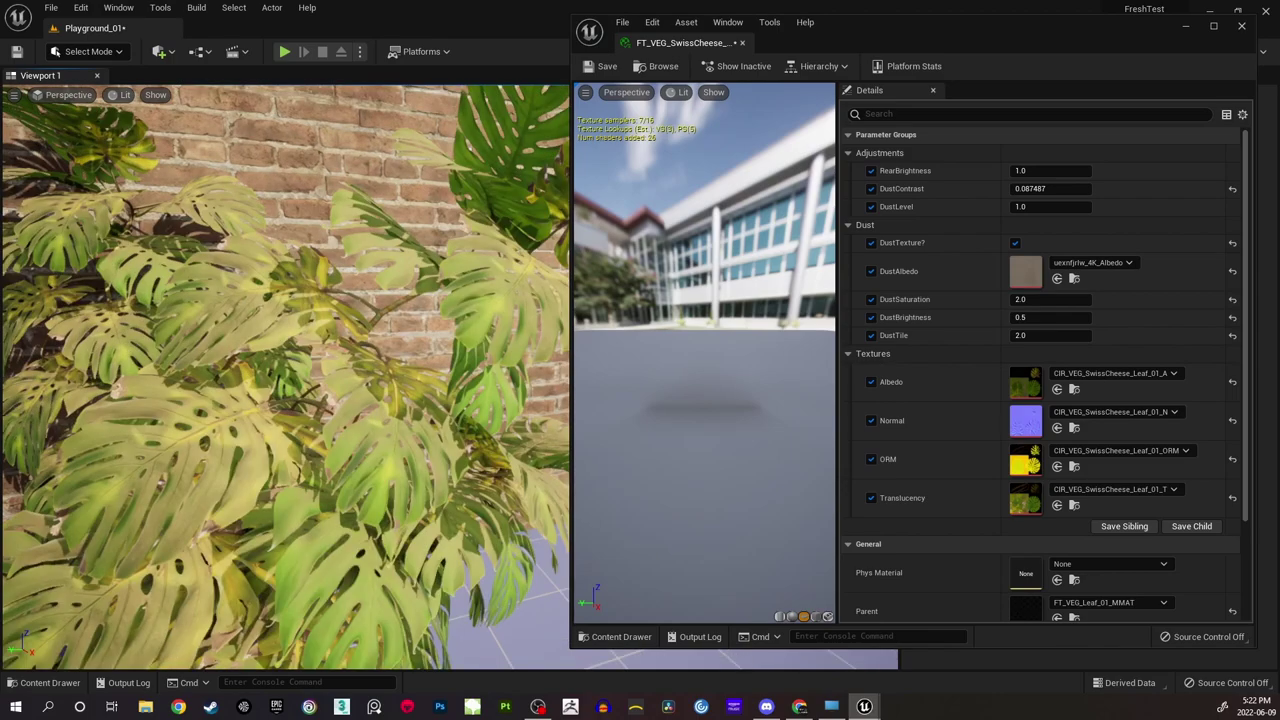
scroll(311, 177, down, 5)
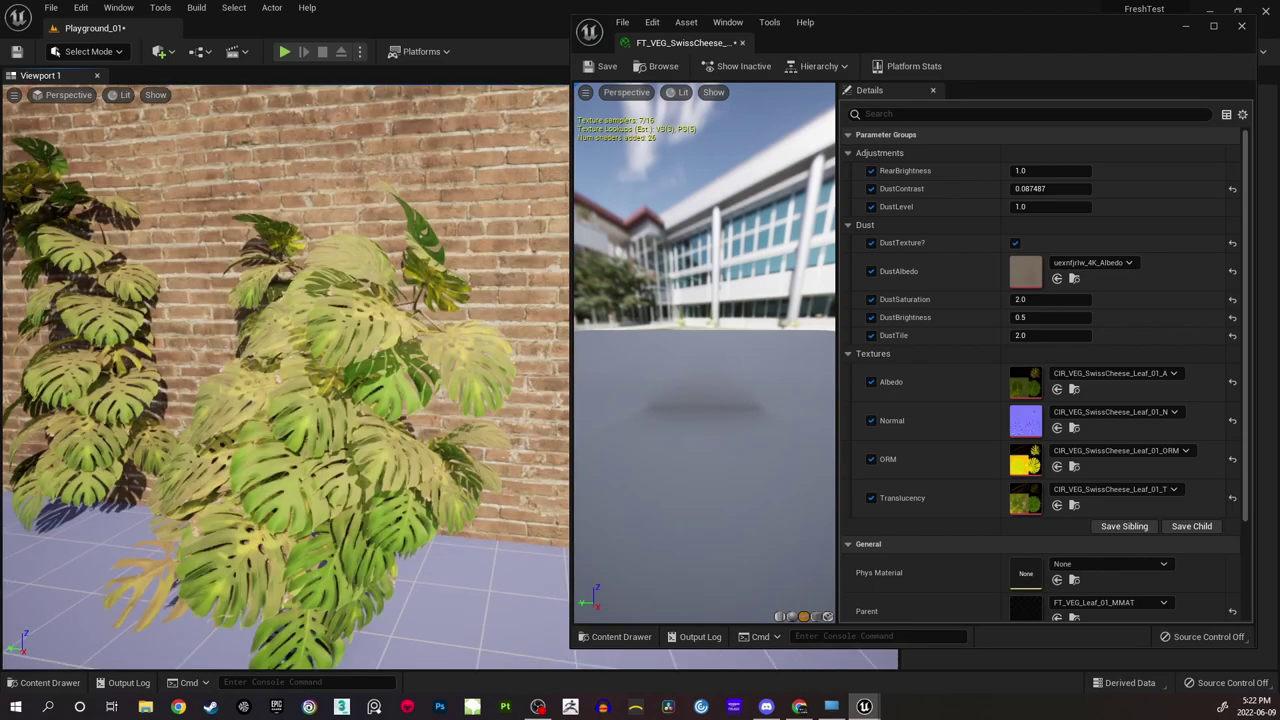
Select the tilted monstera copy, turn it upside down, and raise it above the floor.
click(348, 375)
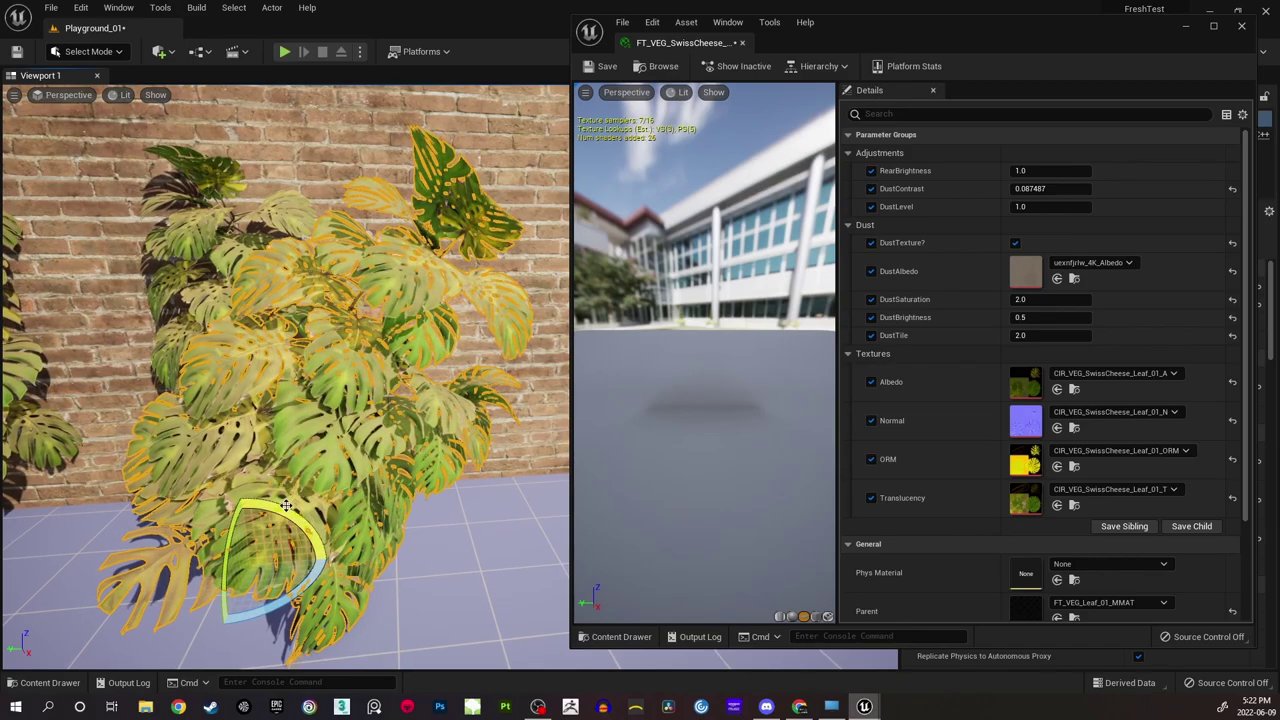
drag(303, 522, 308, 614)
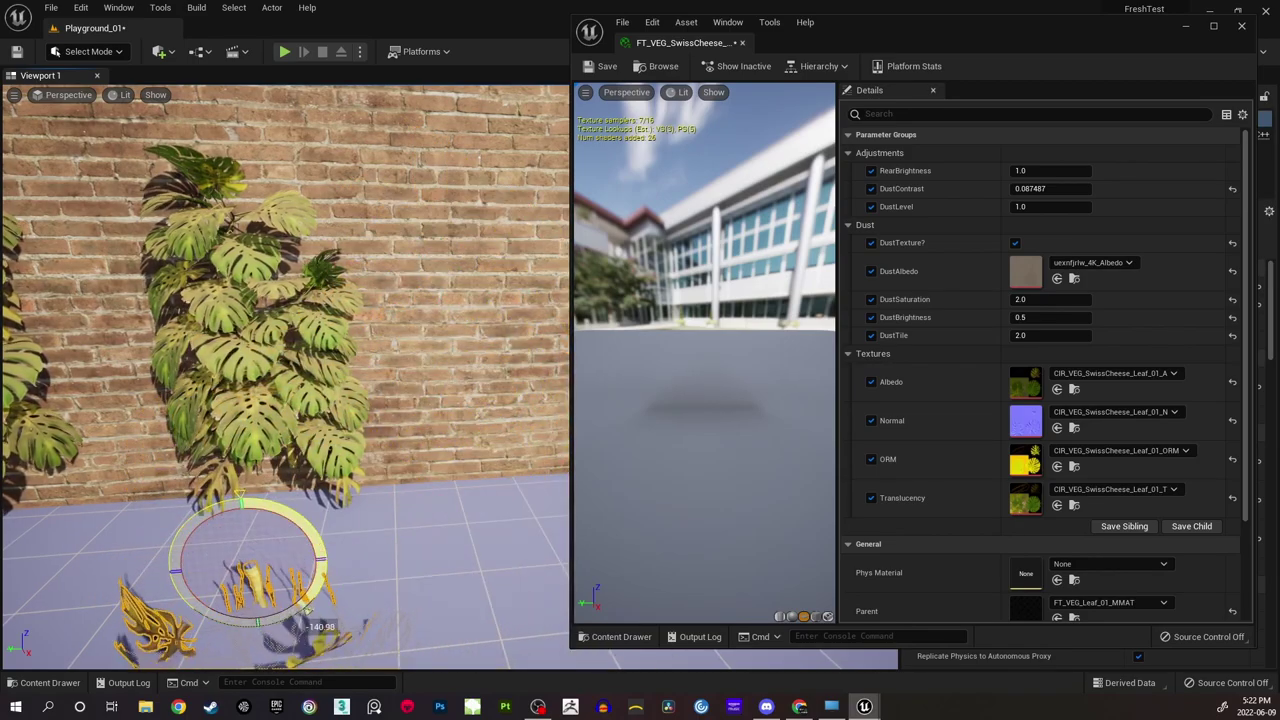
drag(241, 533, 50, 120)
key(w)
right_drag(285, 377, 500, 445)
key(s)
key(w)
right_drag(285, 377, 375, 390)
key(s)
key(e)
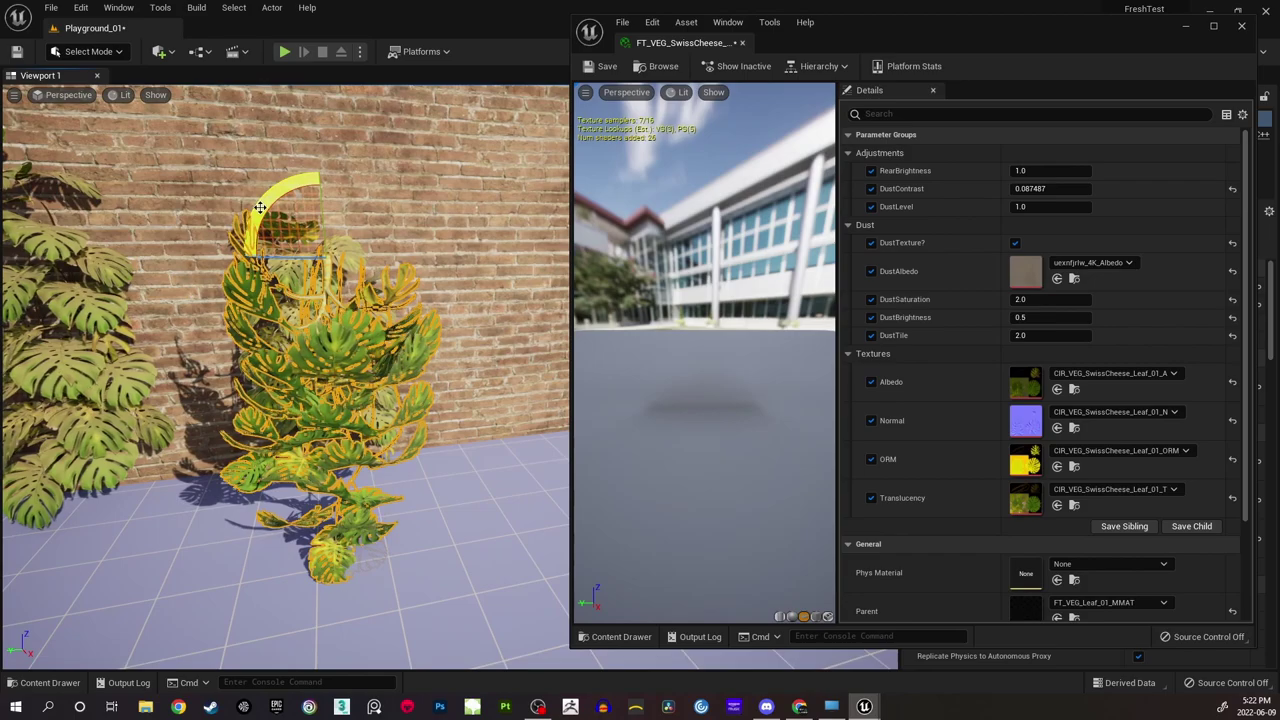
Rotate the monstera copy upright and lower it to the floor in front of the wall plants.
drag(375, 193, 331, 330)
right_drag(335, 335, 298, 222)
key(w)
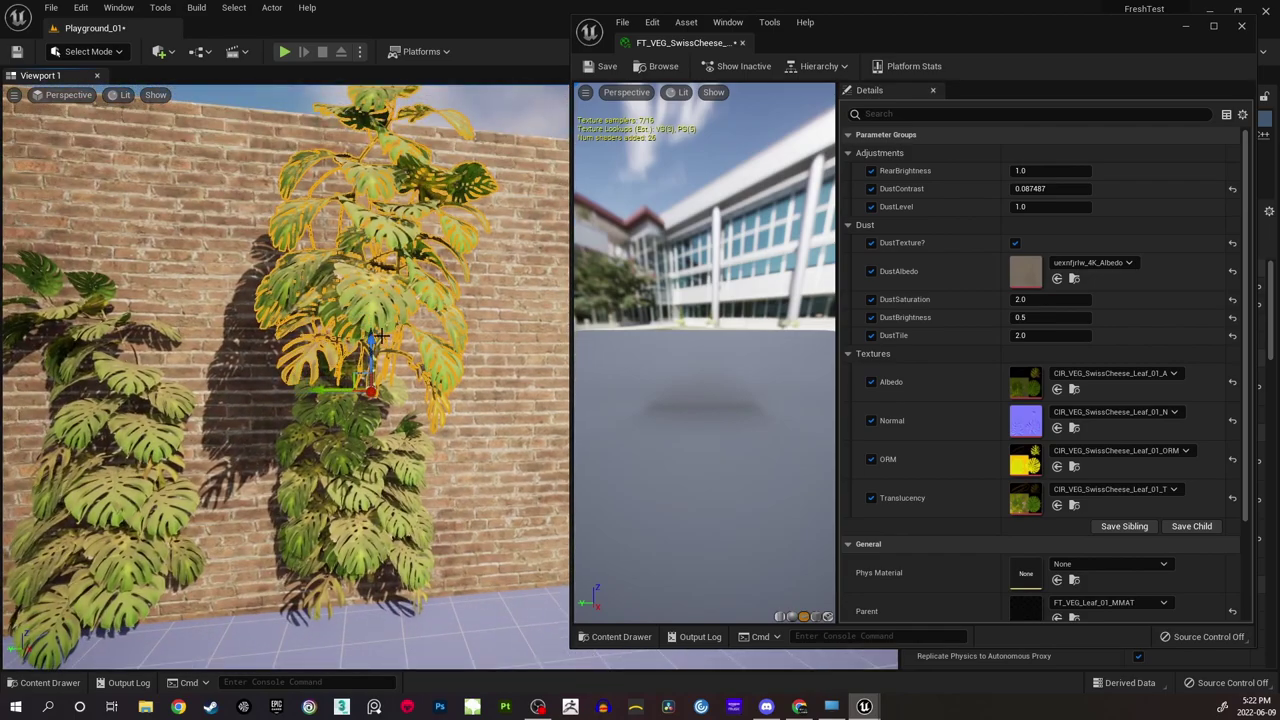
drag(373, 342, 370, 523)
right_drag(399, 463, 399, 535)
key(w)
drag(391, 455, 391, 490)
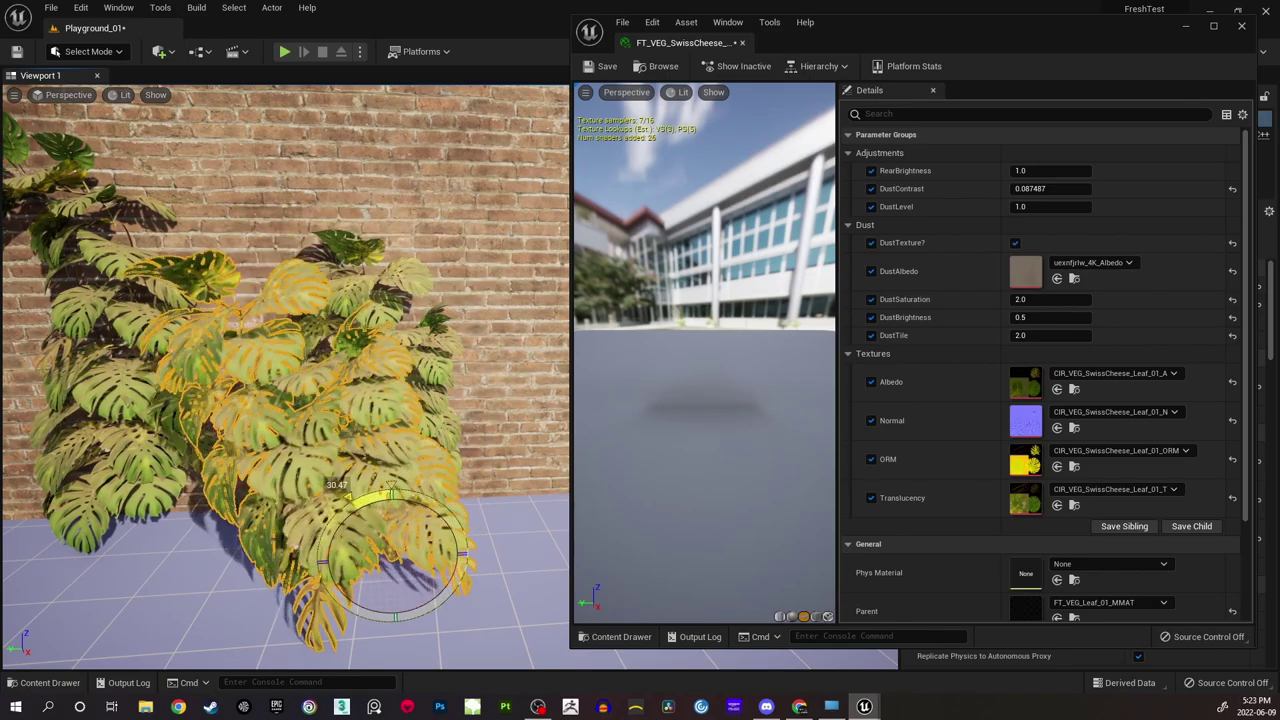
Rotate the monstera copy onto its side between the wall plants, deselect it, and inspect the dust on its leaves.
drag(331, 514, 317, 556)
key(w)
mouse_move(317, 556)
right_down()
mouse_move(300, 572)
mouse_move(350, 576)
mouse_move(372, 622)
mouse_move(306, 554)
right_up()
key(Escape)
key(w)
key(w)
key(w)
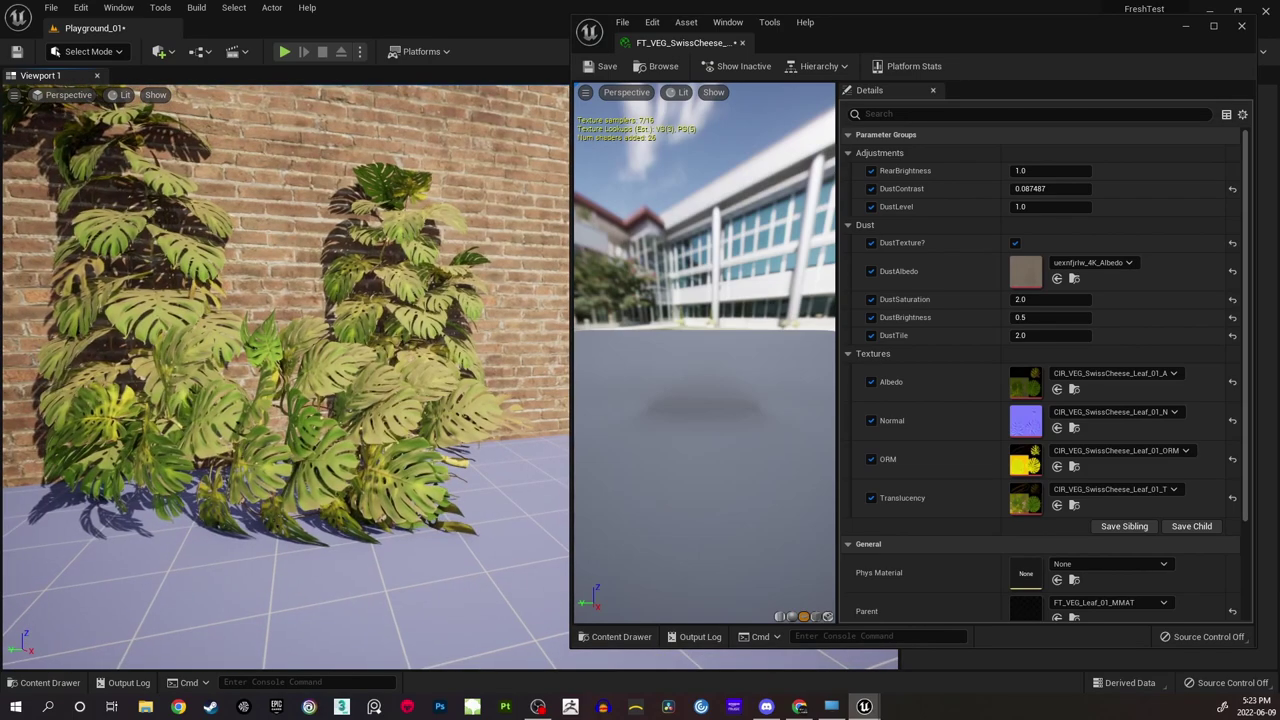
Delete the sideways monstera copy standing between the two wall plants.
click(428, 420)
key(Delete)
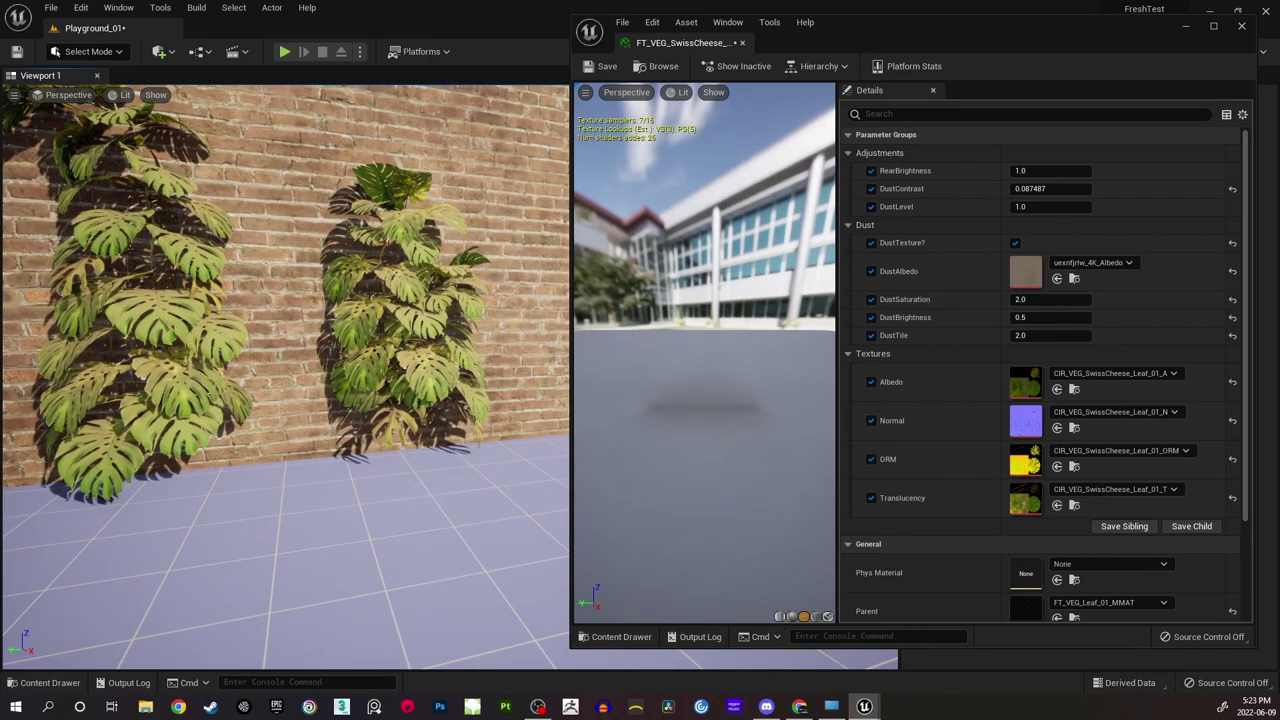
right_drag(428, 418, 436, 420)
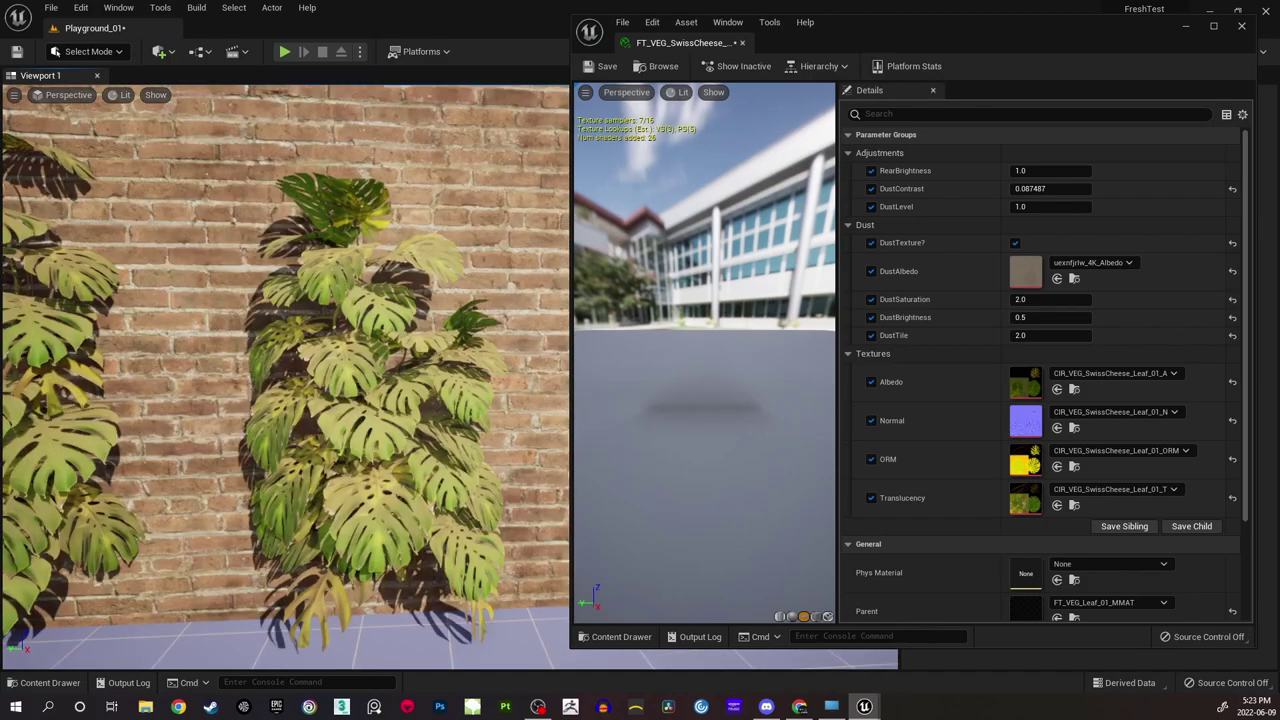
right_drag(460, 370, 458, 372)
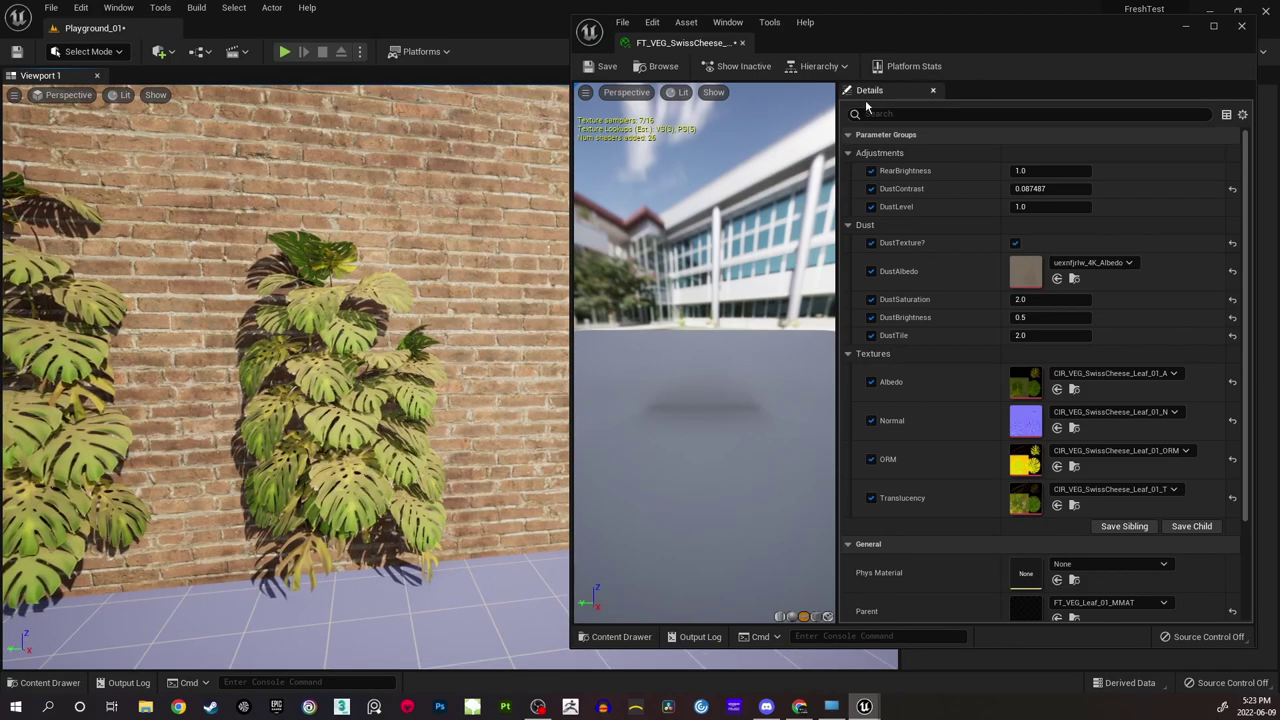
Close the SwissCheese leaf material instance editor and look over the two wall plants.
drag(833, 53, 789, 65)
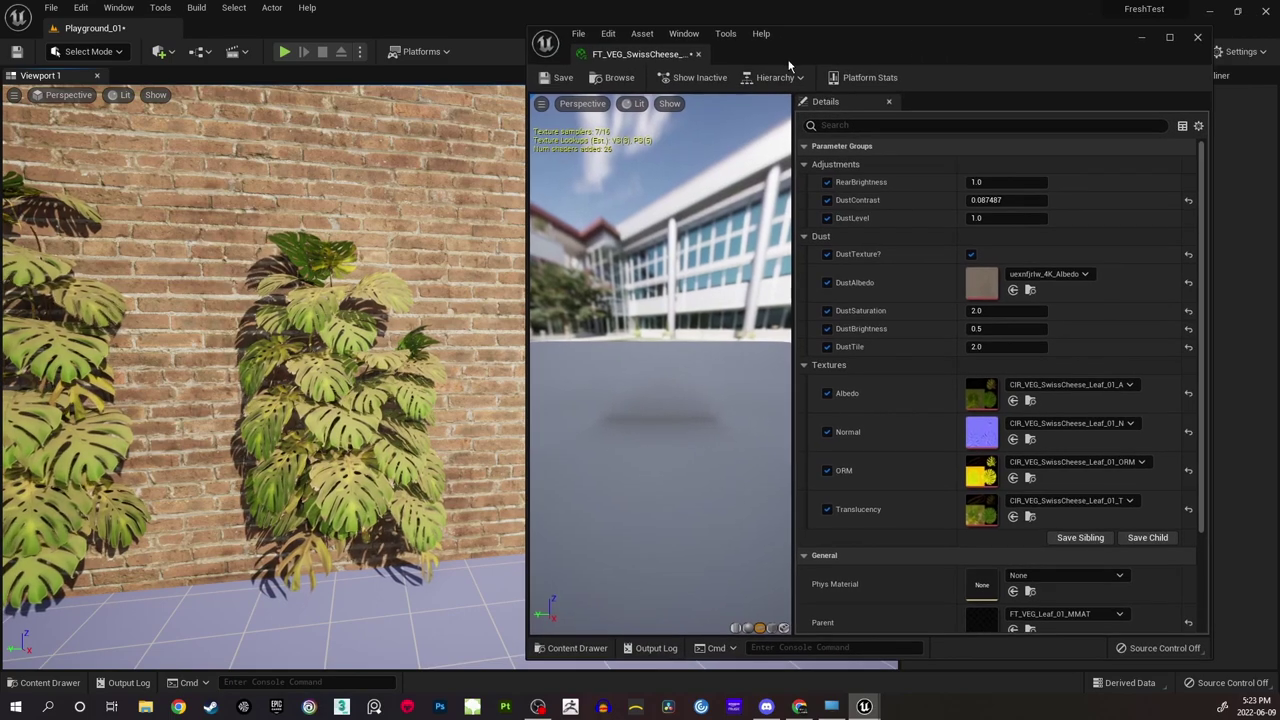
click(698, 53)
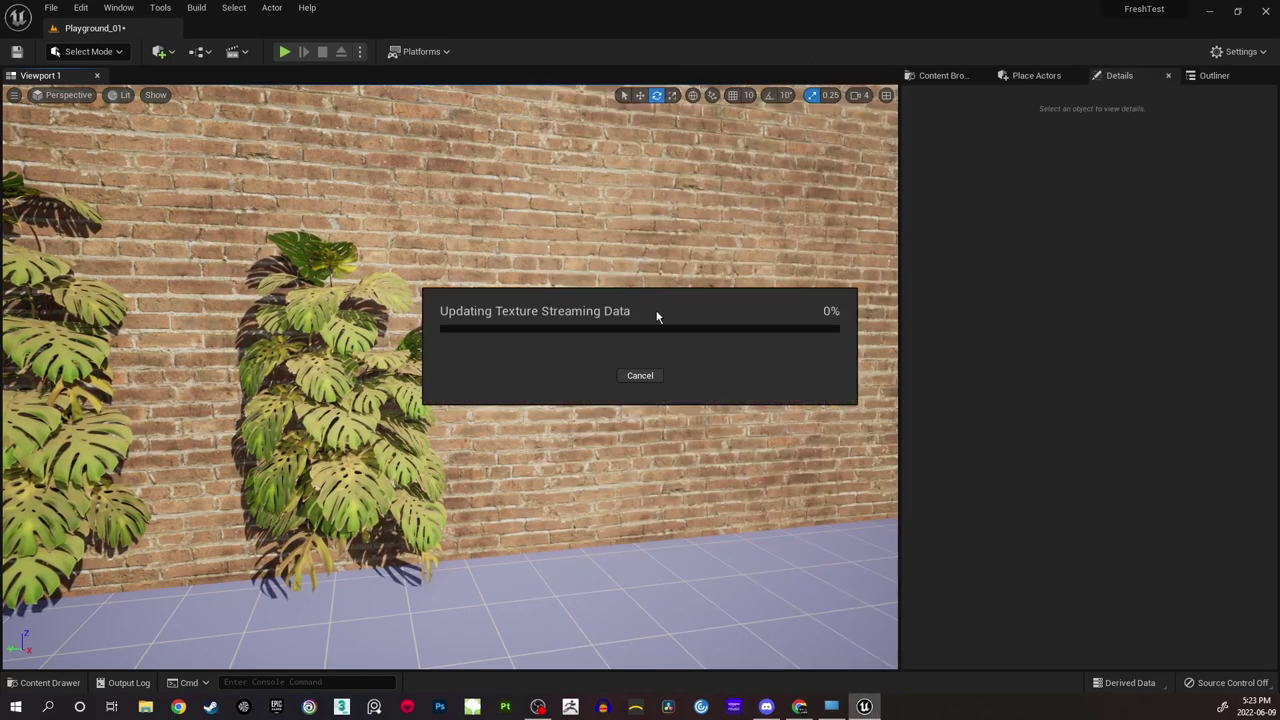
right_drag(560, 263, 560, 263)
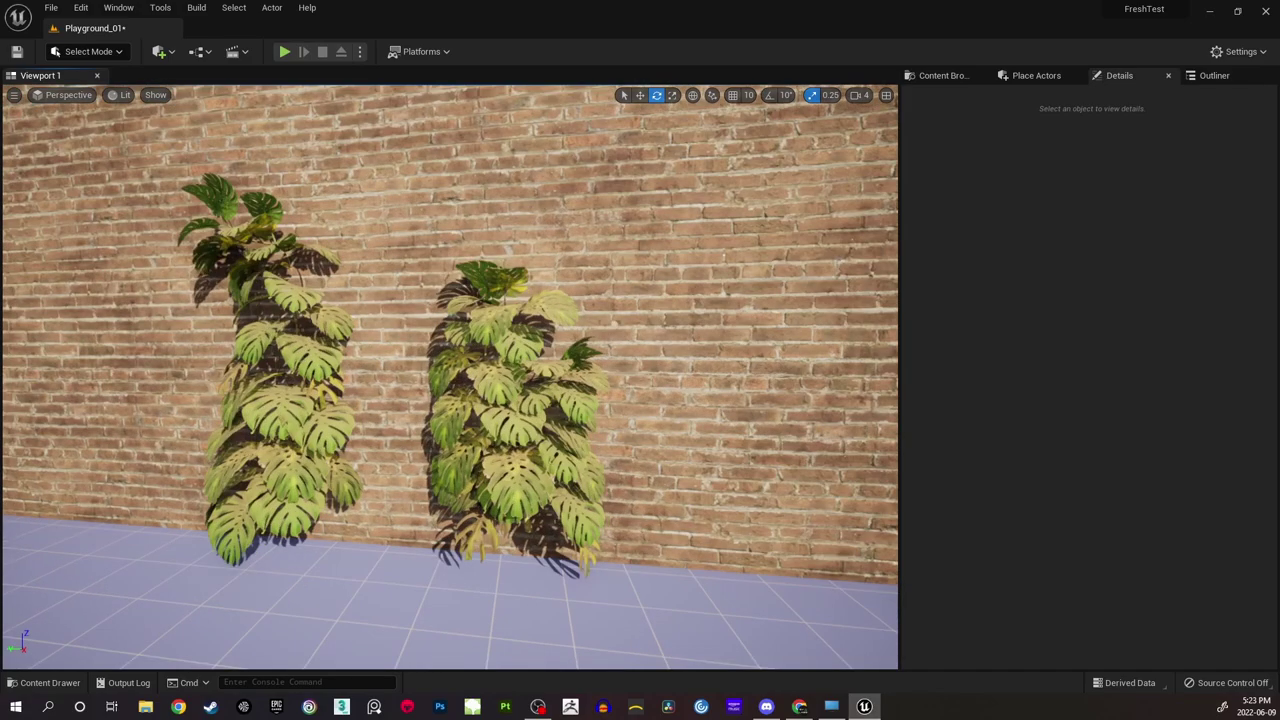
right_drag(736, 256, 736, 256)
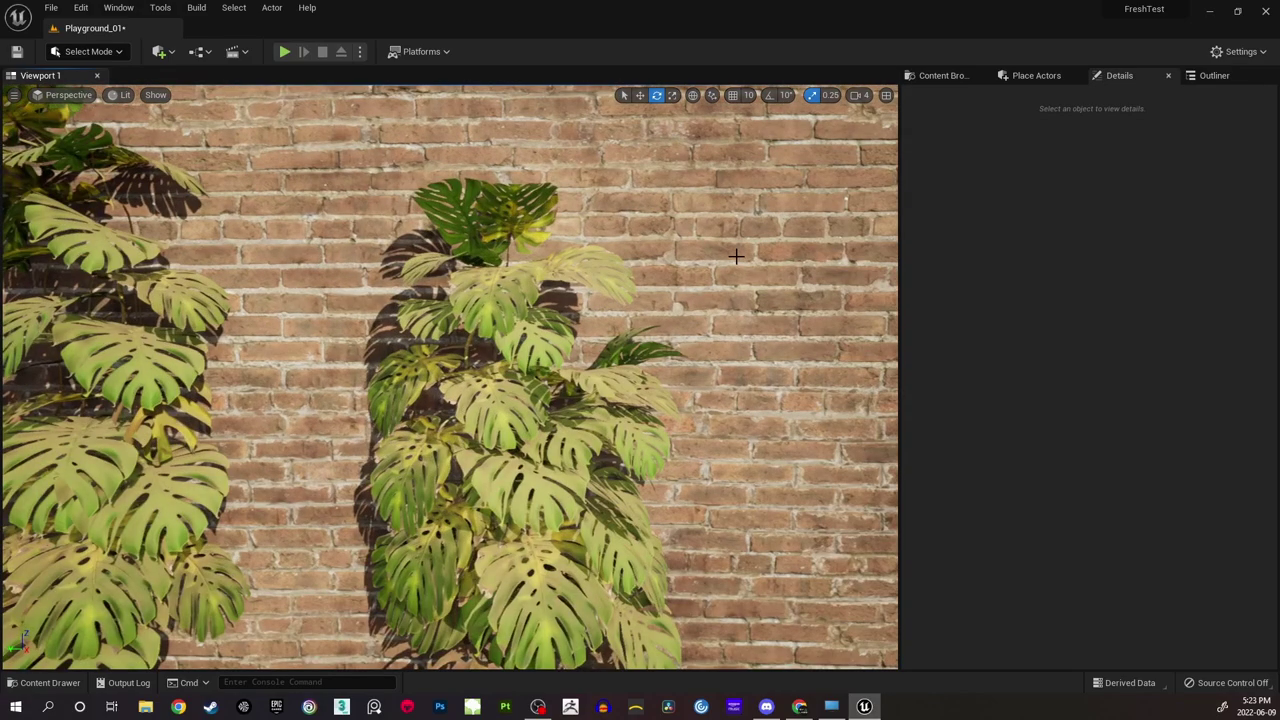
Create a new material named FT_VEG_Leaf_02_MMAT in the MasterMaterials folder.
click(943, 75)
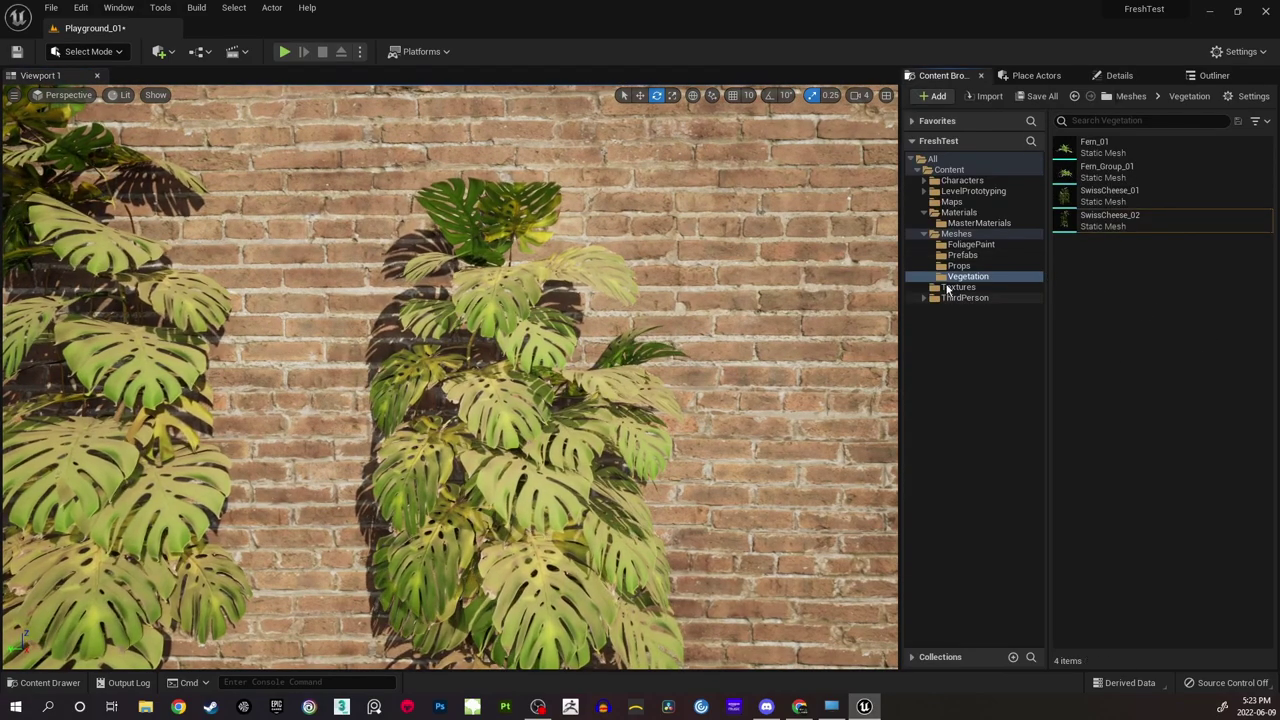
click(970, 222)
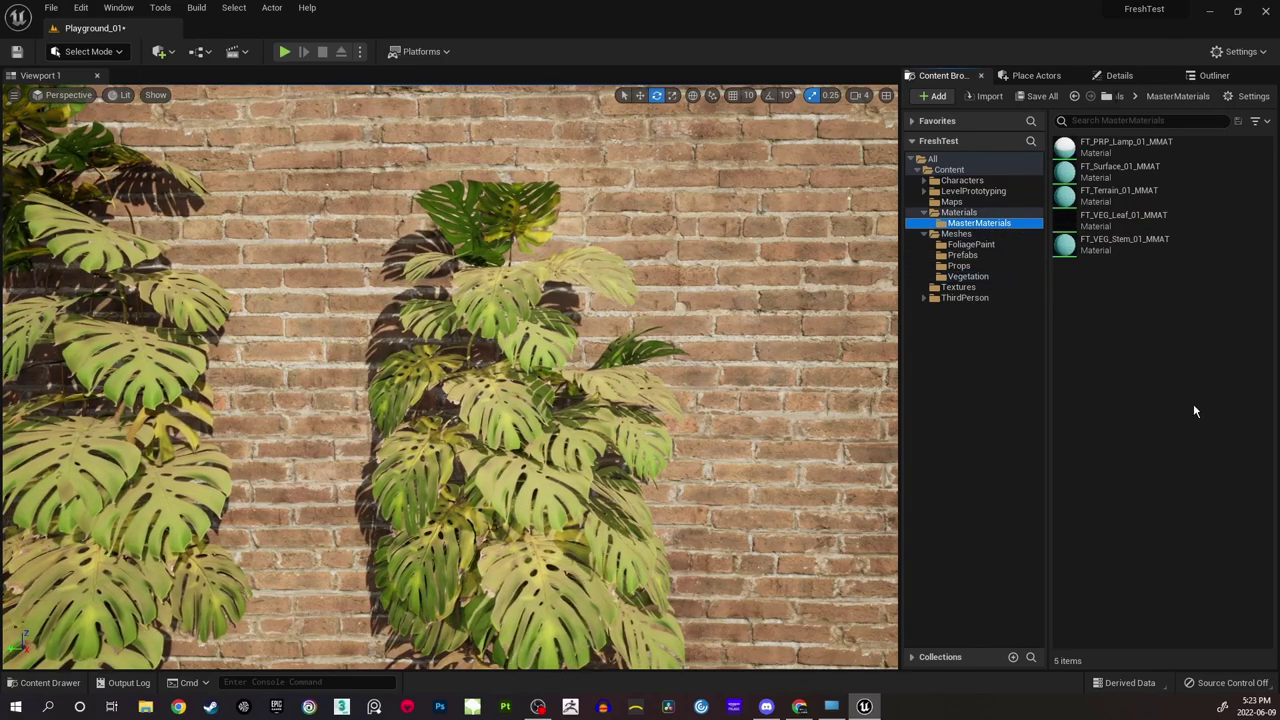
right_click(1114, 347)
click(1021, 392)
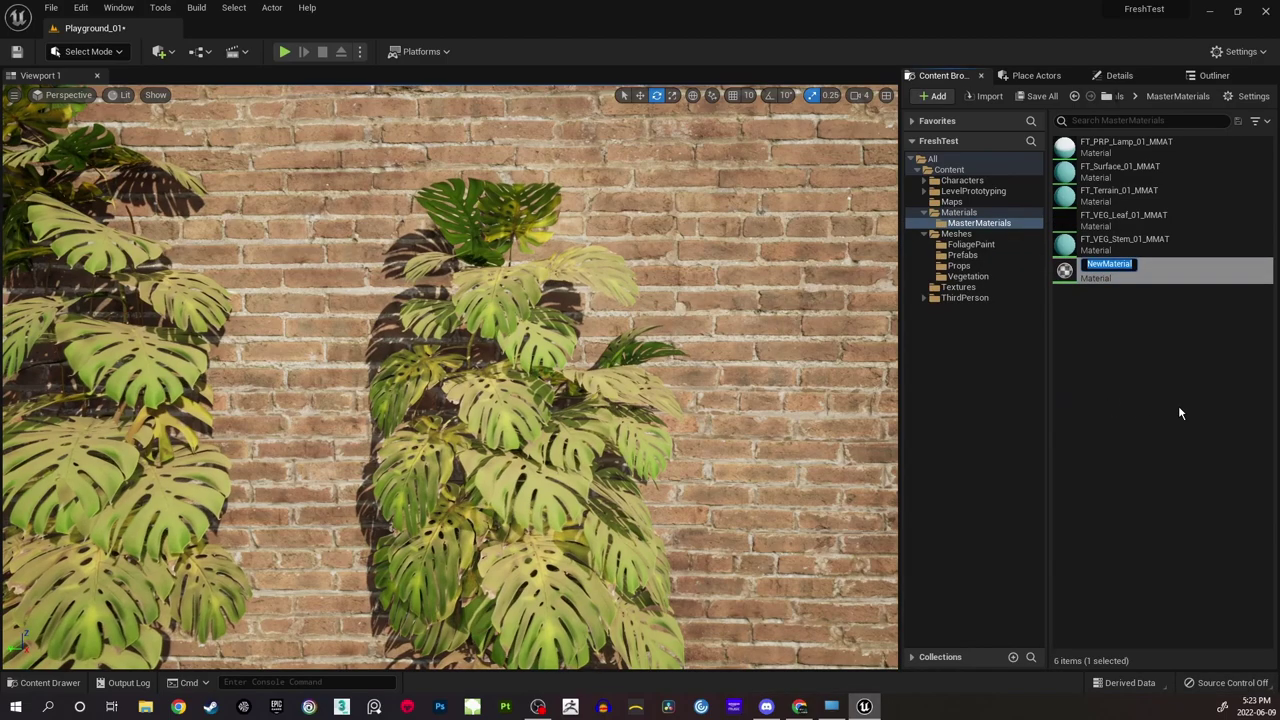
text(FT)
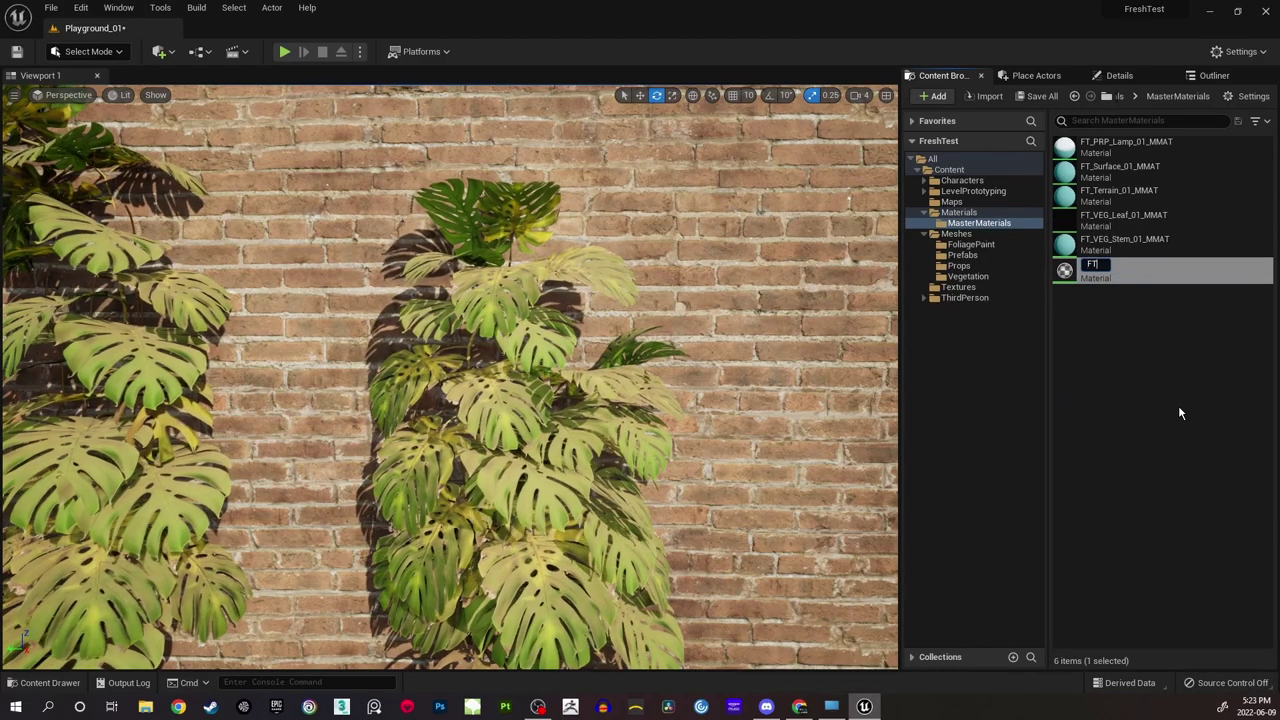
text(_VEG_)
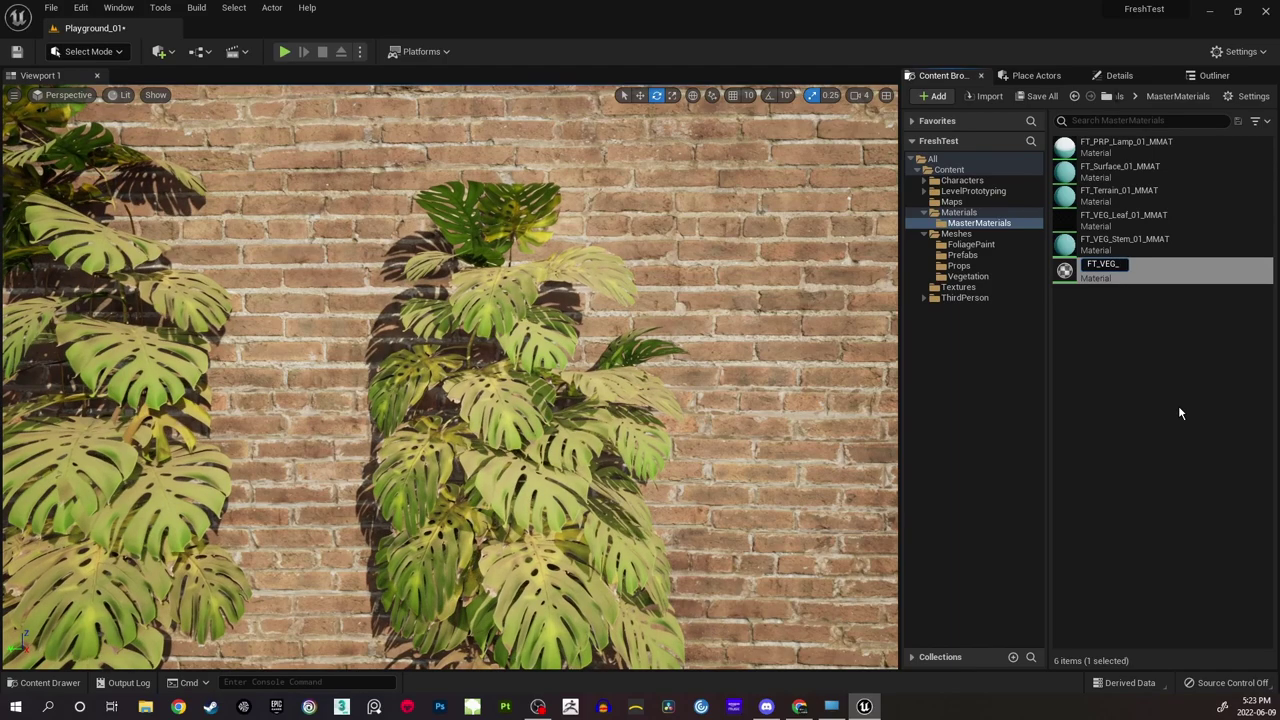
text(Leaf_)
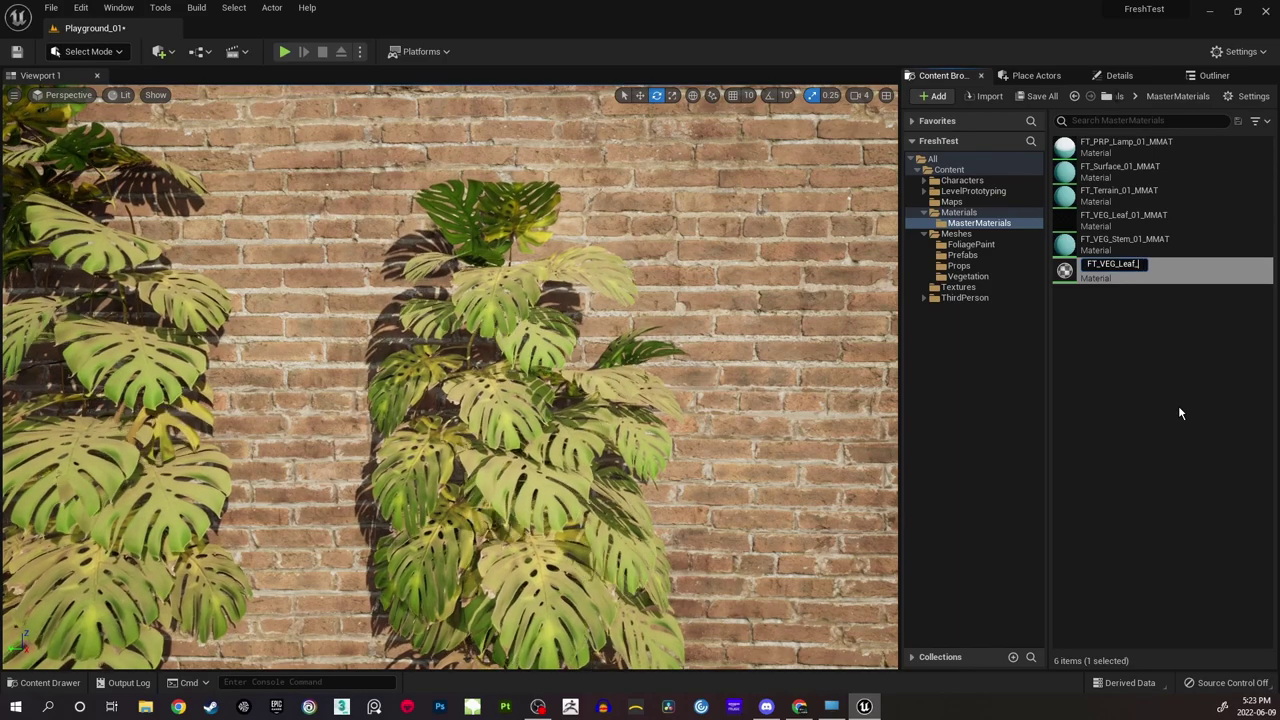
text(0)
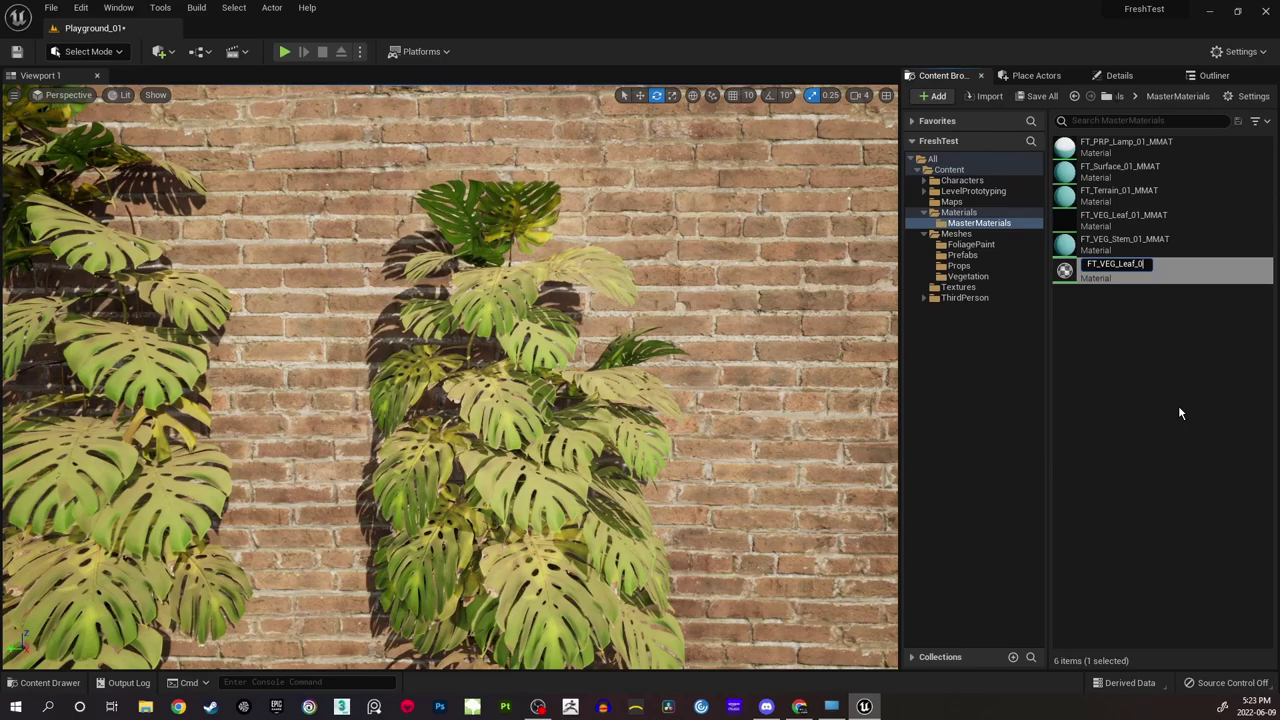
text(2_MMA)
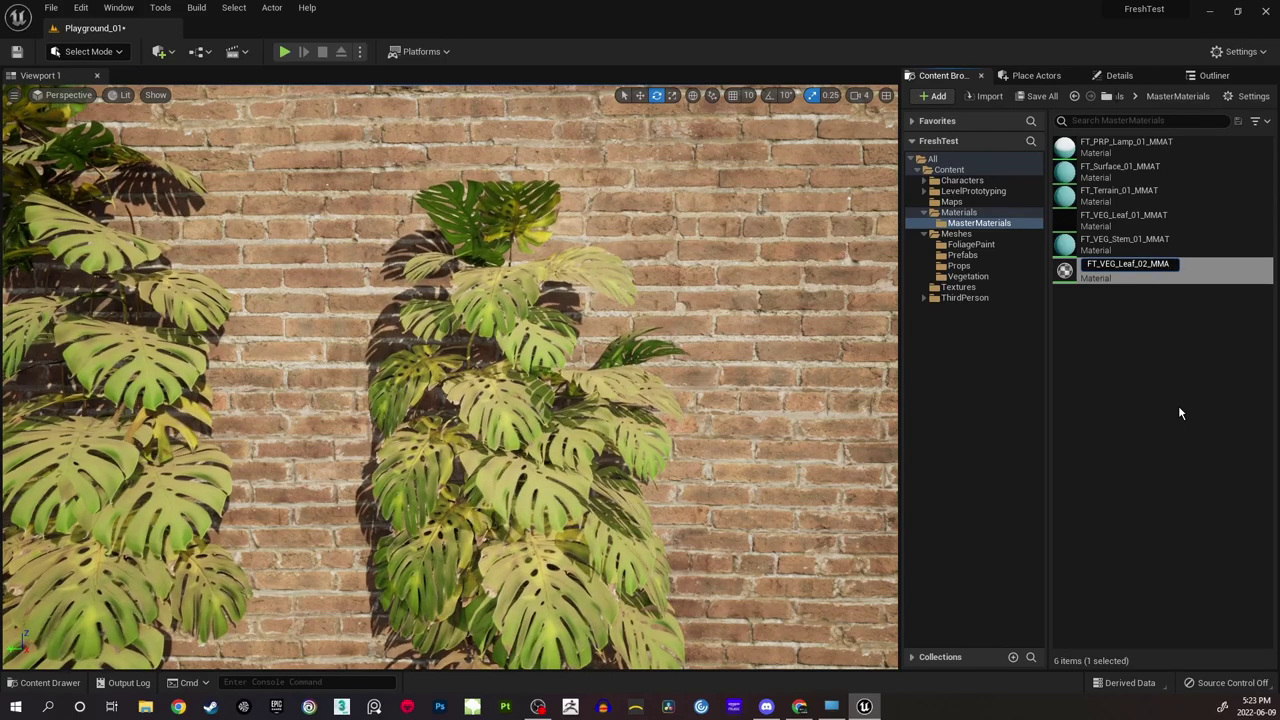
text(T)
key(Return)
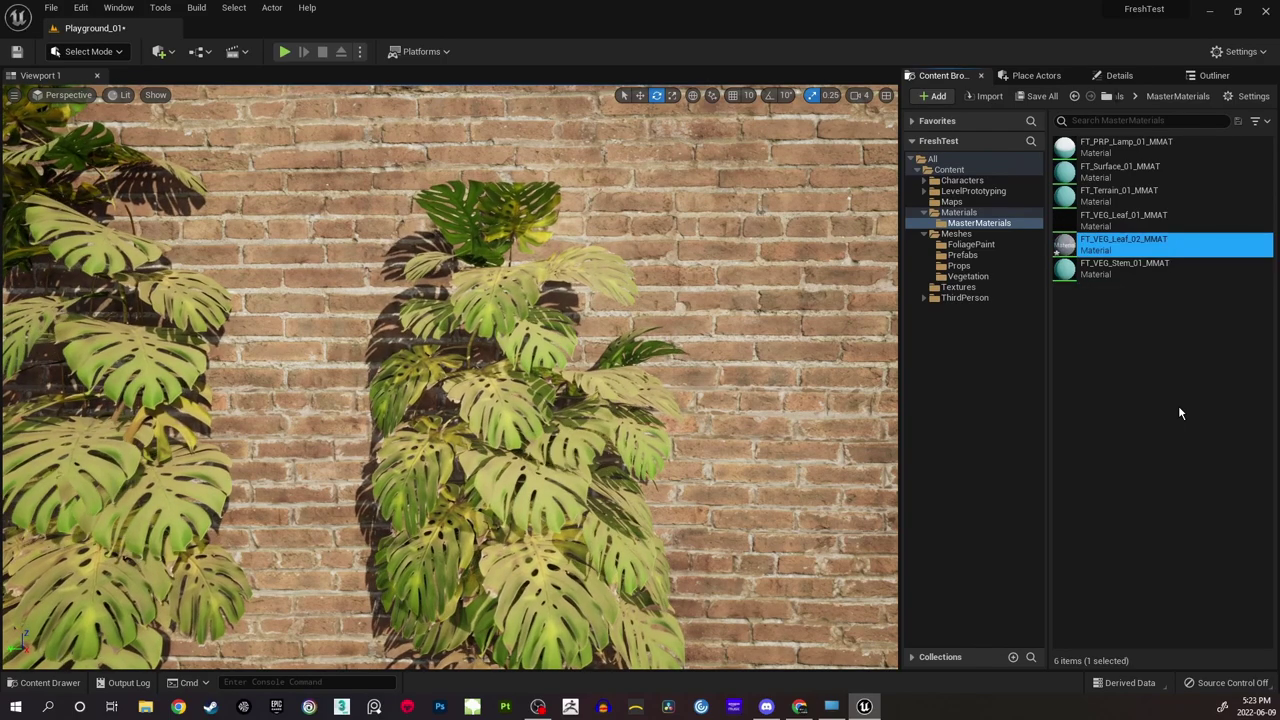
click(1178, 405)
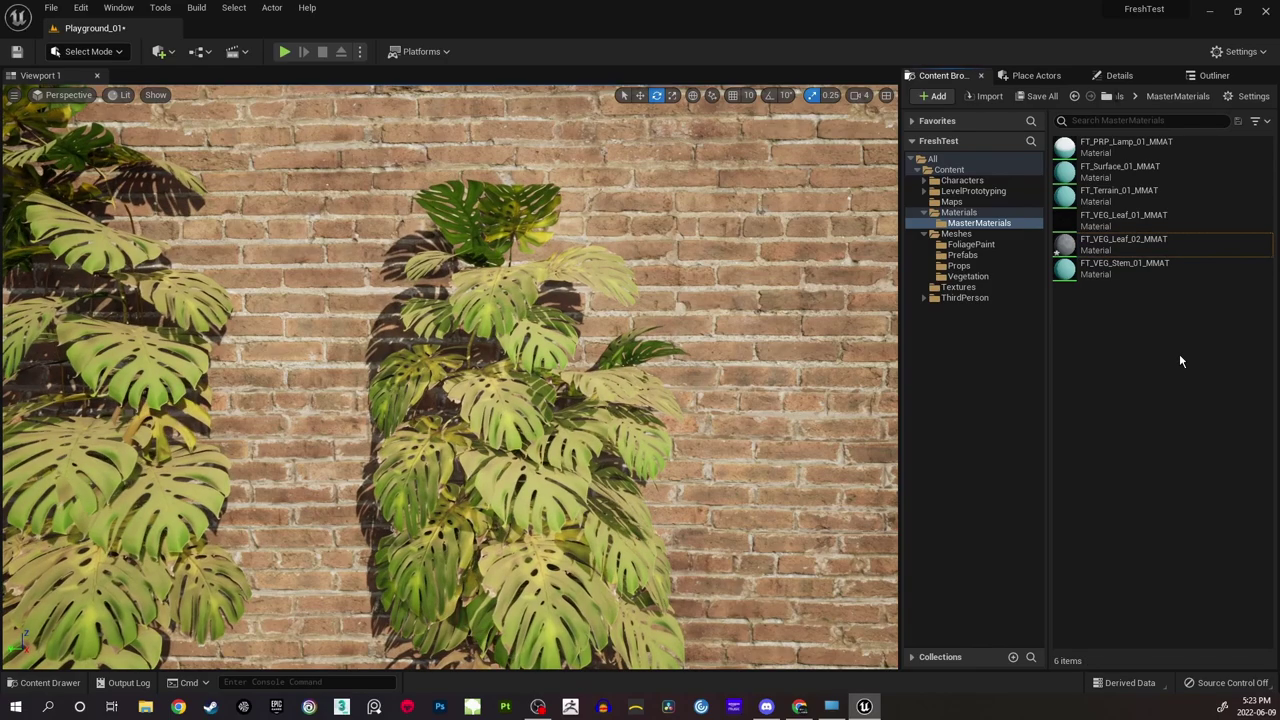
Save all modified assets and open the FT_VEG_Leaf_02_MMAT material for editing.
click(1036, 96)
click(745, 503)
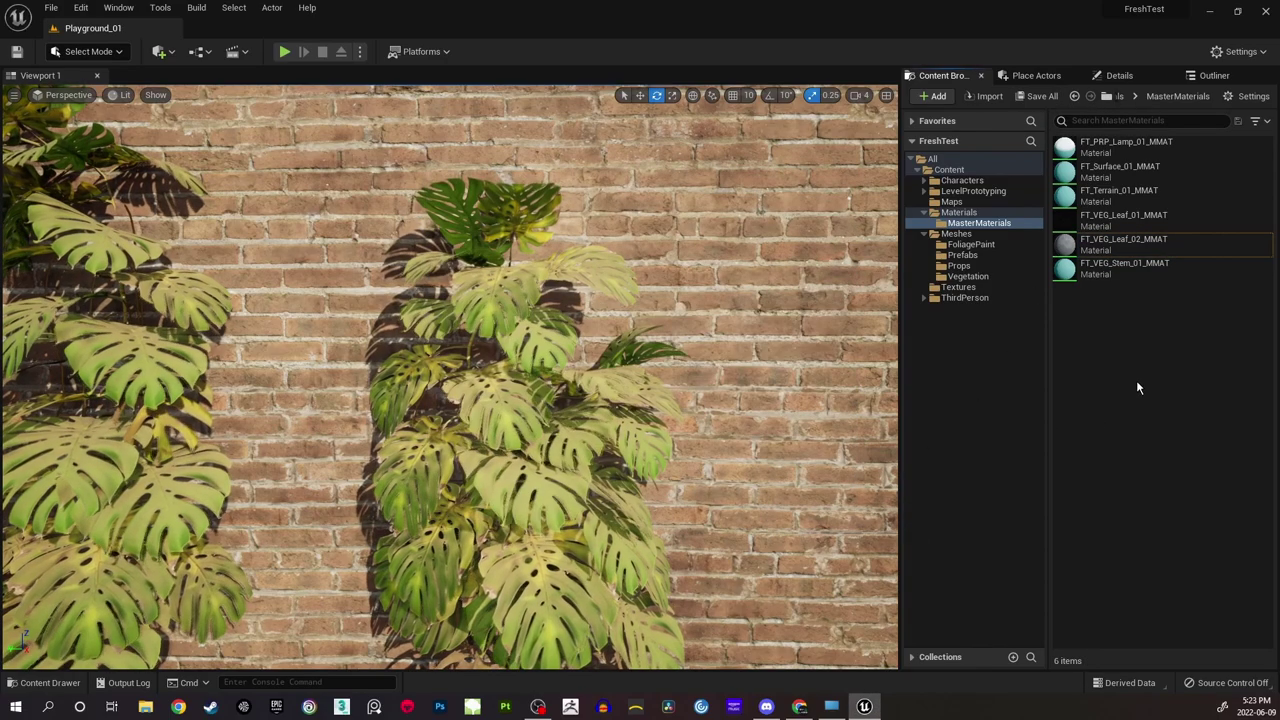
click(1160, 244)
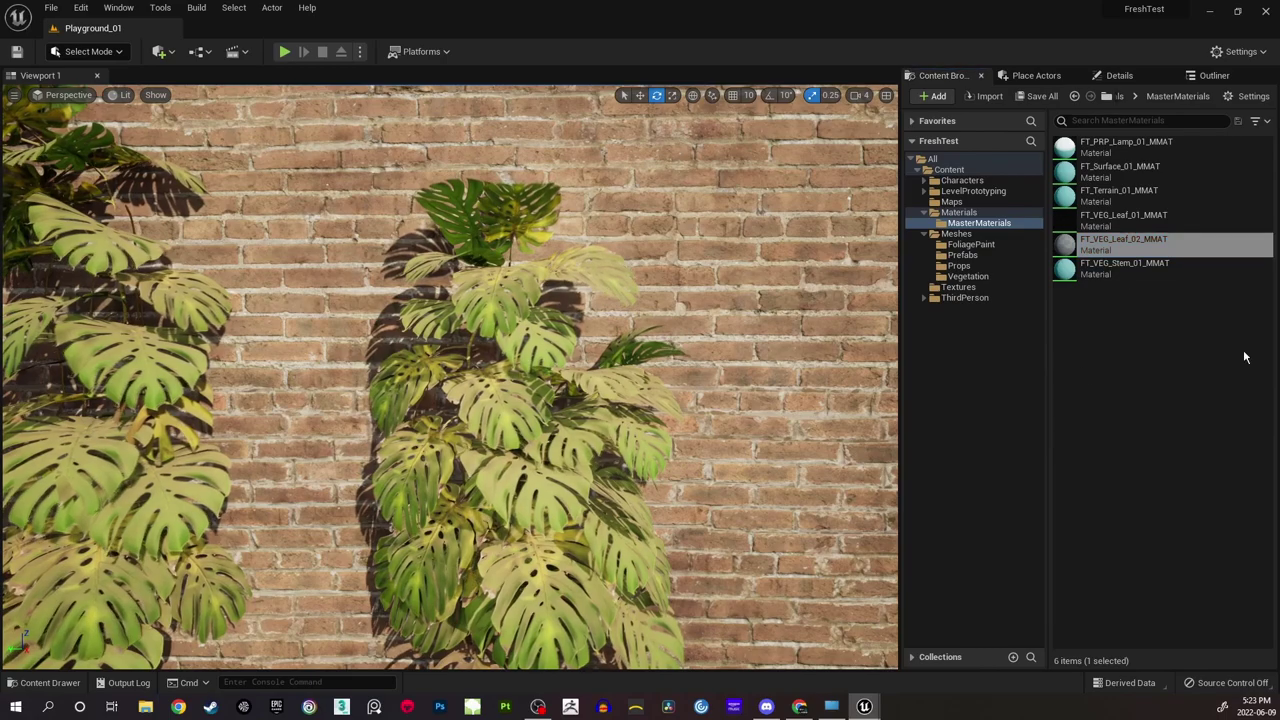
double_click(1160, 244)
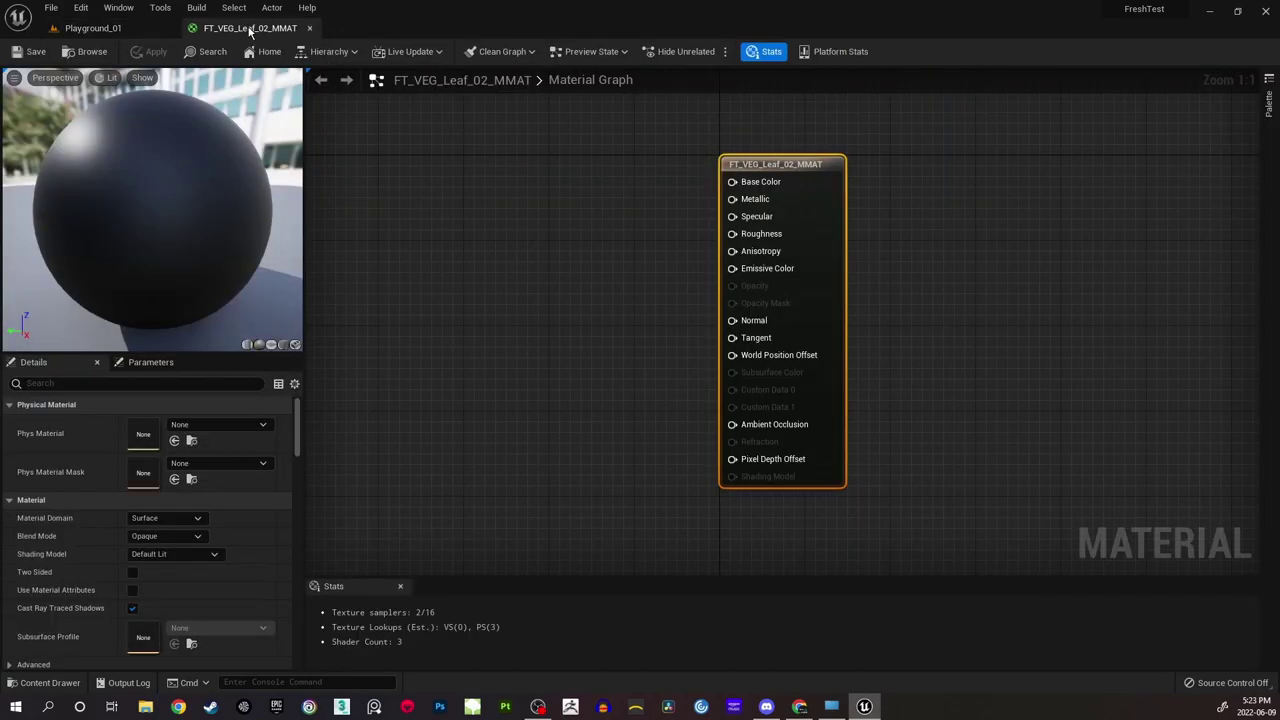
scroll(466, 233, down, 2)
right_drag(466, 233, 776, 258)
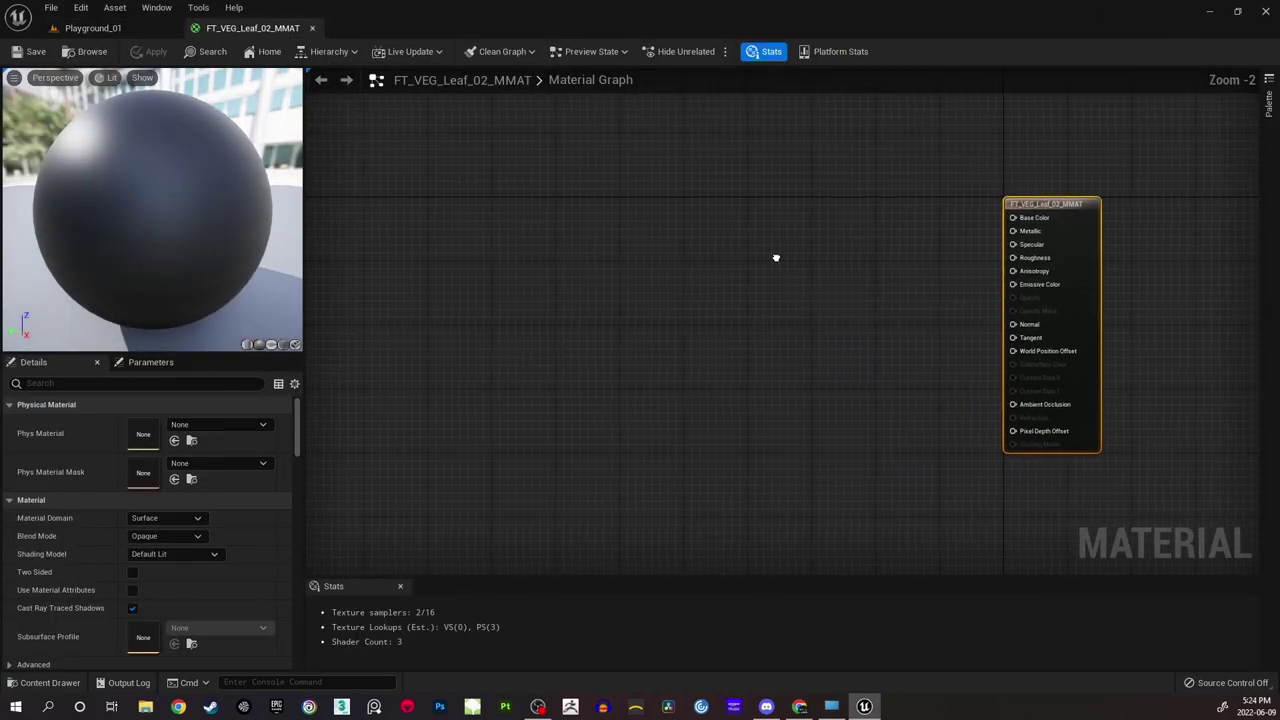
scroll(776, 258, up, 1)
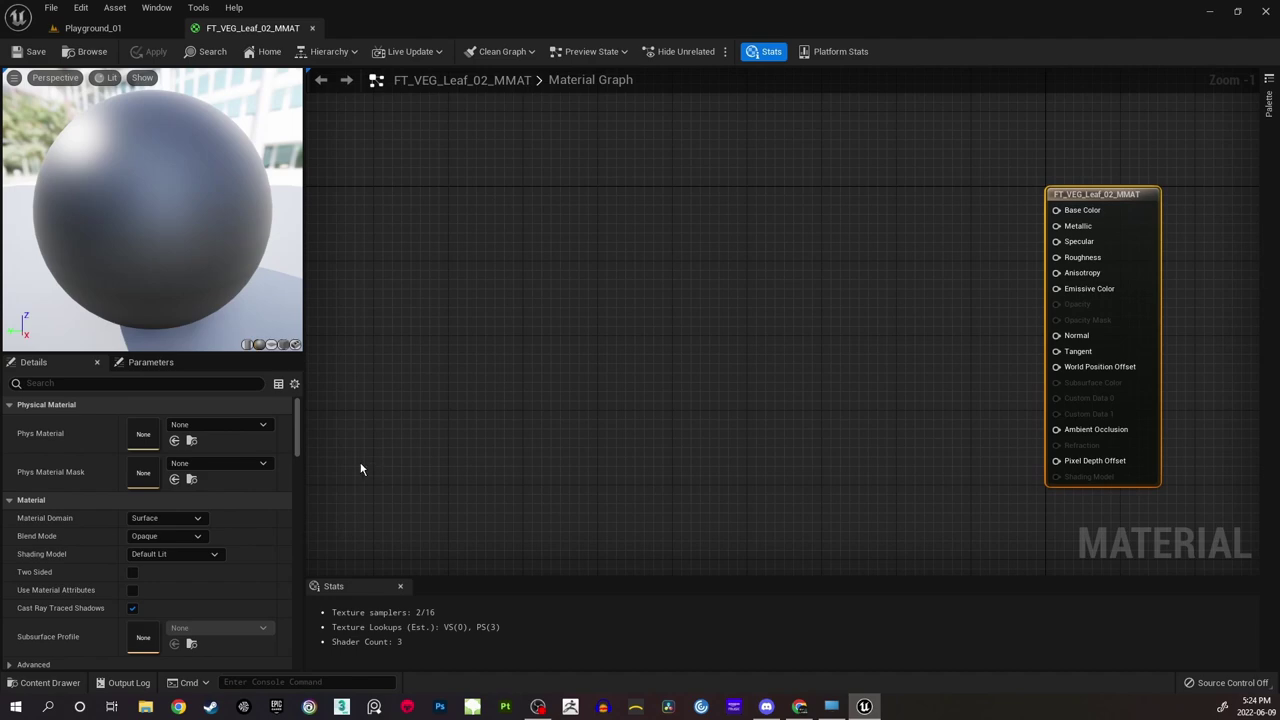
Set the material's blend mode to Masked and shading model to Two Sided Foliage, and enable Two Sided.
click(198, 519)
click(320, 490)
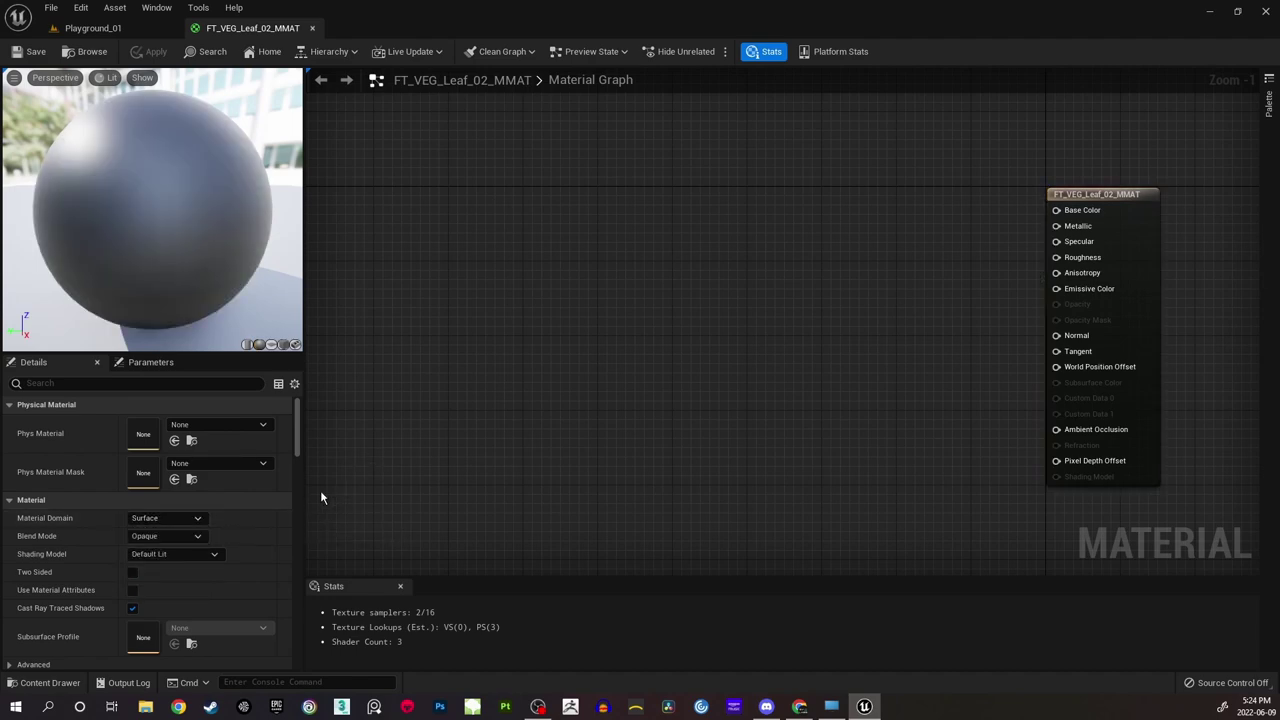
click(184, 538)
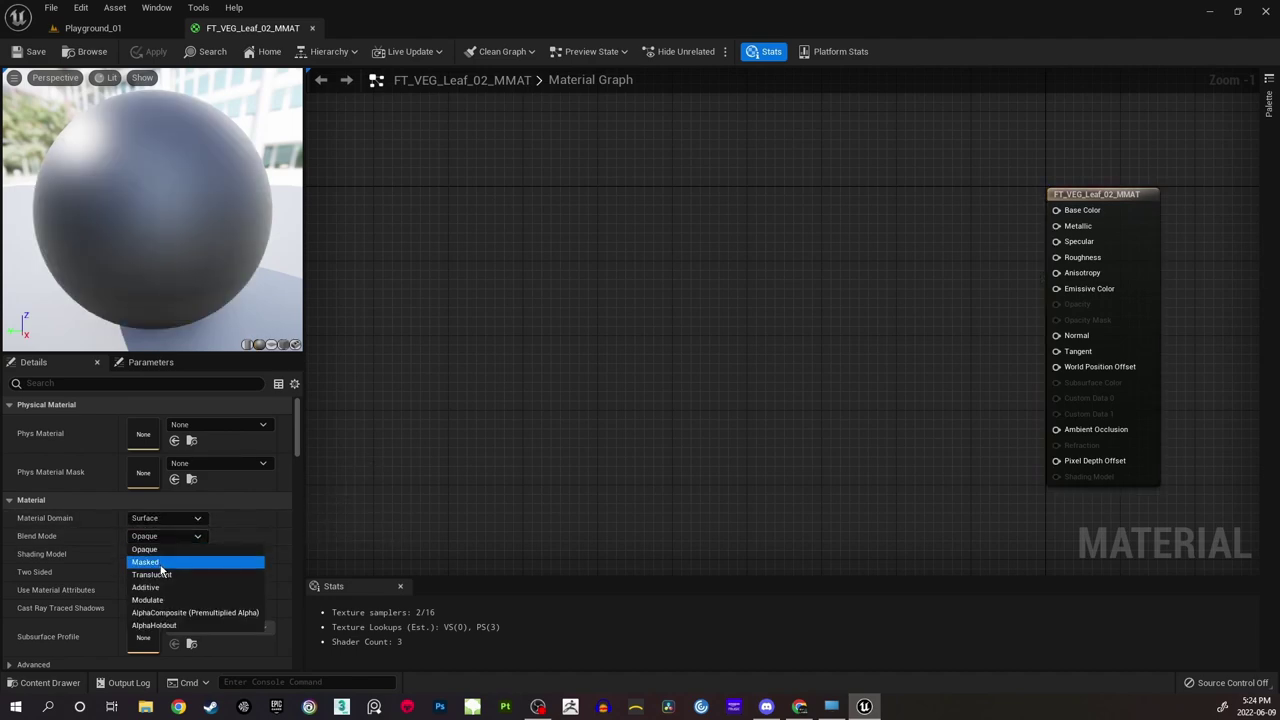
click(158, 566)
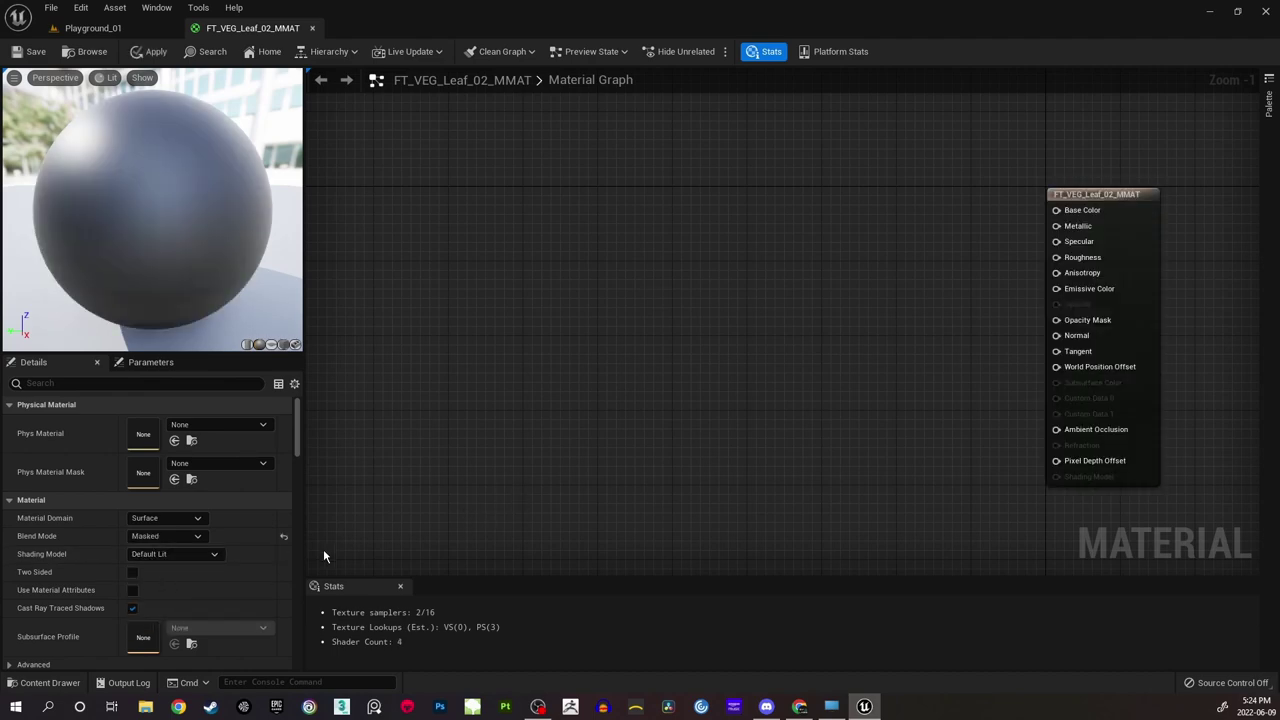
click(216, 556)
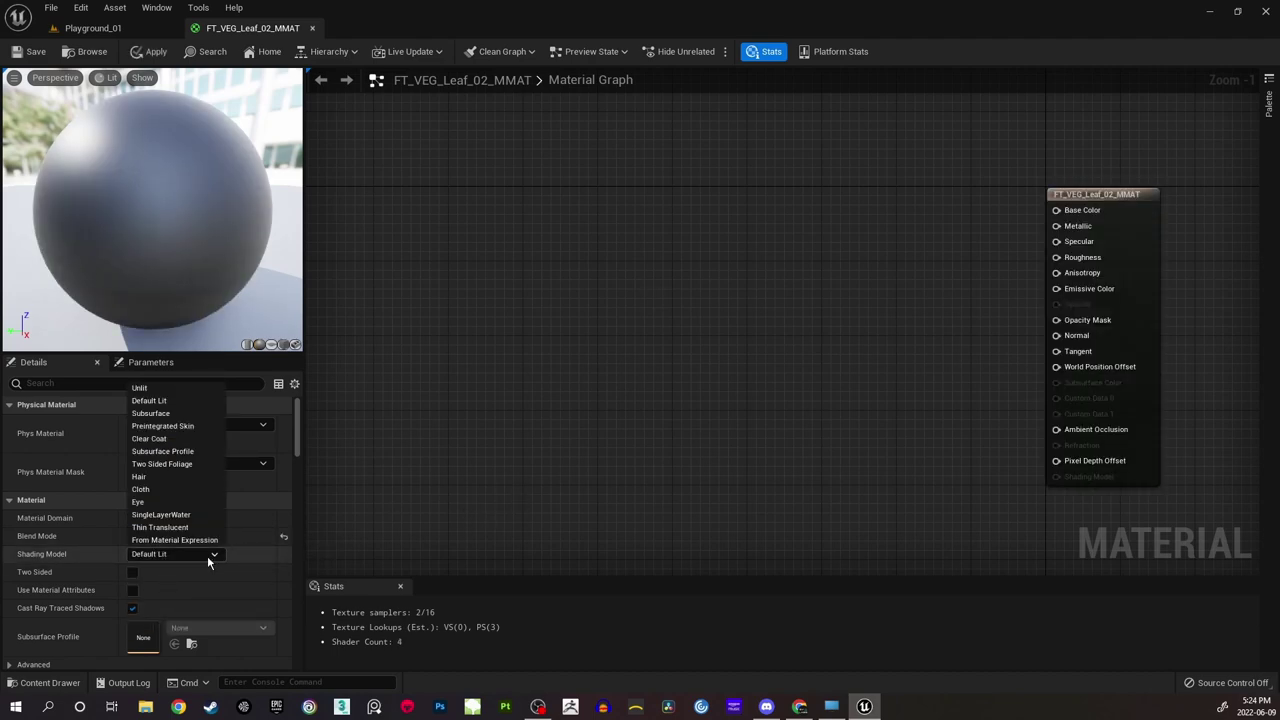
click(176, 464)
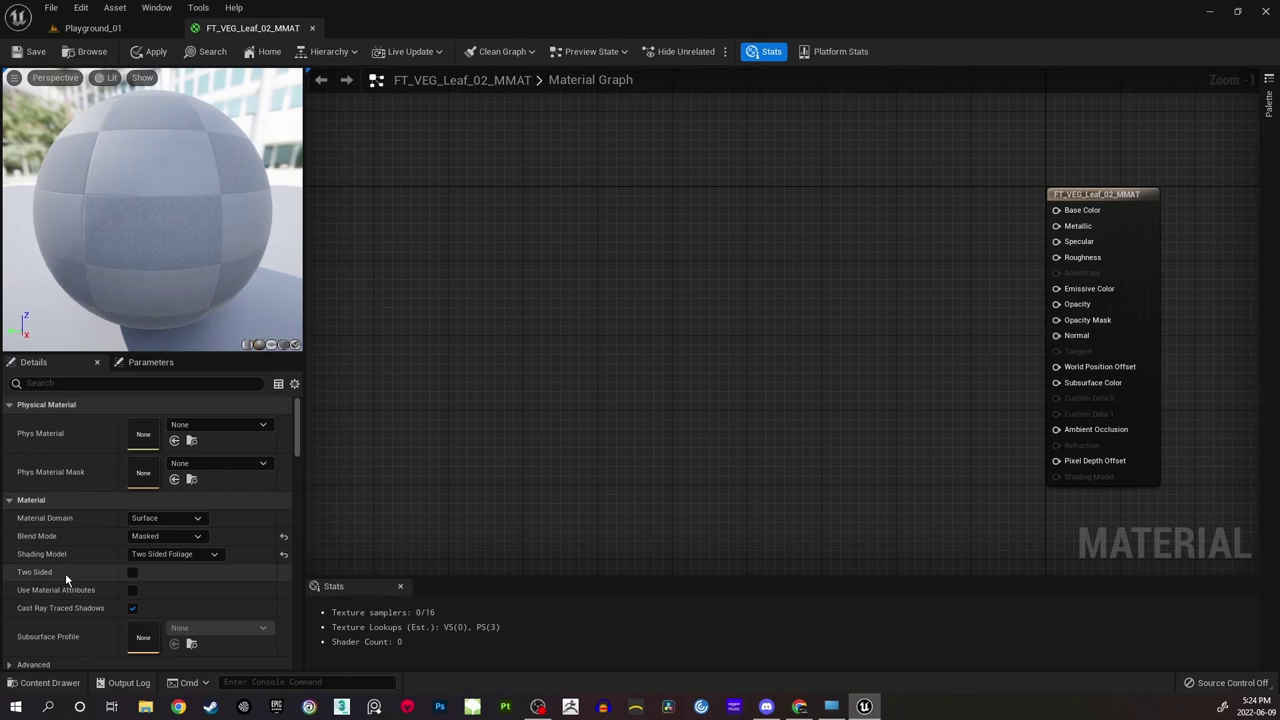
click(132, 573)
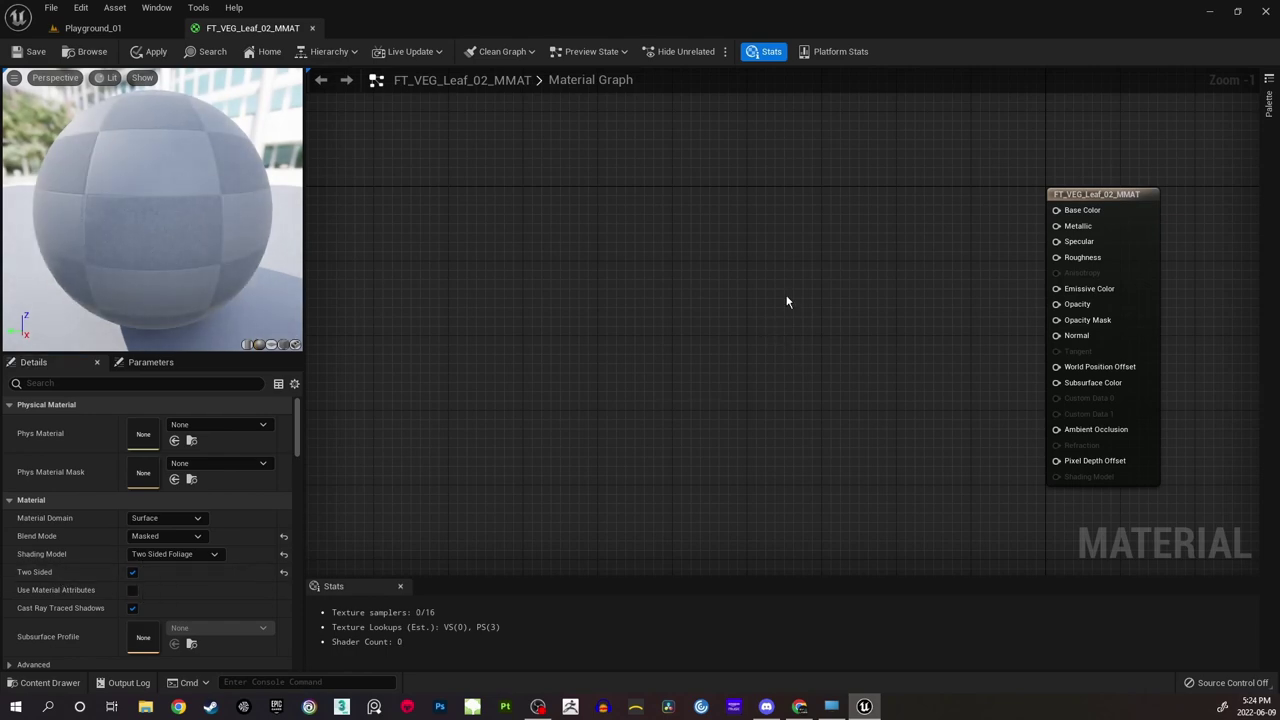
Save the FT_VEG_Leaf_02_MMAT material with its new foliage settings.
right_drag(787, 300, 778, 300)
right_drag(839, 273, 759, 261)
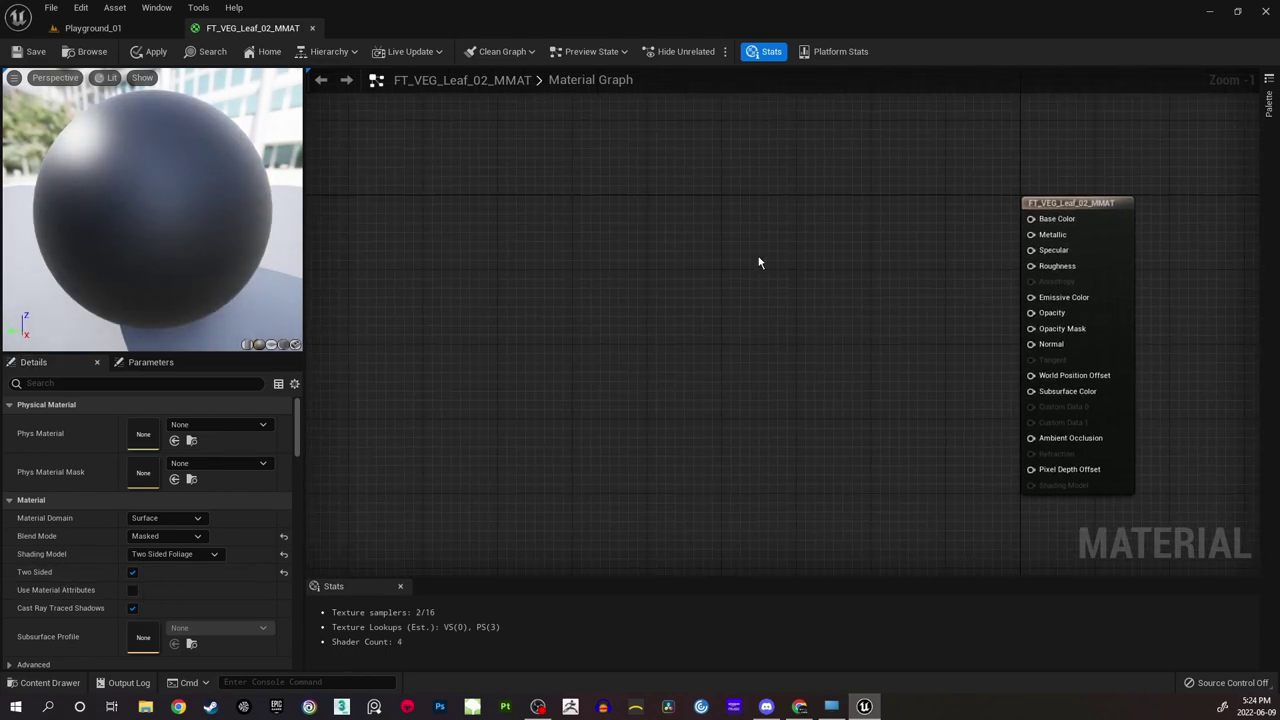
key(ctrl+s)
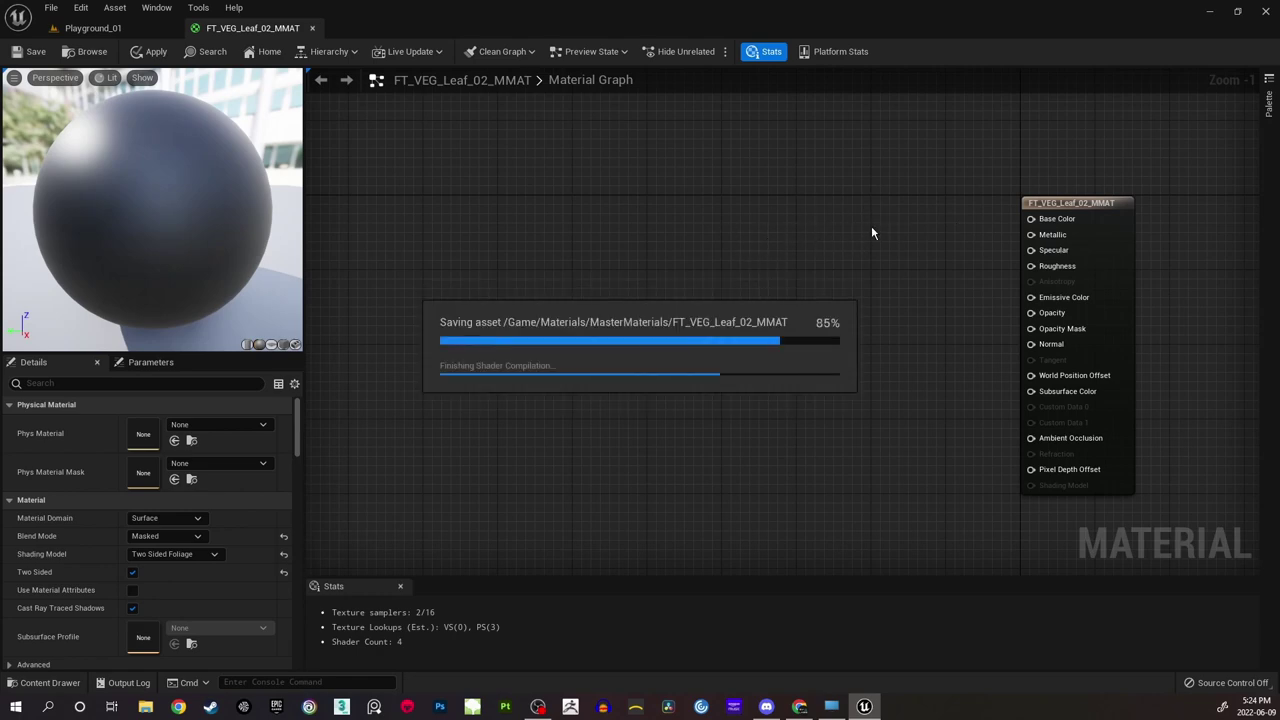
right_drag(855, 261, 840, 234)
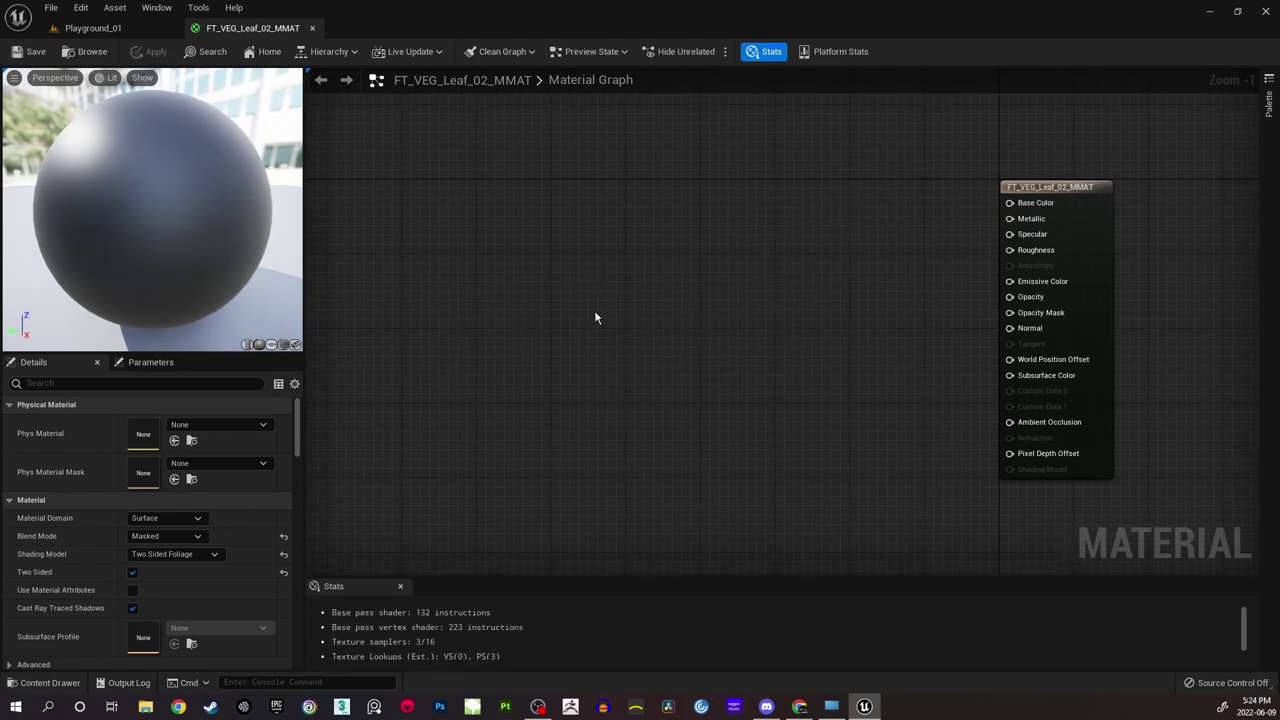
Add the PH_Color, PH_Normal and PH_ORM textures from the Textures folder to the material graph as texture samples.
click(44, 682)
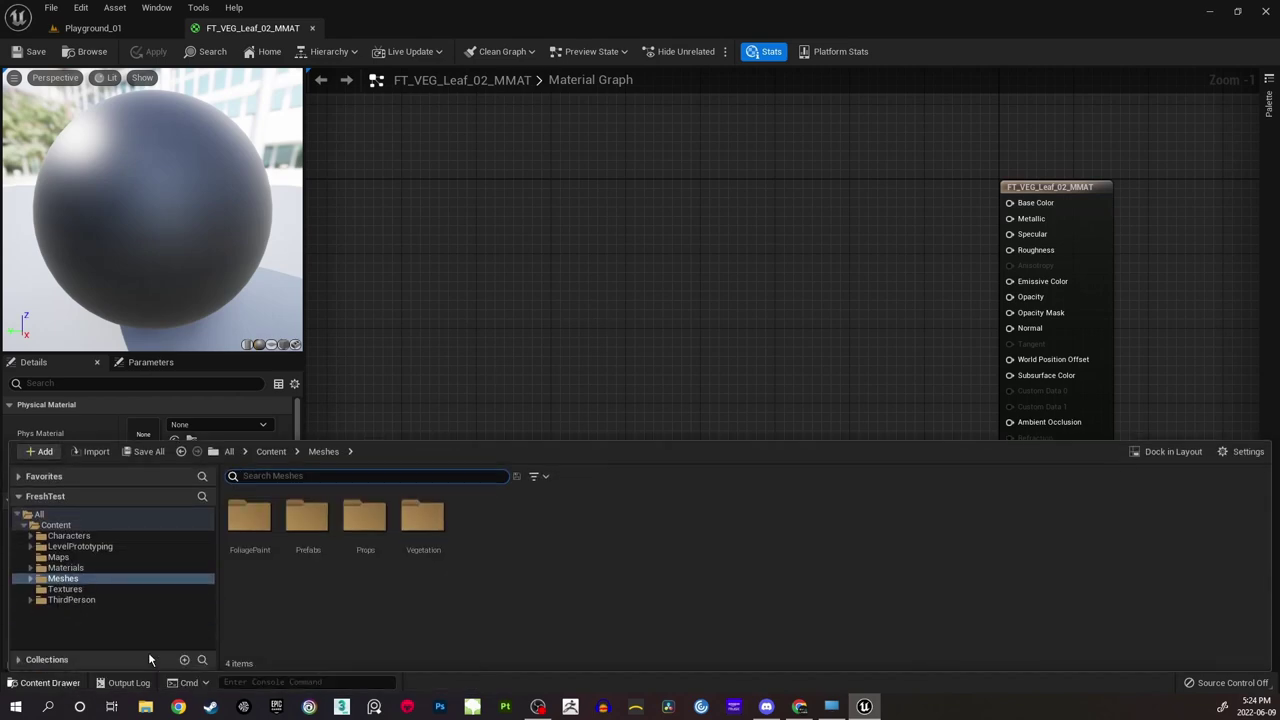
click(65, 591)
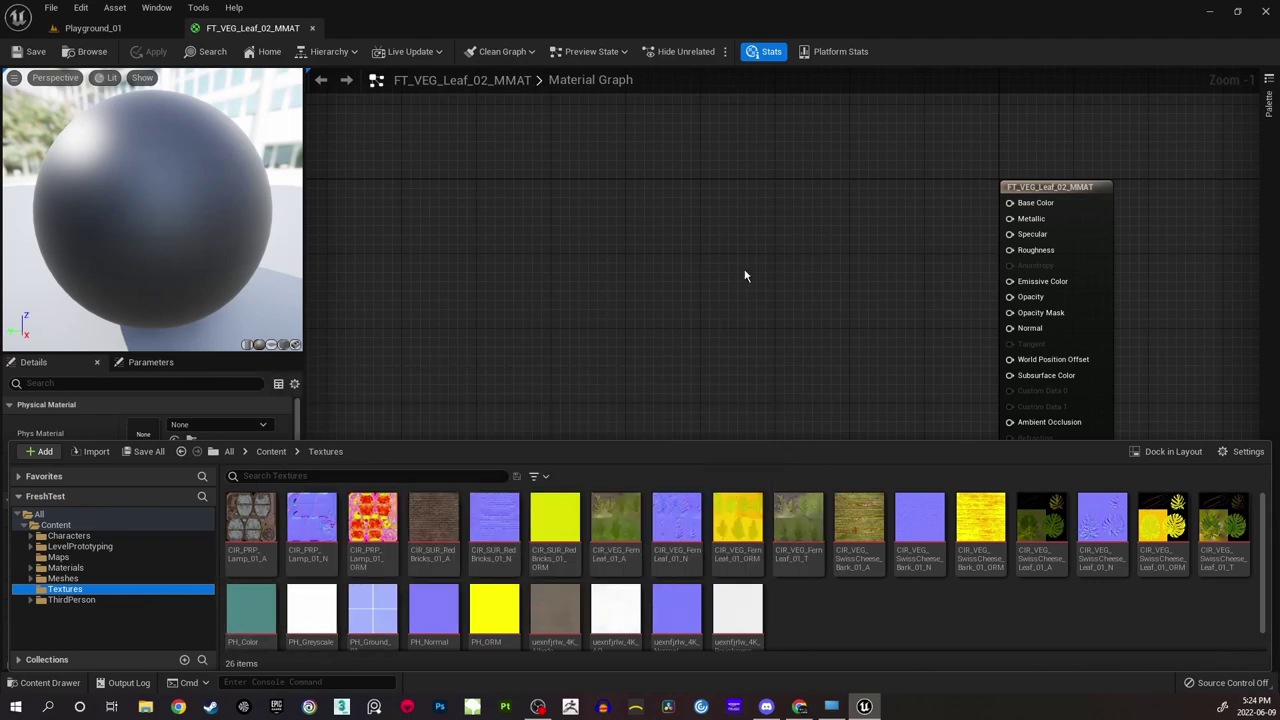
click(248, 612)
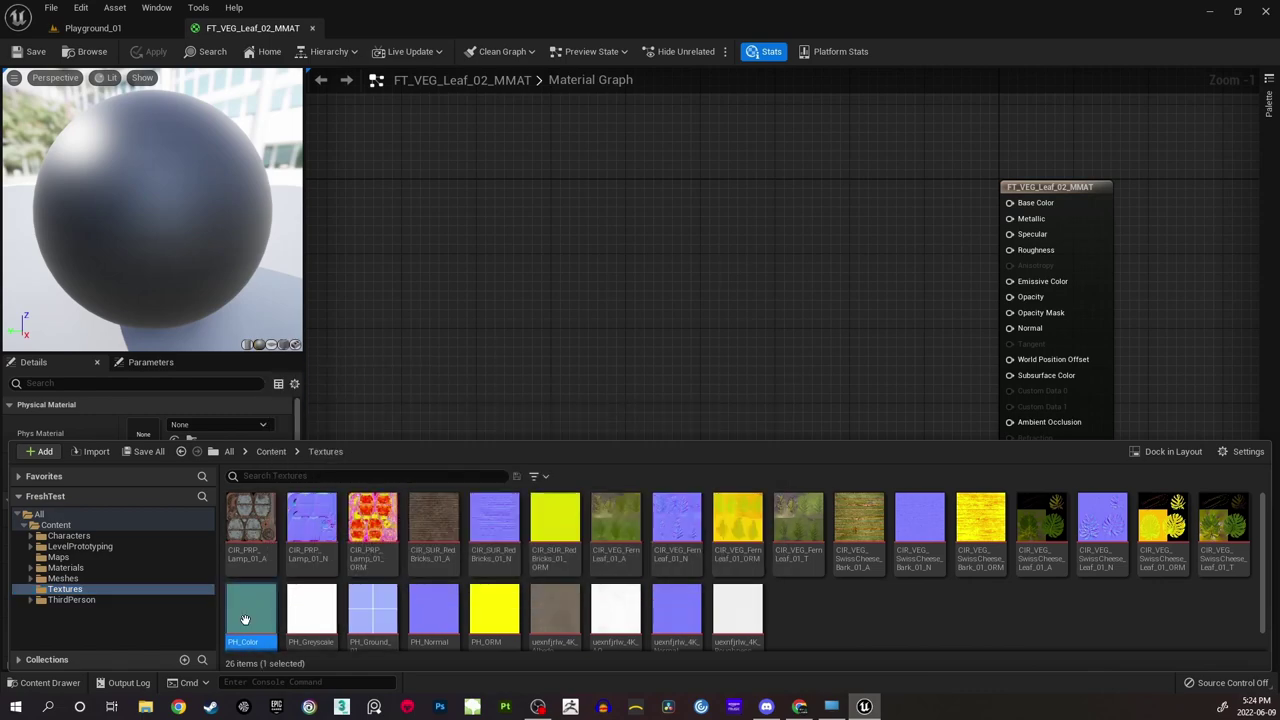
ctrl+click(433, 610)
ctrl+click(494, 612)
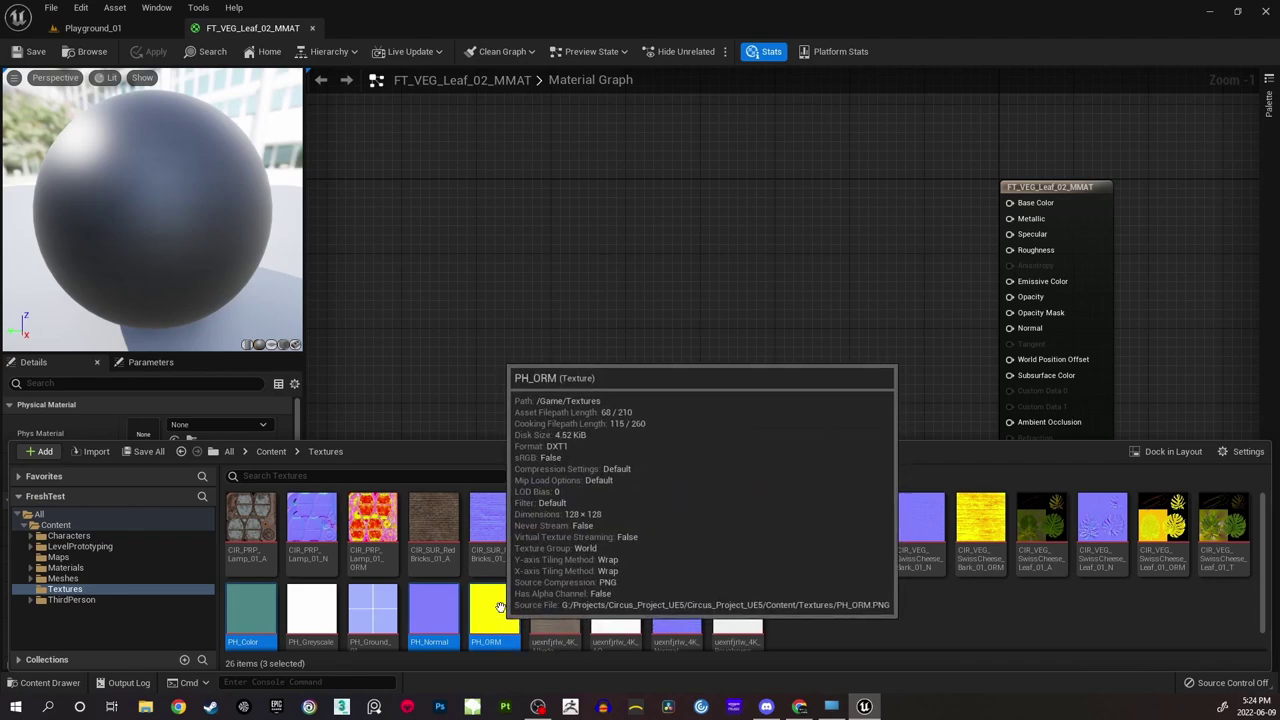
drag(498, 616, 577, 168)
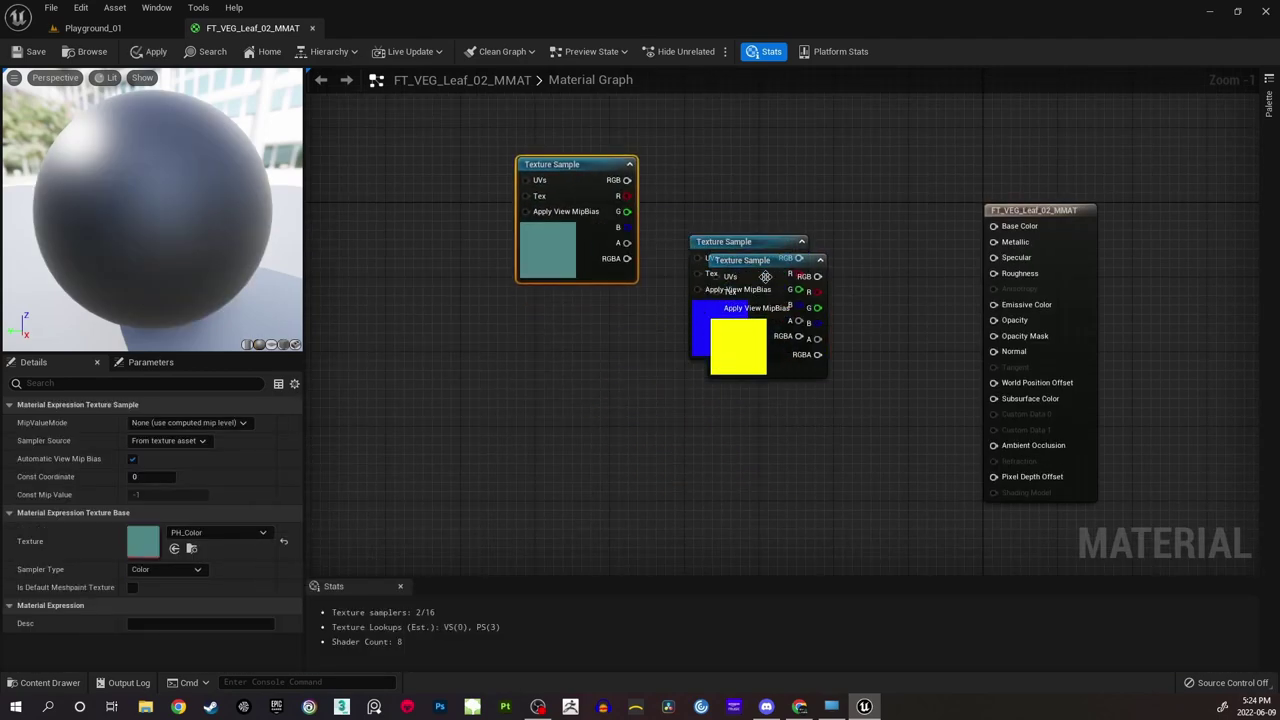
Arrange the texture samples in a column with colour above normal above ORM, beside the material's output node.
drag(757, 262, 728, 412)
drag(752, 244, 739, 274)
drag(596, 176, 735, 141)
right_drag(828, 225, 654, 244)
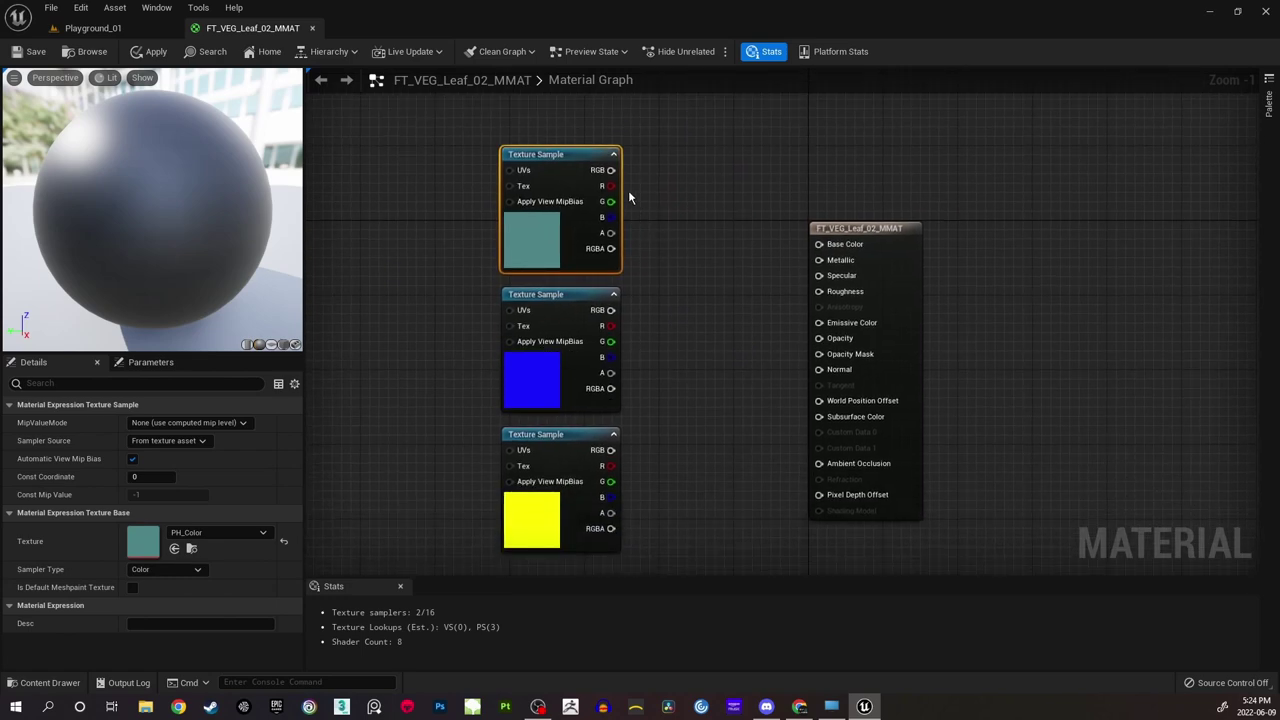
Connect the colour texture's RGB output to Base Color and the normal texture's RGB output to Normal.
drag(611, 170, 819, 246)
right_drag(712, 344, 677, 265)
drag(572, 232, 784, 290)
right_drag(655, 337, 653, 313)
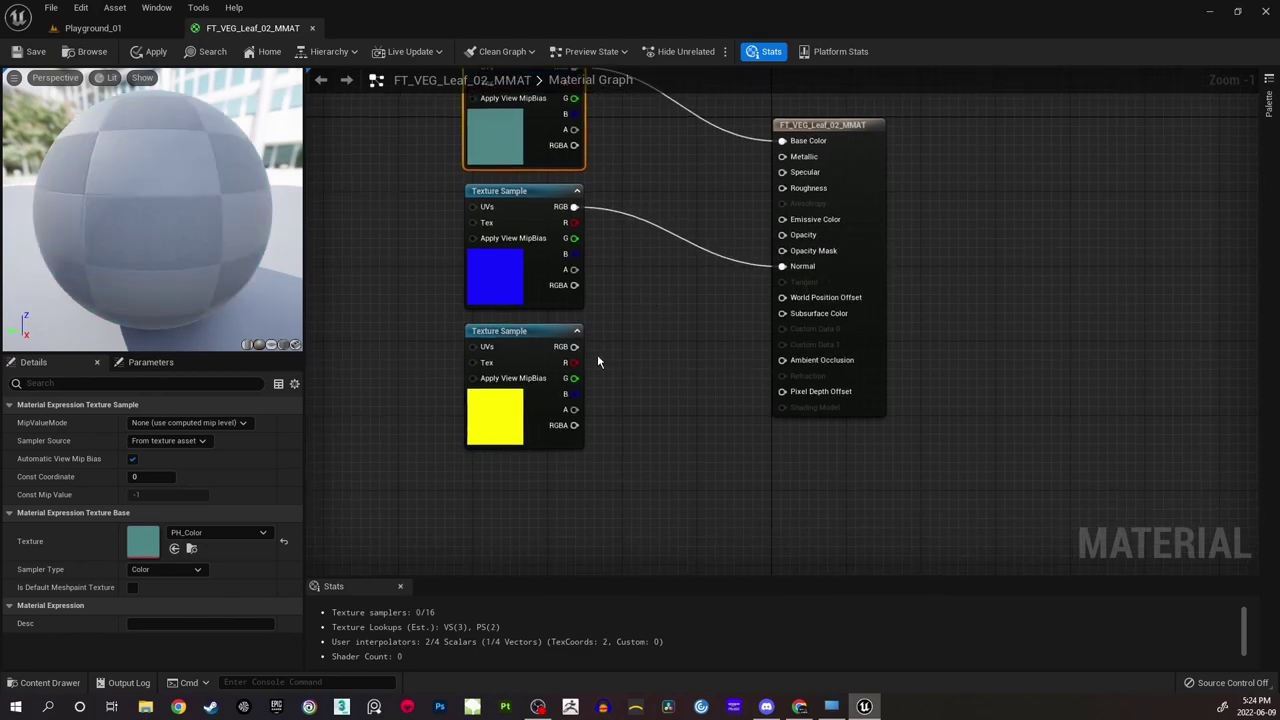
Connect the ORM texture's R to Ambient Occlusion, G to Roughness and B to Metallic, and save the material.
drag(569, 363, 783, 360)
drag(572, 378, 783, 189)
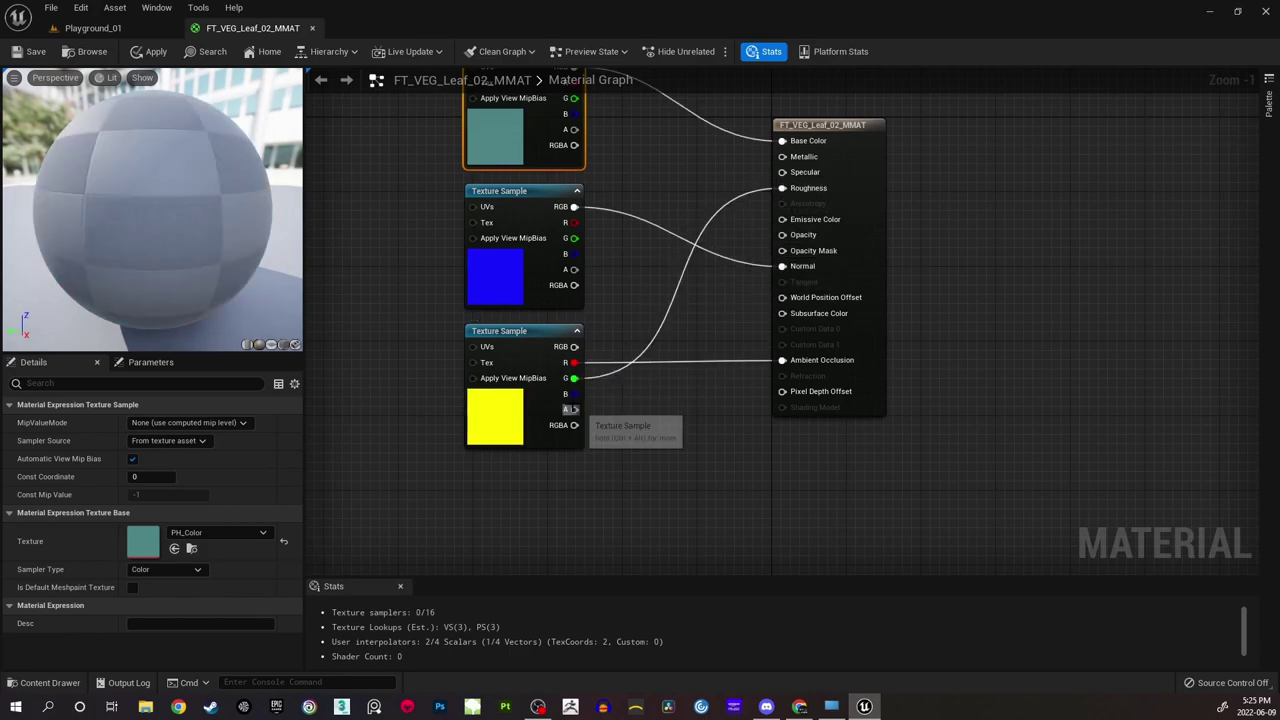
drag(573, 394, 785, 158)
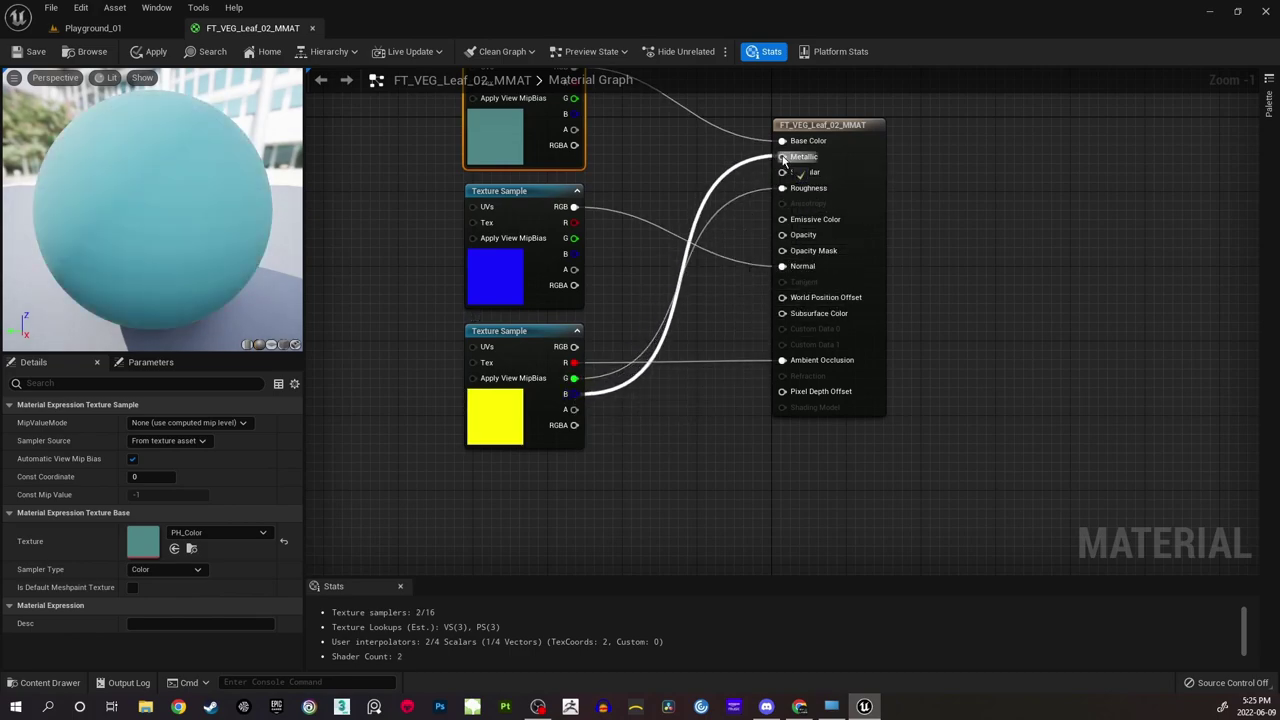
click(666, 163)
right_drag(666, 165, 685, 228)
click(38, 55)
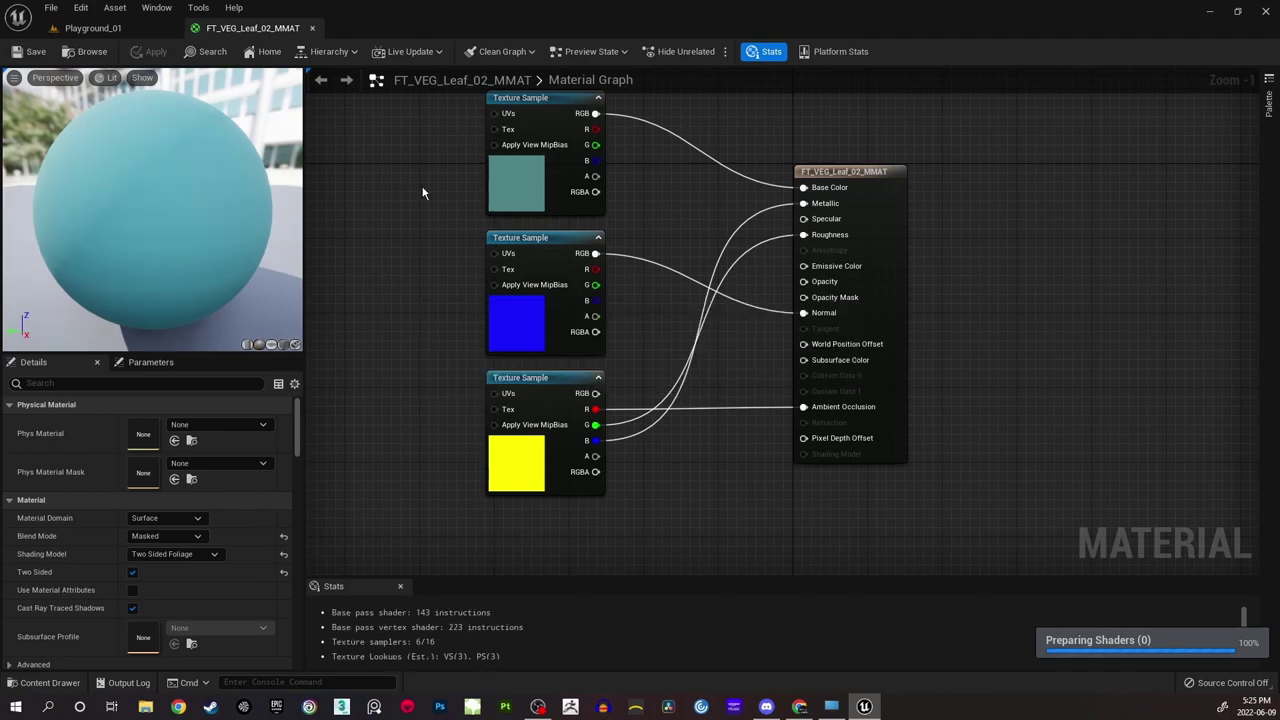
Convert all three texture samples to parameters.
right_drag(421, 187, 438, 220)
drag(433, 128, 690, 566)
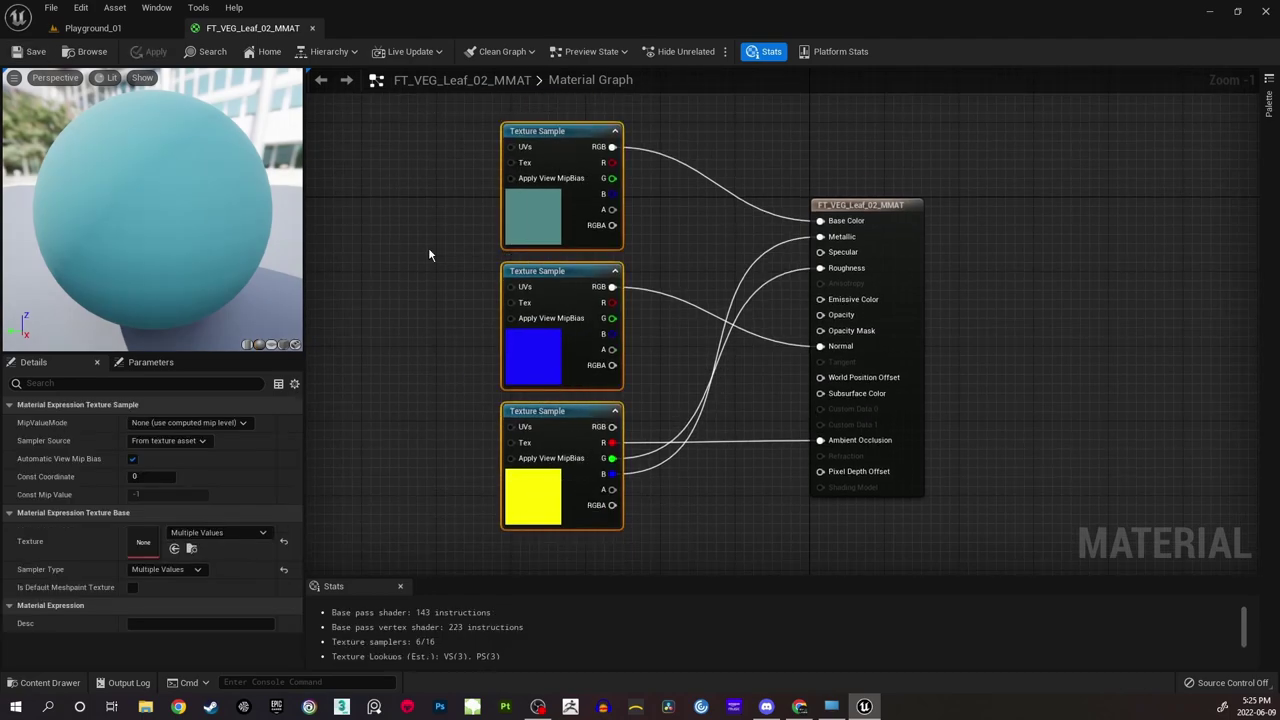
right_drag(428, 247, 446, 299)
right_click(575, 187)
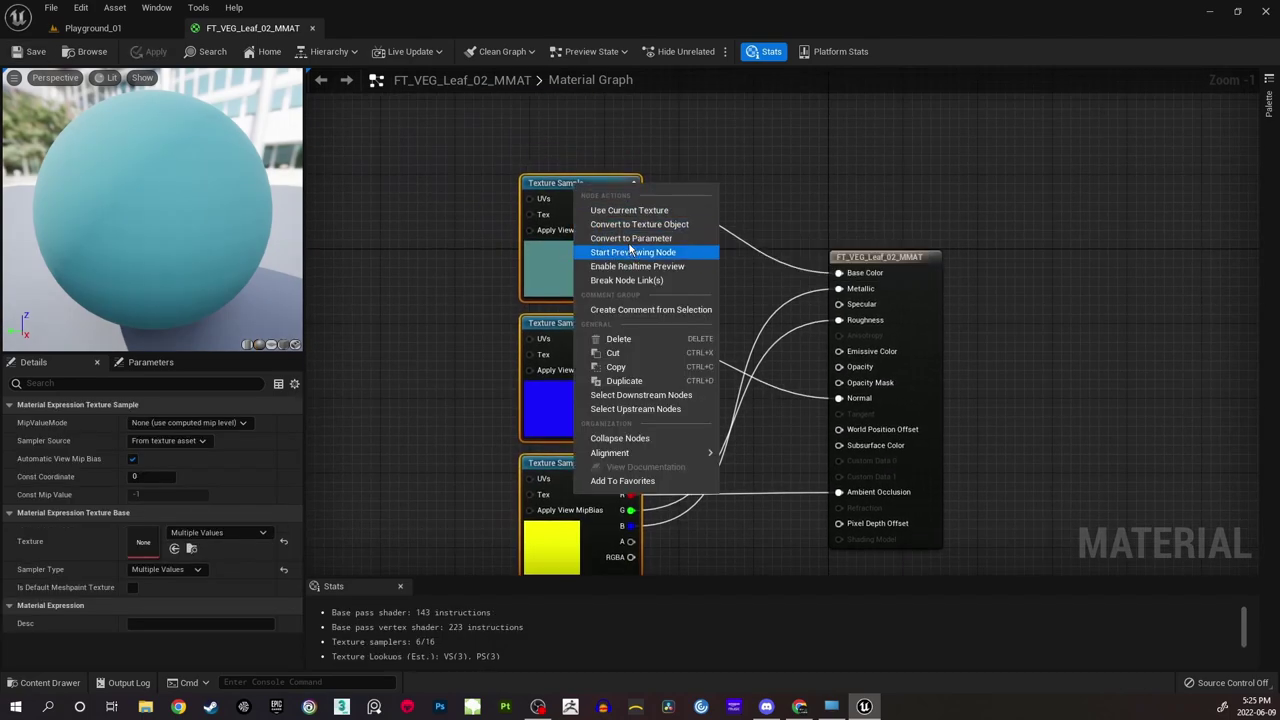
click(630, 238)
Name the colour, normal and yellow packed texture parameters Albedo, Normal and ORM respectively.
double_click(560, 184)
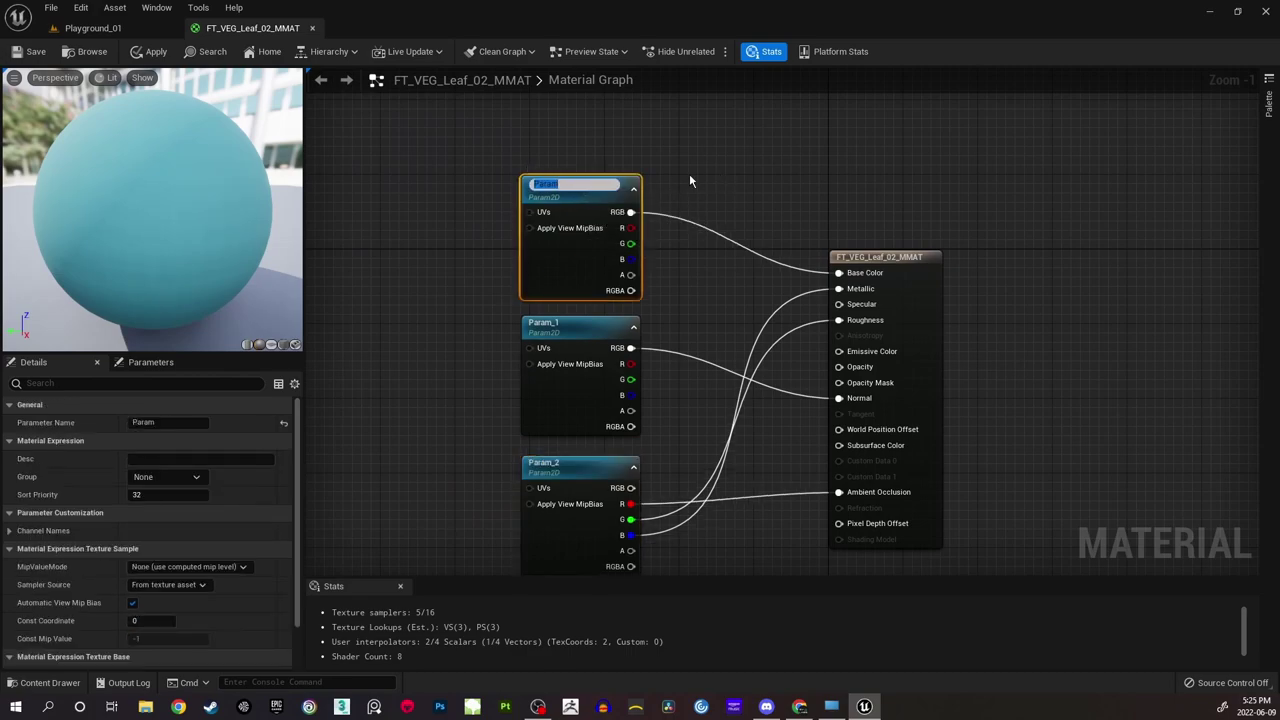
text(A)
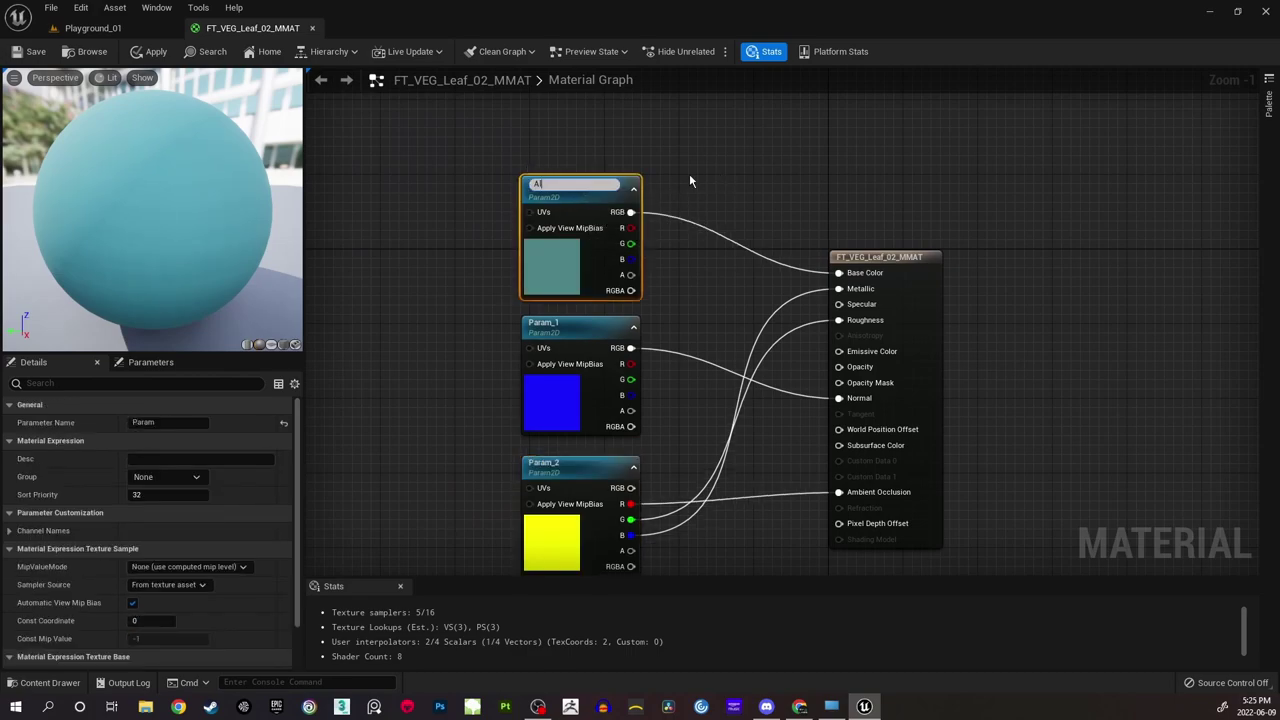
text(lbedo)
key(Return)
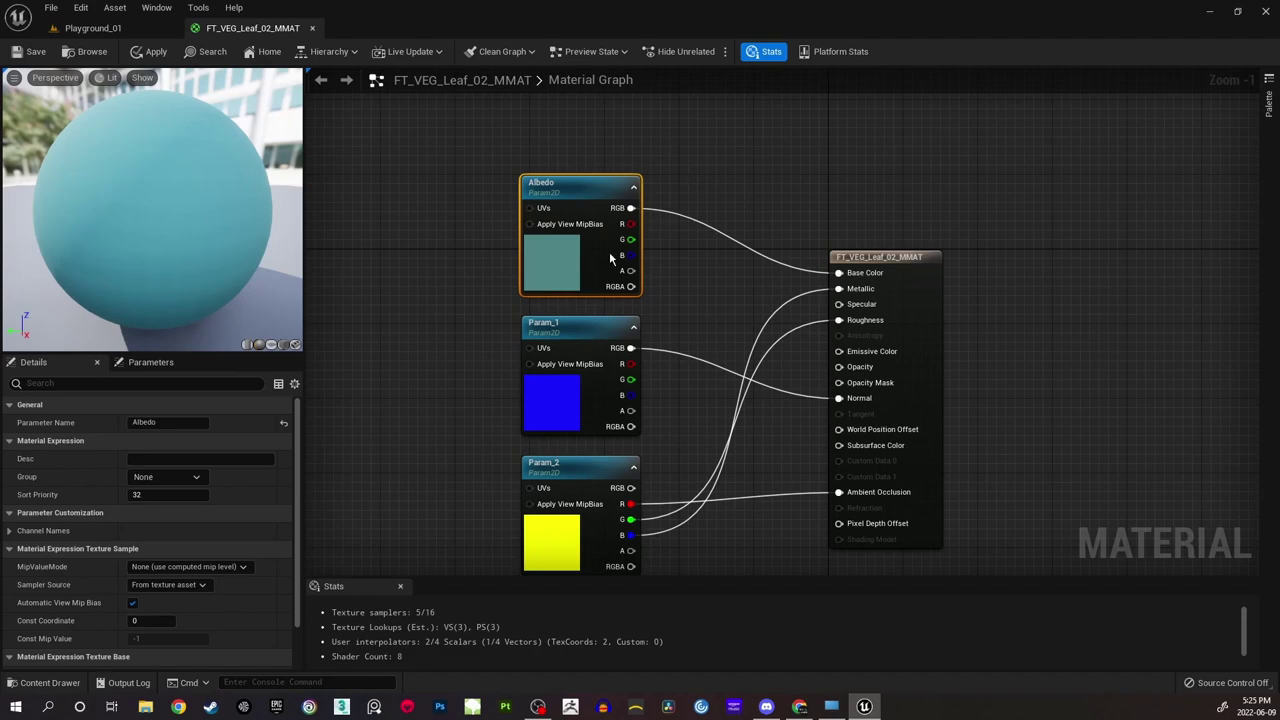
double_click(579, 326)
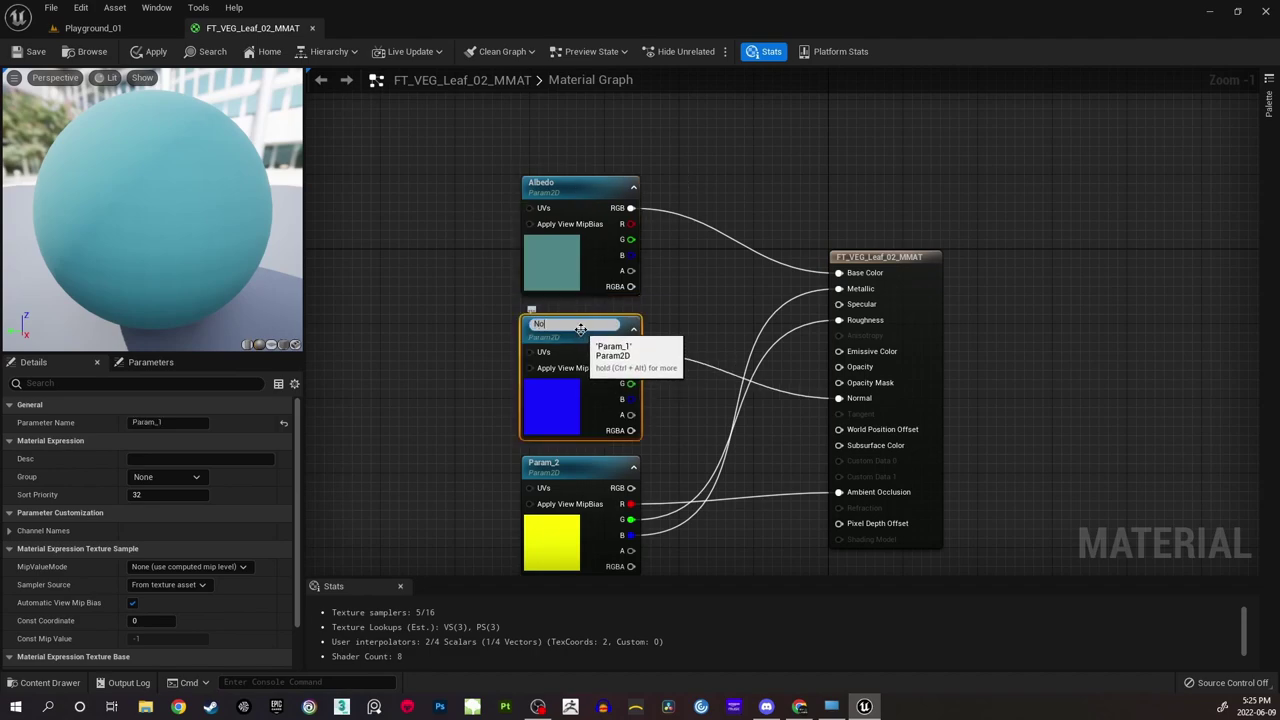
text(Normal)
key(Return)
right_drag(692, 379, 687, 309)
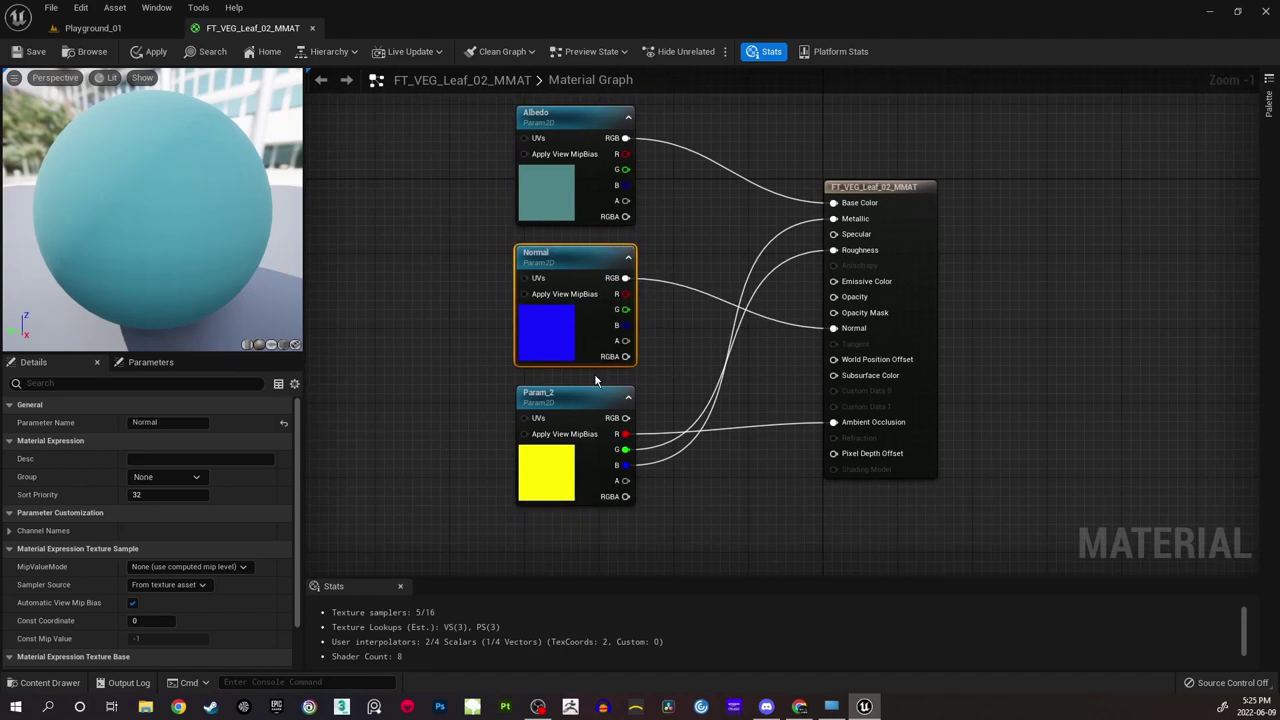
click(575, 397)
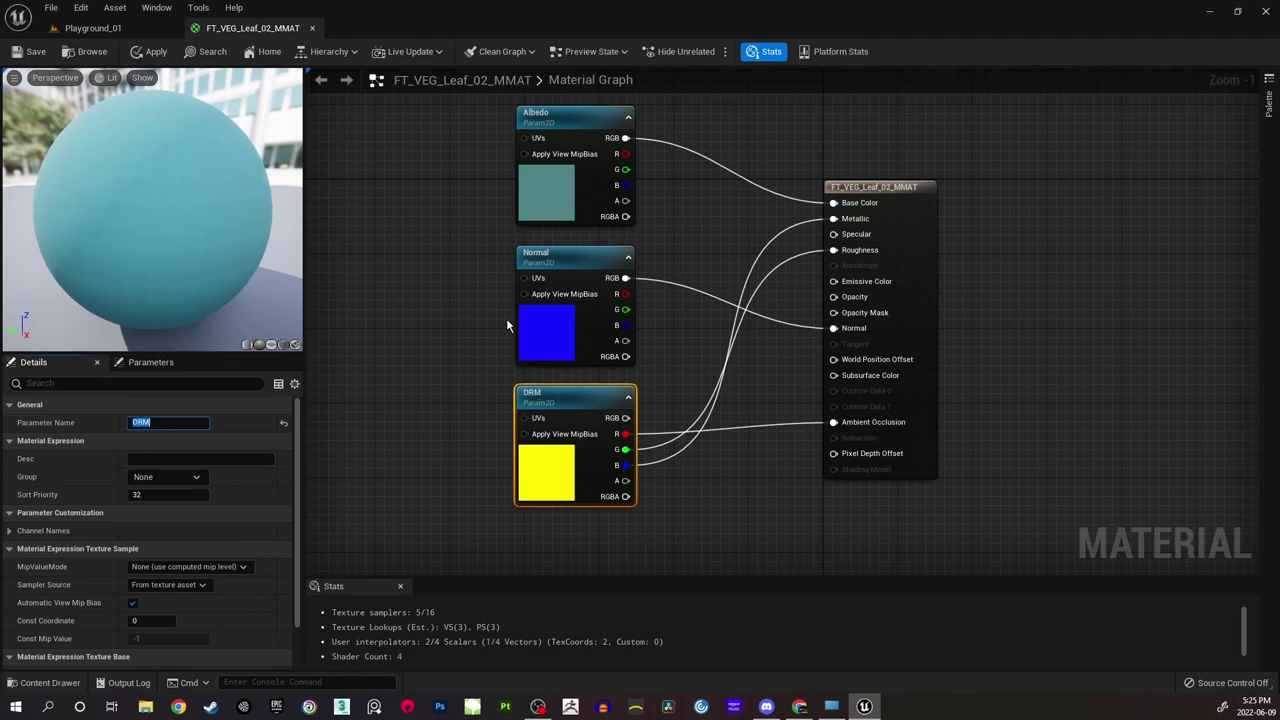
click(499, 275)
Assign the Albedo parameter to a new group named Textures and set its sort priority to 1.
right_drag(492, 240, 490, 273)
click(571, 155)
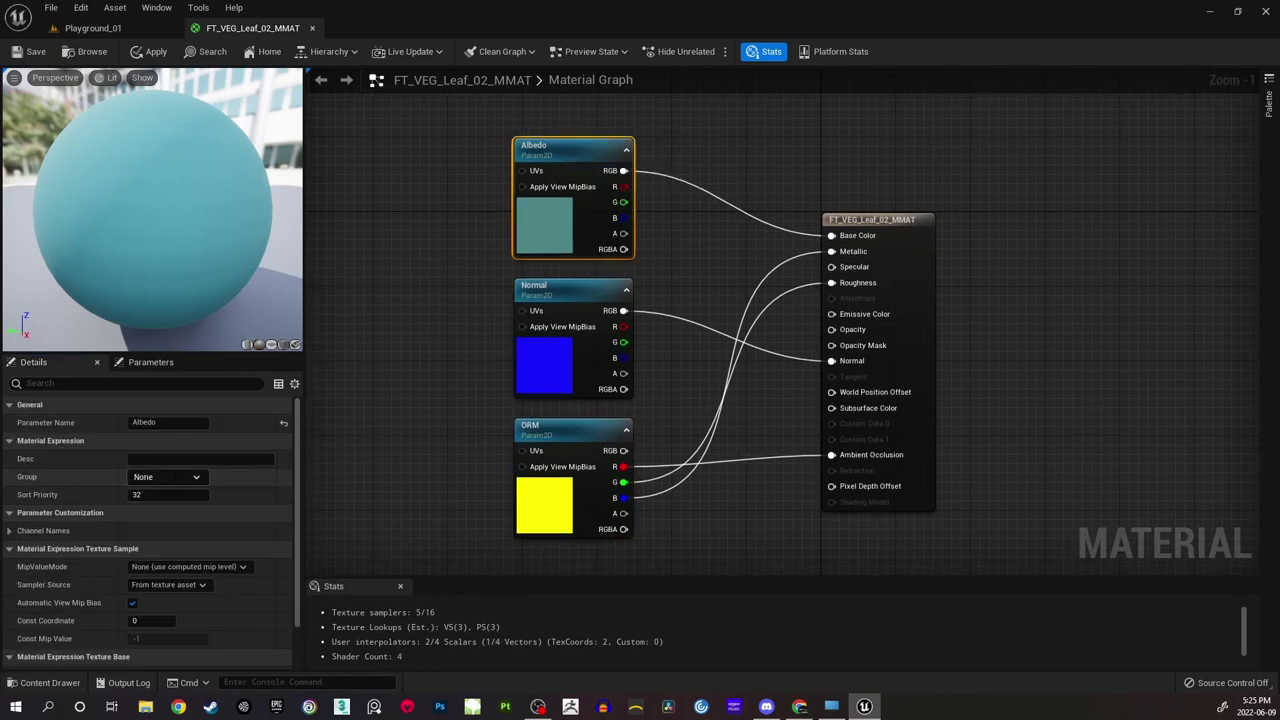
text(Textures)
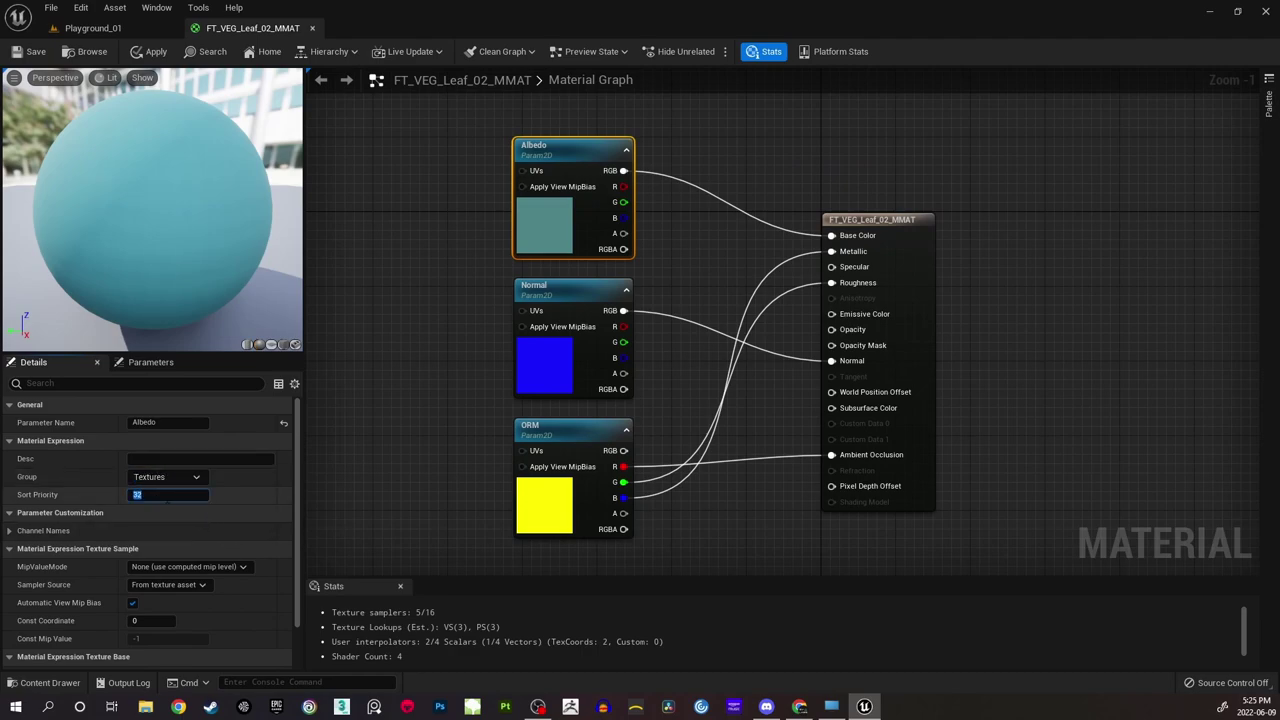
Assign the Normal parameter to the Textures group and set its sort priority to 2.
right_drag(457, 350, 464, 236)
click(558, 262)
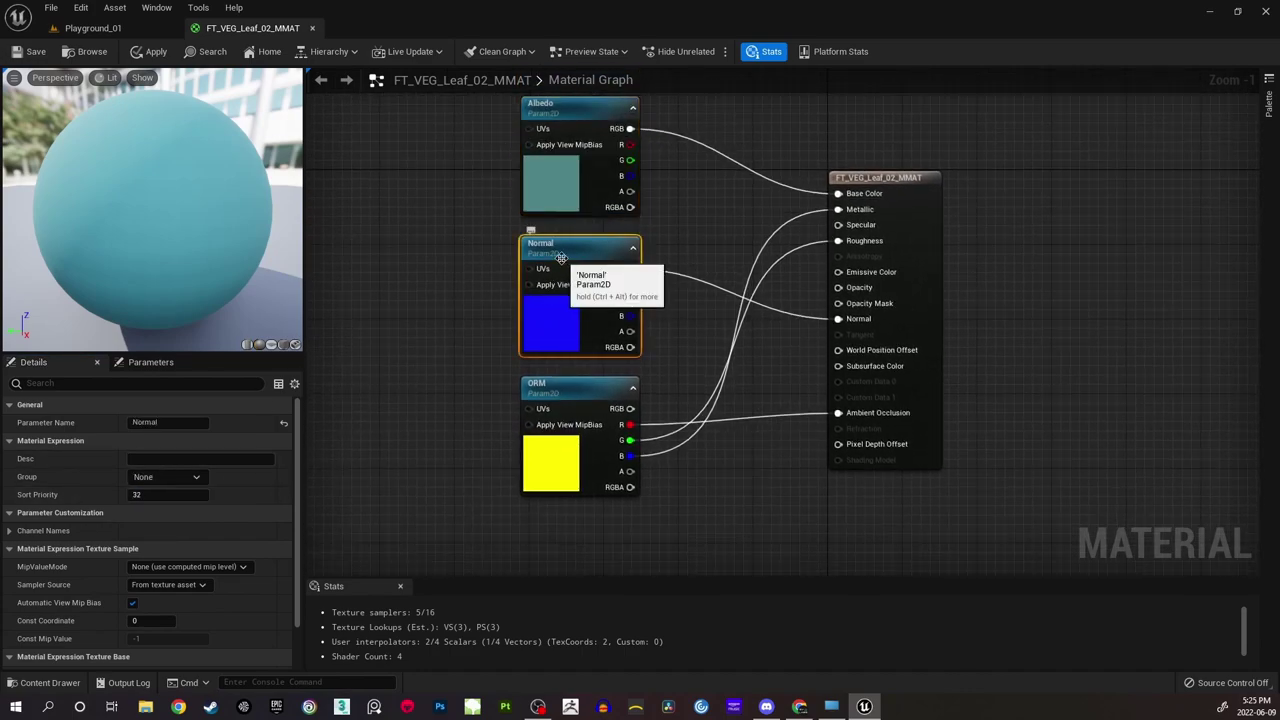
click(200, 477)
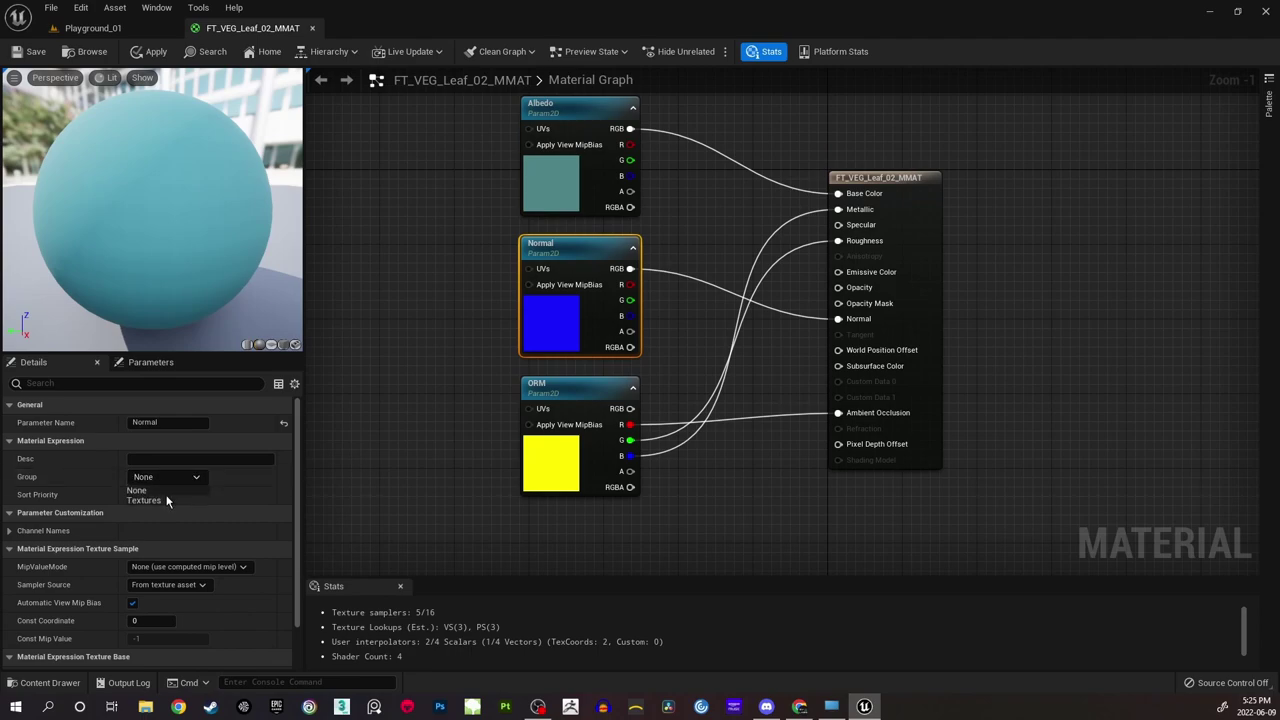
click(170, 497)
text(2)
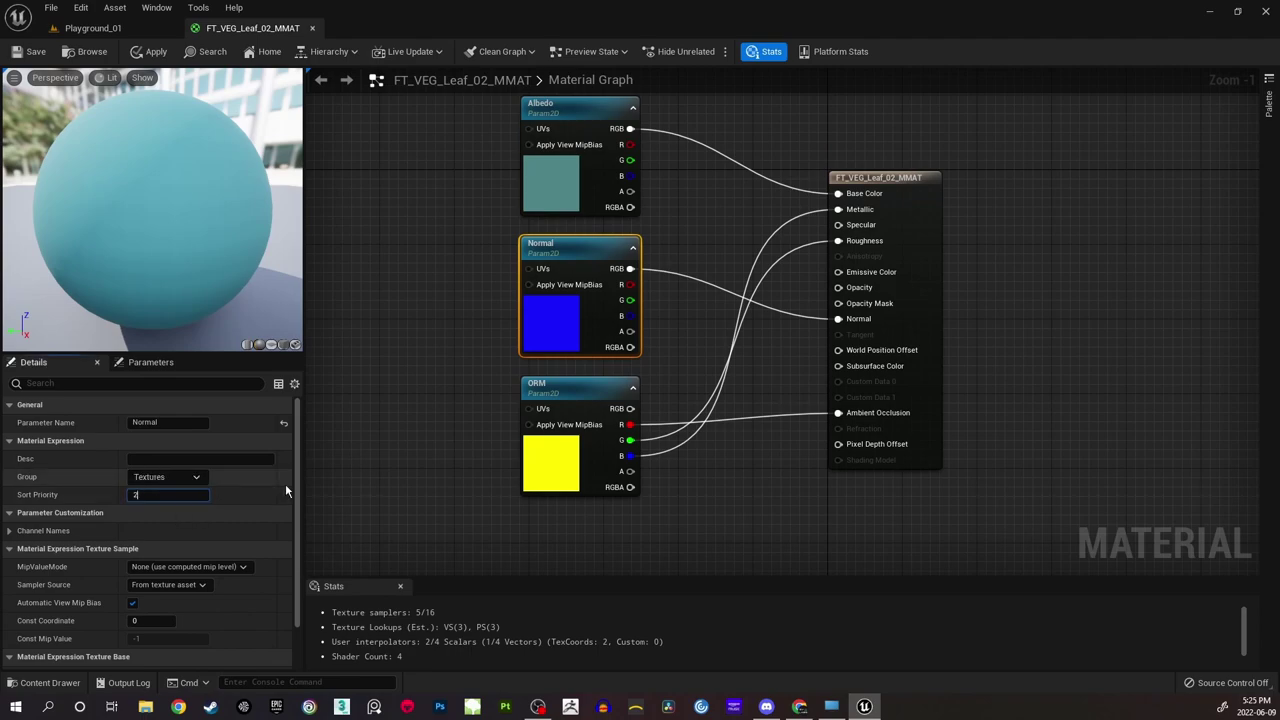
Assign the ORM parameter to the Textures group and set its sort priority to 3.
click(580, 397)
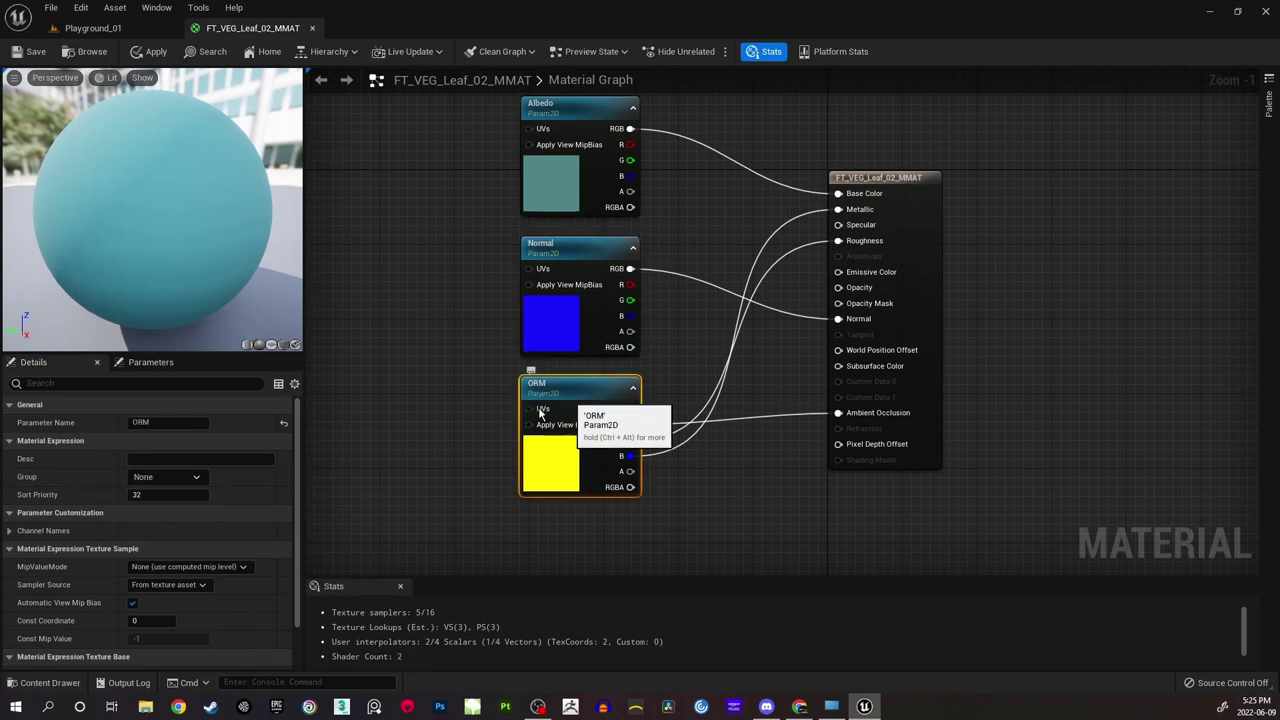
click(194, 477)
click(167, 500)
click(170, 495)
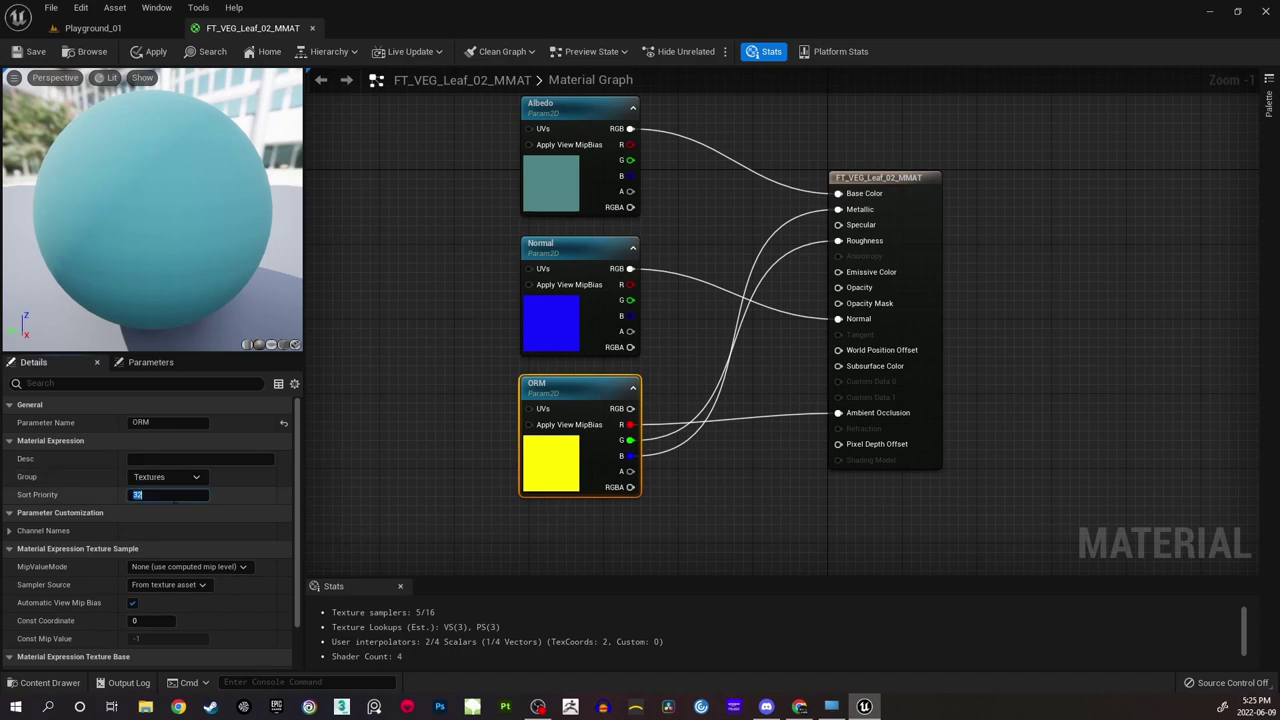
click(377, 384)
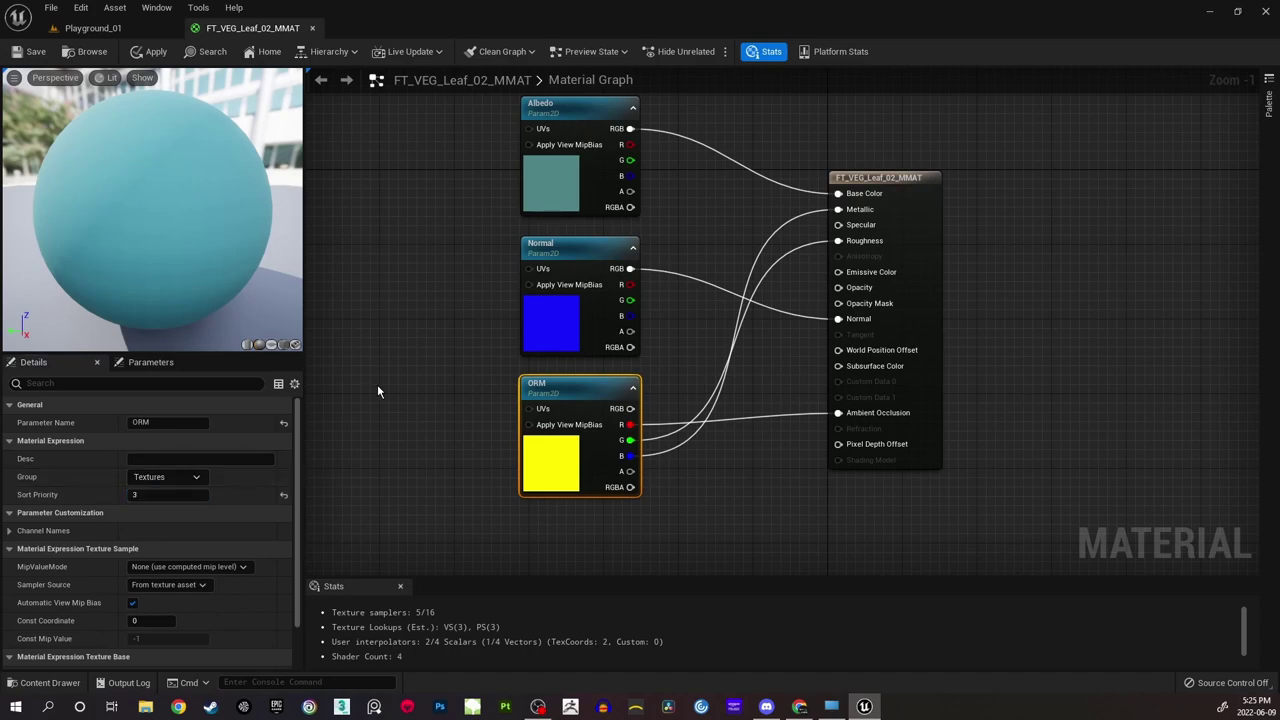
Duplicate the Albedo parameter and place the copy below the ORM node.
right_drag(457, 229, 458, 291)
right_drag(623, 327, 629, 296)
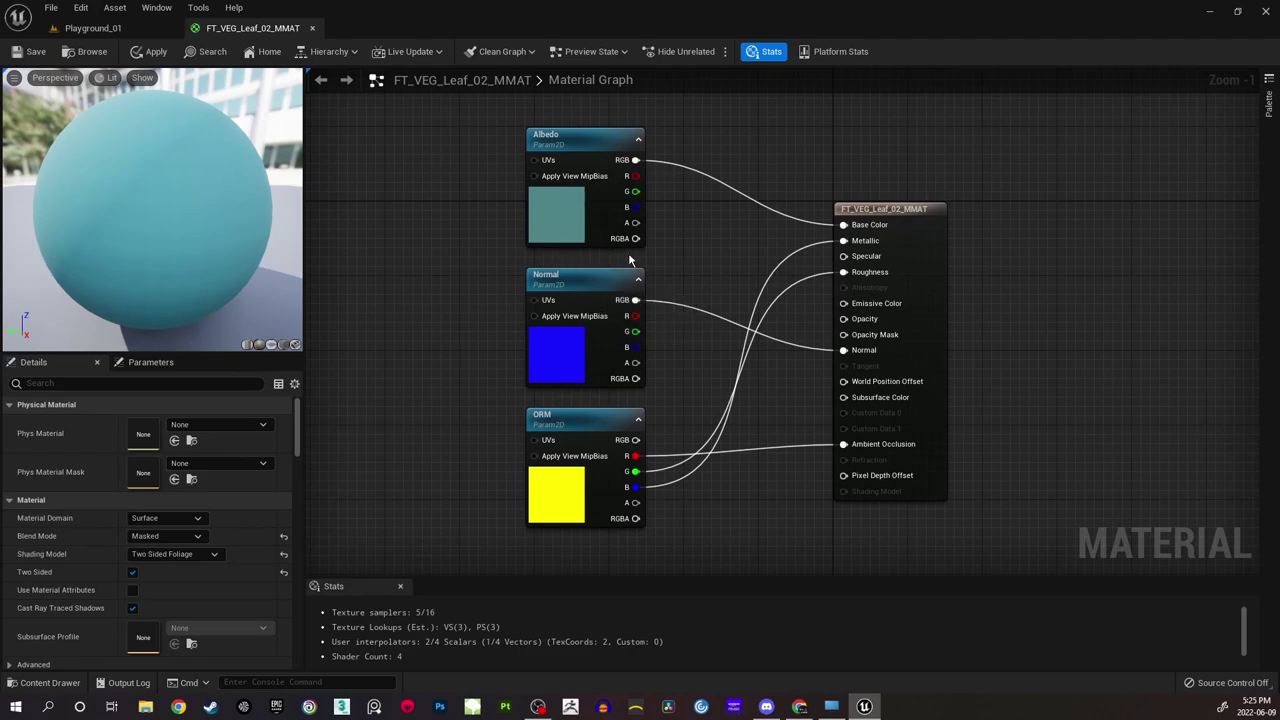
right_drag(694, 371, 692, 257)
right_drag(688, 213, 700, 228)
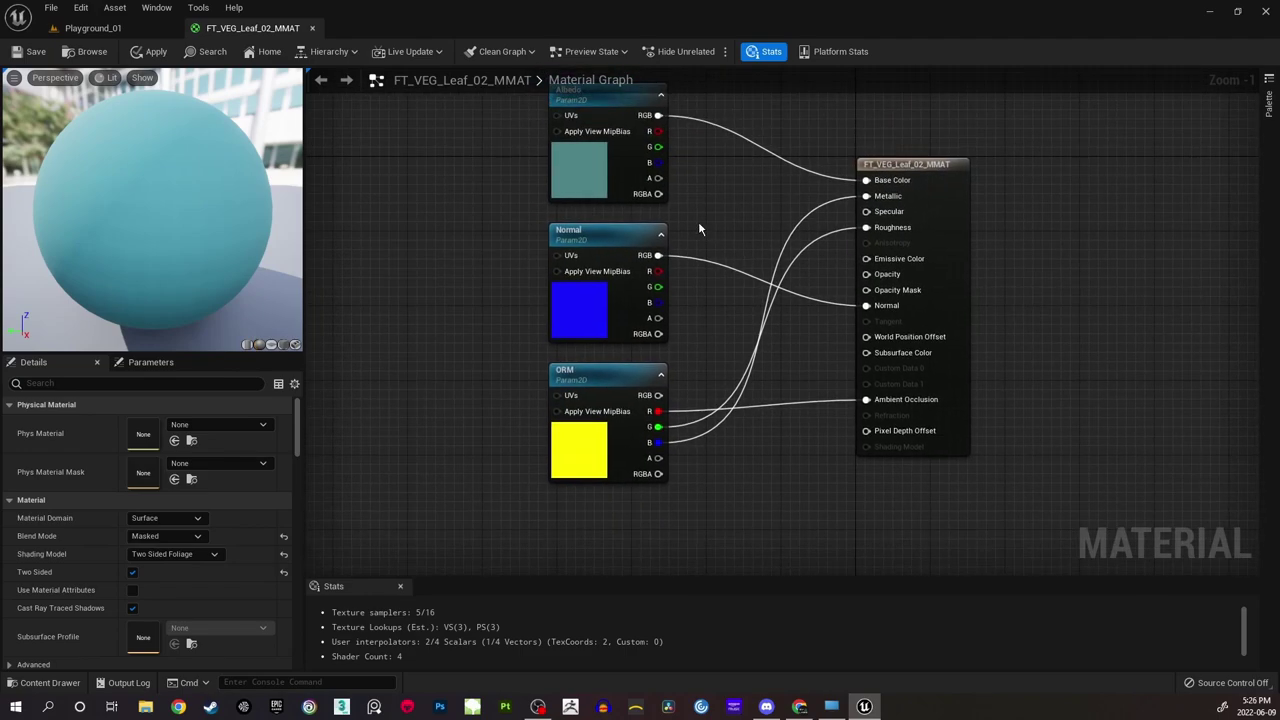
click(600, 180)
key(ctrl+d)
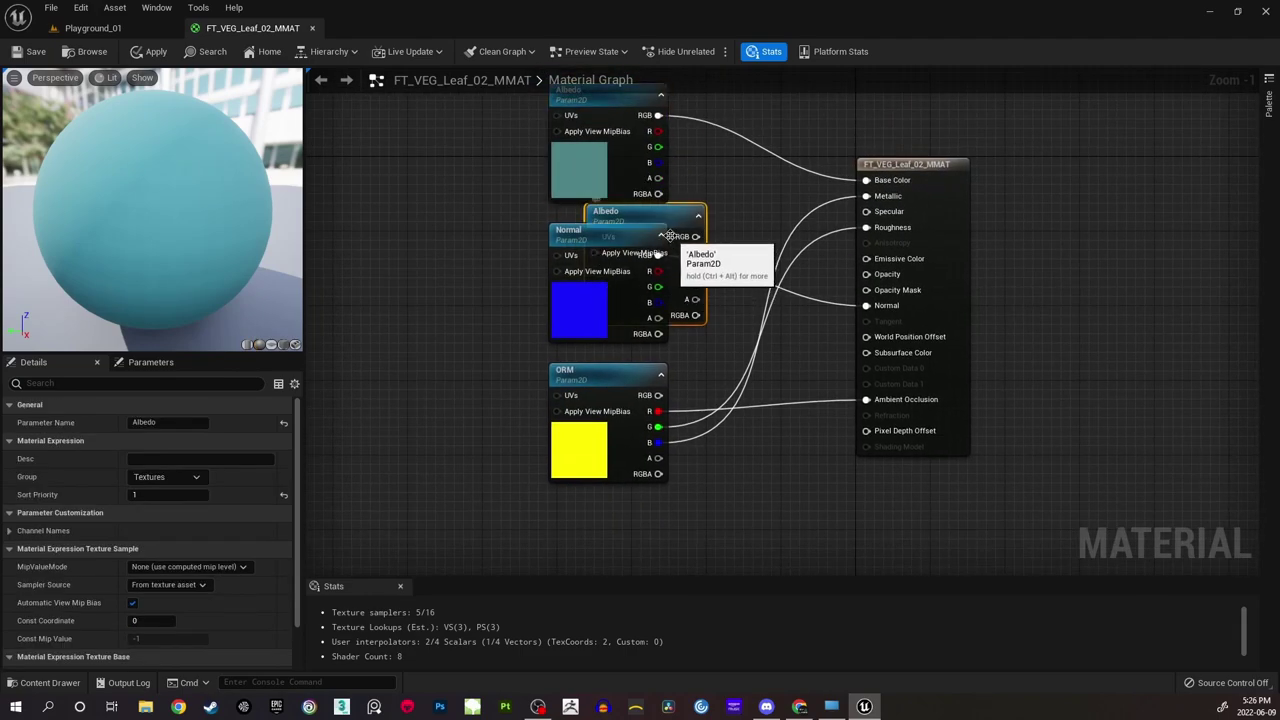
drag(669, 227, 633, 522)
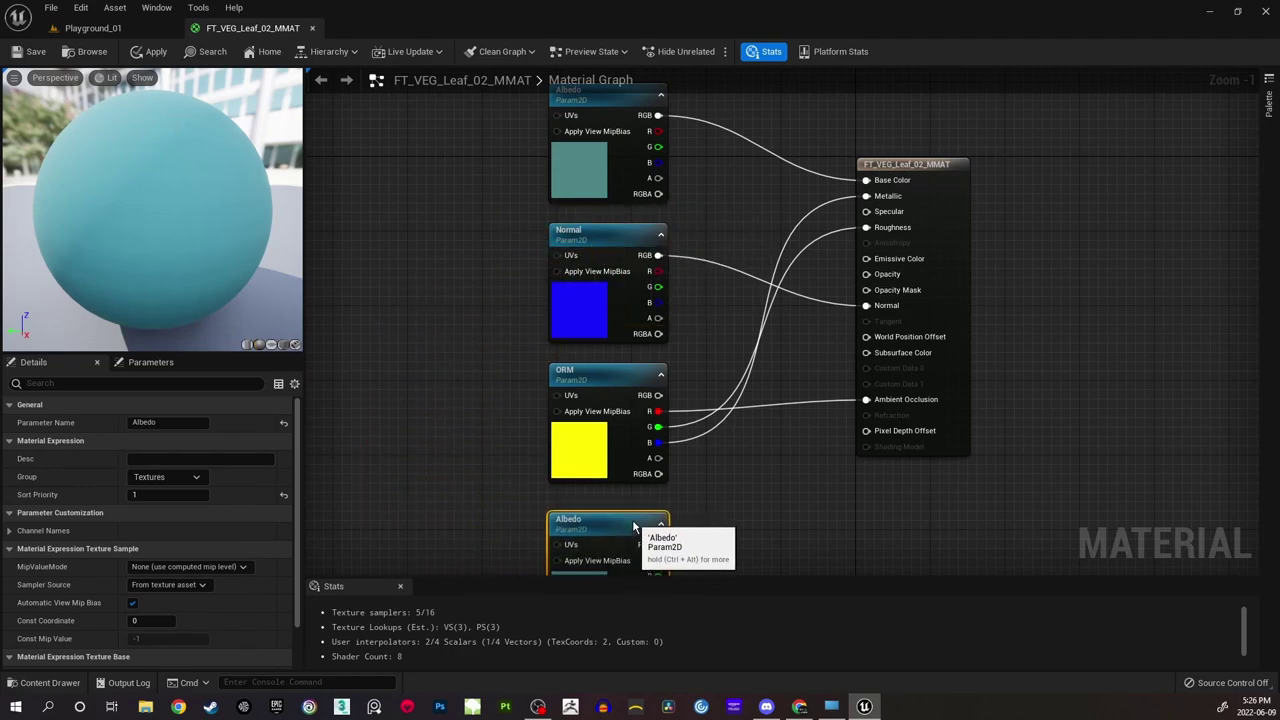
right_drag(633, 520, 670, 370)
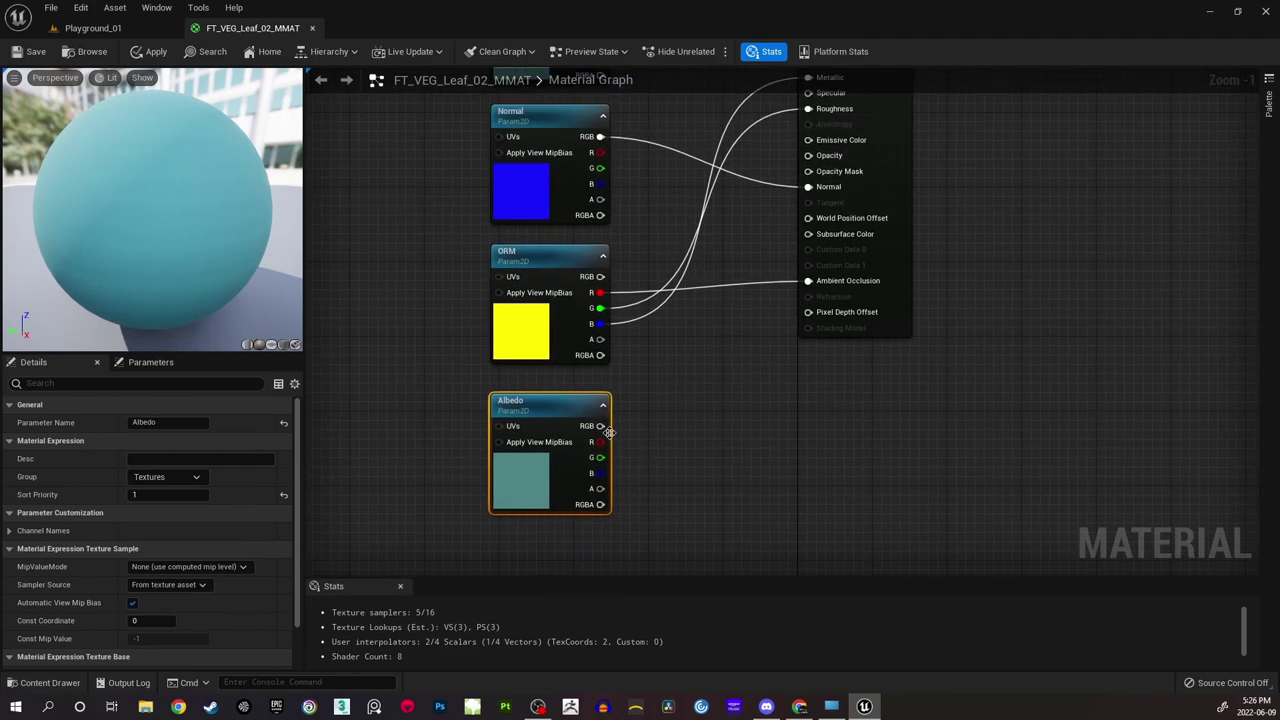
Rename the duplicated Albedo parameter as Translucency.
double_click(530, 402)
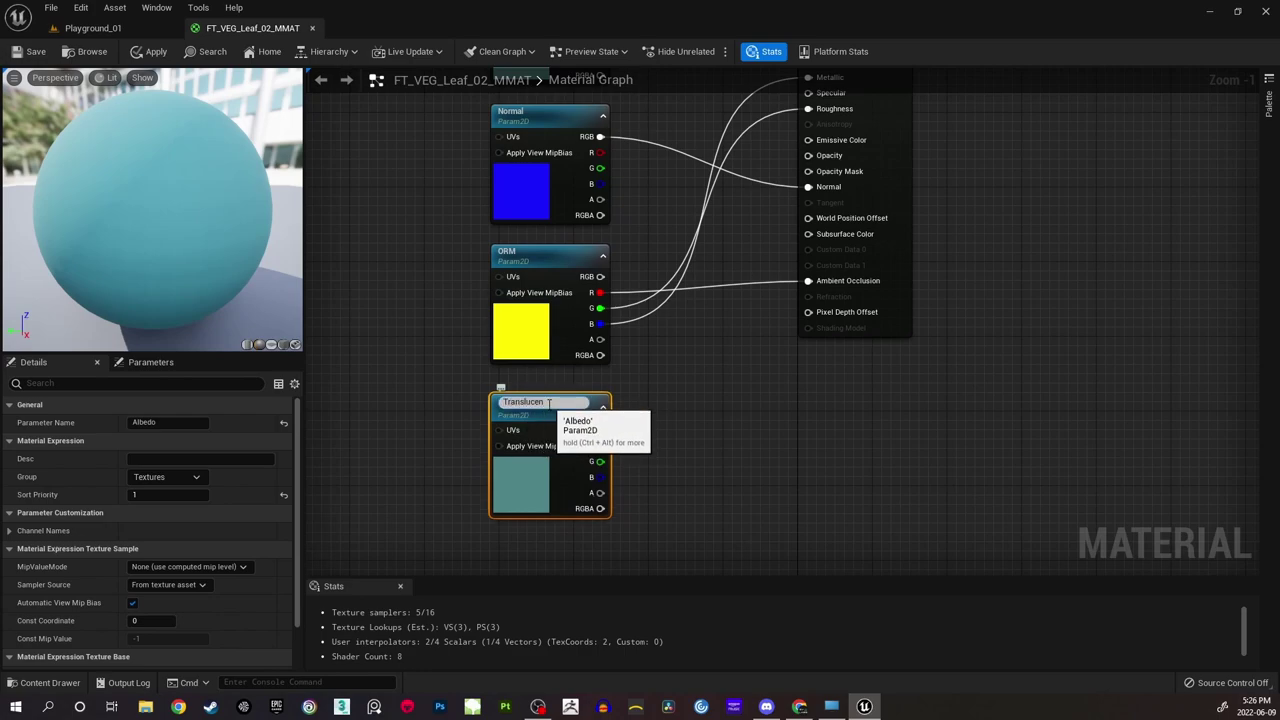
text(Translucency)
key(Return)
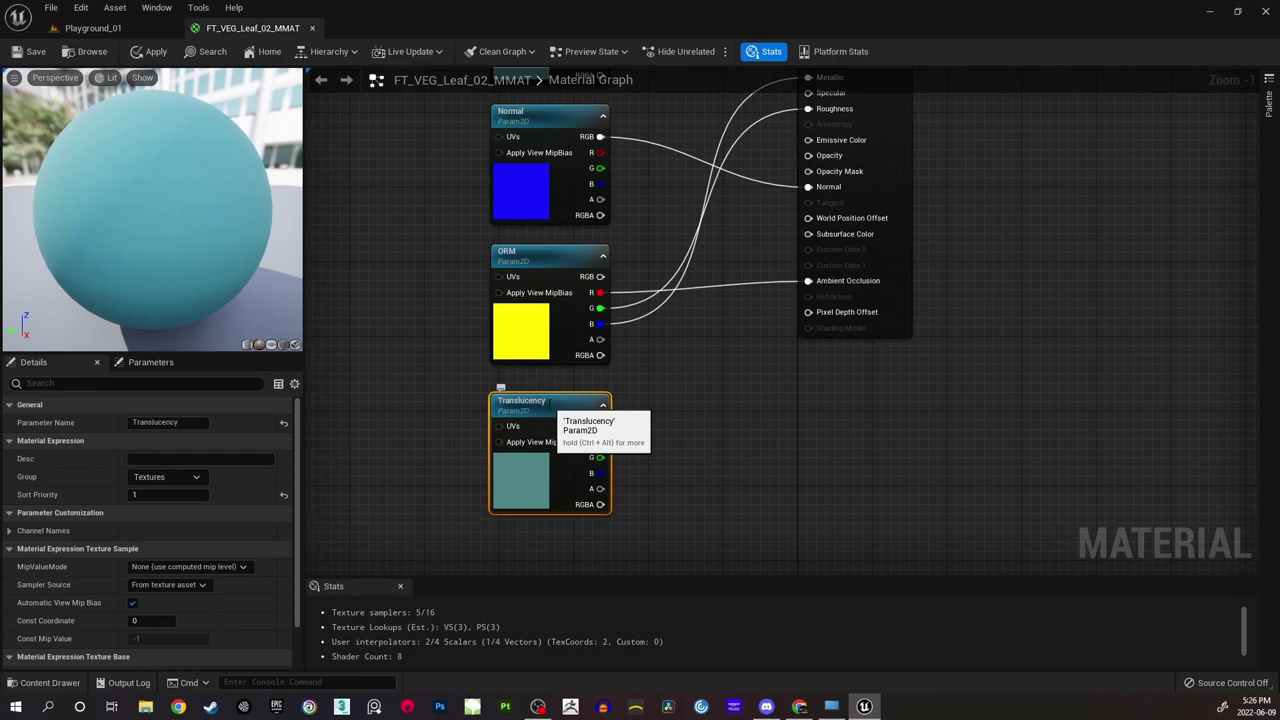
Connect the Translucency texture's RGB output to the material's Subsurface Color input.
right_drag(748, 405, 688, 455)
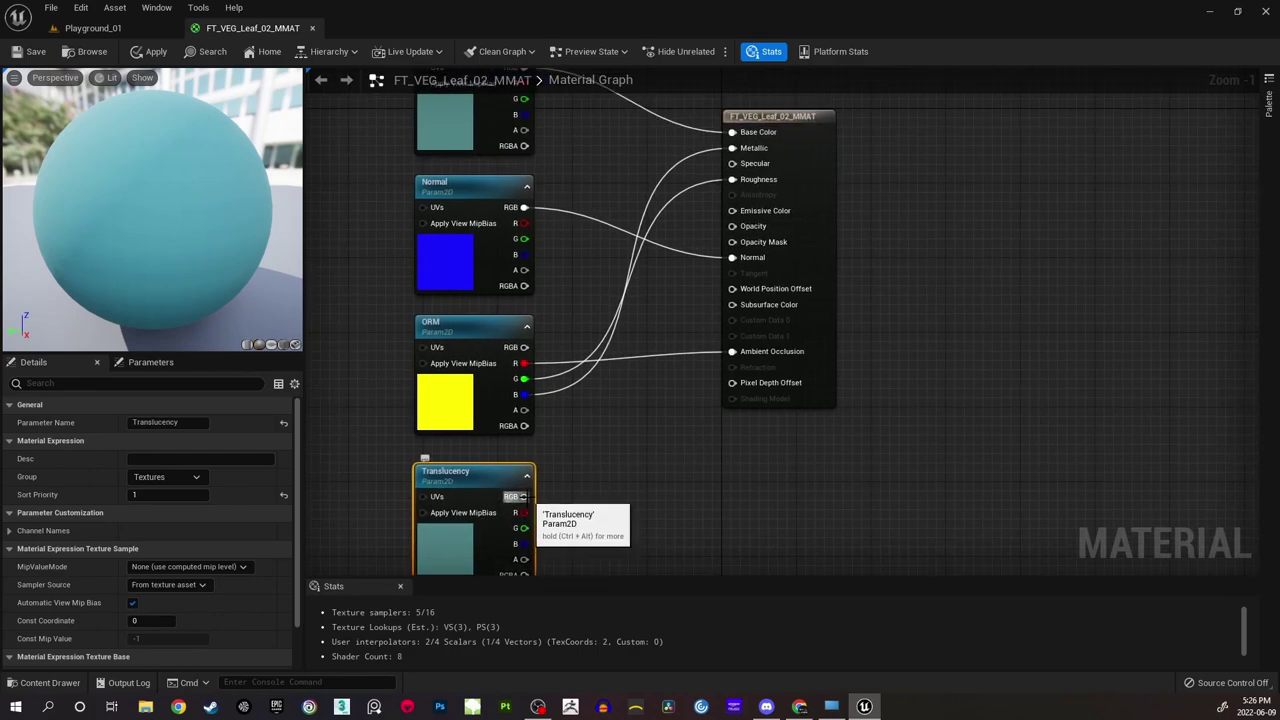
drag(525, 498, 733, 304)
right_drag(388, 440, 517, 365)
right_drag(470, 284, 495, 331)
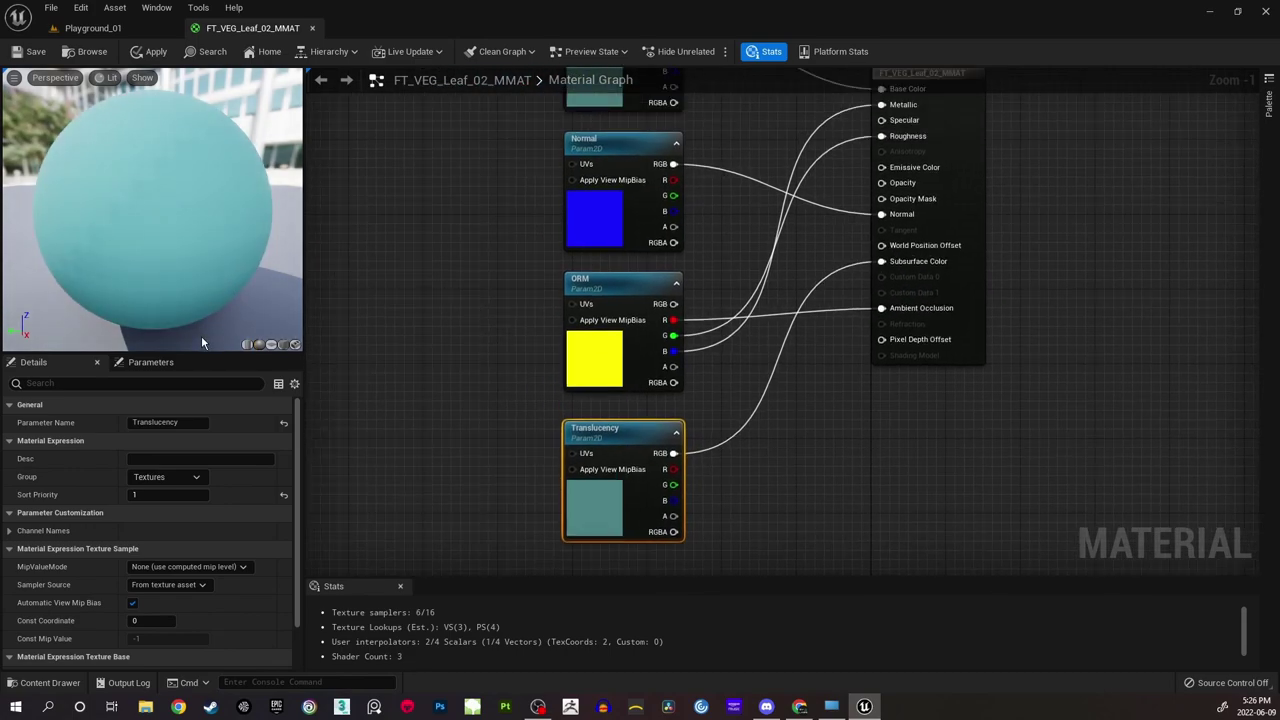
Set the Translucency parameter's sort priority to 4 and save the material.
click(500, 440)
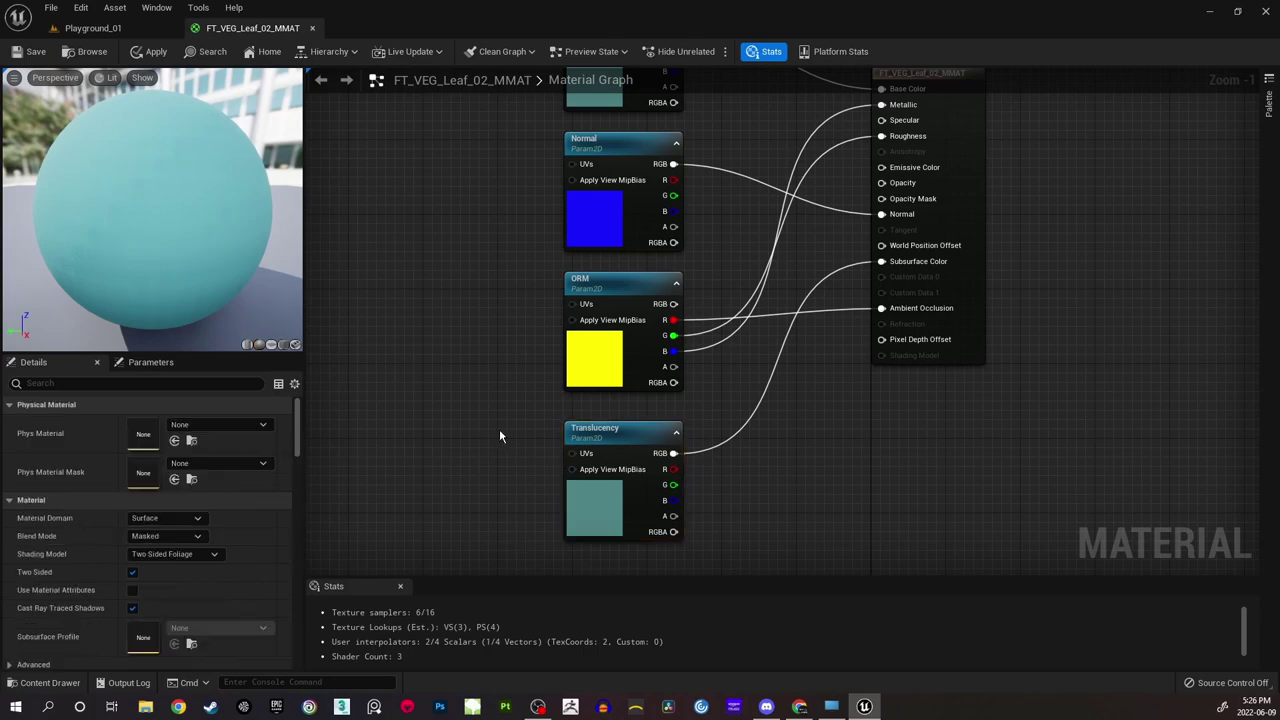
click(582, 434)
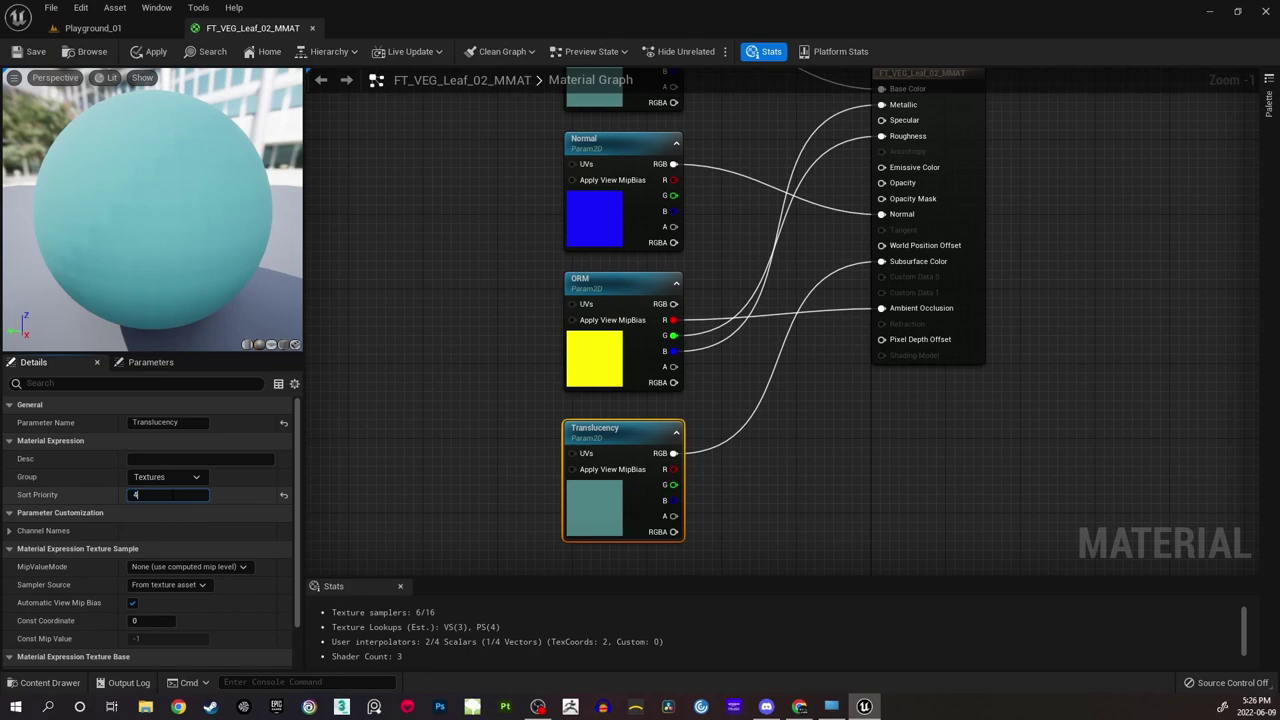
click(409, 365)
right_drag(458, 237, 454, 321)
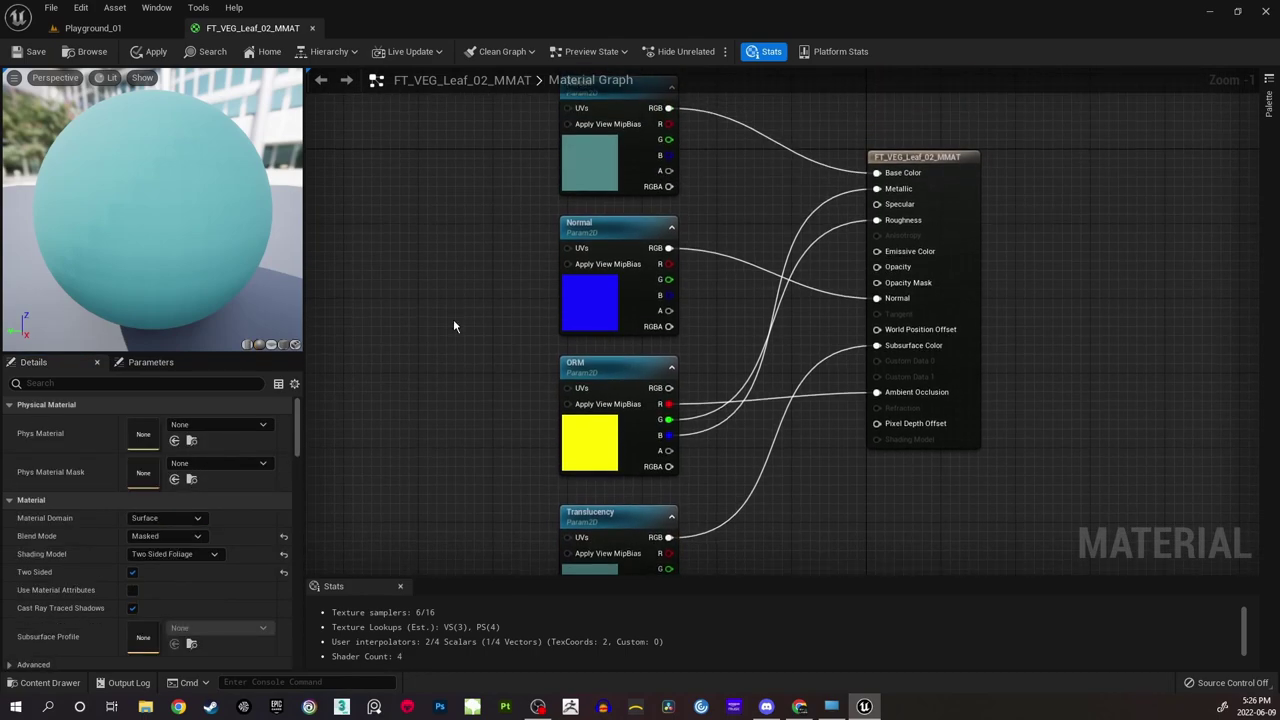
key(ctrl+s)
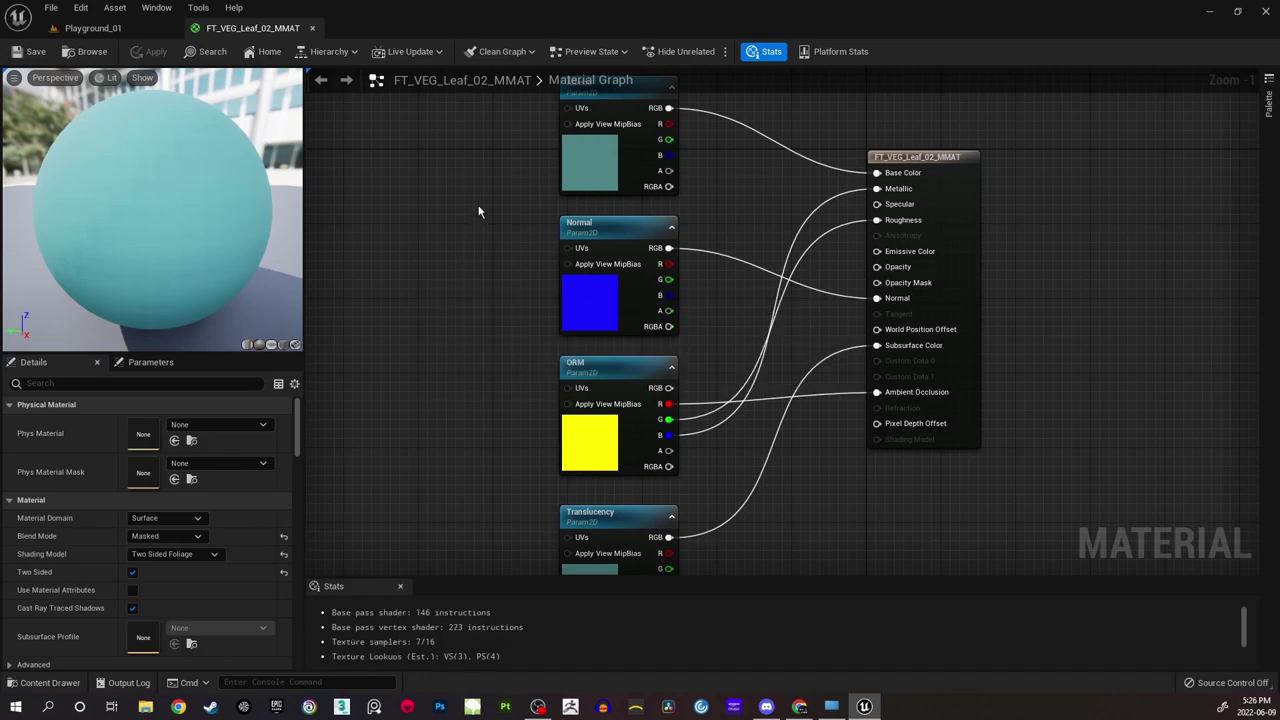
right_drag(478, 212, 515, 277)
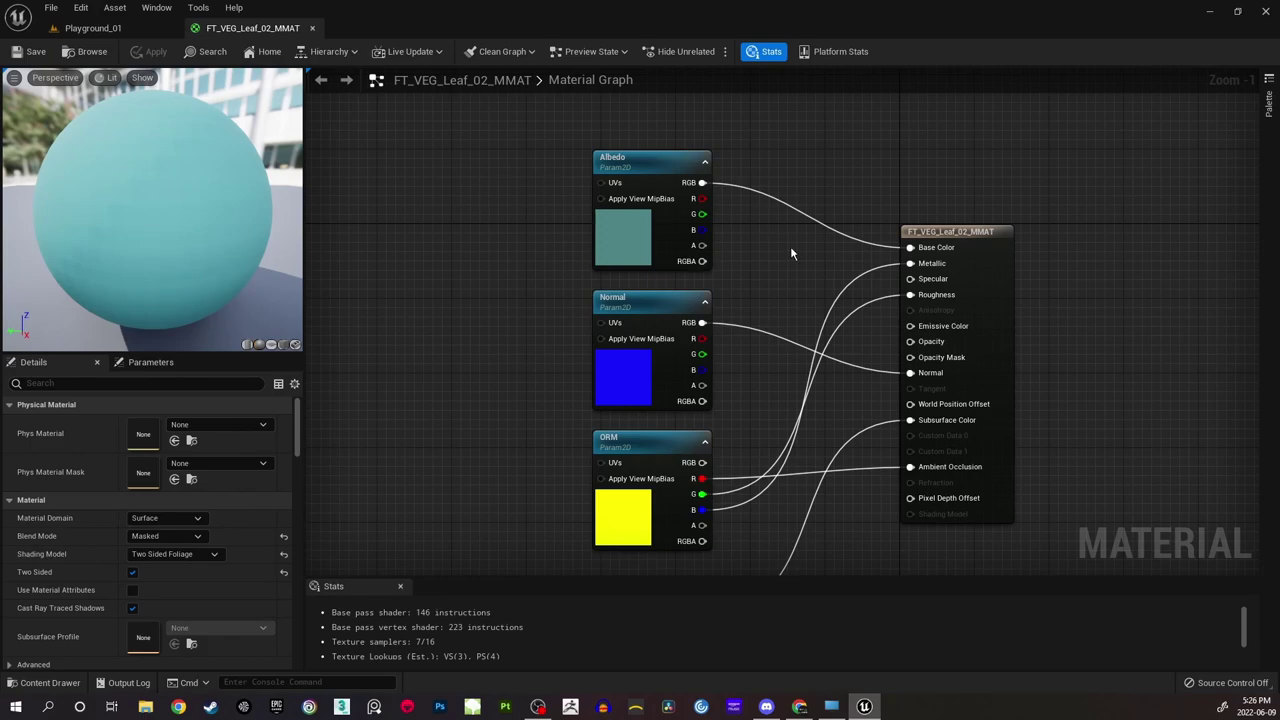
In the Playground_01 level's content browser, create a material instance from FT_VEG_Leaf_02_MMAT.
click(115, 28)
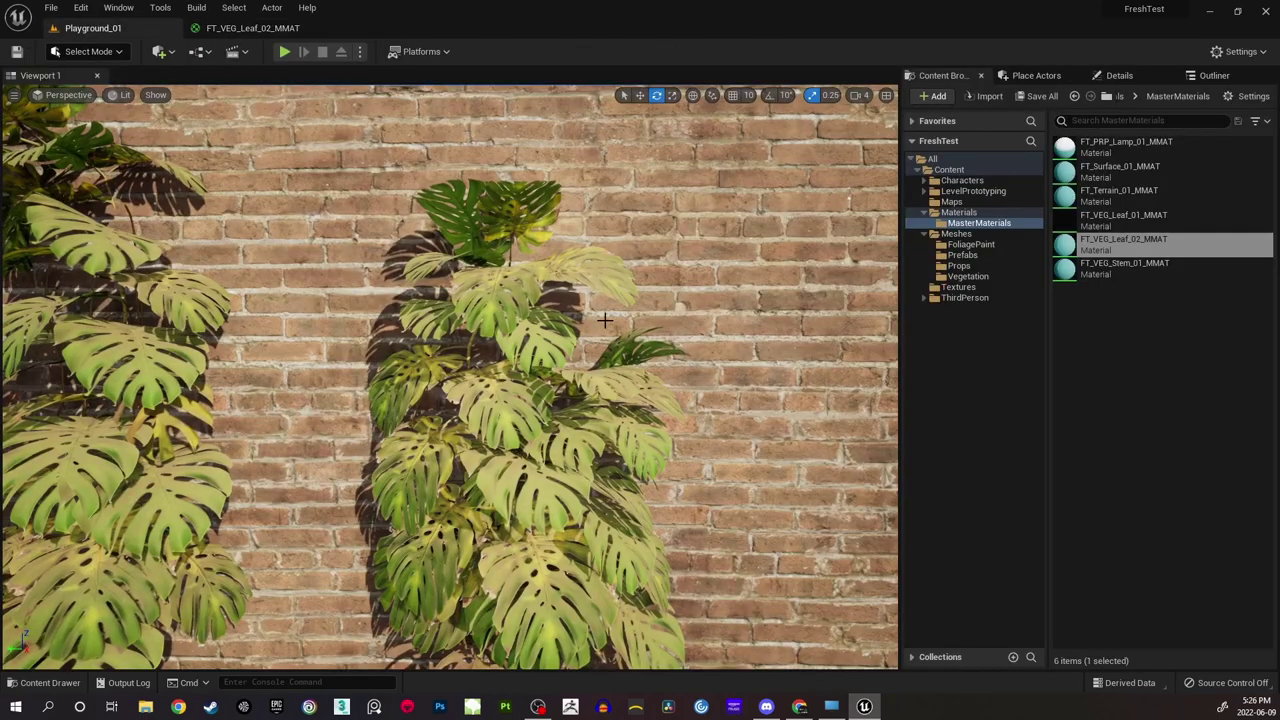
click(1111, 246)
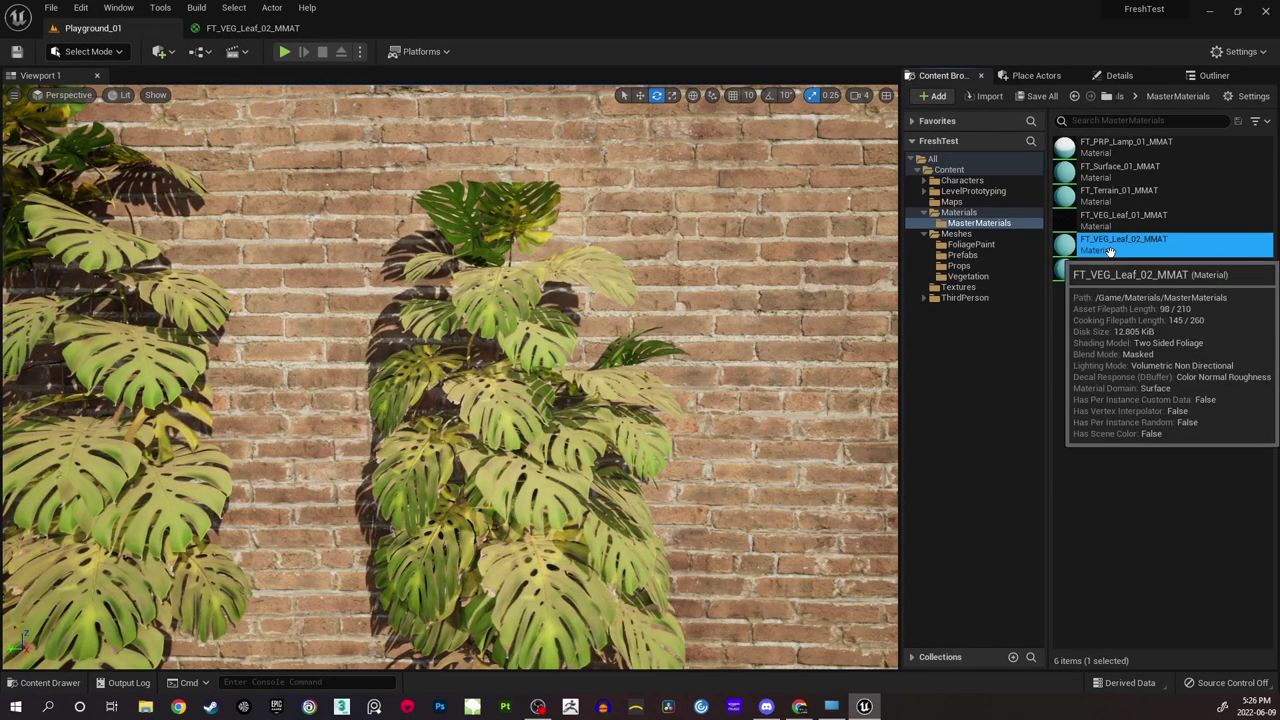
right_click(1111, 246)
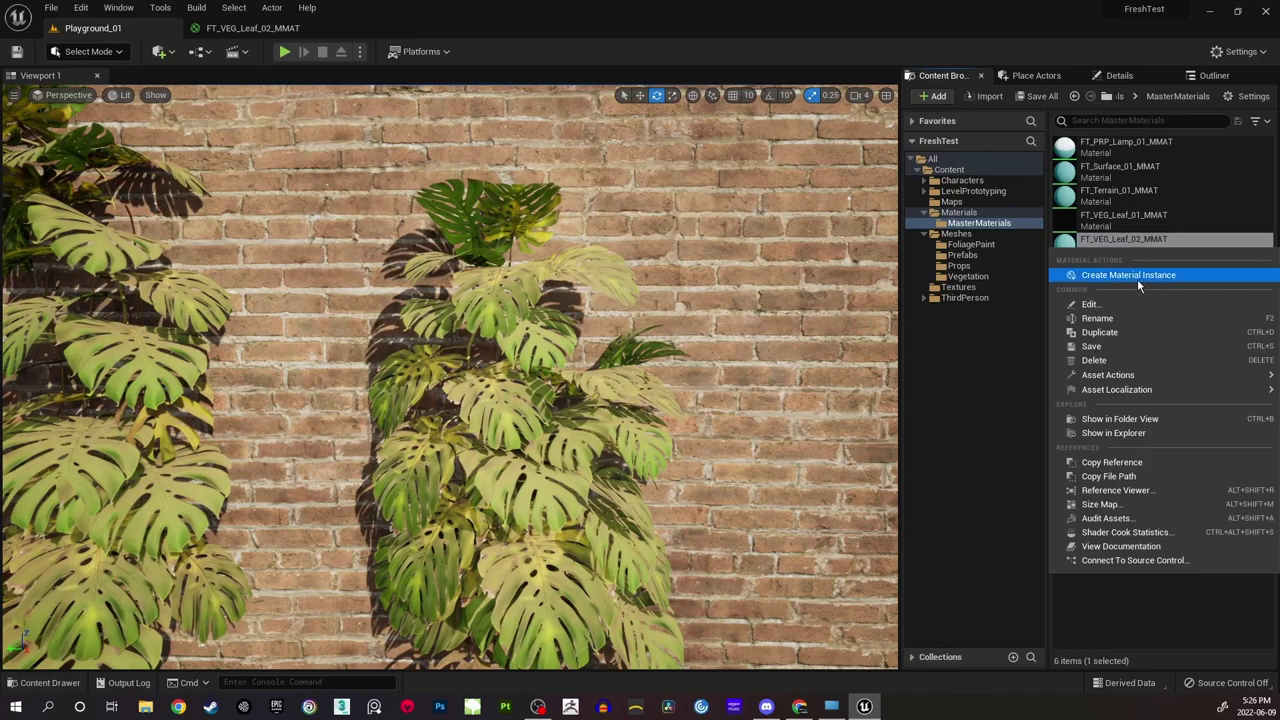
click(1140, 280)
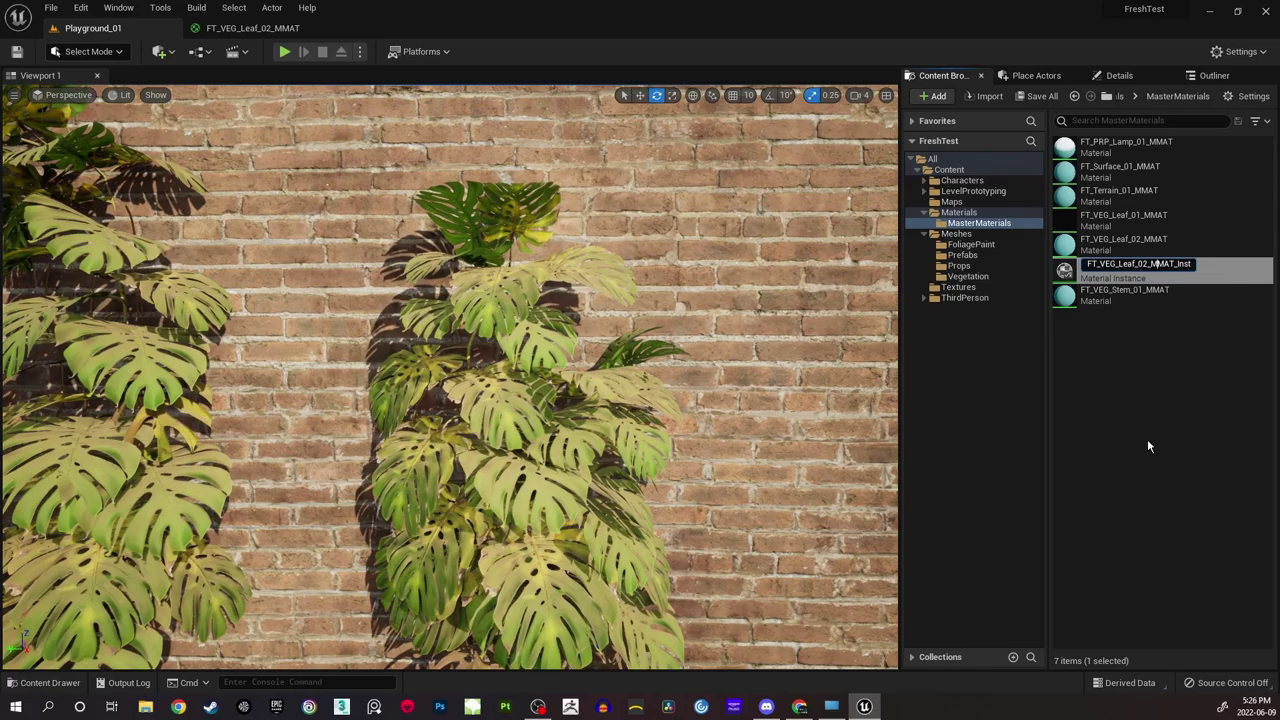
Name the new material instance FT_VEG_Leaf_02_IMAT.
key(Left)
key(Left)
key(Left)
key(Left)
key(Left)
key(Left)
key(Left)
key(Left)
key(BackSpace)
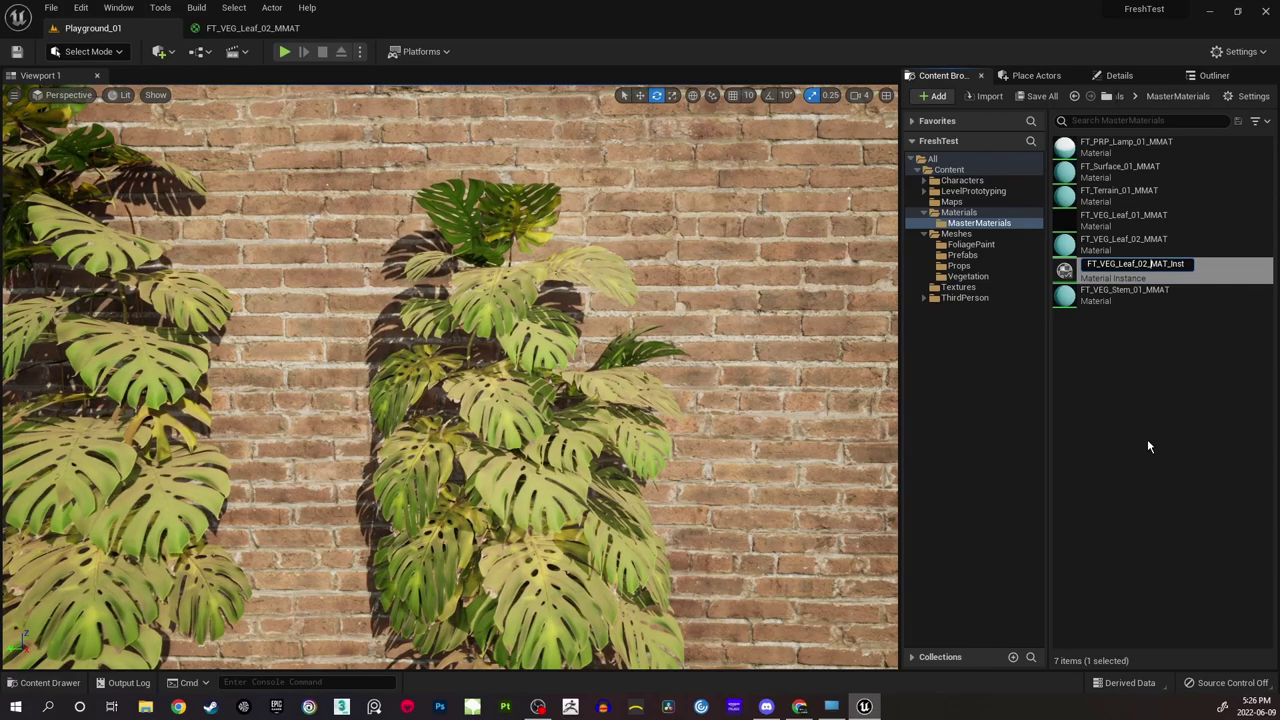
text(I)
key(BackSpace)
key(BackSpace)
key(BackSpace)
key(BackSpace)
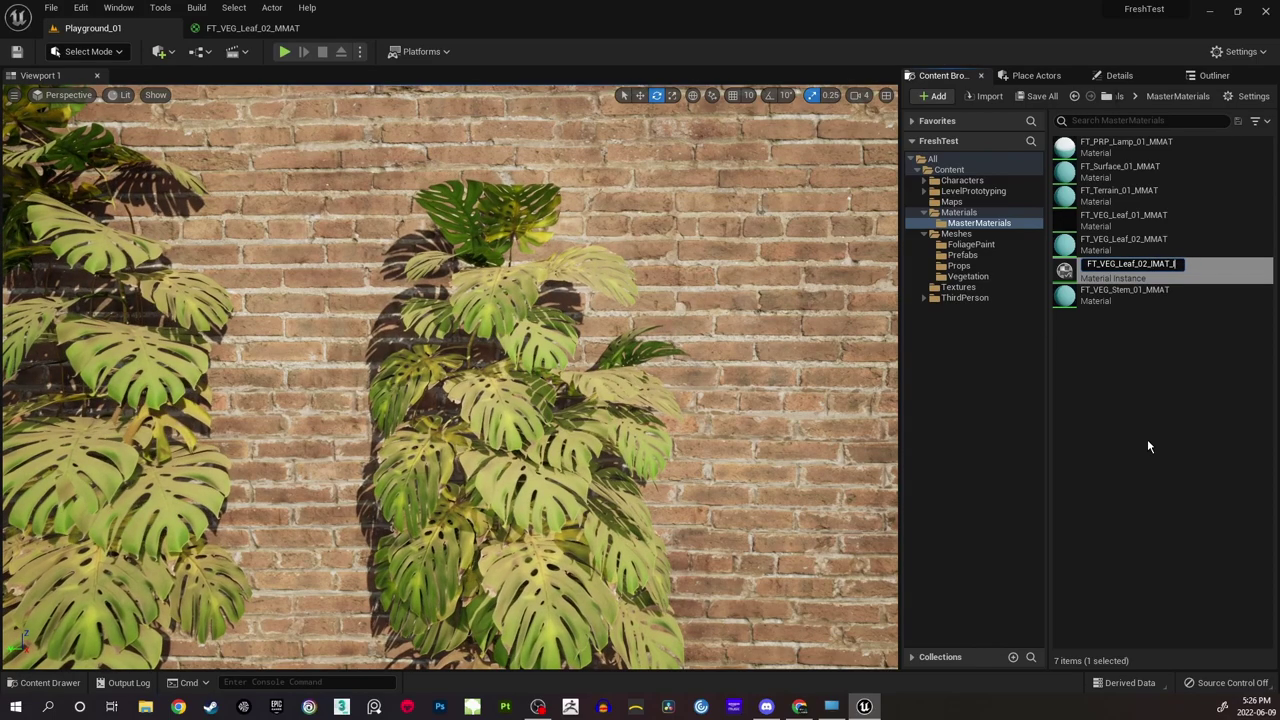
key(BackSpace)
key(BackSpace)
key(BackSpace)
key(BackSpace)
text(IMAT)
key(Return)
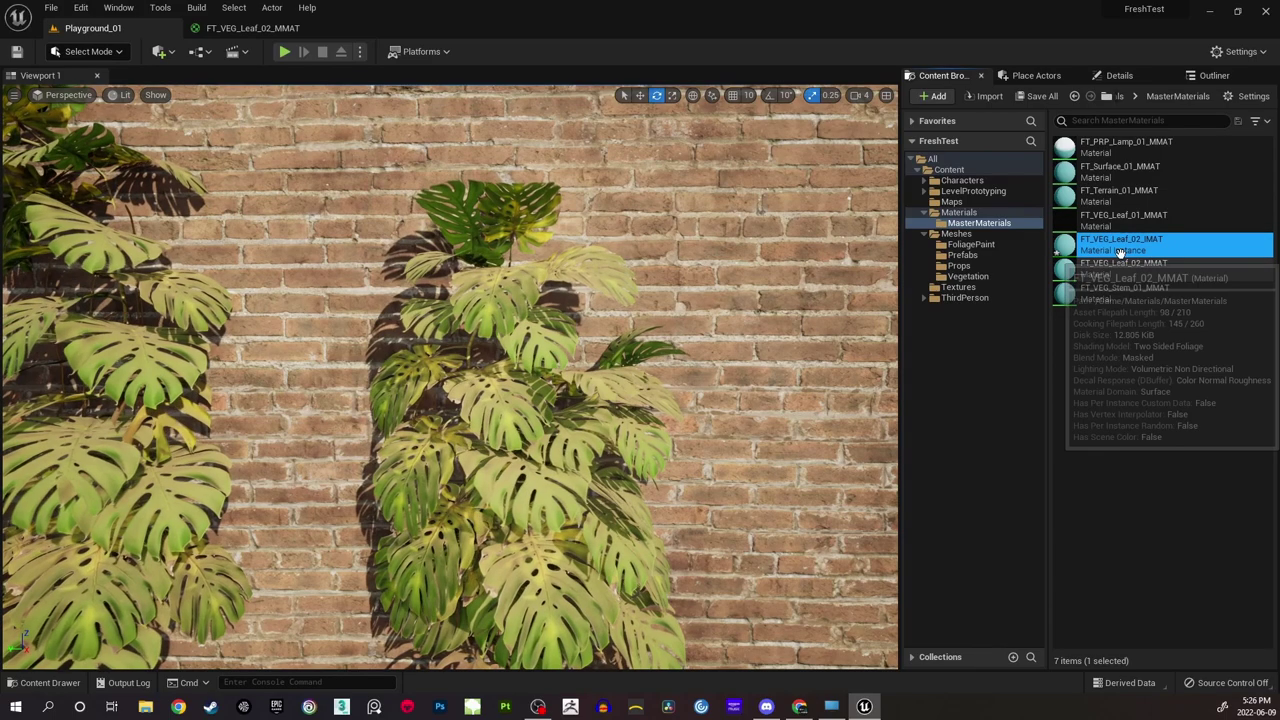
Move FT_VEG_Leaf_02_IMAT from the MasterMaterials folder into the Materials folder.
drag(1113, 242, 964, 214)
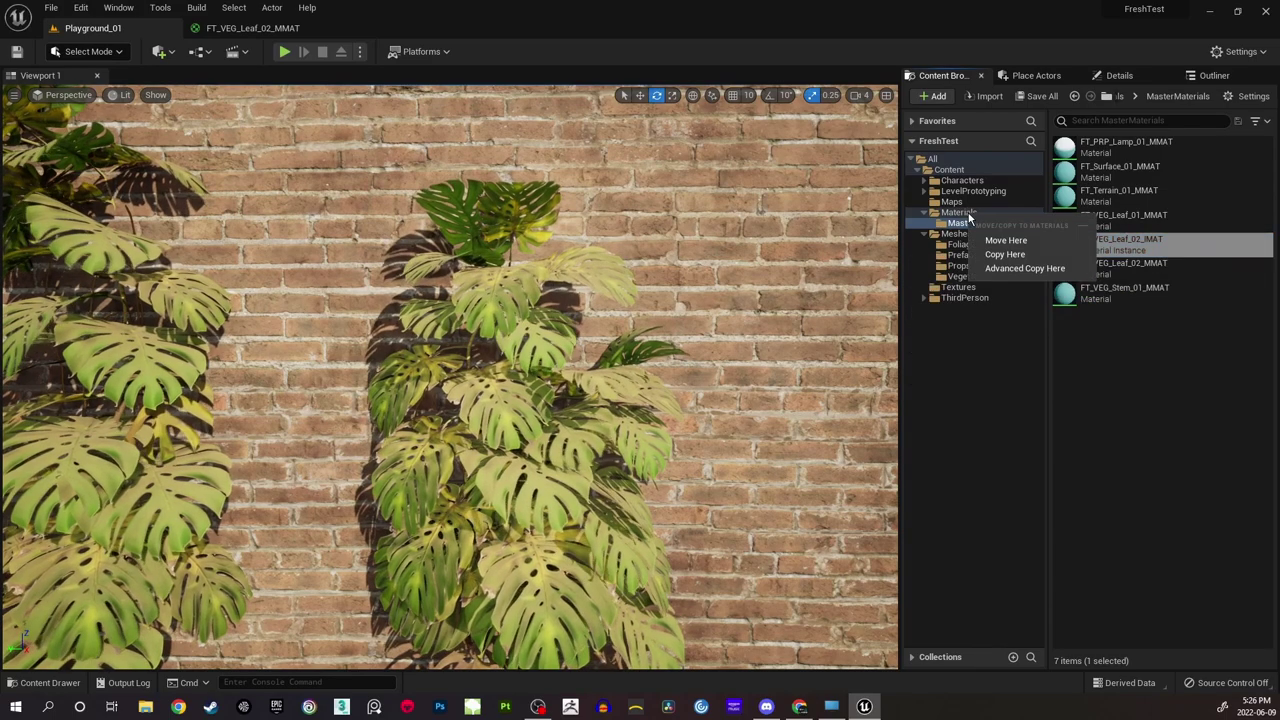
click(1008, 246)
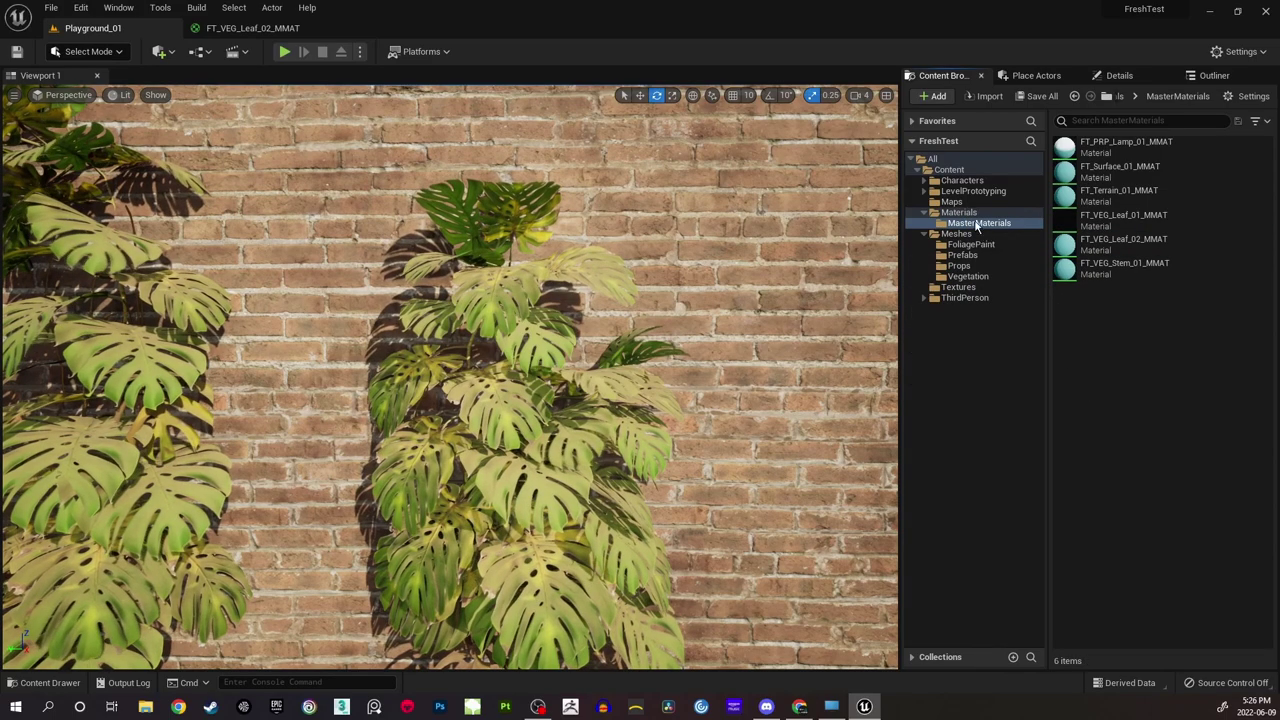
click(1162, 443)
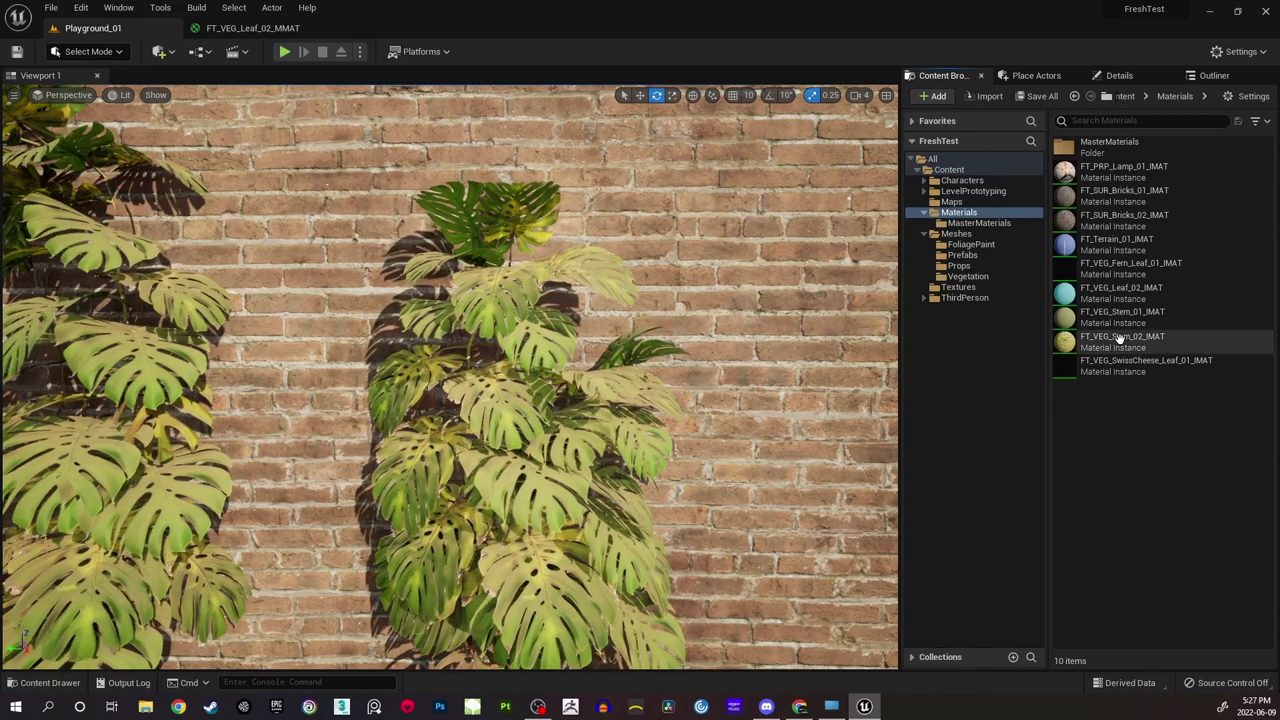
Open FT_VEG_Leaf_02_IMAT and enable the Albedo, Normal, ORM and Translucency texture overrides.
click(1118, 295)
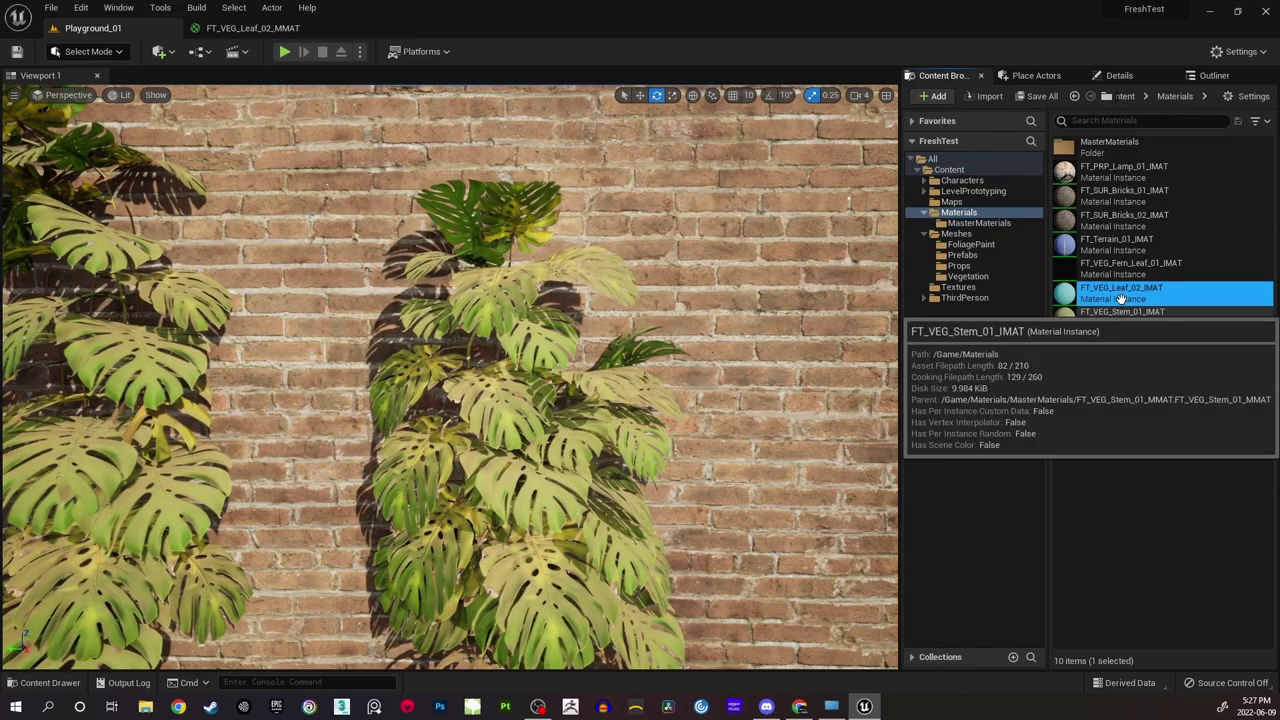
double_click(1118, 297)
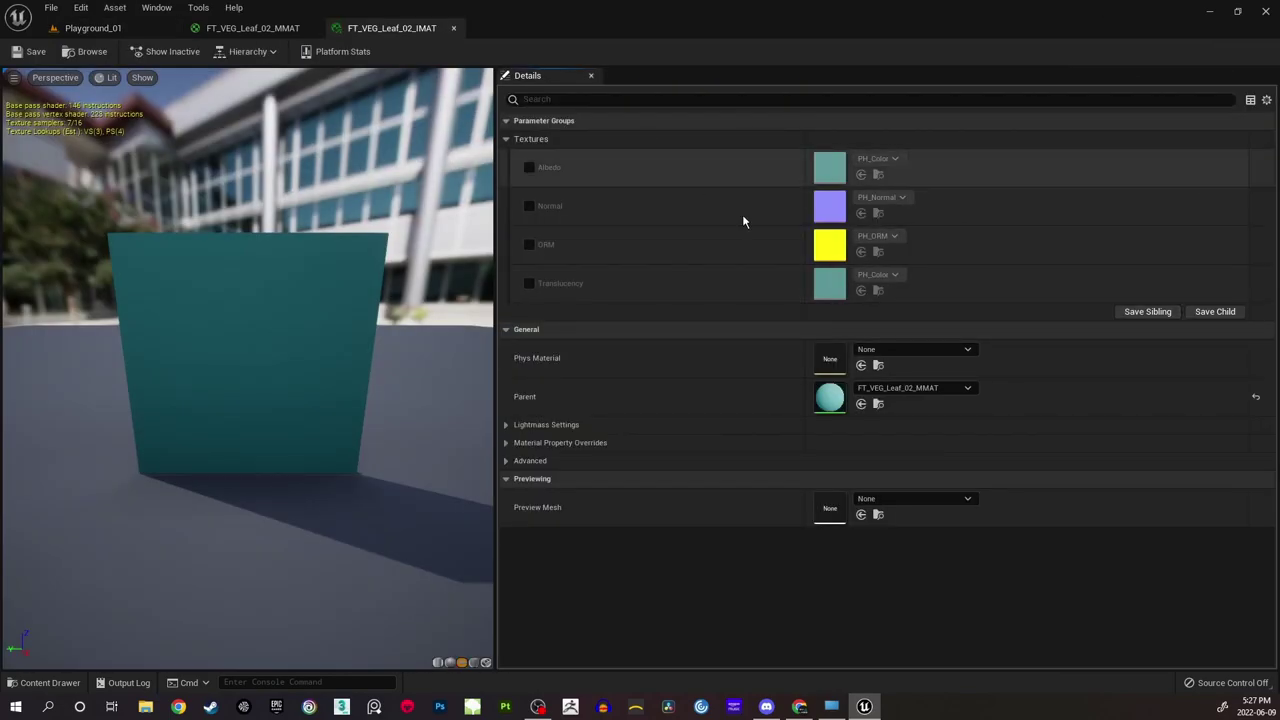
drag(300, 330, 330, 332)
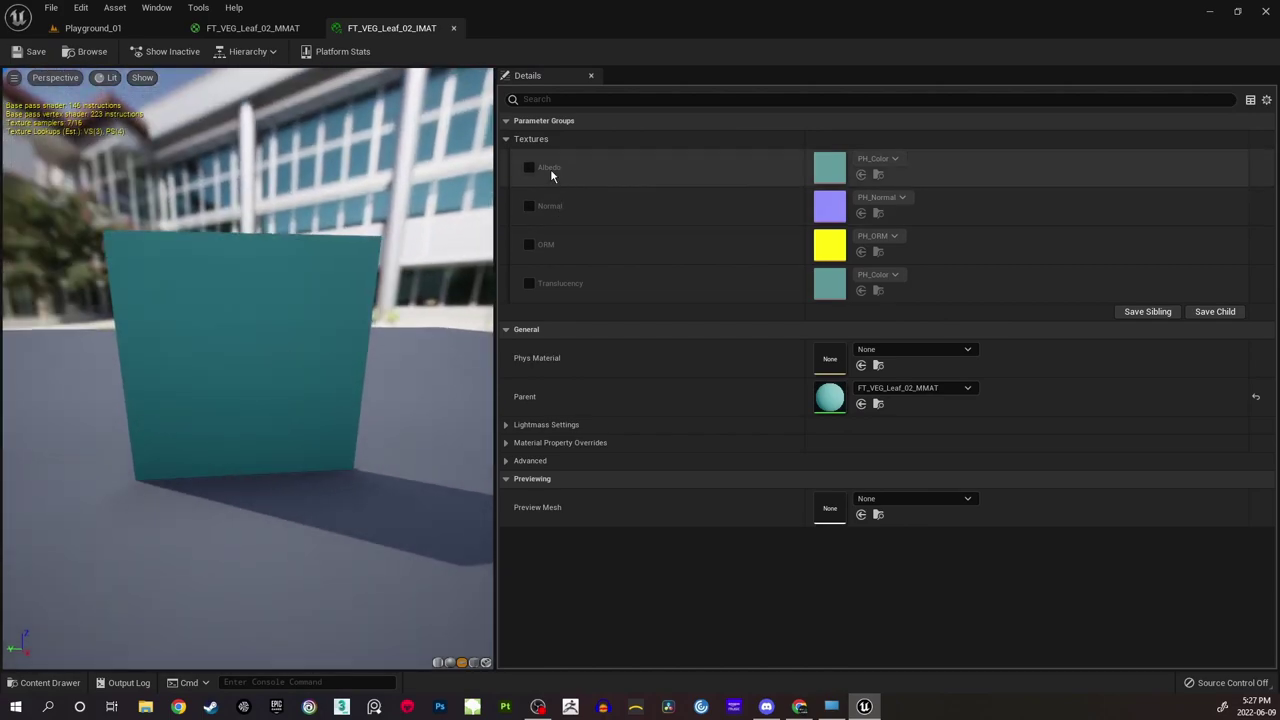
click(529, 167)
click(529, 205)
click(529, 244)
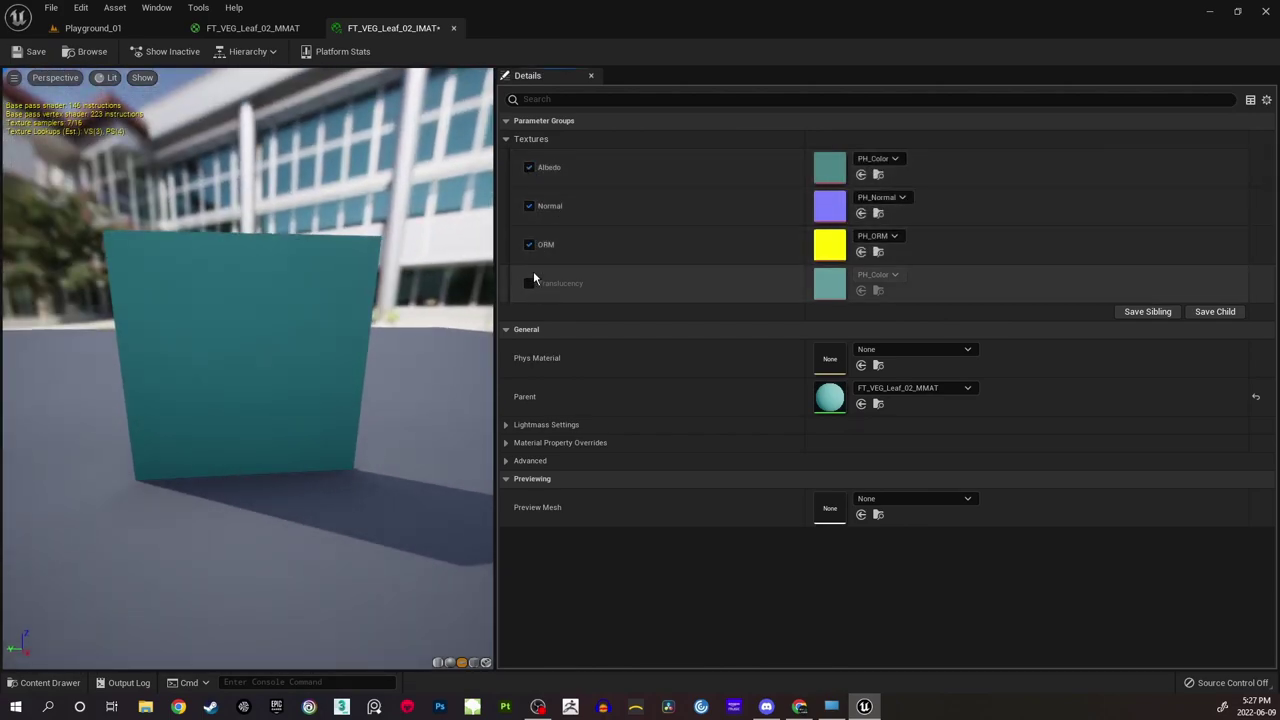
click(529, 283)
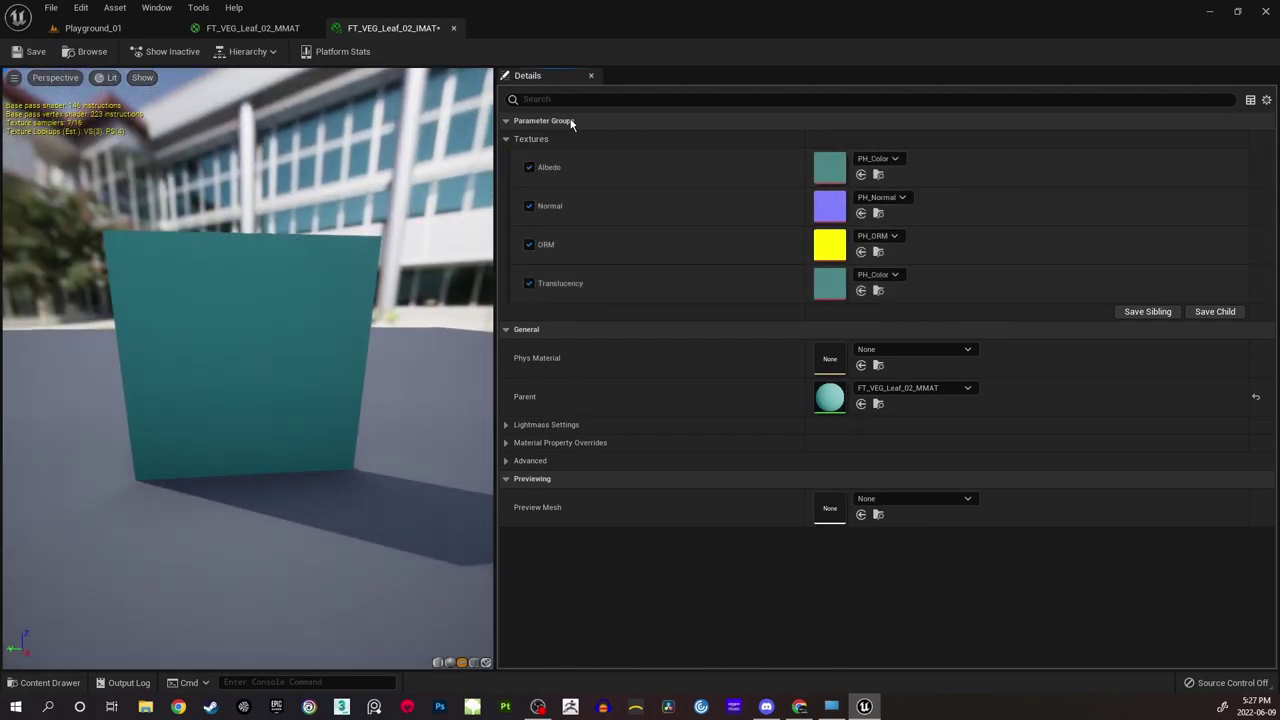
Assign the CIR_VEG_SwissCheese_Leaf_01_A texture from the Textures folder to the instance's Albedo parameter.
click(80, 683)
click(953, 635)
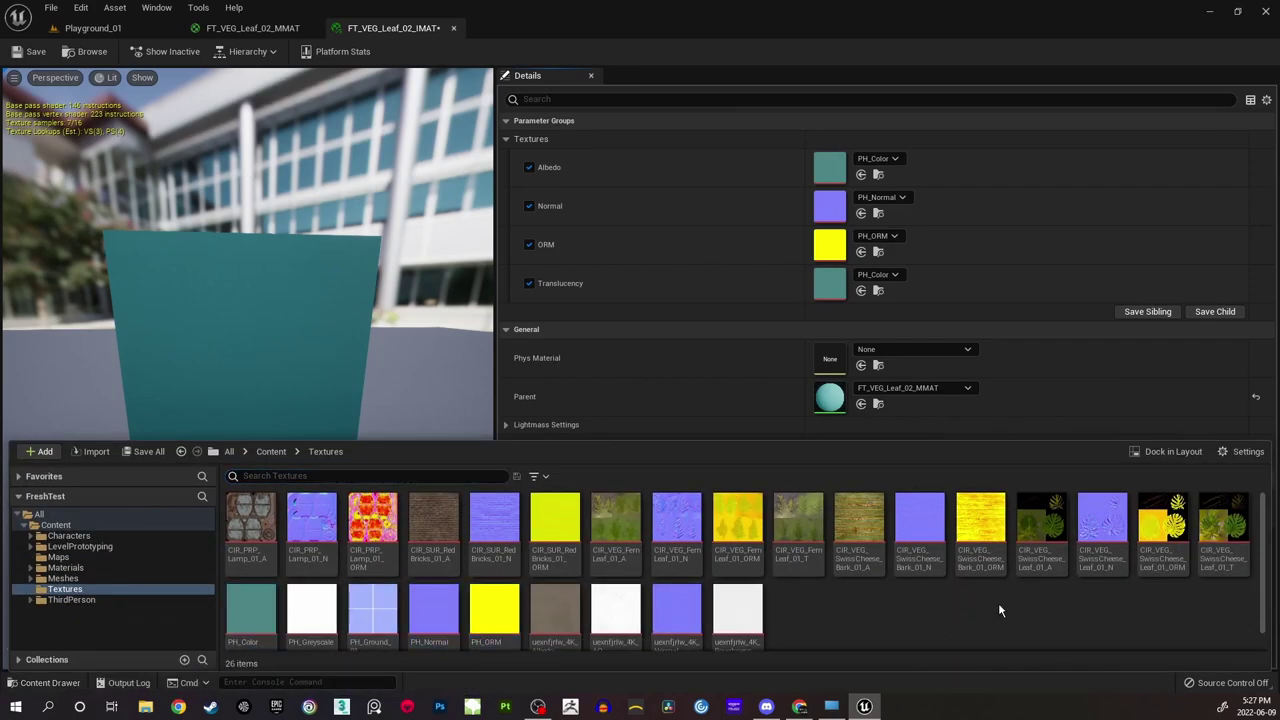
click(1035, 530)
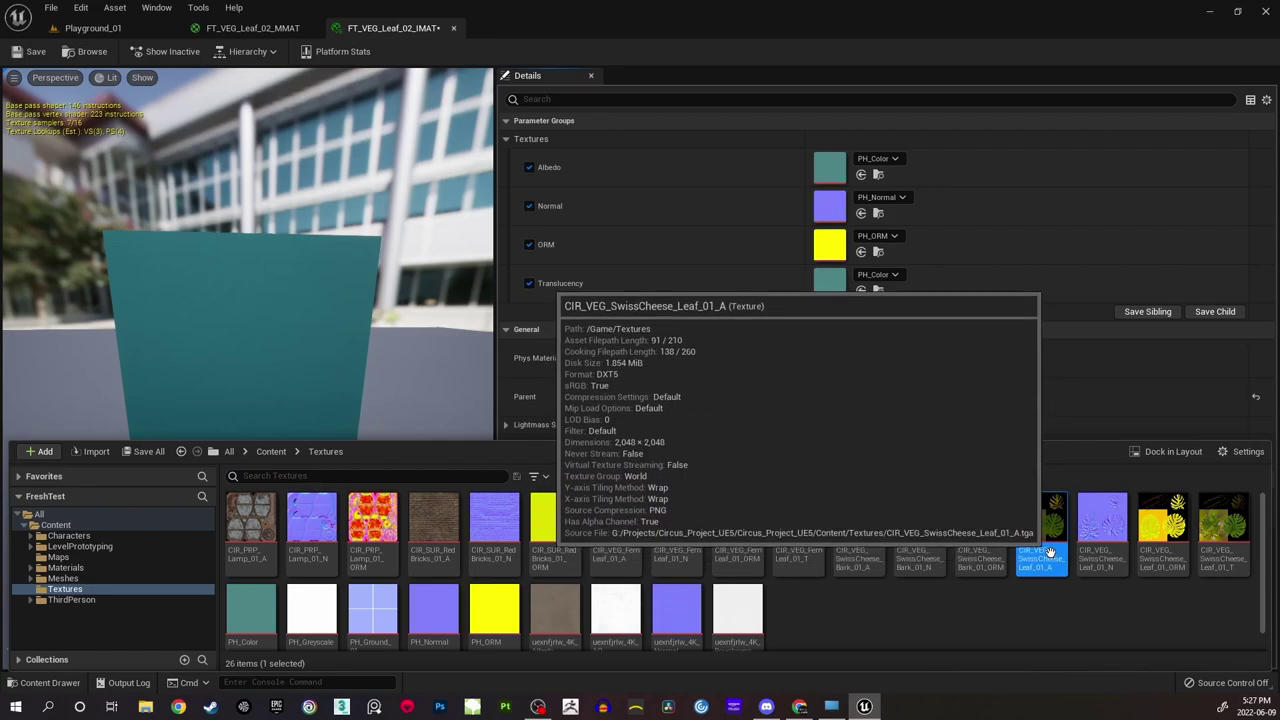
drag(1042, 530, 863, 218)
drag(843, 175, 843, 175)
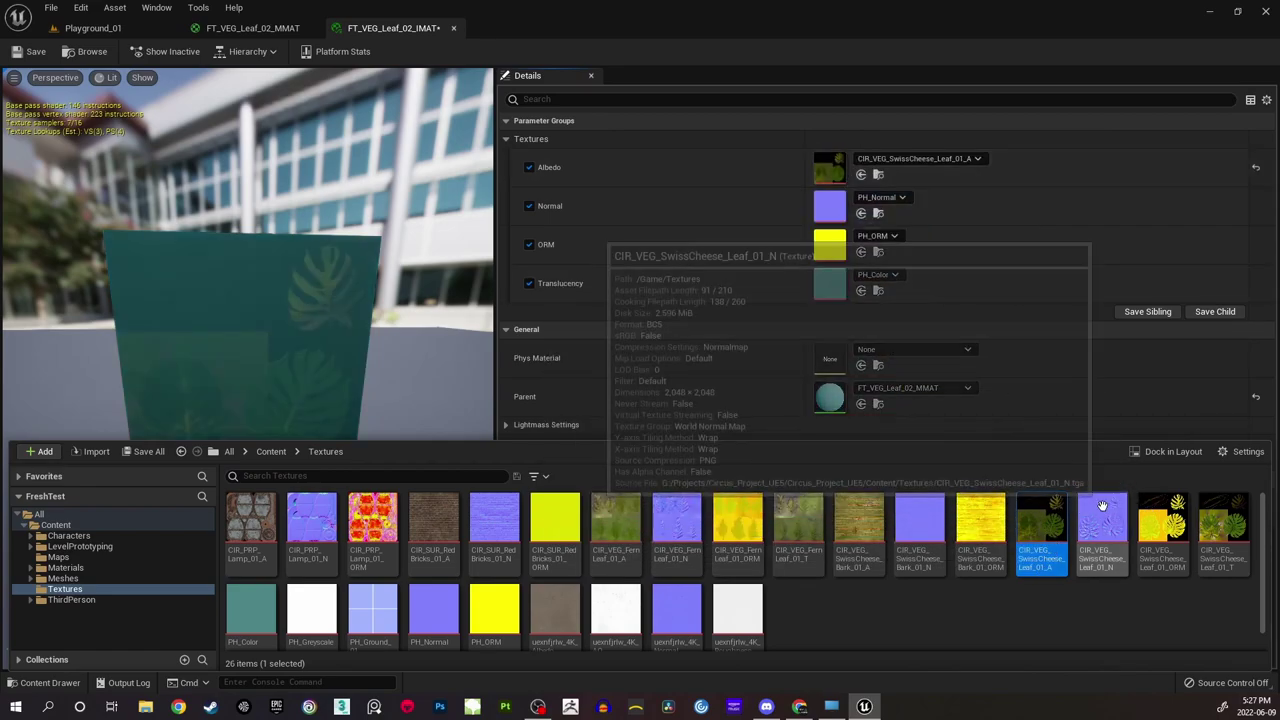
Assign the CIR_VEG_SwissCheese_Leaf_01 N, ORM and T textures to Normal, ORM and Translucency respectively, and save the instance.
drag(1102, 520, 831, 211)
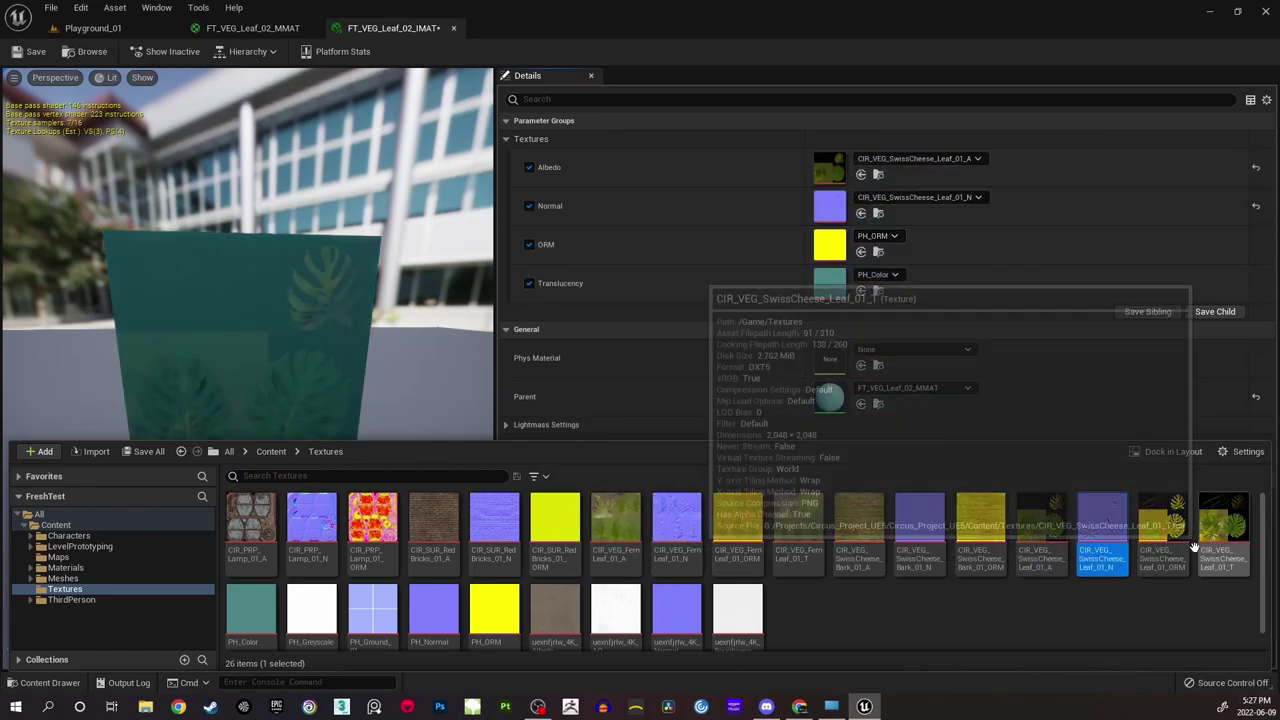
drag(1162, 520, 830, 245)
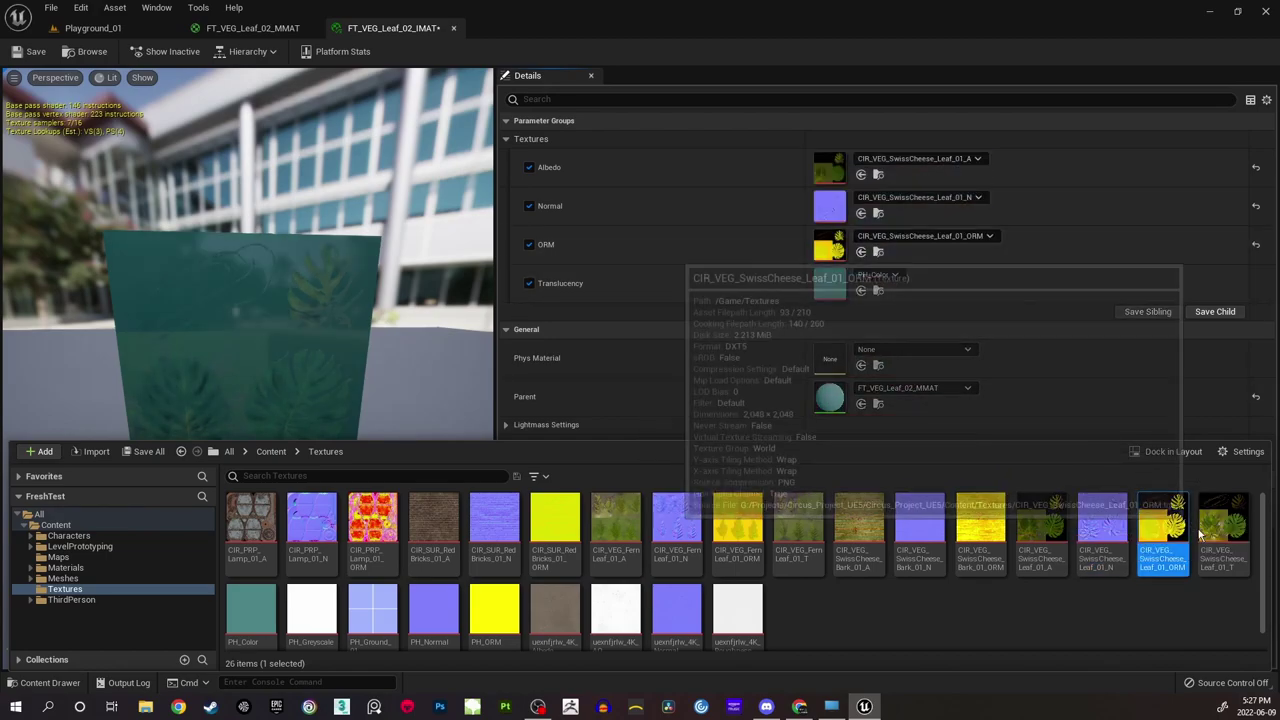
drag(1222, 522, 858, 293)
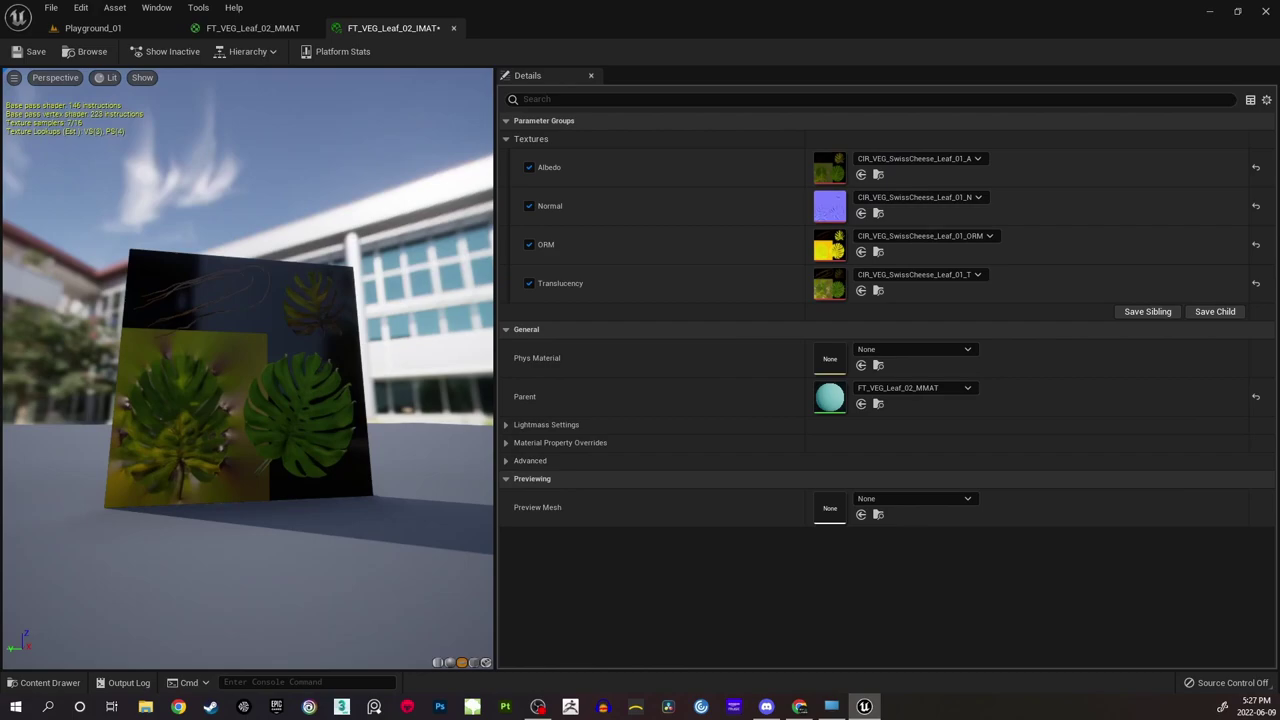
drag(248, 380, 280, 410)
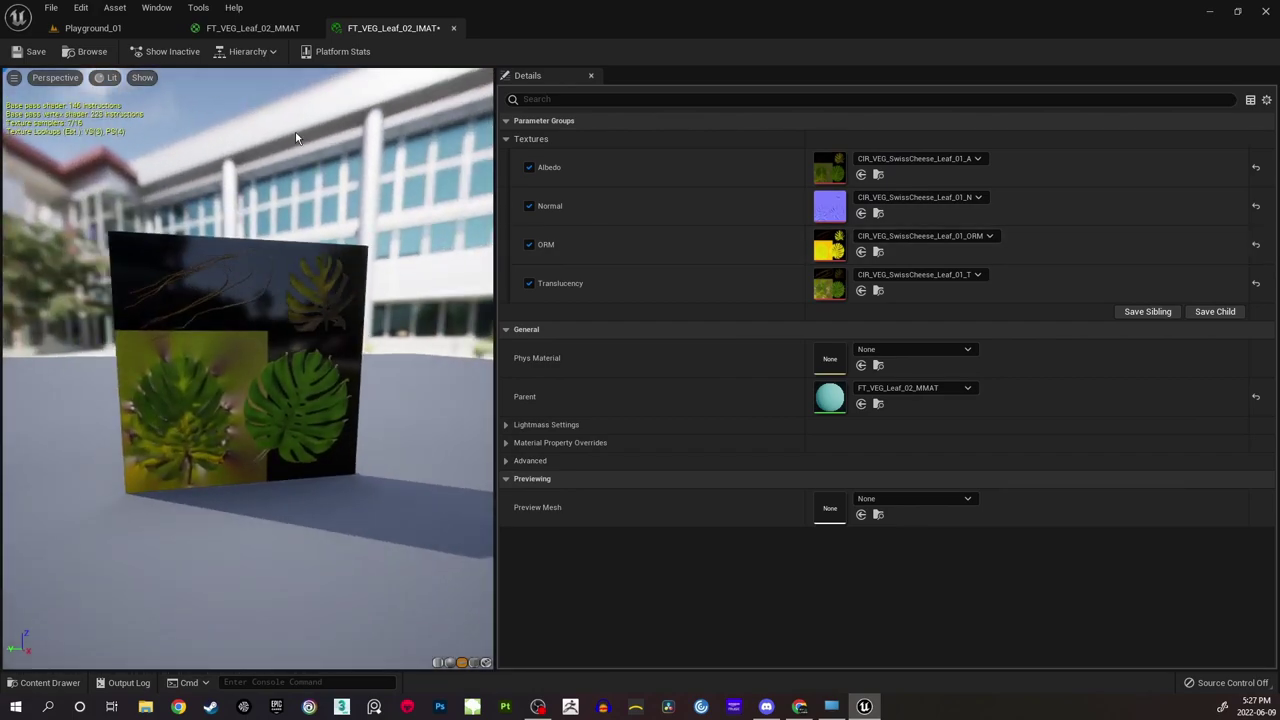
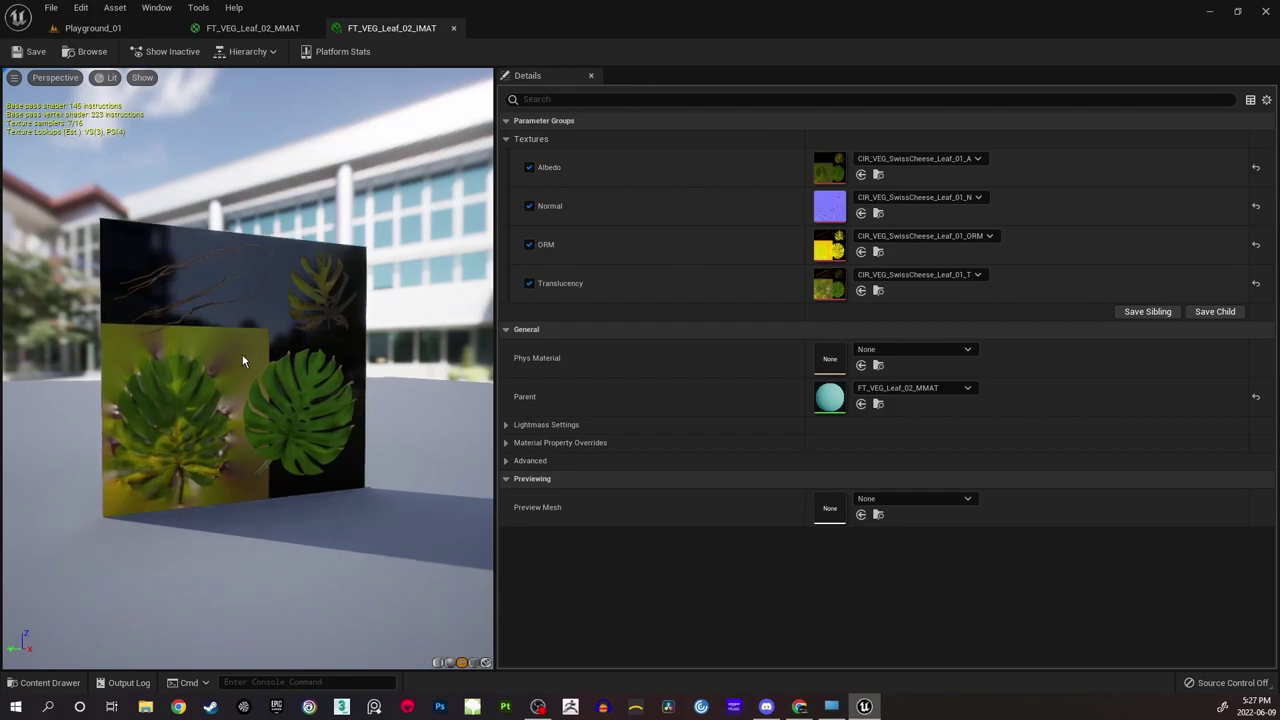
scroll(243, 360, down, 4)
drag(231, 354, 380, 335)
mouse_move(263, 280)
mouse_down()
mouse_move(200, 282)
mouse_move(263, 280)
mouse_up()
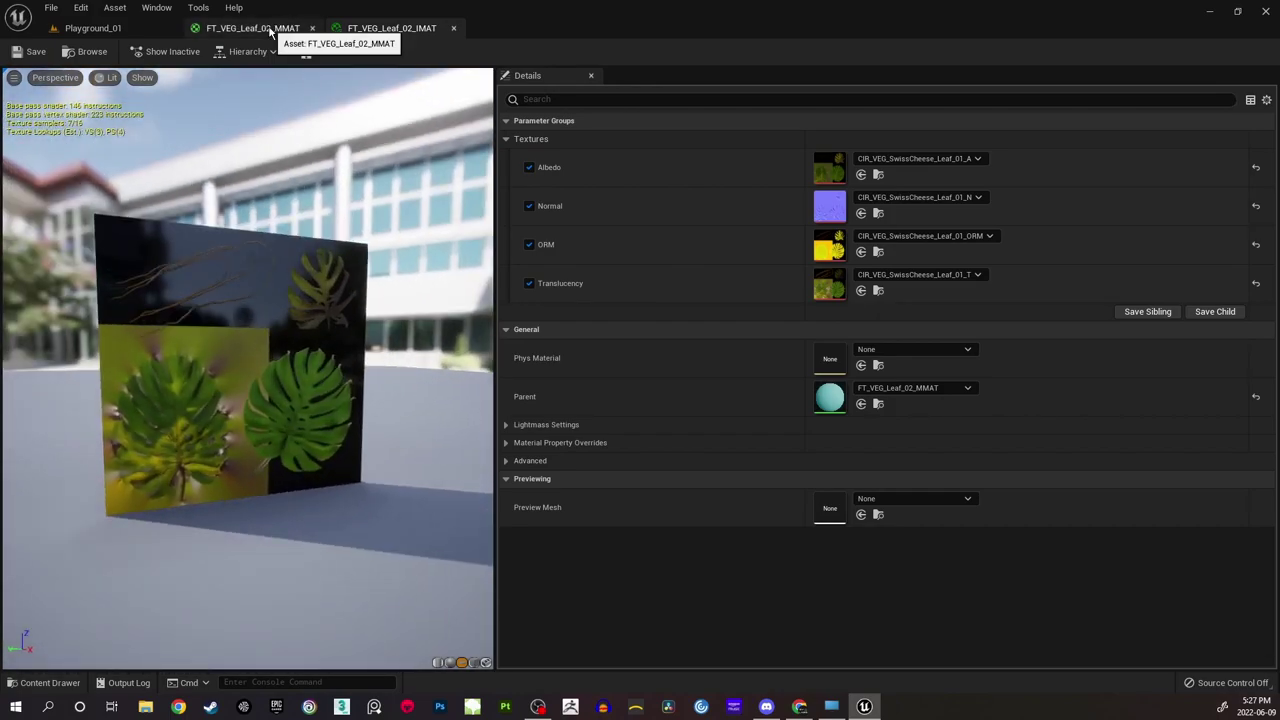
In FT_VEG_Leaf_02_MMAT, connect the Albedo texture's alpha output to the Opacity Mask input and save the material.
click(300, 30)
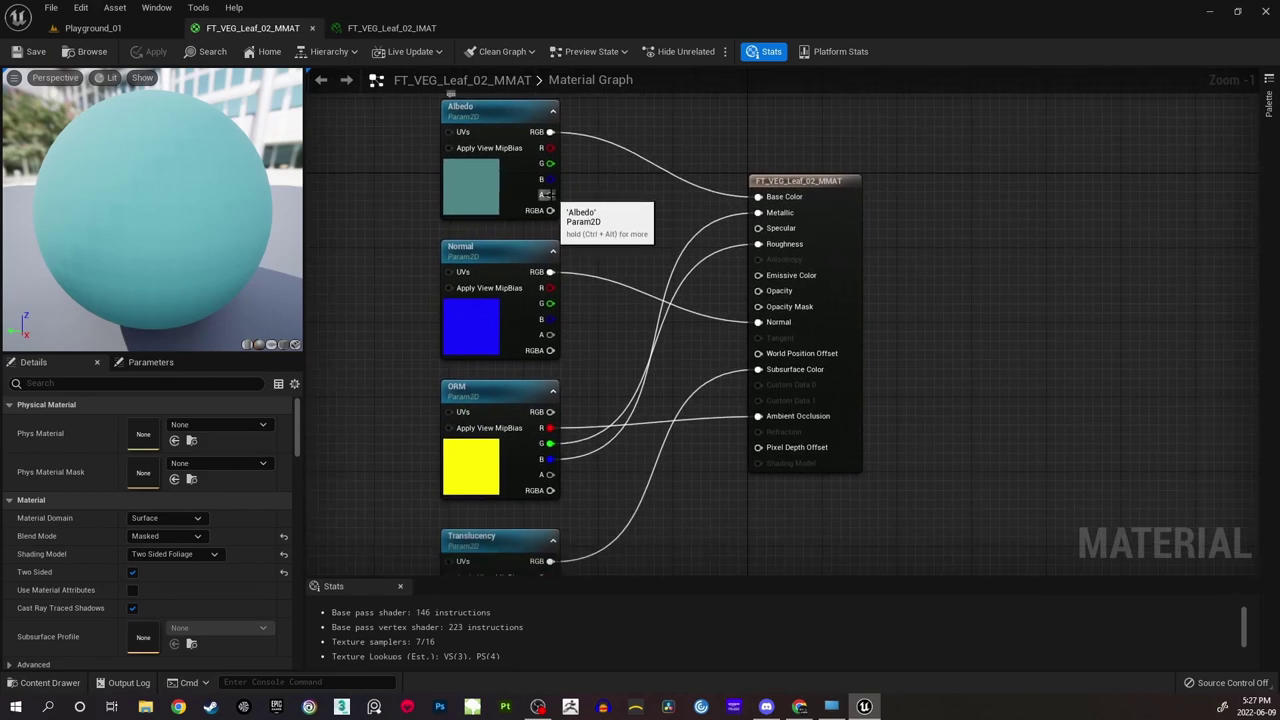
drag(548, 194, 758, 307)
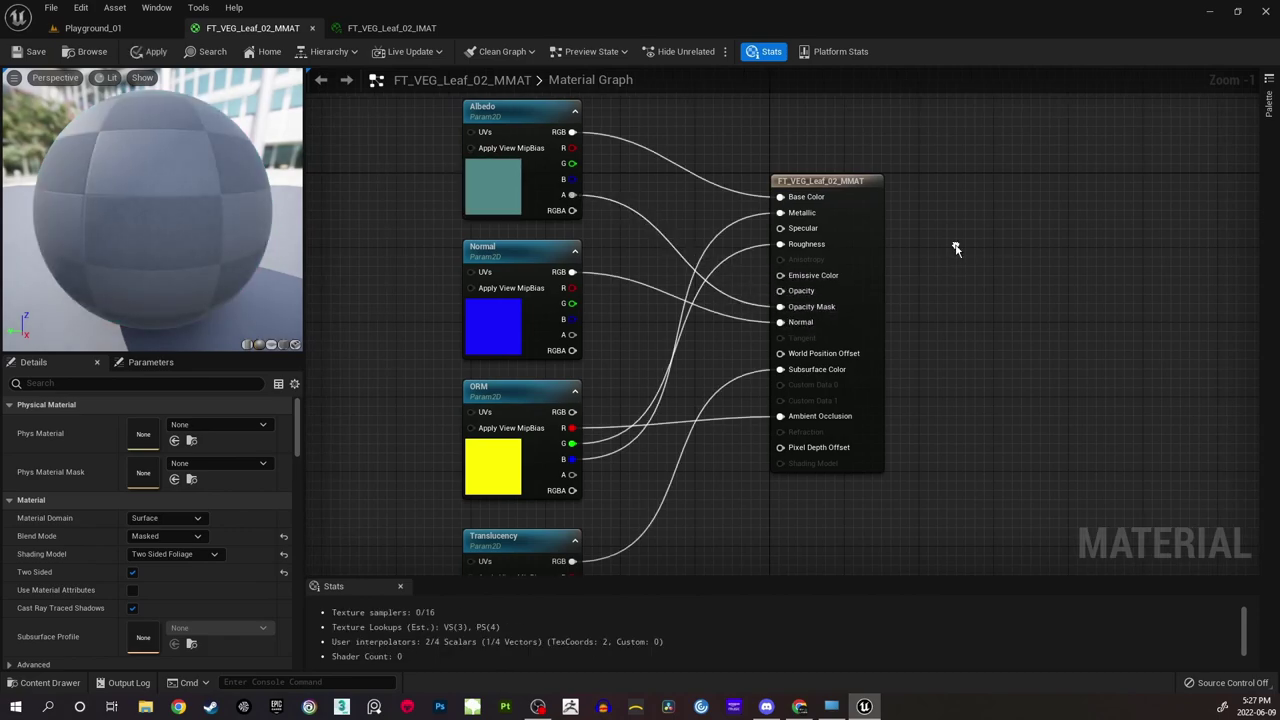
click(30, 55)
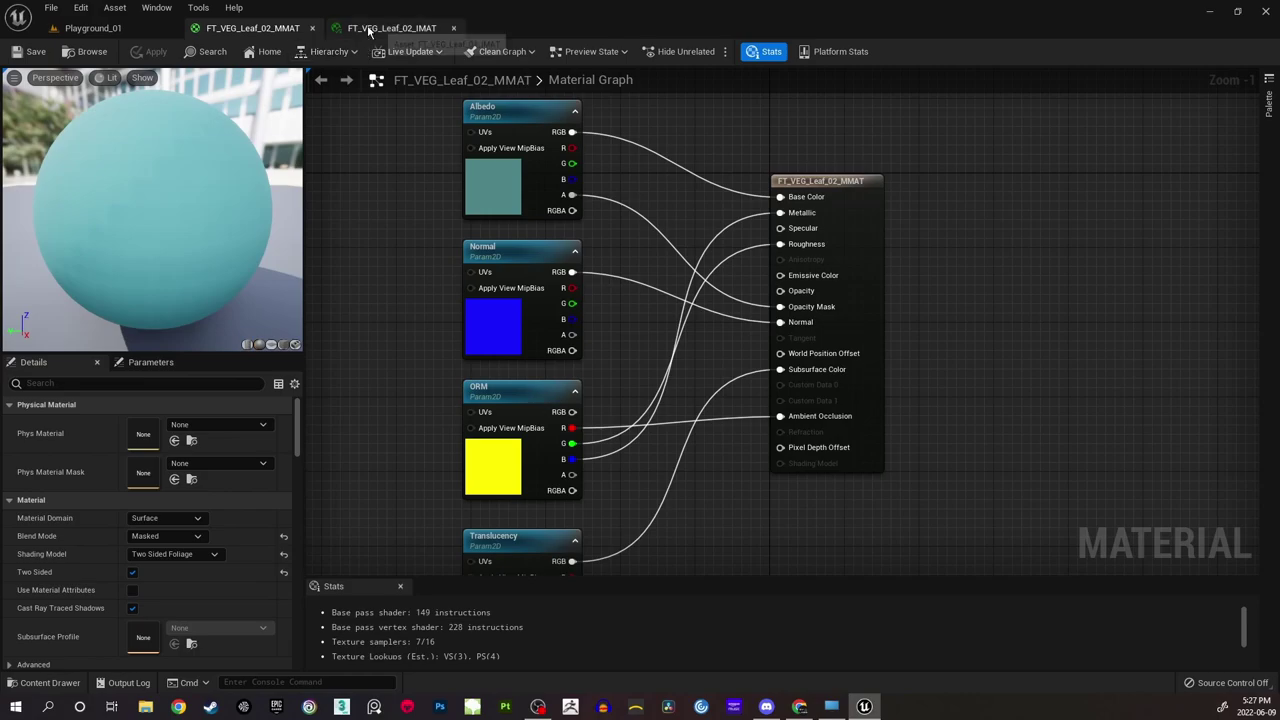
Check the leaf cutouts in the FT_VEG_Leaf_02_IMAT preview and return to the Playground_01 level to view both wall plants.
click(369, 32)
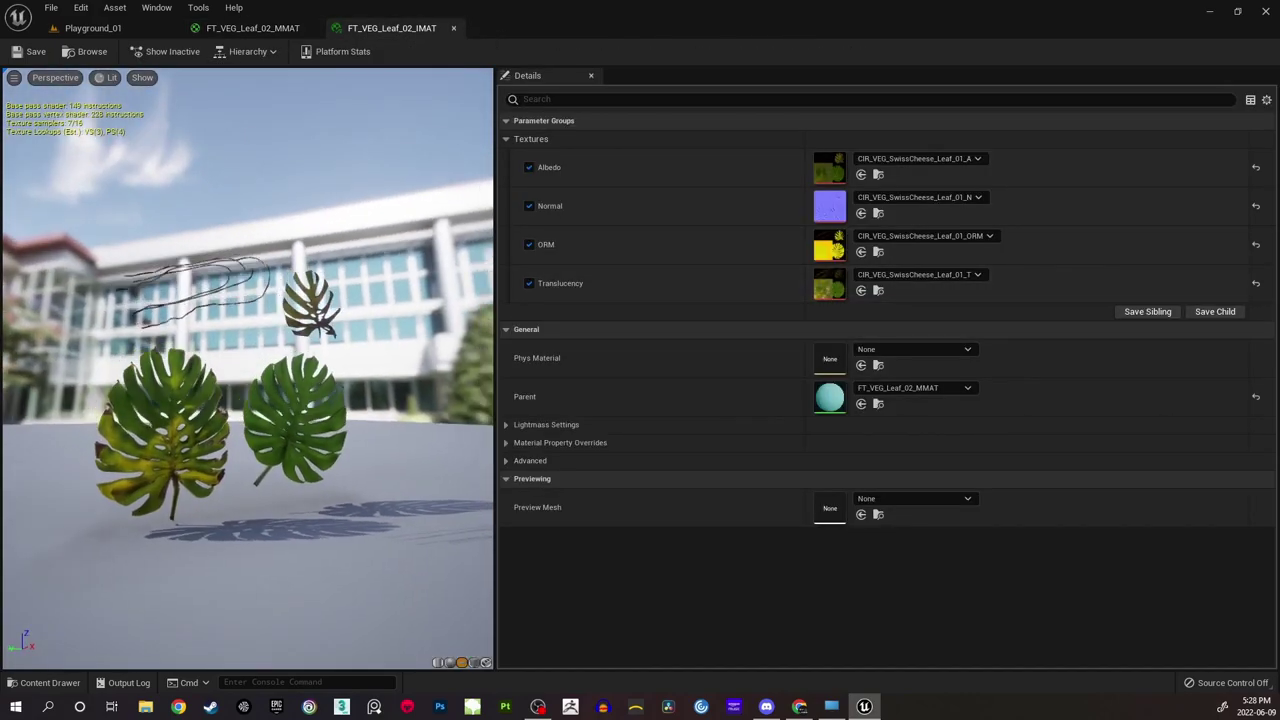
mouse_move(143, 118)
mouse_down()
mouse_move(230, 120)
mouse_move(143, 118)
mouse_up()
click(126, 27)
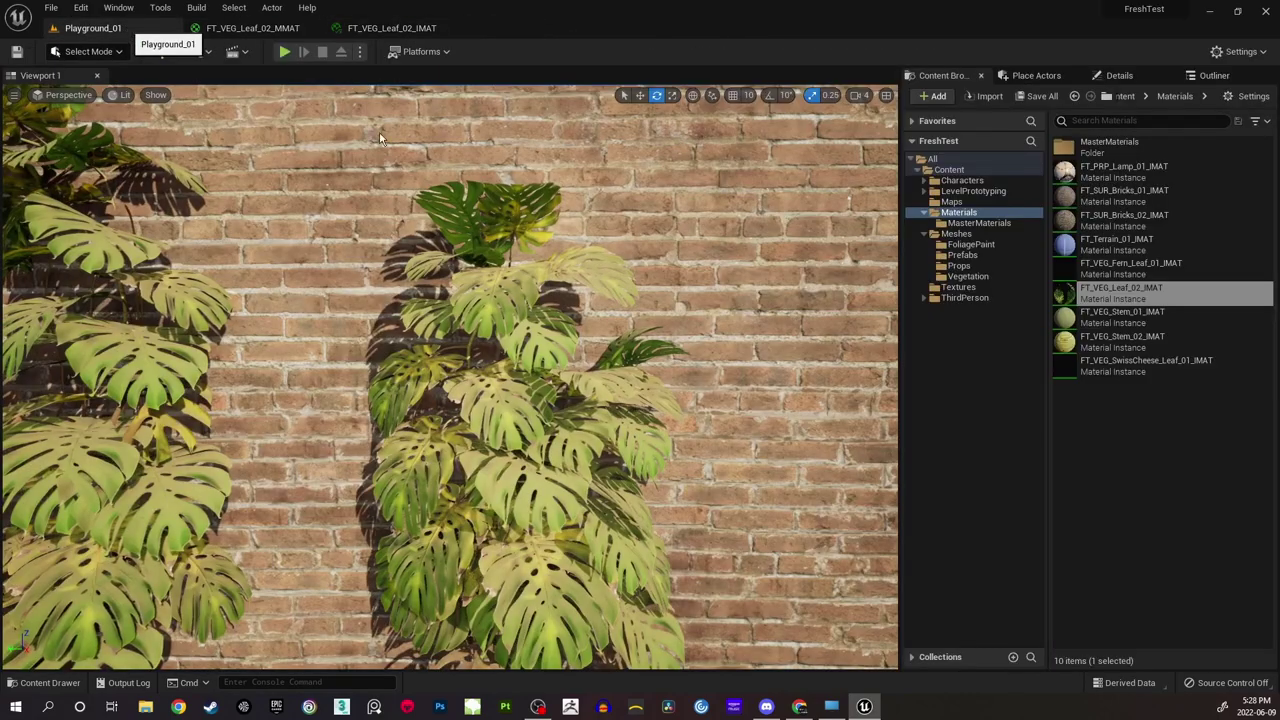
mouse_move(623, 283)
right_down()
mouse_move(624, 300)
mouse_move(622, 288)
mouse_move(600, 294)
mouse_move(625, 283)
right_up()
key(s)
key(w)
key(s)
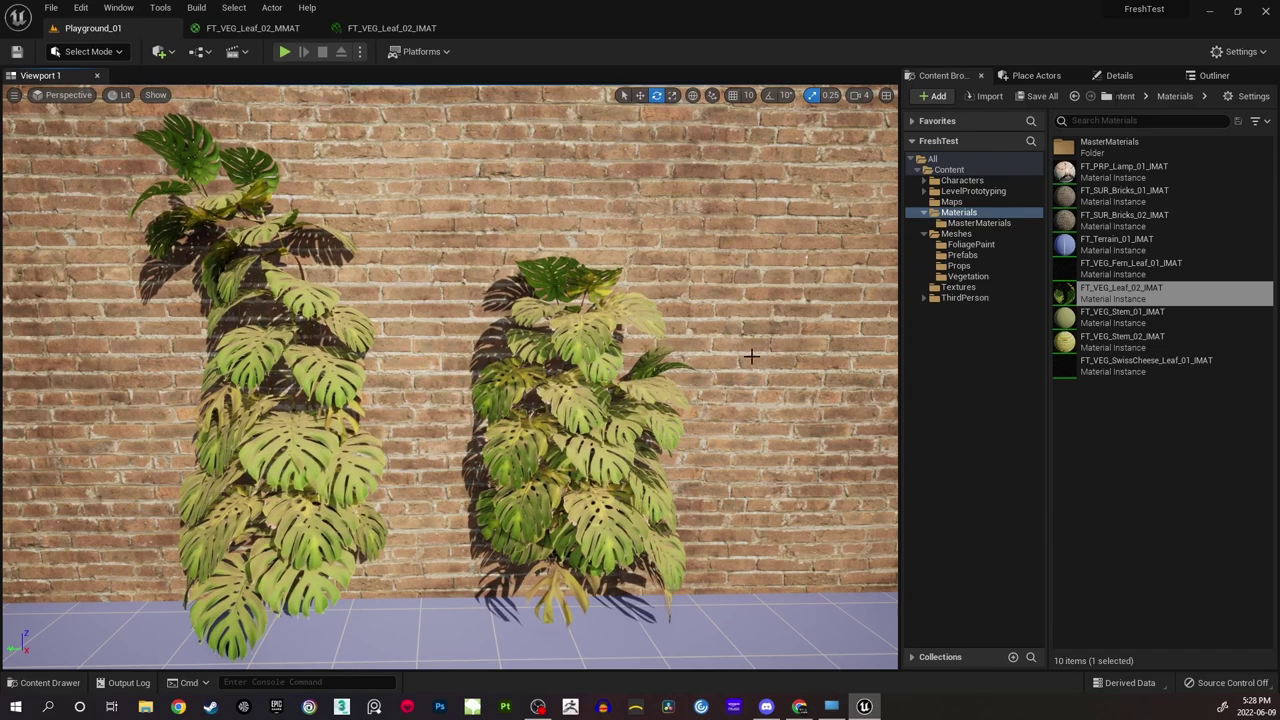
Assign FT_VEG_Leaf_02_IMAT to material Element 2 of the SwissCheese_01 plant in the level.
click(640, 400)
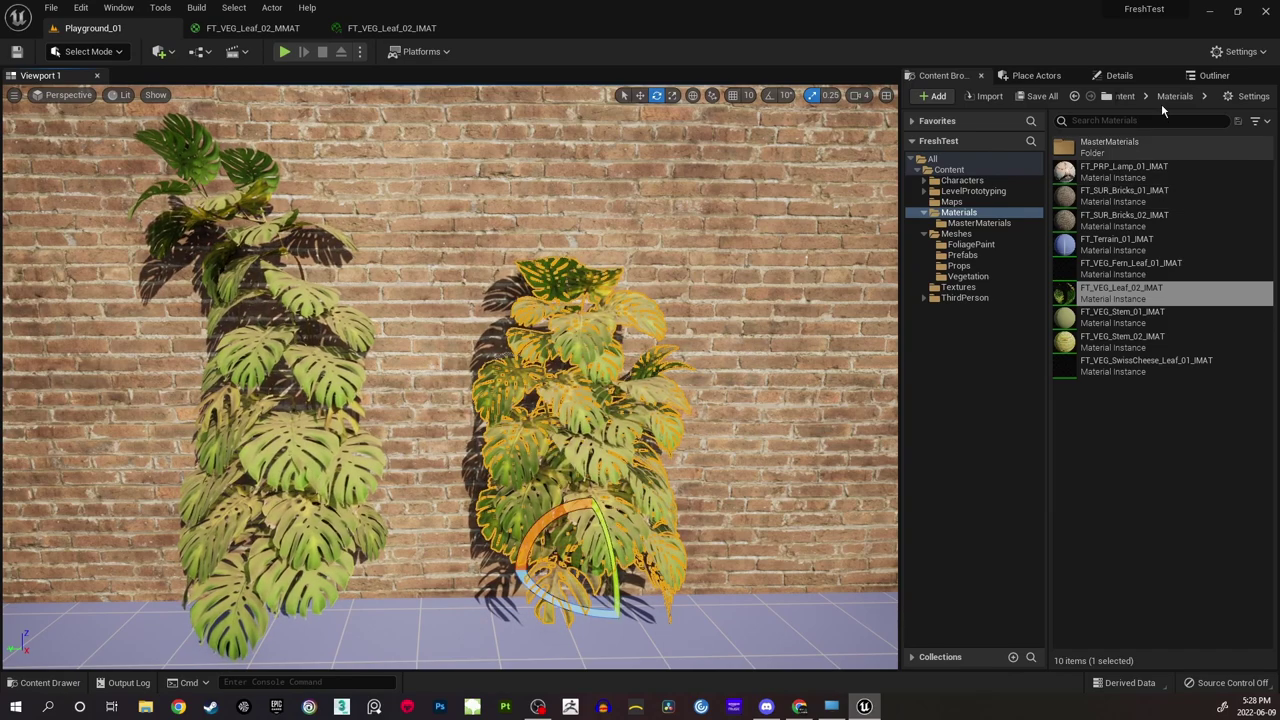
click(1119, 75)
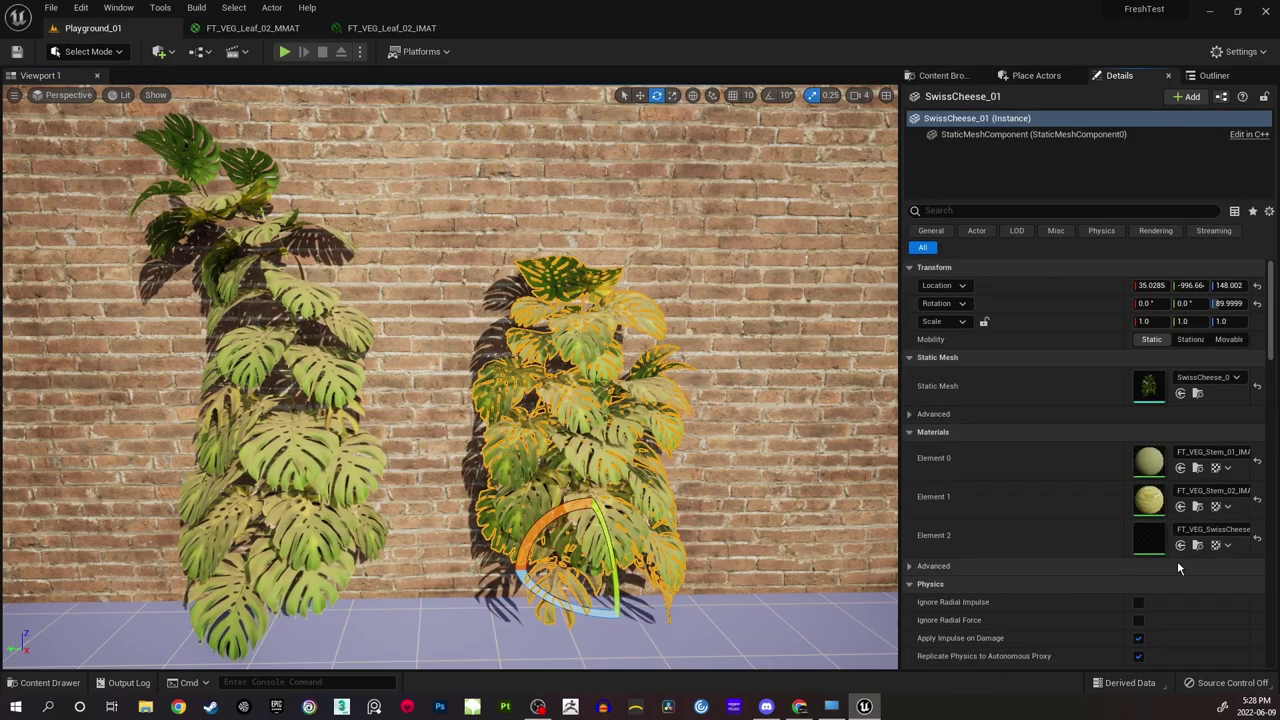
click(1204, 530)
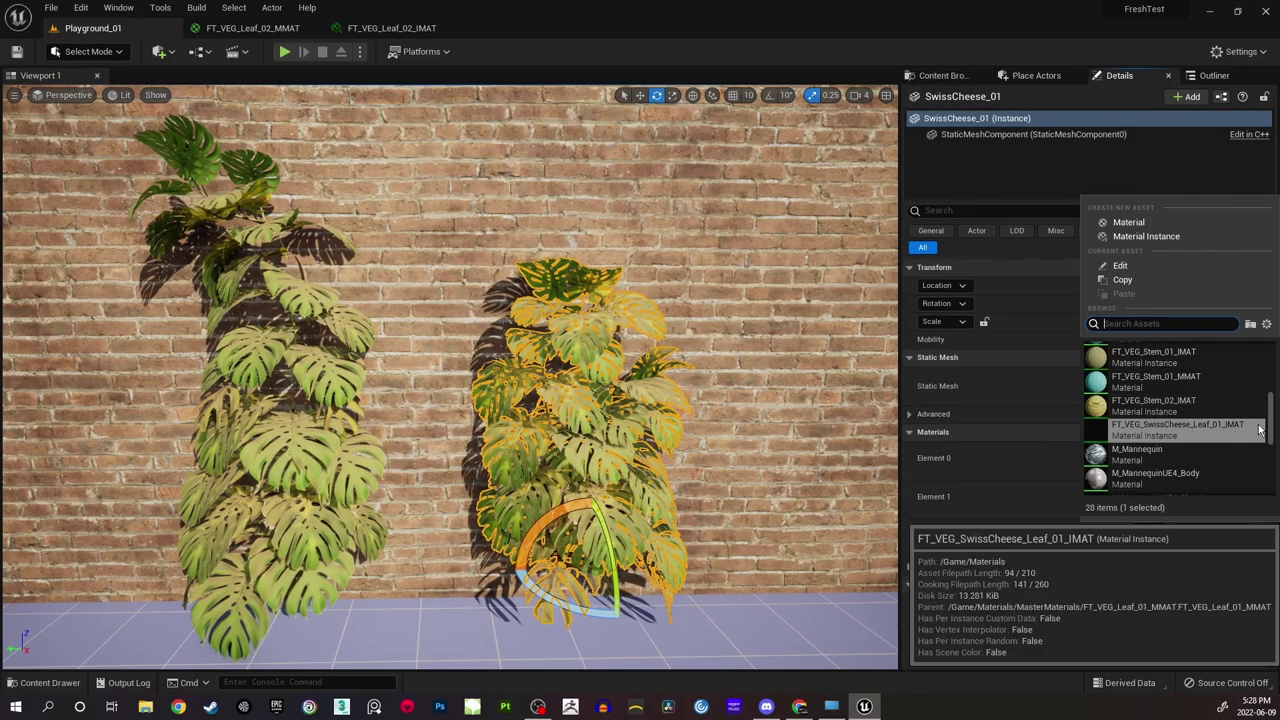
mouse_move(1272, 410)
mouse_down()
mouse_move(1272, 432)
mouse_move(1274, 391)
mouse_up()
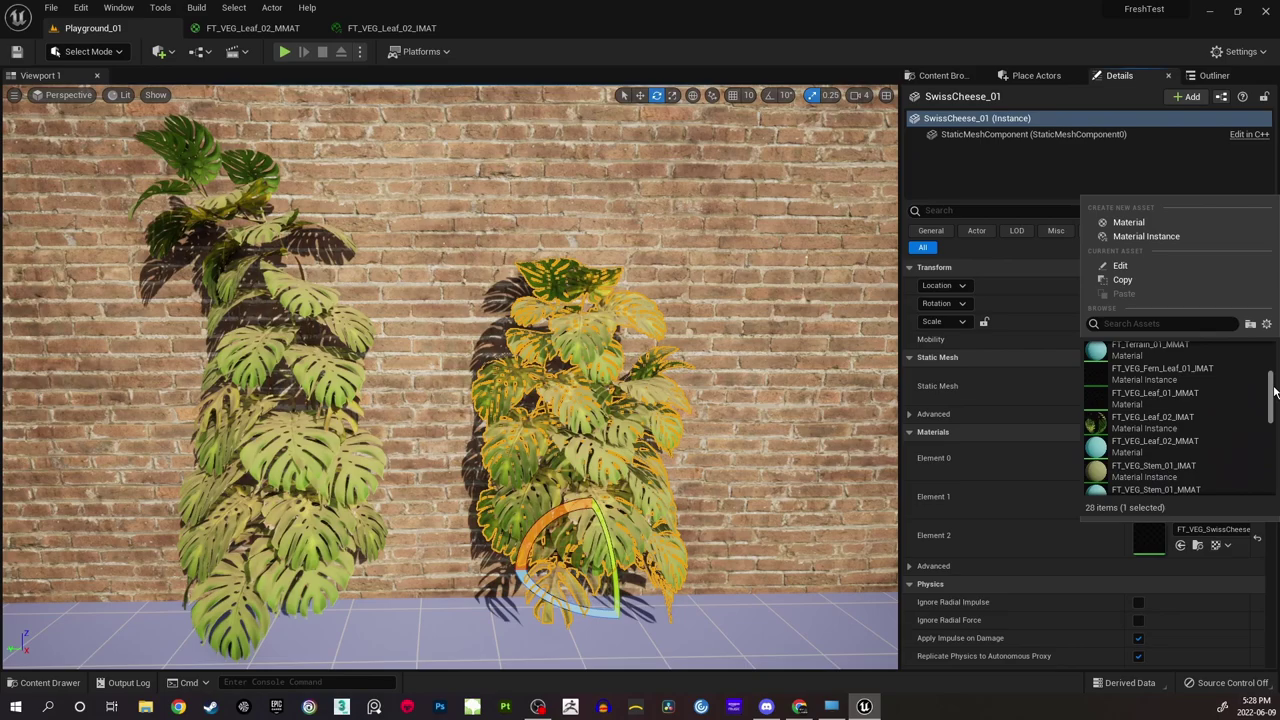
click(1165, 420)
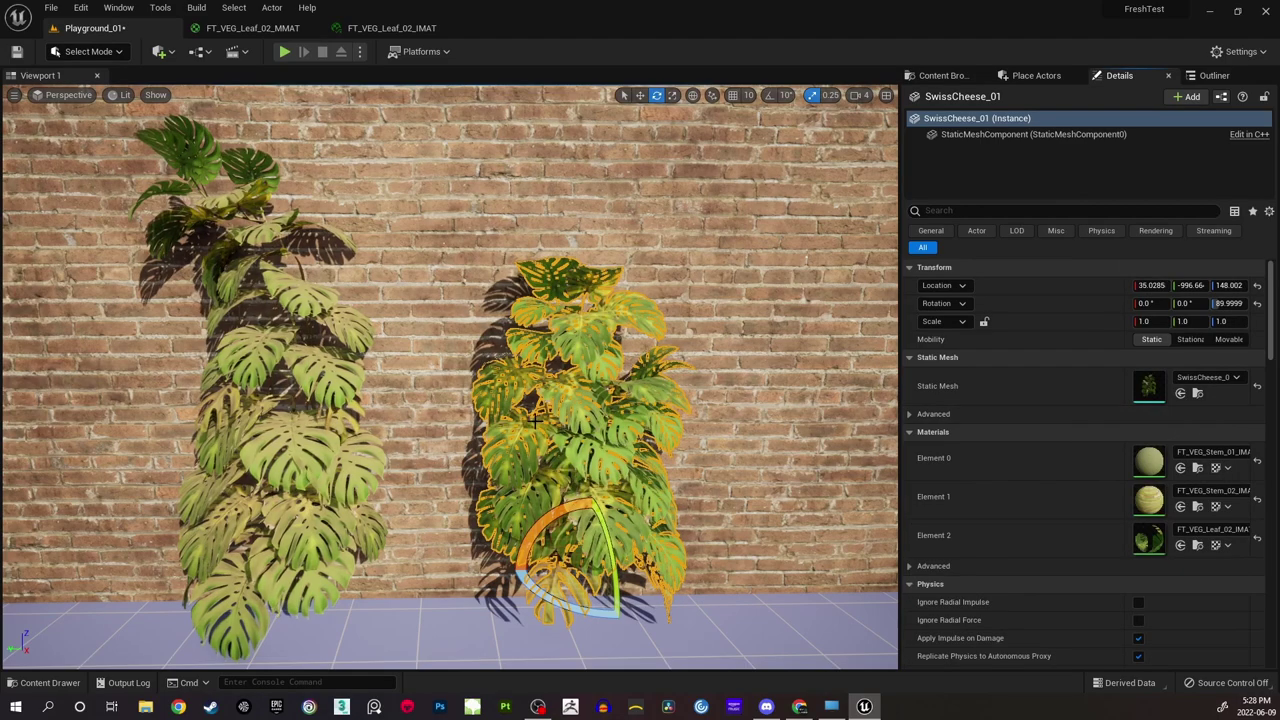
Assign FT_VEG_Leaf_02_IMAT to material Element 2 of the taller SwissCheese_02 plant.
click(285, 440)
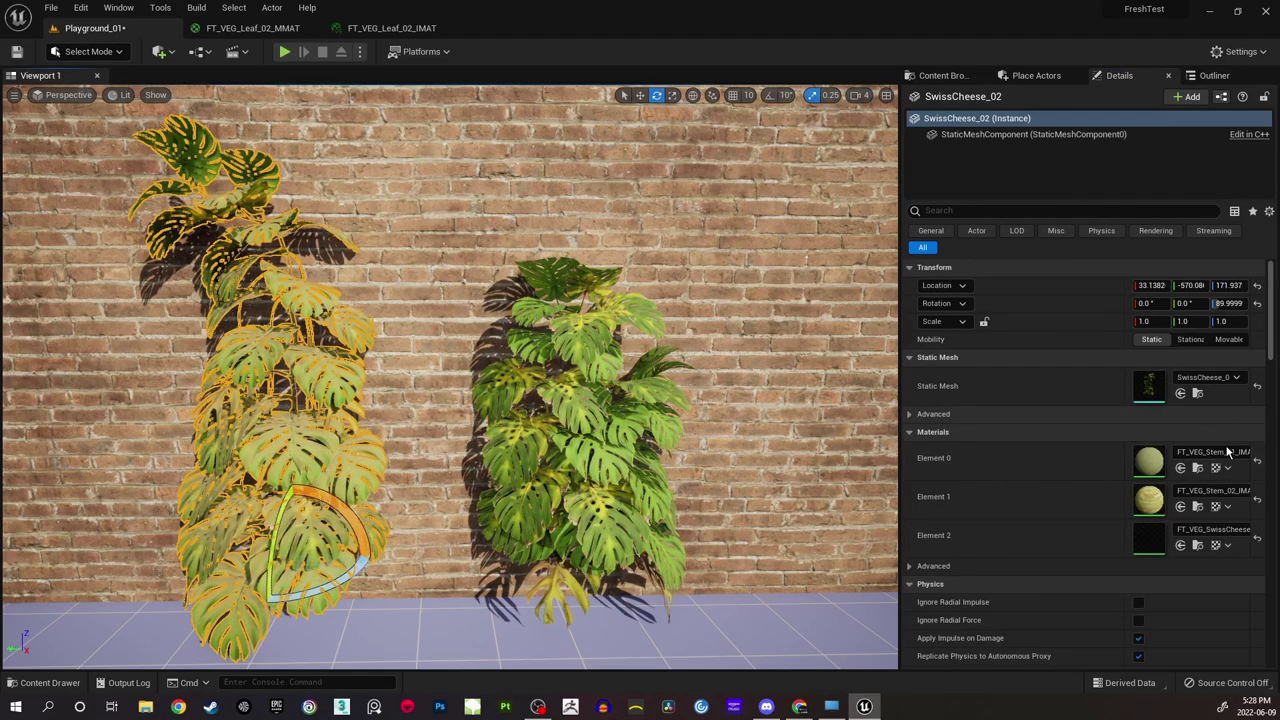
click(1222, 528)
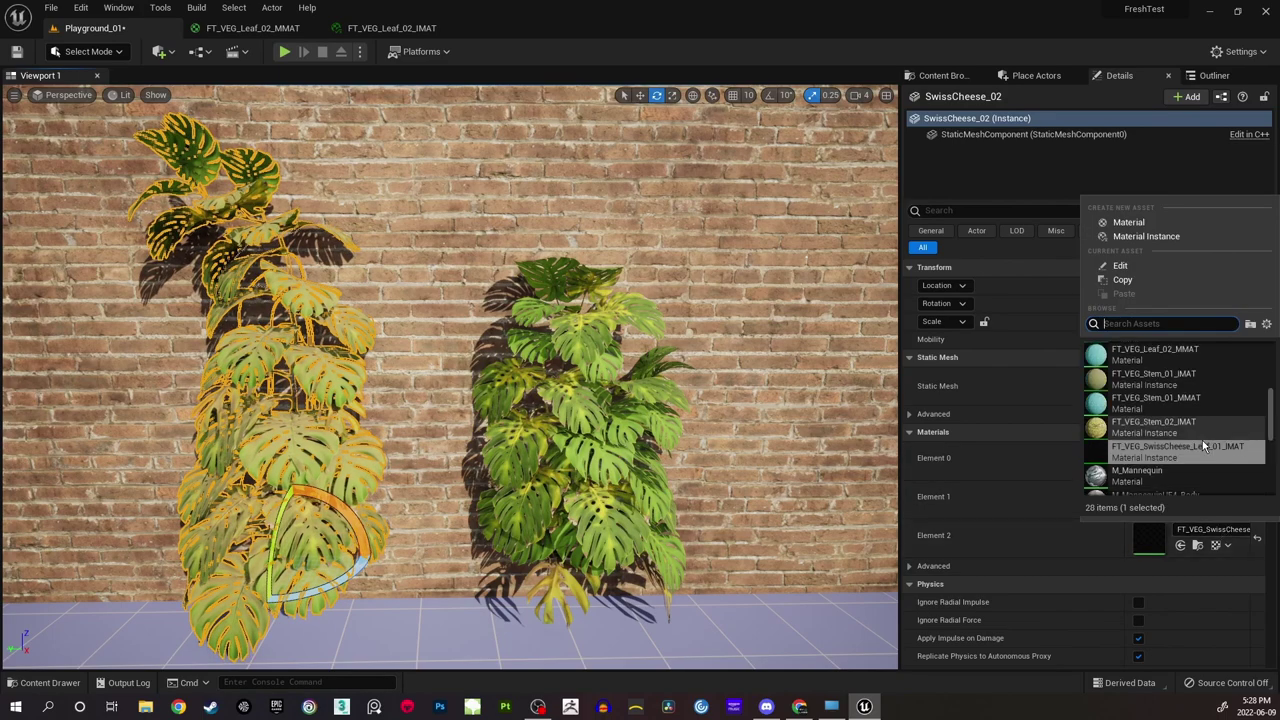
scroll(1200, 438, up, 1)
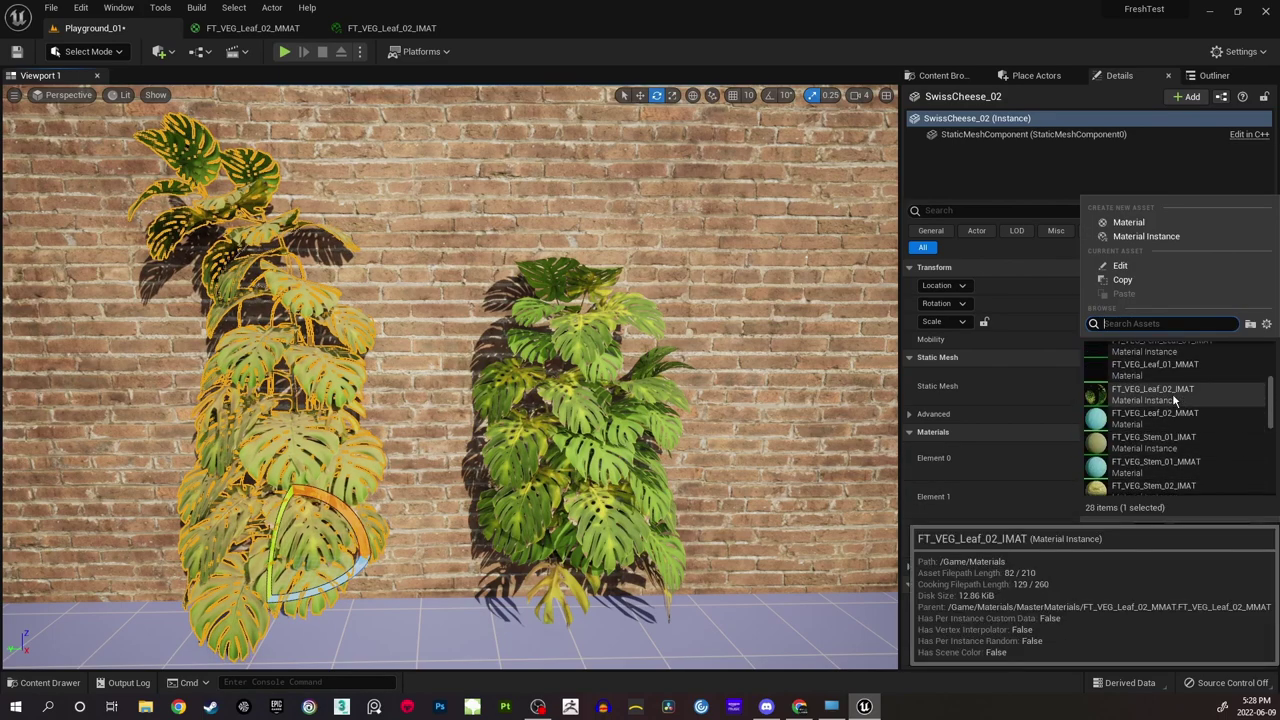
click(1172, 393)
Deselect the plant and examine the new leaf material on both wall plants from several angles and distances.
right_drag(610, 380, 652, 298)
key(Escape)
key(w)
key(d)
key(w)
key(s)
key(a)
key(w)
key(d)
key(d)
key(w)
key(w)
key(w)
key(a)
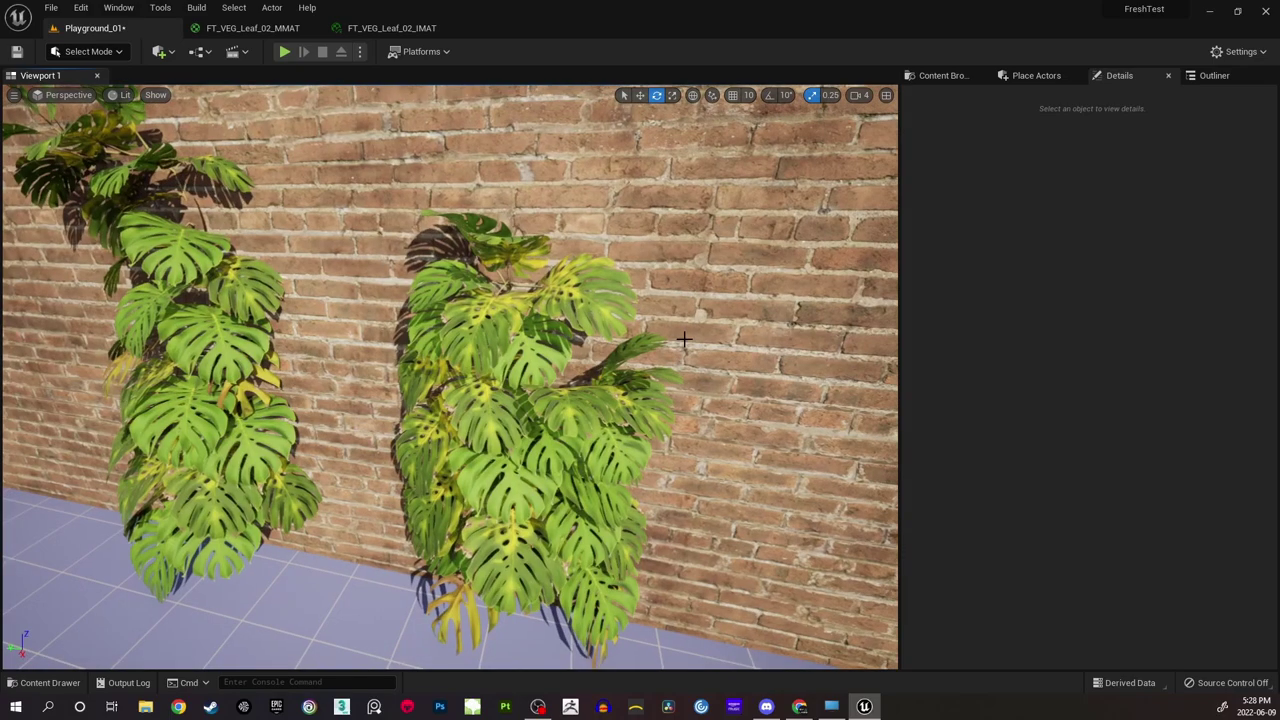
right_drag(684, 339, 456, 378)
key(w)
right_drag(765, 330, 742, 277)
right_drag(512, 360, 528, 340)
key(w)
right_drag(661, 357, 896, 345)
key(w)
right_drag(450, 370, 550, 345)
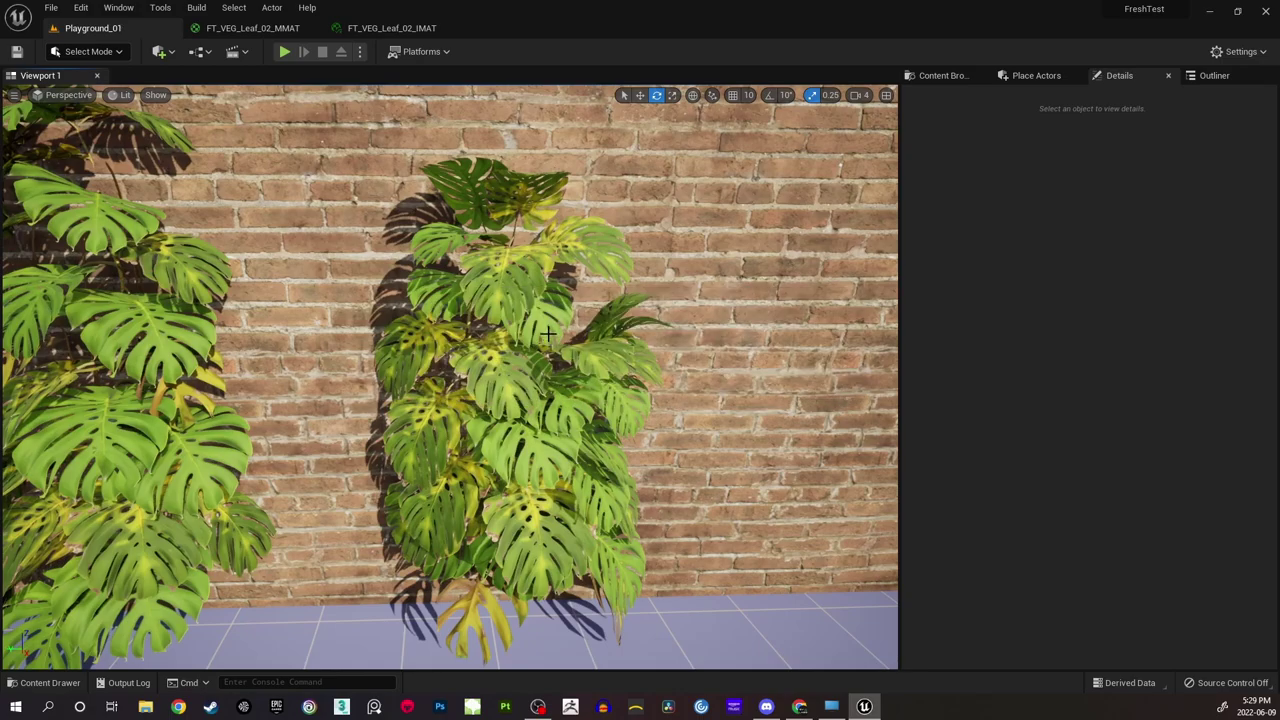
click(941, 76)
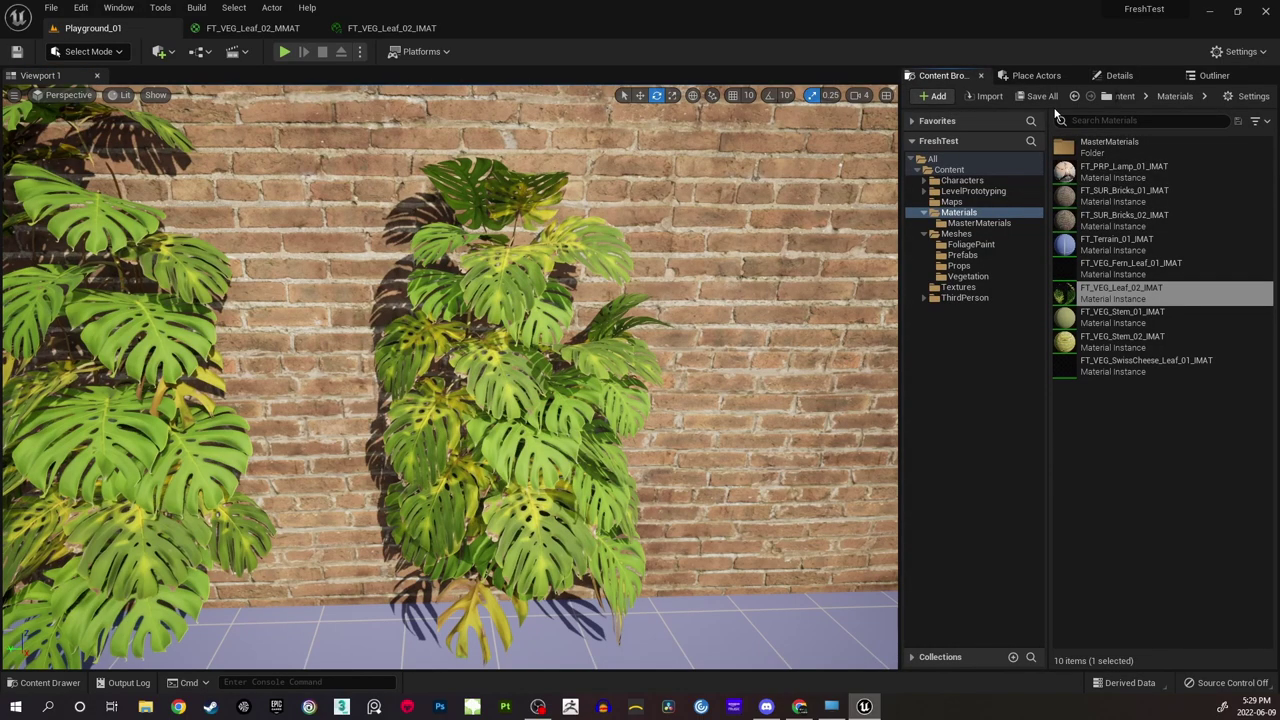
right_drag(620, 385, 560, 350)
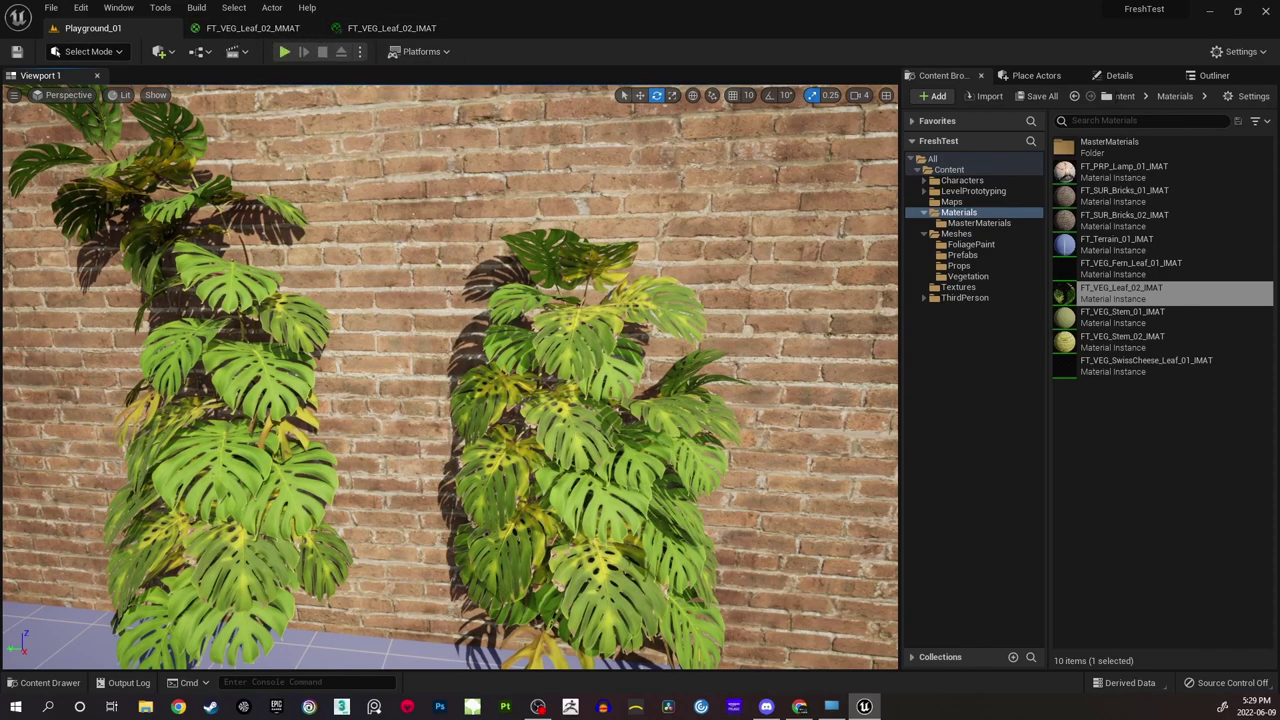
mouse_move(384, 336)
right_down()
mouse_move(430, 338)
mouse_move(400, 352)
mouse_move(384, 336)
right_up()
In the FT_VEG_Leaf_02_MMAT graph, add a PixelNormalWS node in the empty area above the Albedo texture.
click(280, 33)
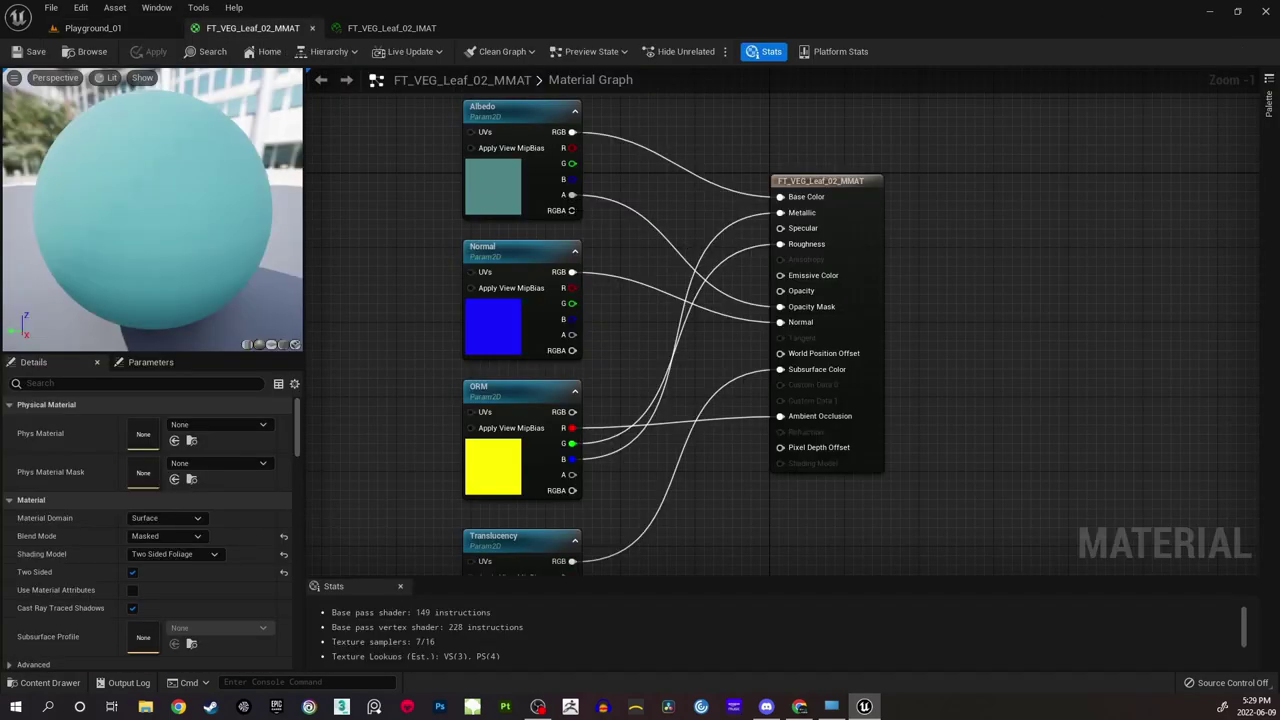
right_drag(450, 220, 593, 291)
scroll(616, 278, down, 1)
scroll(610, 287, up, 1)
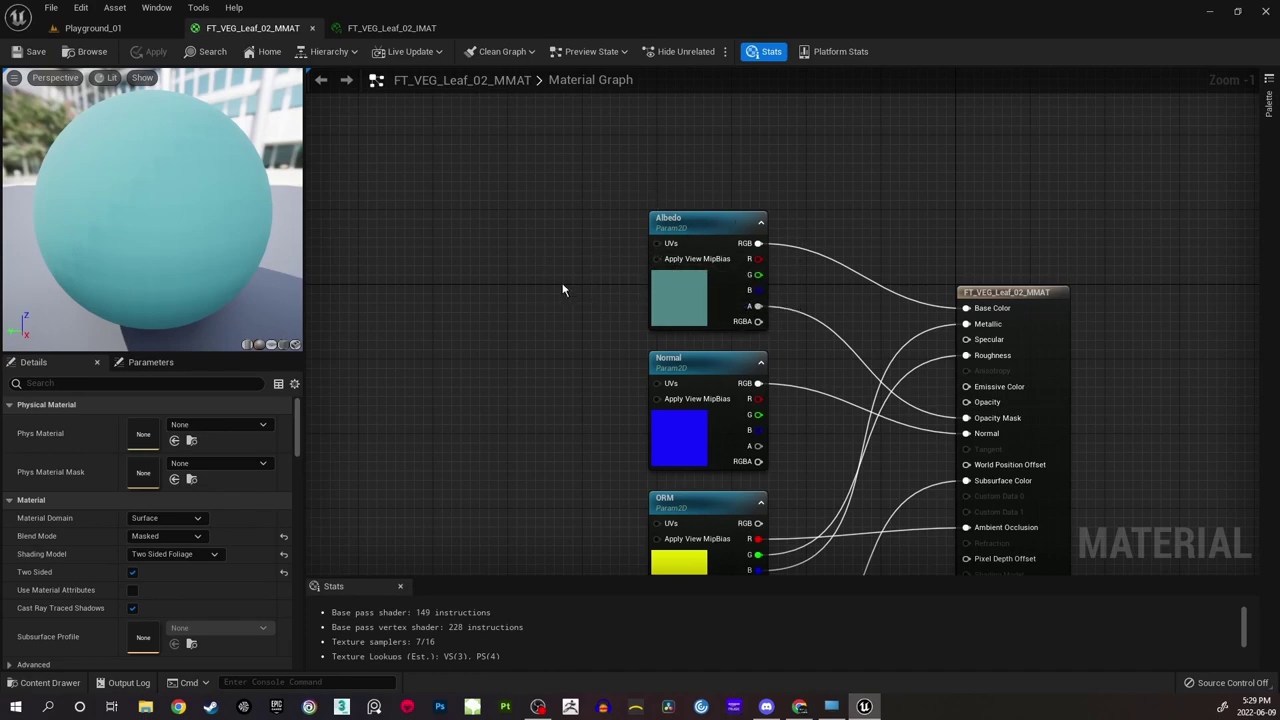
right_drag(563, 289, 600, 277)
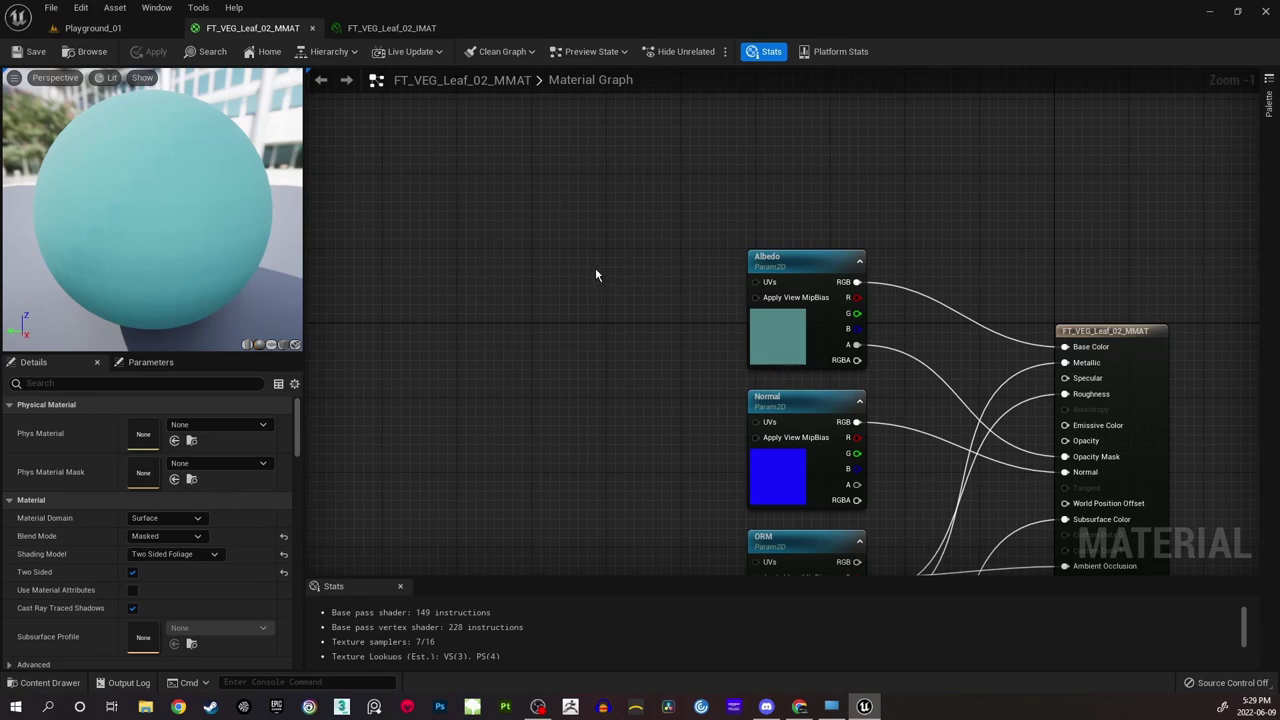
right_drag(600, 238, 651, 257)
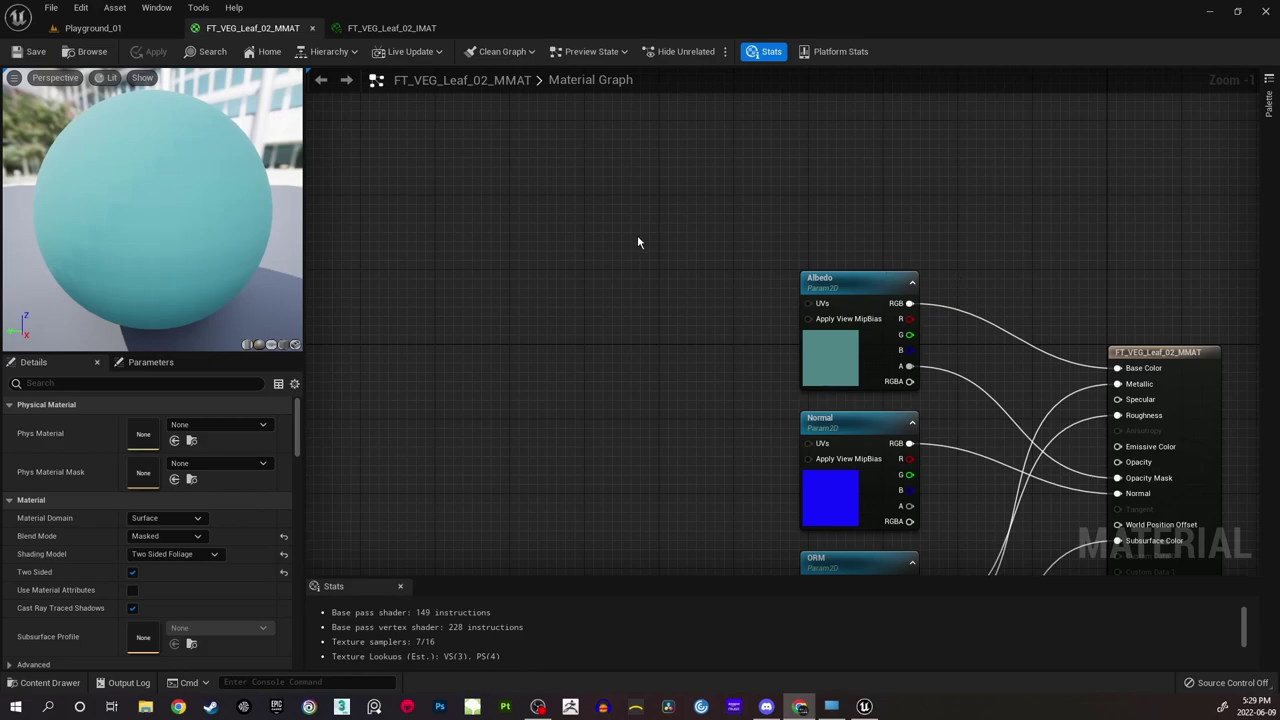
right_drag(637, 218, 666, 271)
right_drag(574, 189, 633, 267)
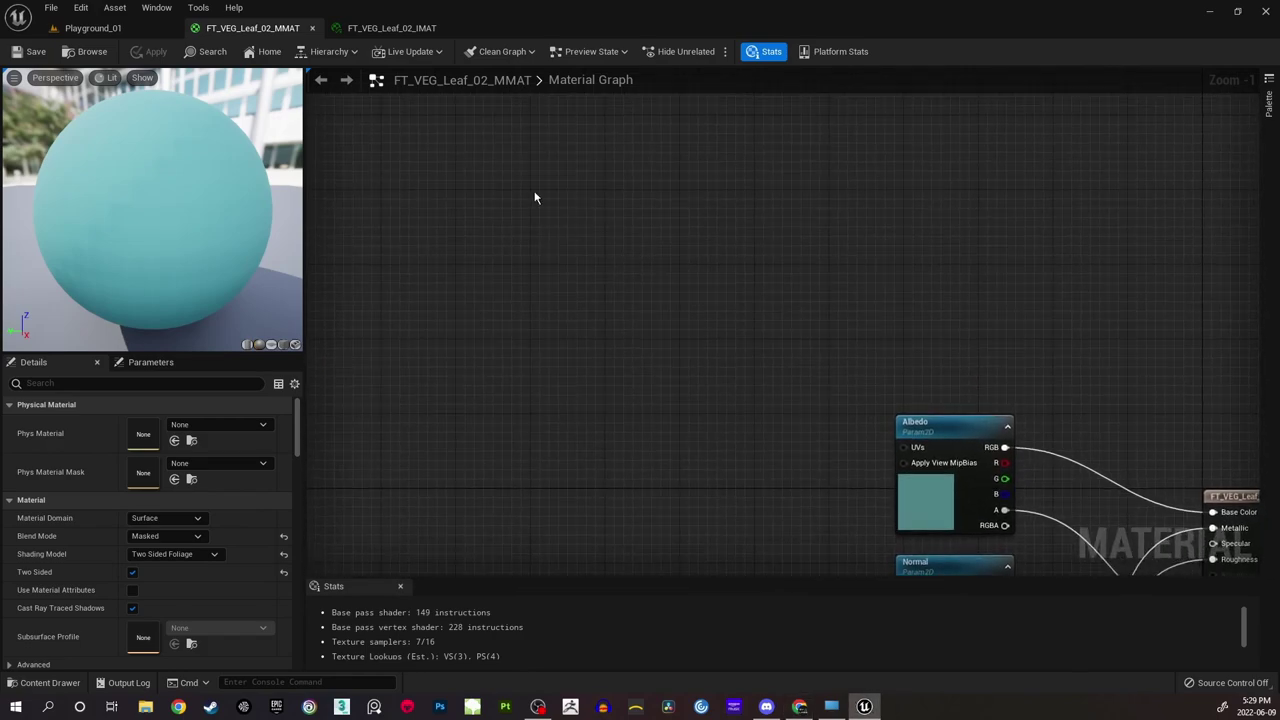
right_click(534, 173)
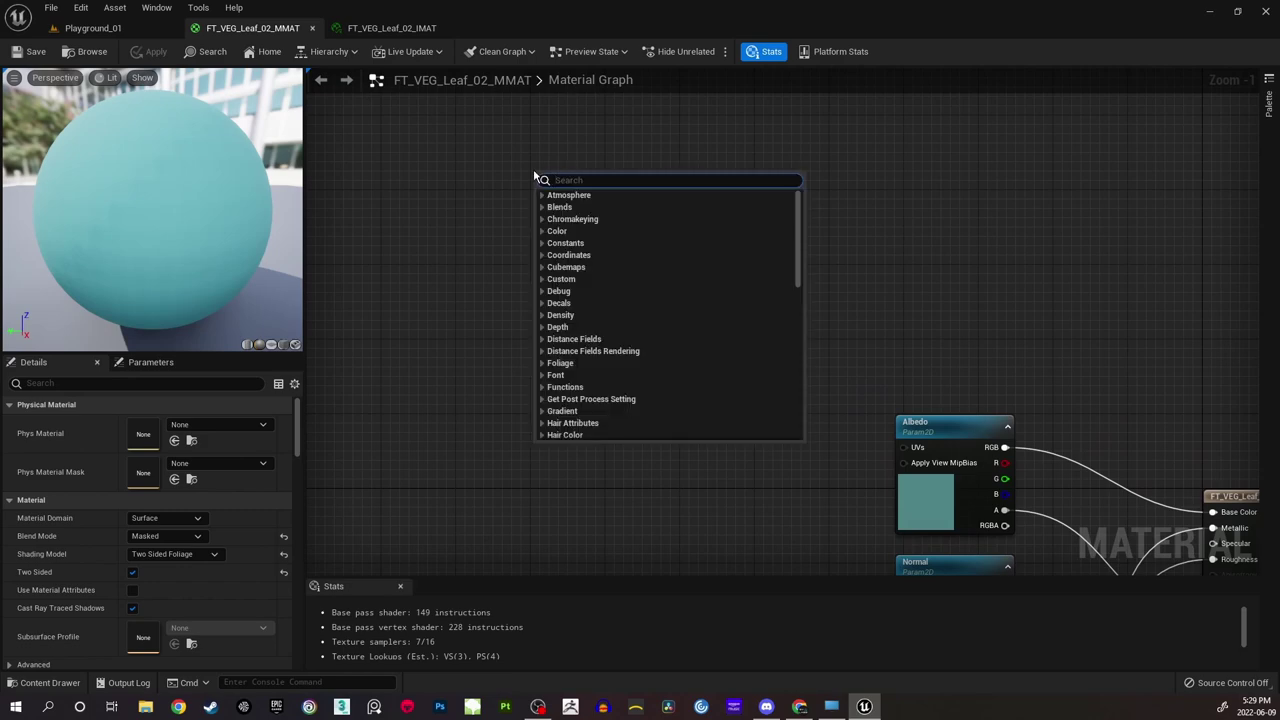
text(pixel)
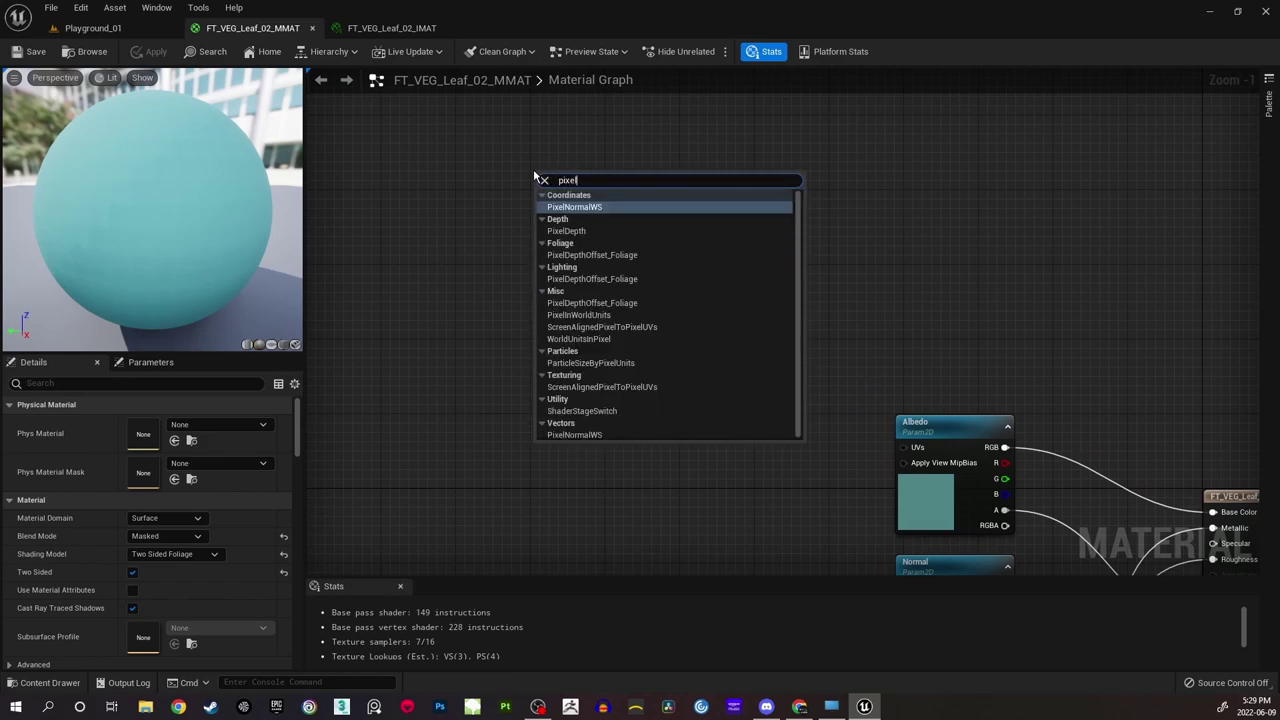
click(576, 208)
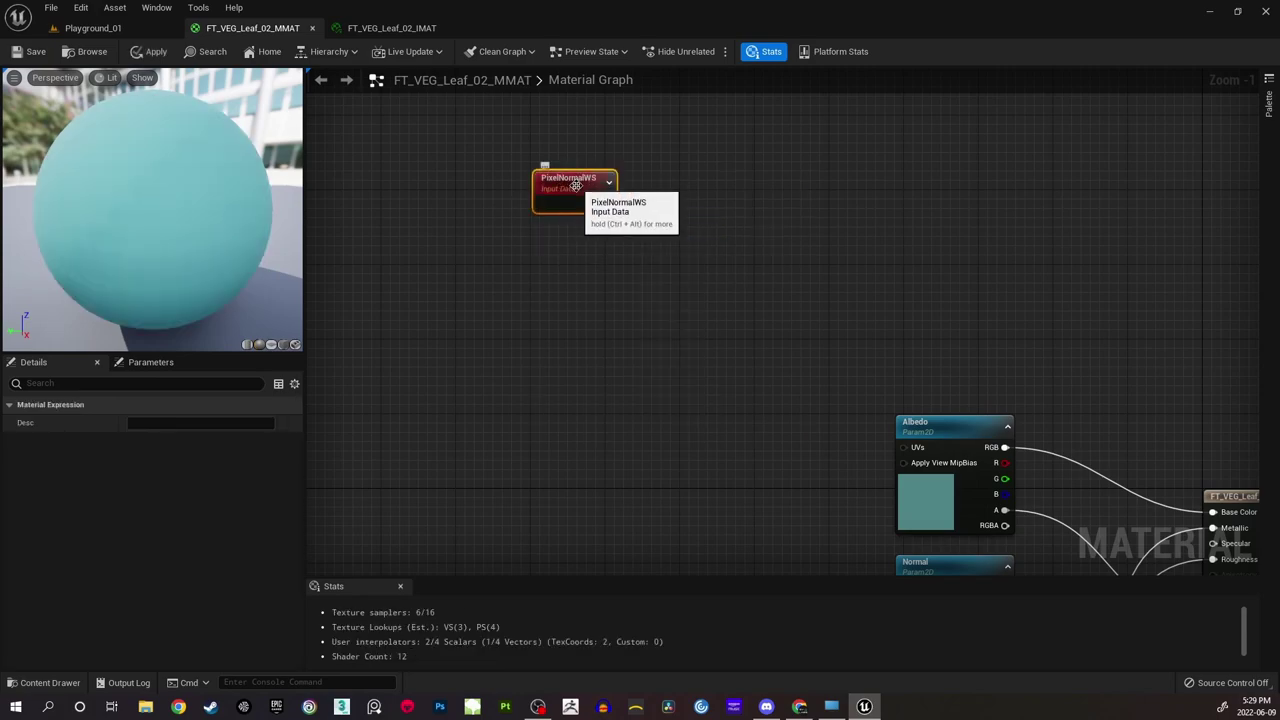
Examine the upward- and sideways-facing surfaces of the preview sphere relative to the world axes.
key(ctrl+alt)
drag(170, 240, 220, 238)
drag(98, 122, 81, 121)
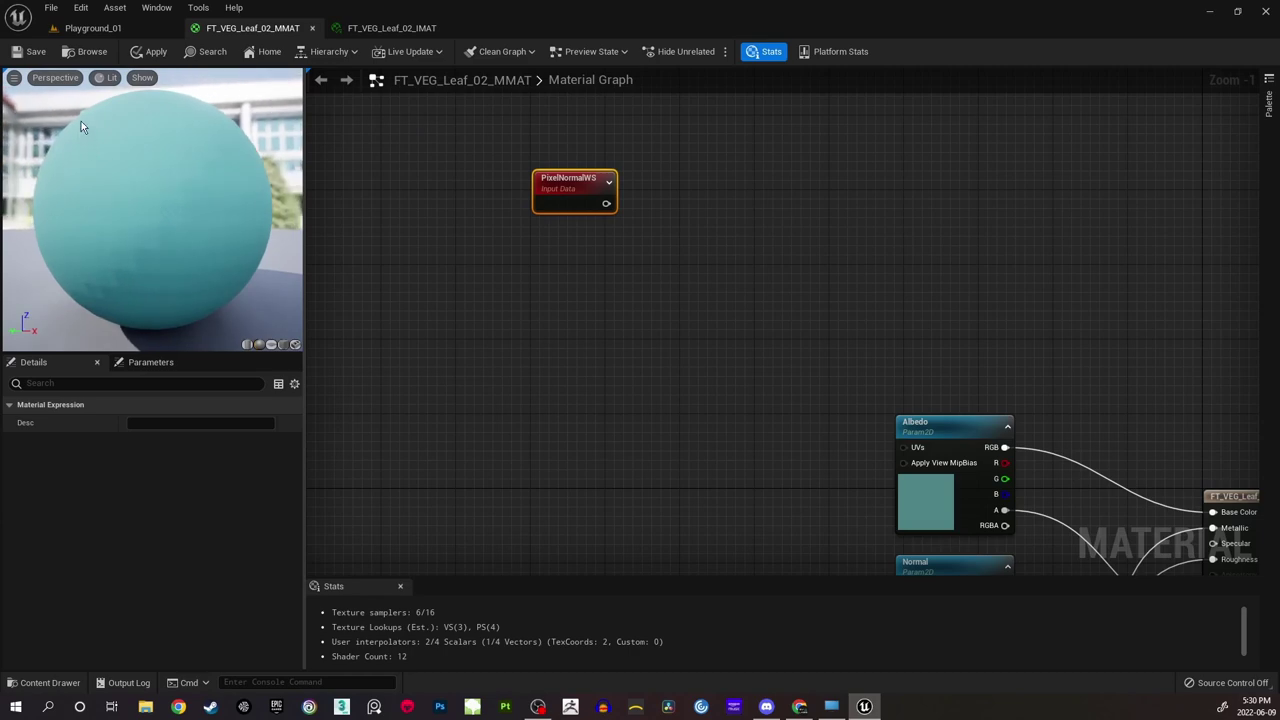
drag(203, 246, 257, 246)
drag(134, 176, 84, 176)
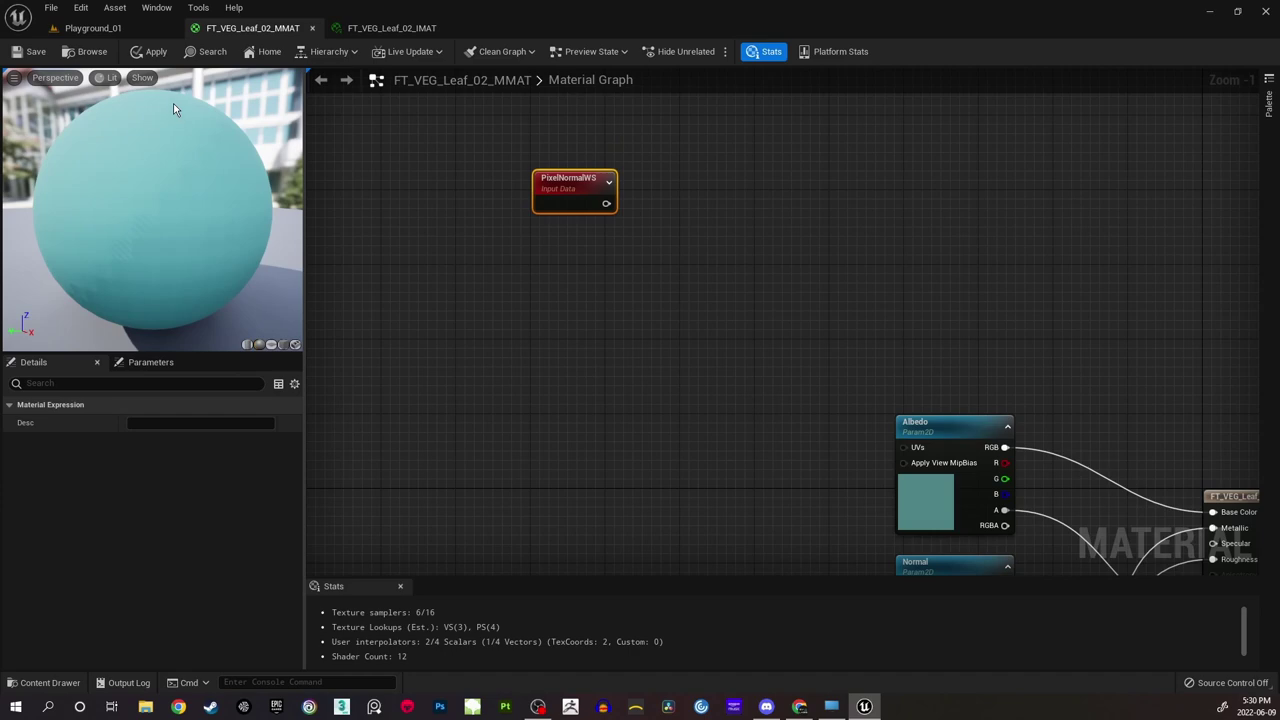
drag(170, 88, 181, 258)
drag(151, 187, 153, 205)
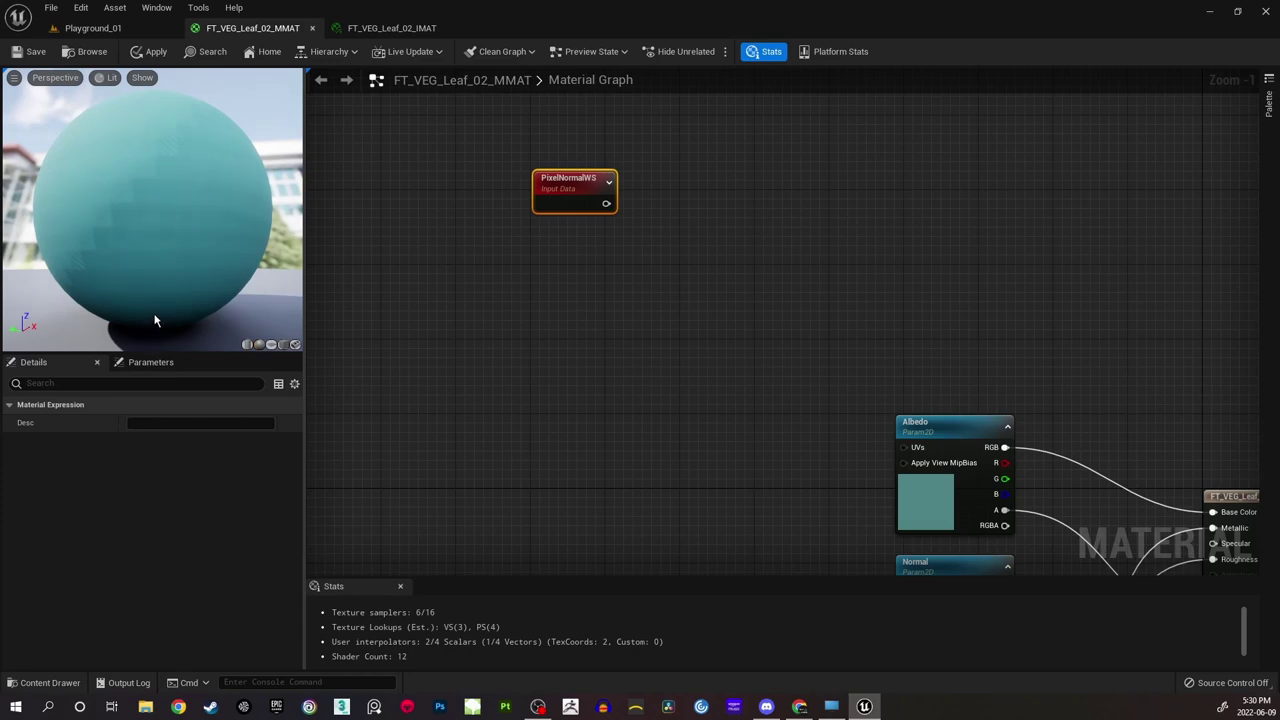
drag(198, 245, 268, 204)
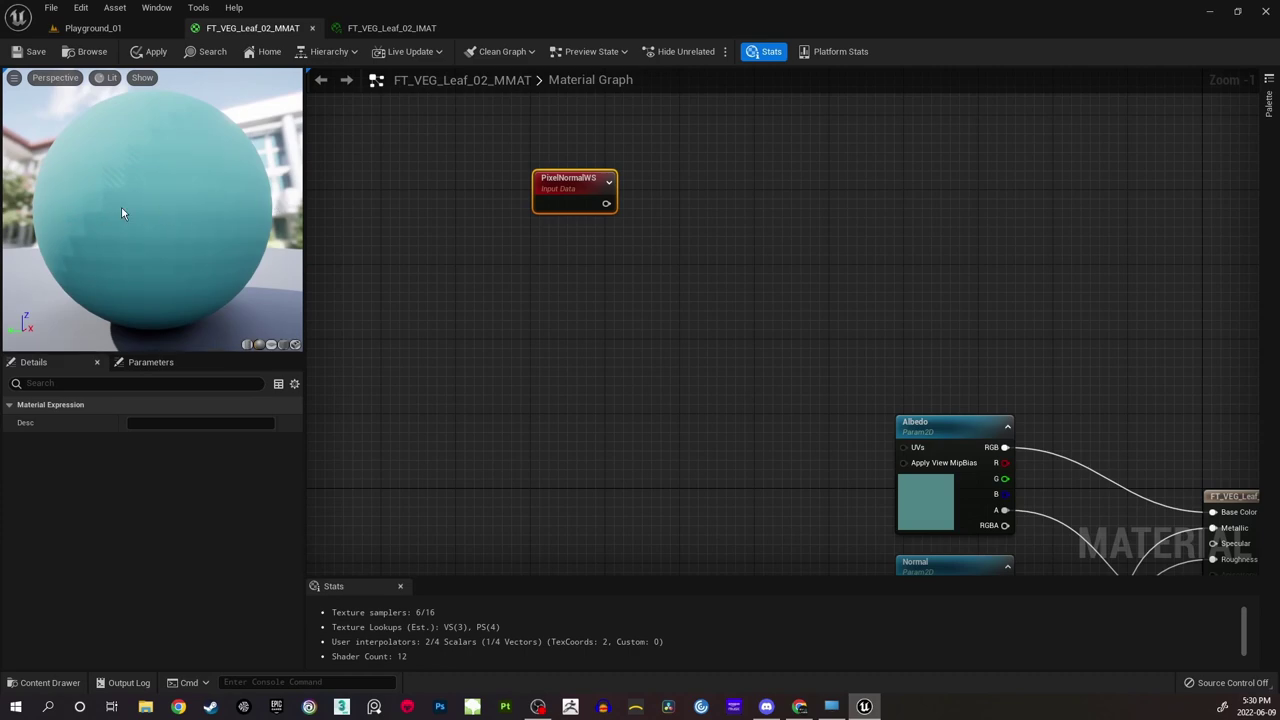
drag(169, 200, 183, 200)
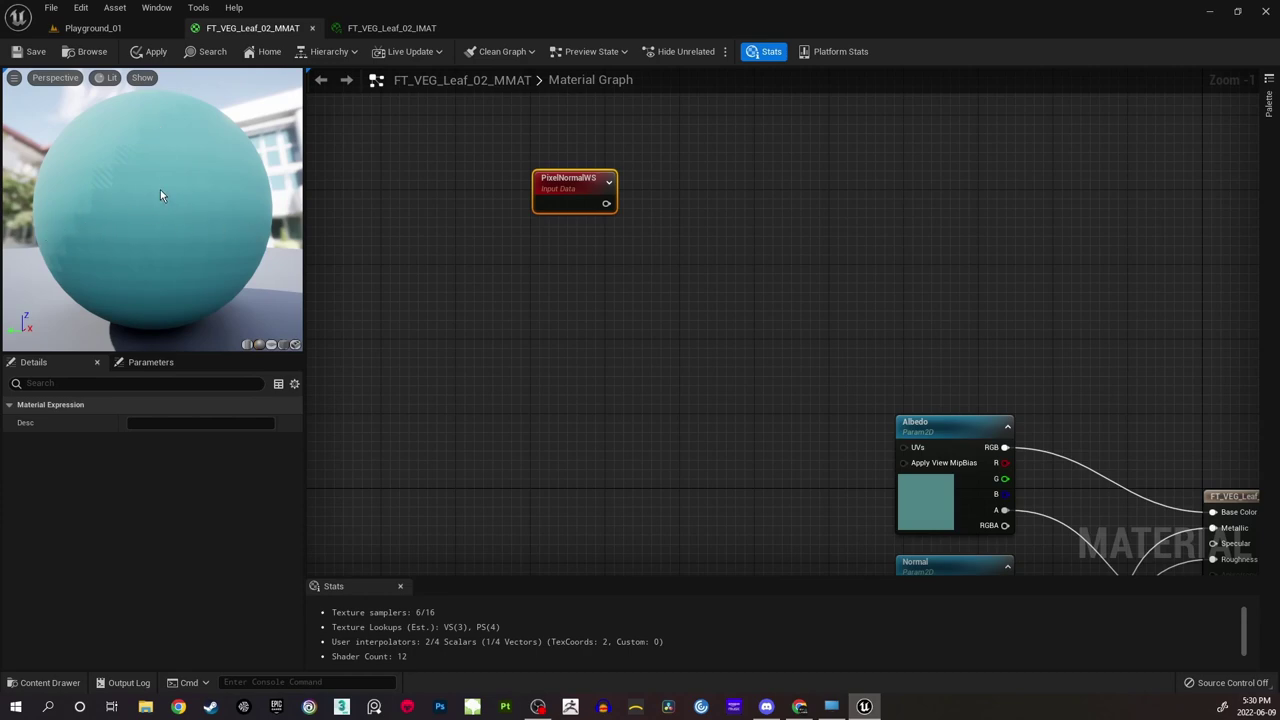
mouse_move(160, 195)
mouse_down()
mouse_move(215, 180)
mouse_move(155, 170)
mouse_up()
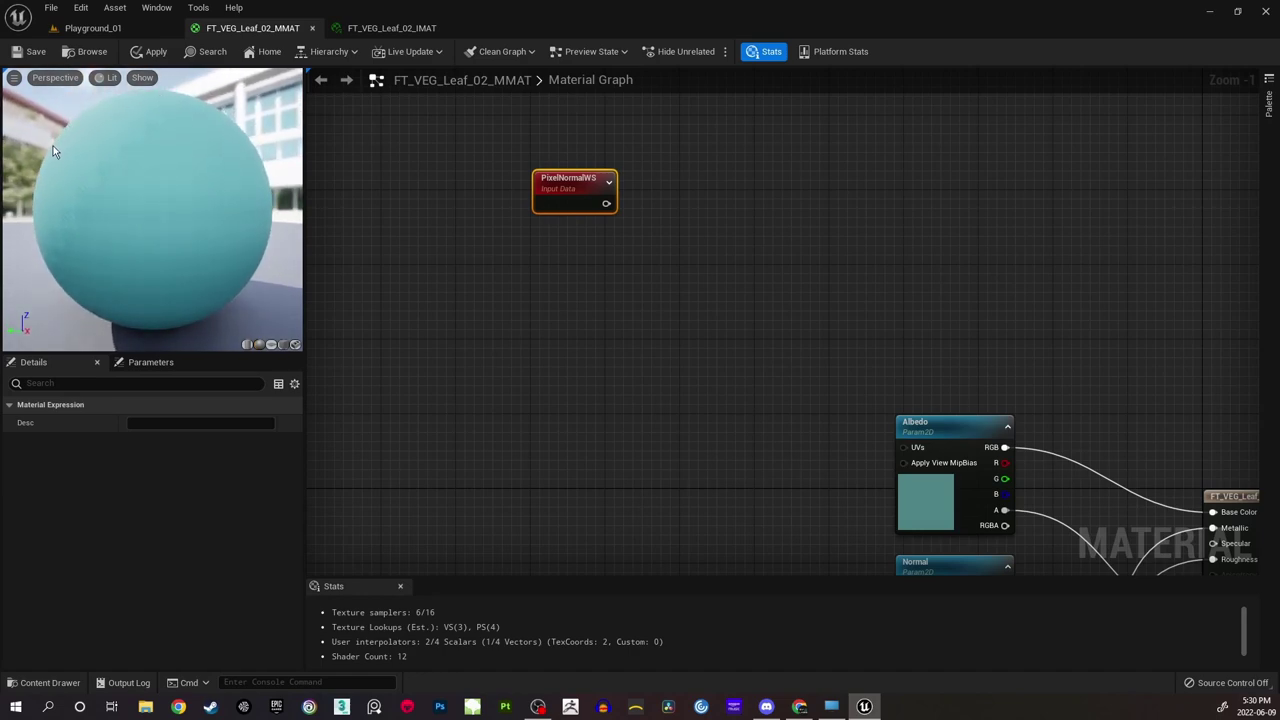
drag(55, 195, 221, 220)
Add a Constant3Vector node and place it just below the PixelNormalWS node.
right_drag(600, 206, 547, 270)
scroll(569, 250, up, 1)
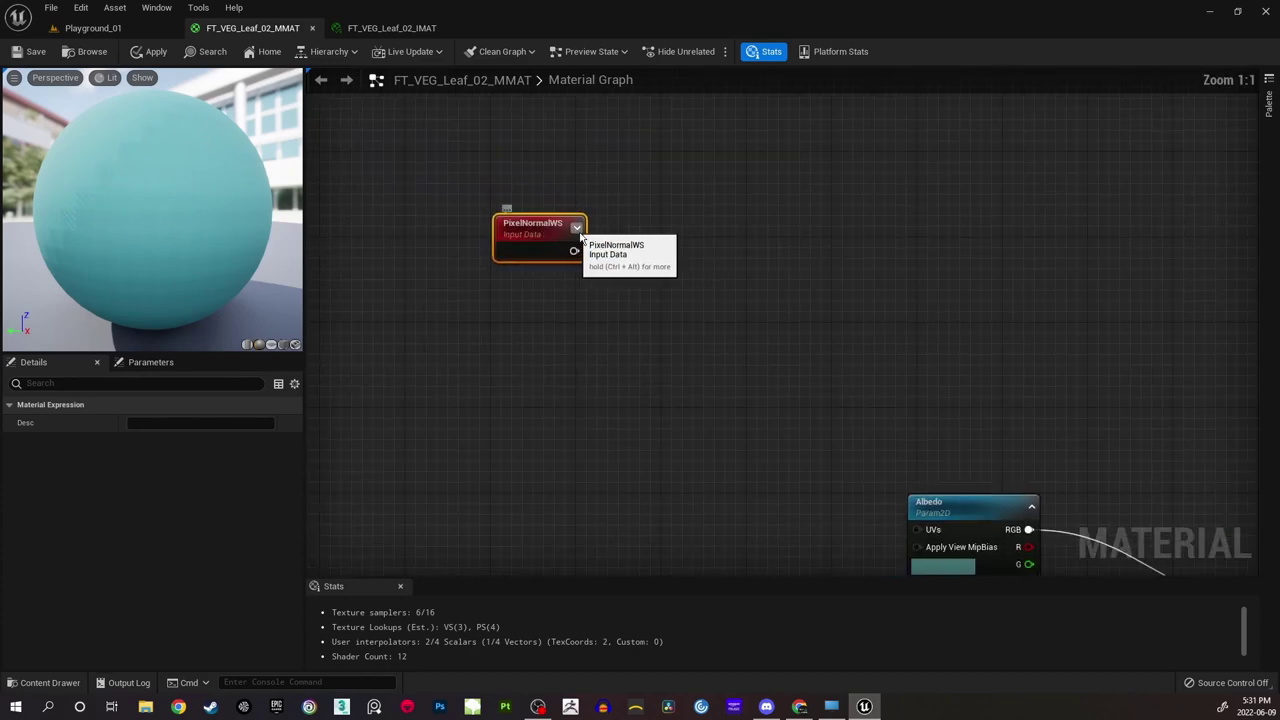
right_drag(660, 241, 617, 220)
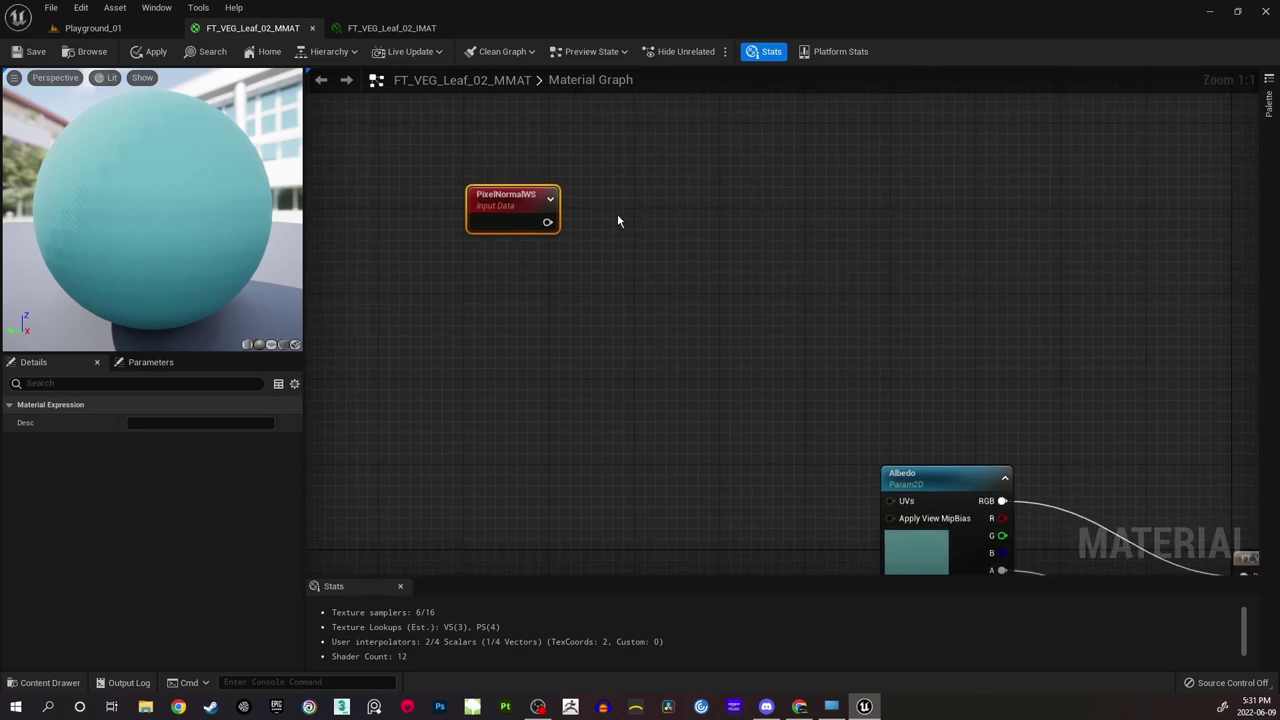
right_drag(590, 266, 579, 244)
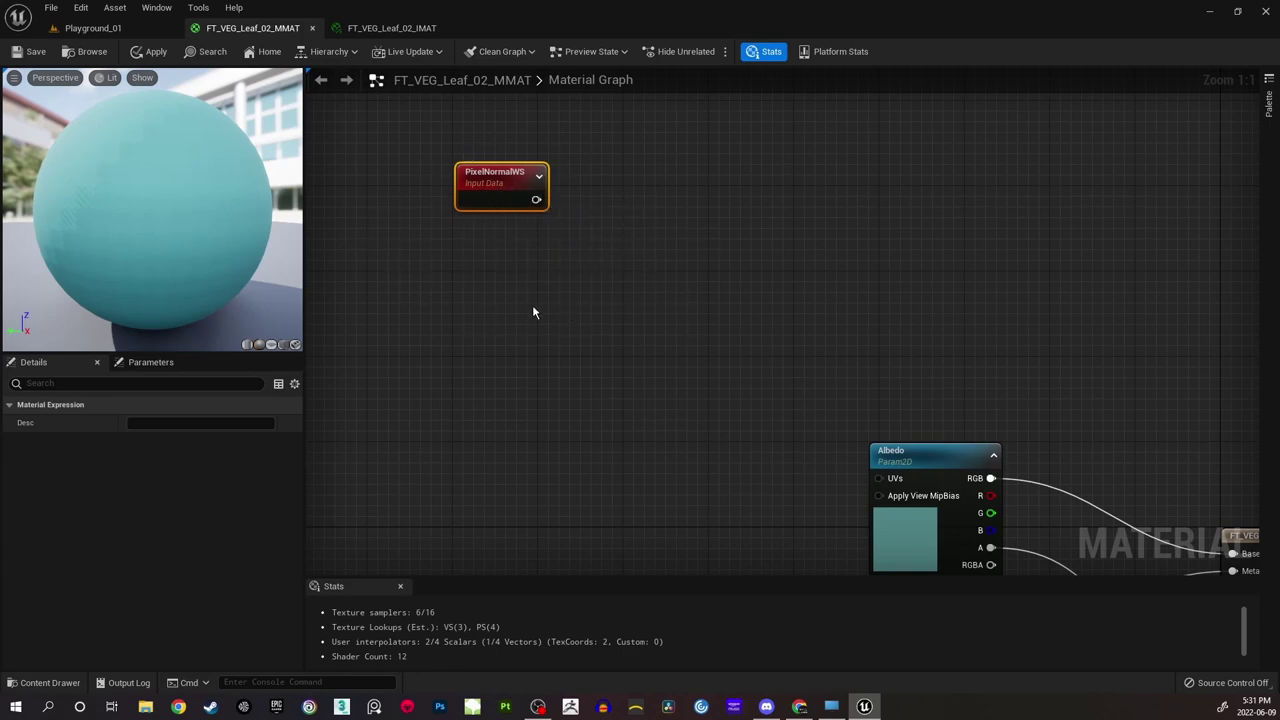
right_drag(543, 250, 536, 250)
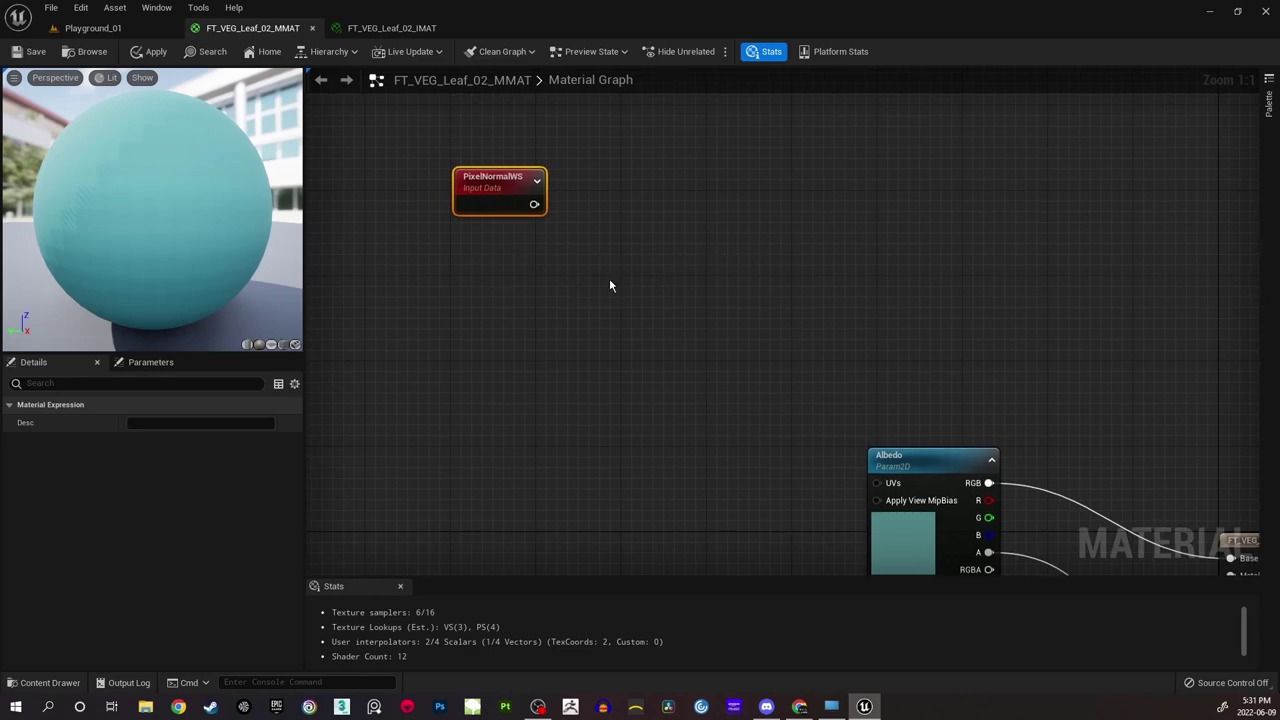
click(517, 268)
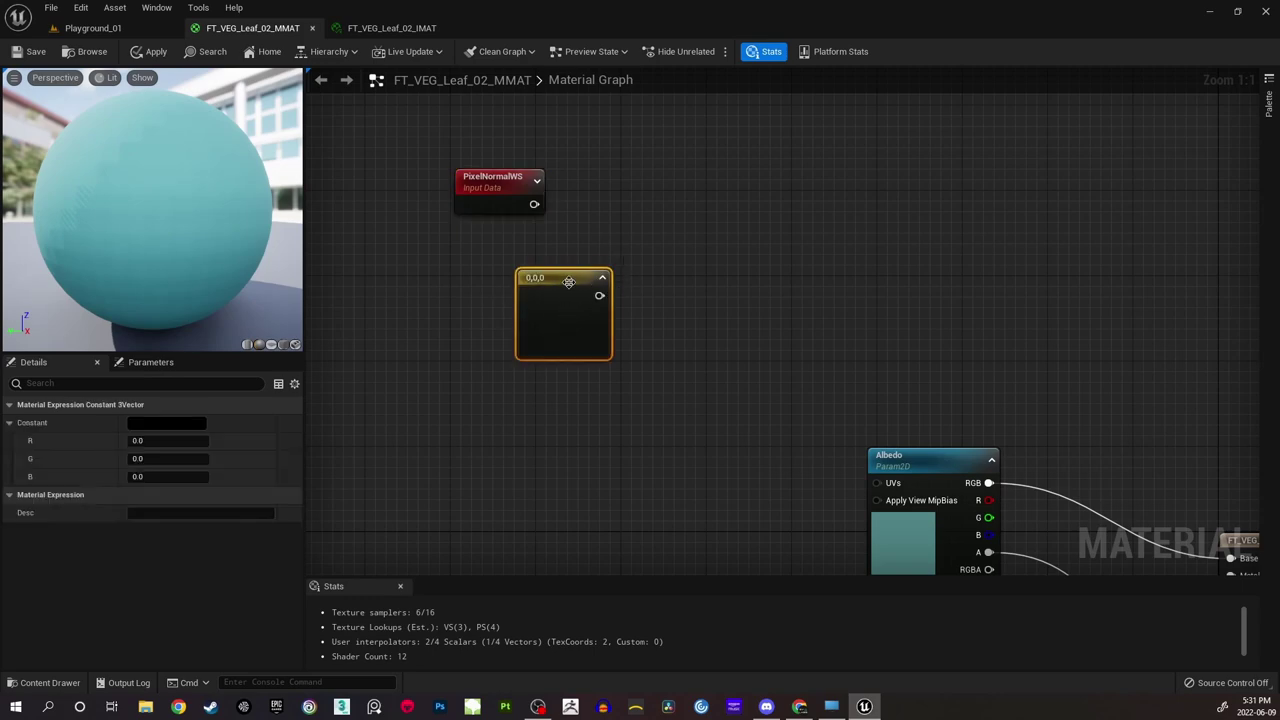
drag(557, 276, 523, 273)
click(640, 251)
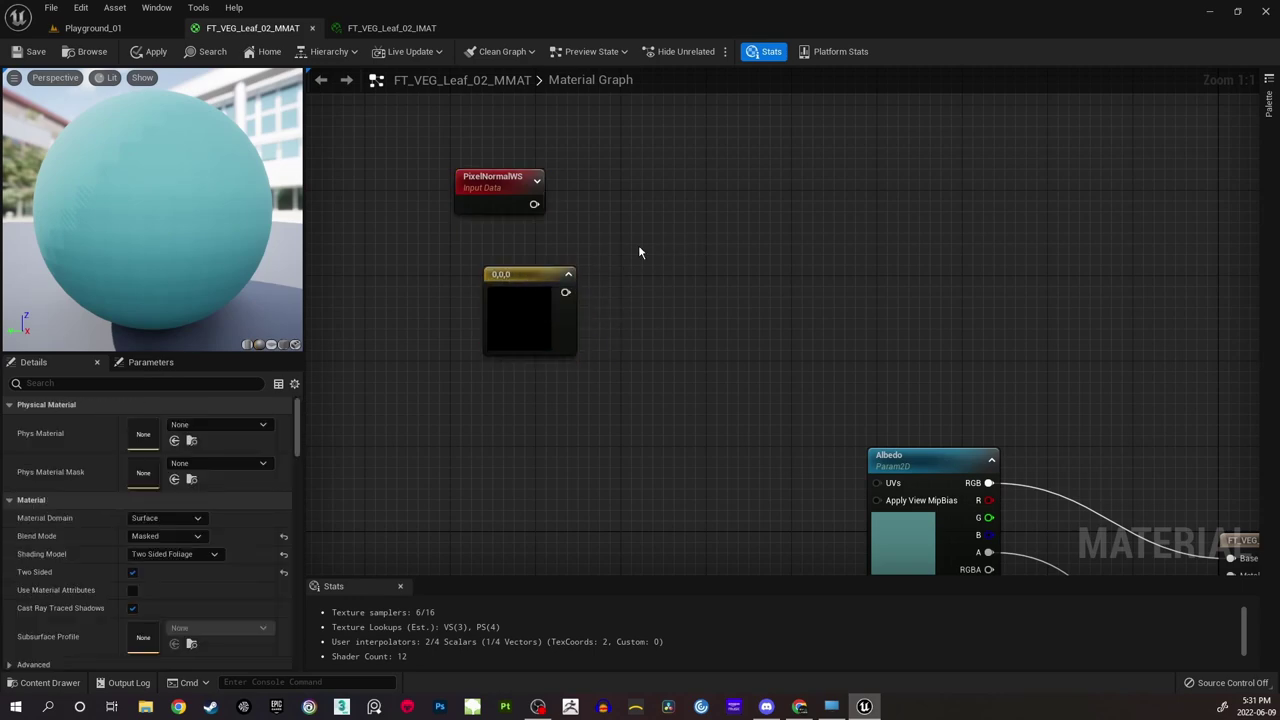
right_click(640, 252)
text(constanc)
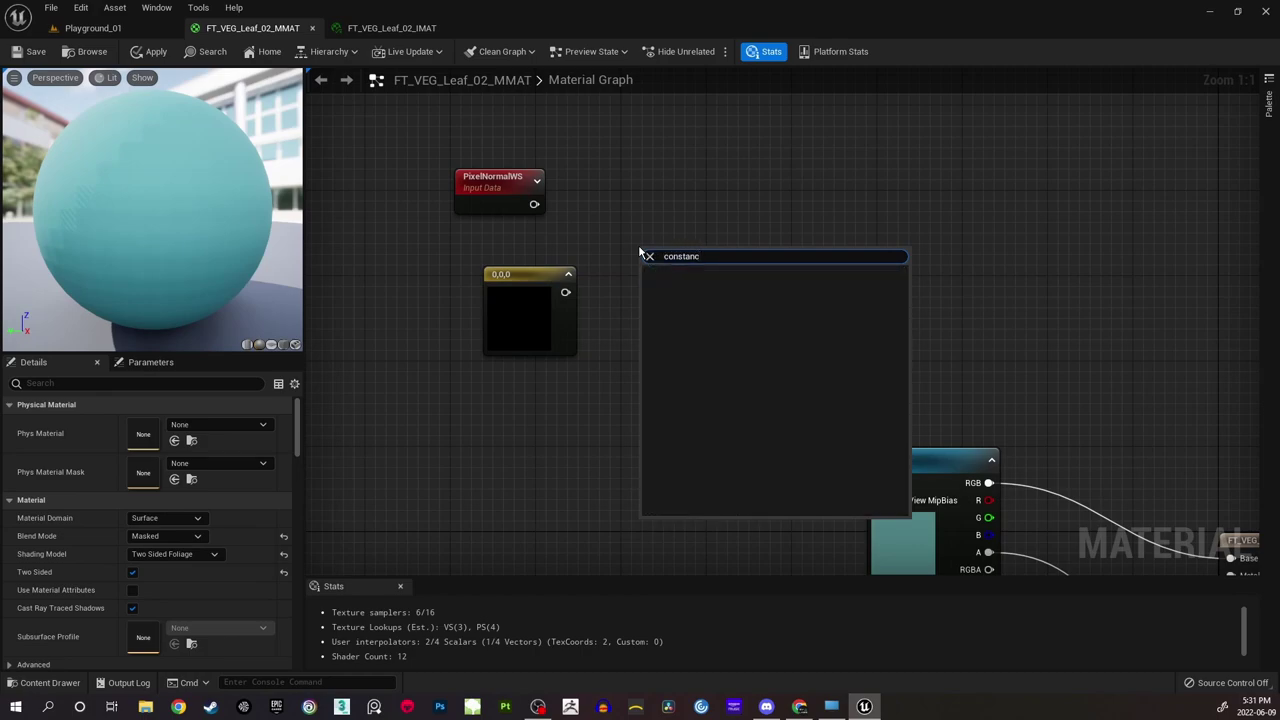
key(BackSpace)
text(tant)
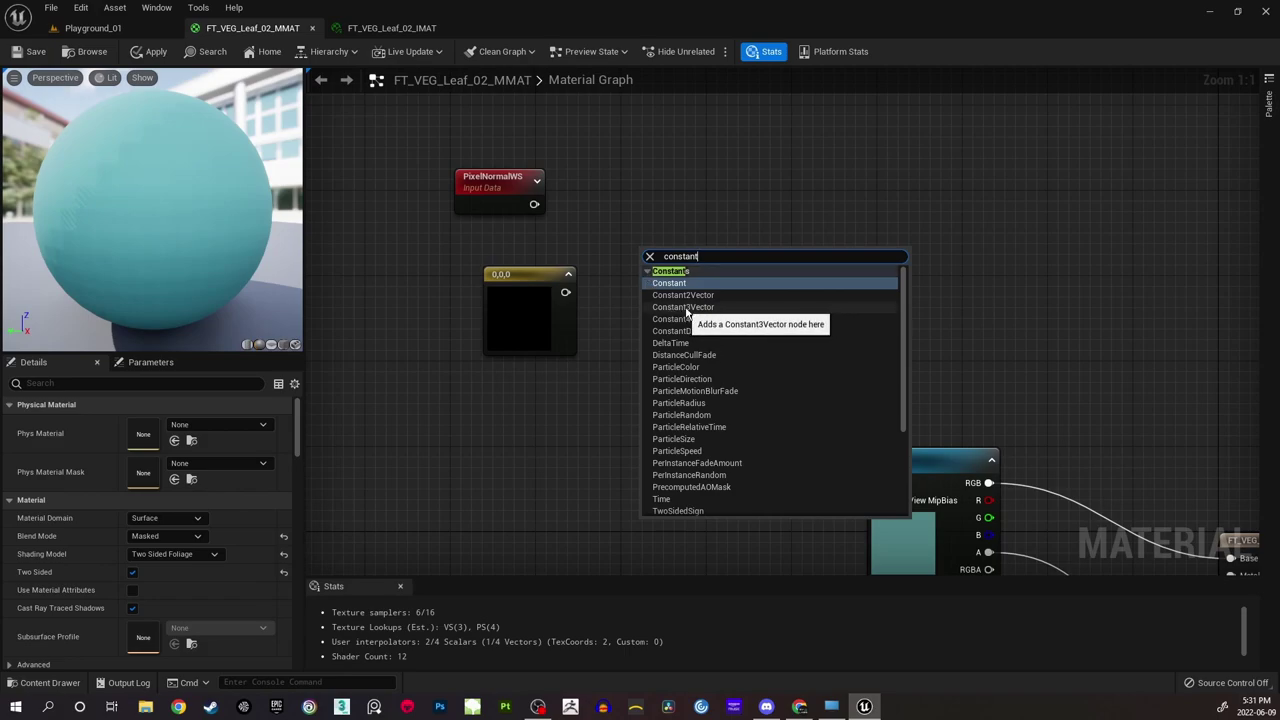
click(580, 420)
Select the Constant3Vector node and line it up directly beneath the PixelNormalWS node.
click(530, 278)
drag(530, 278, 509, 277)
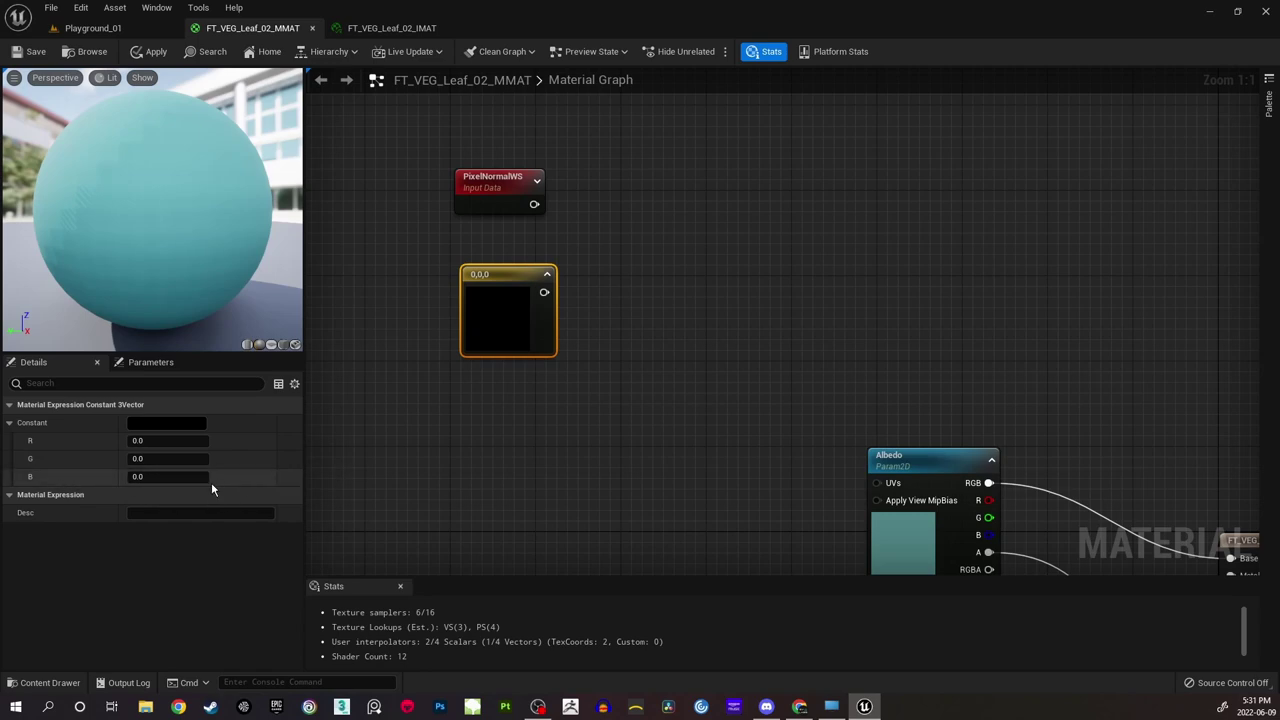
Set the Constant3Vector's B component to 1 and align the node closely beneath the PixelNormalWS node.
click(152, 478)
text(1)
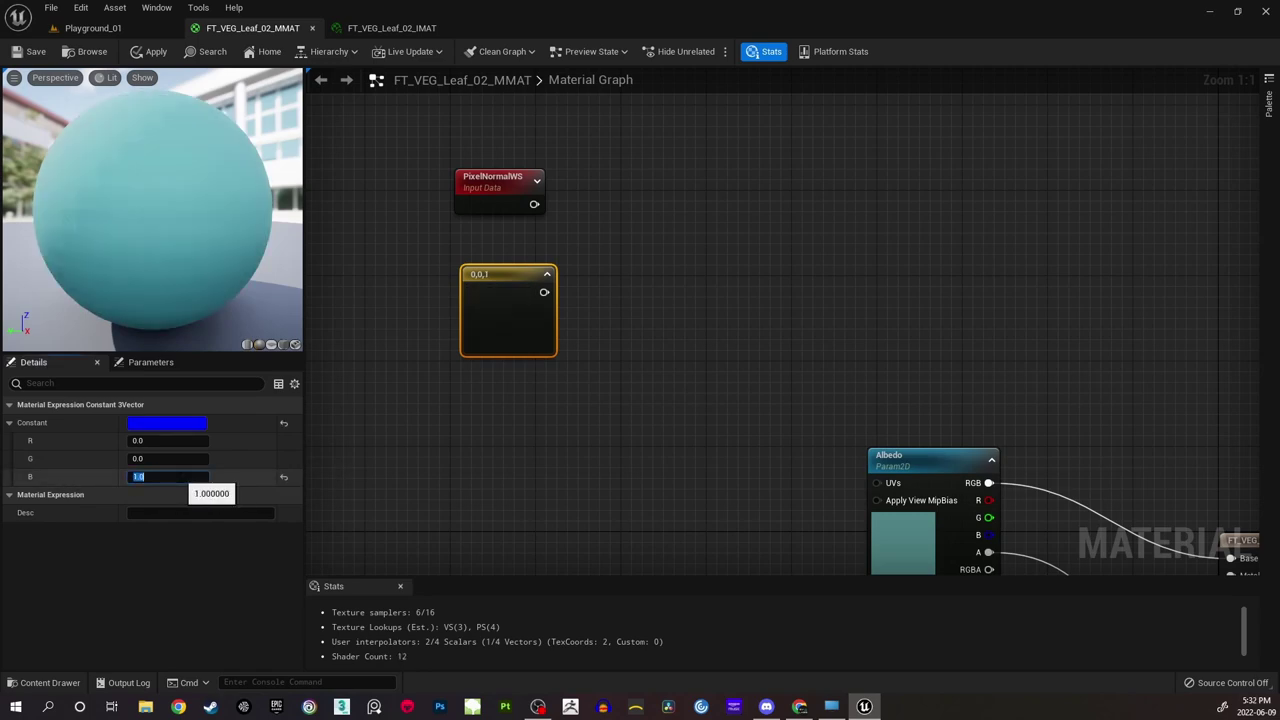
key(Return)
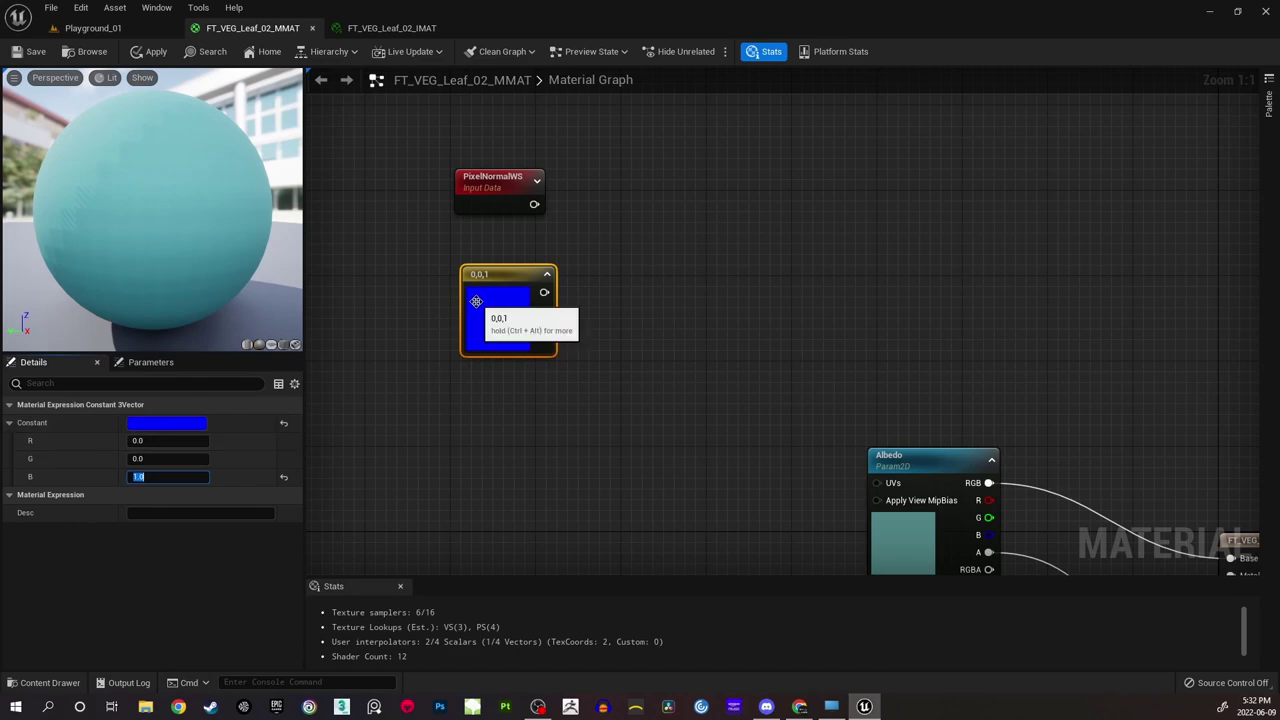
drag(517, 278, 507, 257)
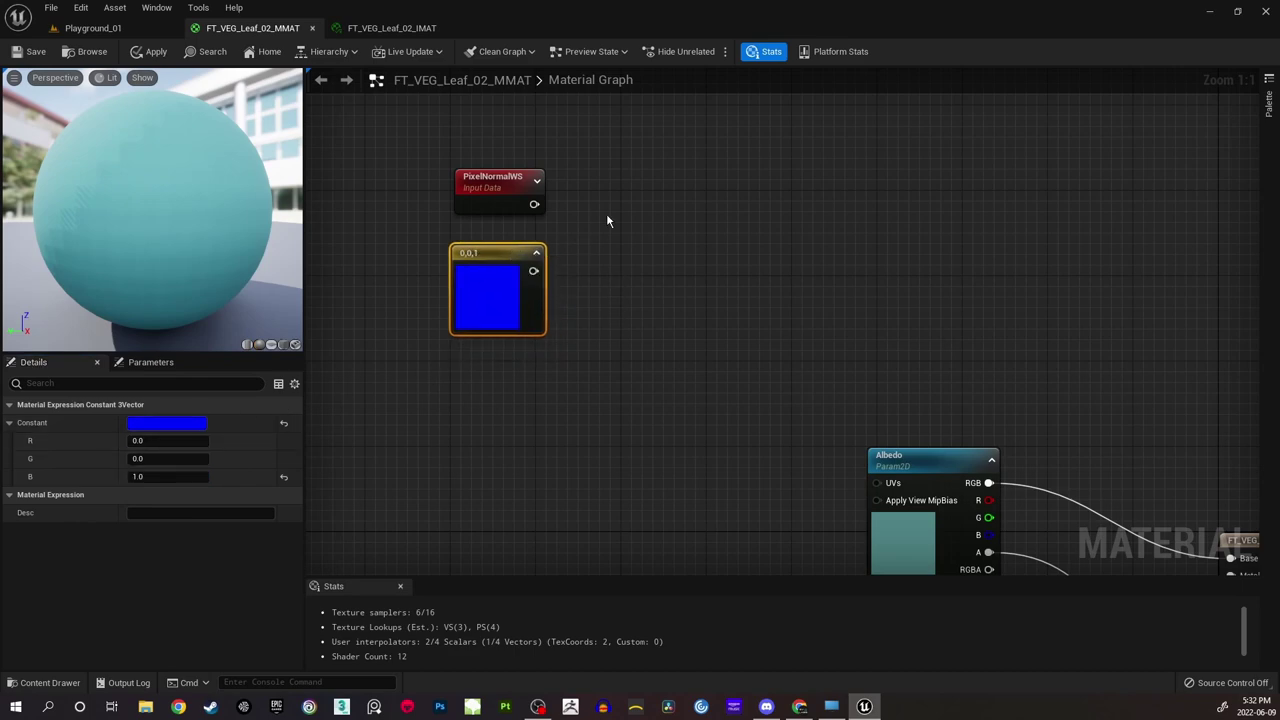
Add a Multiply node and connect PixelNormalWS to its A input and the 0,0,1 constant vector to its B input.
right_drag(606, 213, 569, 257)
click(522, 271)
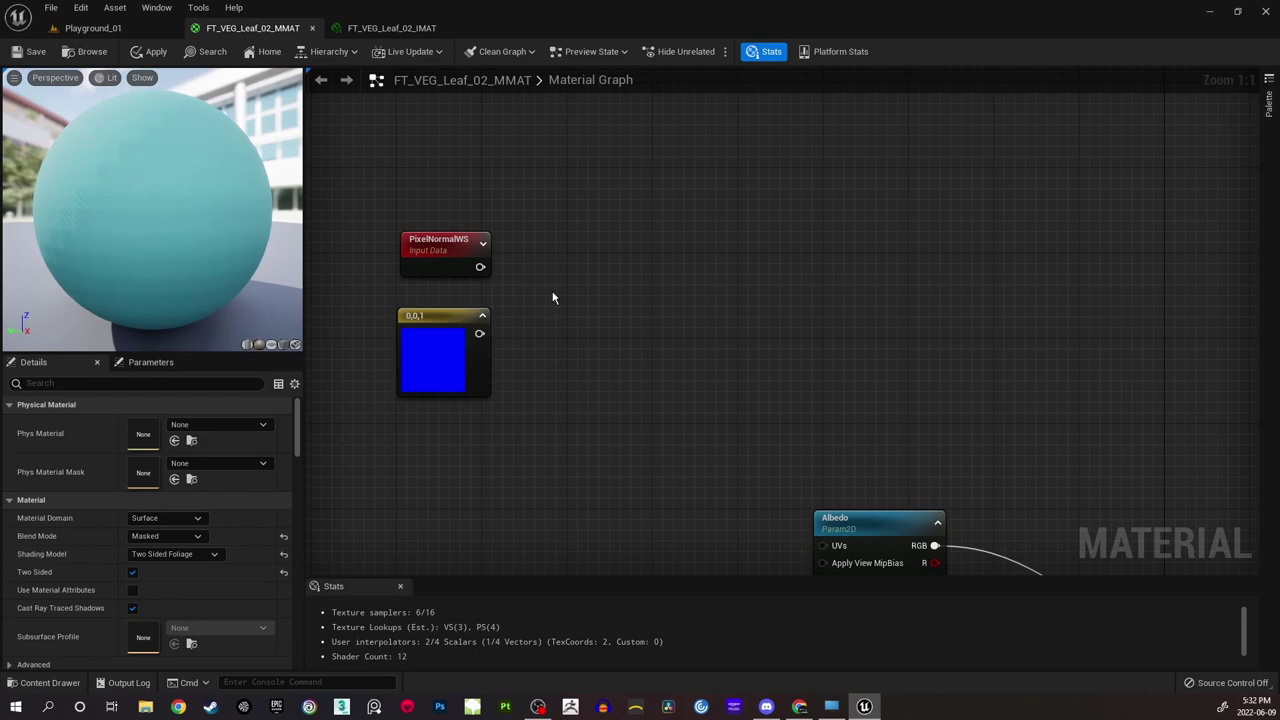
click(553, 297)
click(523, 286)
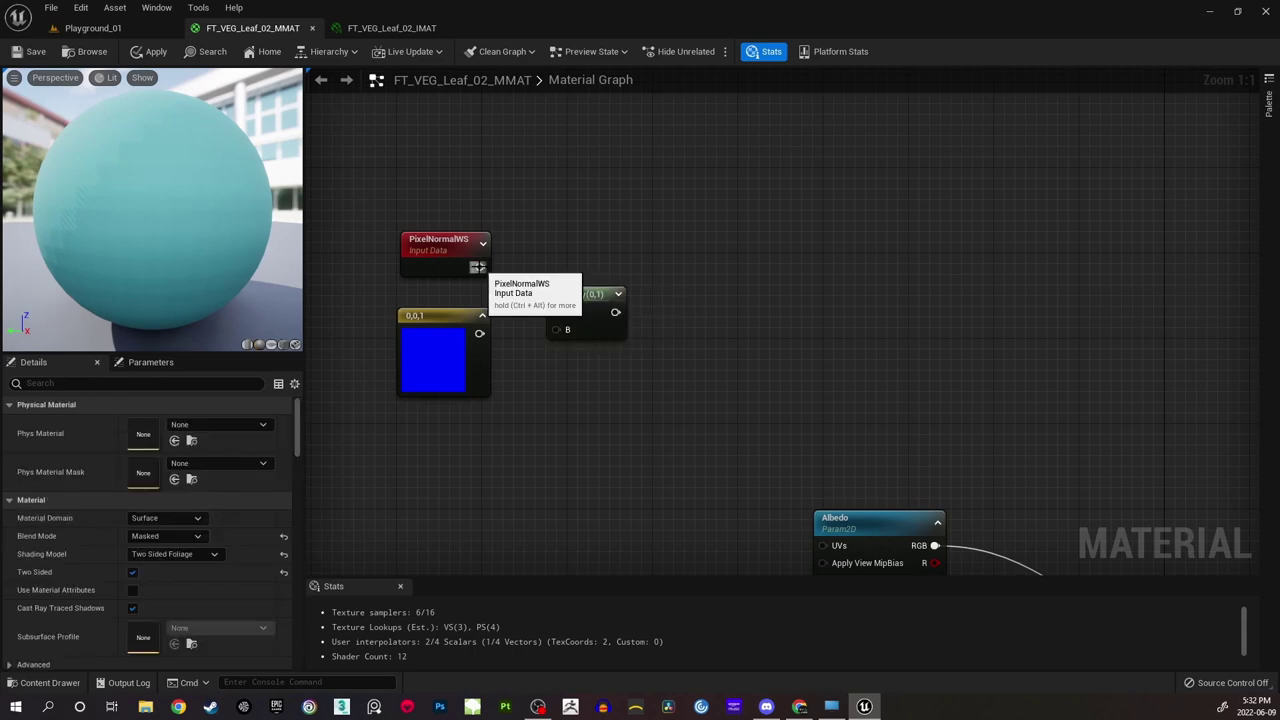
drag(479, 267, 557, 313)
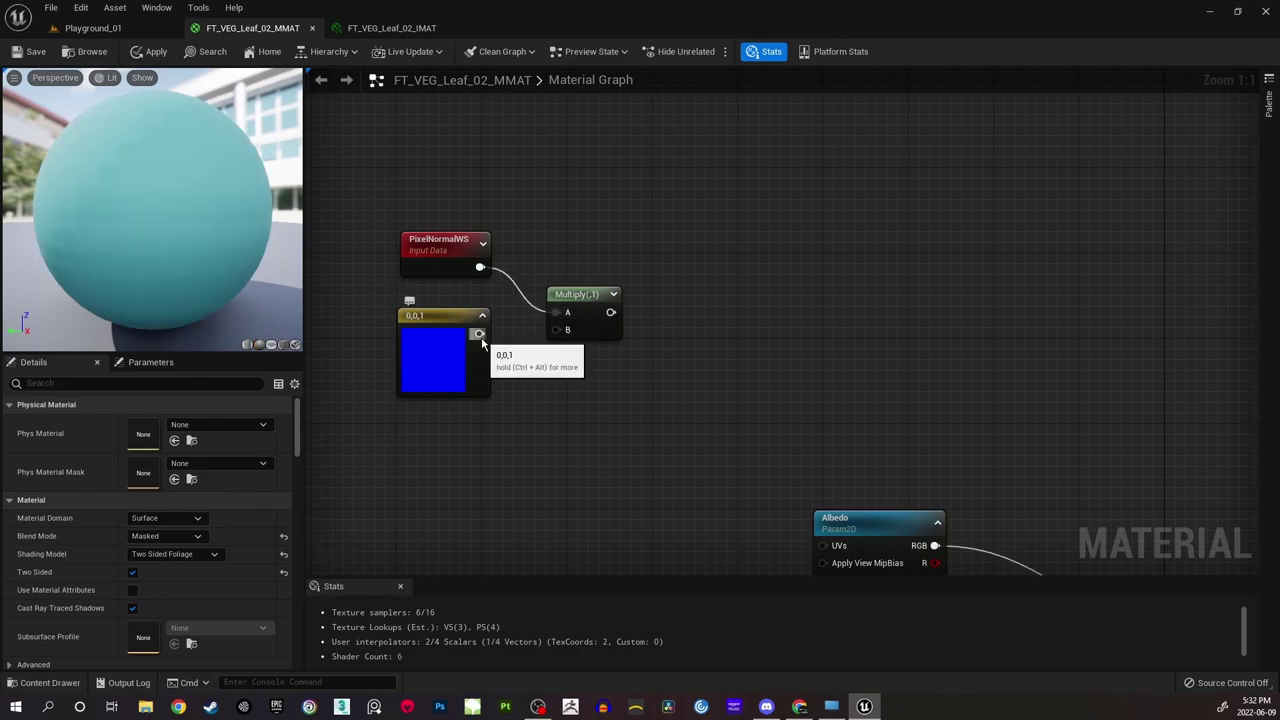
drag(481, 340, 566, 285)
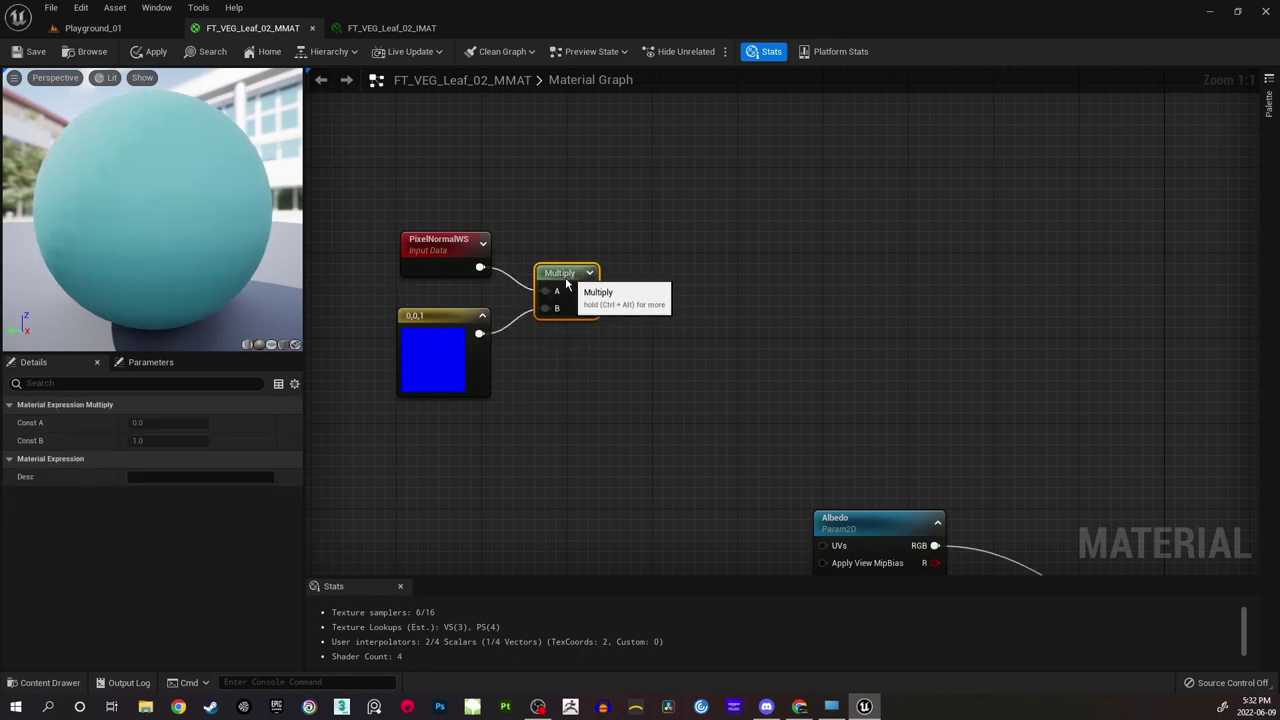
click(565, 260)
right_drag(537, 344, 579, 342)
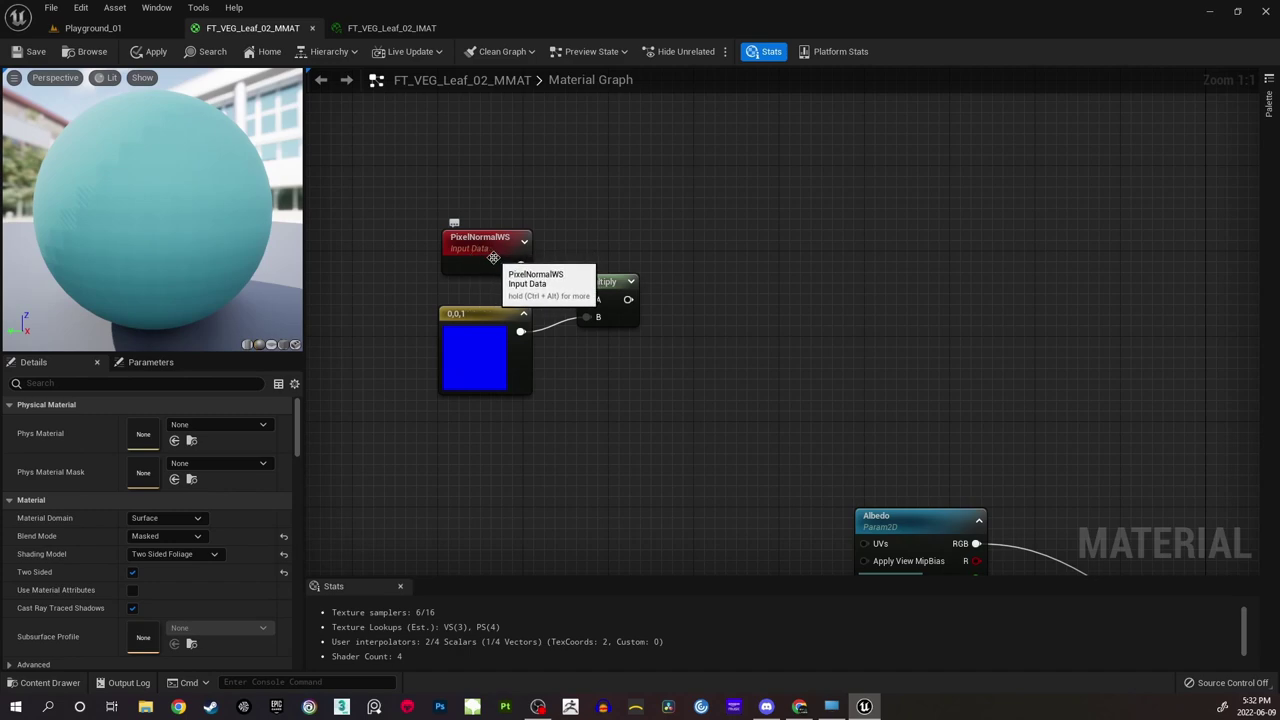
drag(521, 265, 622, 316)
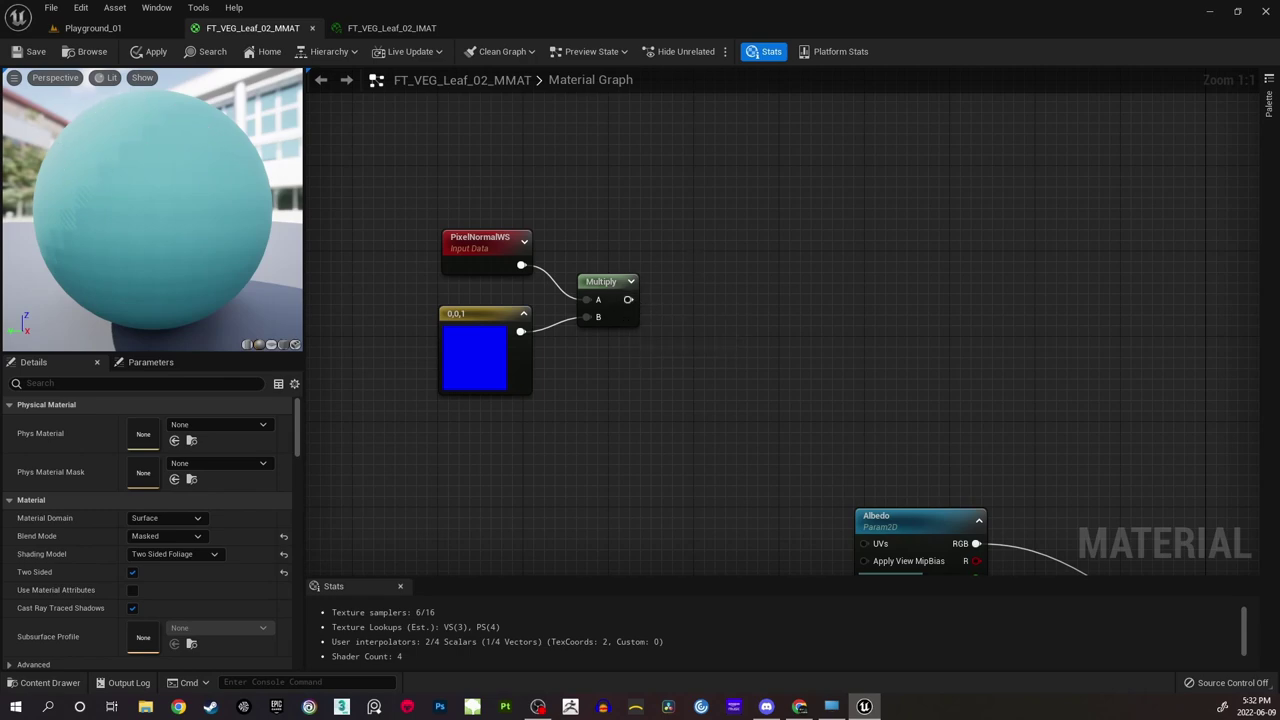
Add a ComponentMask node just to the right of the Multiply node.
right_drag(691, 248, 626, 236)
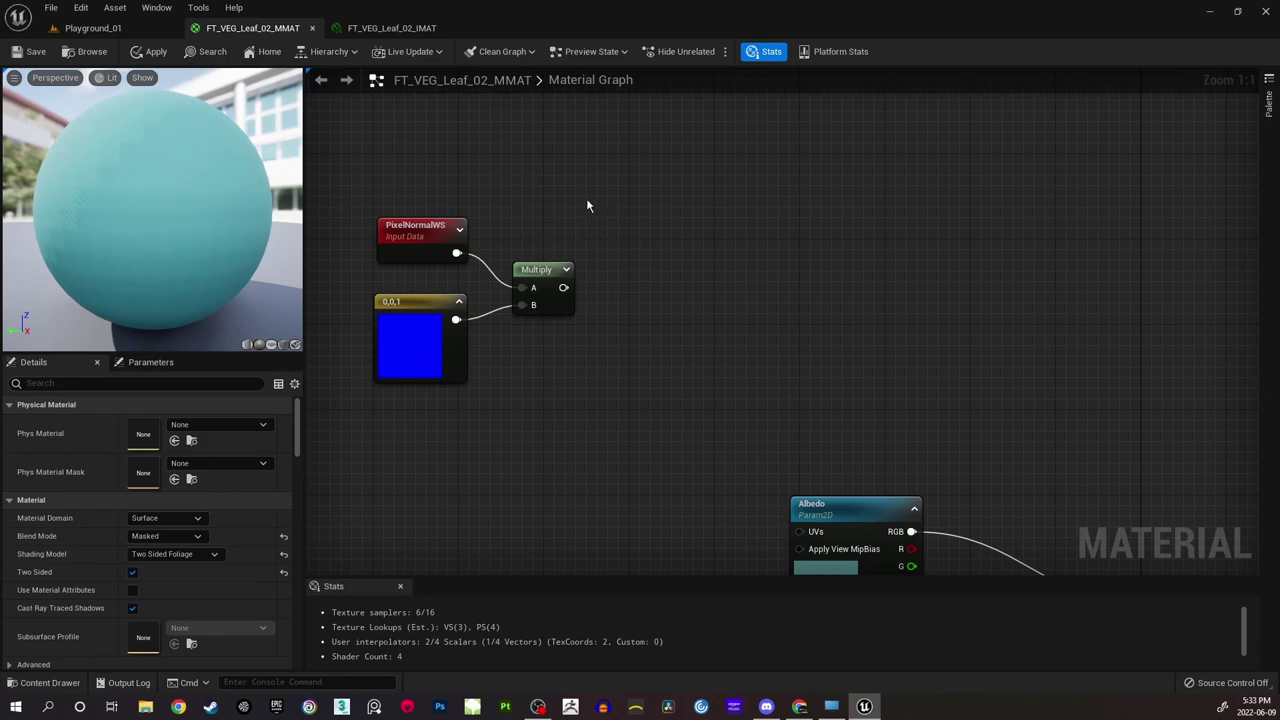
right_drag(587, 205, 564, 220)
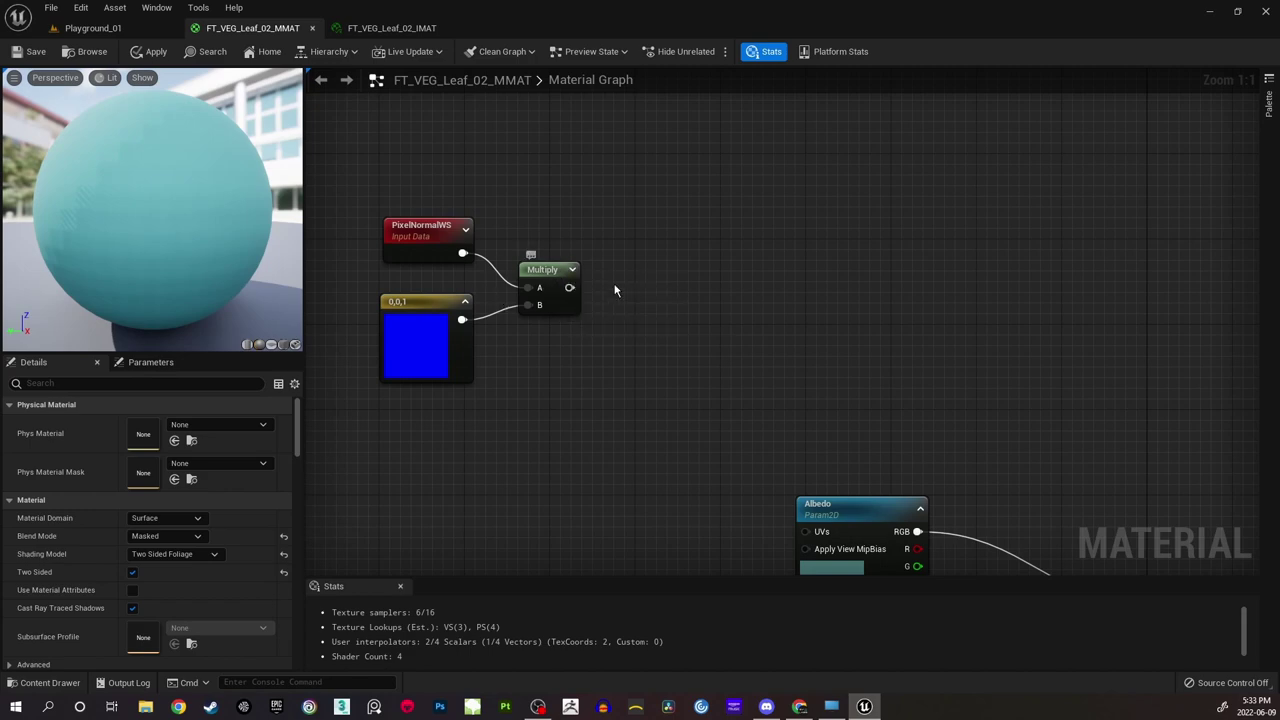
right_drag(618, 279, 585, 280)
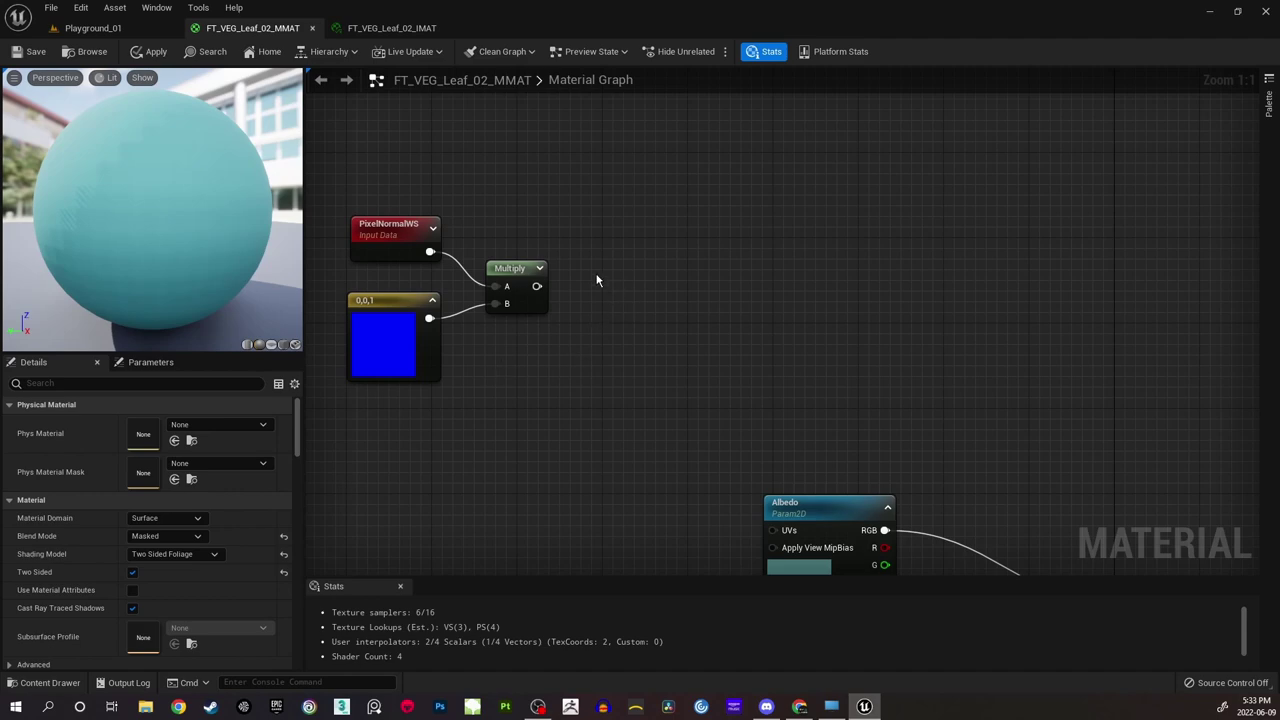
right_drag(596, 278, 581, 270)
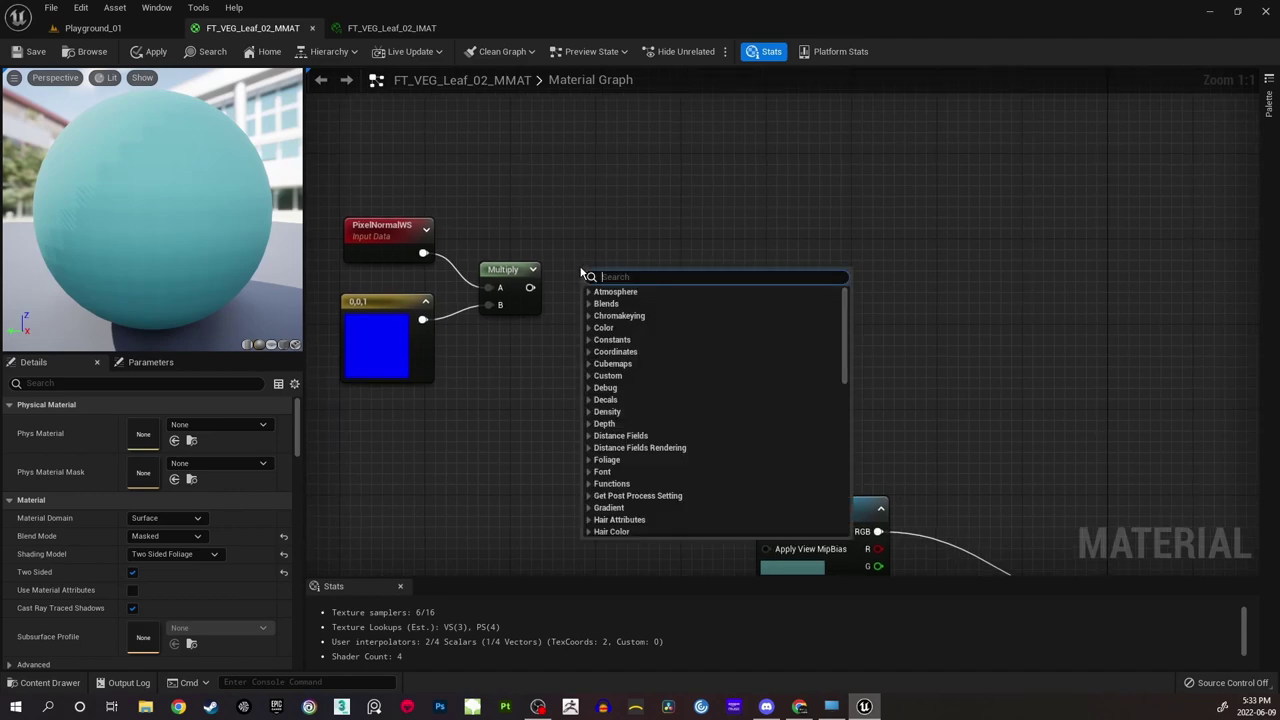
text(compo)
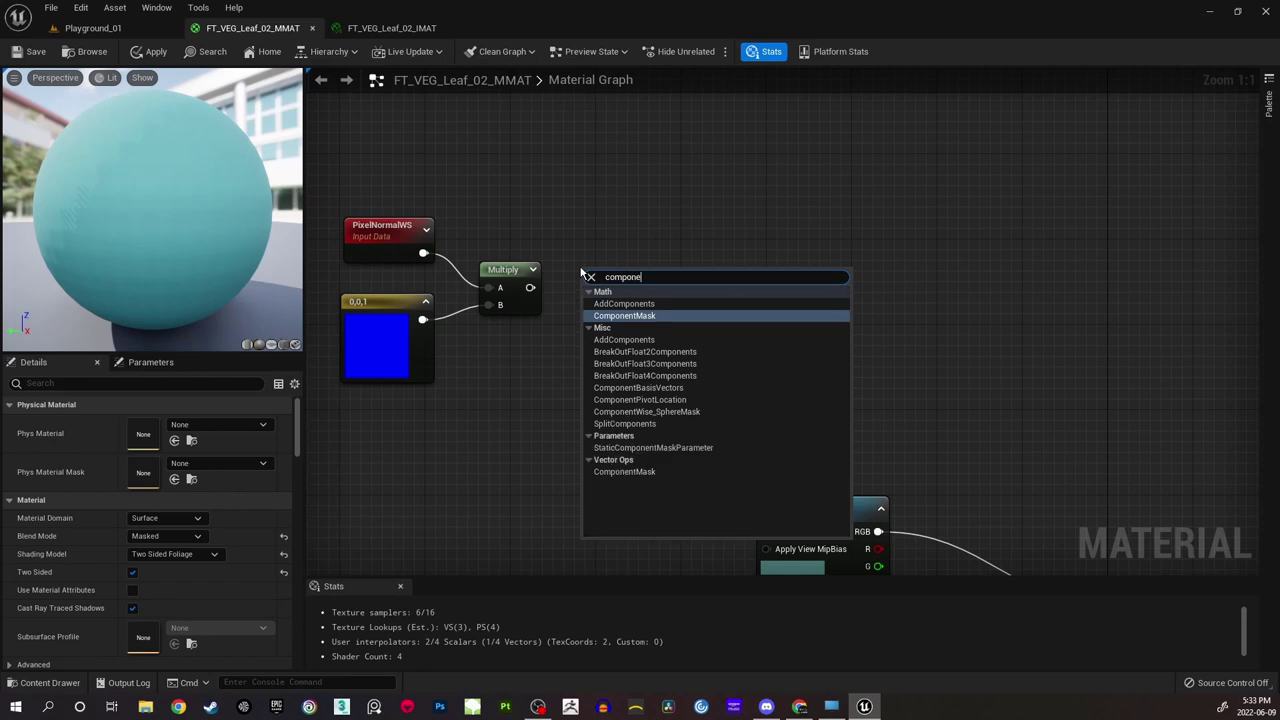
text(ne)
click(624, 315)
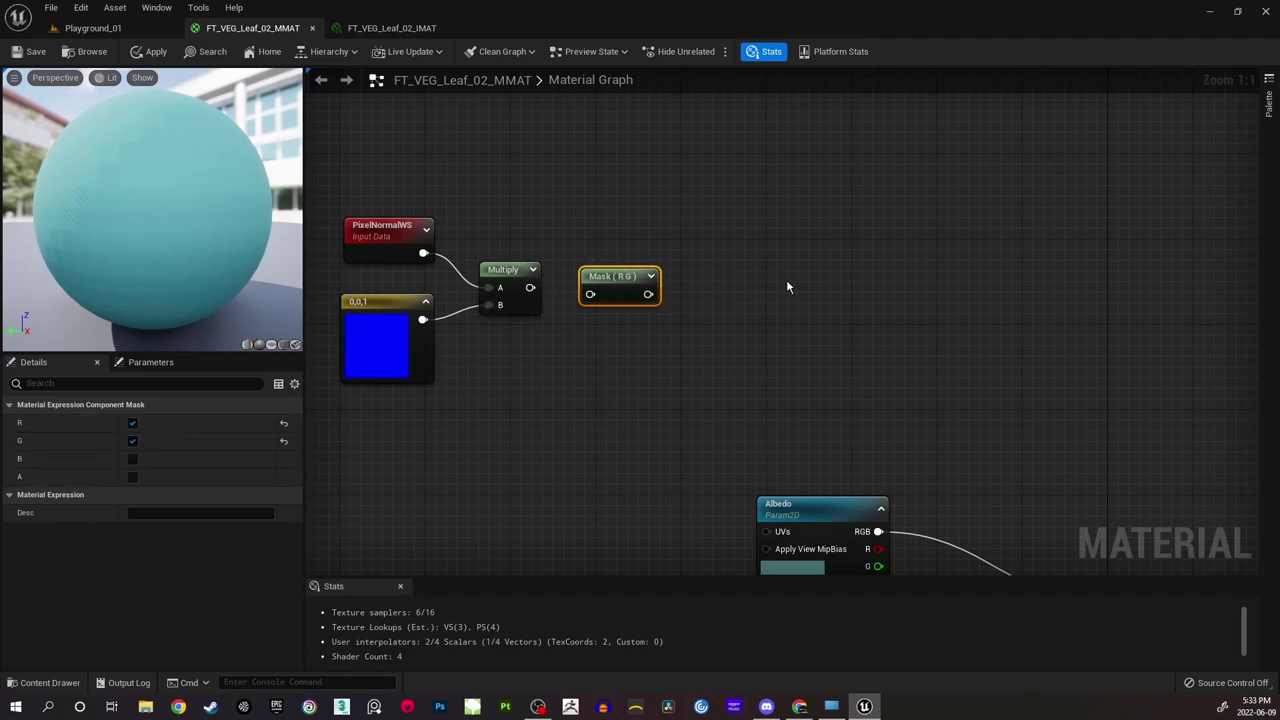
Restrict the component mask to the B channel only, feed it from the Multiply output, and line it up with that node.
click(132, 423)
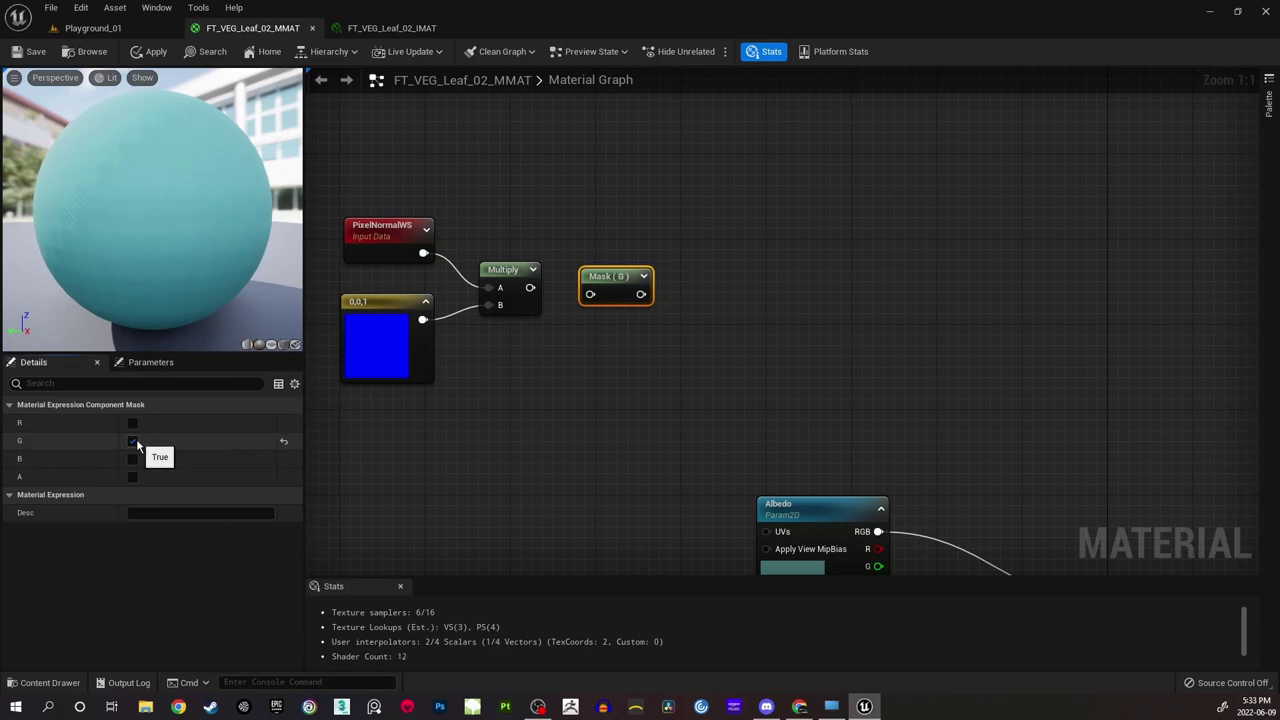
click(133, 441)
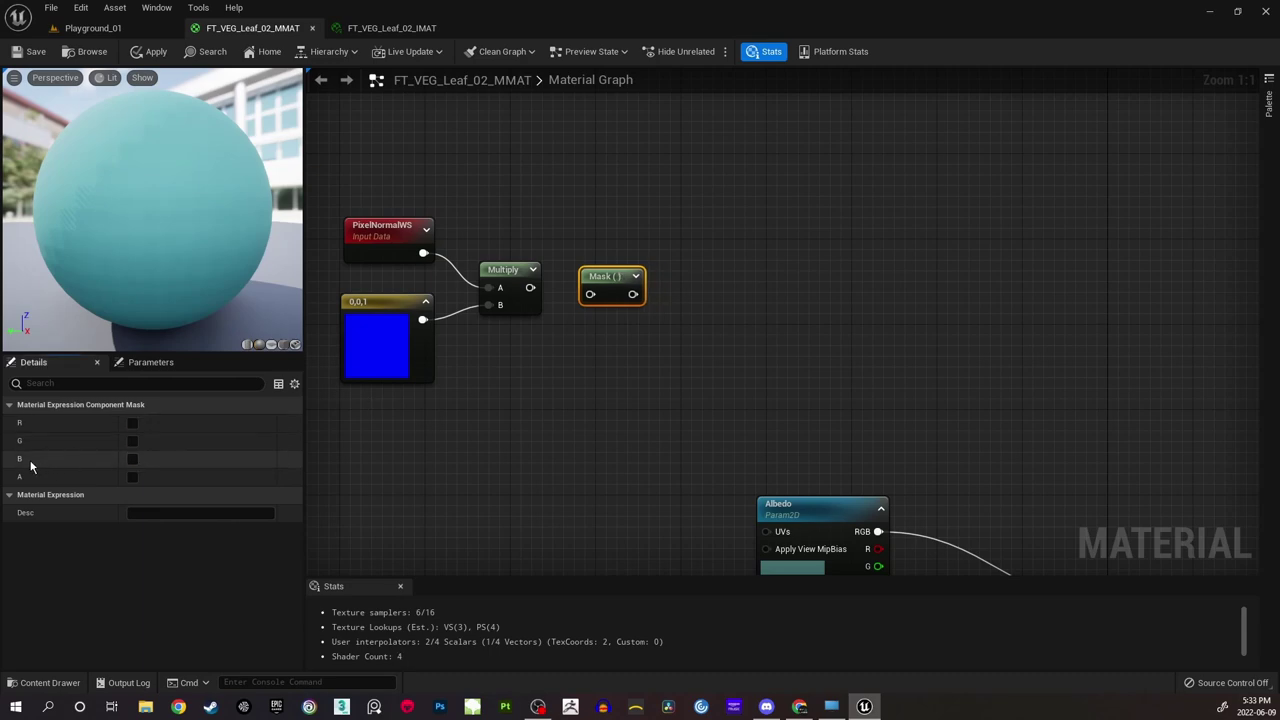
click(132, 459)
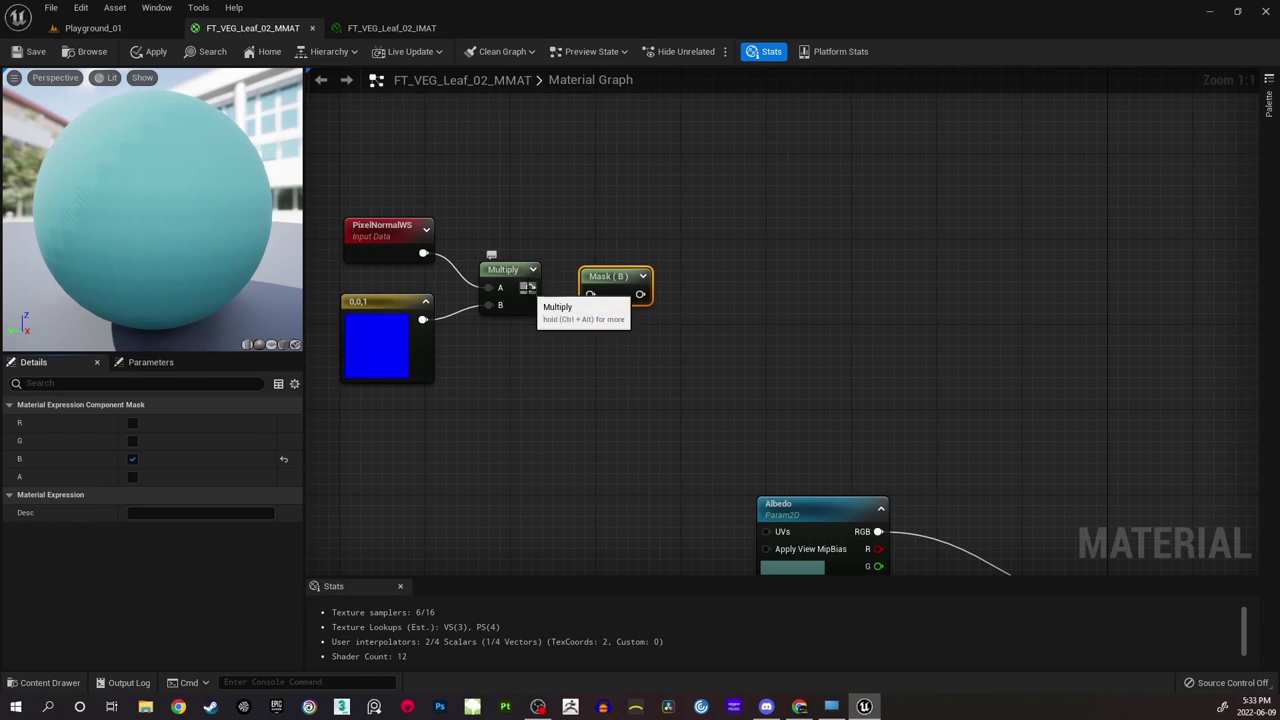
drag(591, 294, 530, 288)
drag(619, 278, 614, 272)
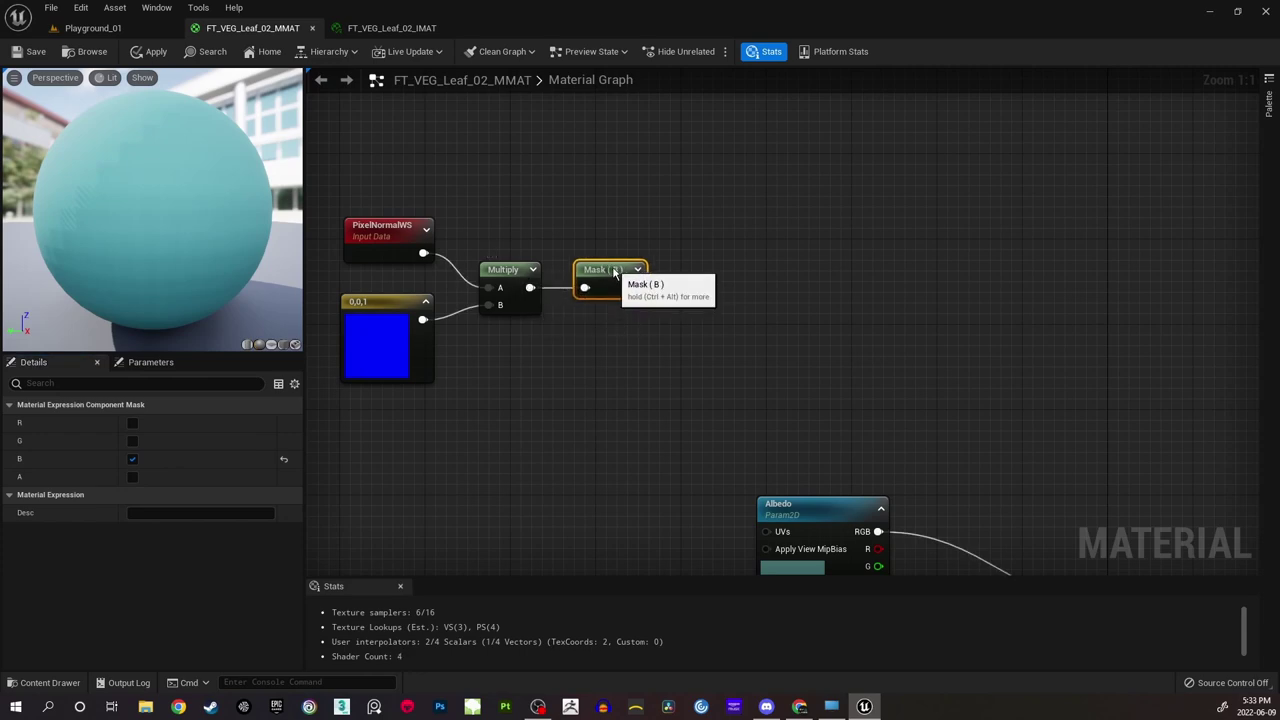
Add a Saturate node just to the right of the B-channel mask node.
click(636, 240)
right_drag(636, 240, 621, 242)
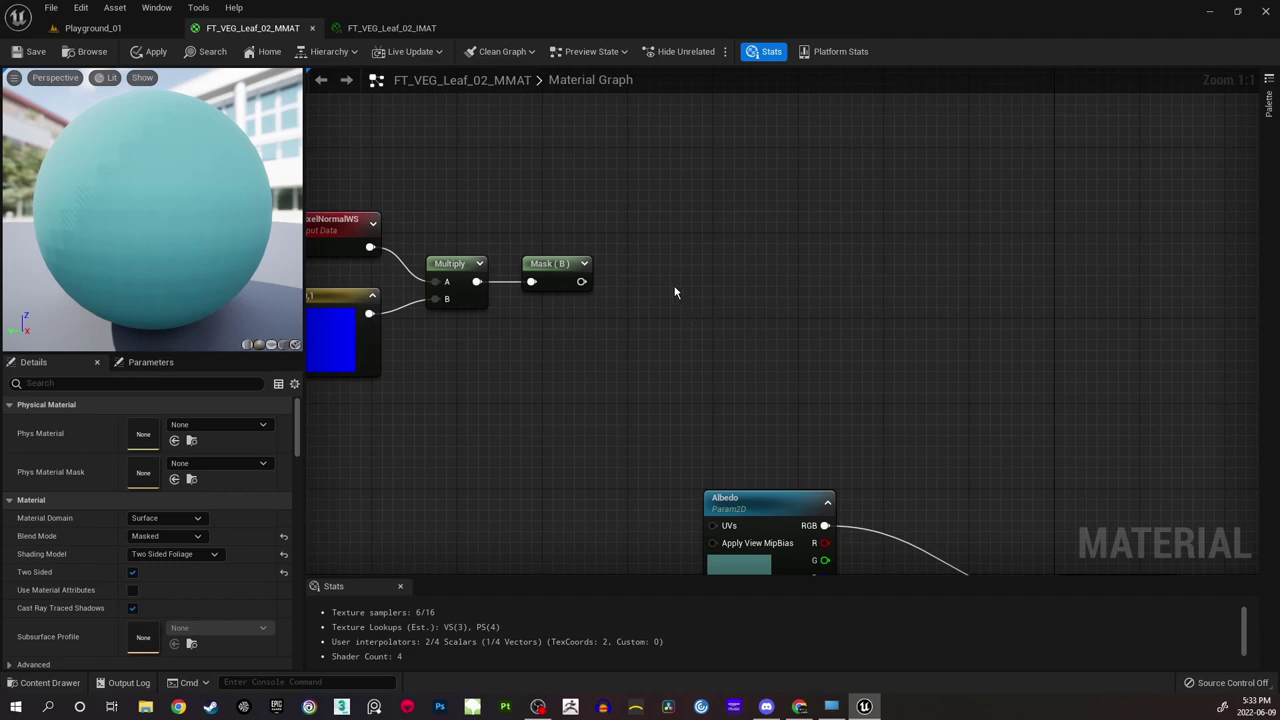
right_click(631, 257)
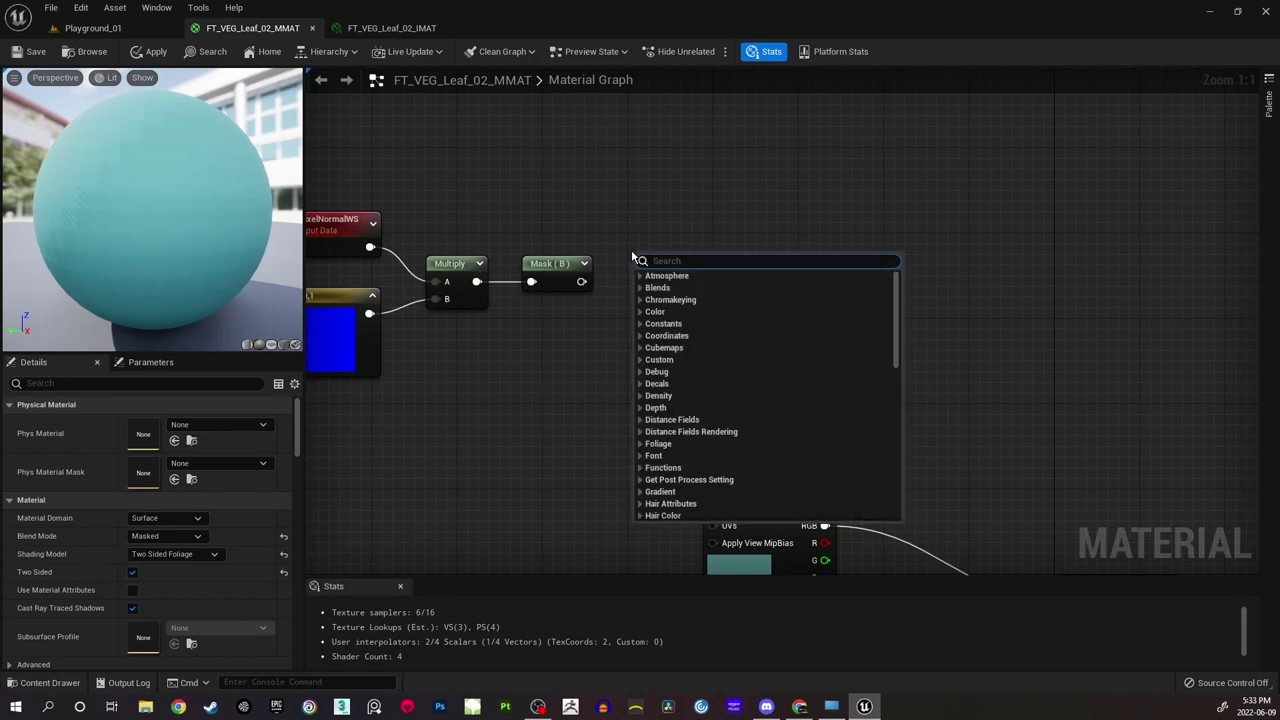
text(satur)
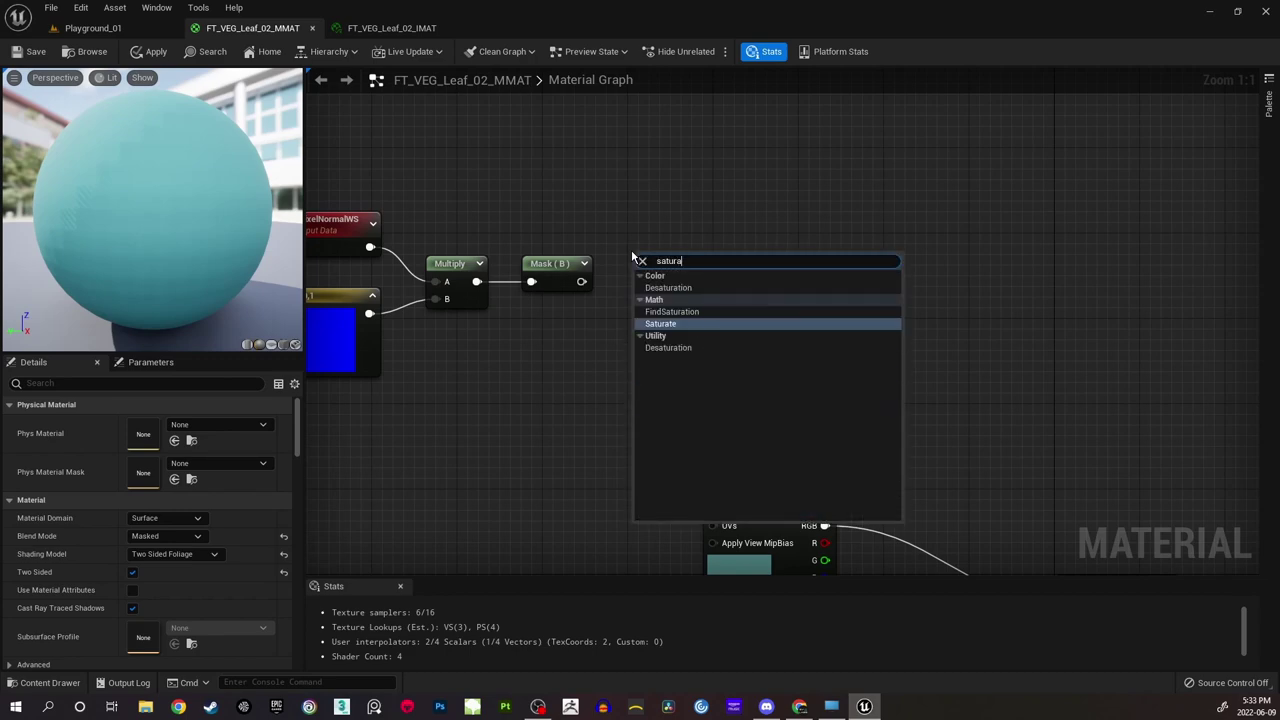
text(a)
click(668, 324)
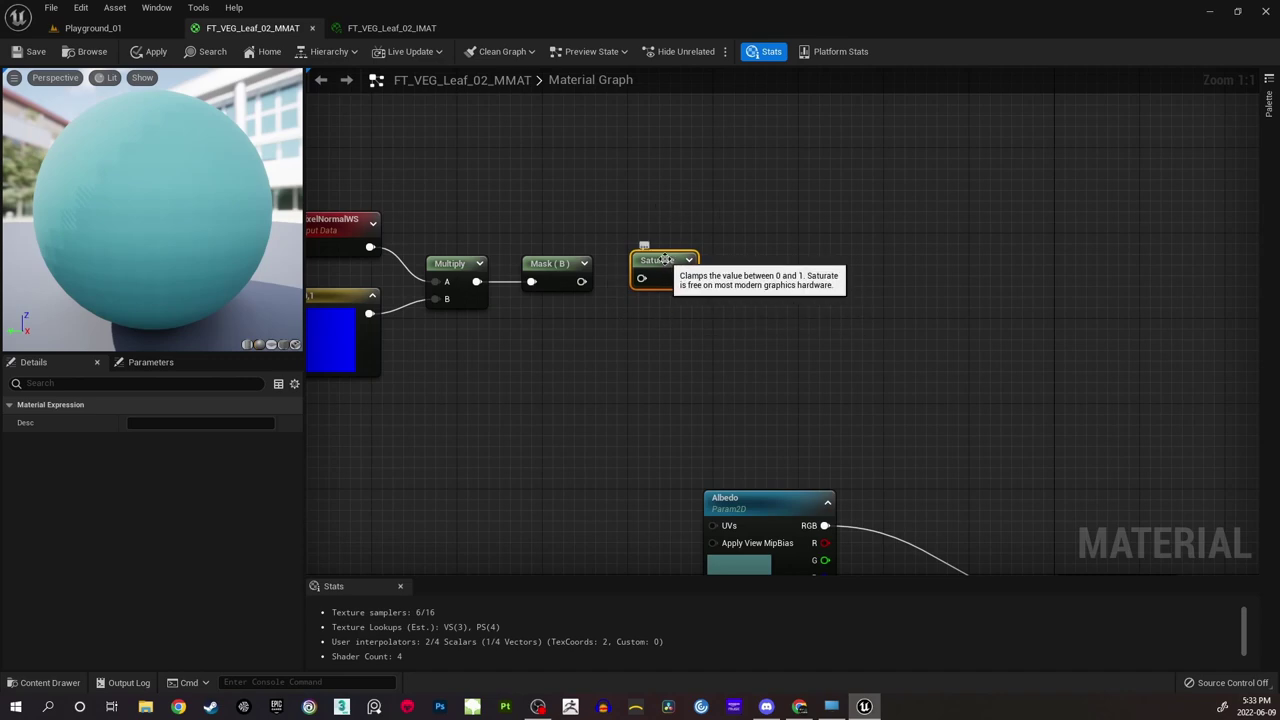
click(643, 225)
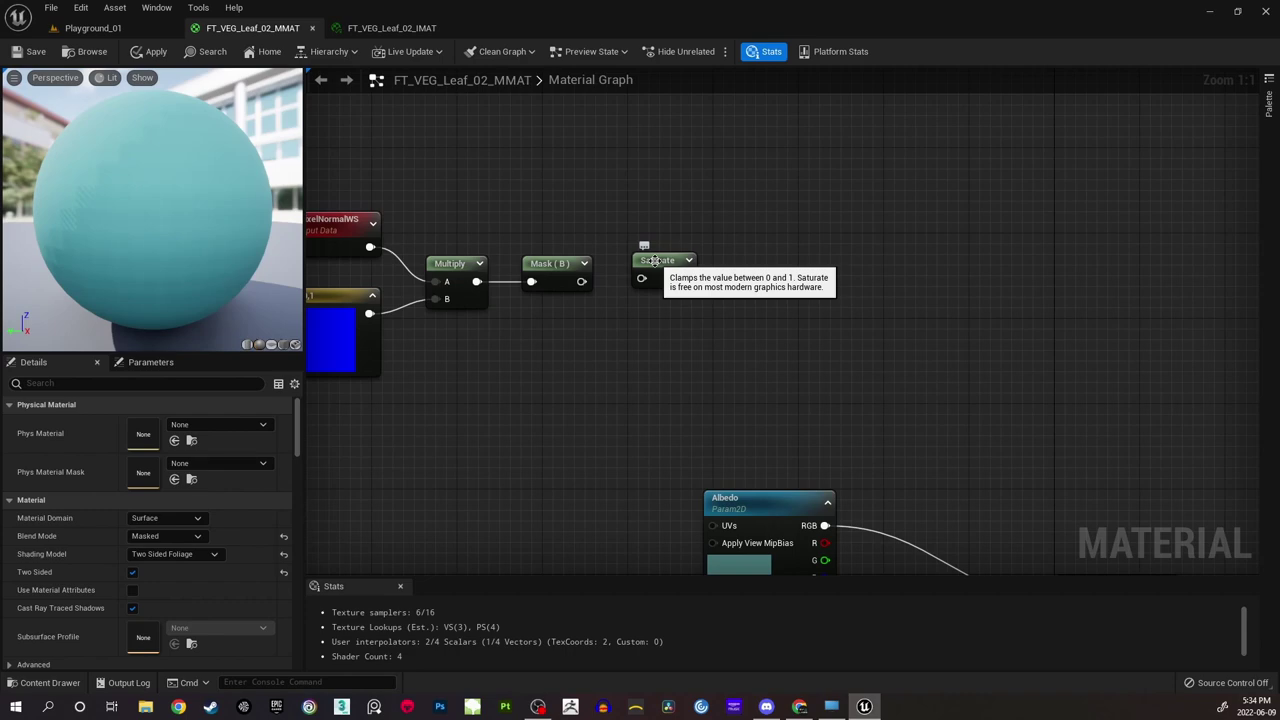
Add a Clamp node and place it above the Saturate node for comparison.
right_click(698, 230)
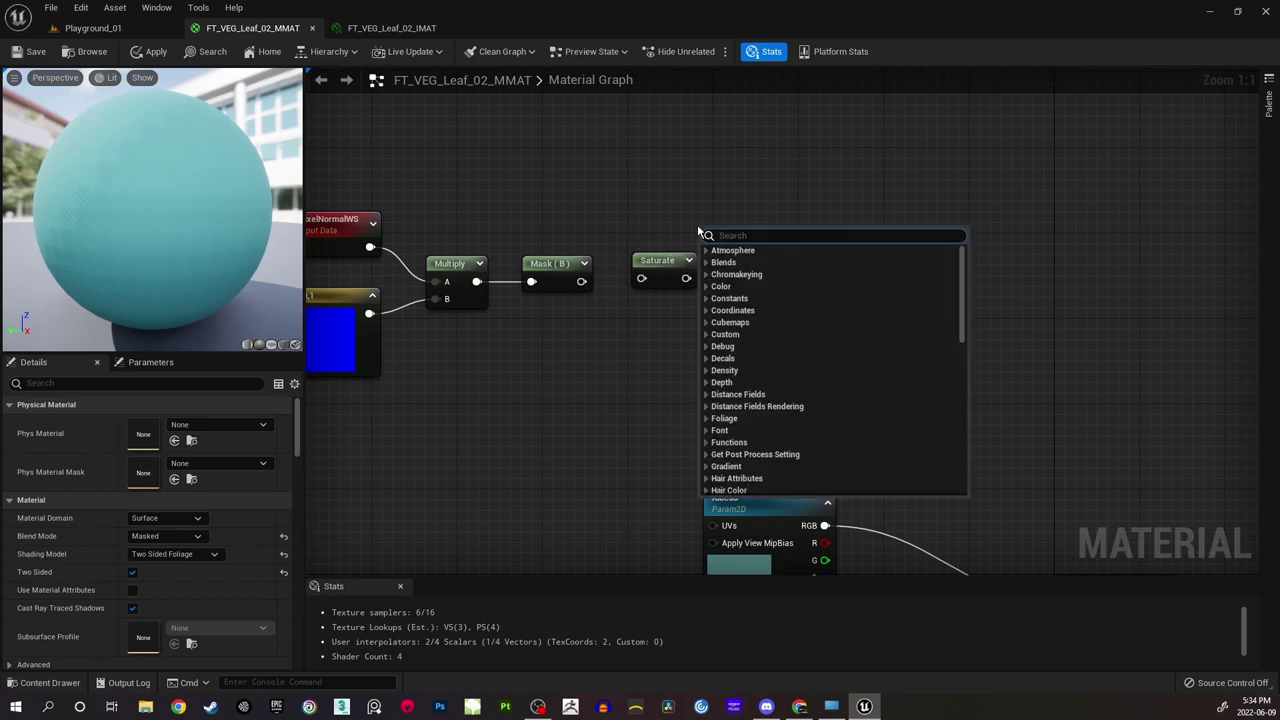
text(clamp)
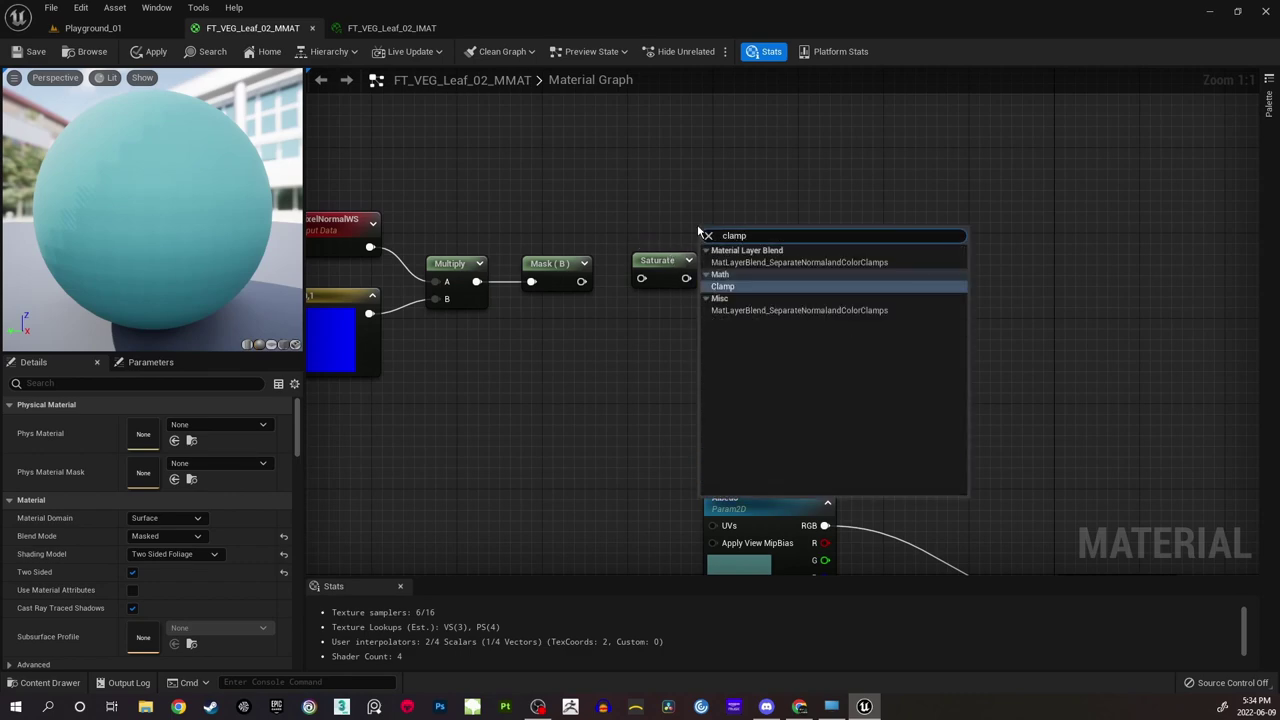
key(Escape)
drag(740, 233, 660, 165)
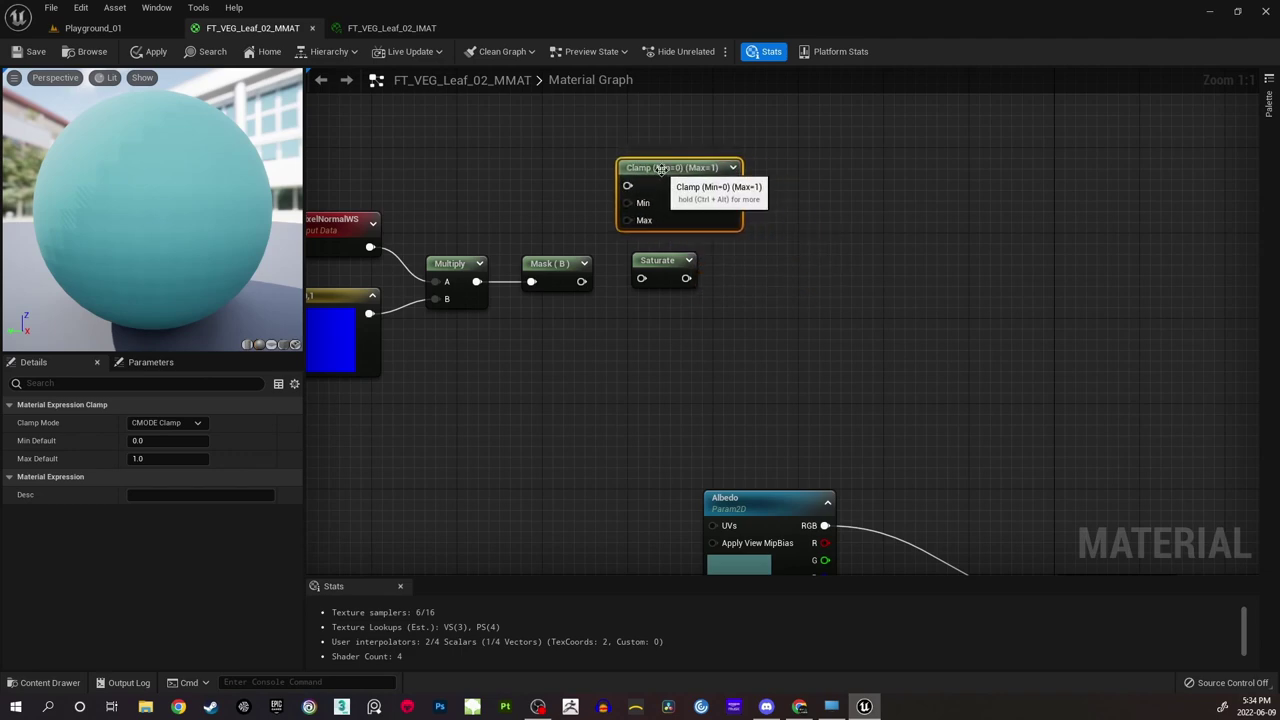
Set the Clamp node's minimum default to 0.5 and its maximum default to 5.
click(147, 440)
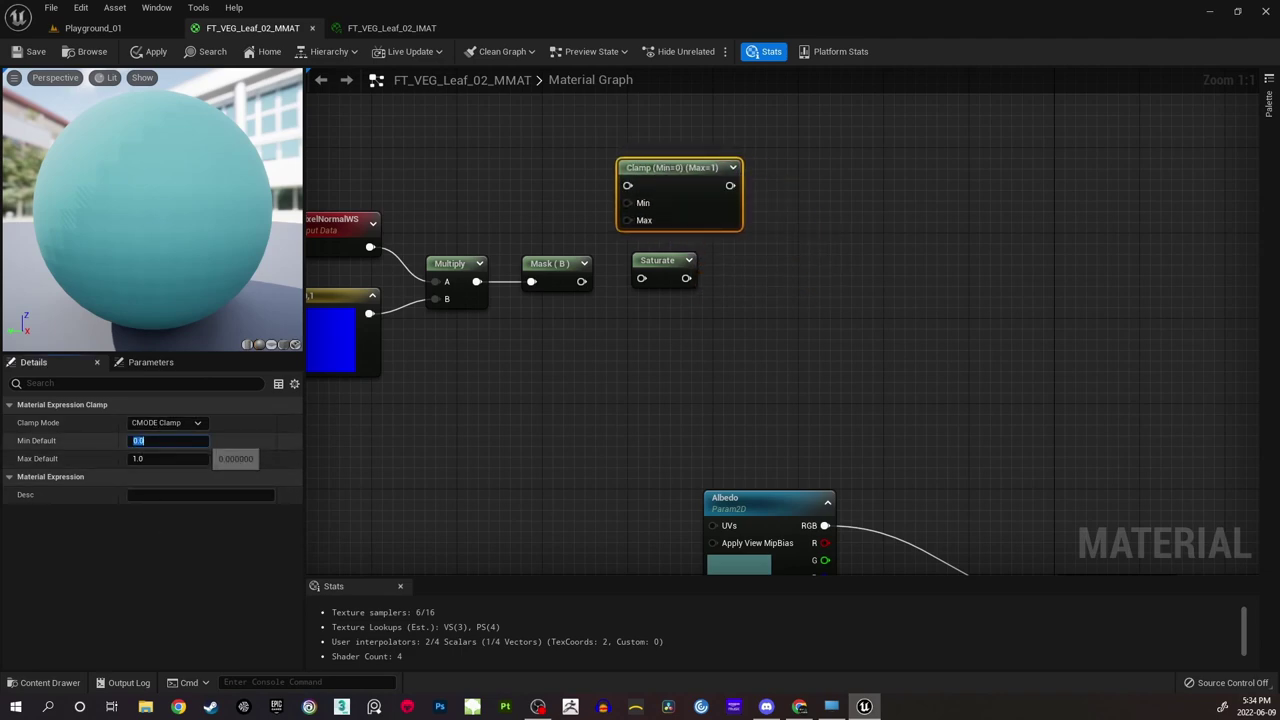
text(0.5)
key(Return)
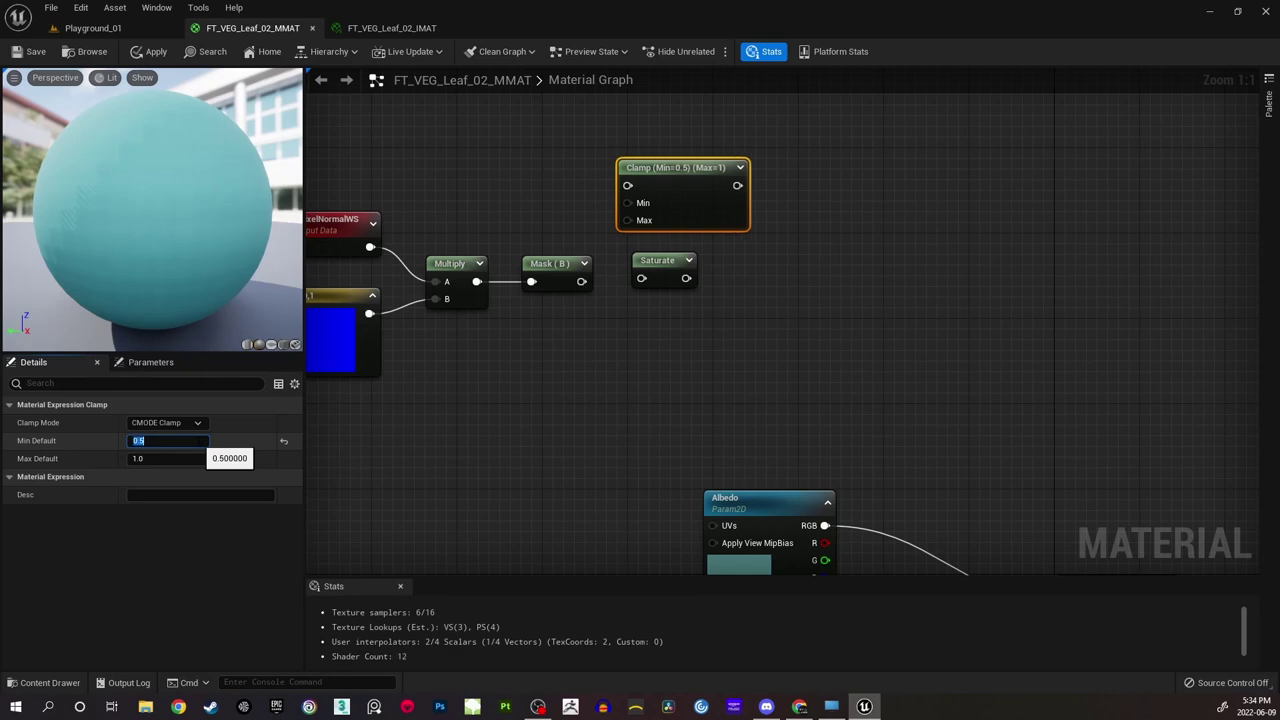
click(171, 457)
text(5)
key(Return)
click(486, 414)
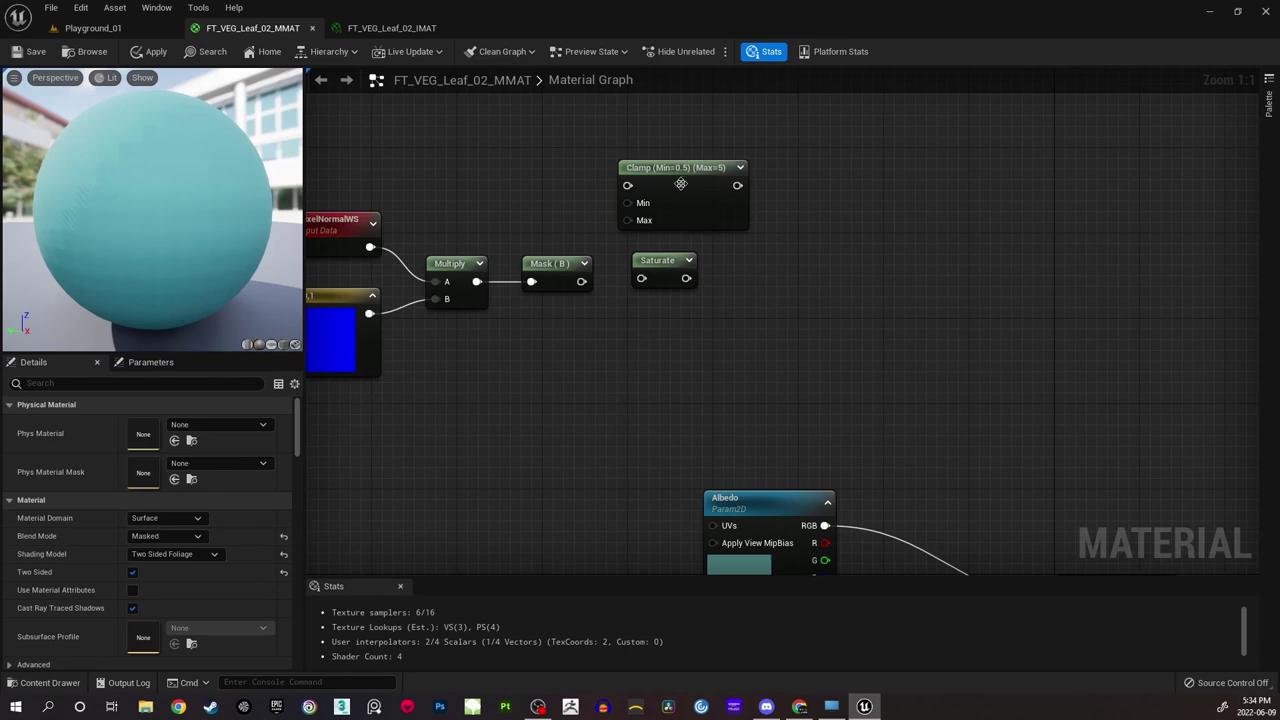
Compare the Clamp and Saturate nodes, and delete the Clamp node.
click(680, 184)
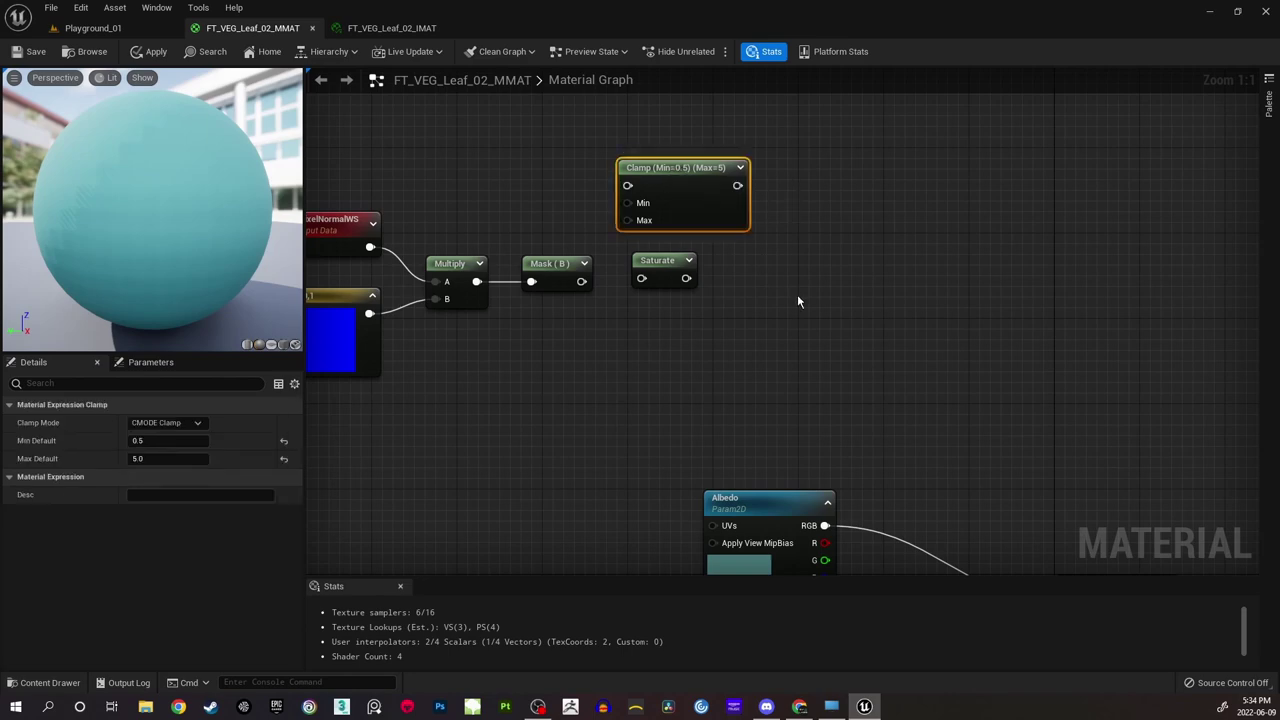
click(646, 260)
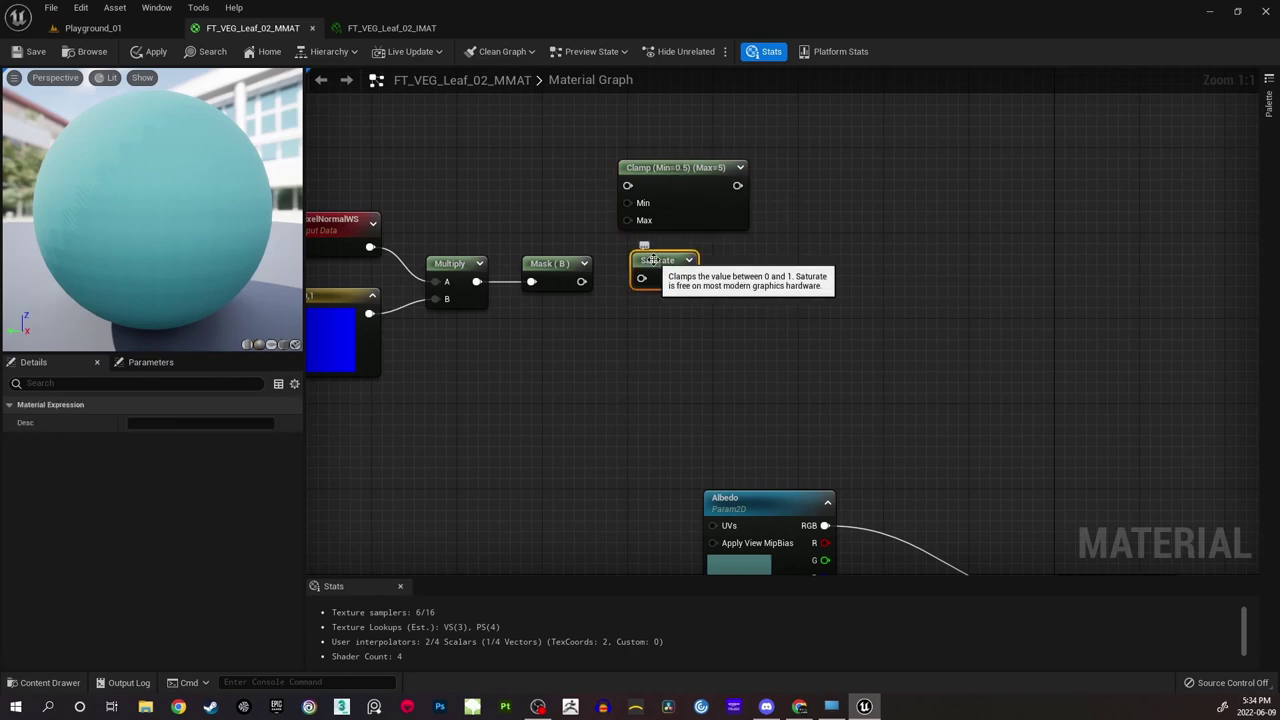
click(690, 180)
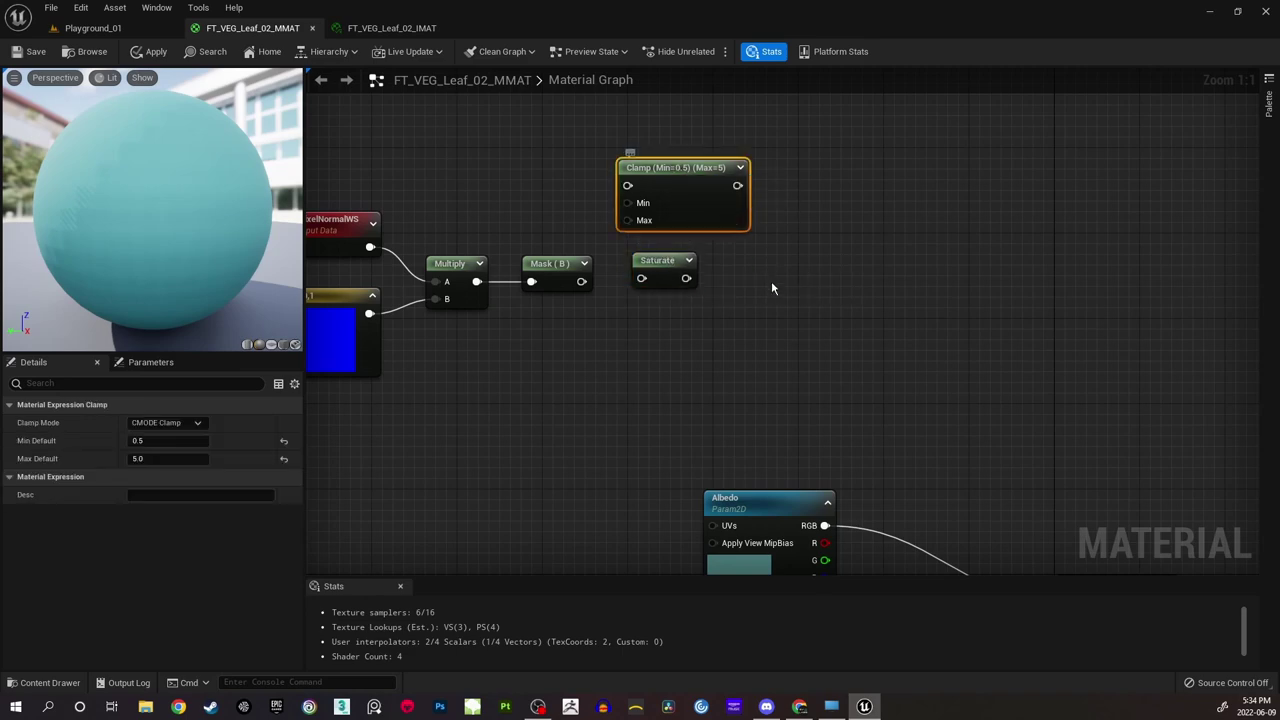
key(Delete)
Connect the B-channel mask's output to the Saturate node and line the two nodes up in a row.
drag(578, 281, 641, 280)
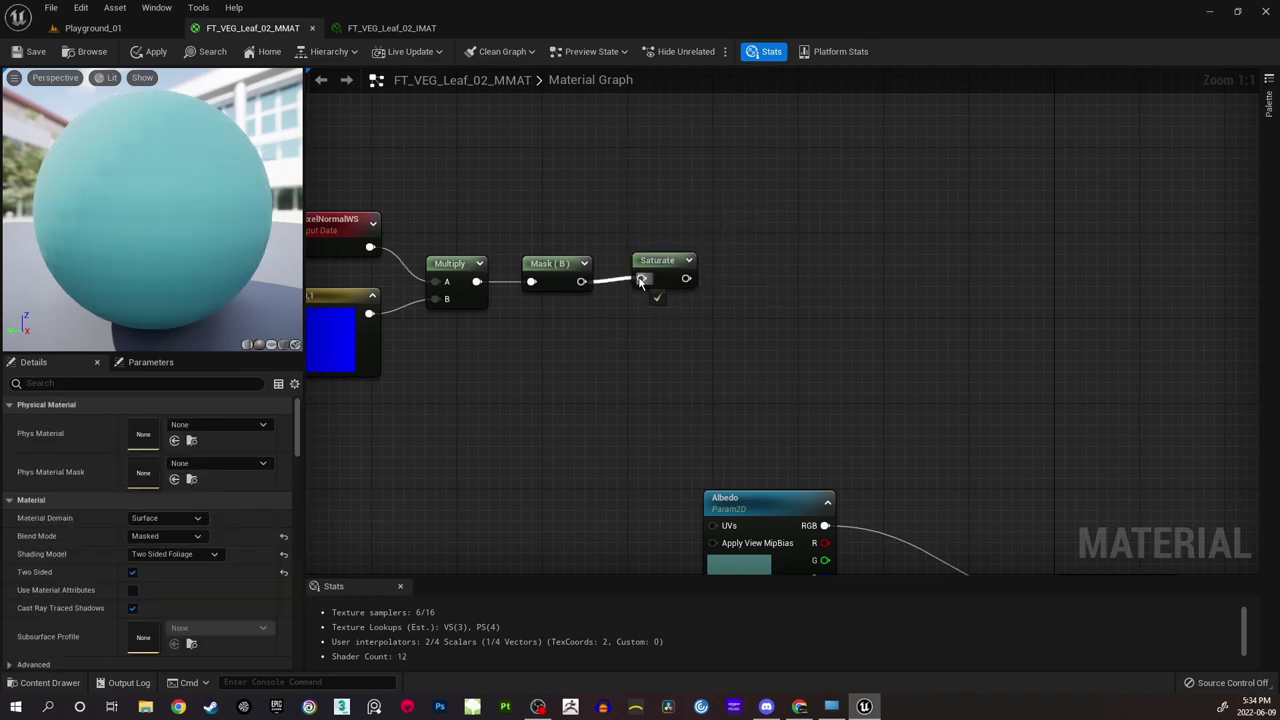
click(650, 265)
click(518, 206)
right_drag(518, 206, 656, 202)
scroll(656, 202, down, 1)
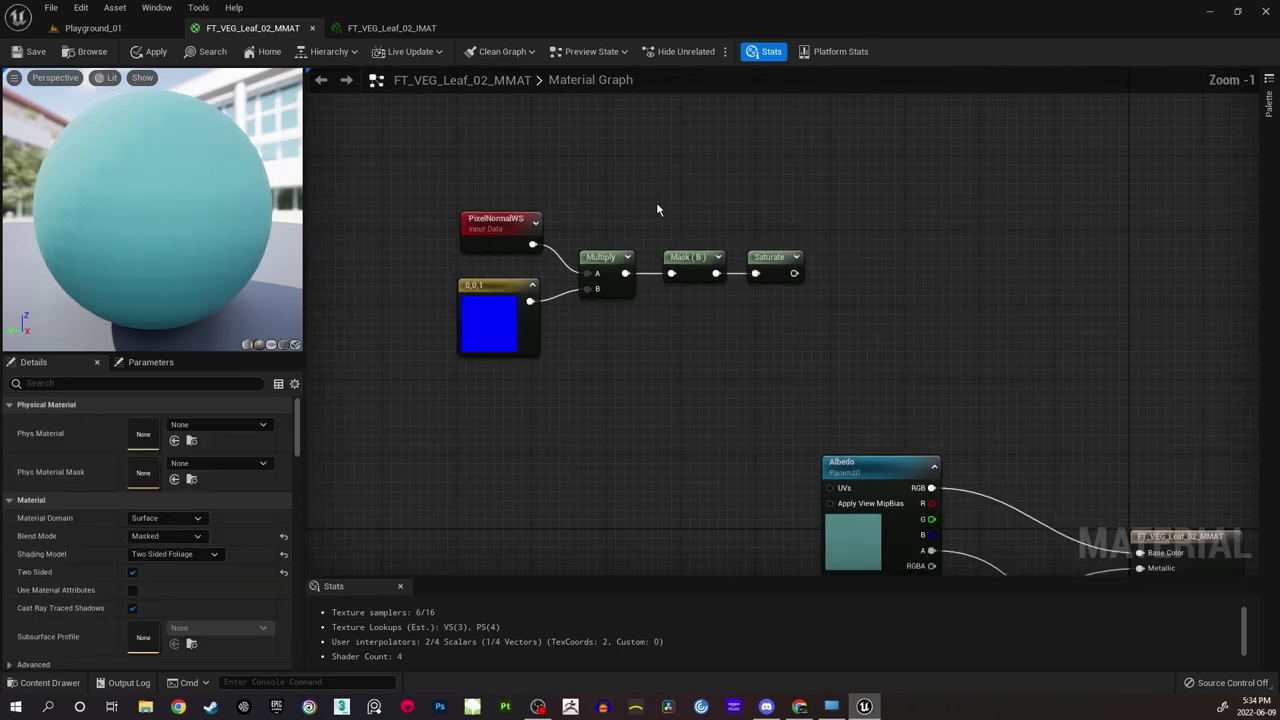
Move the upward-facing mask nodes away from the Albedo node and enclose them in a comment titled "Dust generator".
drag(458, 168, 785, 308)
drag(757, 255, 663, 189)
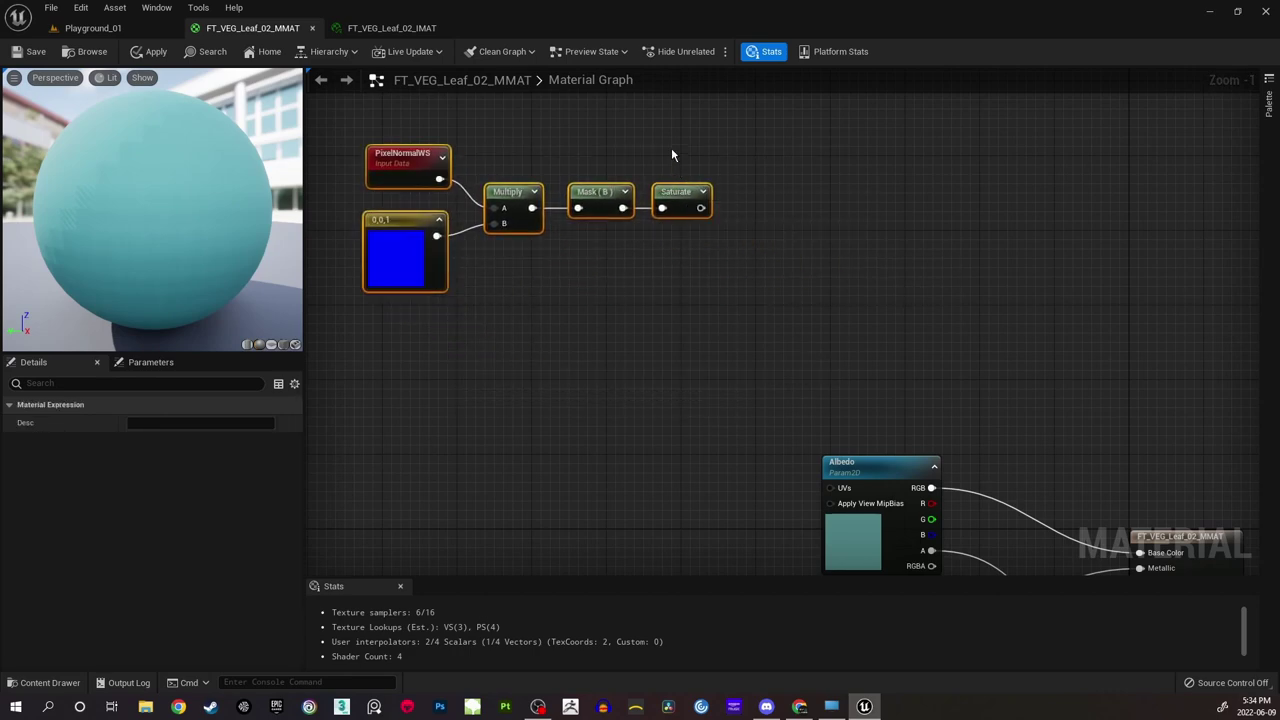
right_drag(746, 187, 777, 286)
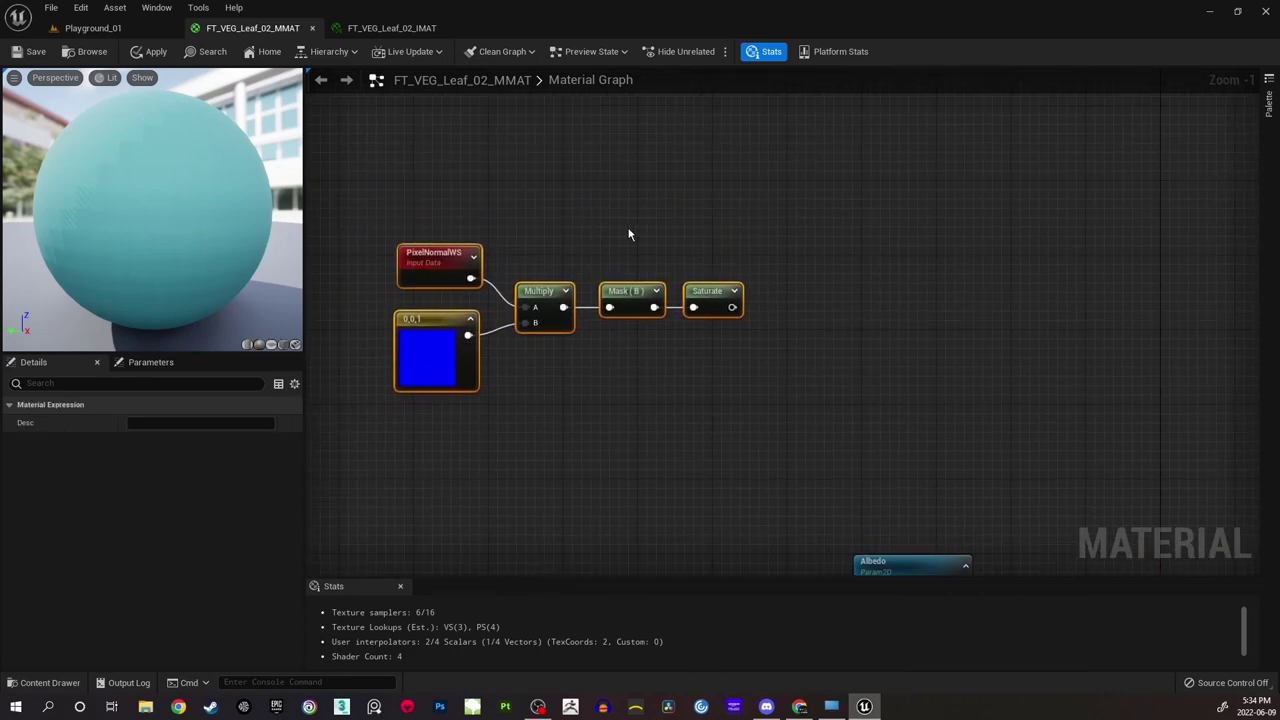
text(cDus)
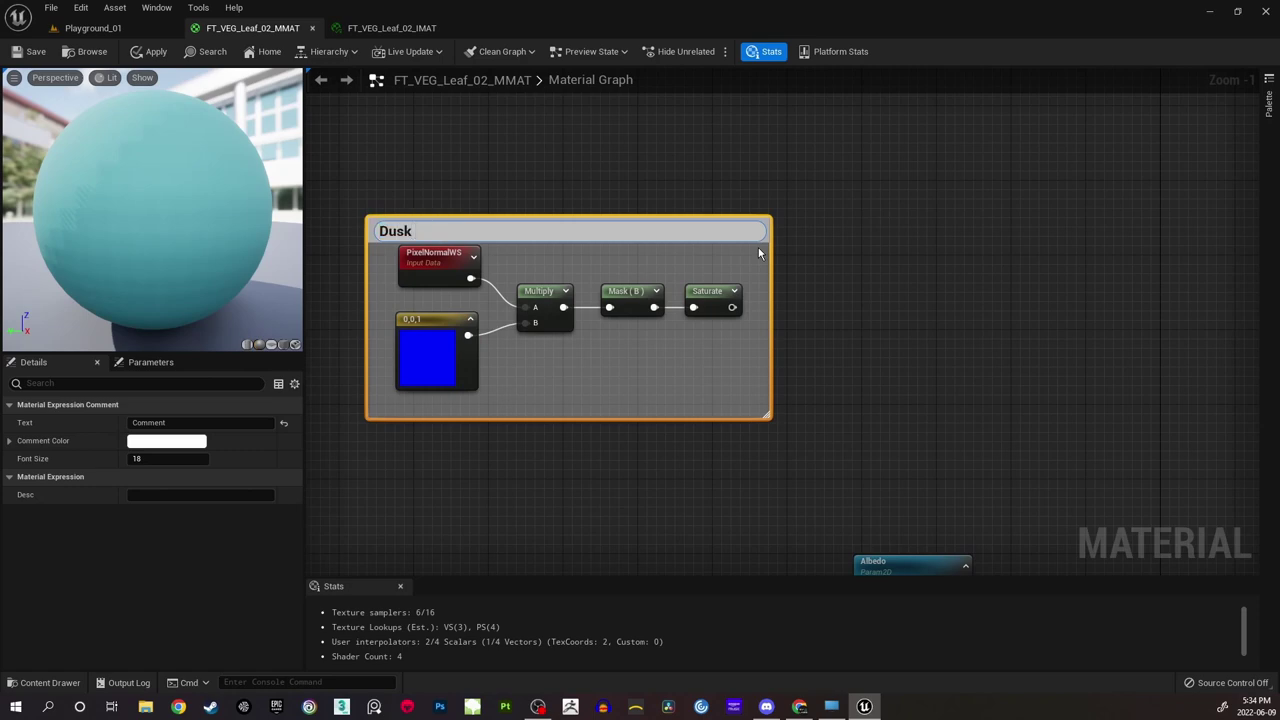
key(BackSpace)
key(BackSpace)
text(st generator)
key(Return)
click(741, 155)
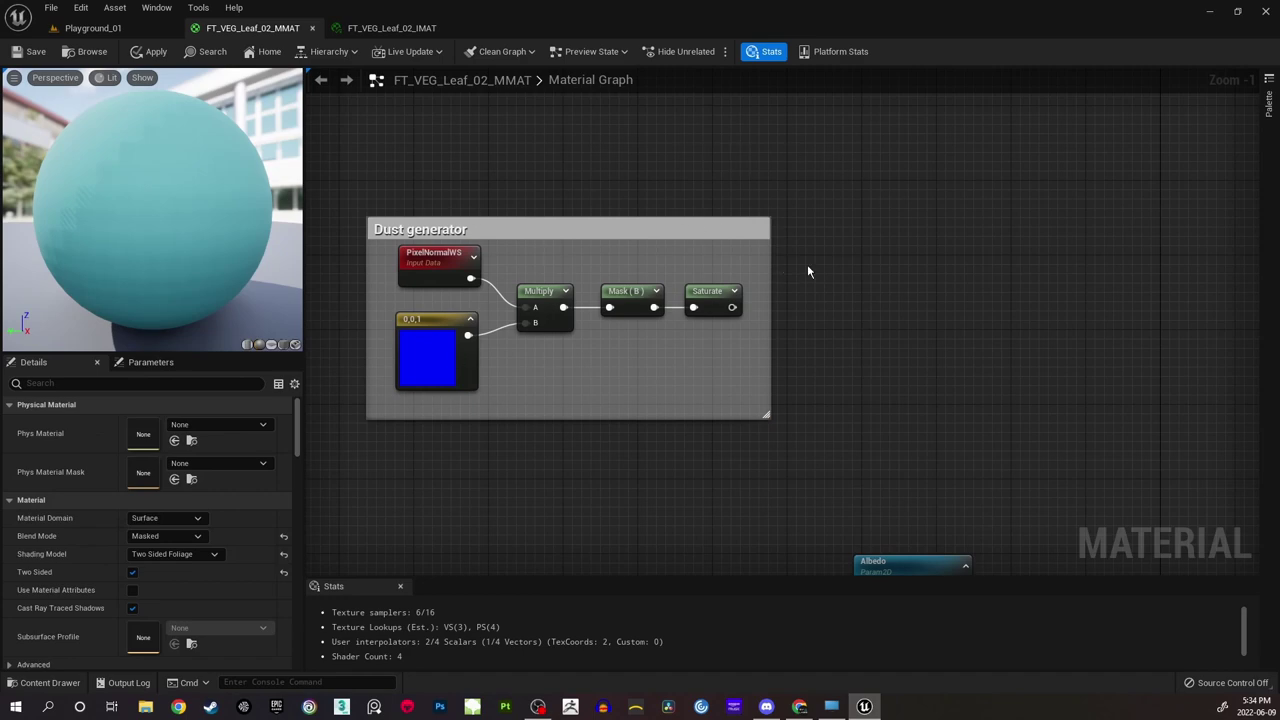
Add a LinearInterpolate node in the free space between the Dust generator group and the Albedo texture.
right_drag(871, 300, 836, 255)
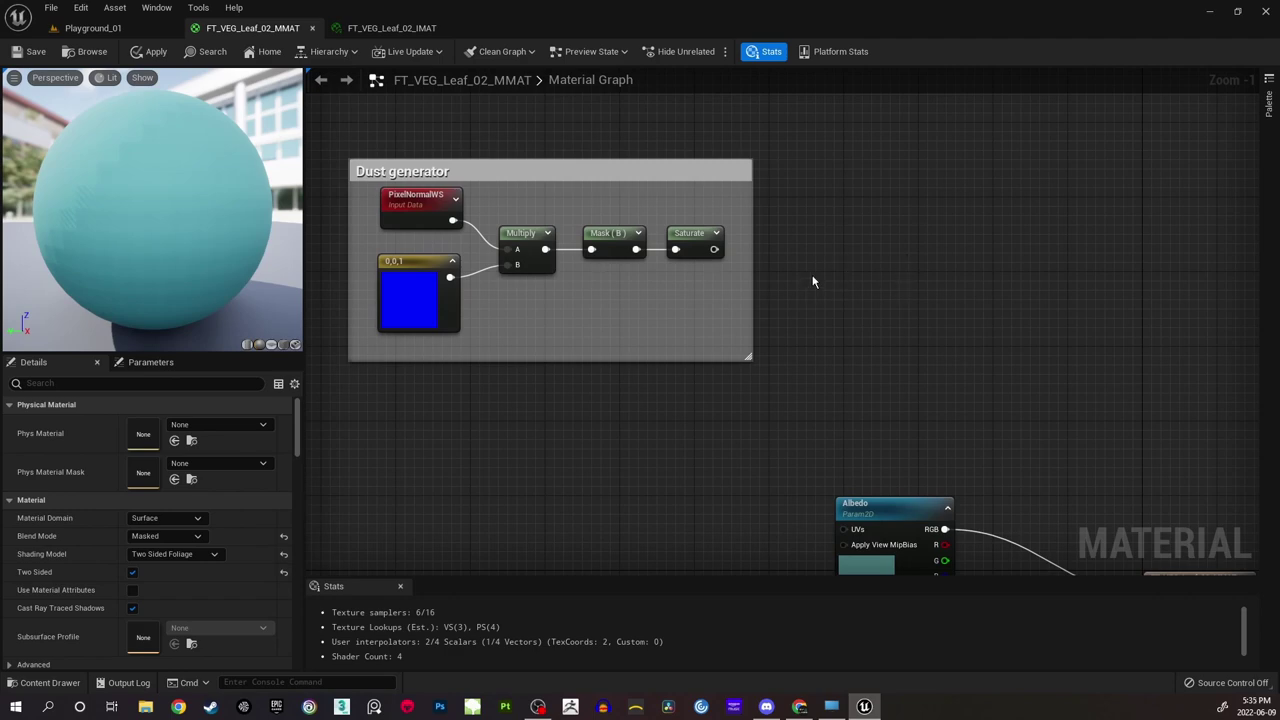
right_drag(816, 265, 787, 264)
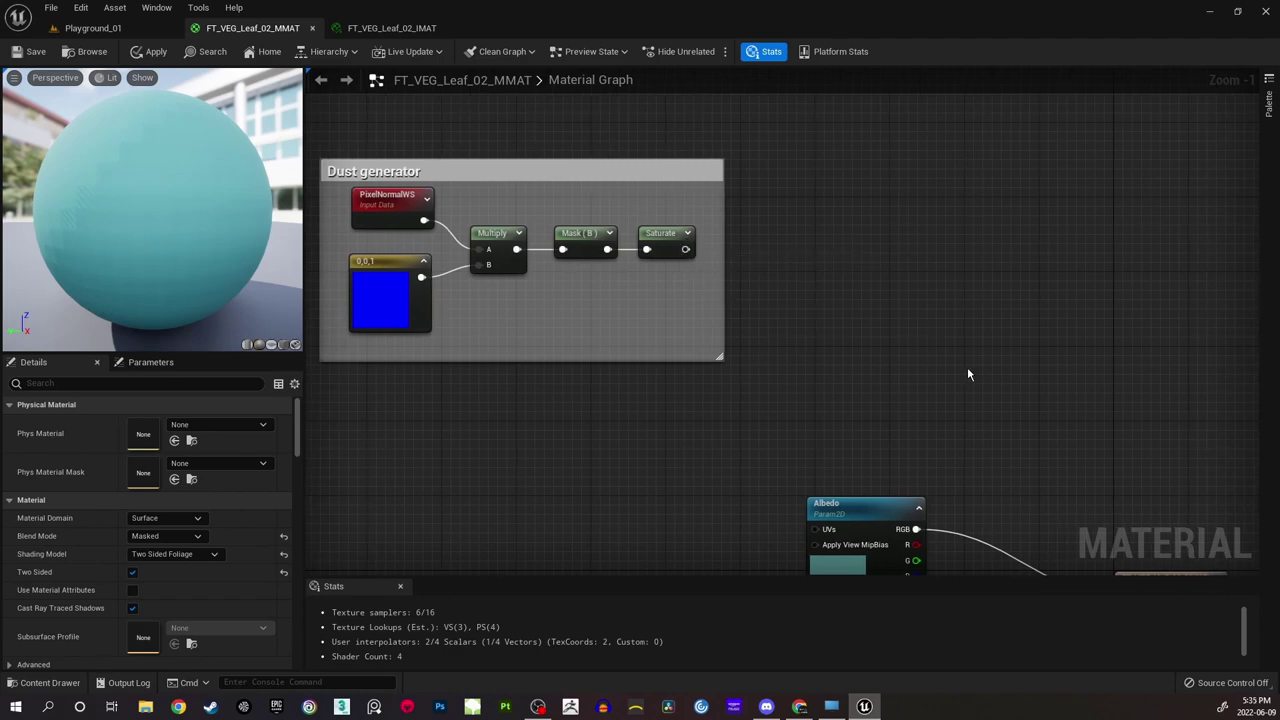
right_drag(863, 283, 884, 305)
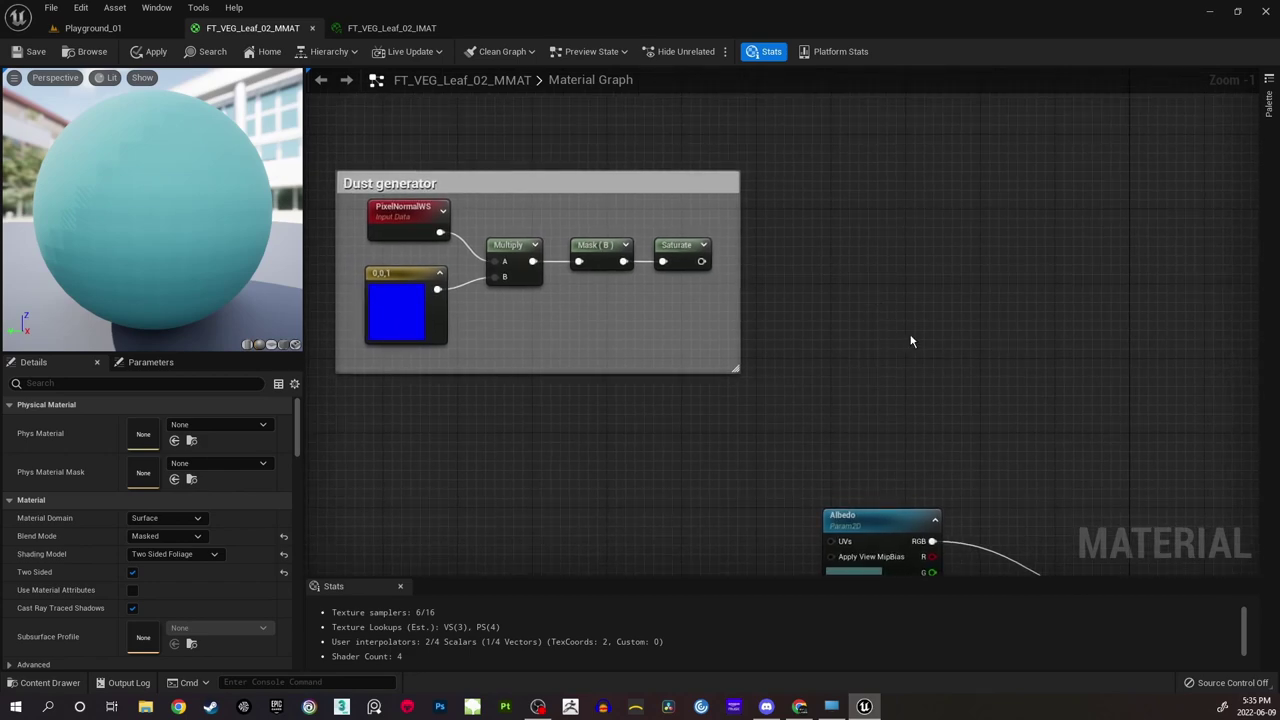
right_drag(949, 279, 932, 269)
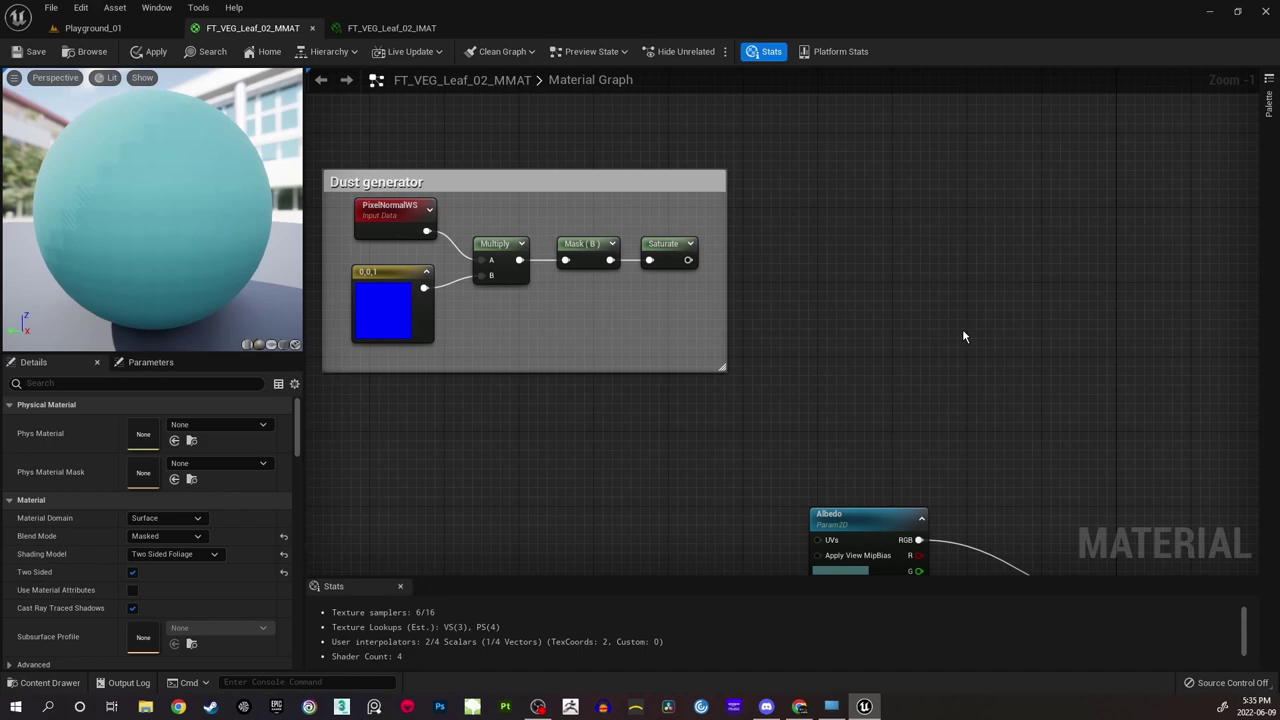
right_drag(963, 337, 867, 310)
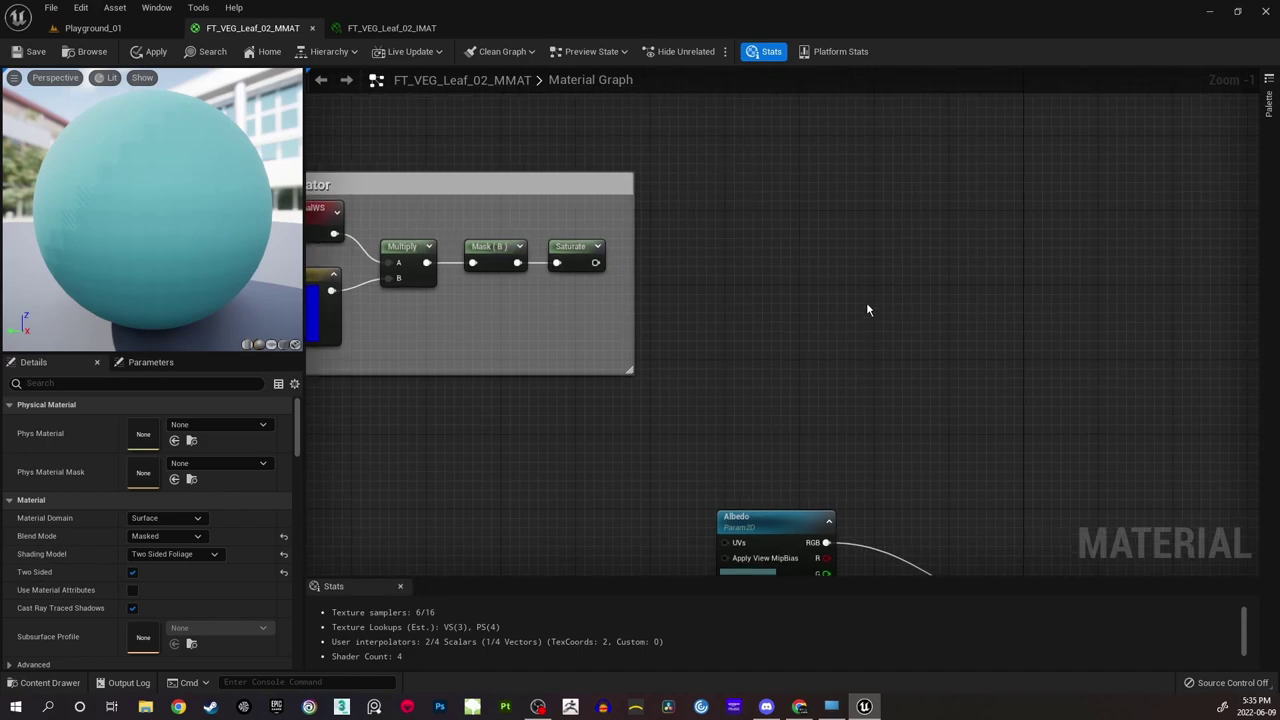
right_click(870, 300)
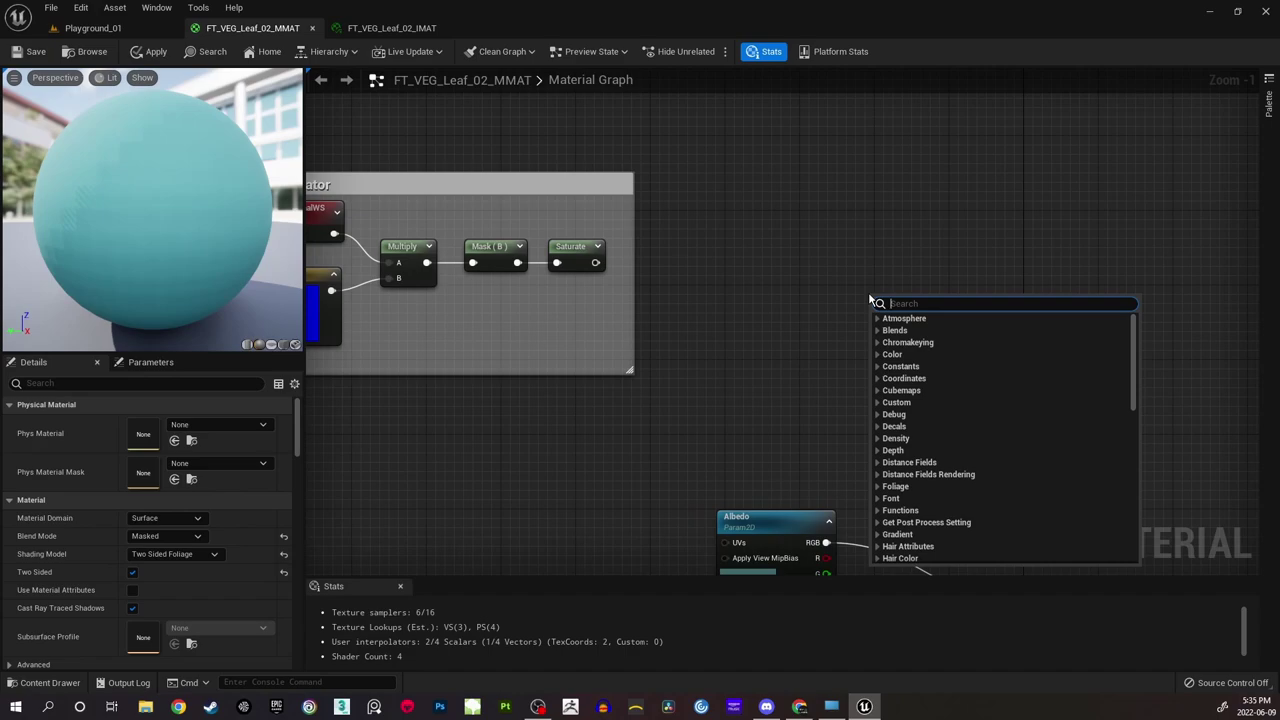
text(linear)
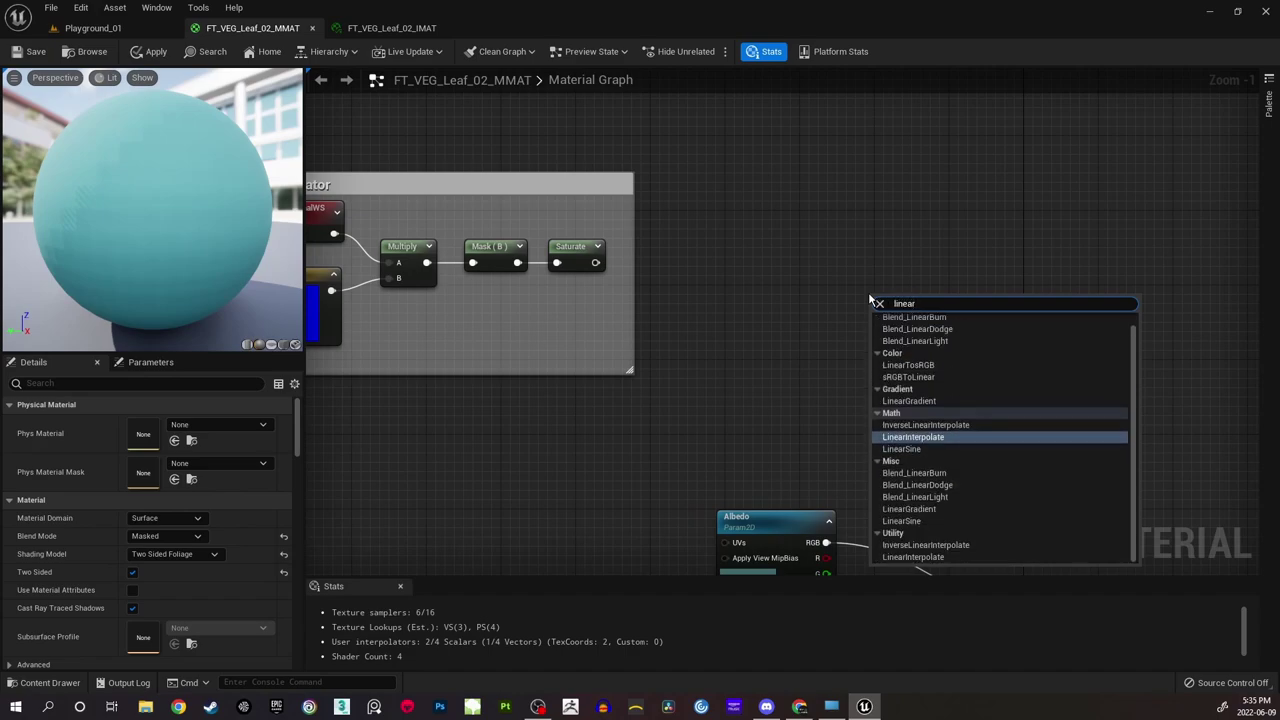
key(Return)
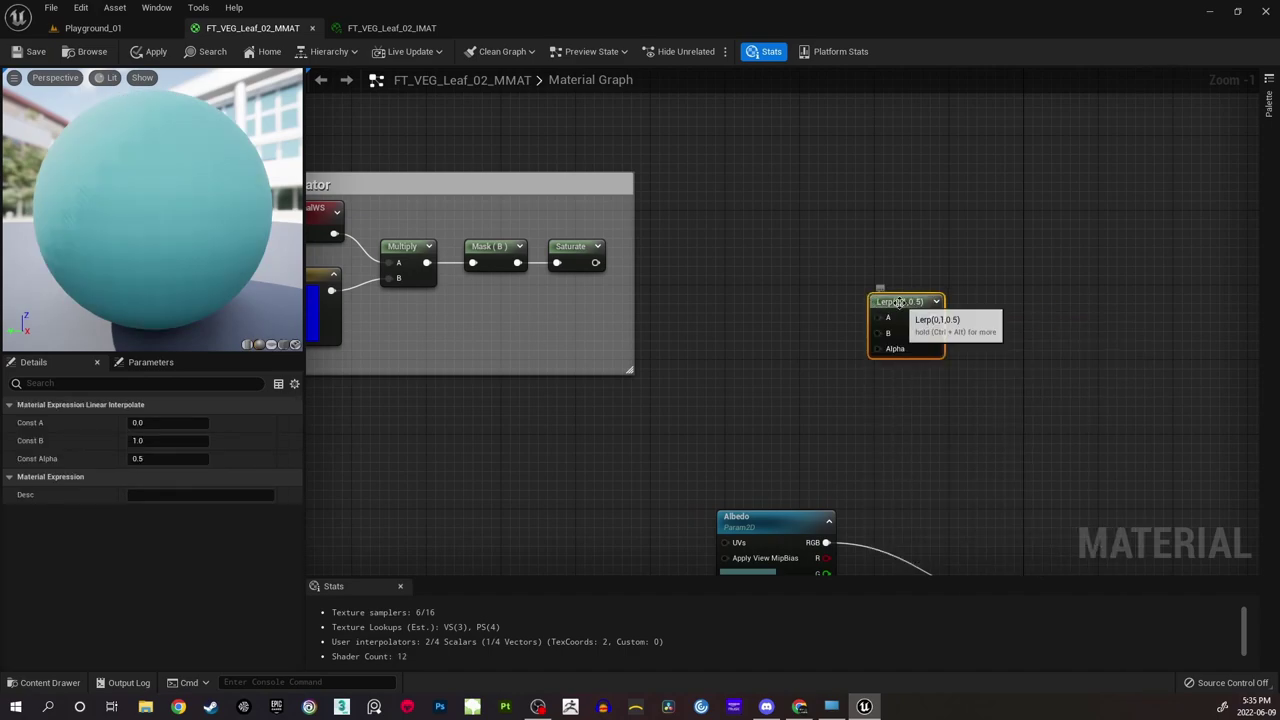
click(826, 289)
right_drag(826, 289, 895, 299)
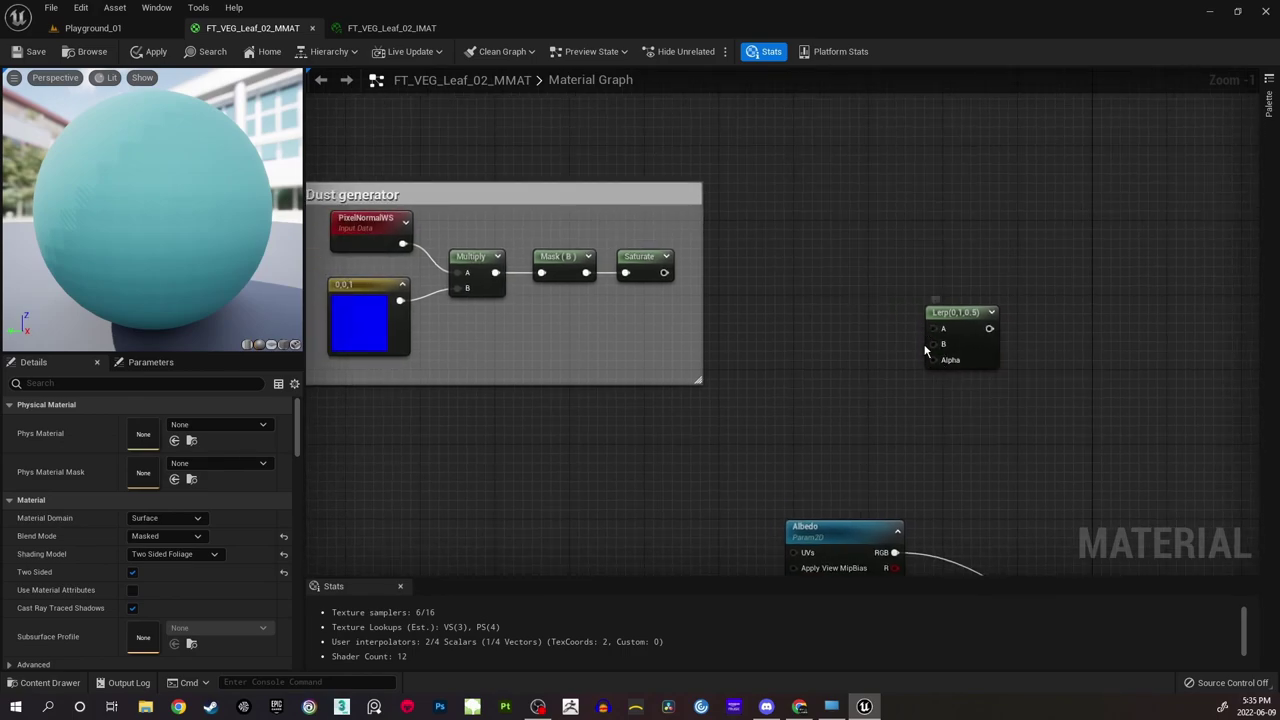
Connect the Saturate node's output to the Lerp's Alpha input and shift the Lerp slightly further from the group.
mouse_move(805, 322)
right_down()
mouse_move(873, 318)
mouse_move(826, 314)
right_up()
scroll(840, 312, up, 1)
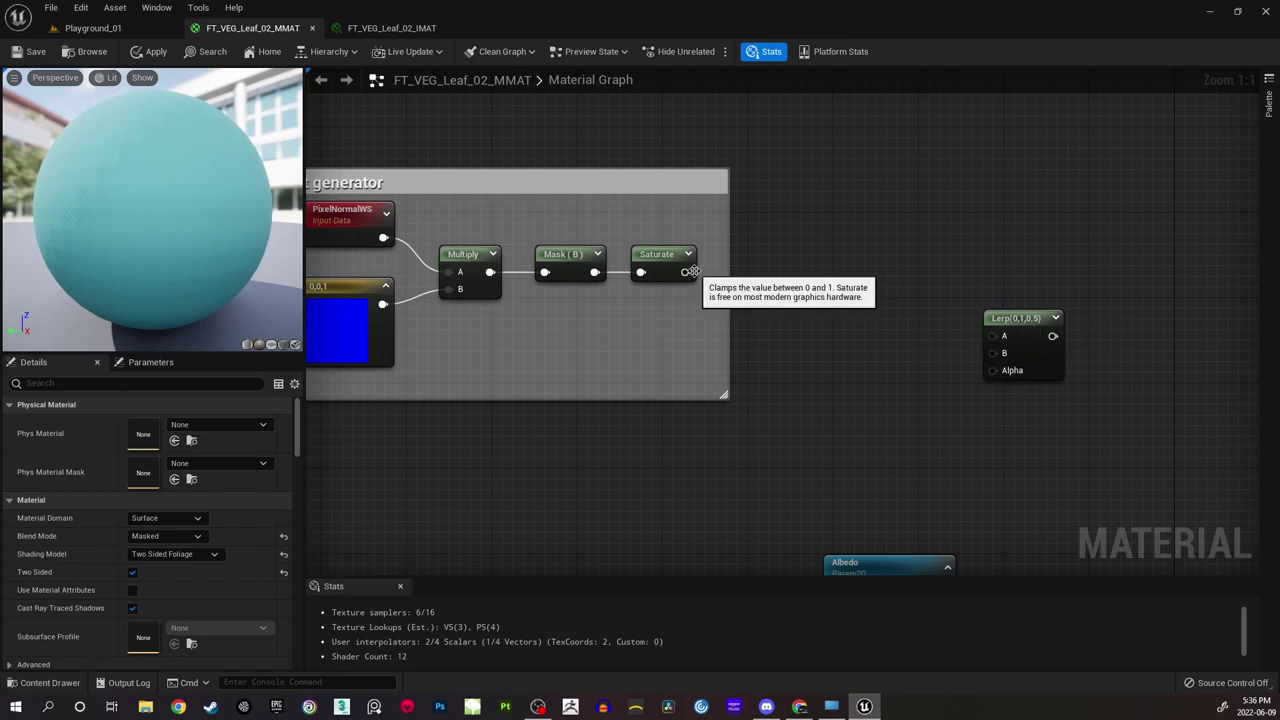
right_drag(570, 236, 622, 239)
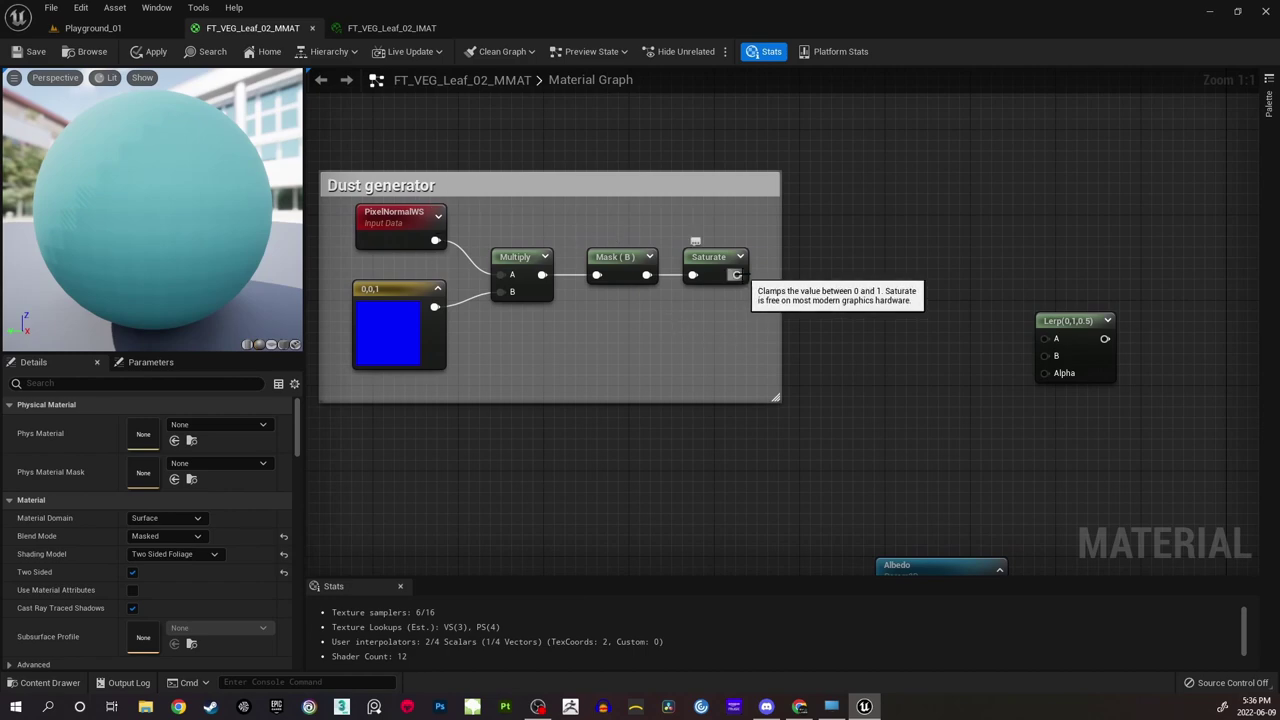
drag(737, 275, 1042, 373)
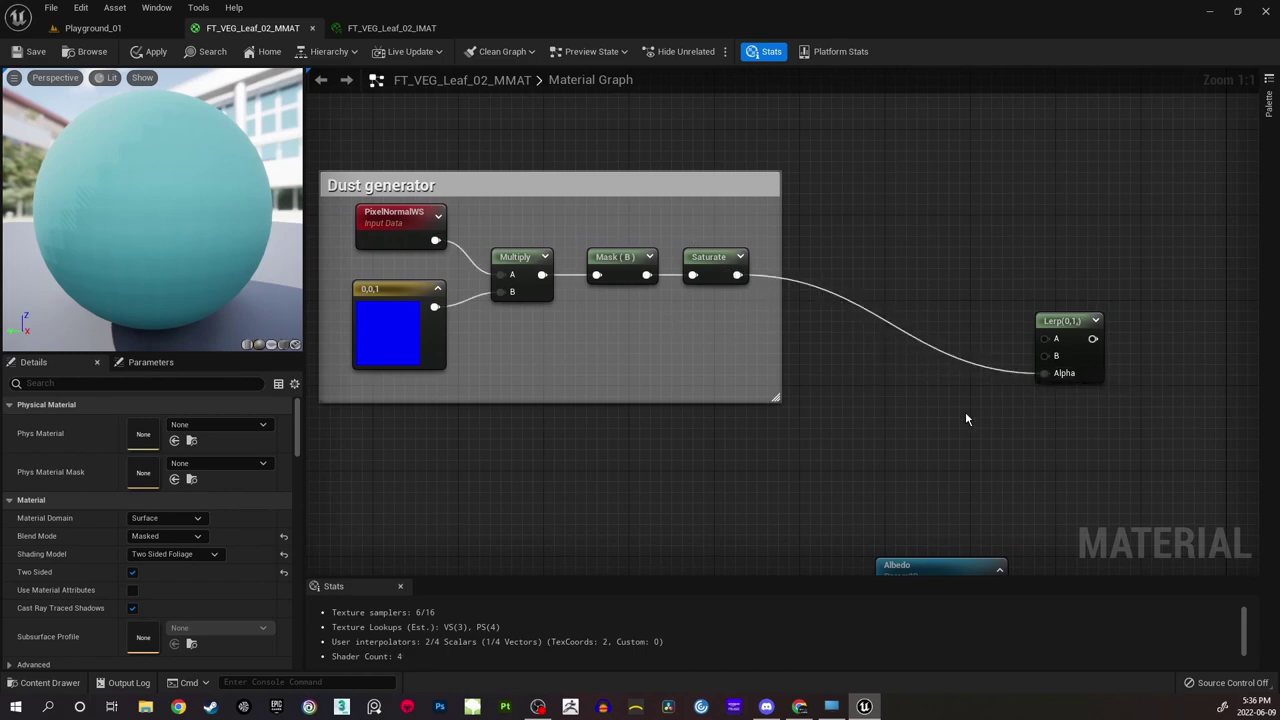
right_drag(965, 411, 870, 297)
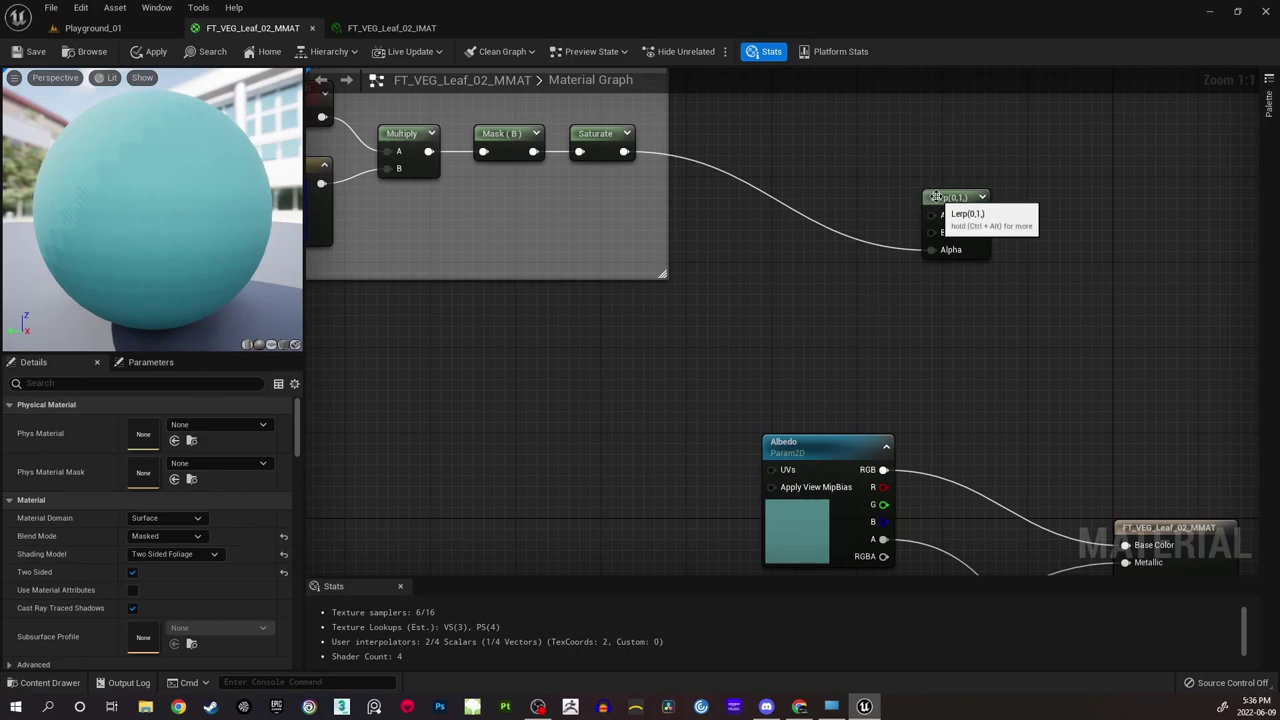
drag(934, 198, 966, 198)
click(869, 193)
right_drag(888, 162, 867, 266)
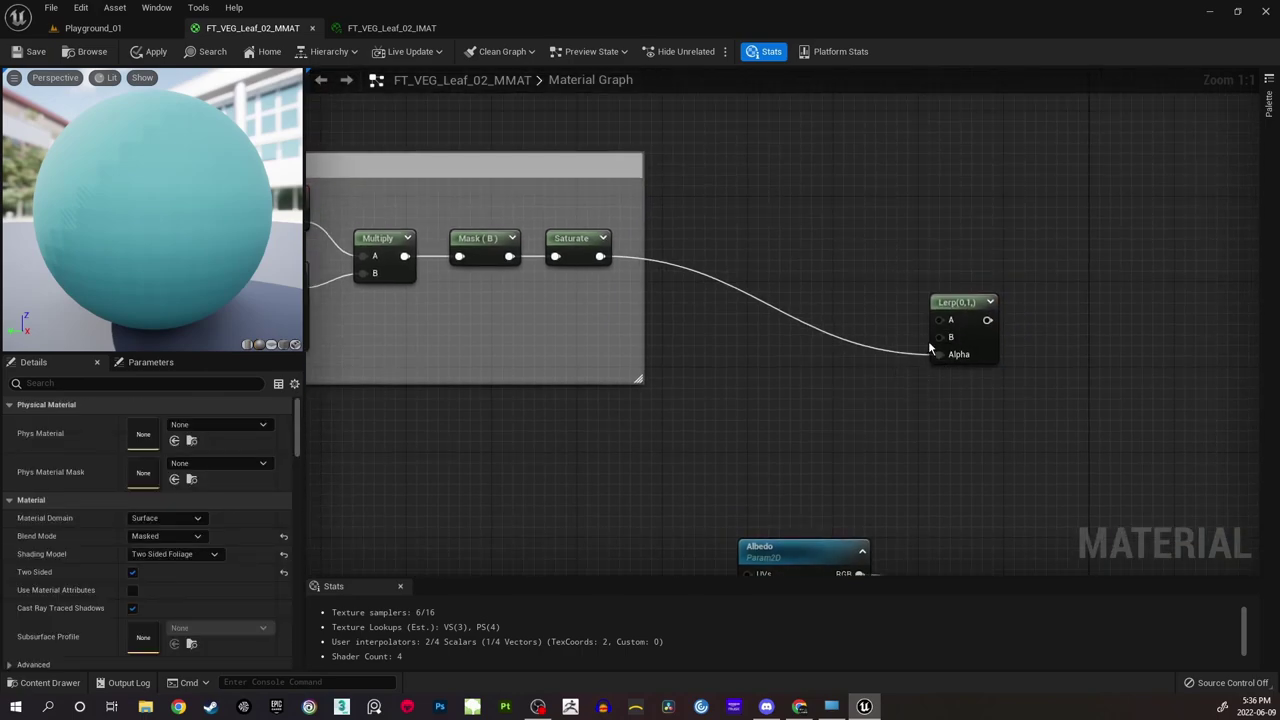
Add a Constant3Vector node near the Lerp and convert it to a parameter named DustColor.
right_drag(832, 226, 897, 260)
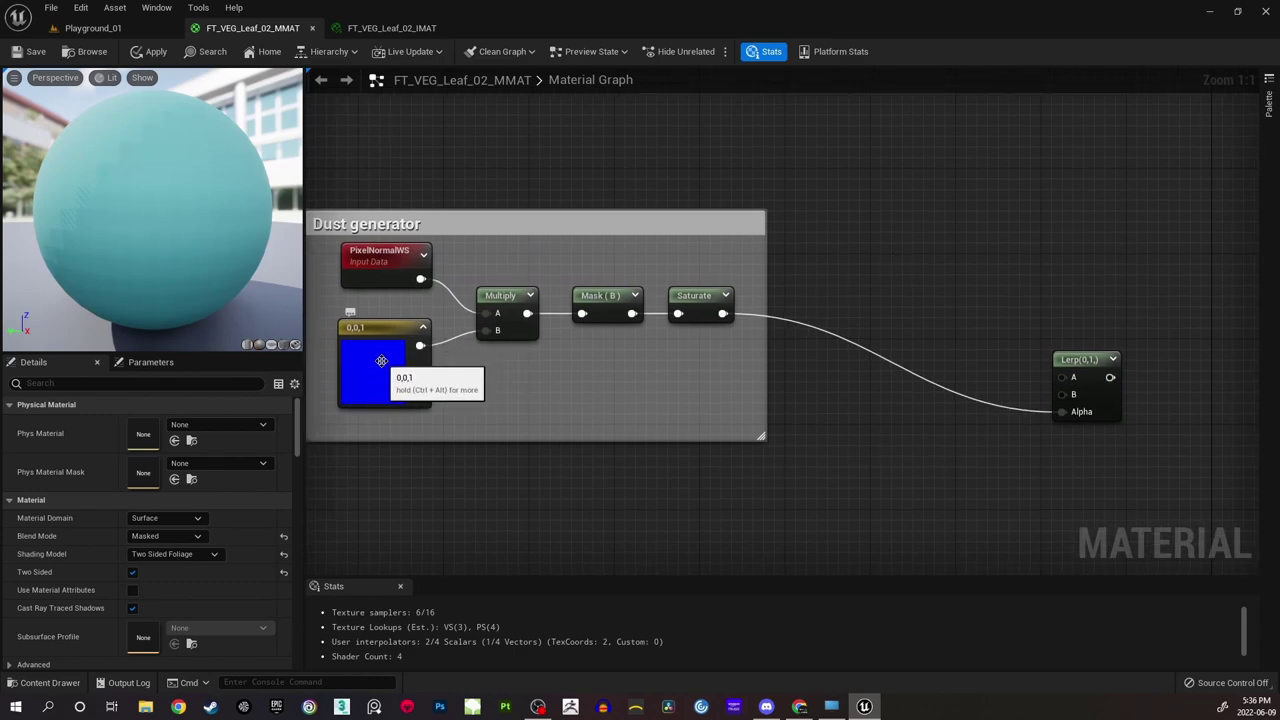
click(856, 254)
drag(894, 265, 909, 262)
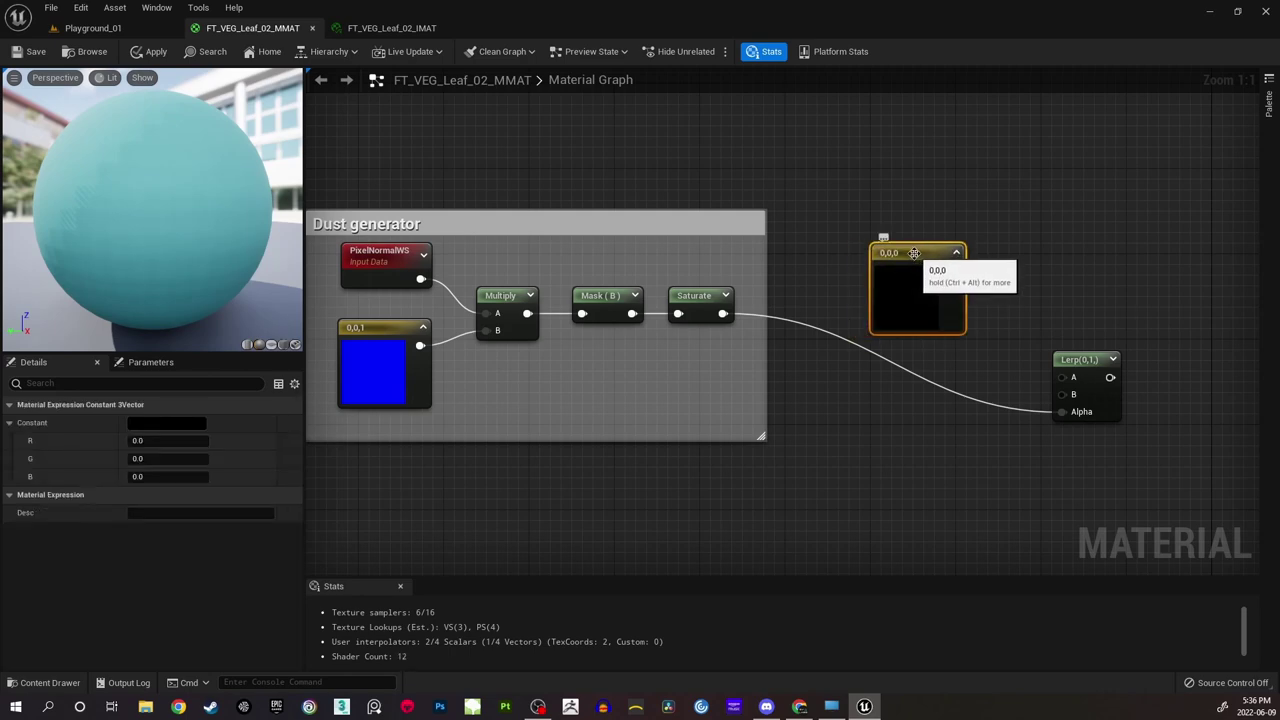
right_click(914, 256)
click(906, 256)
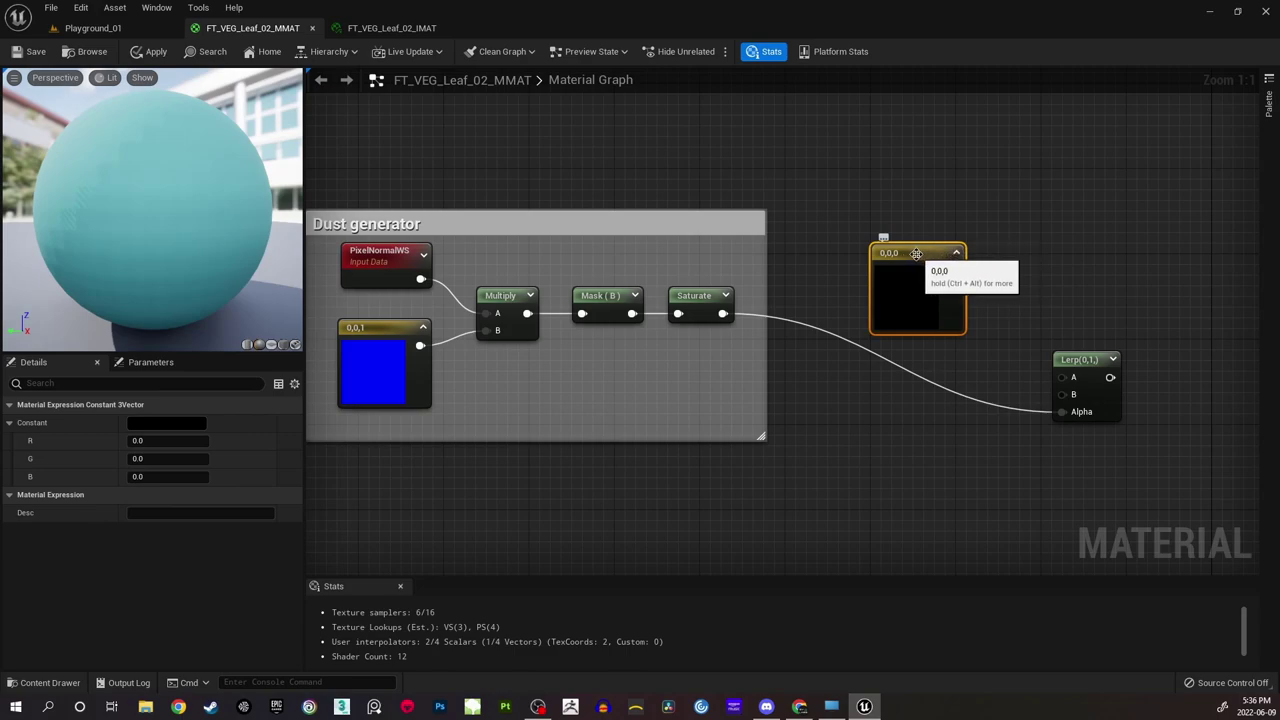
right_click(916, 255)
click(965, 283)
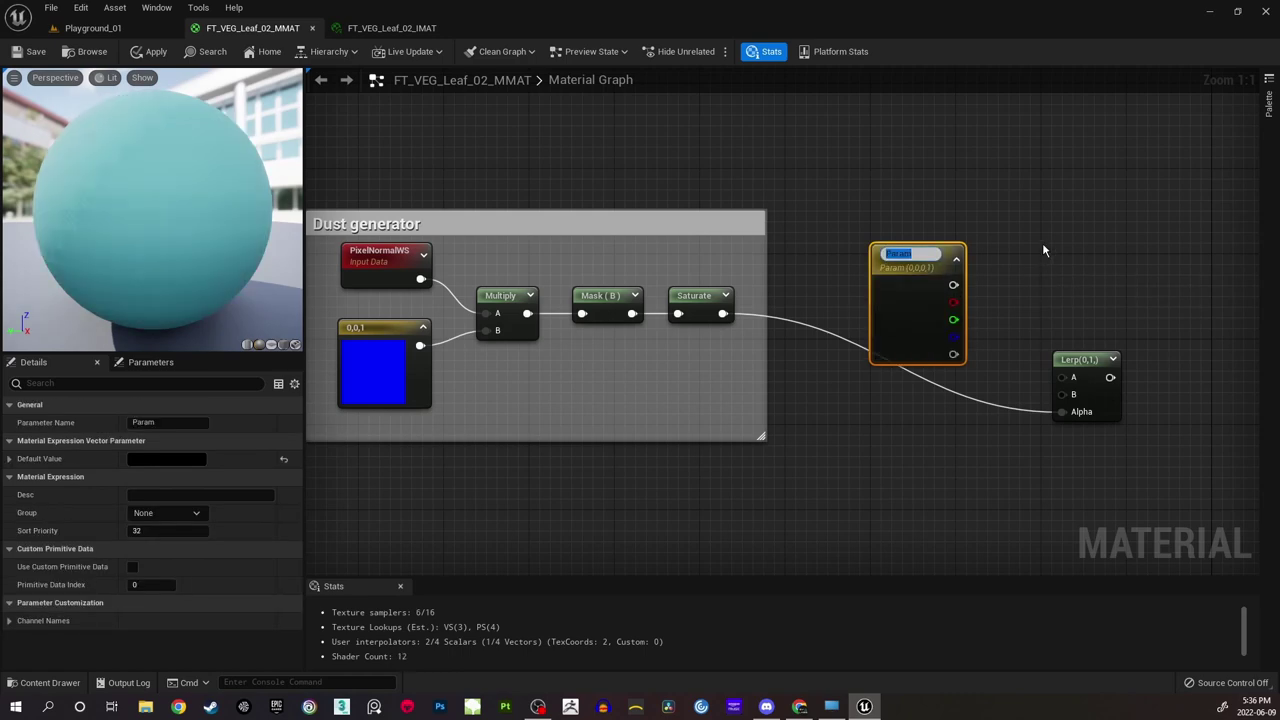
text(Dust)
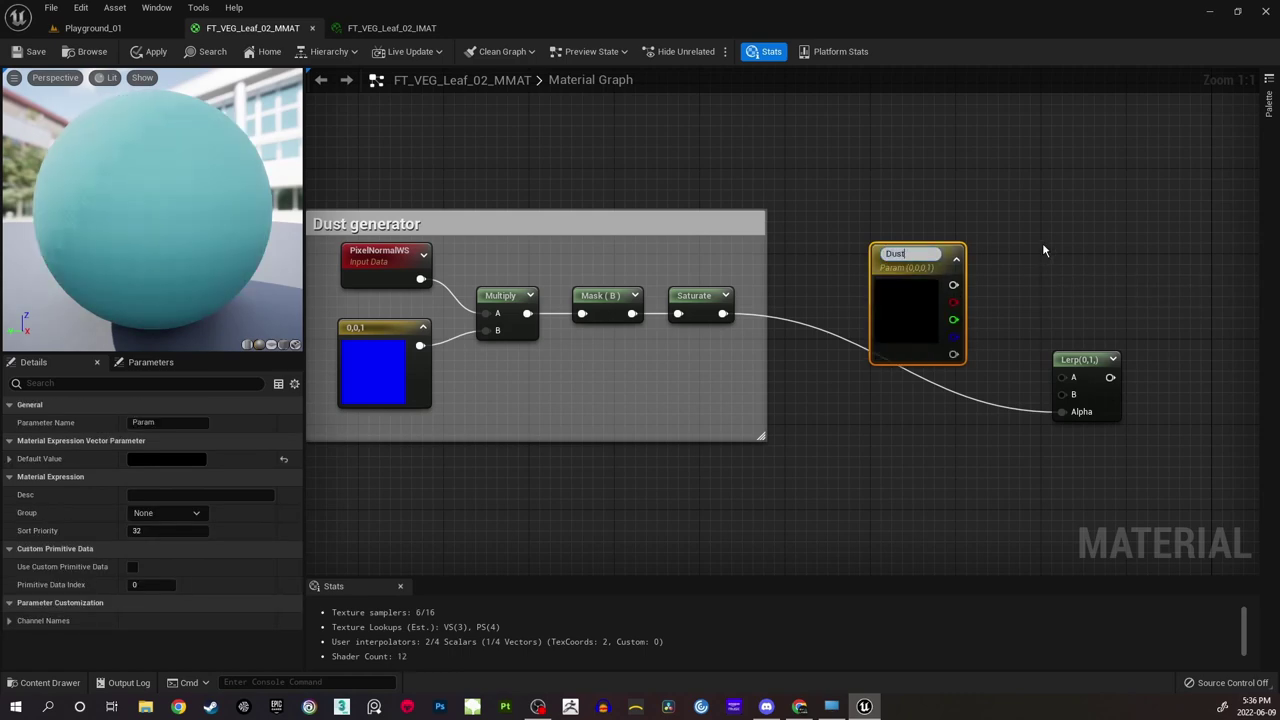
text(Color)
key(Return)
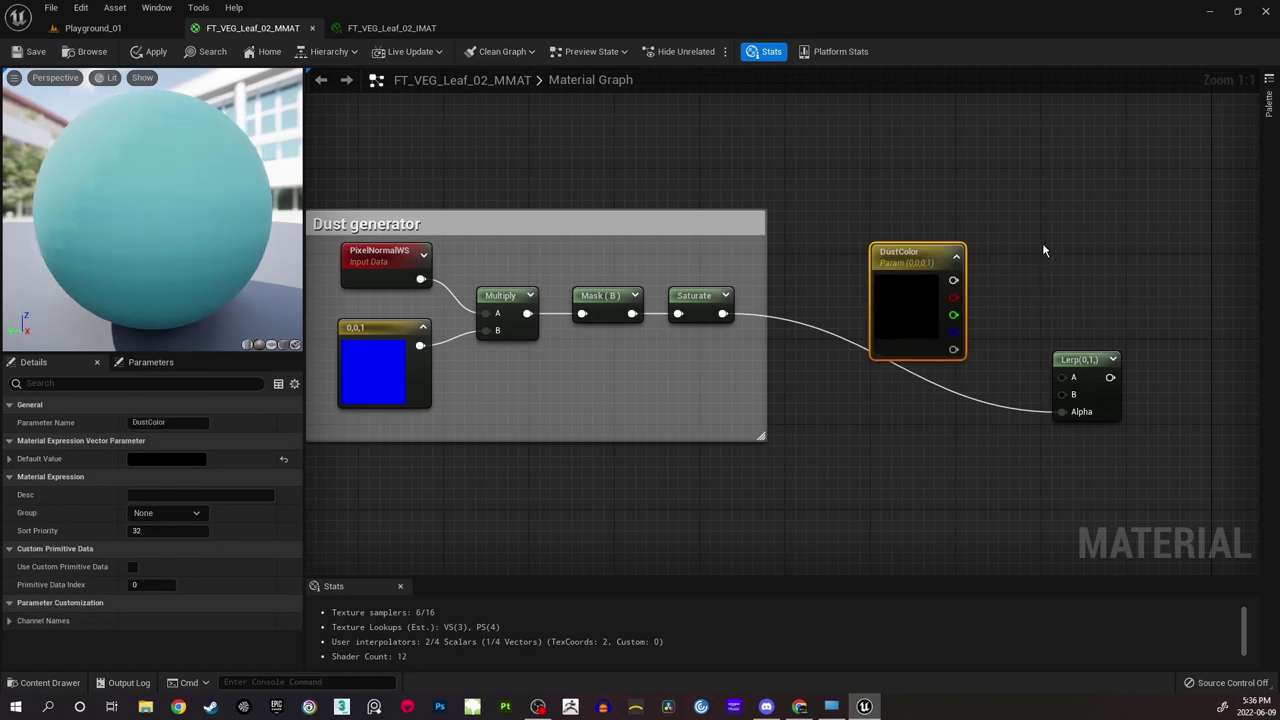
click(1042, 244)
Set the DustColor parameter's default value to white, with a brightness value of 1.0.
right_drag(1042, 244, 986, 218)
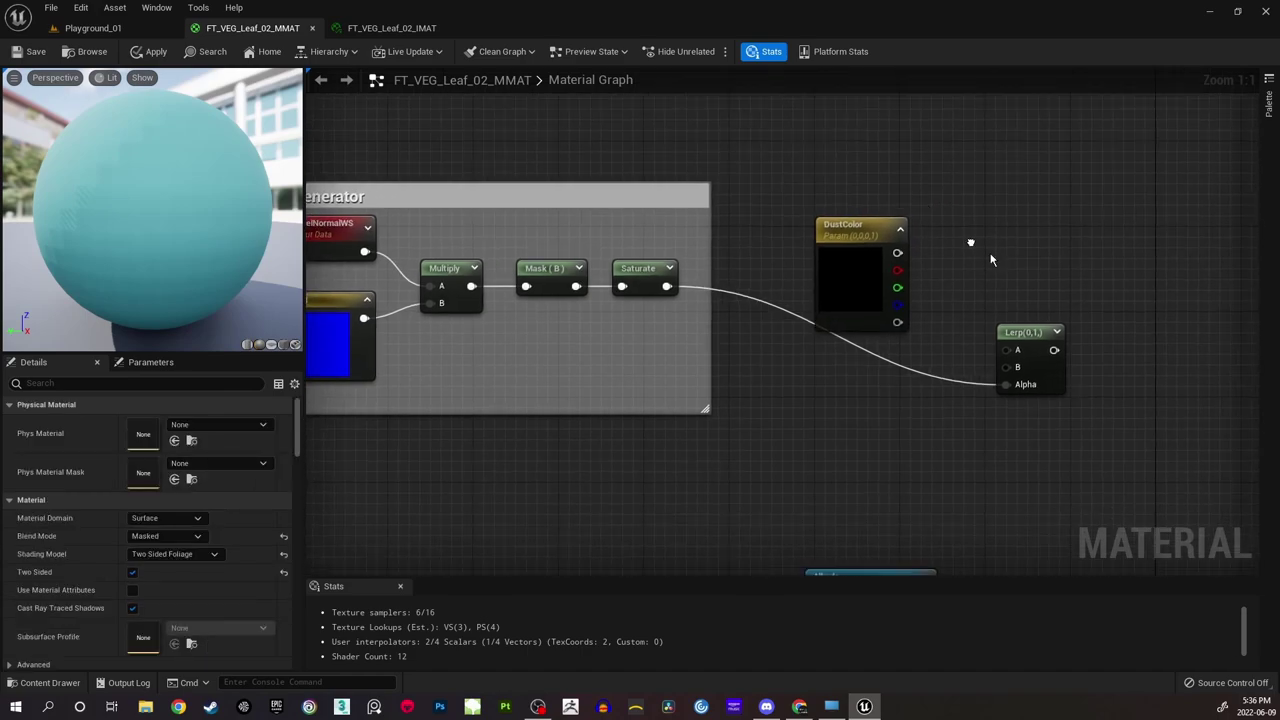
click(890, 239)
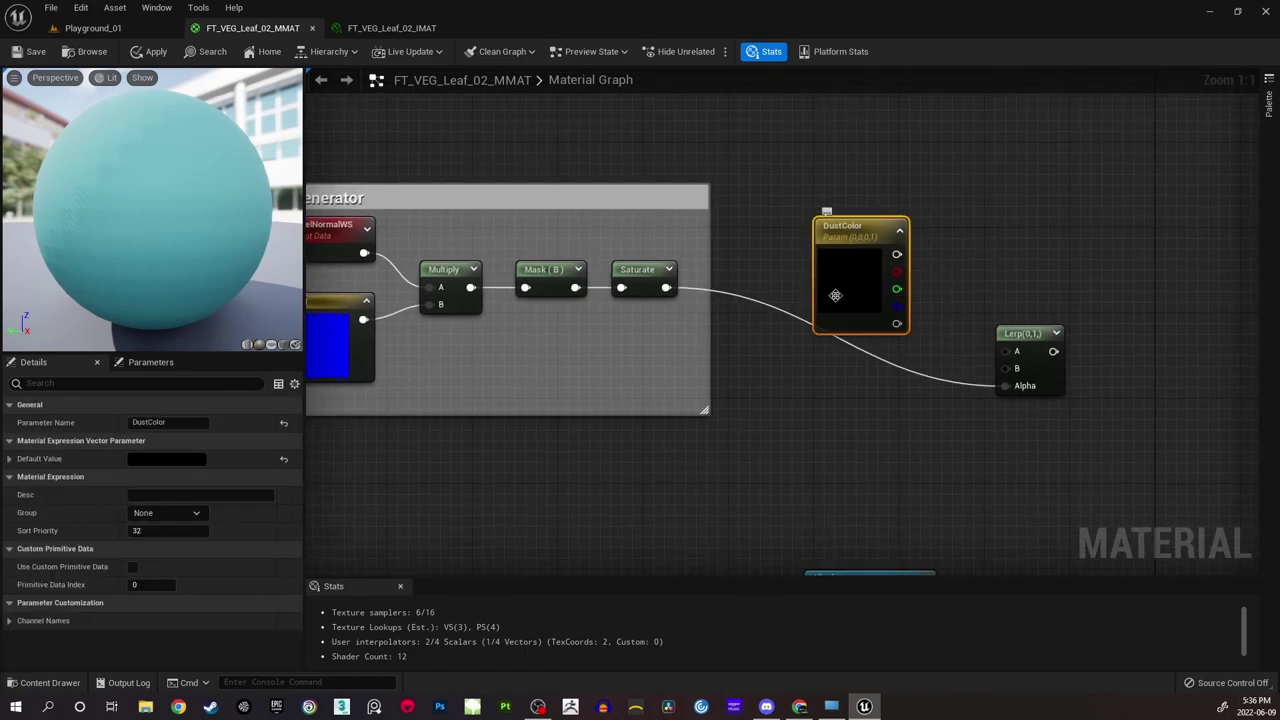
right_drag(968, 248, 987, 279)
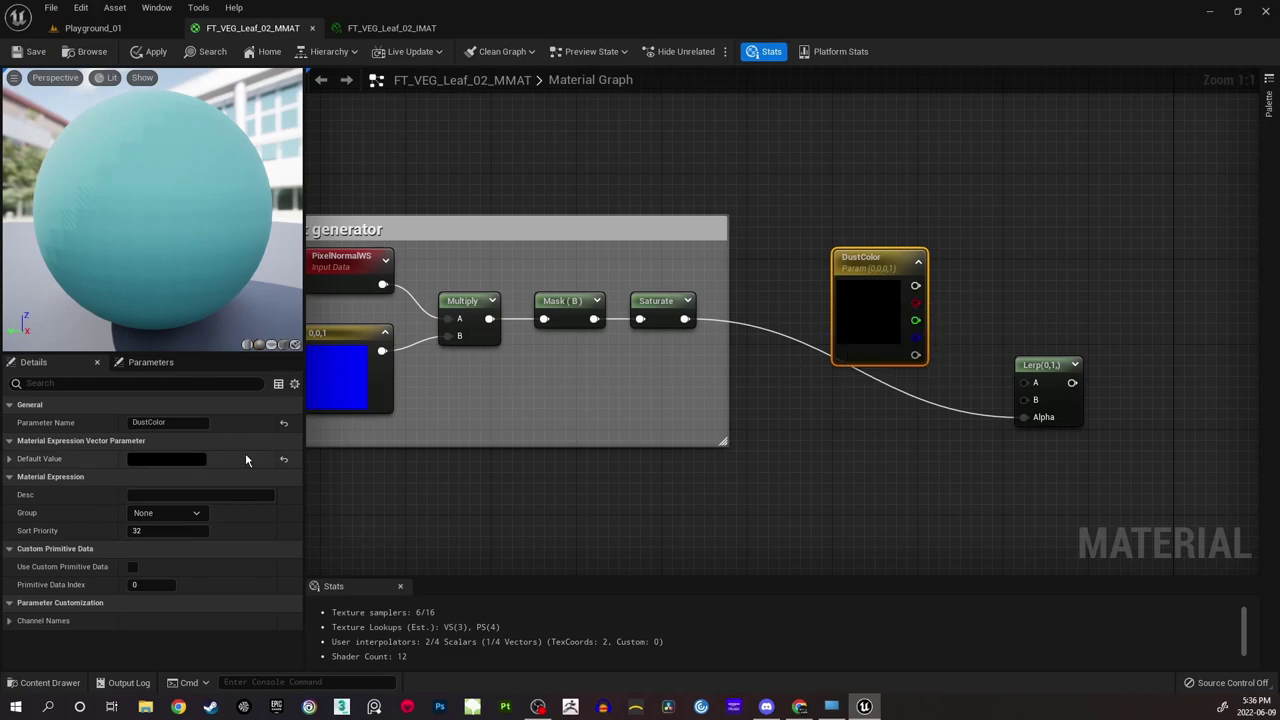
click(186, 460)
drag(355, 589, 407, 600)
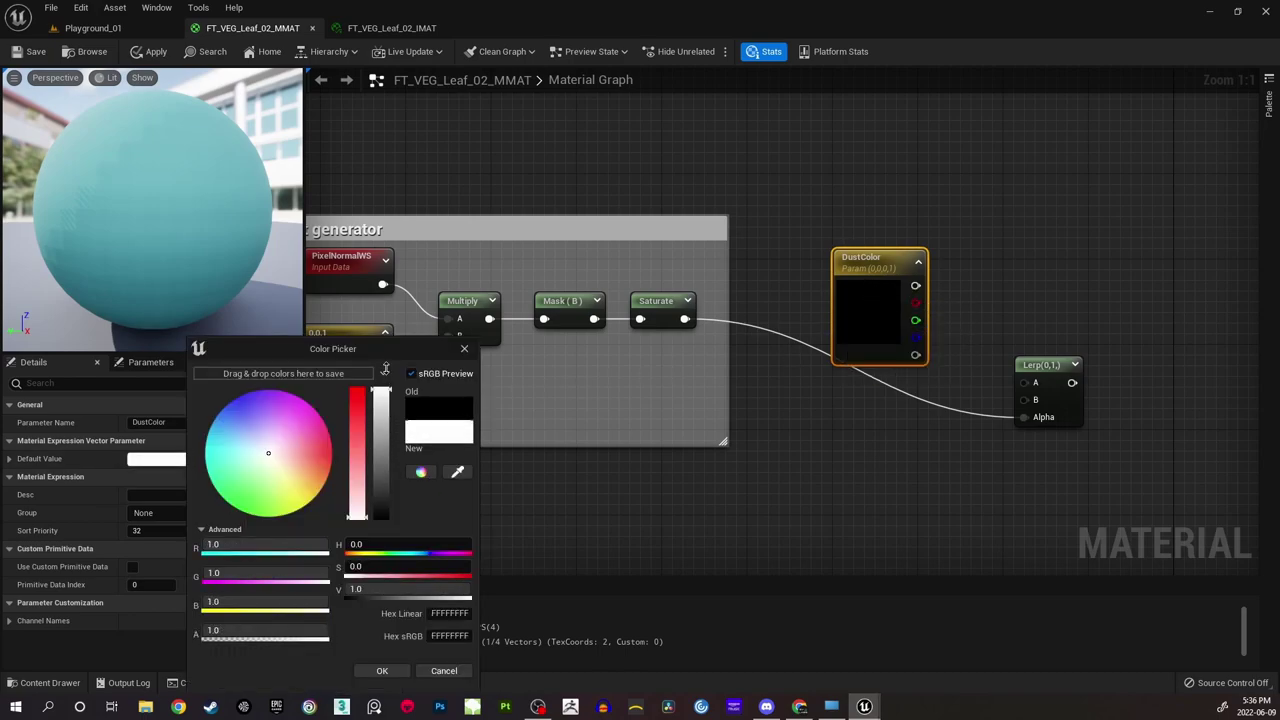
click(382, 670)
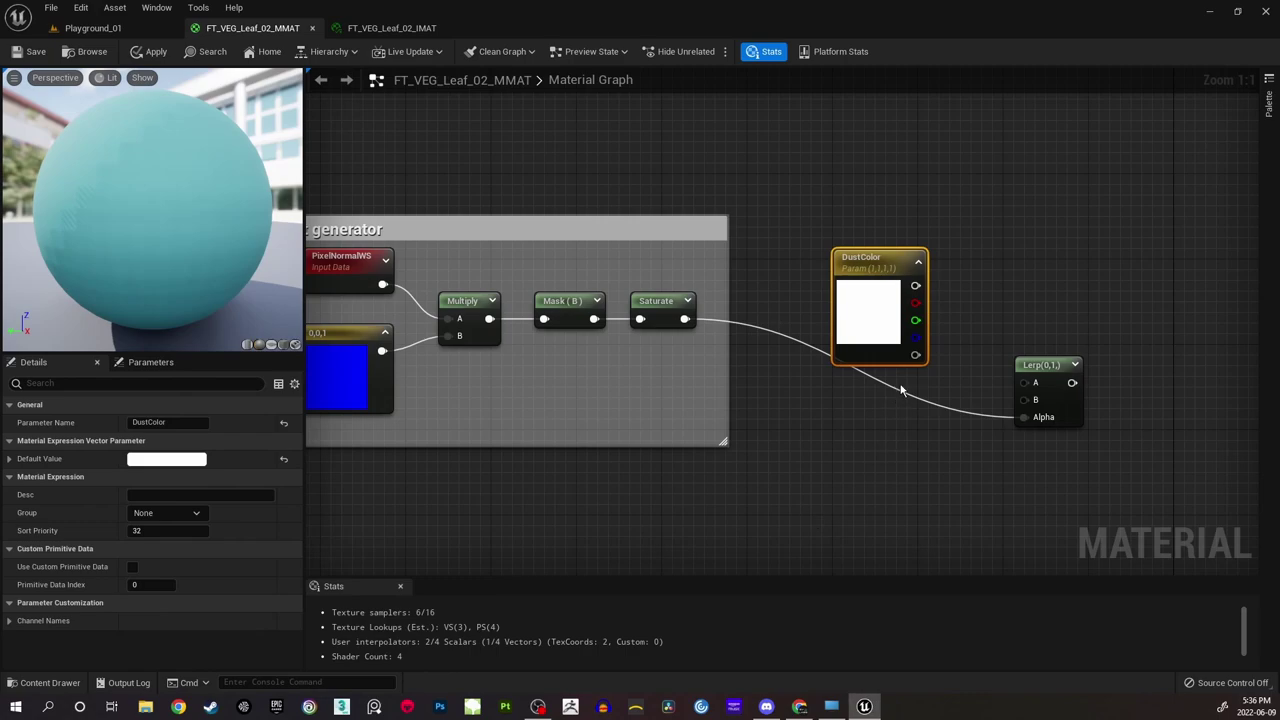
Move the DustColor node clear of the Alpha wire and connect its color output to the Lerp's B input.
right_drag(700, 500, 649, 489)
drag(830, 250, 973, 389)
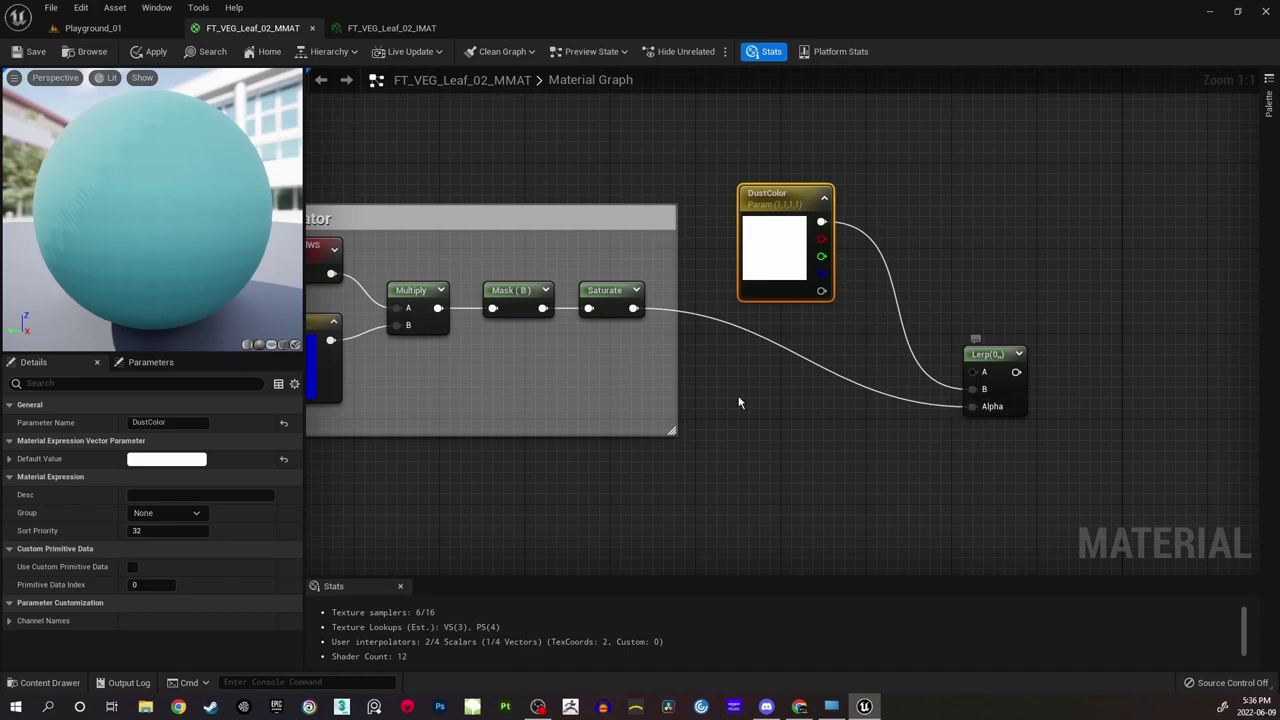
right_drag(739, 401, 778, 412)
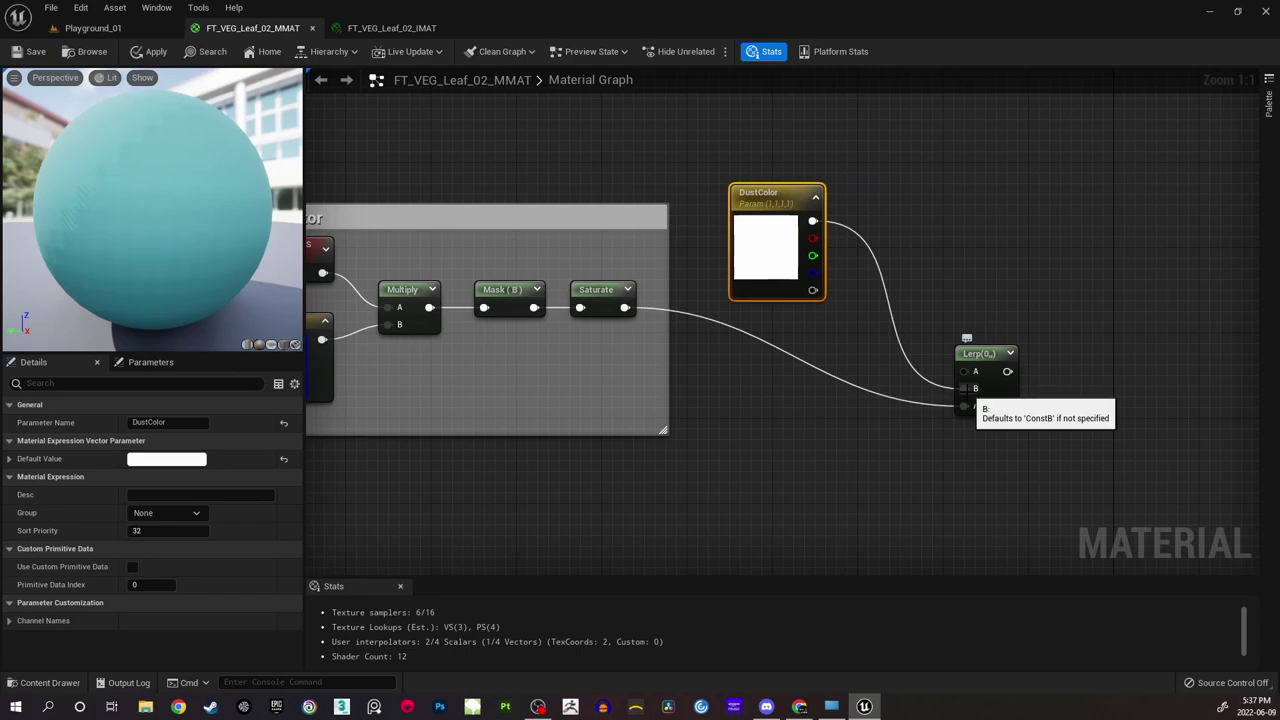
Connect the Albedo texture's RGB output to the Lerp's A input.
right_drag(900, 437, 864, 302)
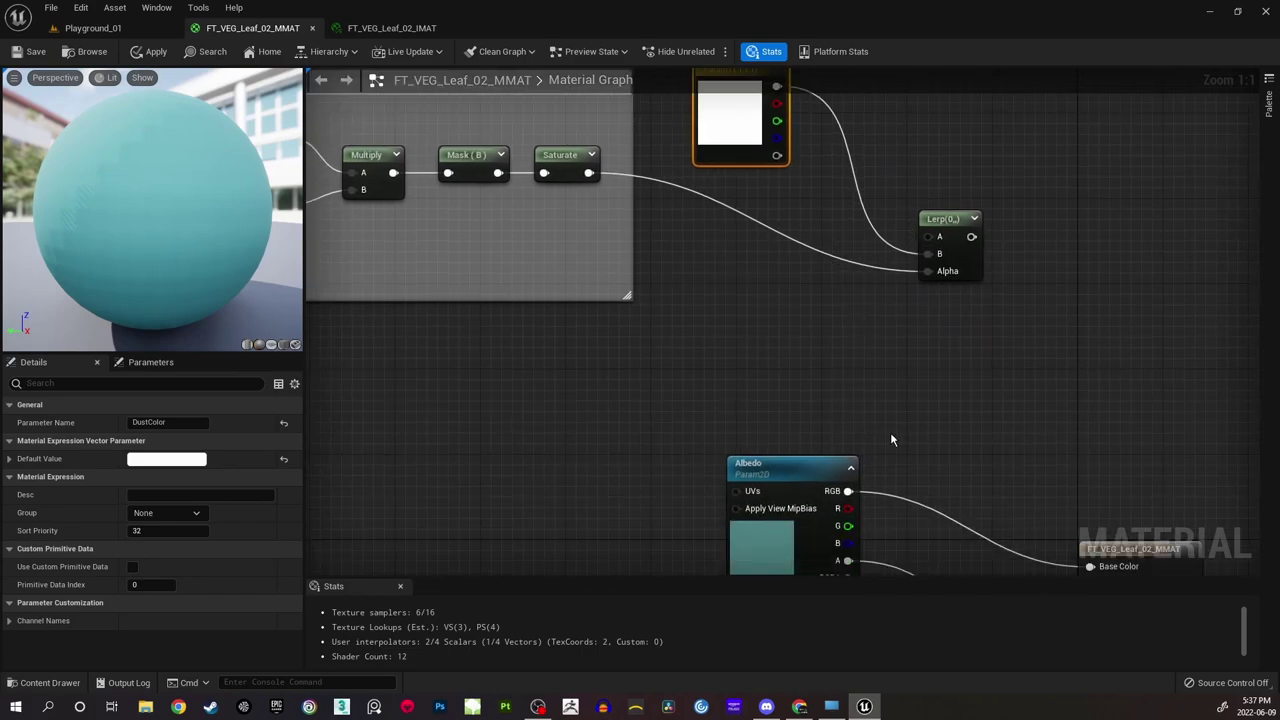
drag(848, 491, 926, 237)
right_drag(870, 505, 860, 400)
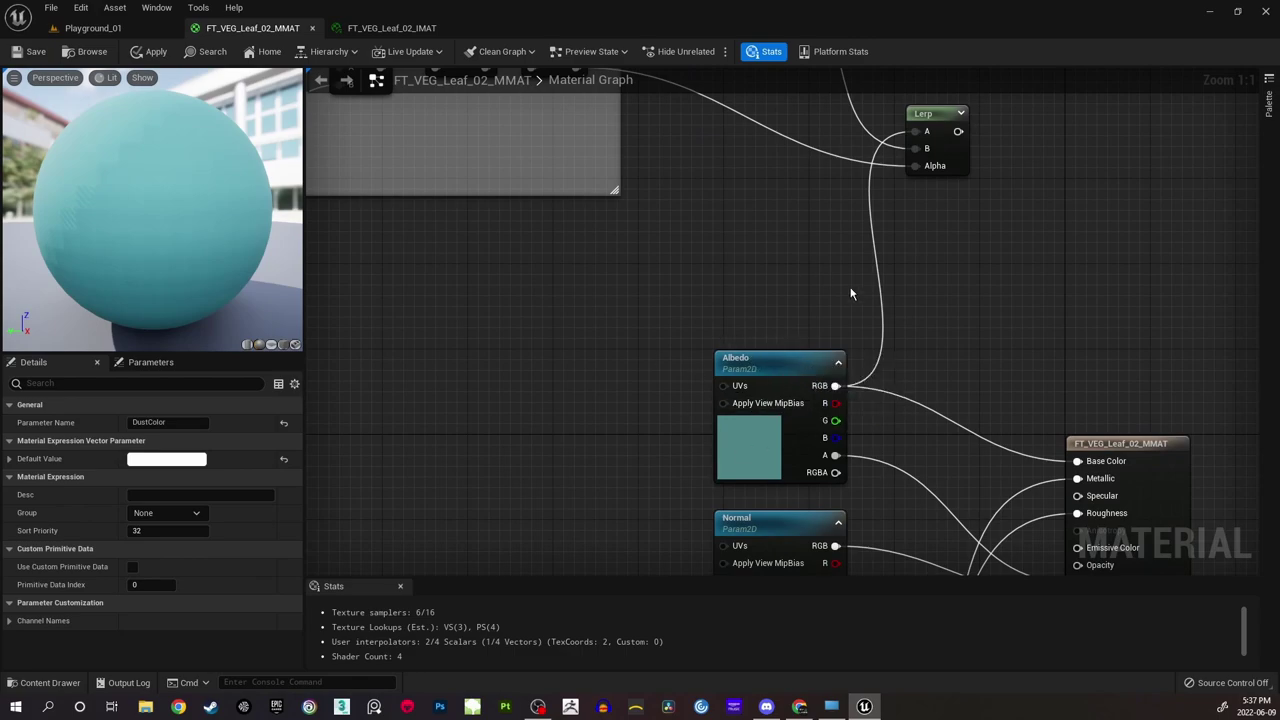
right_drag(896, 248, 871, 312)
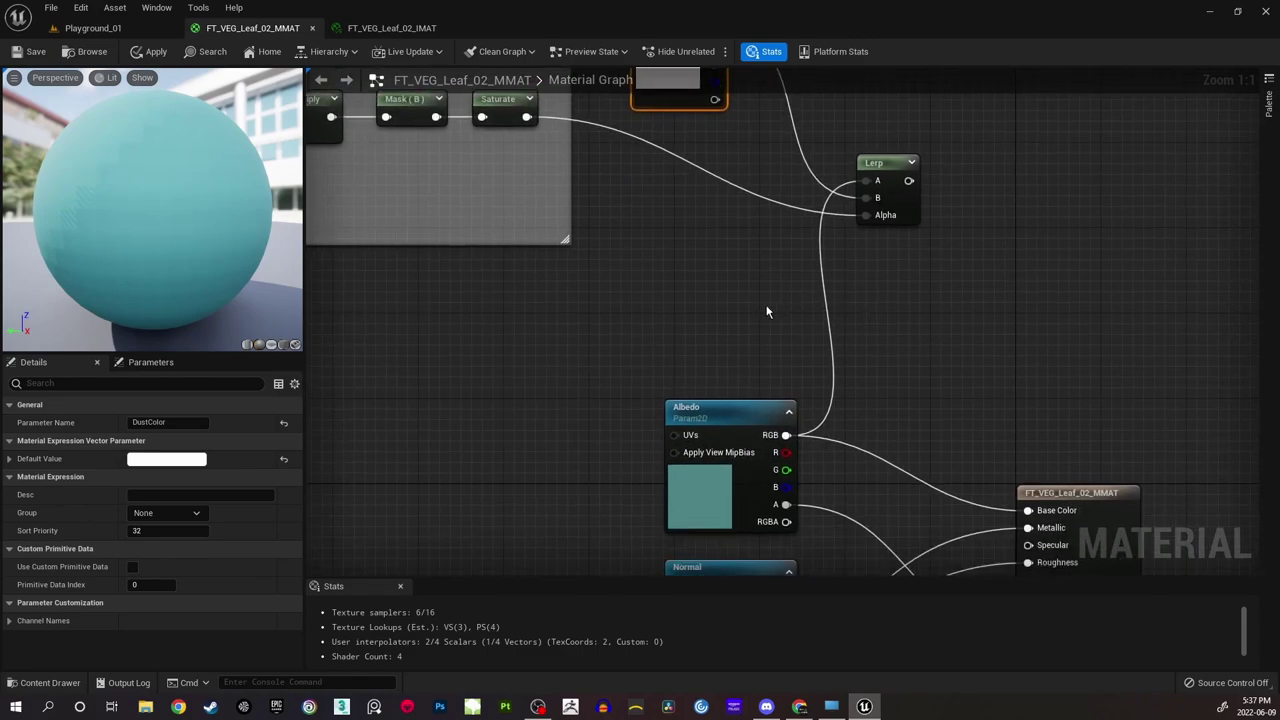
right_drag(764, 262, 827, 186)
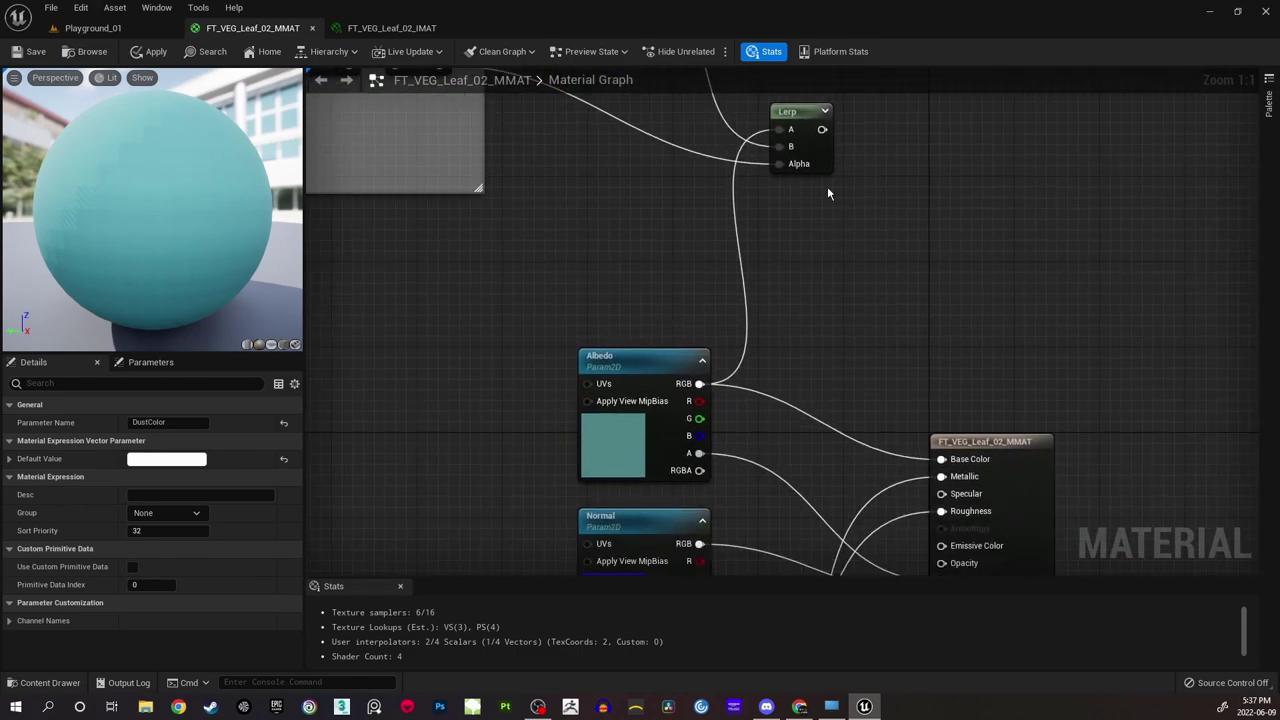
Connect the Lerp's output to the material's Base Color input.
drag(826, 130, 938, 458)
right_drag(613, 217, 844, 334)
click(898, 236)
right_drag(896, 222, 860, 332)
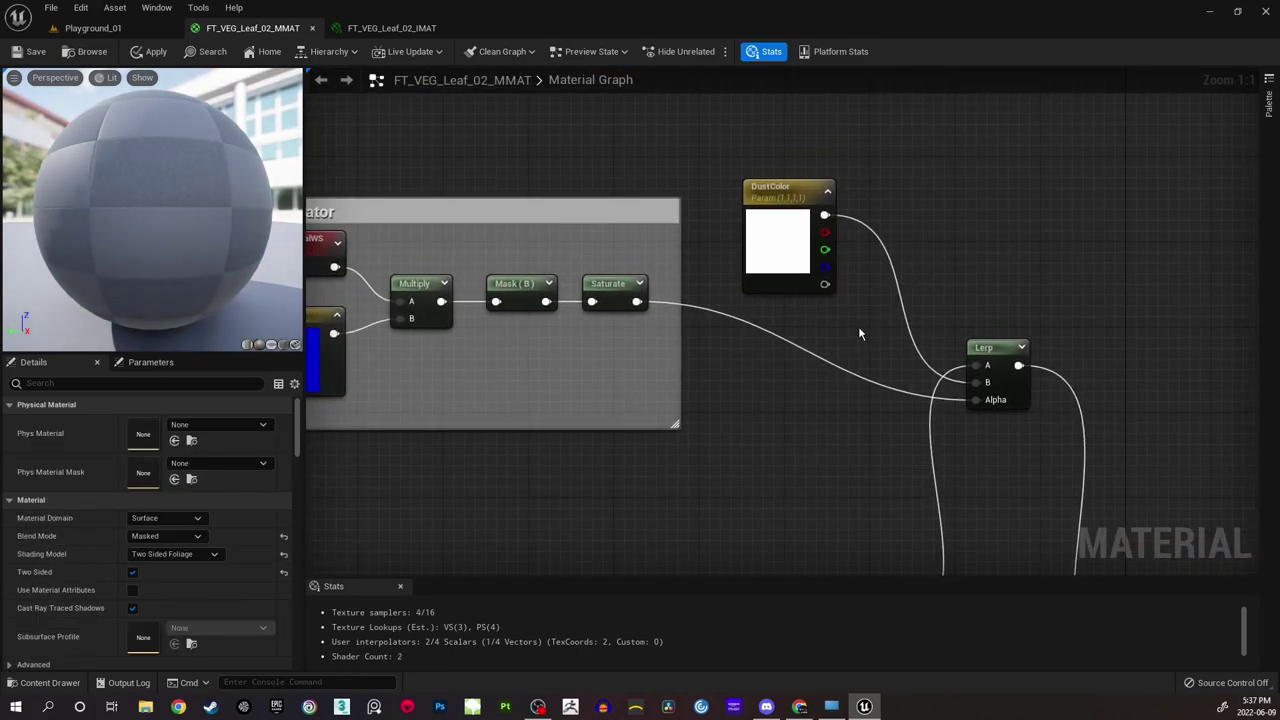
Assign the DustColor parameter to a group named Dust with sort priority 1, and save the material.
click(818, 218)
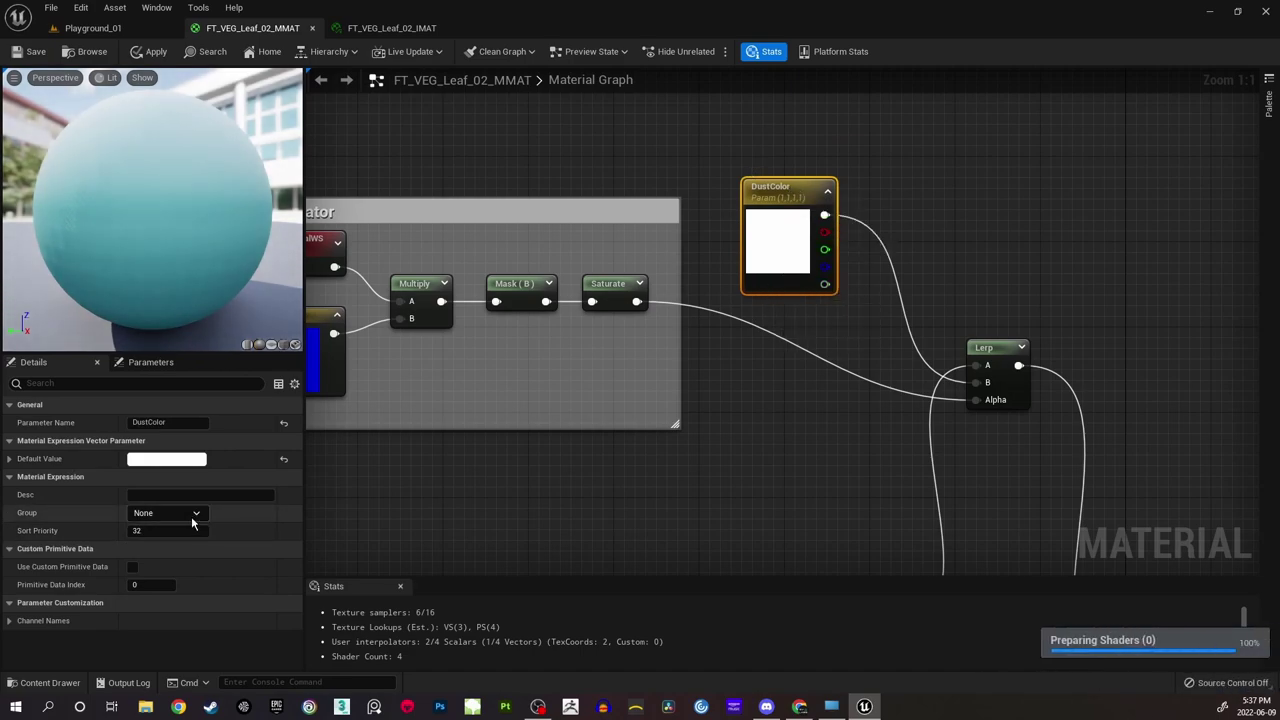
click(125, 513)
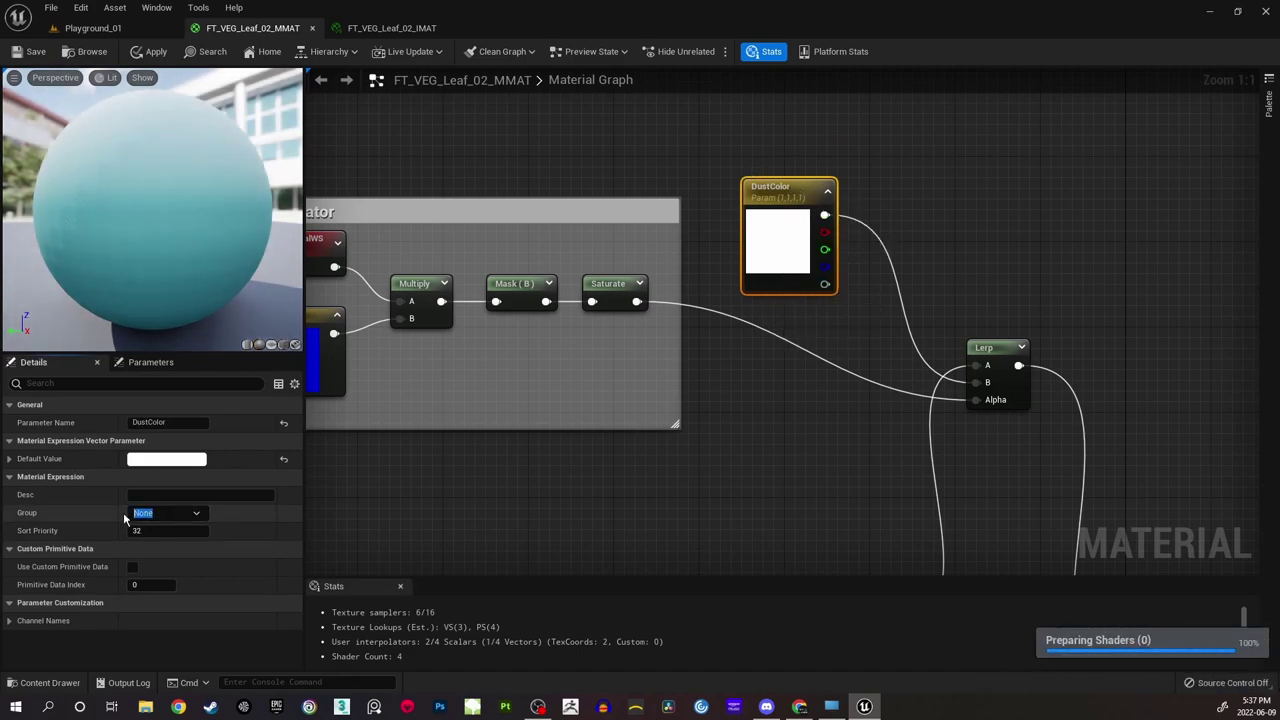
text(Dust)
key(Tab)
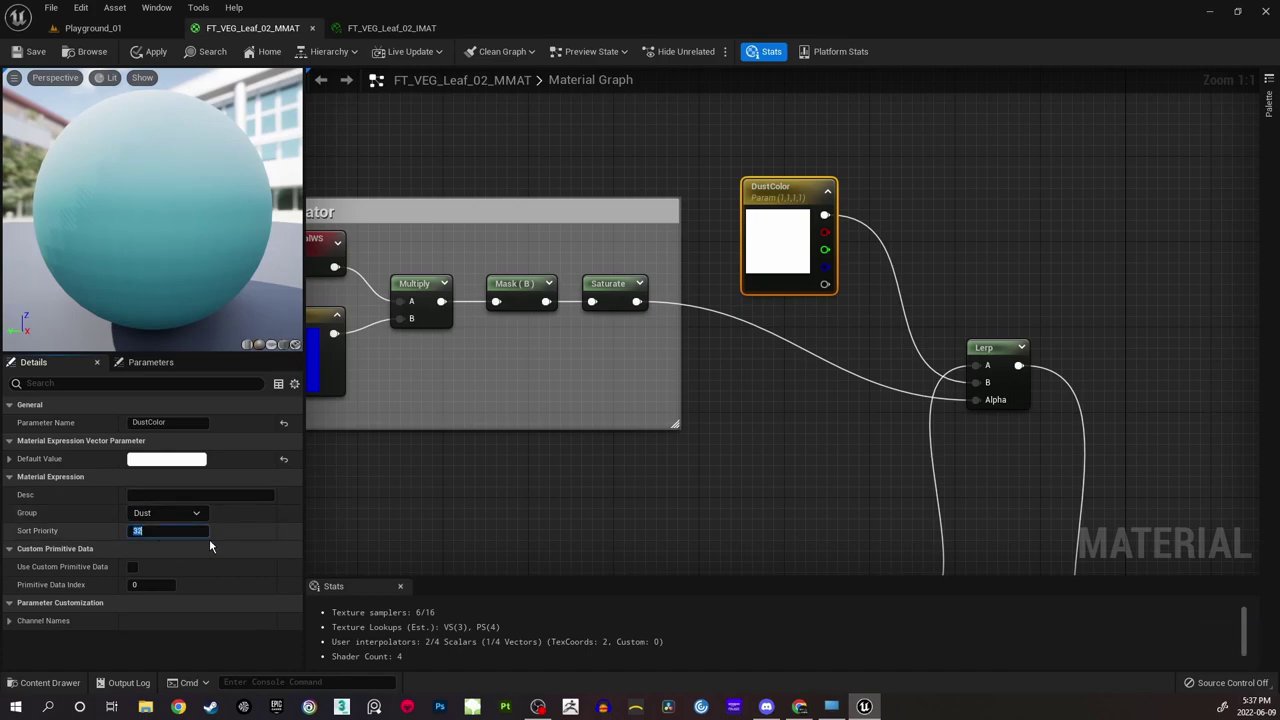
text(1)
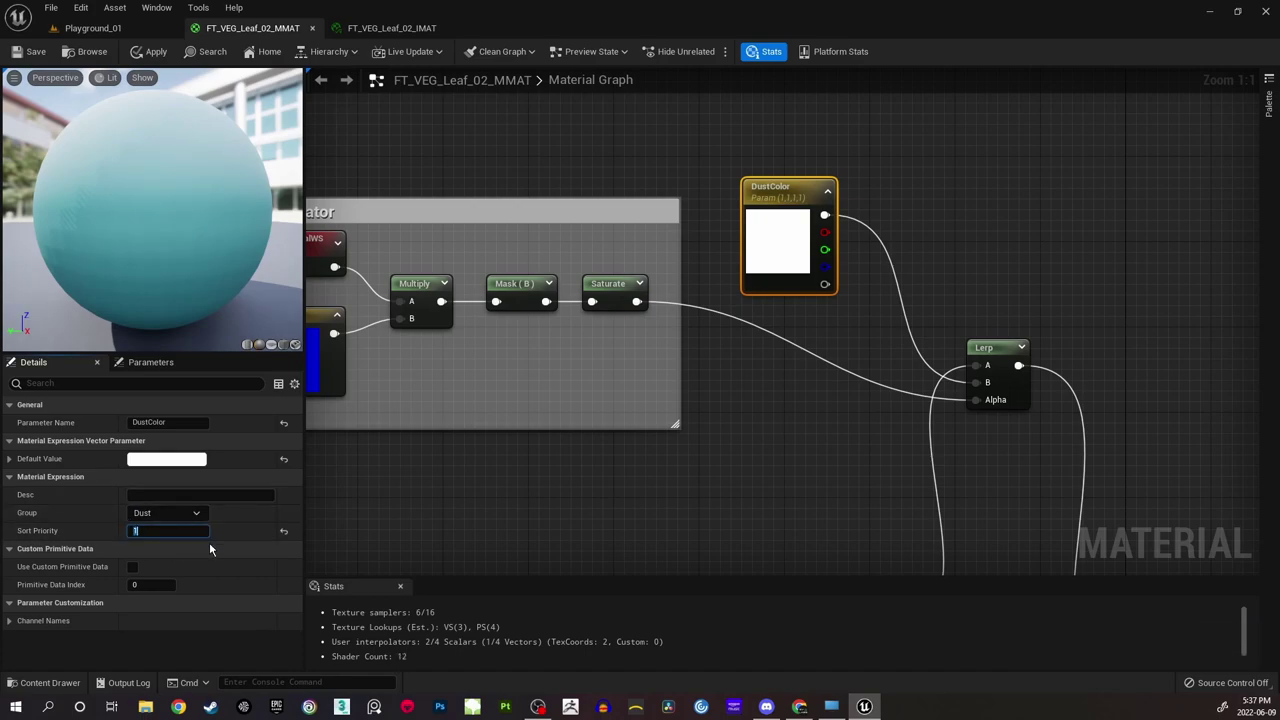
click(635, 488)
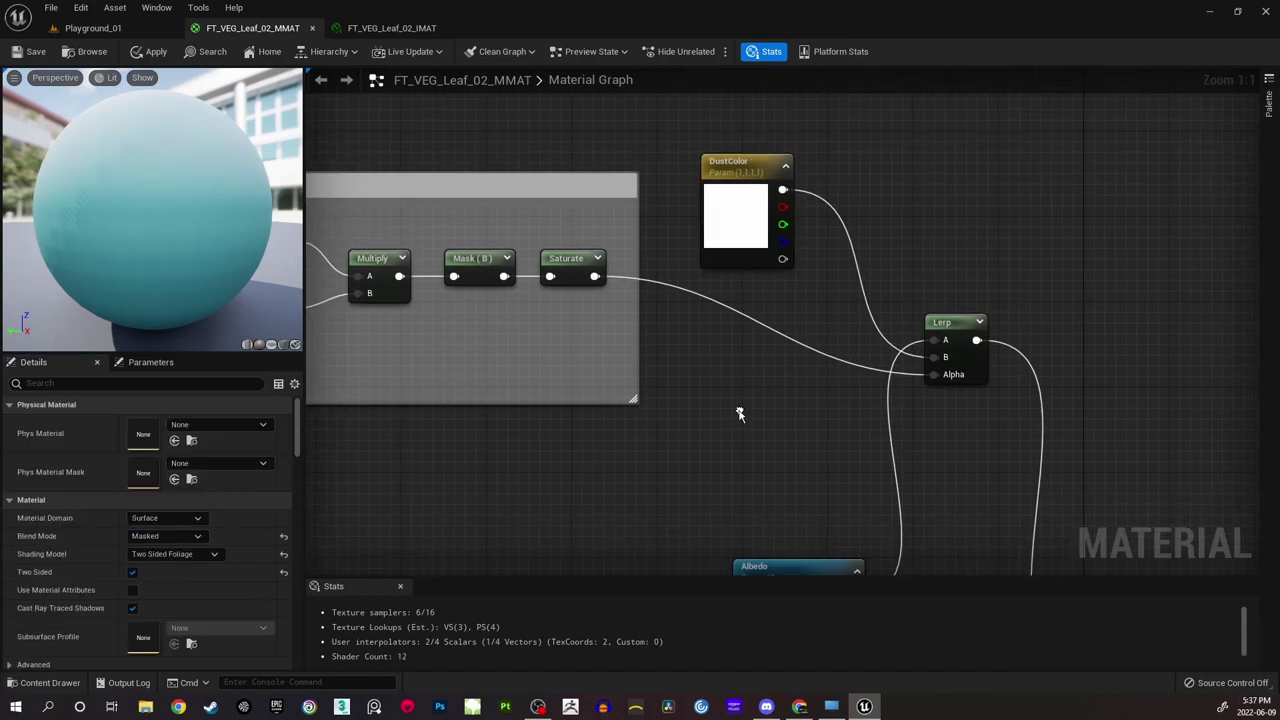
click(33, 56)
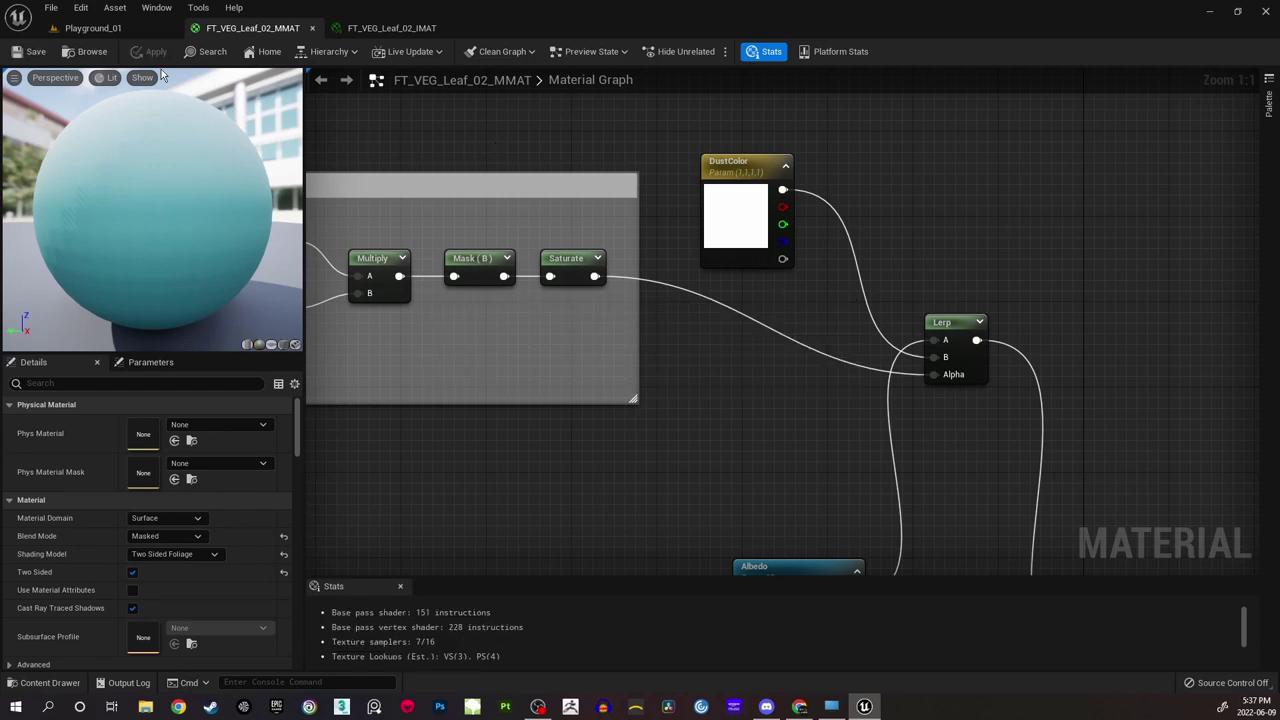
Examine the dust coverage on the wall plants' leaves in the Playground_01 level from near and far.
click(112, 28)
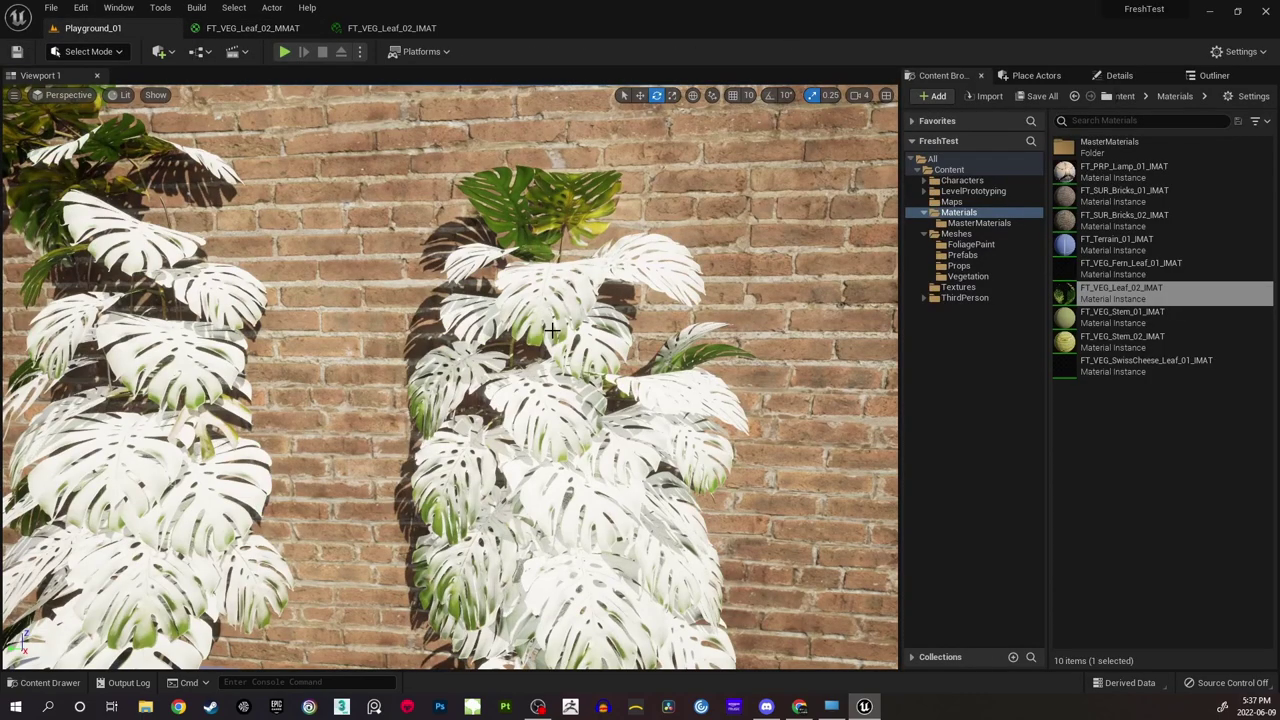
right_drag(449, 378, 510, 380)
key(s)
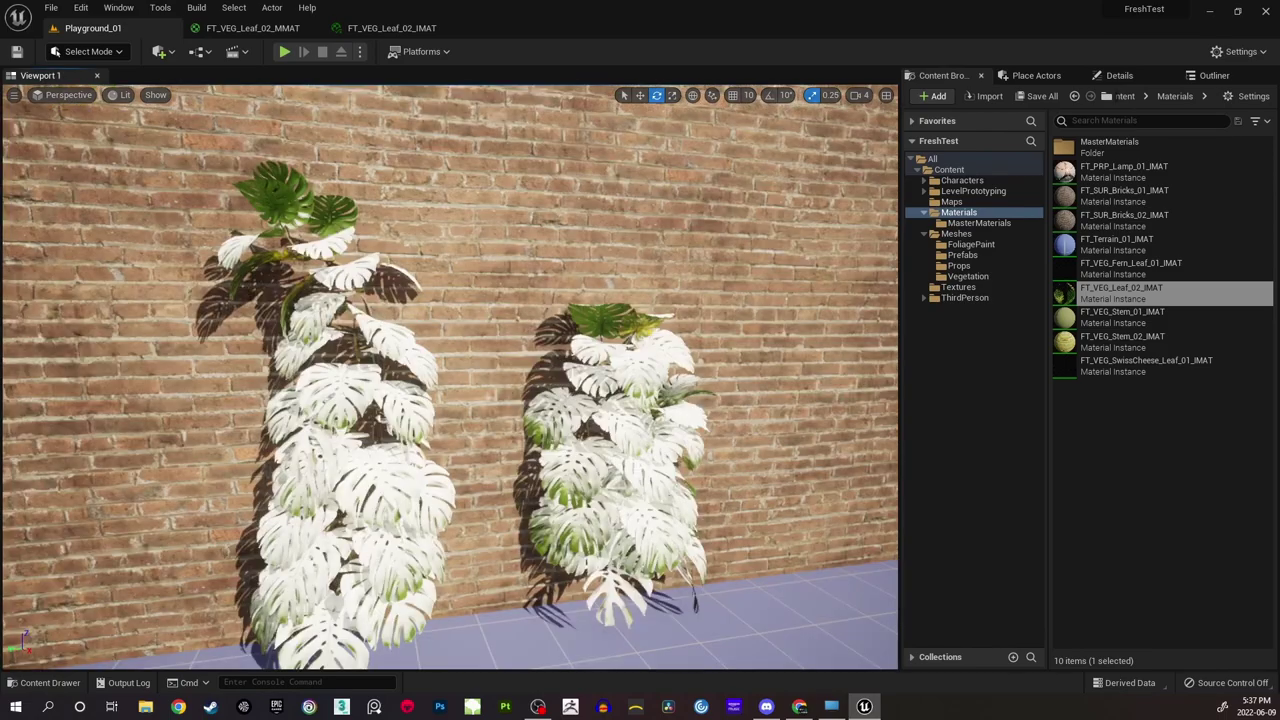
scroll(450, 378, up, 3)
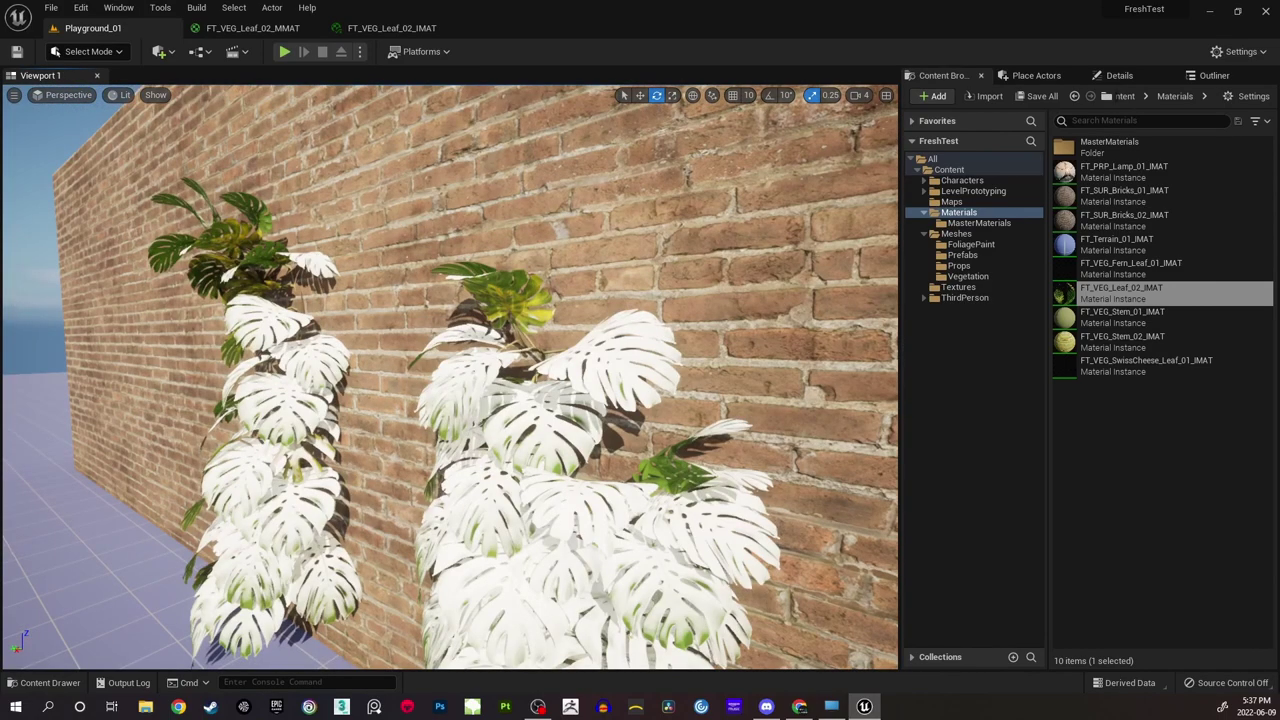
key(w)
right_drag(450, 377, 560, 367)
key(a)
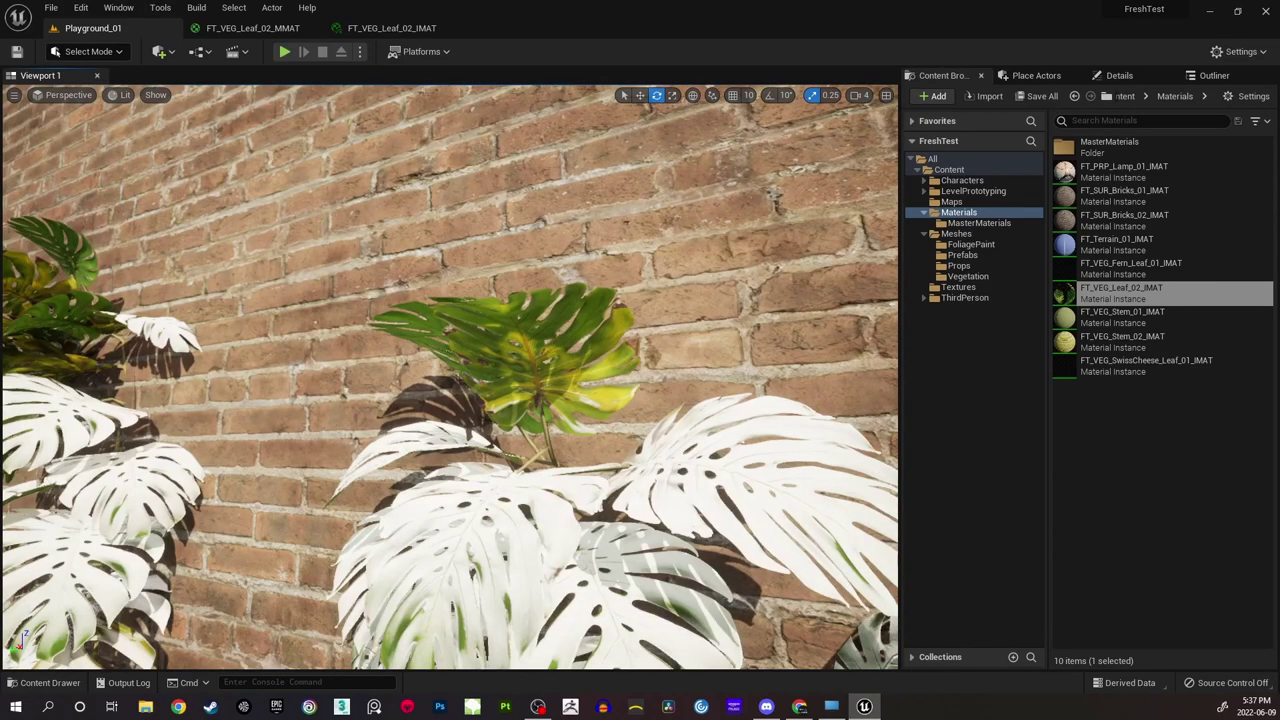
right_drag(450, 377, 500, 457)
key(s)
right_drag(450, 377, 400, 337)
key(s)
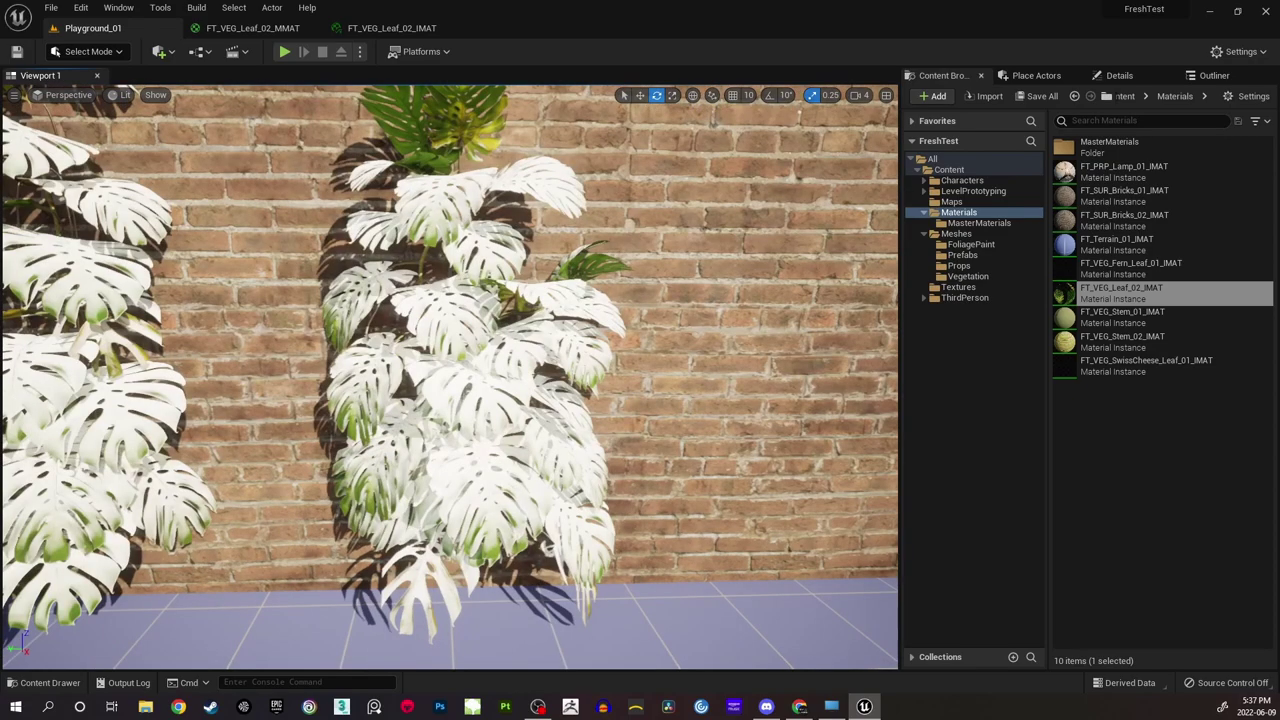
right_drag(450, 377, 370, 377)
key(w)
key(w)
key(d)
right_drag(450, 377, 460, 430)
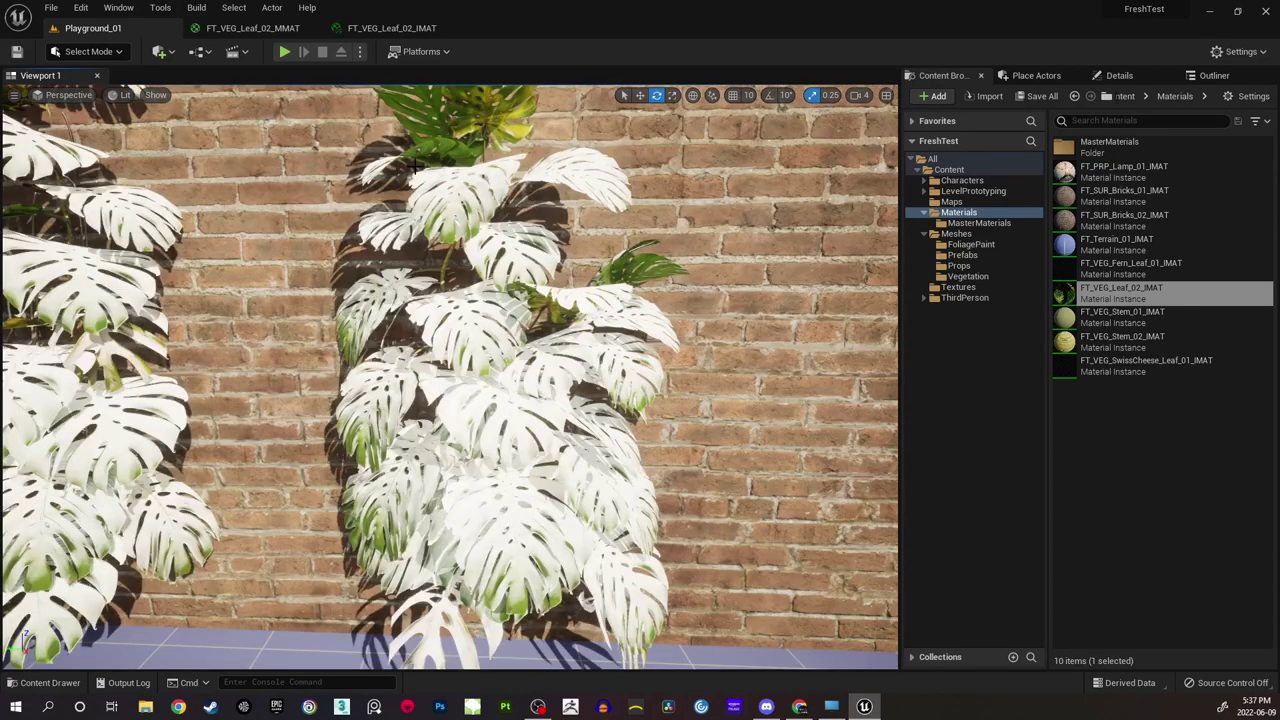
Open FT_VEG_Leaf_02_IMAT in its own floating window, enlarged beside the level's plants so its parameters are fully shown.
click(265, 31)
right_drag(841, 327, 790, 301)
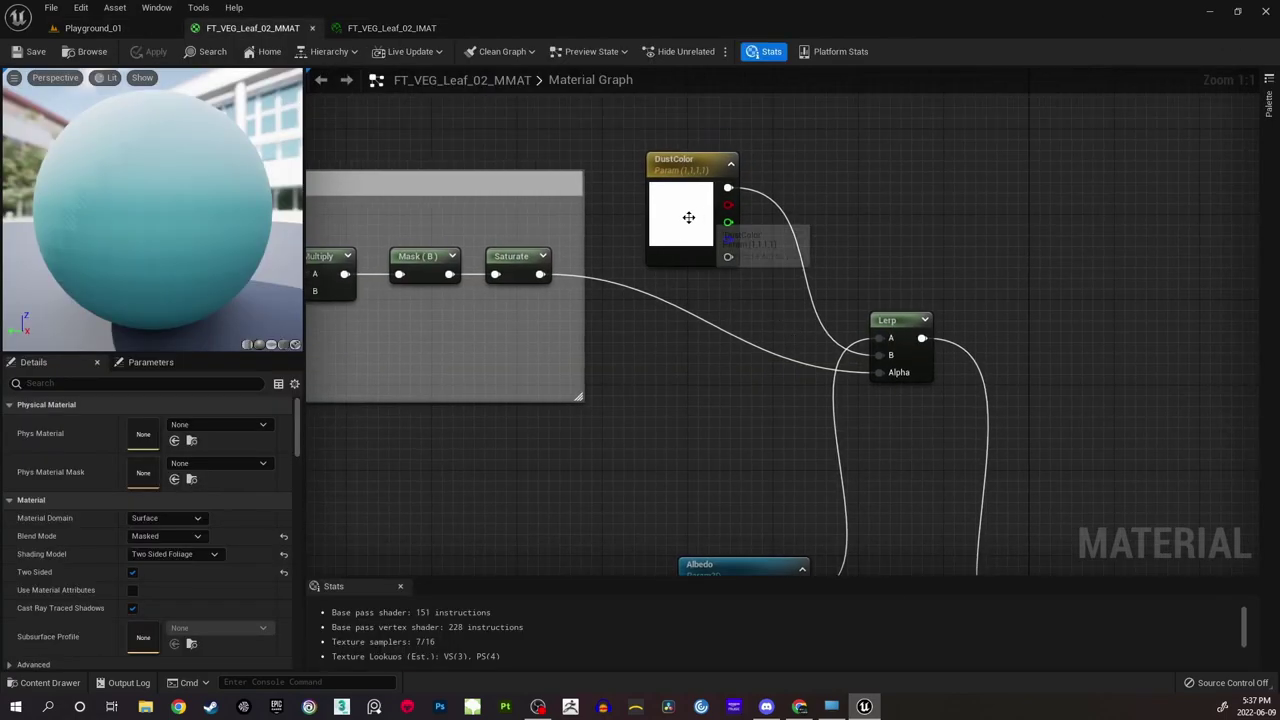
click(400, 29)
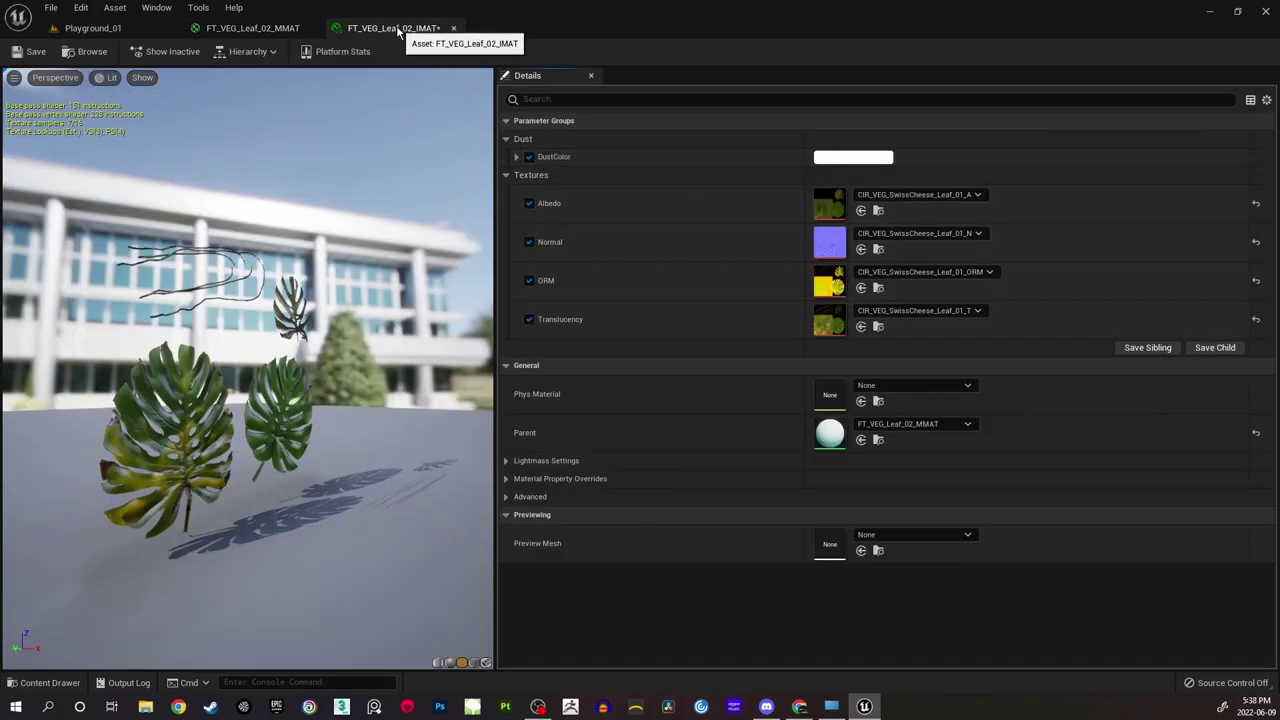
drag(408, 32, 633, 72)
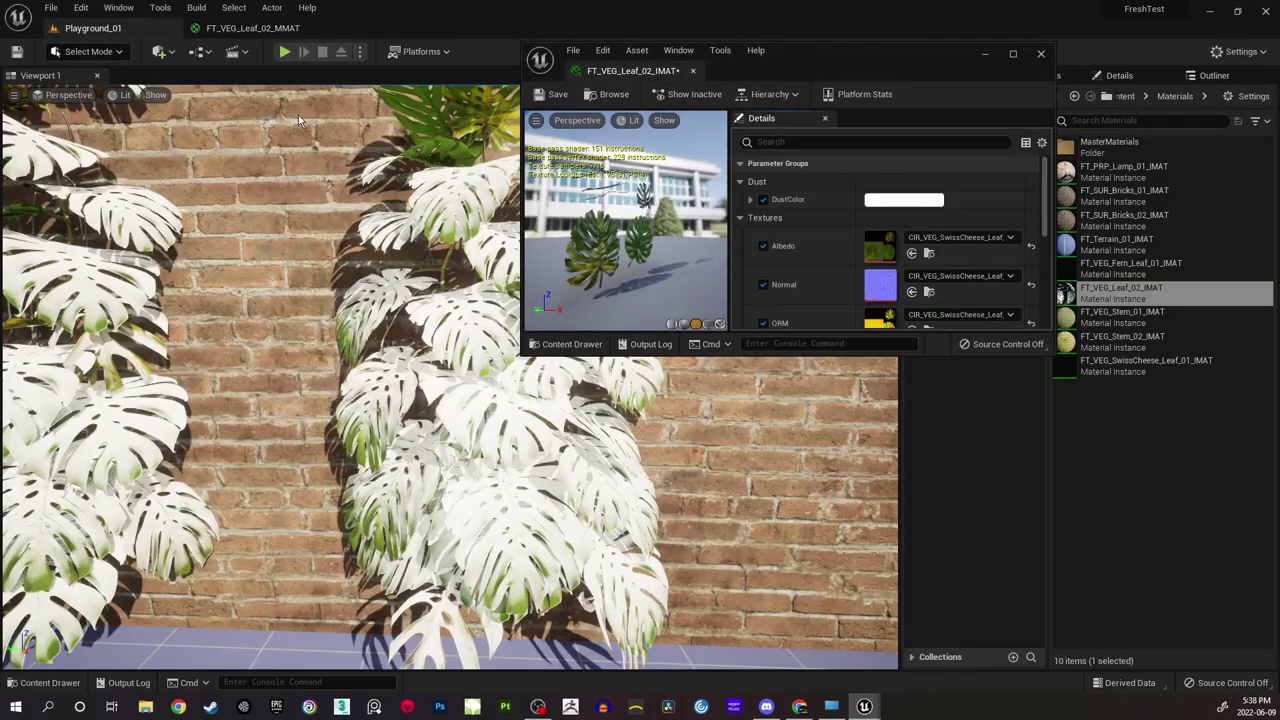
drag(820, 84, 923, 72)
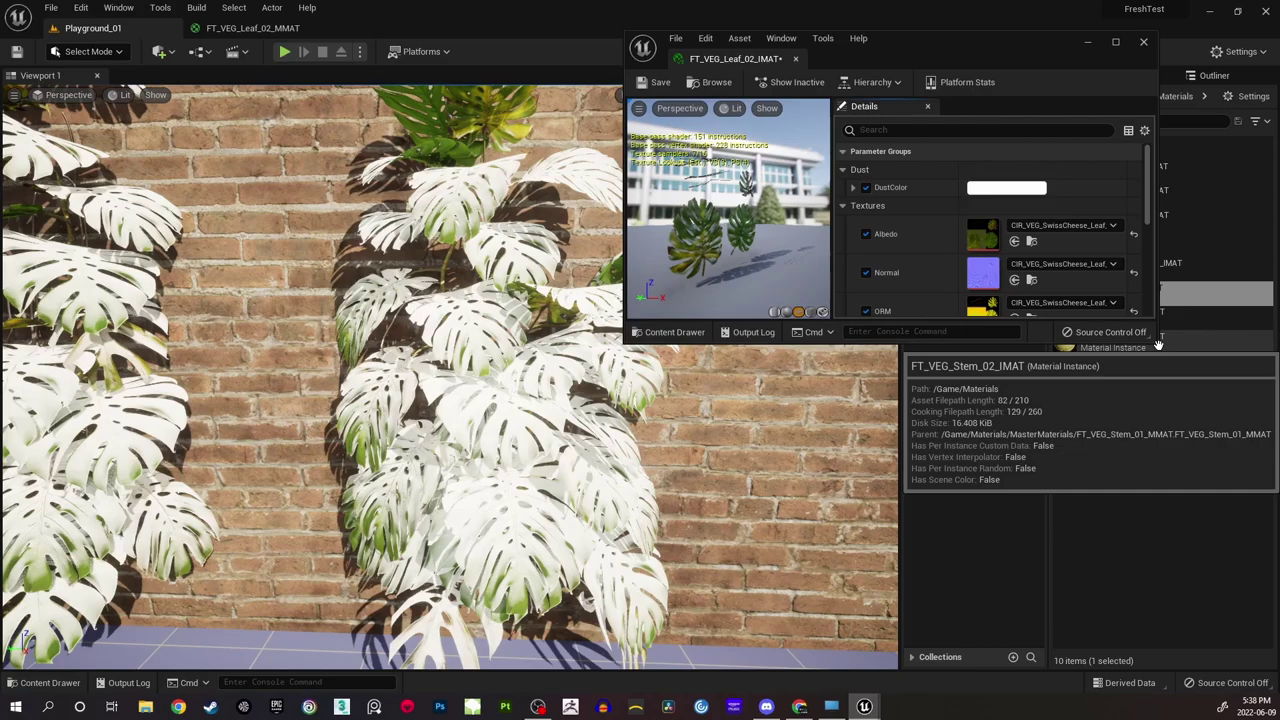
drag(1155, 341, 1255, 625)
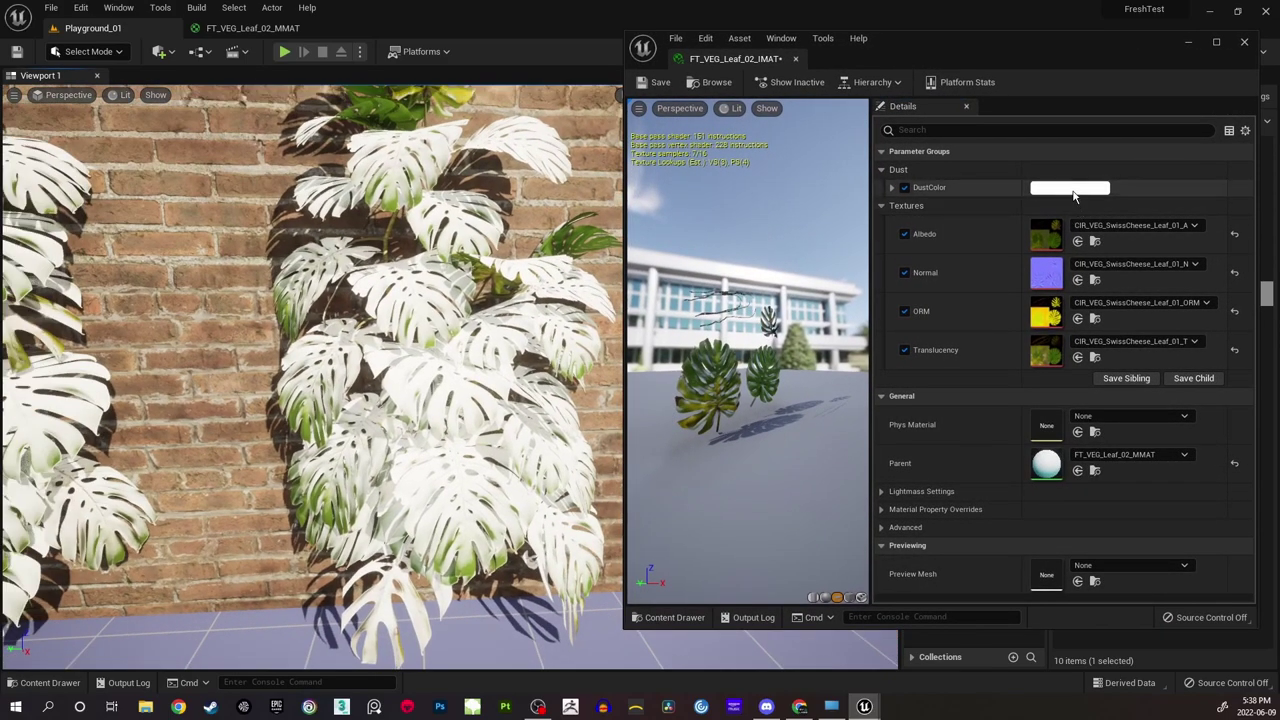
Set the instance's DustColor to a dusty brown, hex sRGB 866C49FF, with saturation 0.71875 and value 0.239583, and save the instance.
click(1070, 189)
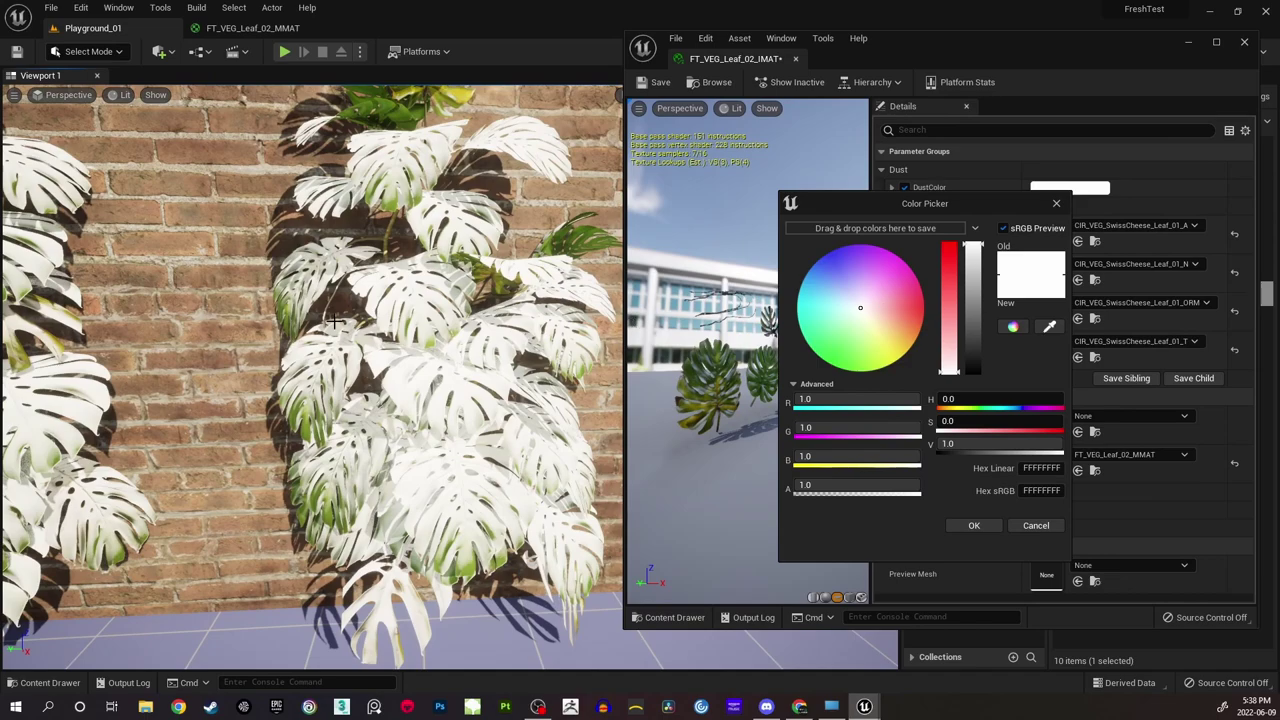
drag(868, 311, 896, 333)
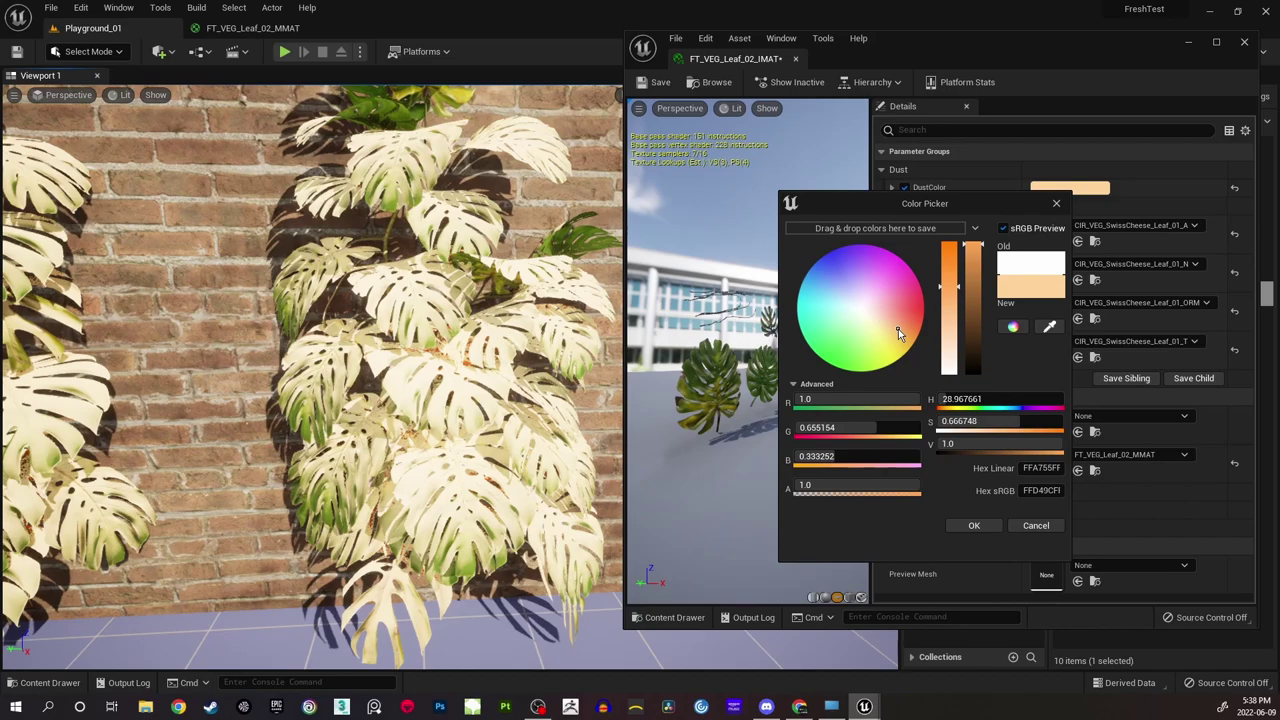
drag(974, 260, 976, 342)
drag(952, 289, 954, 279)
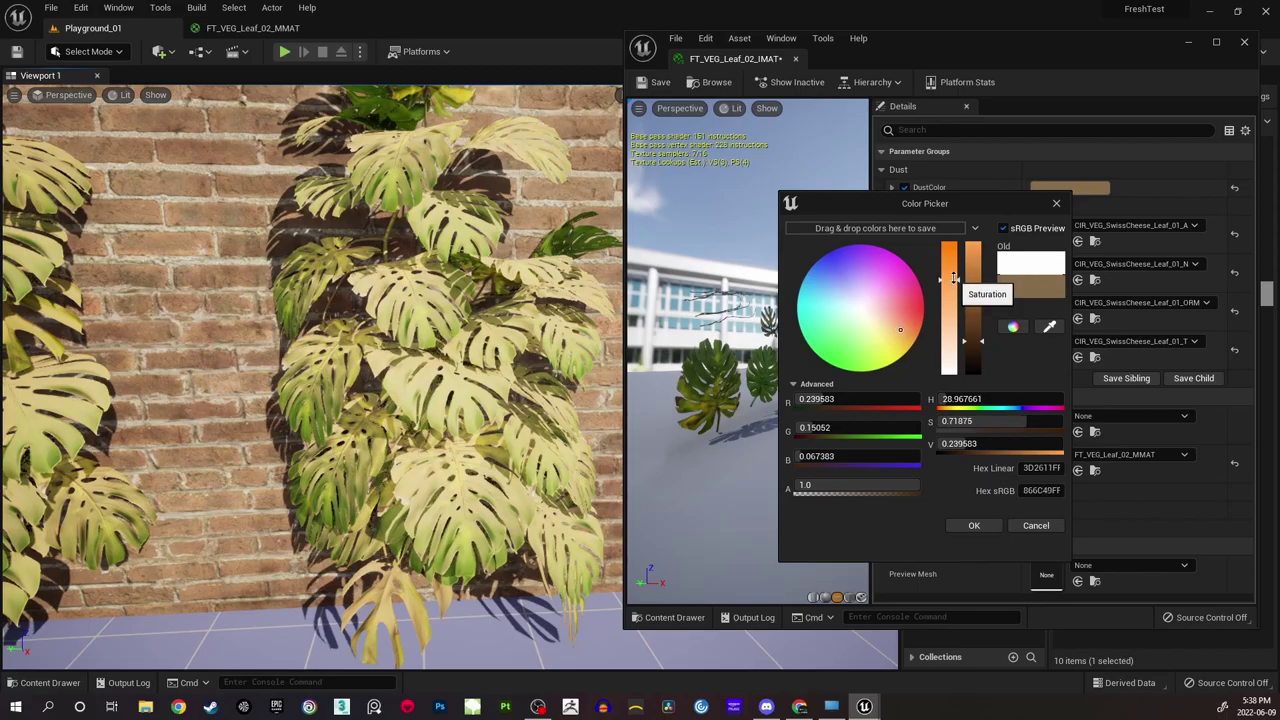
click(974, 525)
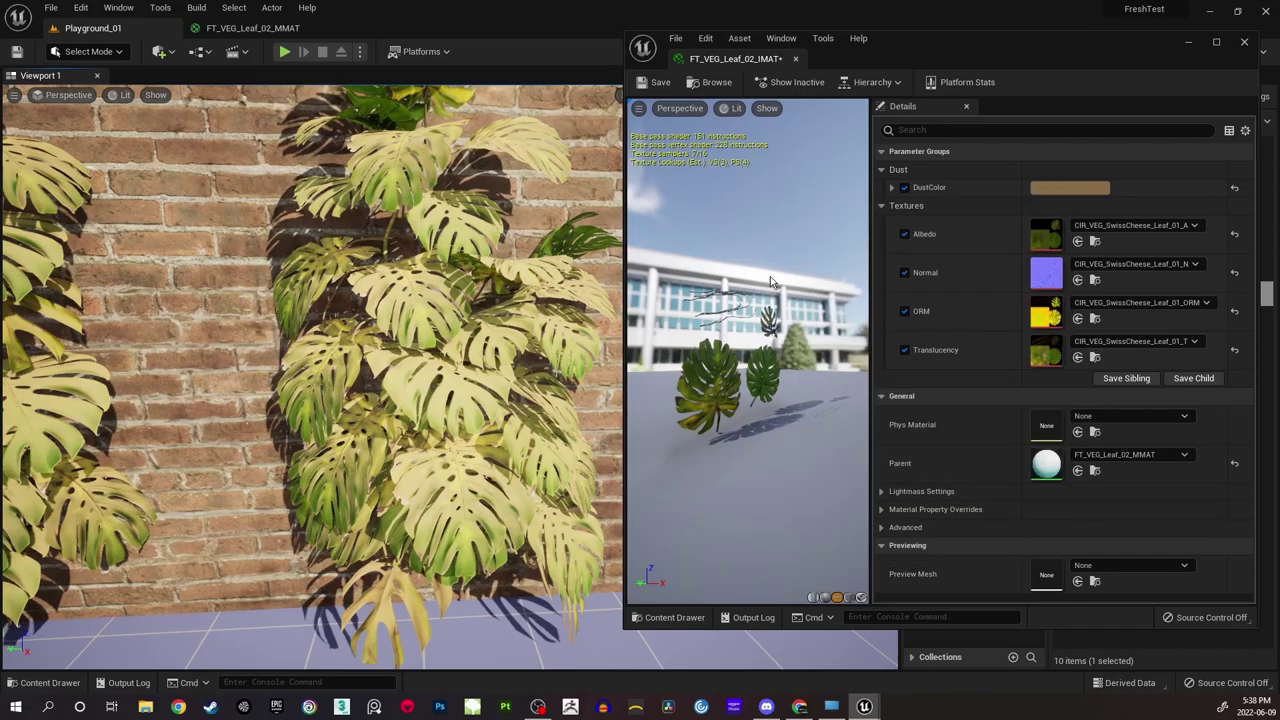
click(647, 84)
Inspect the brown dust on the wall plants in the level, minimizing the material instance window for a full view.
right_drag(450, 340, 385, 400)
right_drag(316, 354, 550, 266)
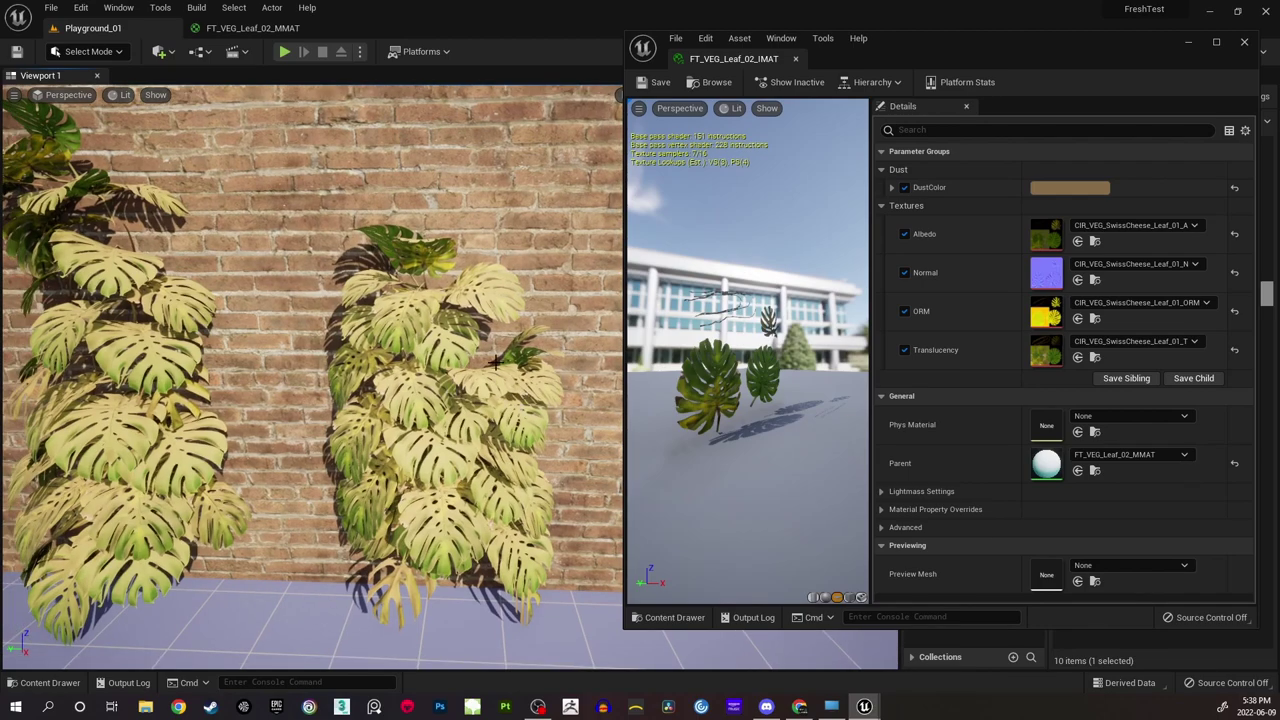
right_drag(495, 362, 518, 344)
click(1190, 44)
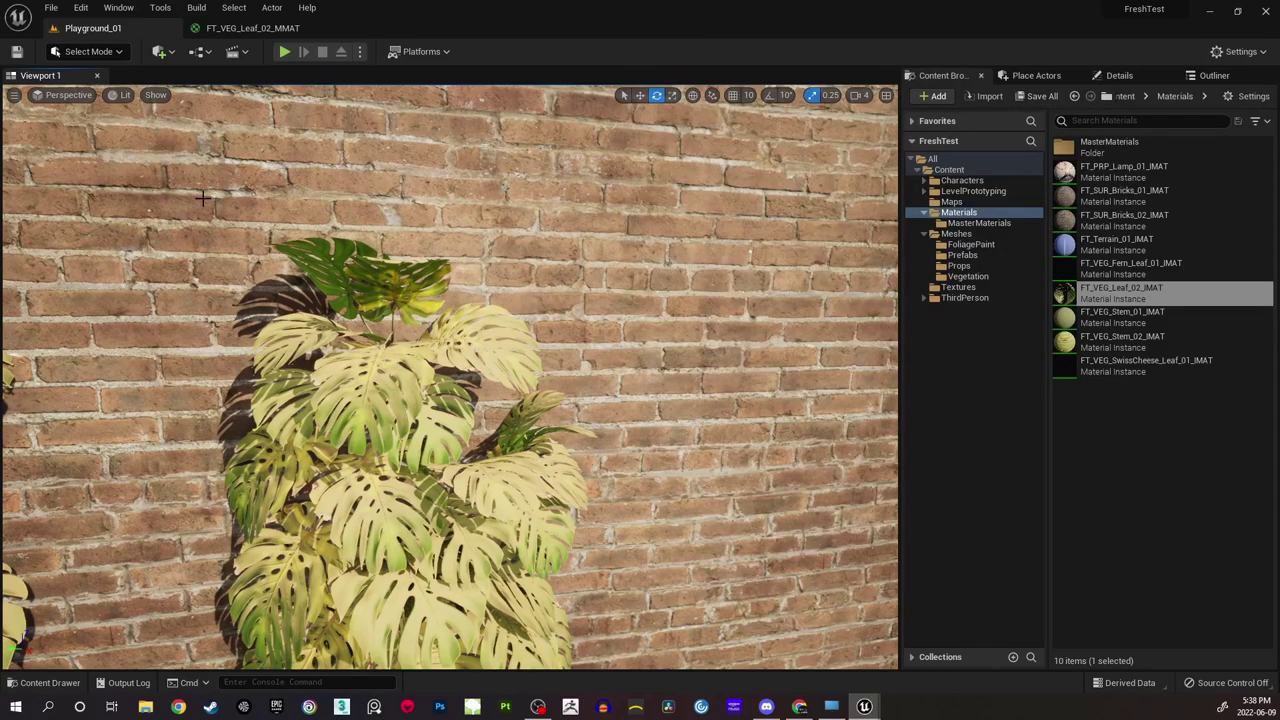
right_drag(588, 262, 588, 262)
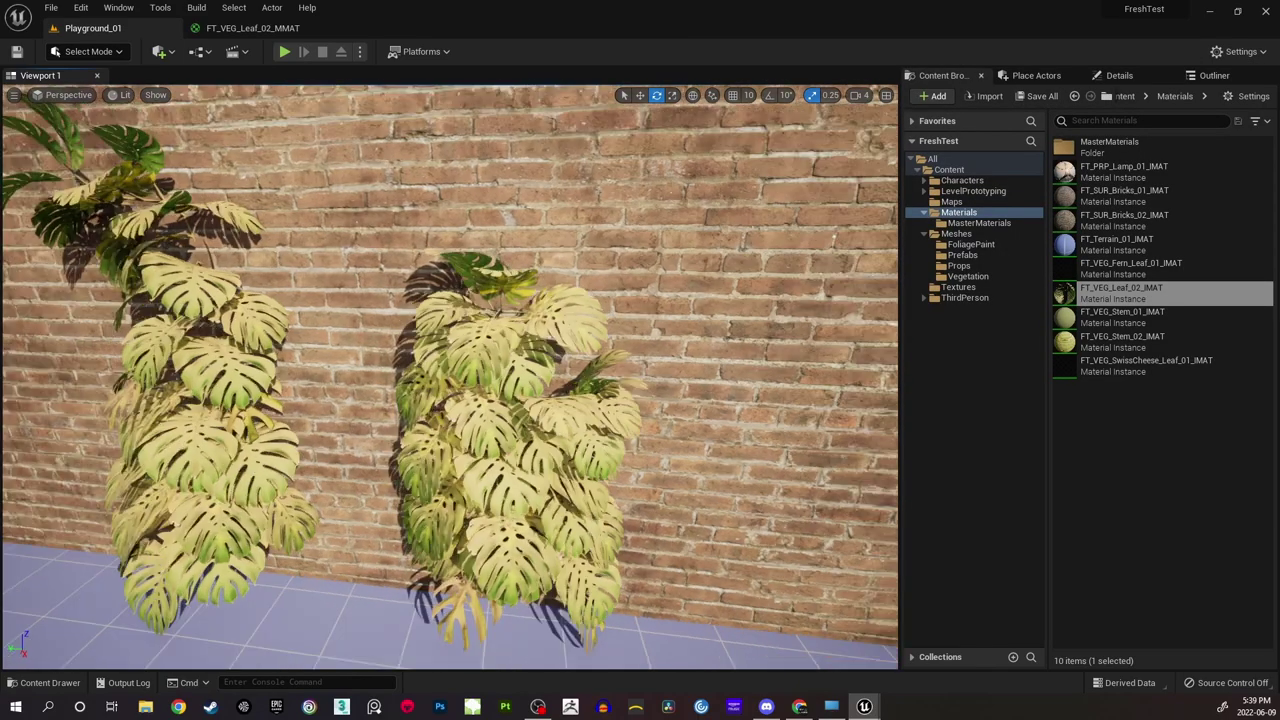
Switch the level viewport to the Roughness buffer visualization and examine the leaves' roughness up close.
click(124, 95)
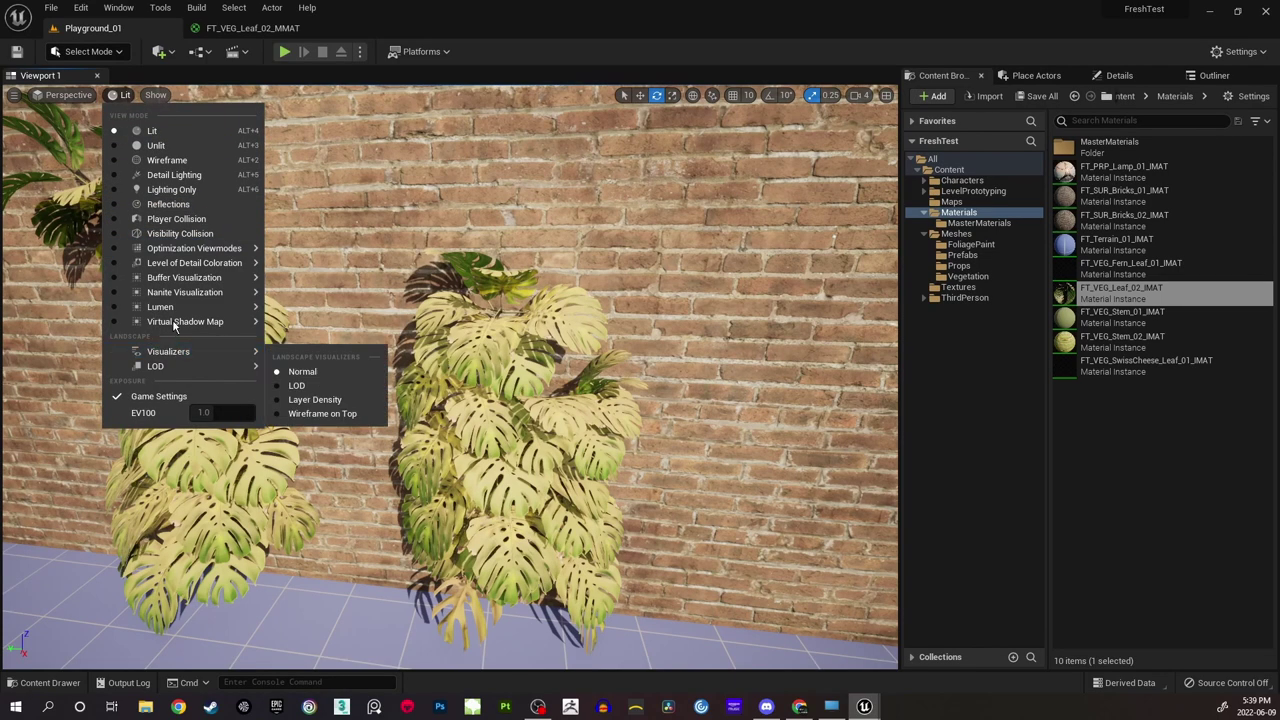
mouse_move(200, 277)
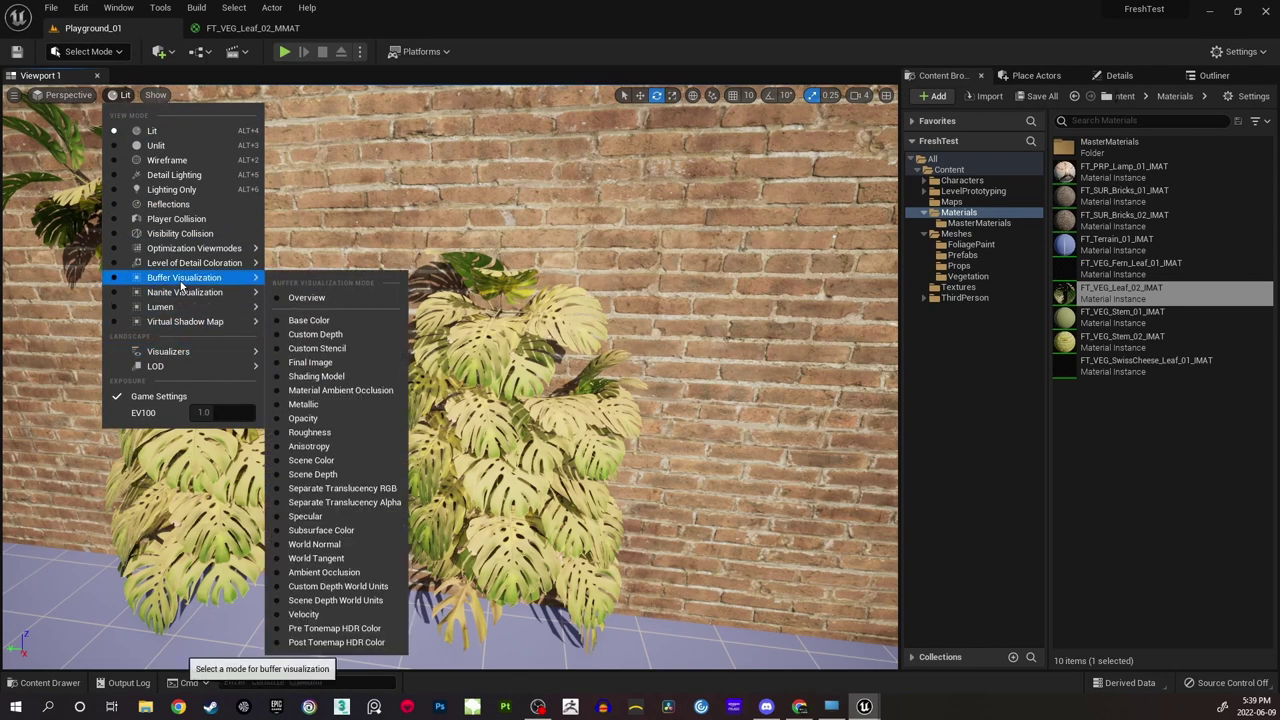
click(334, 432)
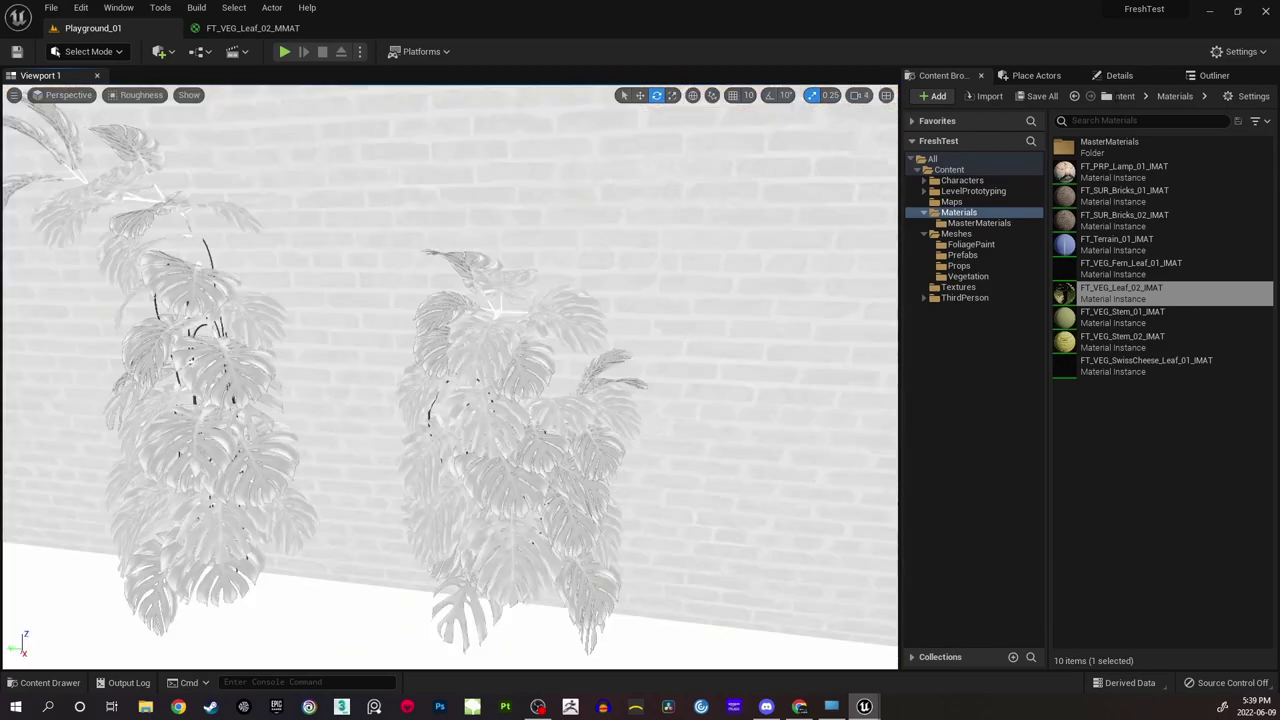
right_drag(450, 400, 400, 412)
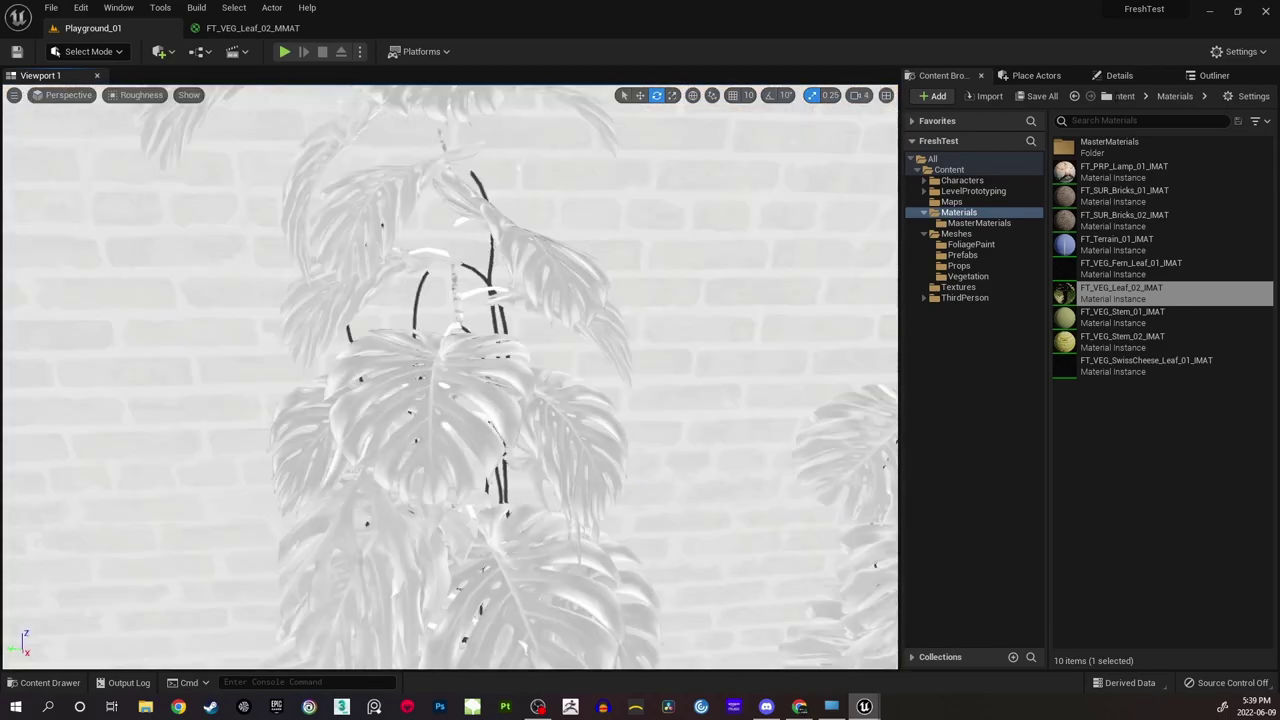
mouse_move(568, 362)
right_down()
mouse_move(582, 372)
mouse_move(568, 362)
right_up()
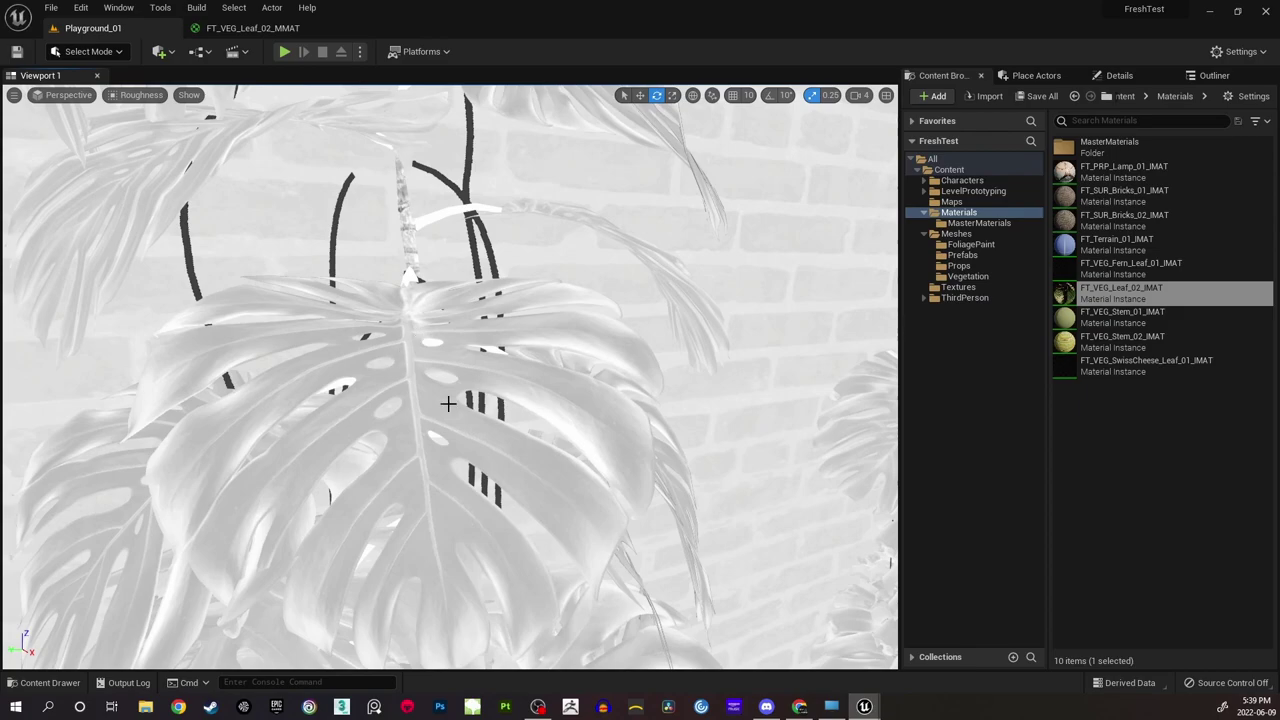
right_drag(448, 404, 500, 396)
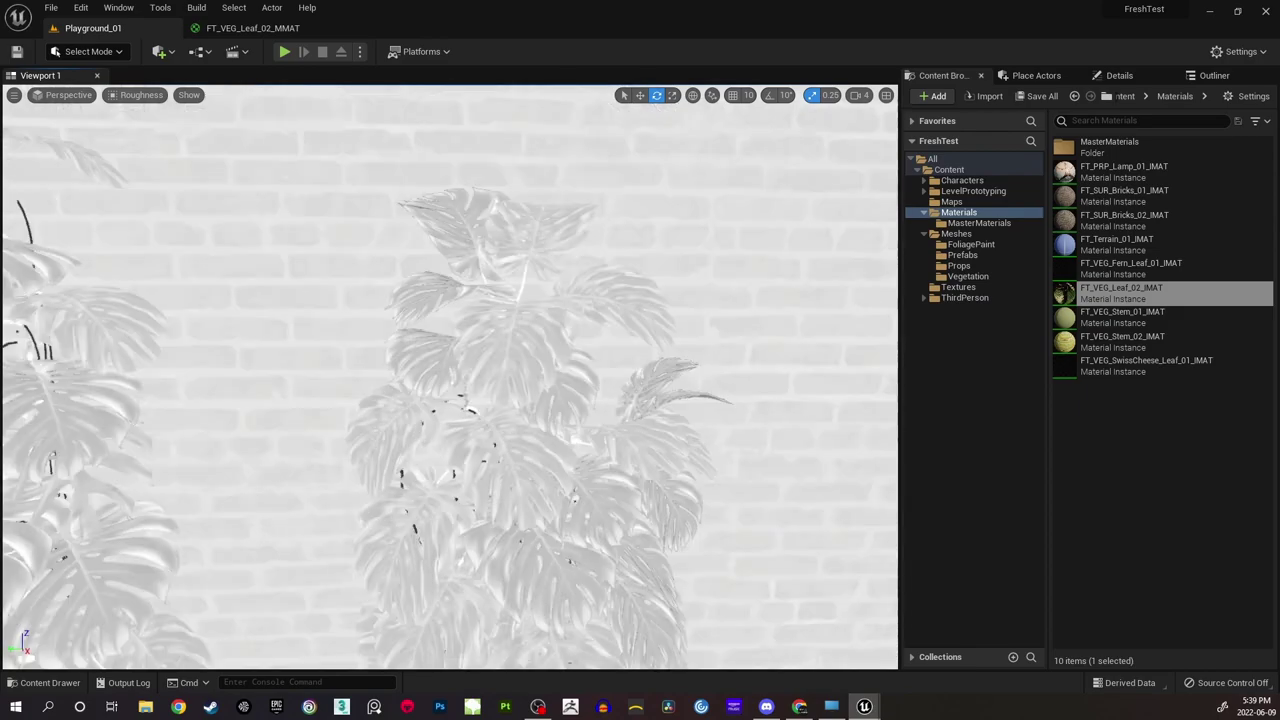
right_drag(384, 394, 430, 370)
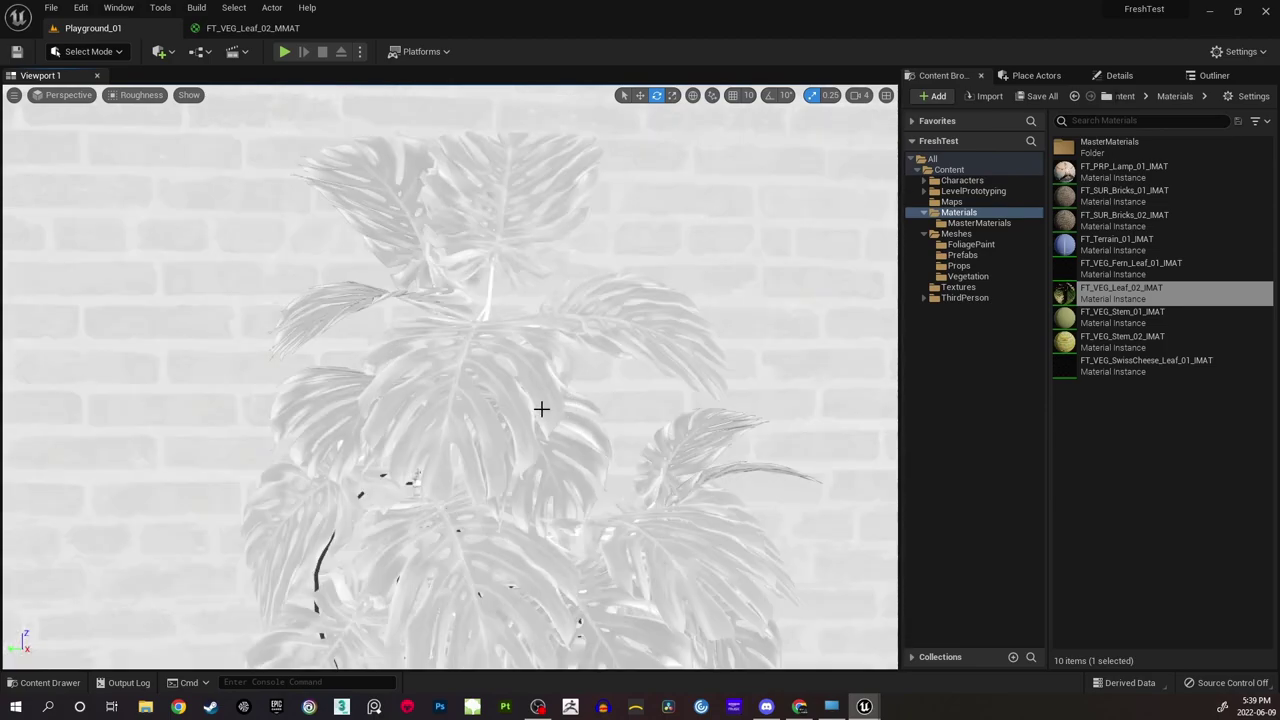
In the FT_VEG_Leaf_02_MMAT graph, move the DustColor, Lerp and Albedo nodes closer to the Dust generator group.
click(251, 28)
scroll(759, 291, down, 2)
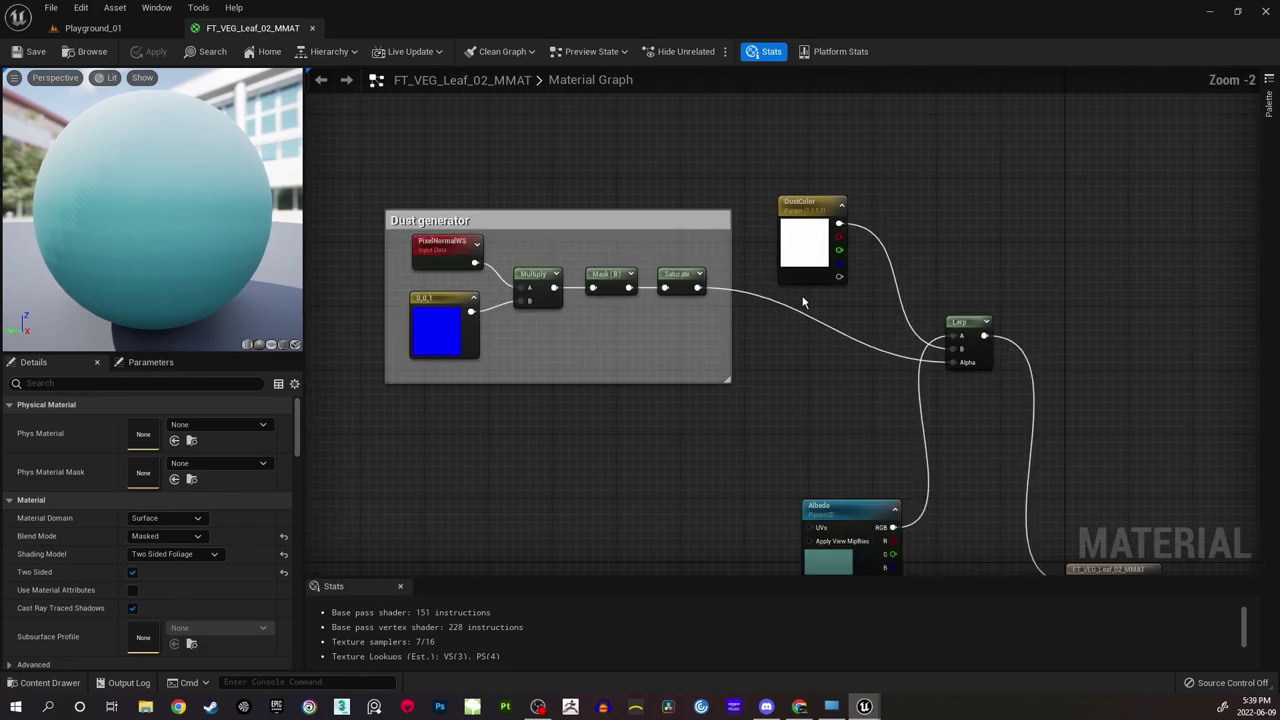
drag(770, 222, 746, 207)
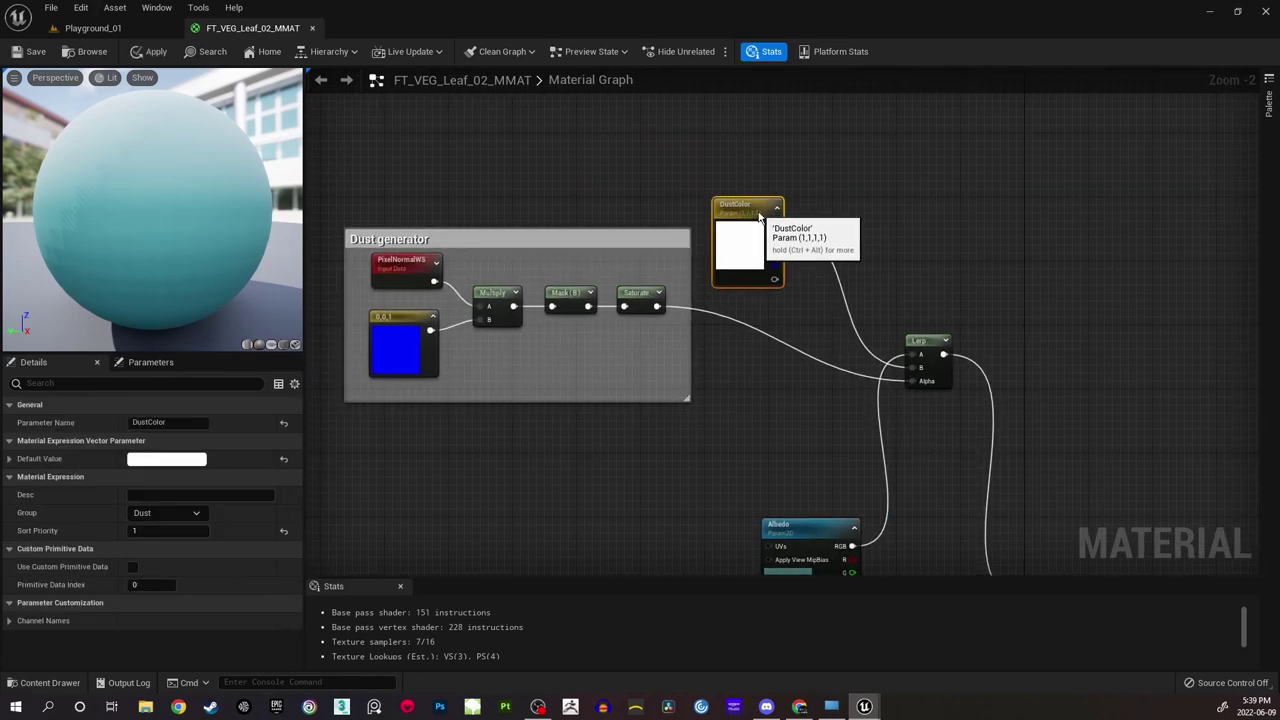
drag(938, 341, 865, 333)
right_drag(780, 468, 860, 368)
click(860, 368)
drag(862, 428, 724, 423)
right_drag(773, 344, 770, 403)
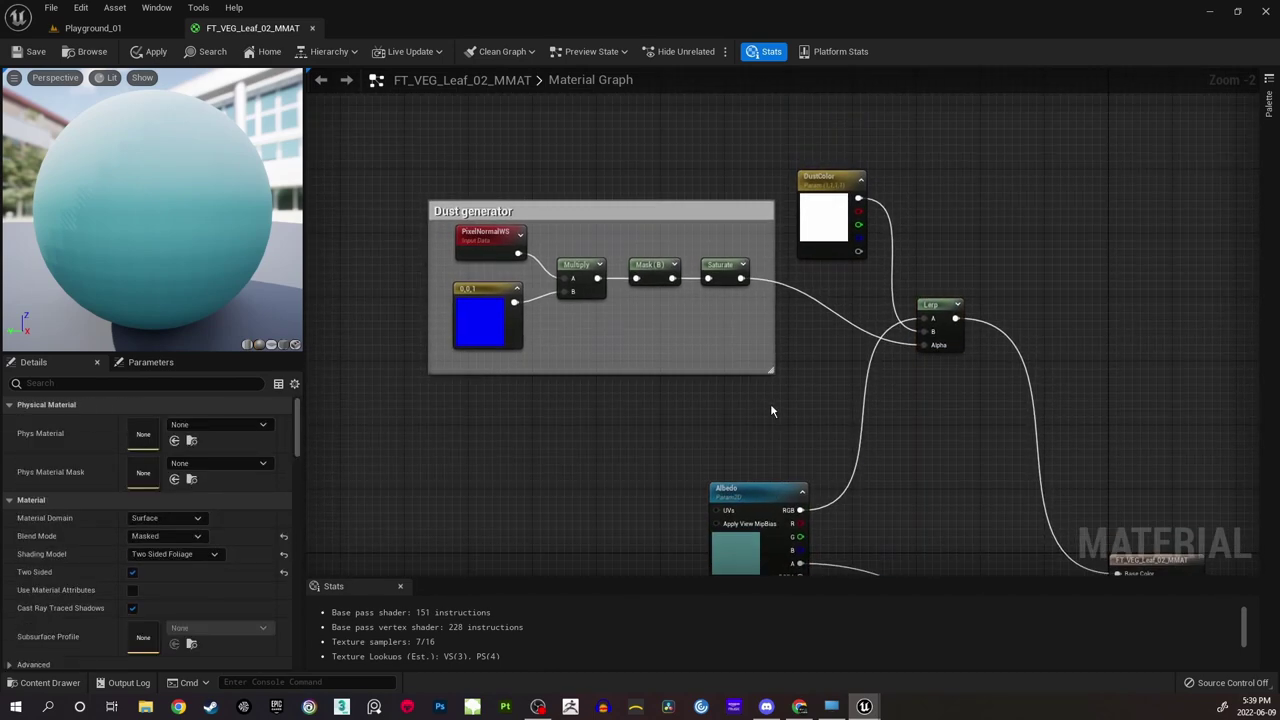
Move and enlarge the Dust generator comment box to enclose the DustColor and Lerp nodes, and save the material.
drag(642, 207, 626, 153)
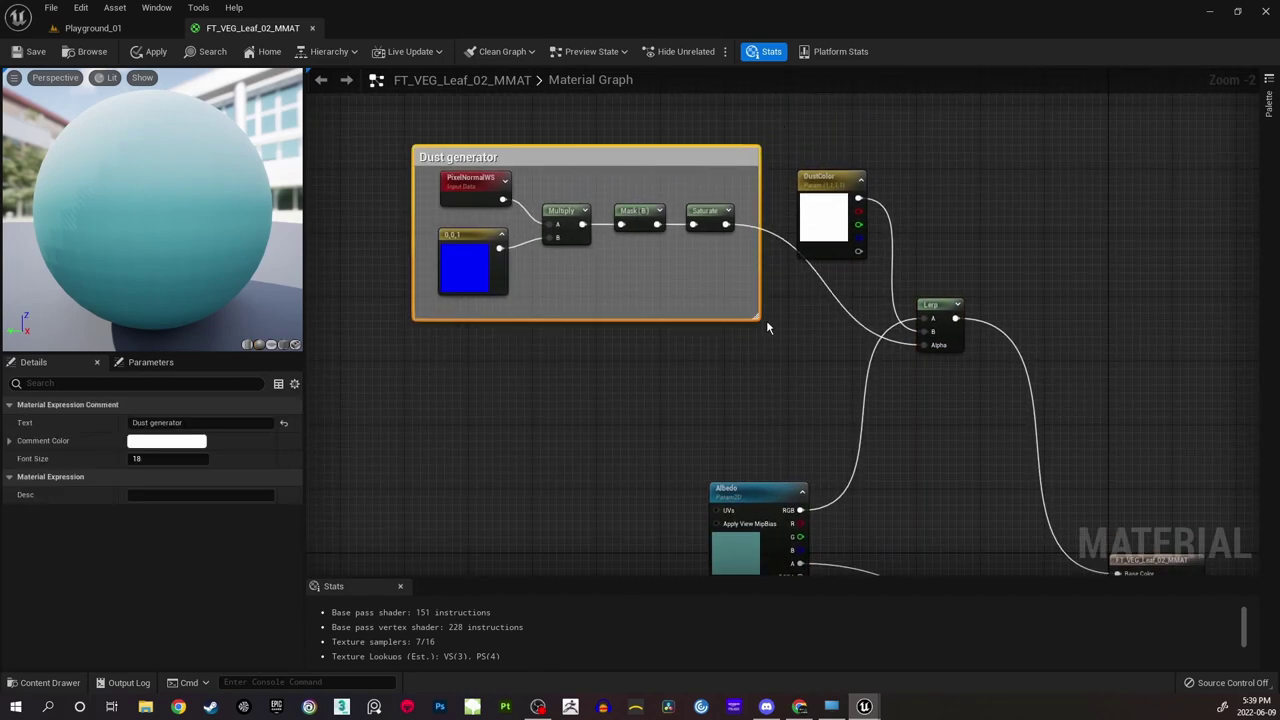
drag(759, 318, 980, 393)
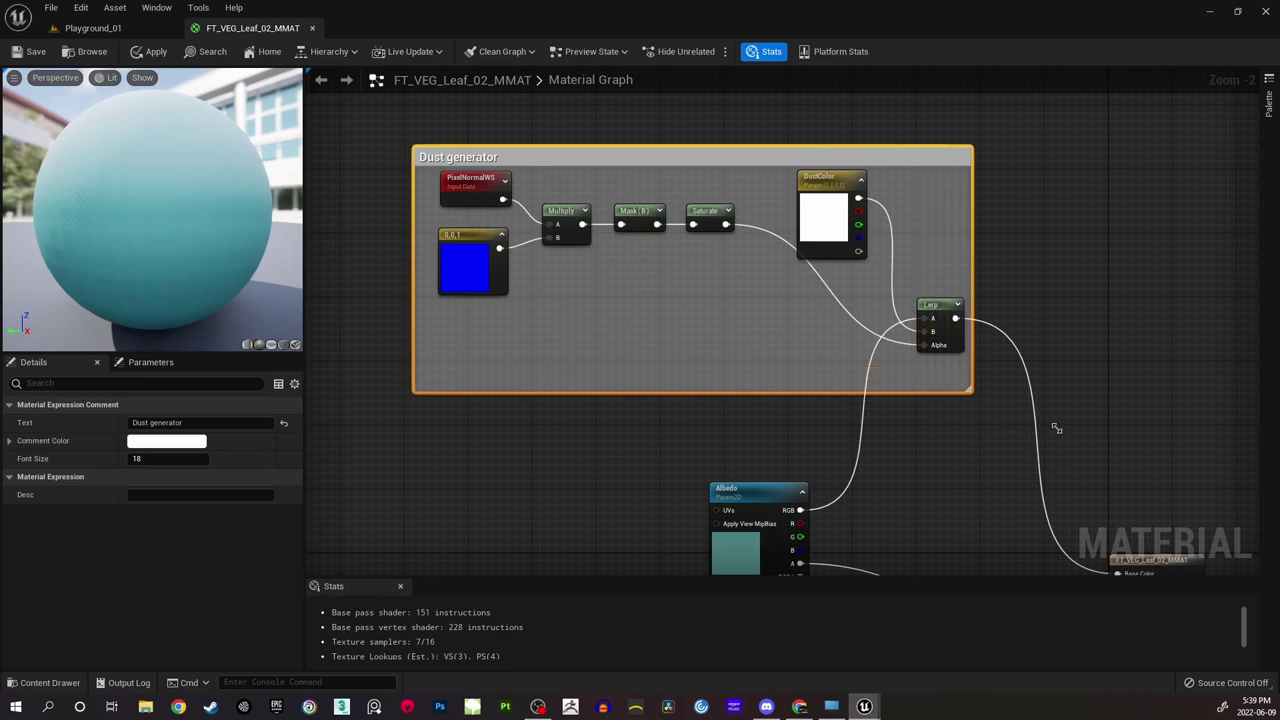
click(940, 367)
drag(932, 304, 924, 272)
click(666, 309)
right_drag(665, 309, 760, 351)
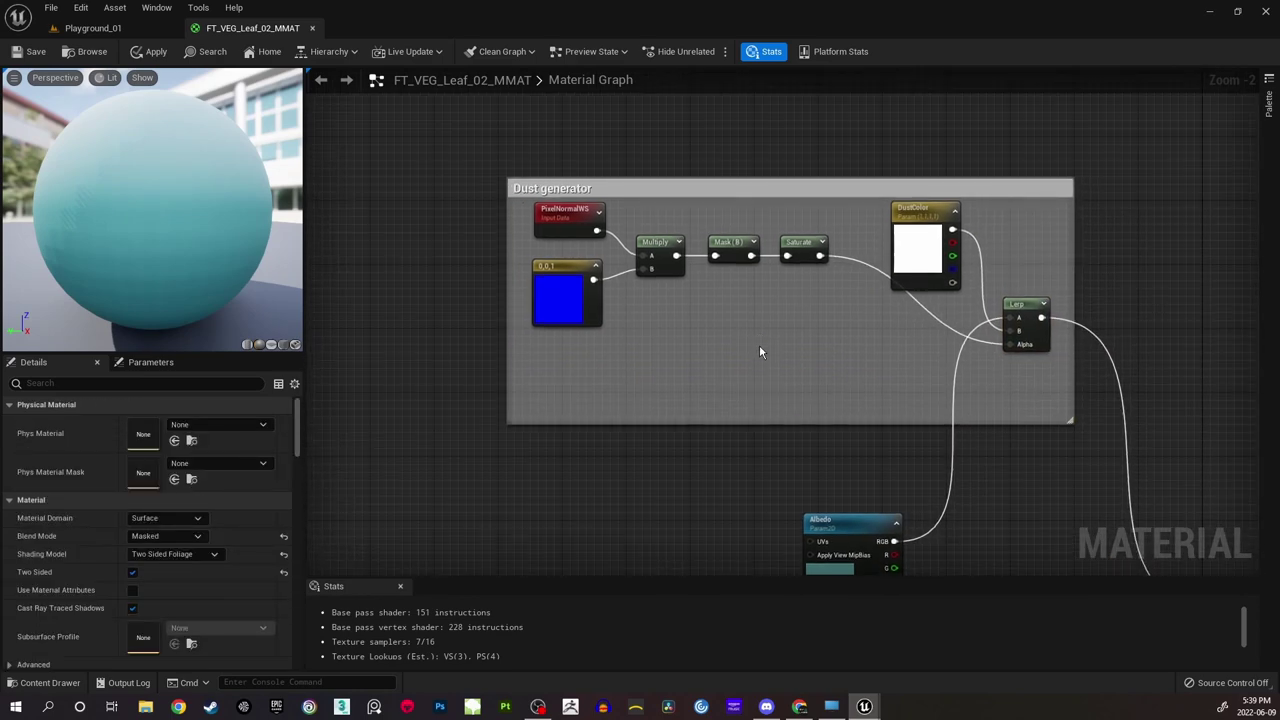
key(ctrl+s)
Move the Translucency node further down and the ORM node away from the material output to free up space between them.
right_drag(776, 452, 700, 237)
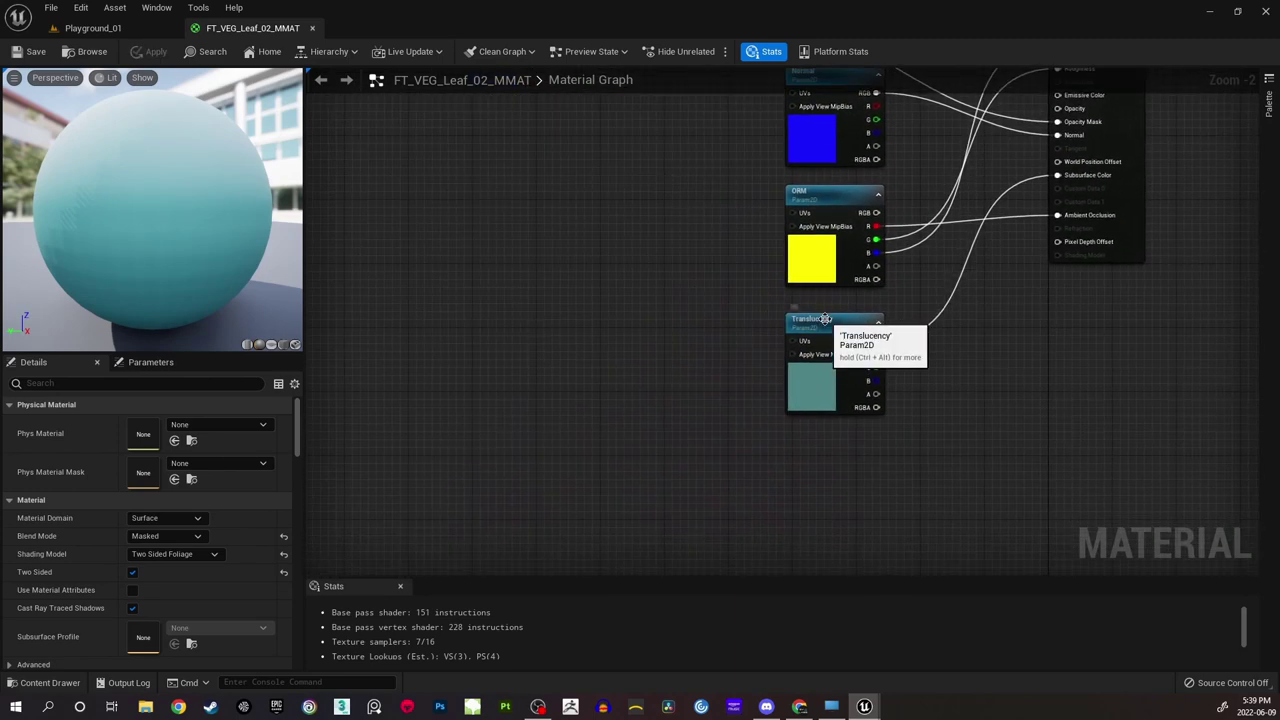
drag(825, 318, 825, 470)
drag(827, 193, 546, 249)
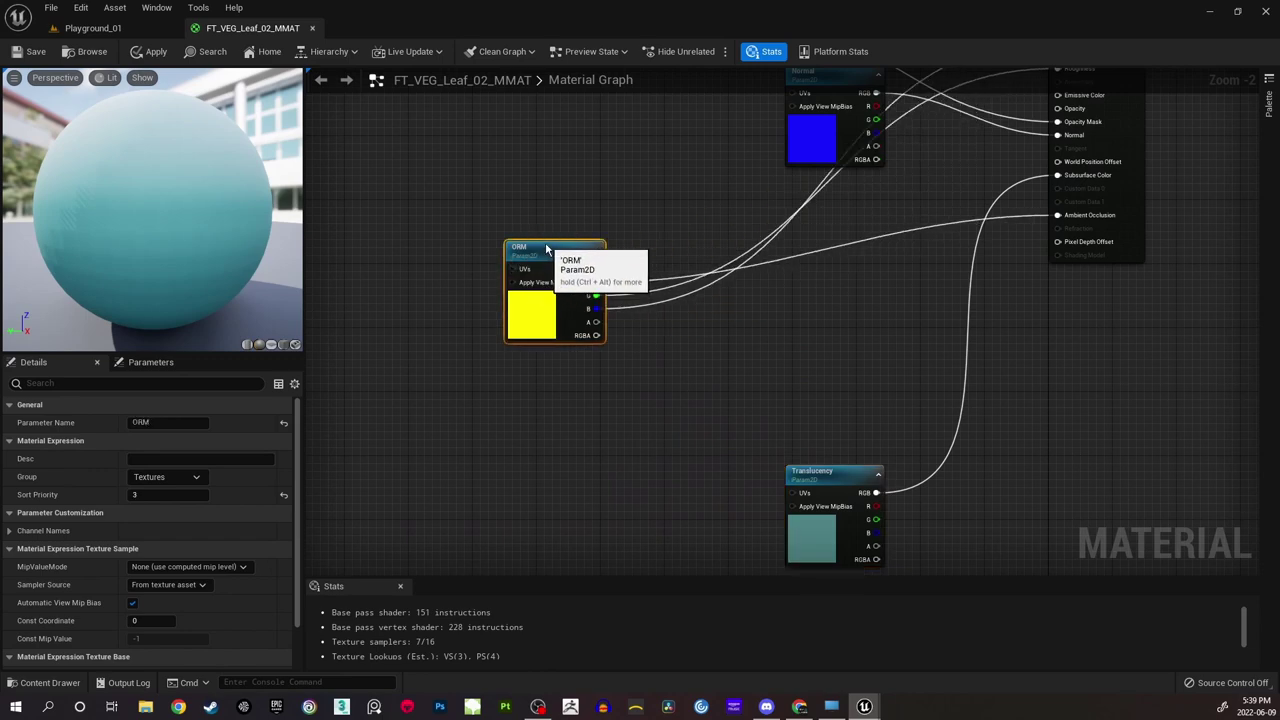
click(592, 166)
right_drag(593, 165, 675, 255)
right_drag(671, 190, 675, 281)
right_drag(686, 115, 716, 314)
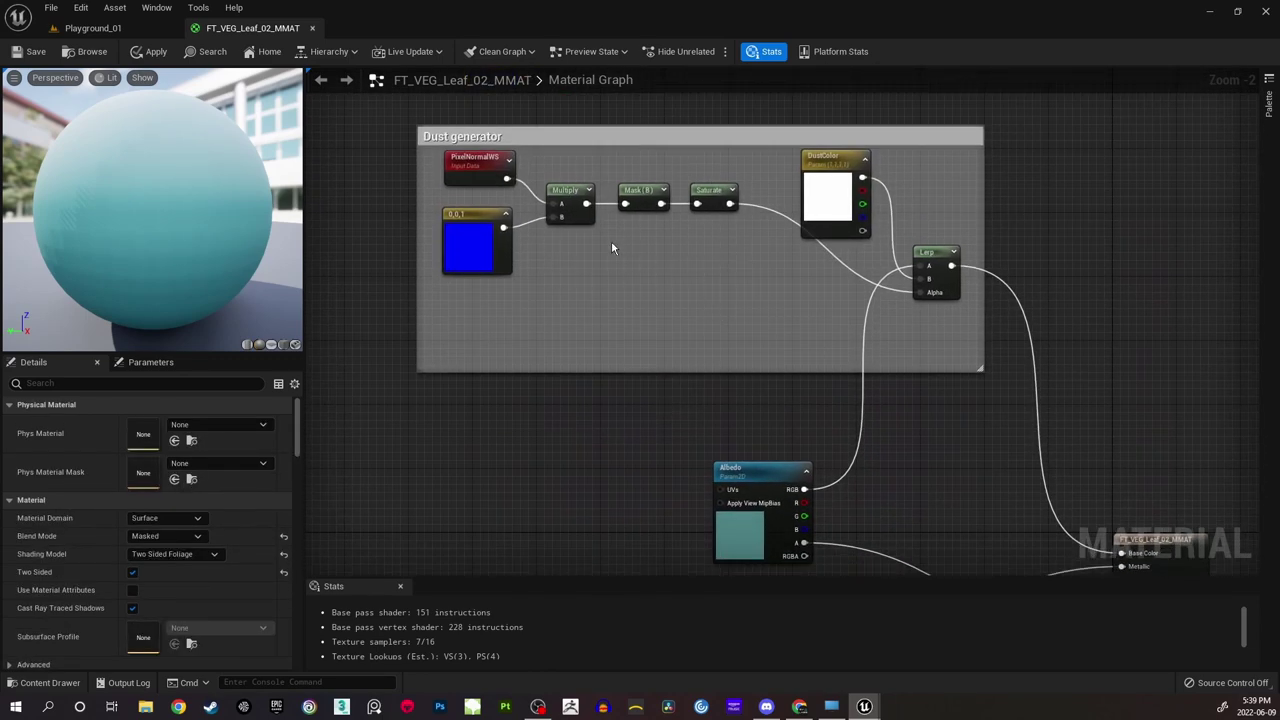
right_drag(632, 375, 547, 97)
right_drag(672, 520, 626, 189)
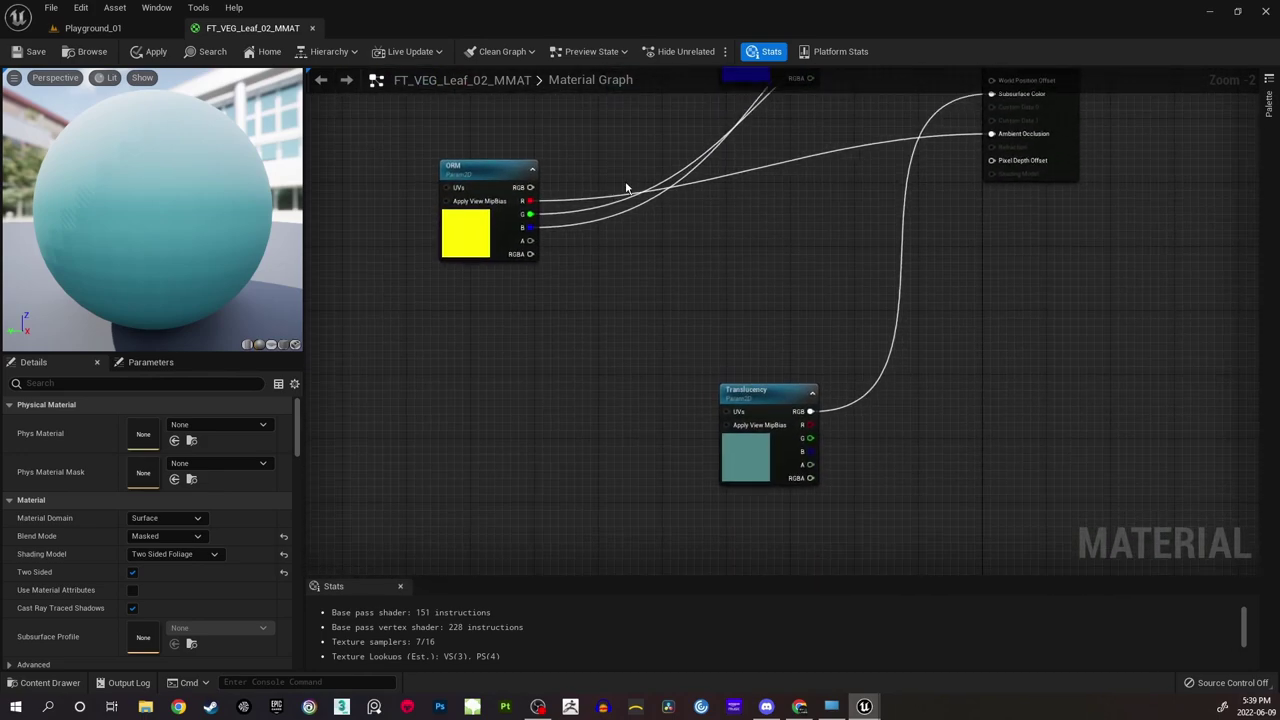
Add a Constant node above the ORM texture, convert it to a parameter, and name it DustRoughness.
scroll(608, 206, up, 2)
right_drag(595, 108, 677, 253)
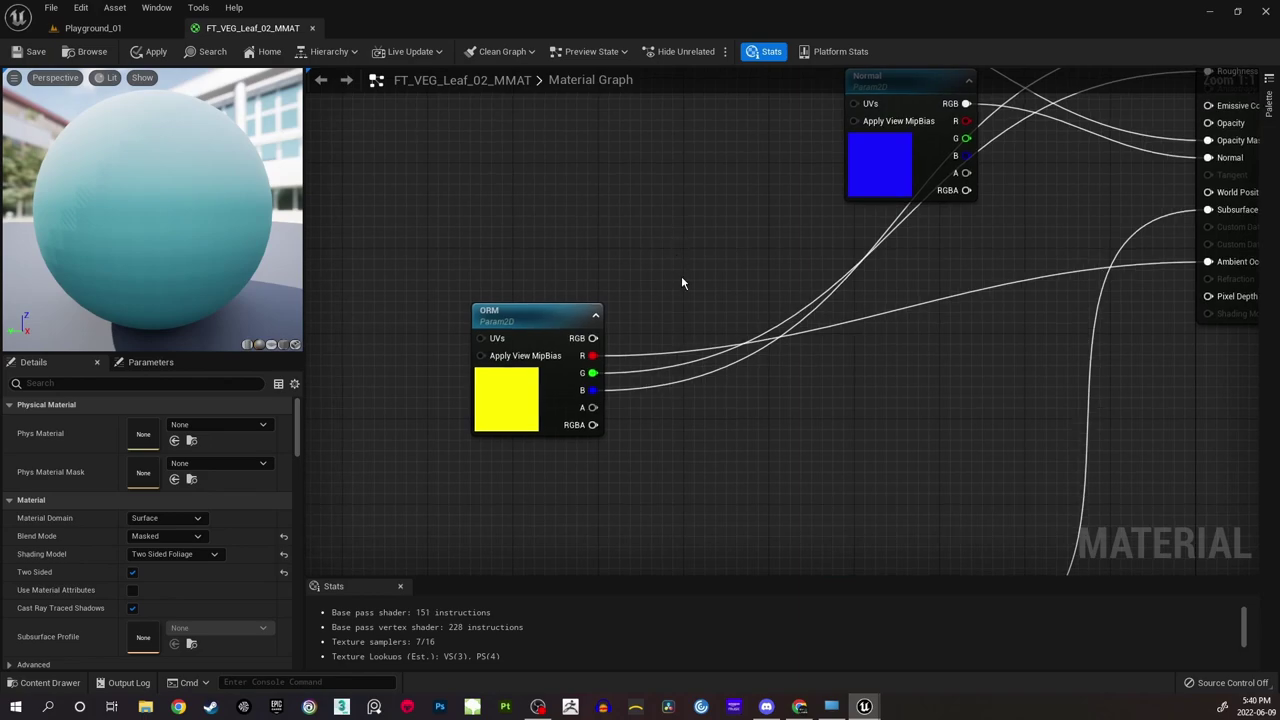
right_click(680, 221)
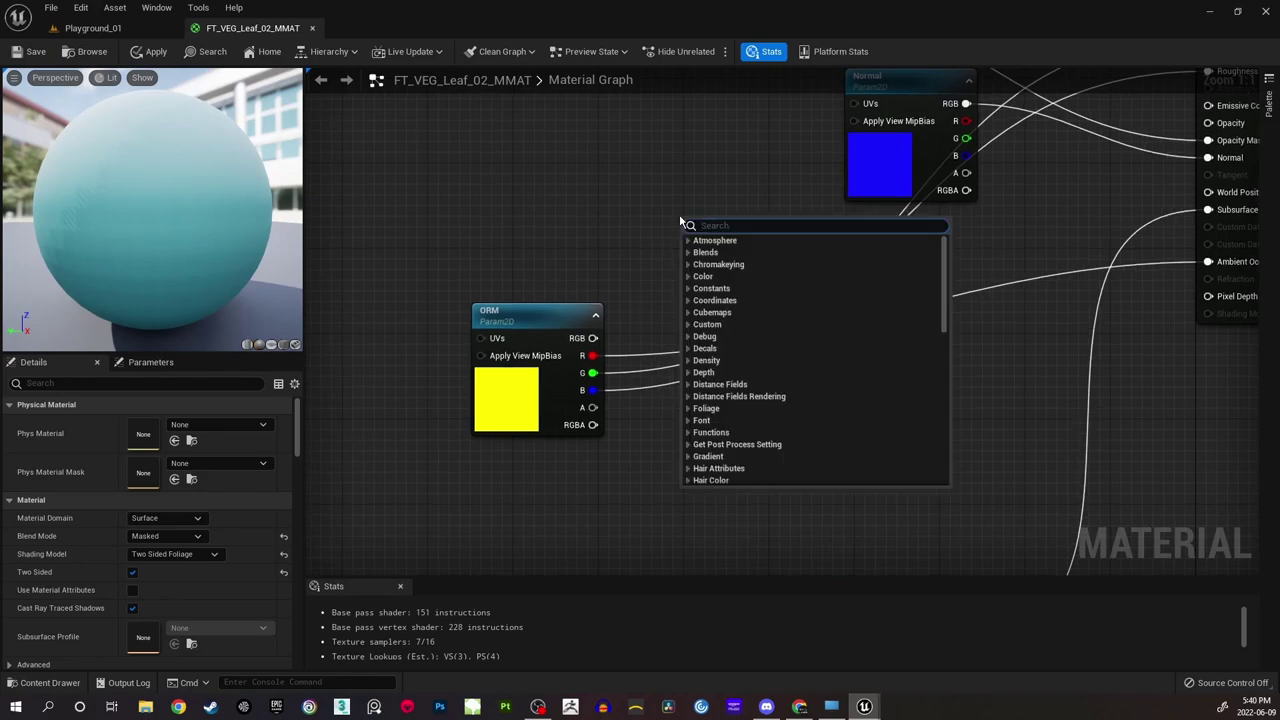
text(constant)
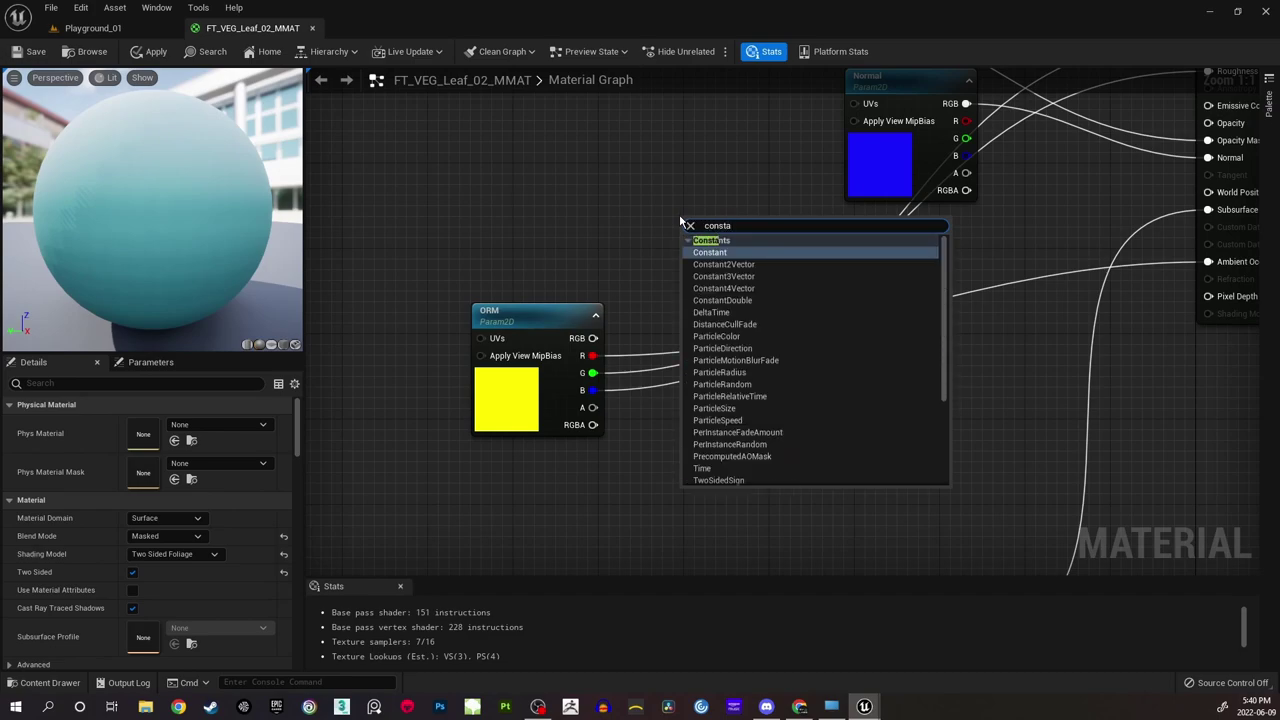
click(727, 253)
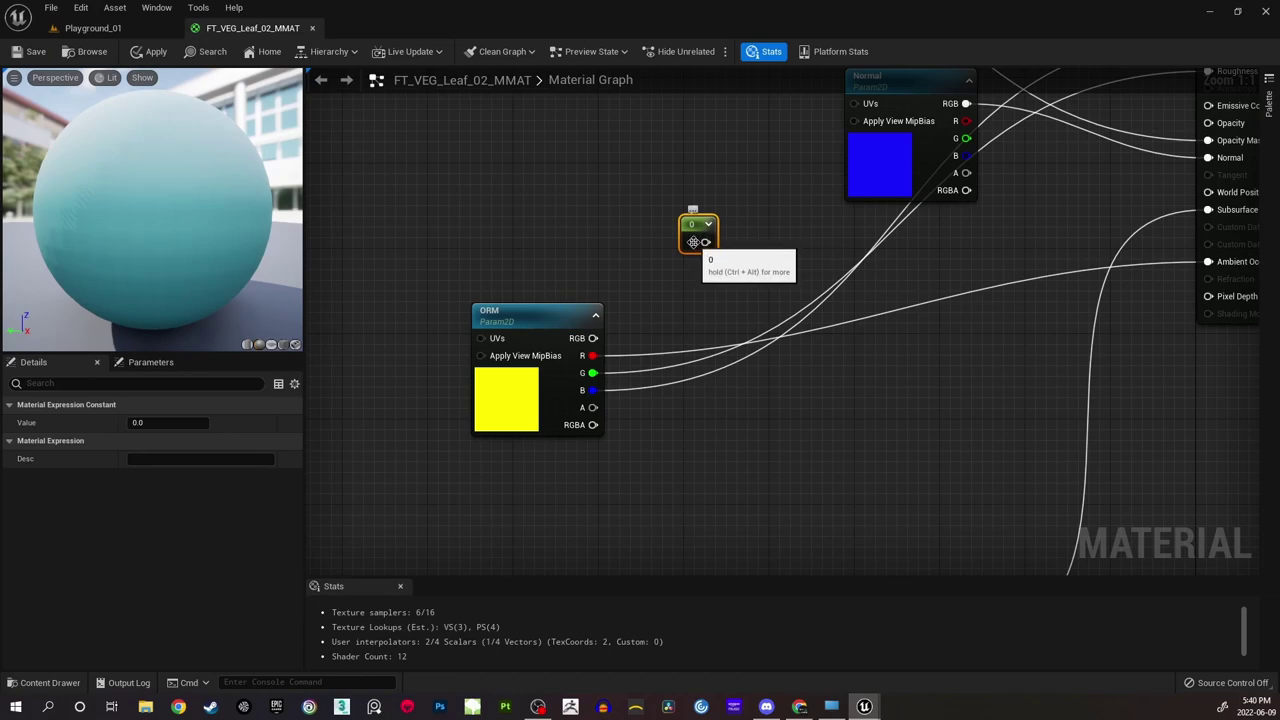
right_click(693, 242)
click(740, 274)
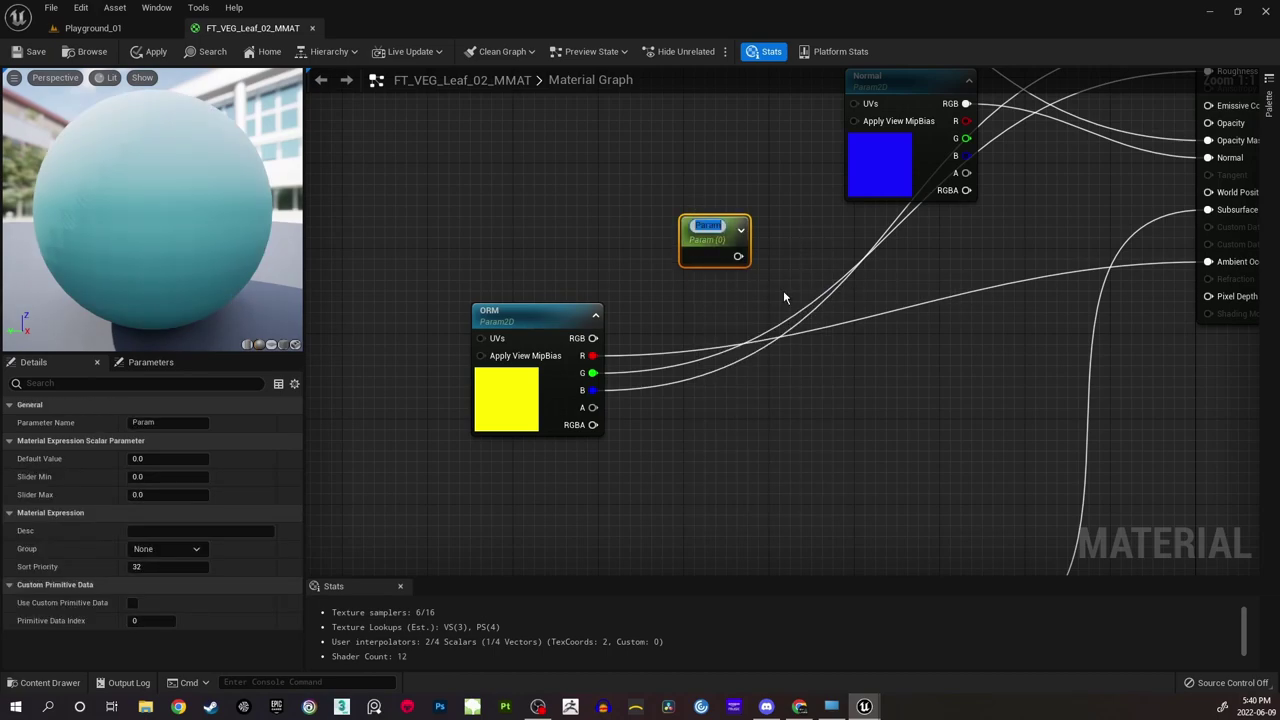
text(DustRoughness)
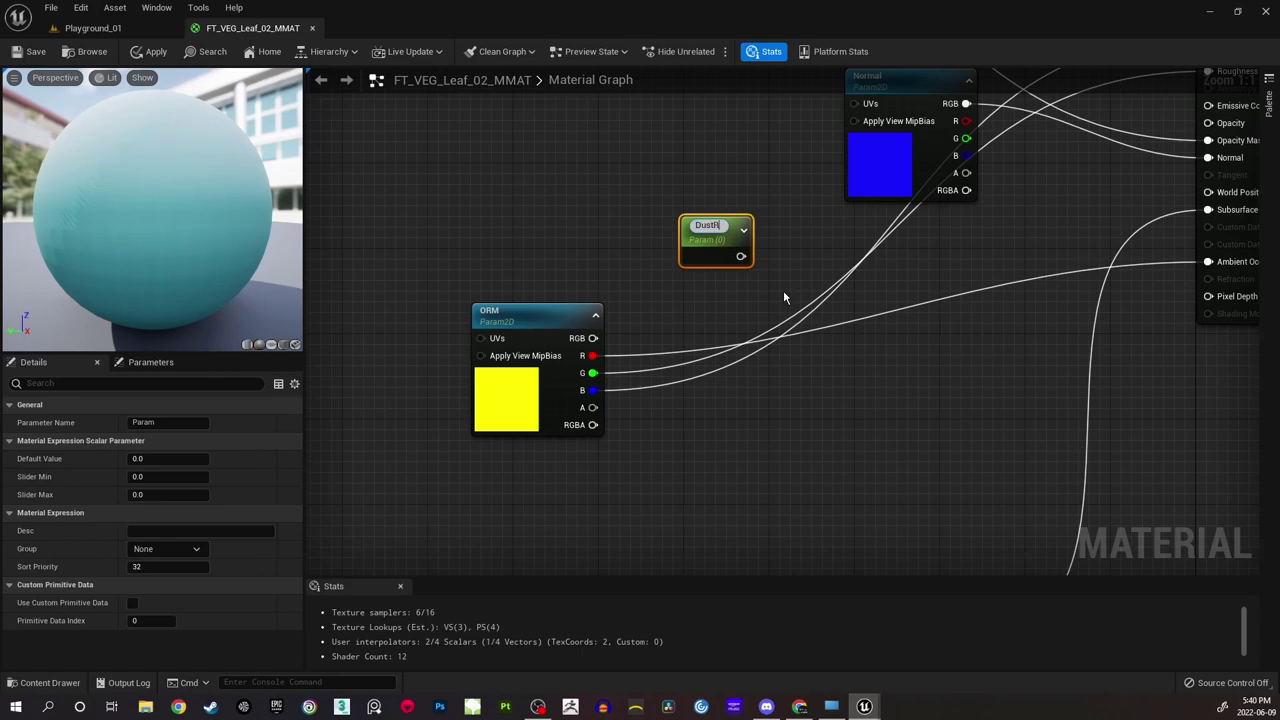
key(Return)
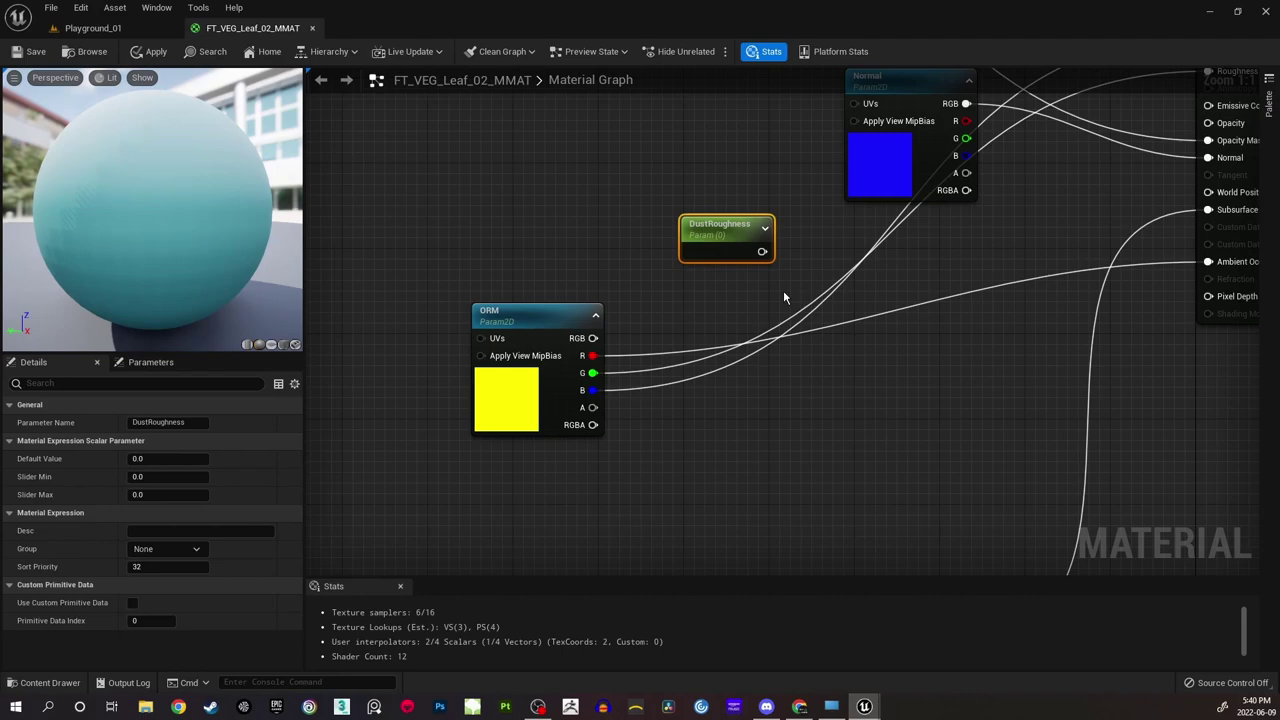
Assign DustRoughness to the Dust group, set its default value to 1.0, and place it just above the ORM node.
click(196, 549)
click(168, 564)
click(178, 567)
click(724, 226)
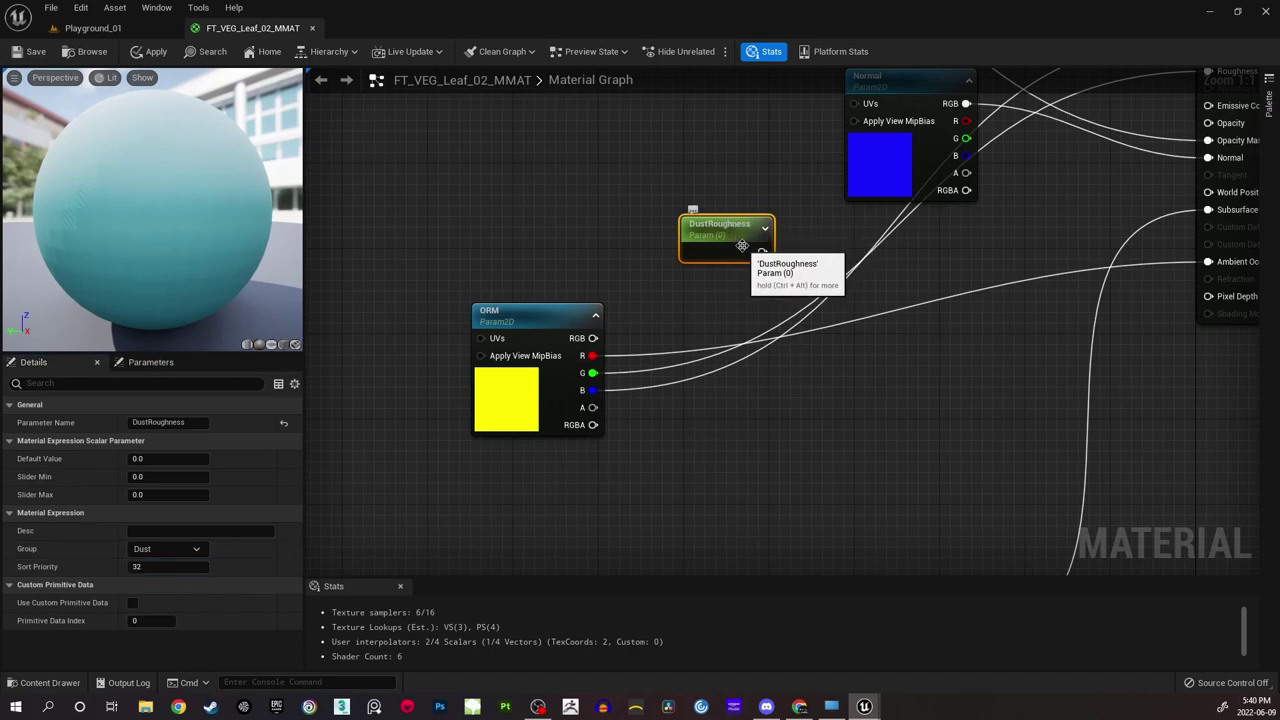
drag(742, 246, 701, 246)
key(F2)
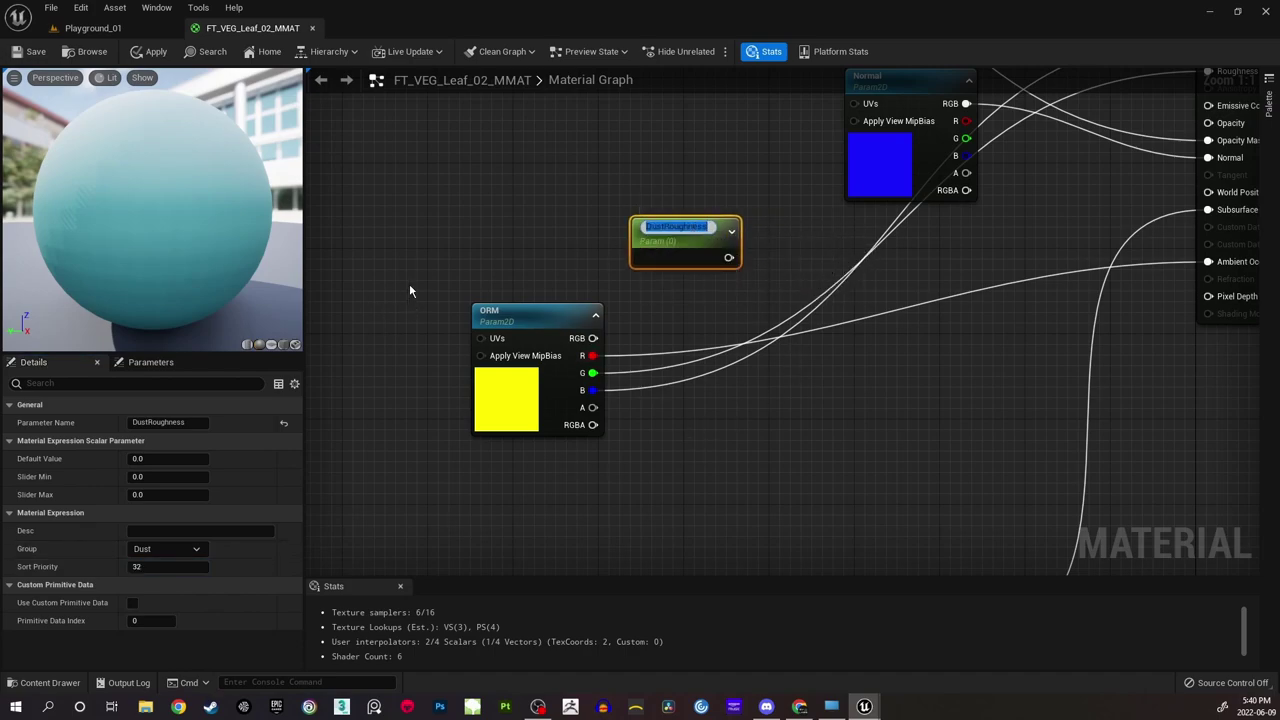
click(168, 458)
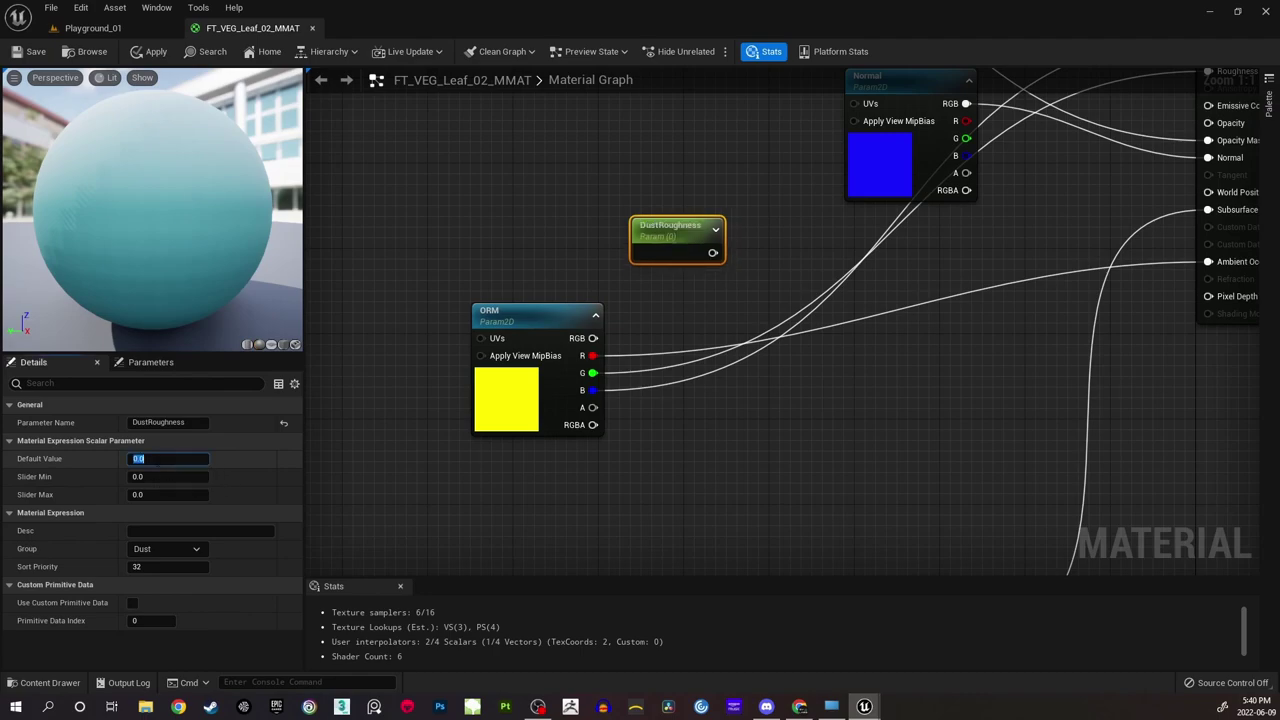
click(704, 286)
right_drag(674, 183, 652, 223)
click(633, 283)
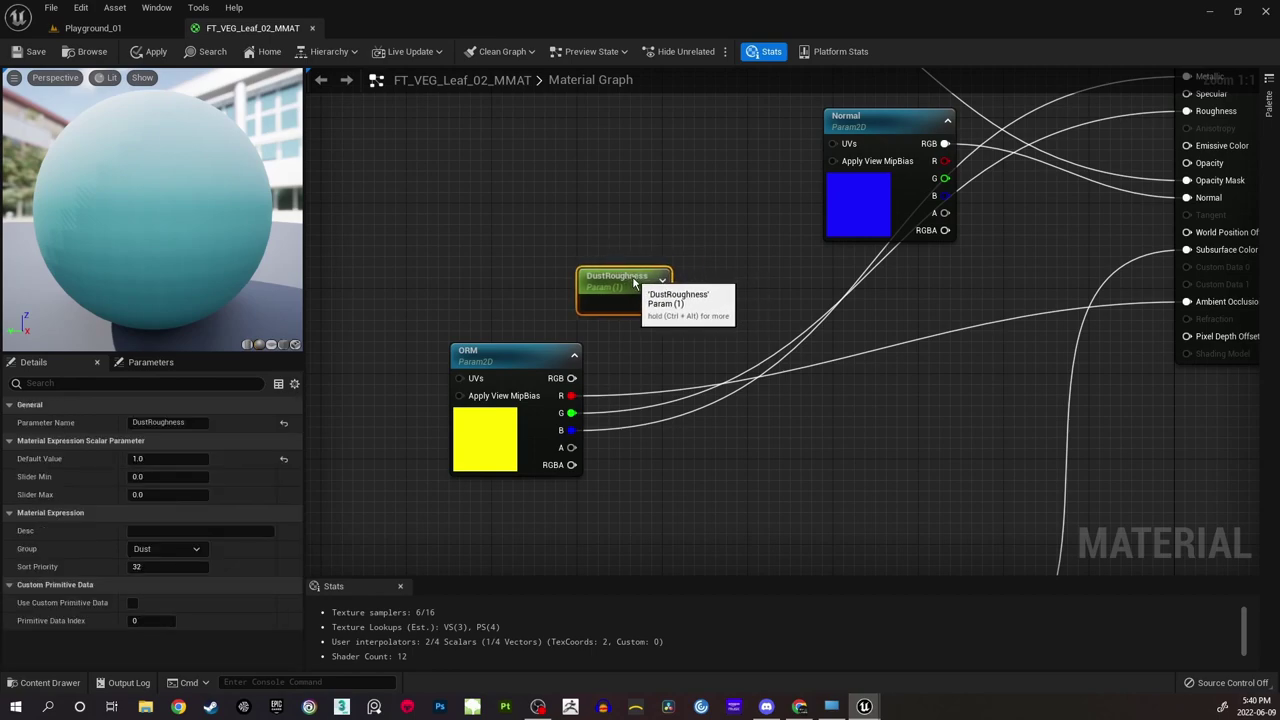
drag(633, 283, 614, 283)
click(709, 263)
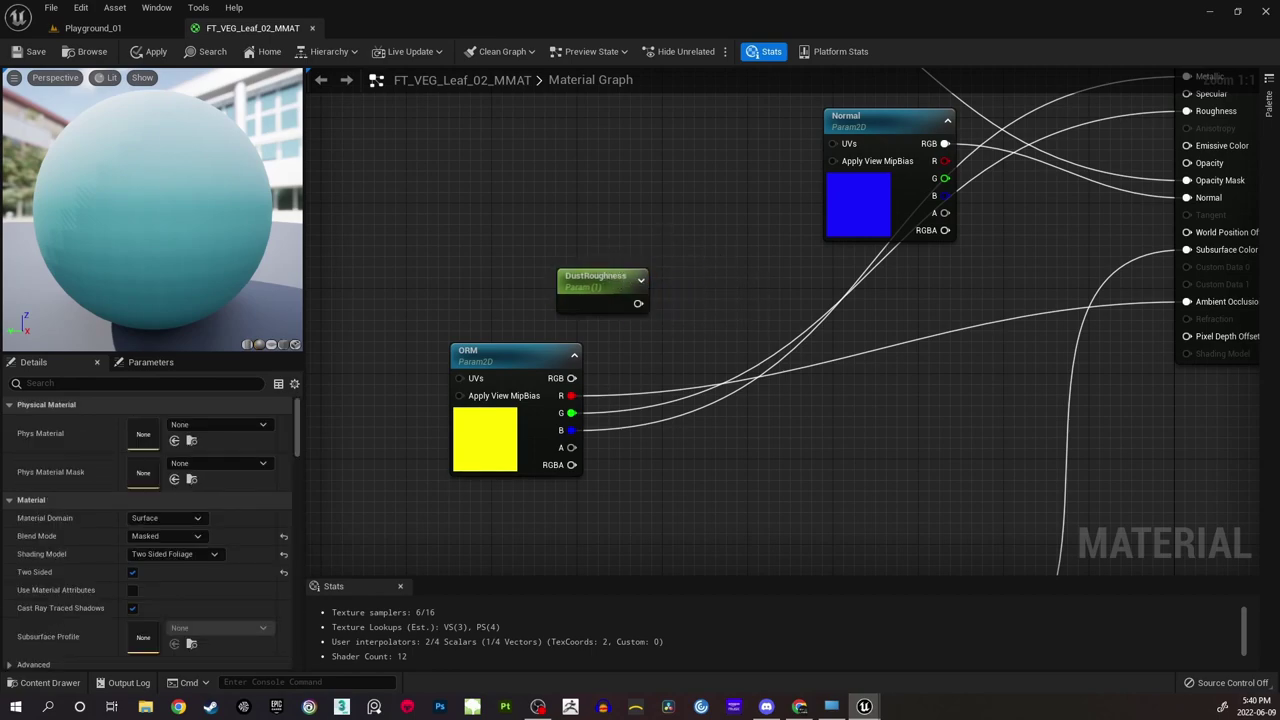
right_drag(725, 279, 683, 305)
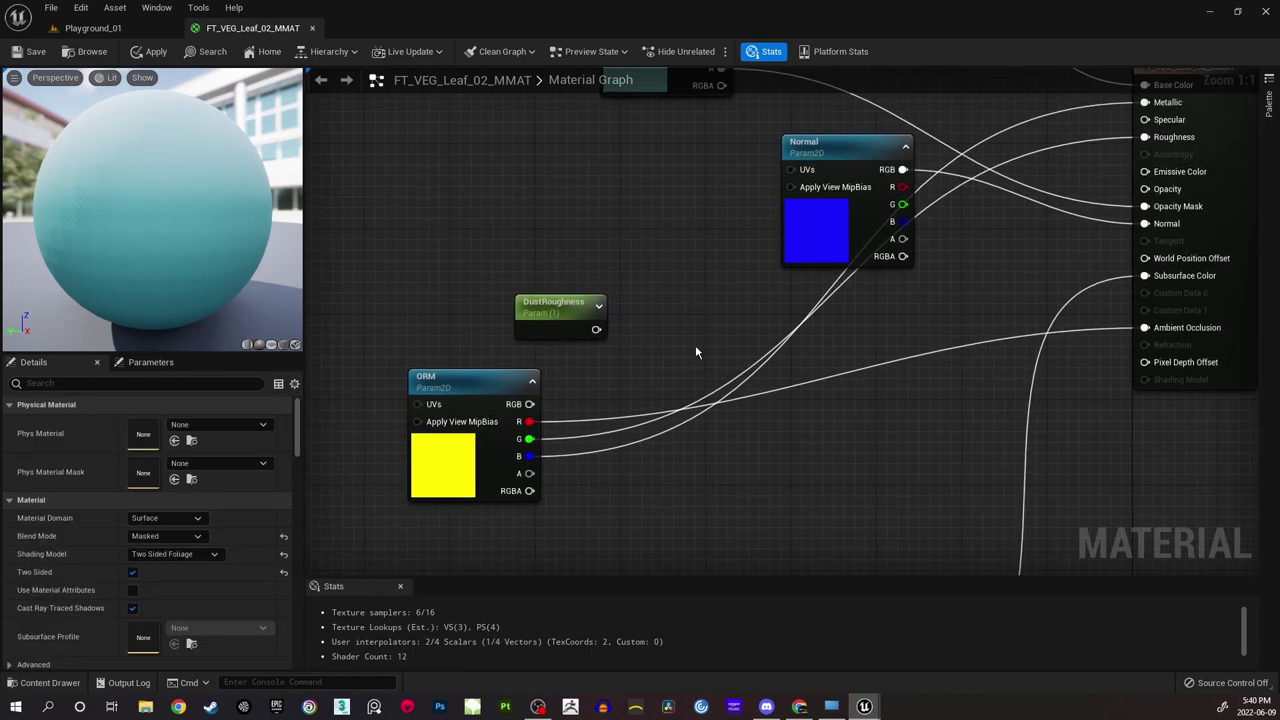
key(m)
click(695, 345)
drag(709, 353, 688, 345)
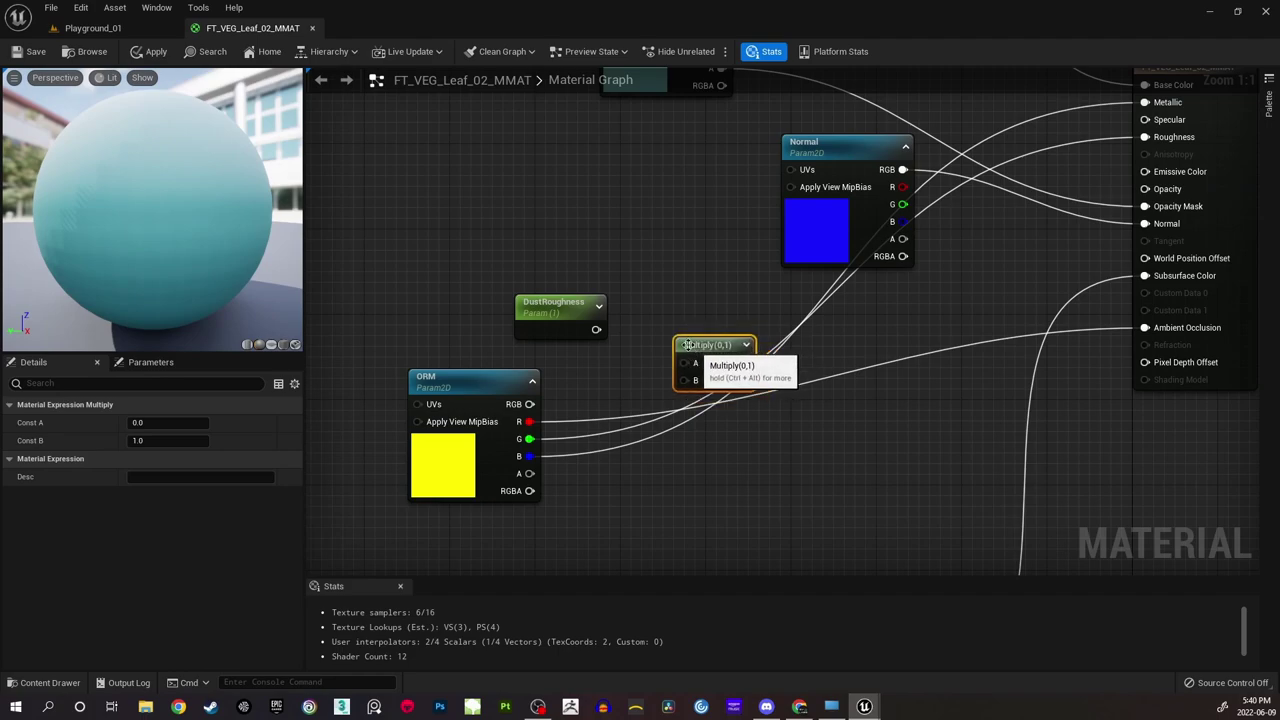
click(686, 329)
click(702, 346)
key(Delete)
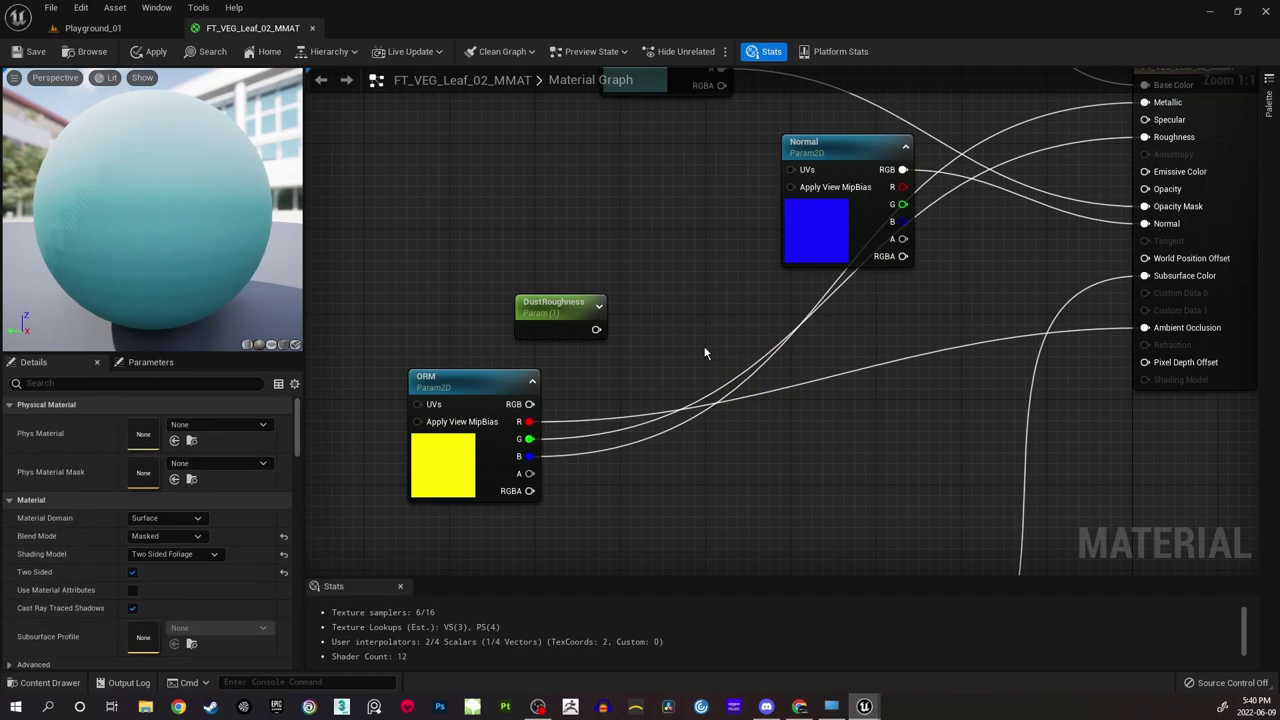
Add a LinearInterpolate node beside DustRoughness and connect the Dust generator's Saturate output to its Alpha input.
right_click(675, 279)
text(linear)
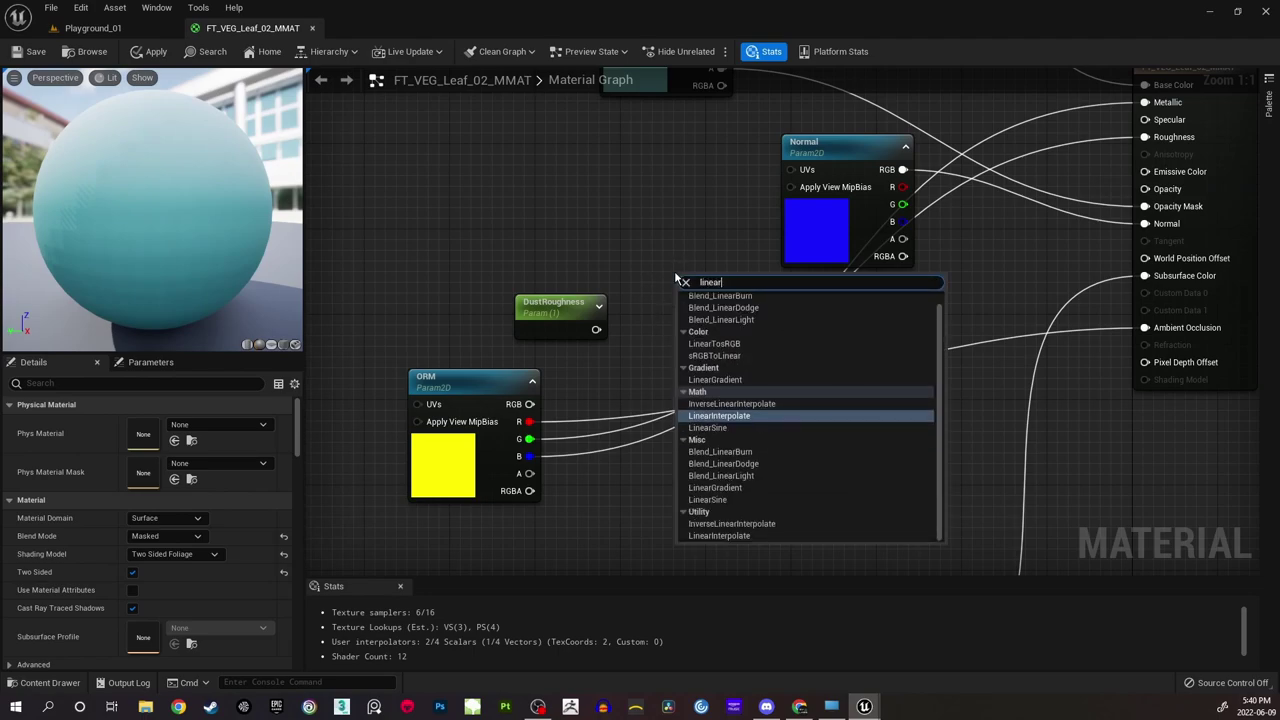
click(725, 416)
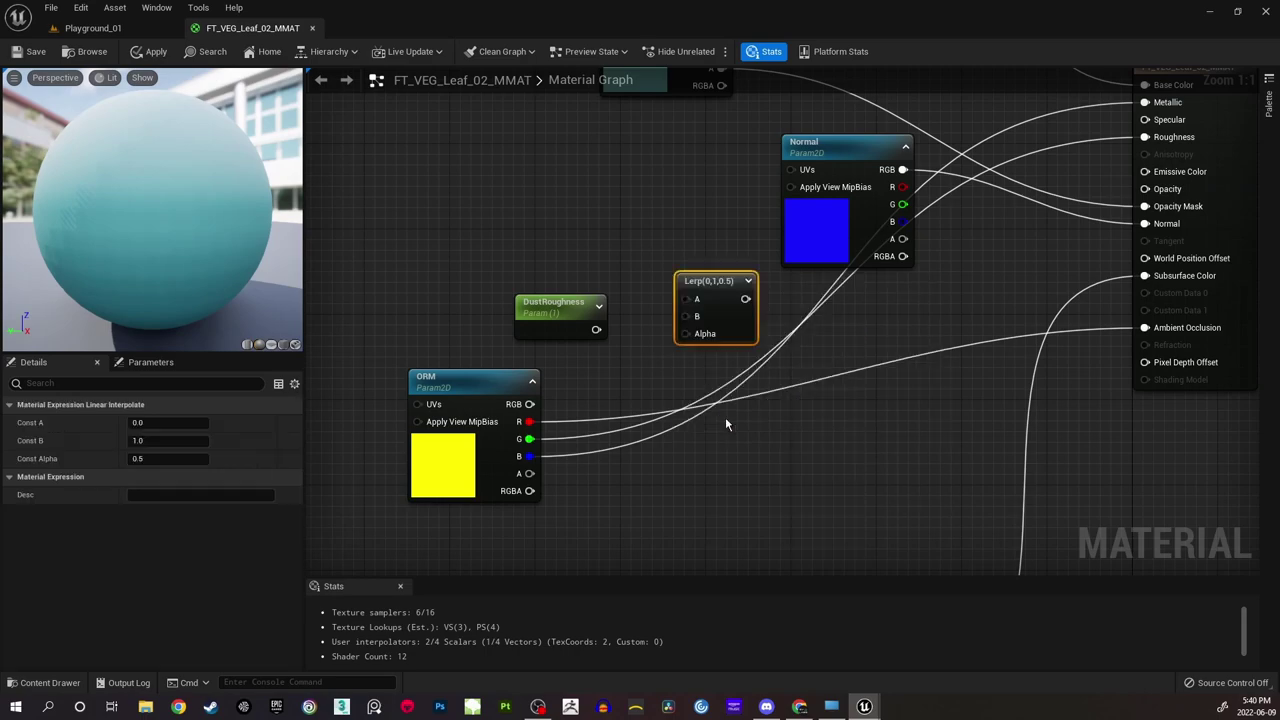
scroll(643, 286, down, 2)
right_drag(614, 189, 634, 397)
right_drag(685, 256, 687, 262)
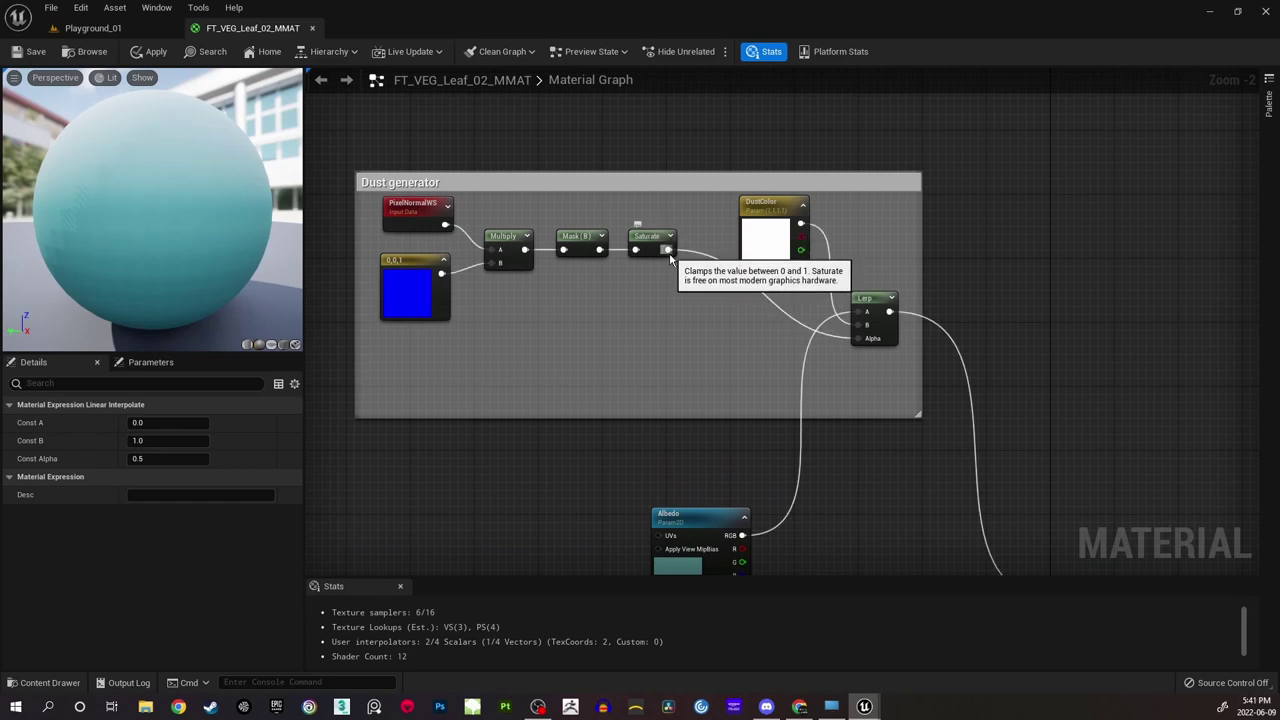
drag(665, 249, 714, 469)
right_drag(842, 128, 810, 354)
right_drag(826, 474, 866, 154)
right_drag(771, 260, 714, 543)
right_drag(753, 419, 787, 171)
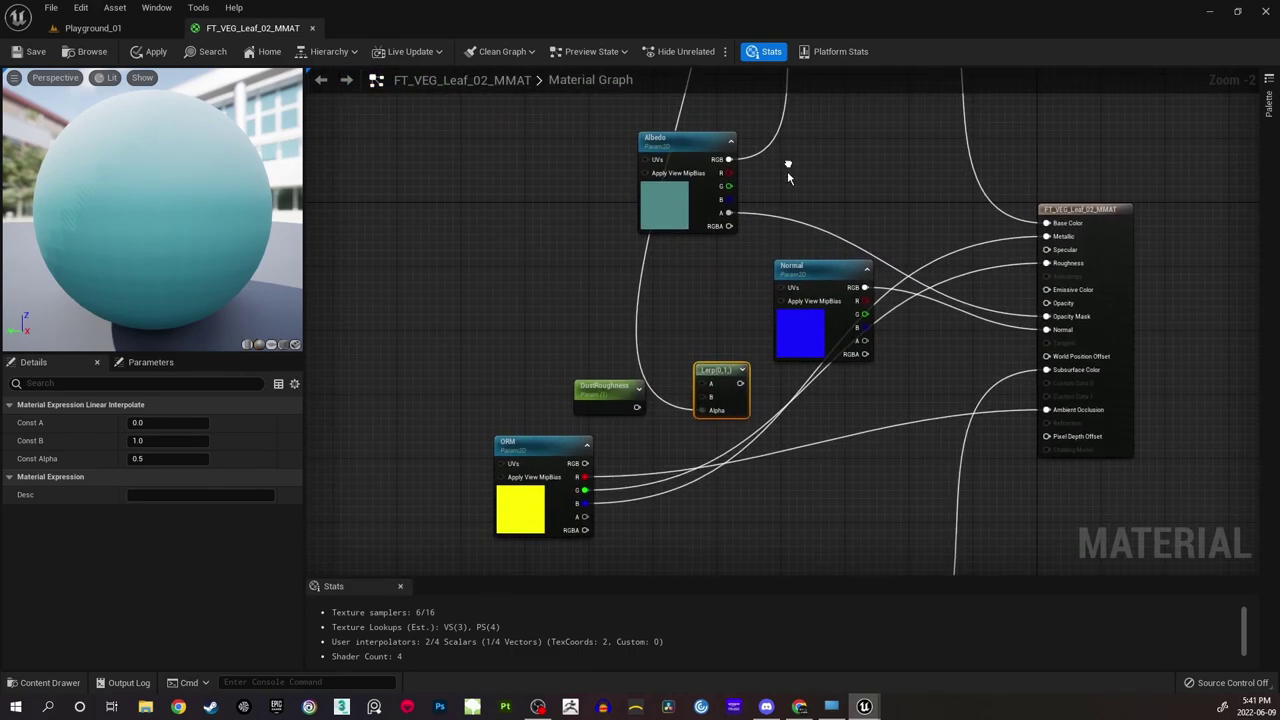
Connect ORM's green channel to the new Lerp's A, DustRoughness to B, and the Lerp output to the material's Roughness.
scroll(684, 338, up, 2)
right_drag(613, 368, 626, 301)
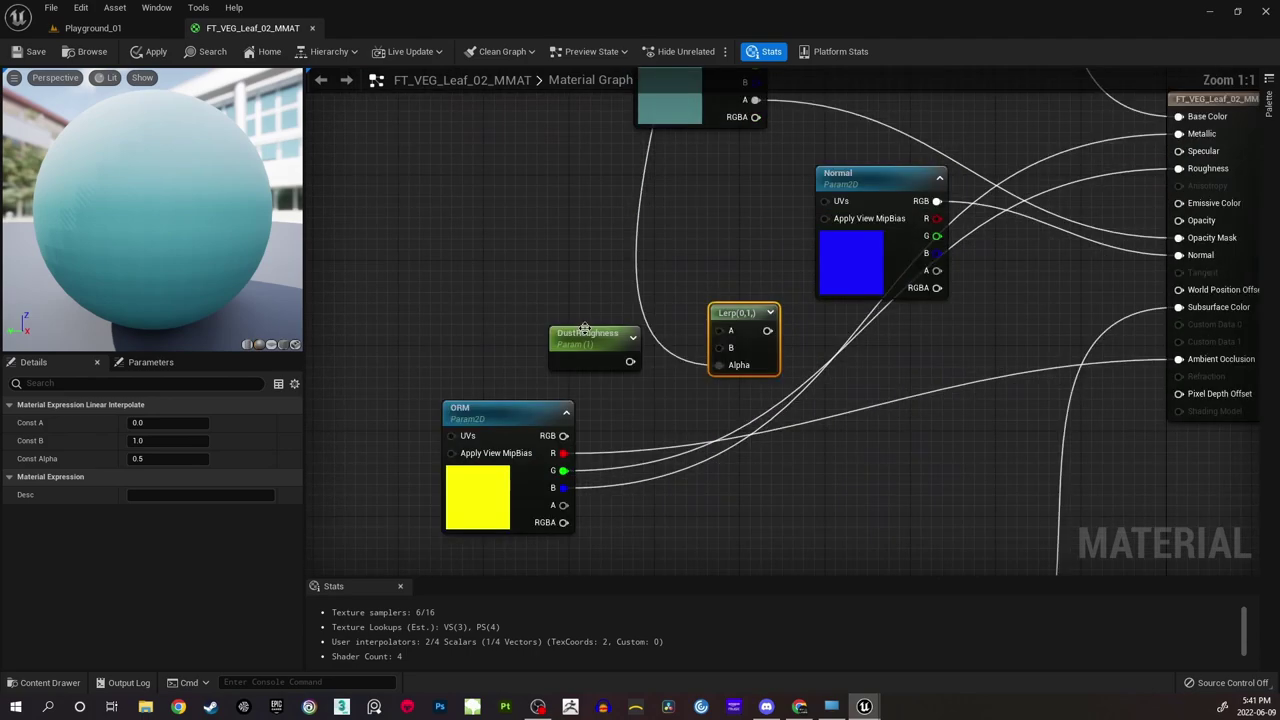
drag(585, 330, 574, 288)
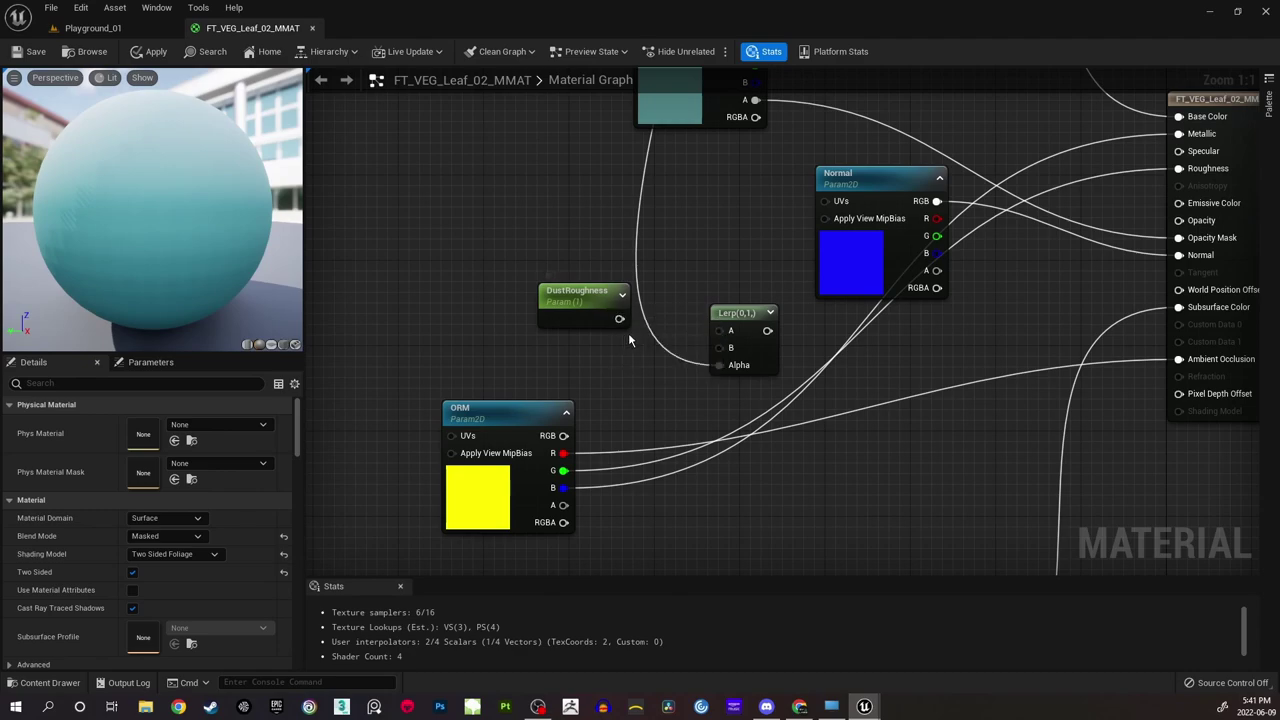
drag(619, 319, 719, 347)
drag(560, 470, 718, 333)
right_drag(856, 349, 643, 431)
scroll(680, 432, down, 1)
scroll(643, 431, up, 1)
drag(537, 419, 955, 260)
Check the material on the preview sphere, save it, and return to the Playground_01 level.
right_drag(541, 279, 728, 332)
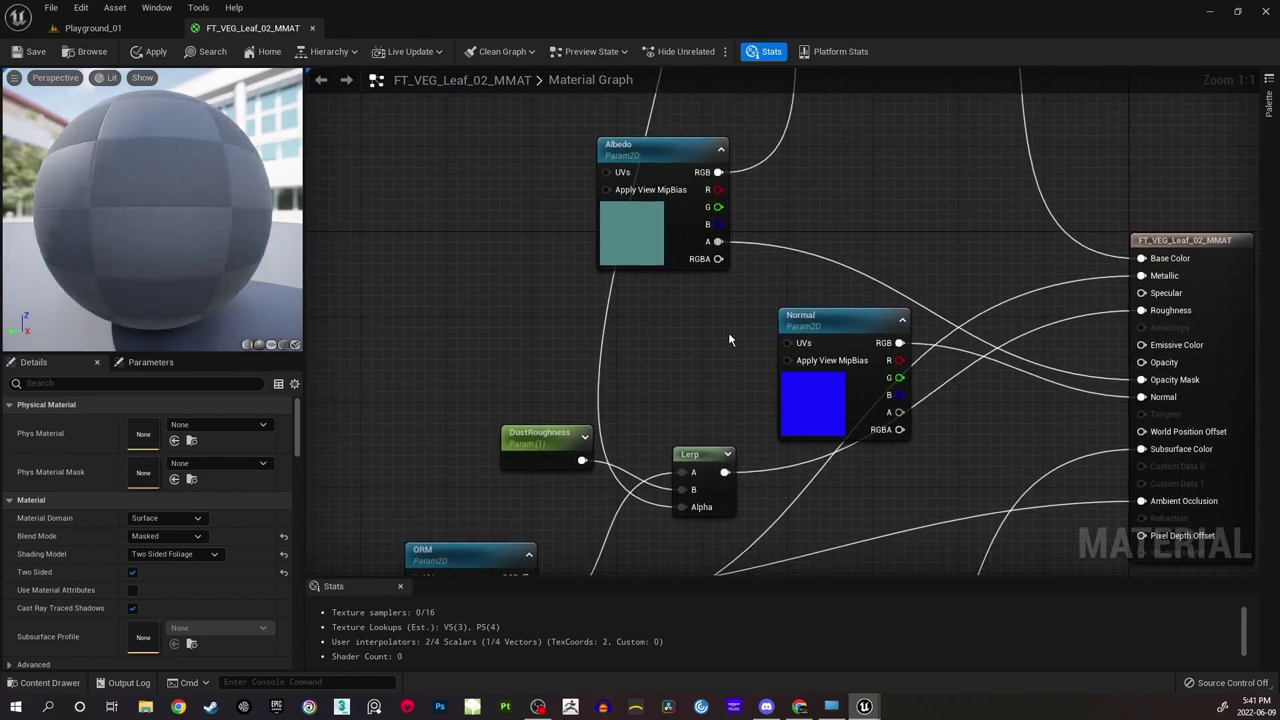
right_drag(504, 301, 559, 267)
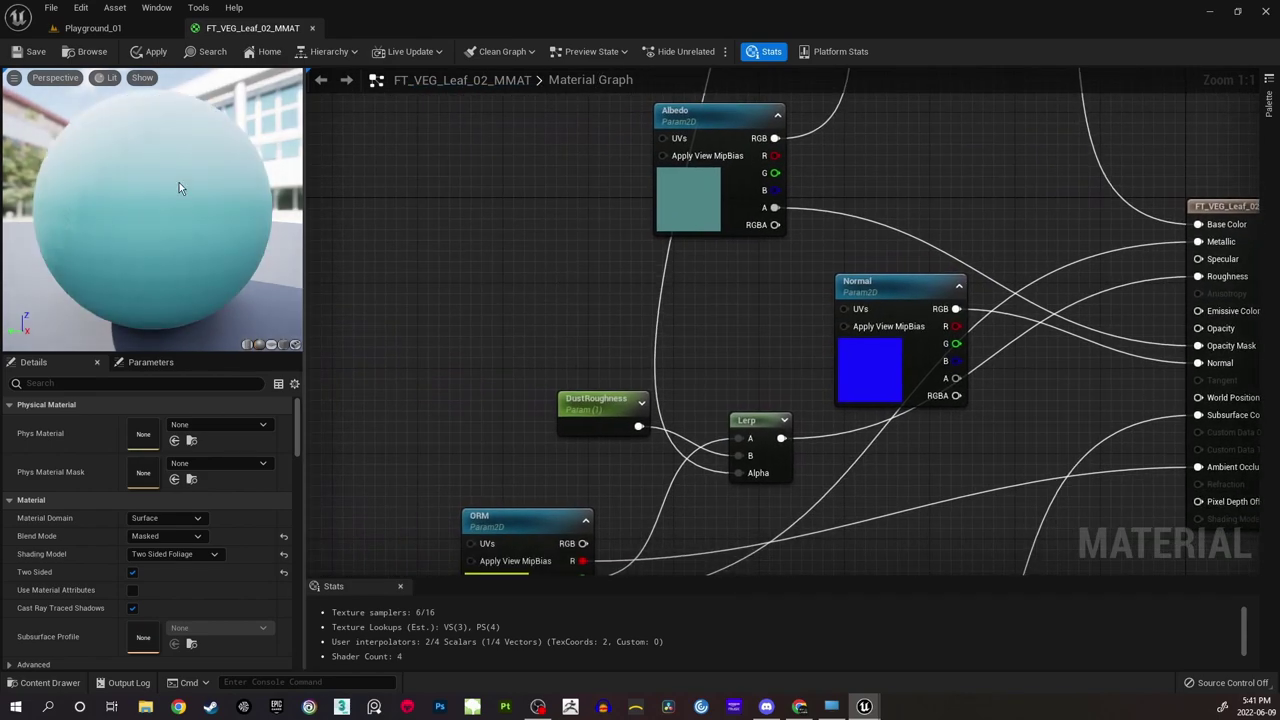
drag(148, 165, 206, 166)
right_drag(529, 277, 532, 160)
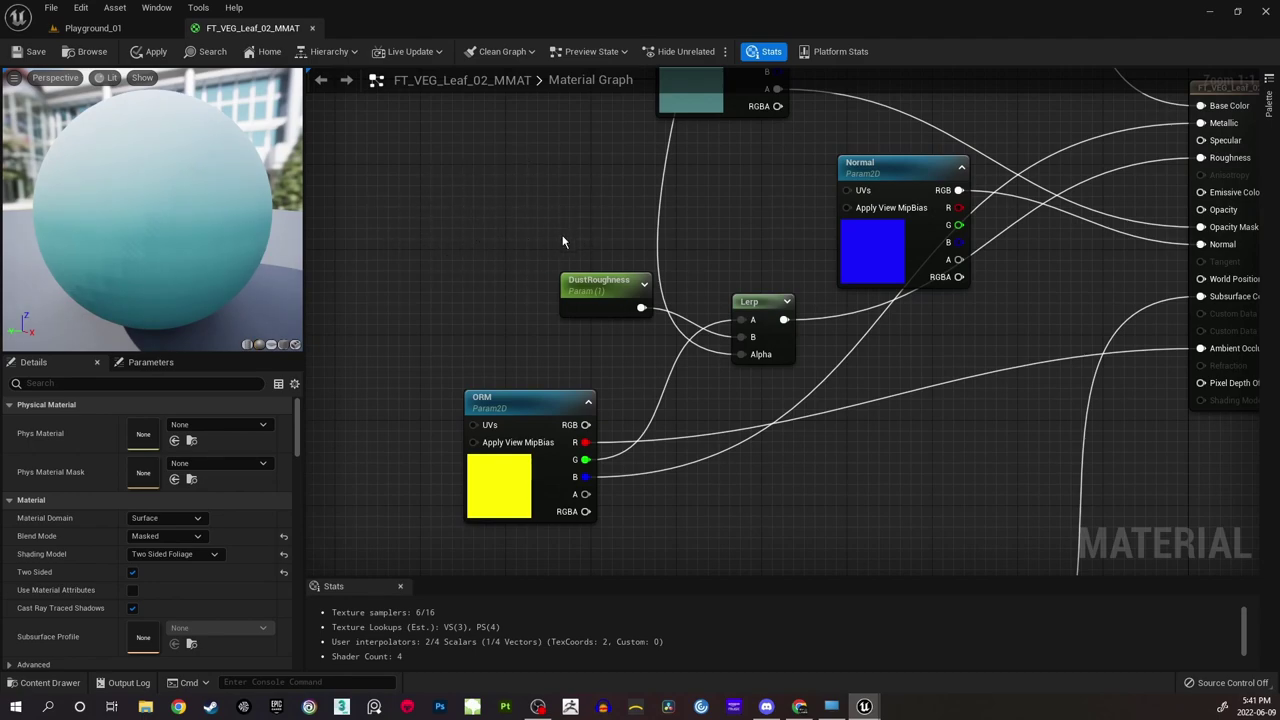
click(40, 55)
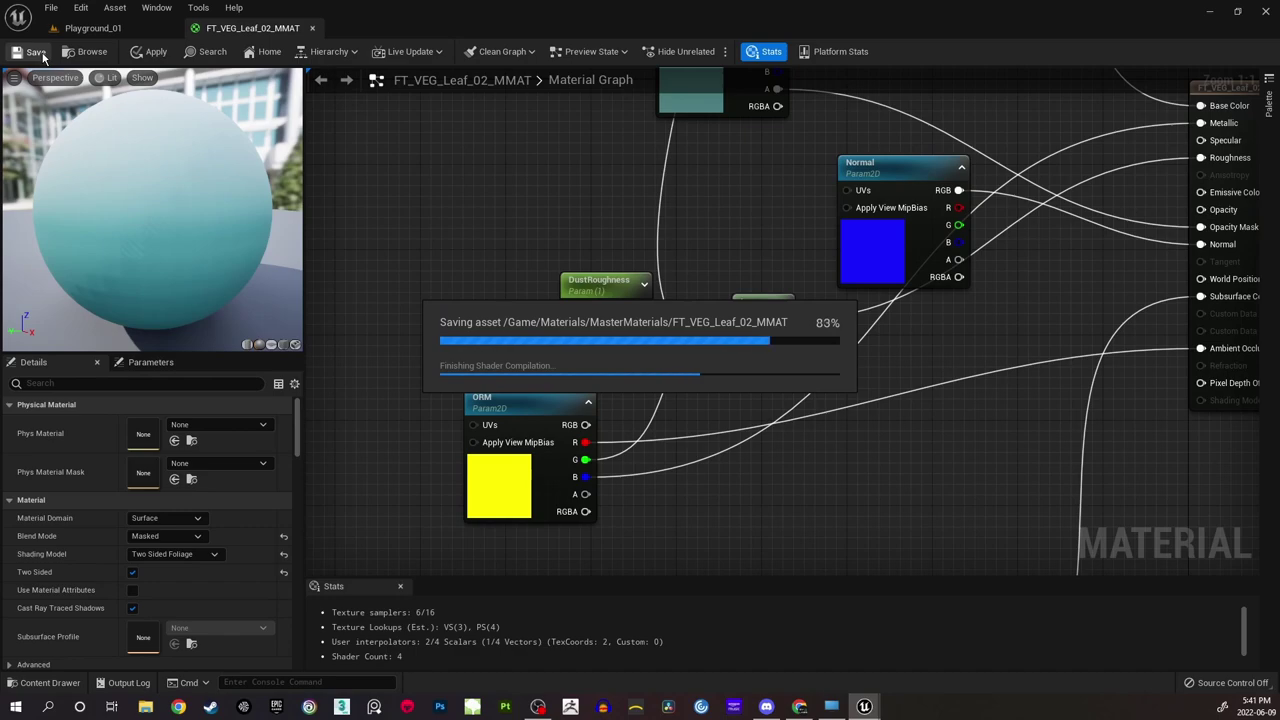
click(93, 28)
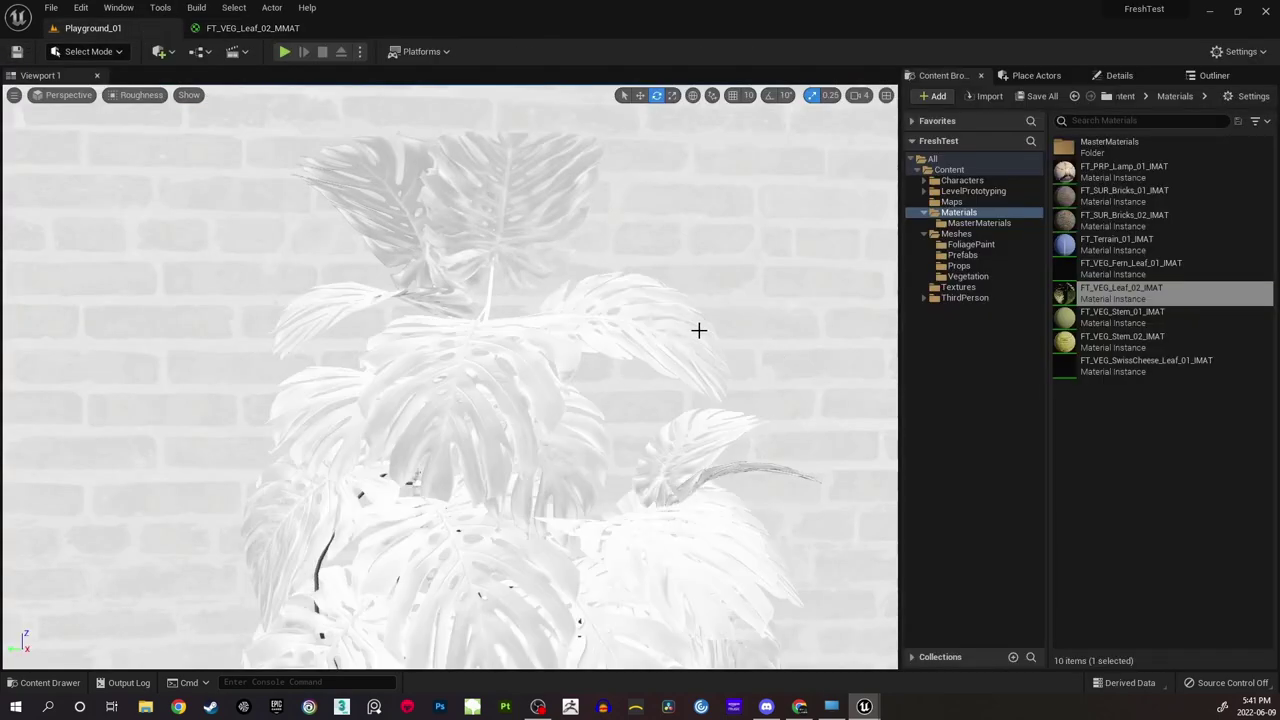
Inspect the leaf roughness up close, switch the viewport back to Lit view, and look over the plant.
mouse_move(450, 376)
right_down()
mouse_move(460, 410)
mouse_move(458, 370)
mouse_move(462, 398)
right_up()
key(w)
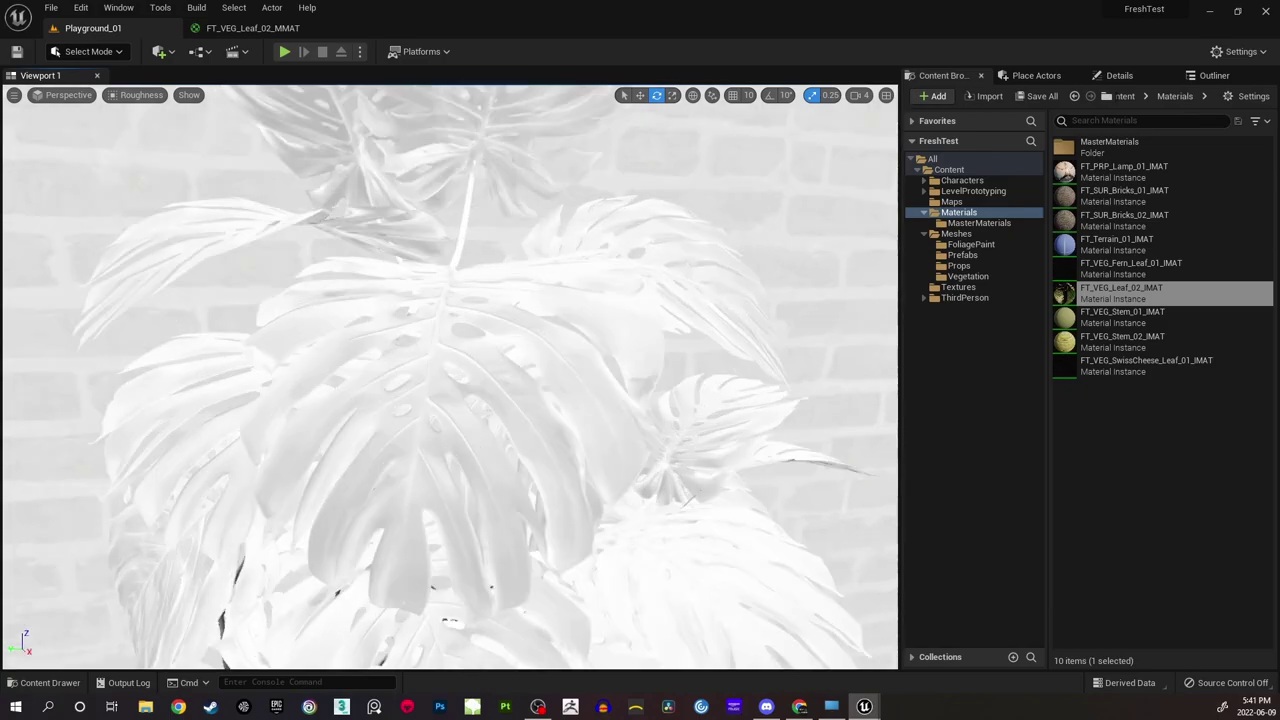
right_drag(660, 336, 657, 324)
key(s)
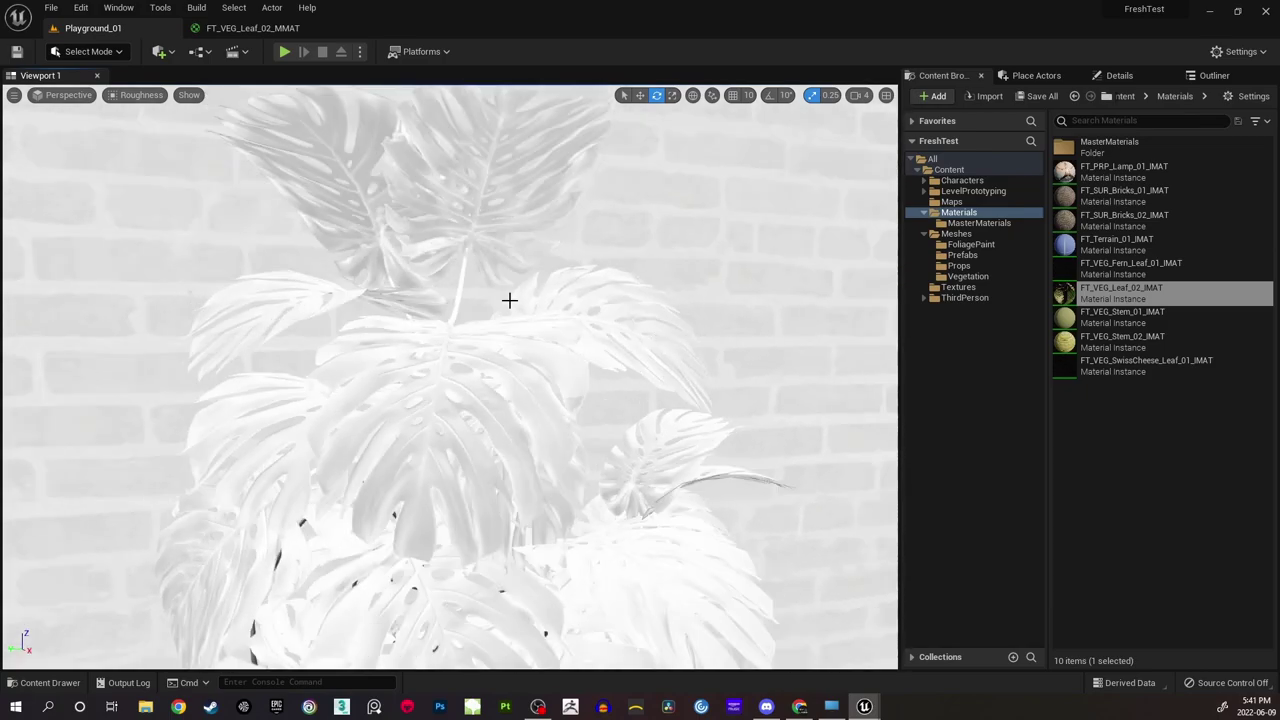
click(137, 96)
click(150, 128)
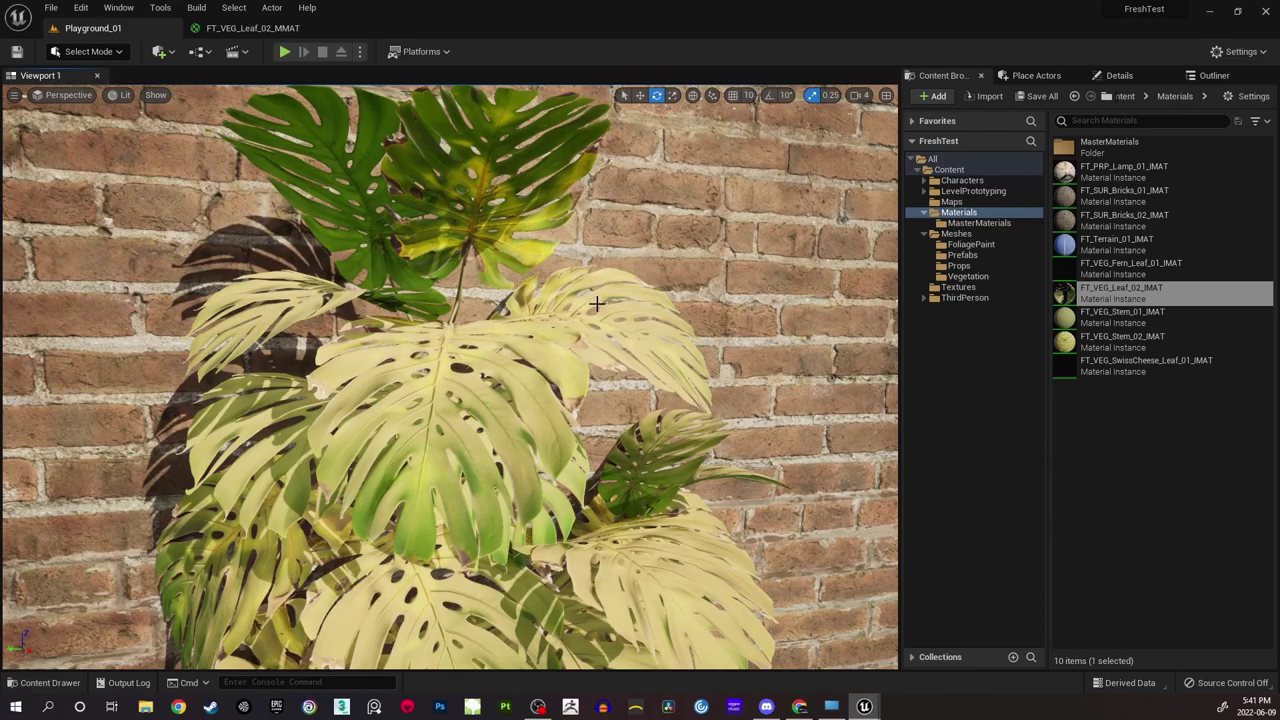
key(s)
mouse_move(463, 582)
right_down()
mouse_move(445, 580)
mouse_move(475, 582)
mouse_move(463, 582)
right_up()
key(w)
key(s)
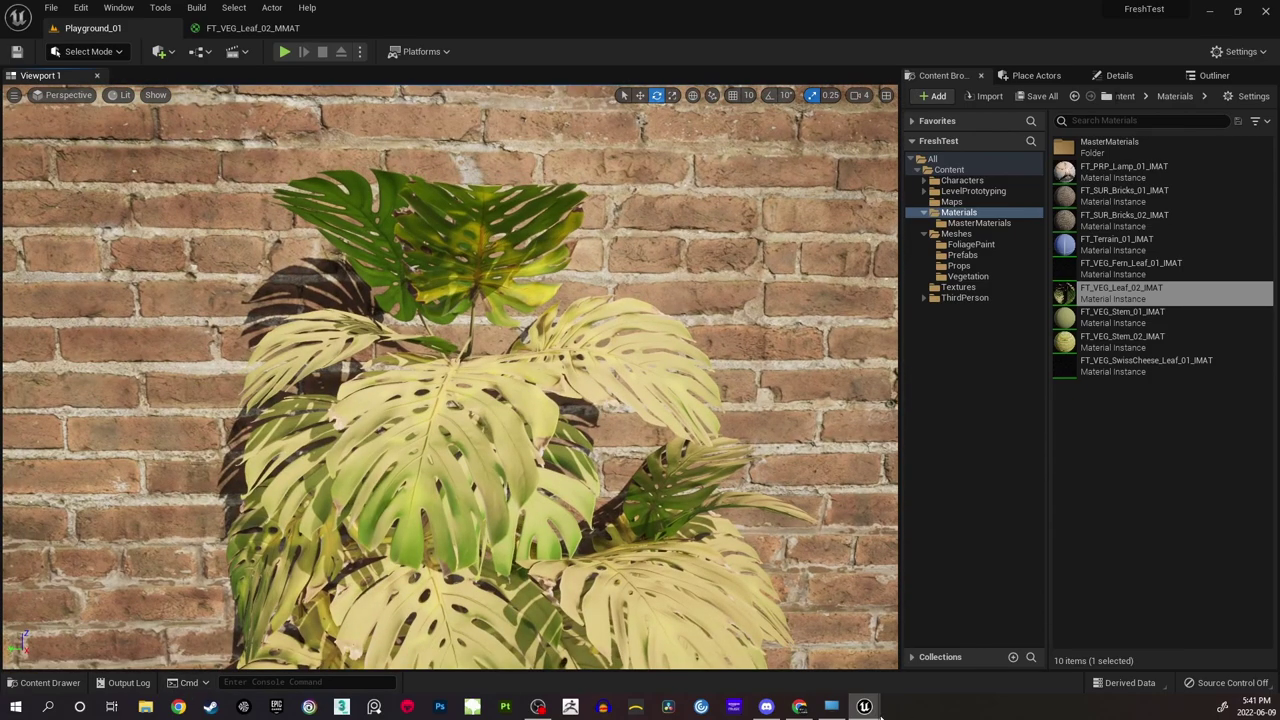
In the FT_VEG_Leaf_02_IMAT material instance, enable the DustRoughness override and set it to 0.
mouse_move(866, 706)
click(940, 655)
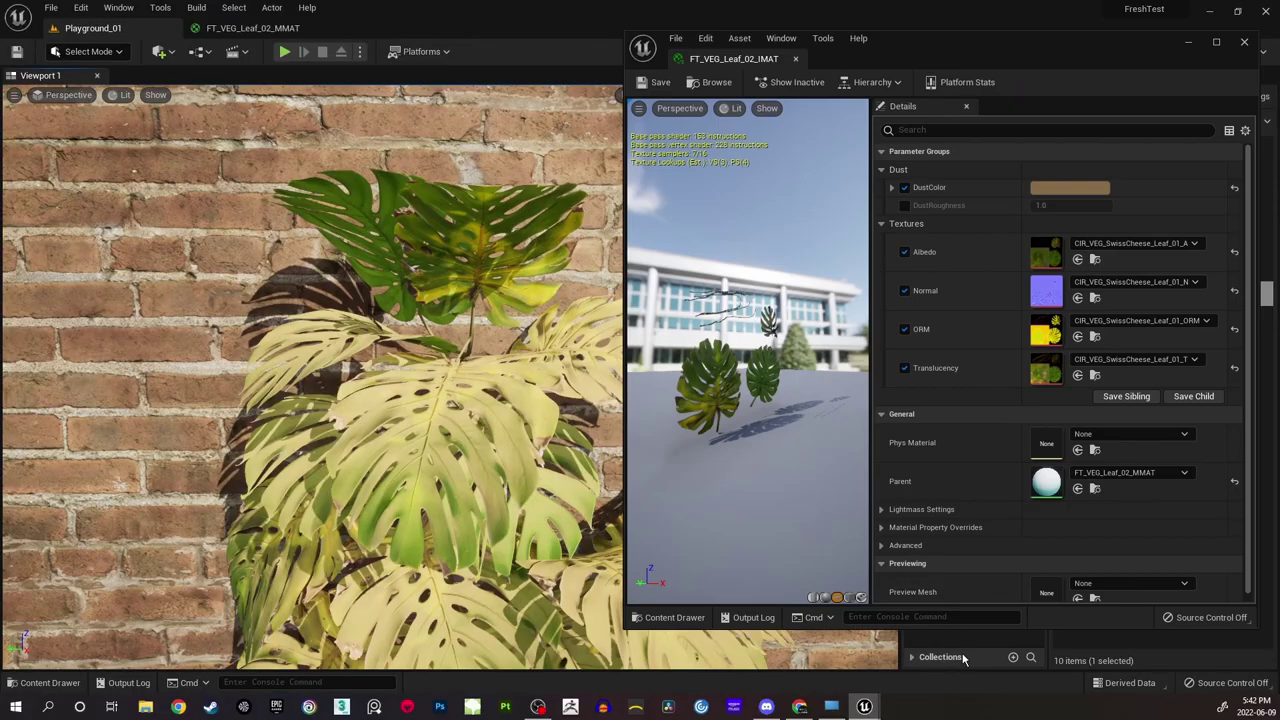
click(905, 206)
click(1076, 208)
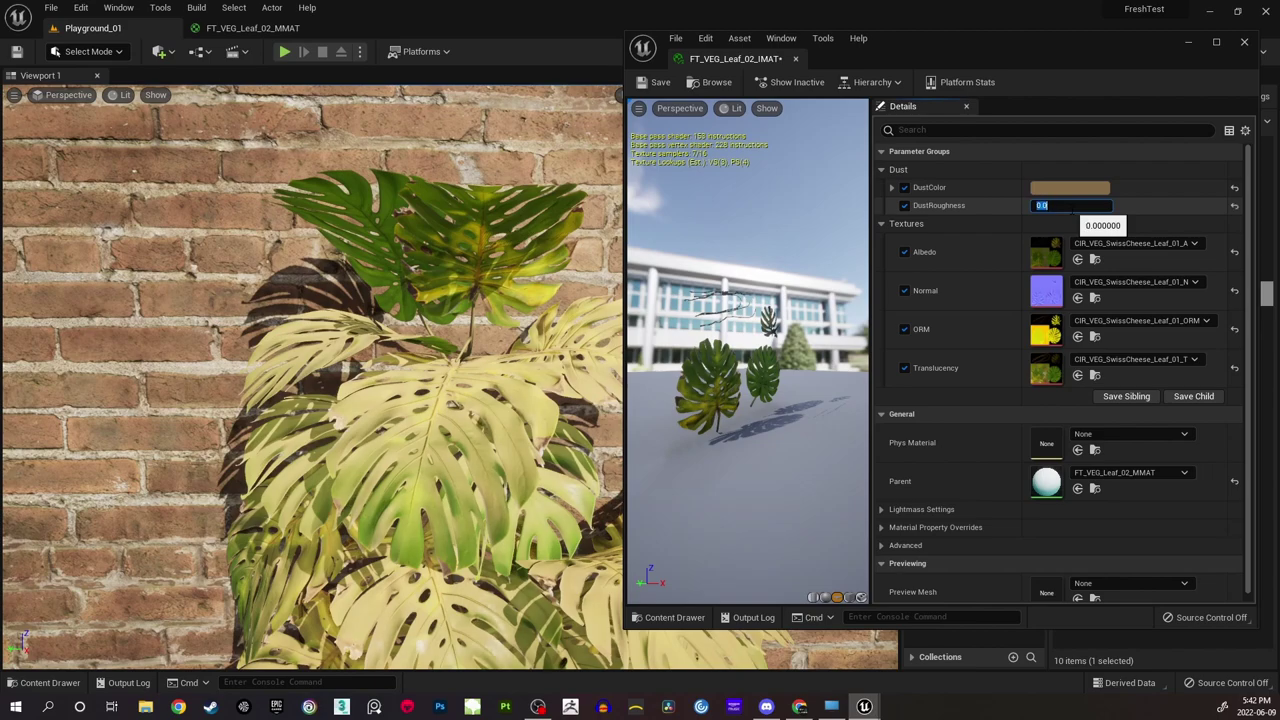
text(0)
key(Return)
Examine the leaves up close from the side and display the Roughness buffer visualization in the level viewport.
right_drag(543, 438, 635, 472)
right_drag(543, 438, 450, 440)
right_drag(482, 375, 482, 375)
click(122, 95)
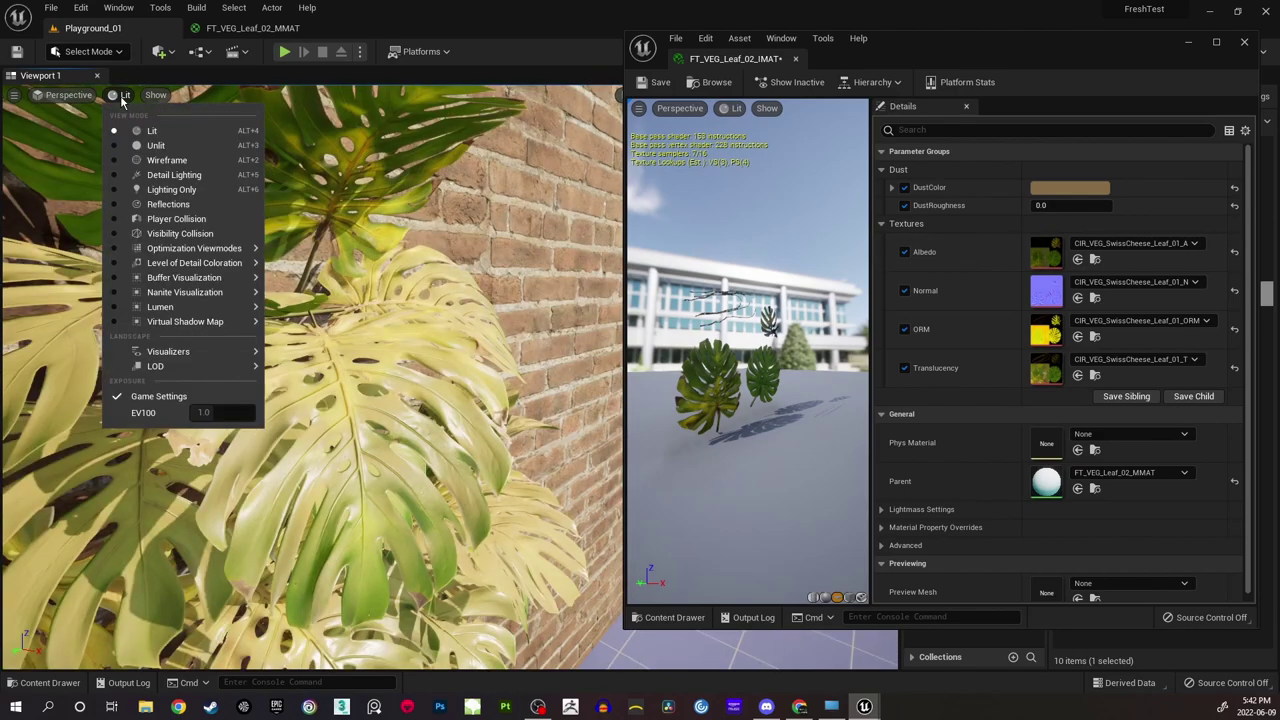
mouse_move(200, 277)
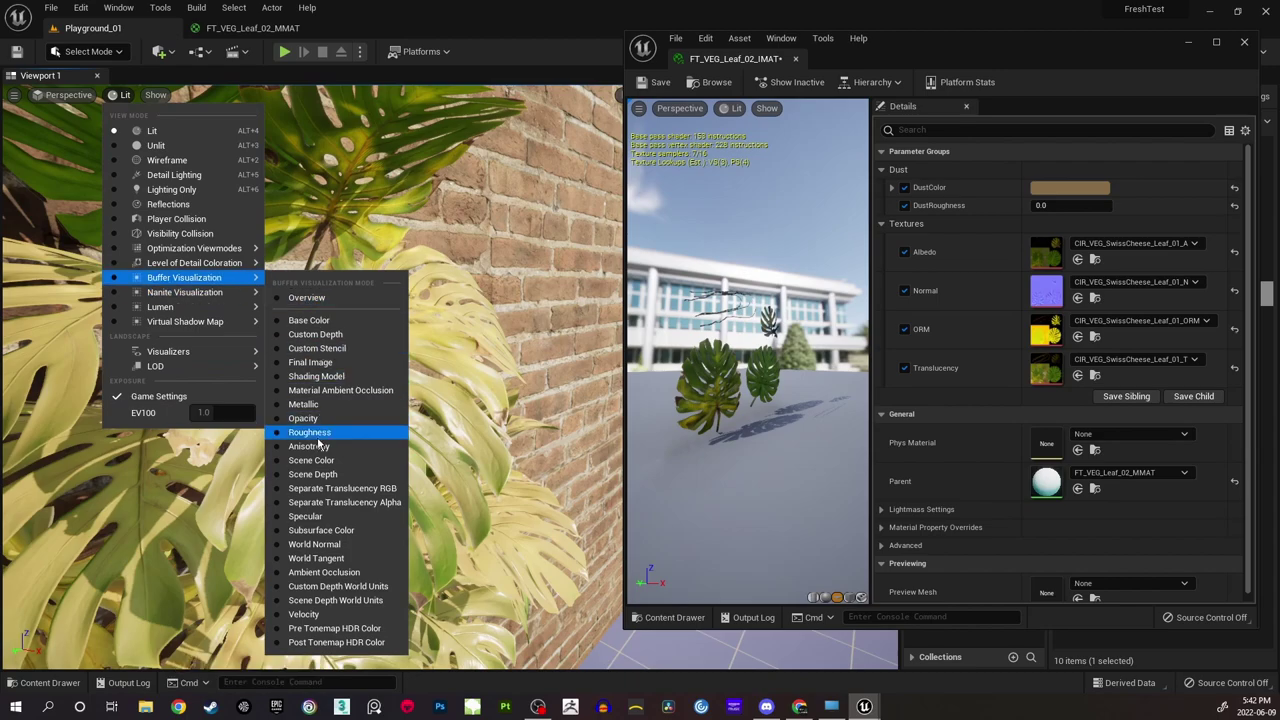
click(310, 432)
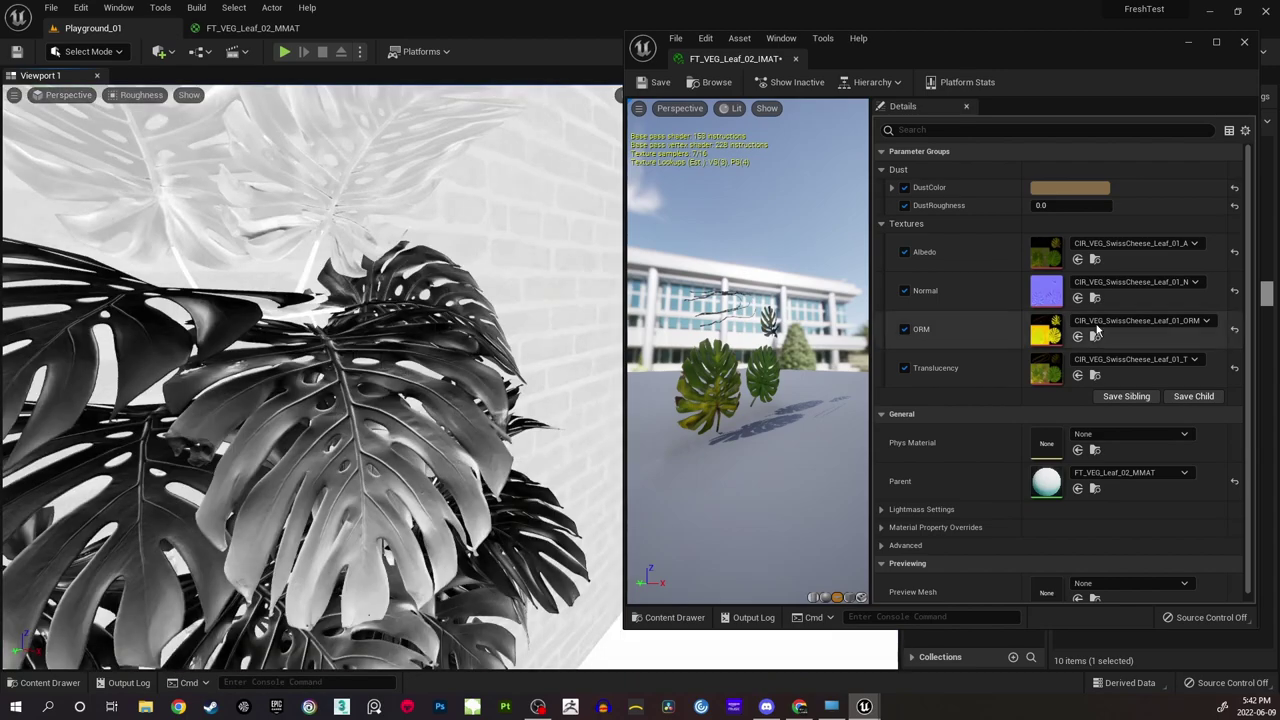
Set the DustRoughness parameter of the leaf material instance to 2.
click(1089, 206)
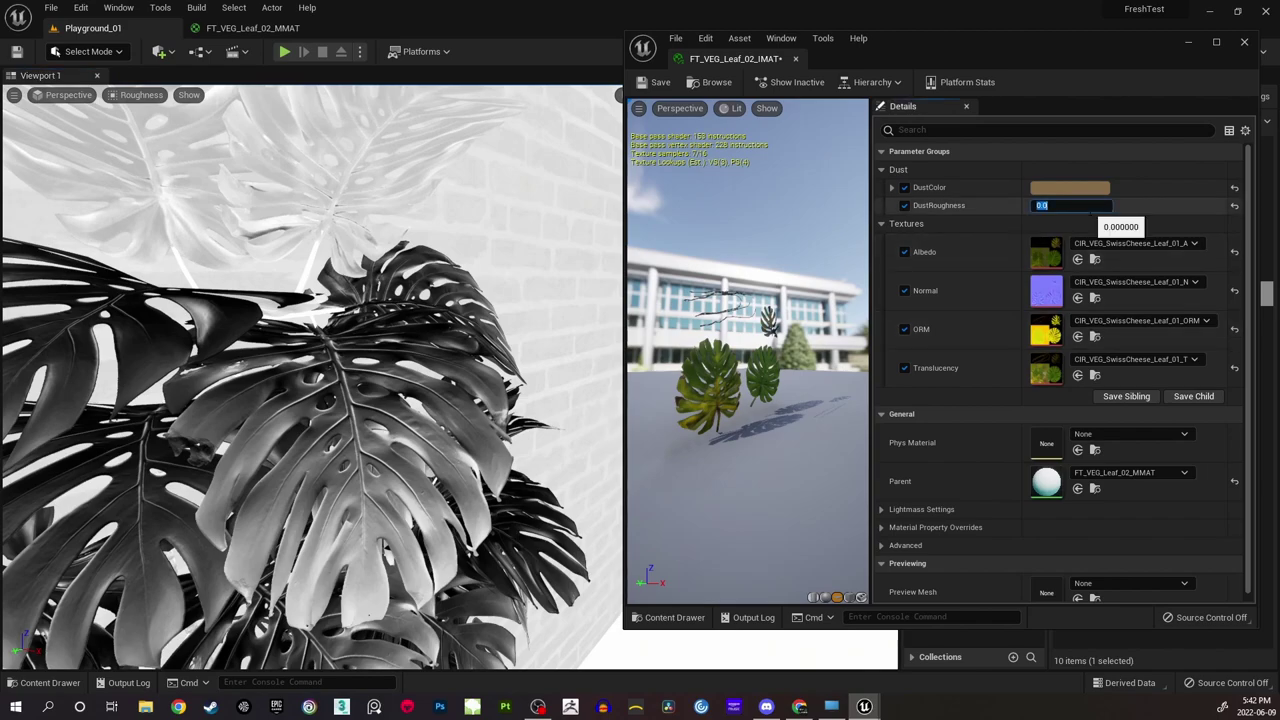
text(2)
key(Return)
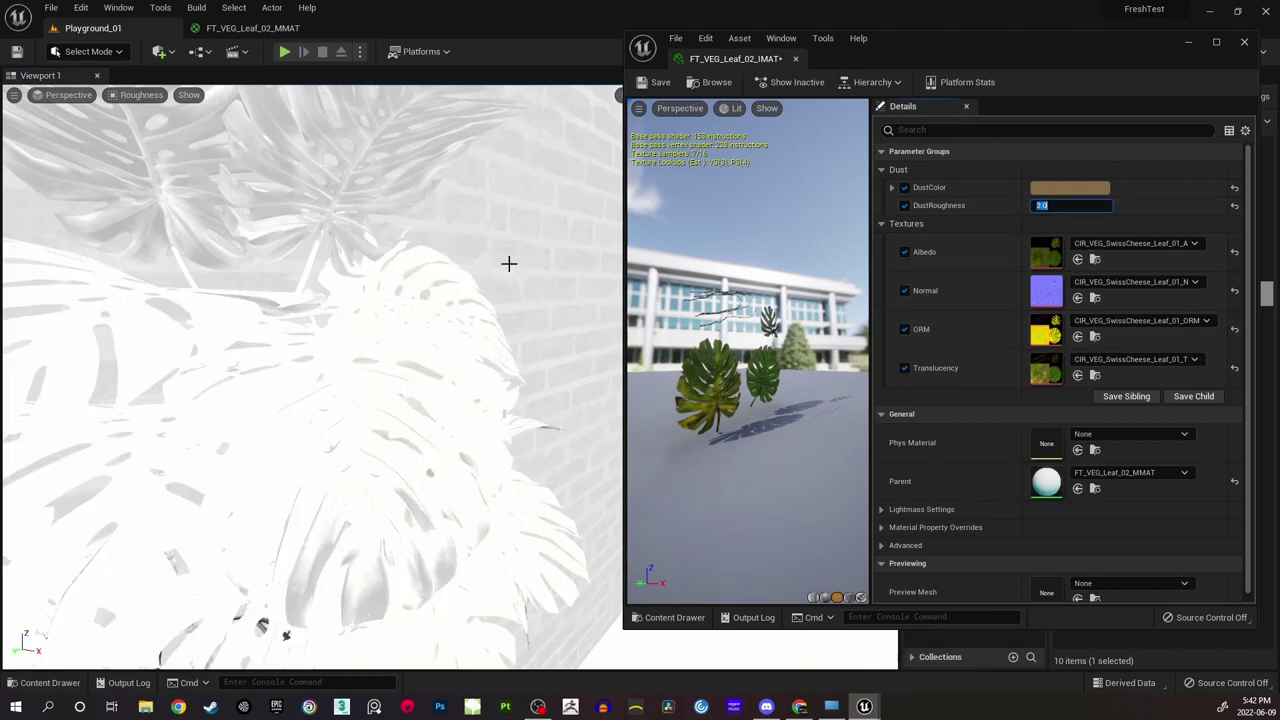
Return the level viewport to Lit view and check the dusty leaves from further away.
mouse_move(306, 212)
right_down()
mouse_move(350, 212)
mouse_move(306, 212)
right_up()
click(130, 96)
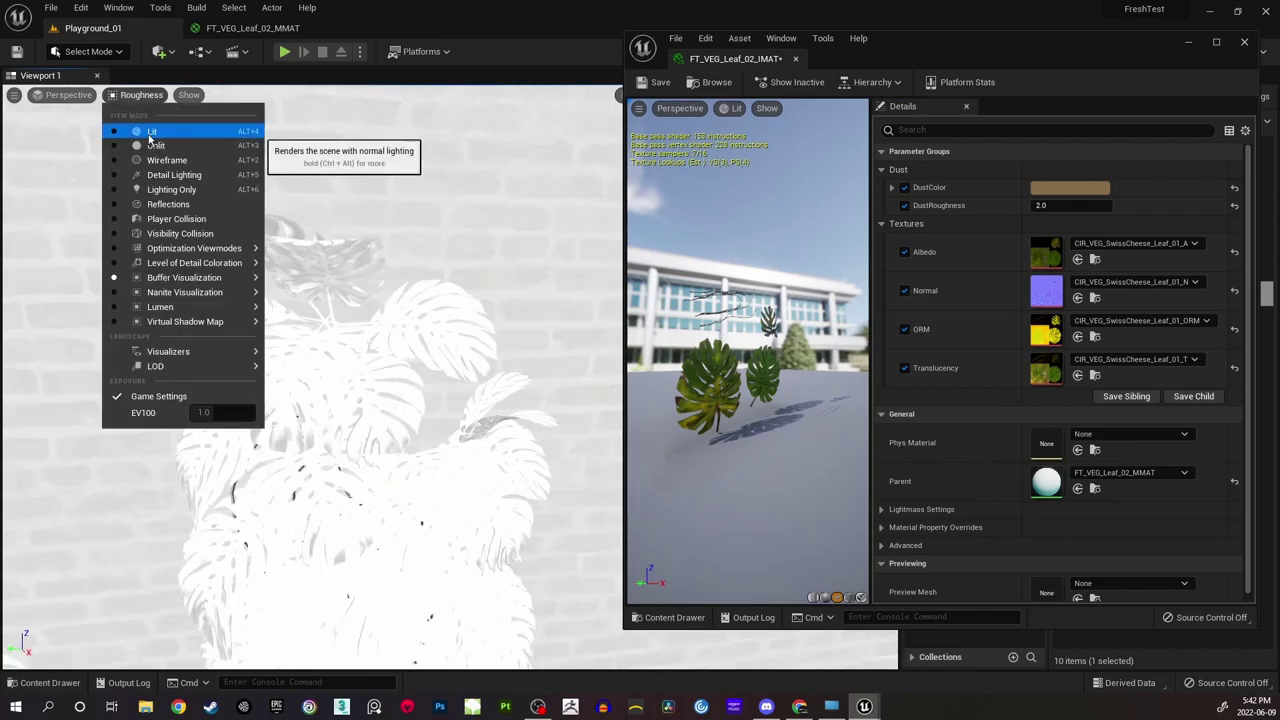
click(150, 133)
mouse_move(330, 330)
right_down()
mouse_move(240, 330)
mouse_move(320, 335)
right_up()
scroll(549, 330, down, 5)
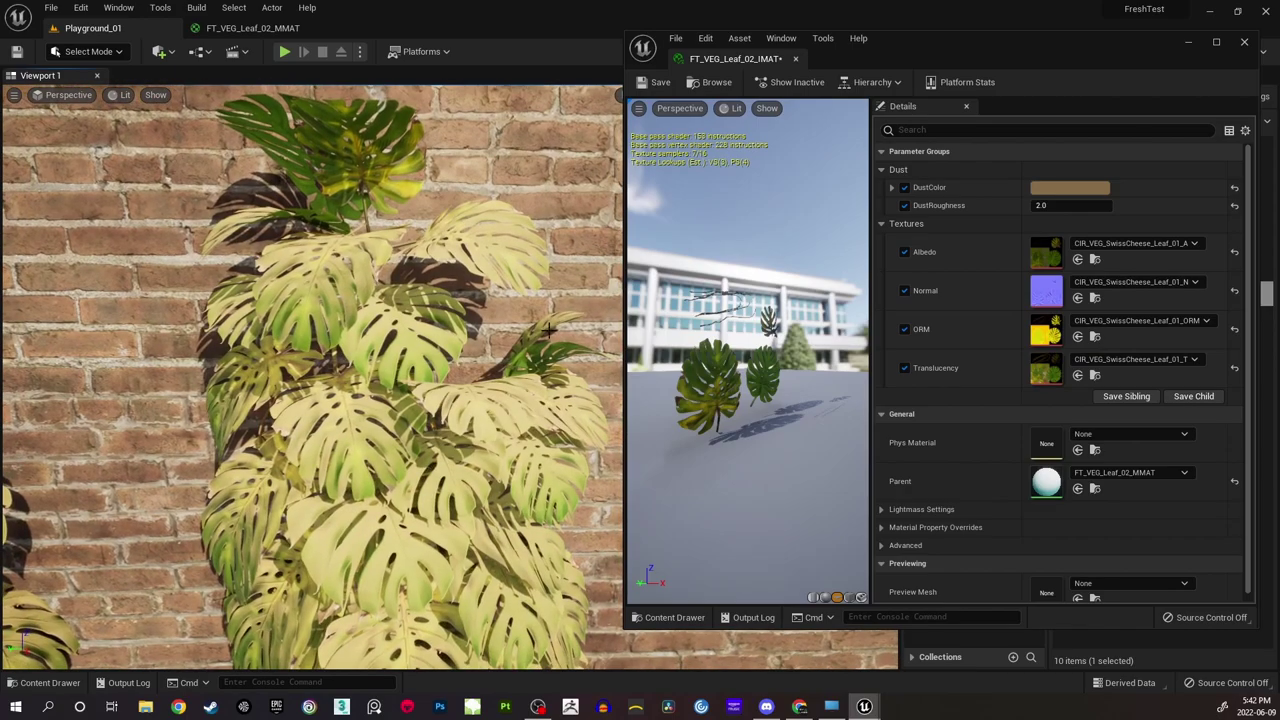
mouse_move(413, 308)
right_down()
mouse_move(450, 320)
mouse_move(425, 305)
mouse_move(475, 290)
mouse_move(412, 310)
right_up()
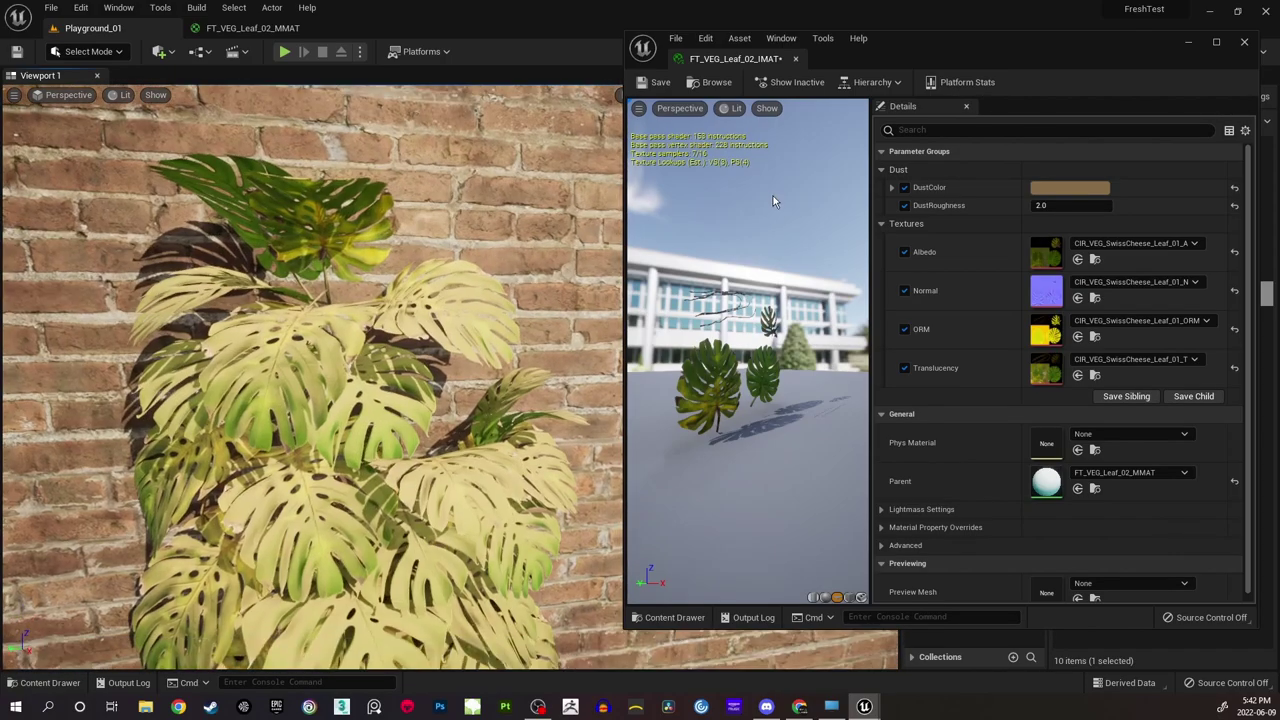
Save the FT_VEG_Leaf_02_IMAT material instance, look over the plant in the level, and minimize the instance editor.
click(662, 83)
right_drag(474, 360, 474, 360)
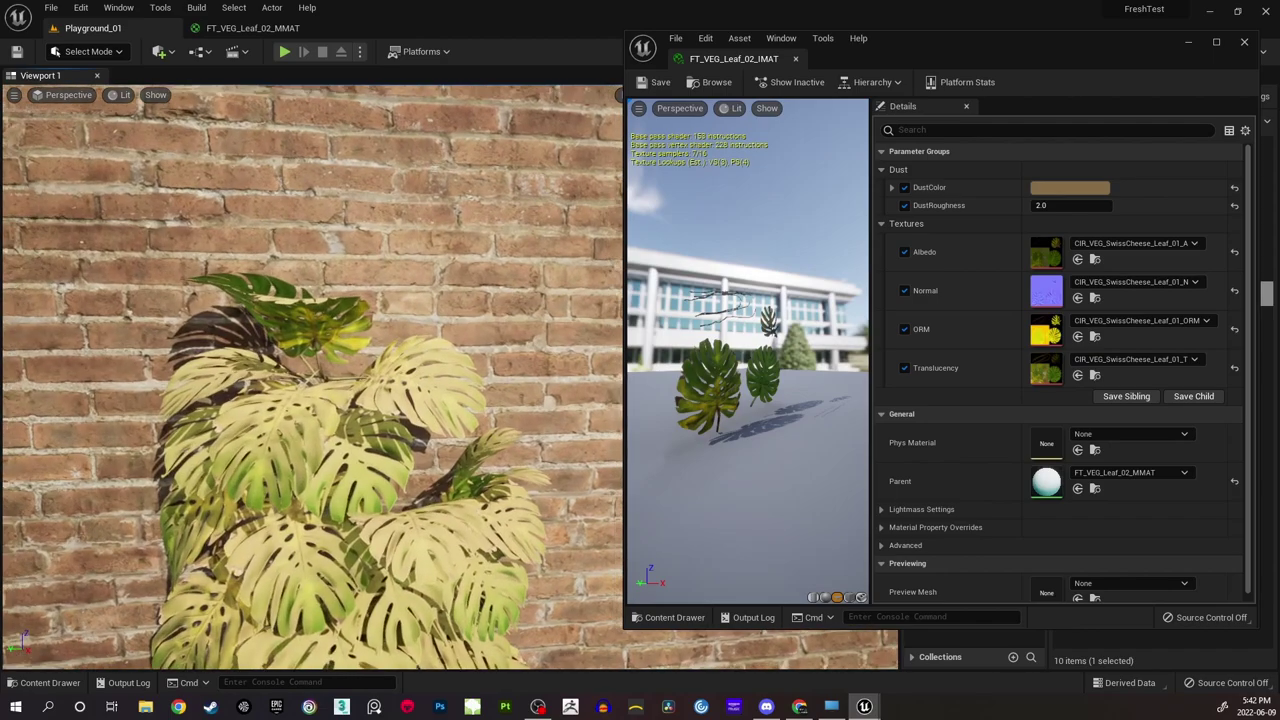
right_drag(307, 470, 307, 470)
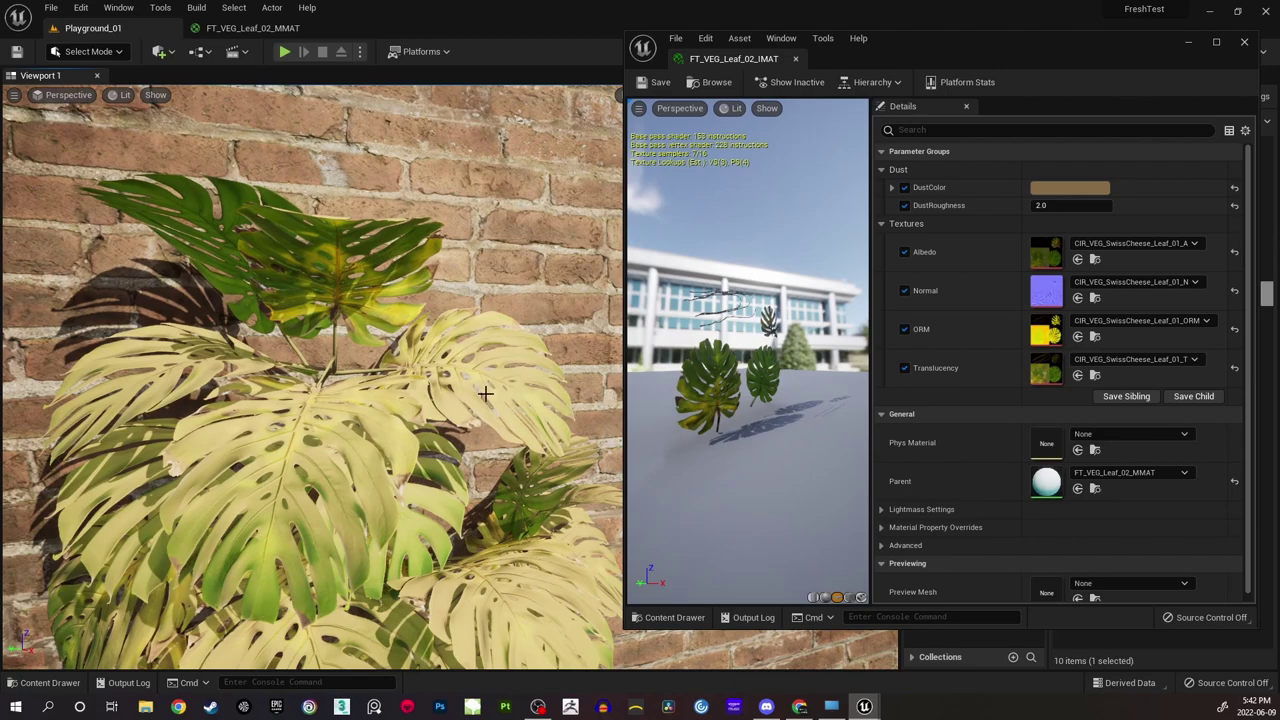
right_drag(307, 470, 307, 470)
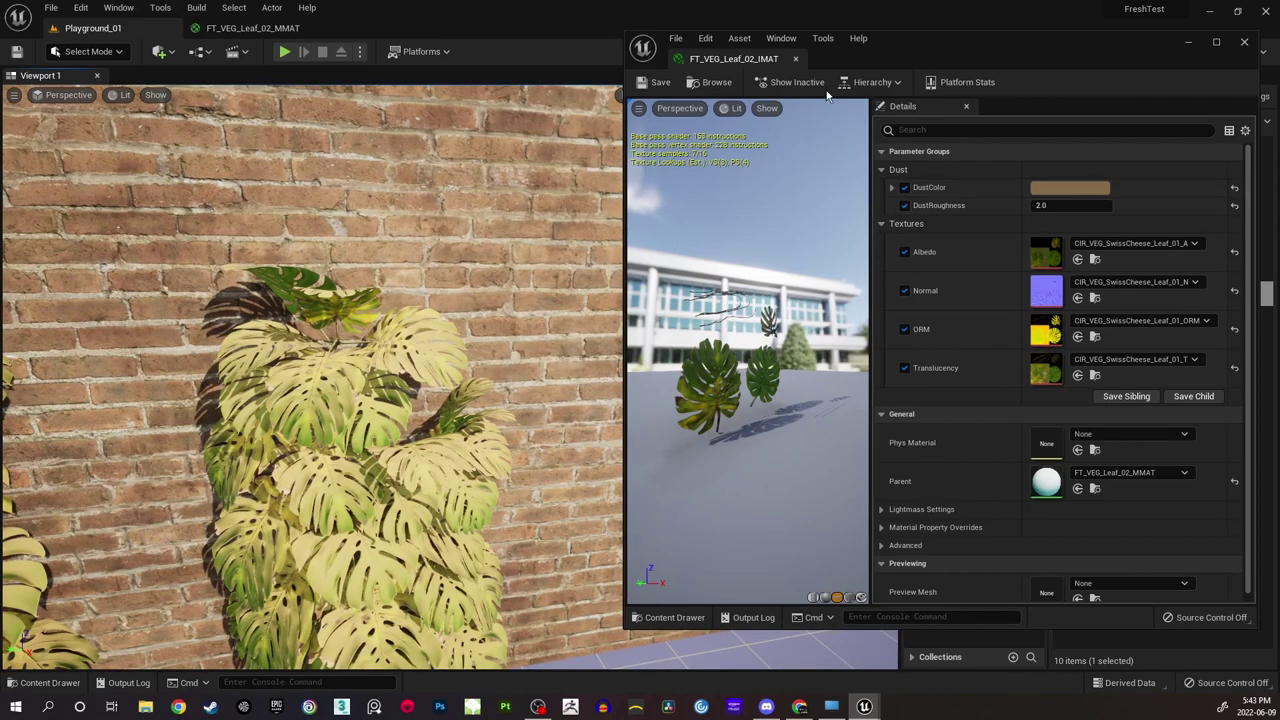
click(1189, 42)
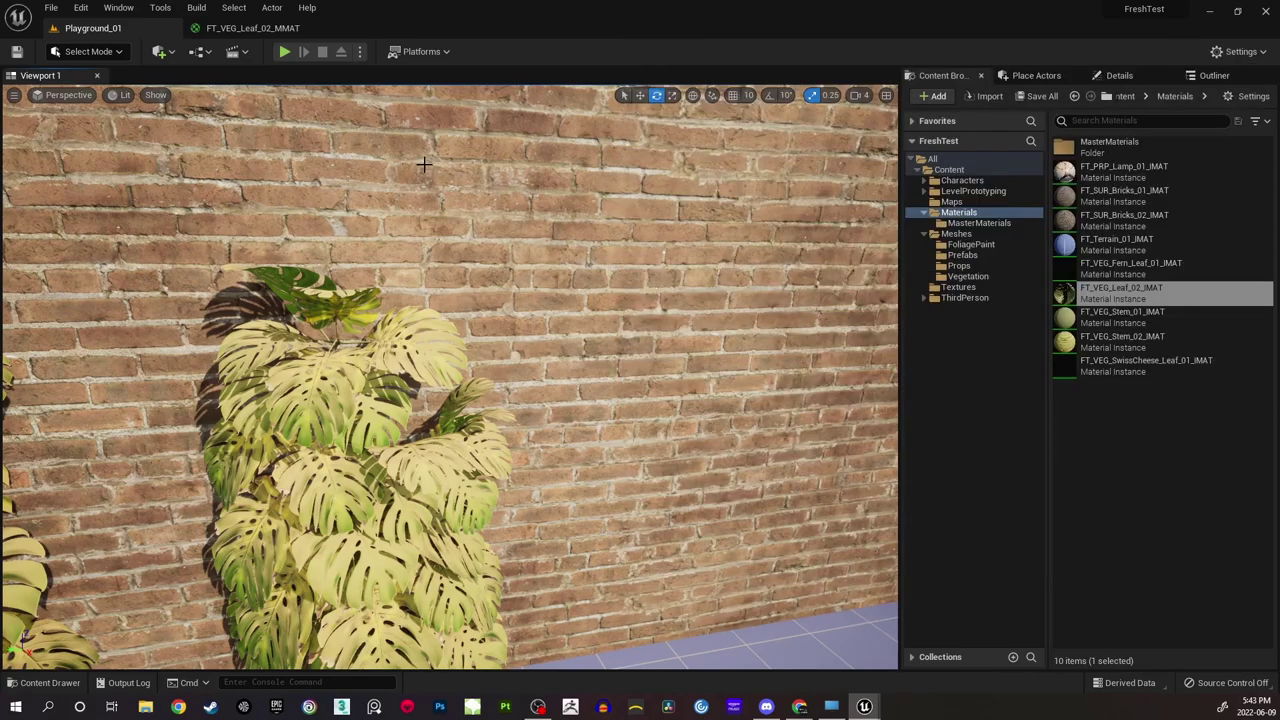
In the FT_VEG_Leaf_02_MMAT graph, move the Dust generator group up and left, and move the Albedo texture node left.
click(250, 28)
right_drag(781, 235, 714, 349)
scroll(714, 349, down, 4)
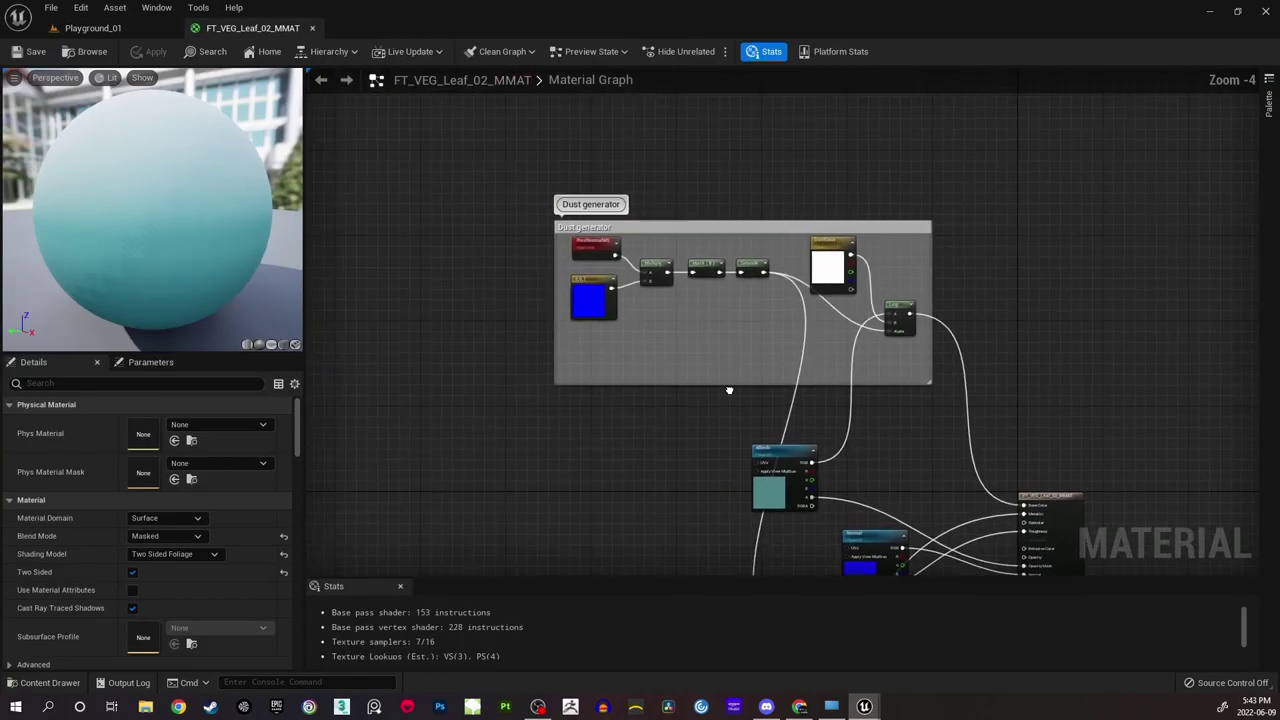
drag(644, 238, 521, 148)
click(794, 390)
right_drag(796, 391, 819, 270)
drag(811, 339, 618, 262)
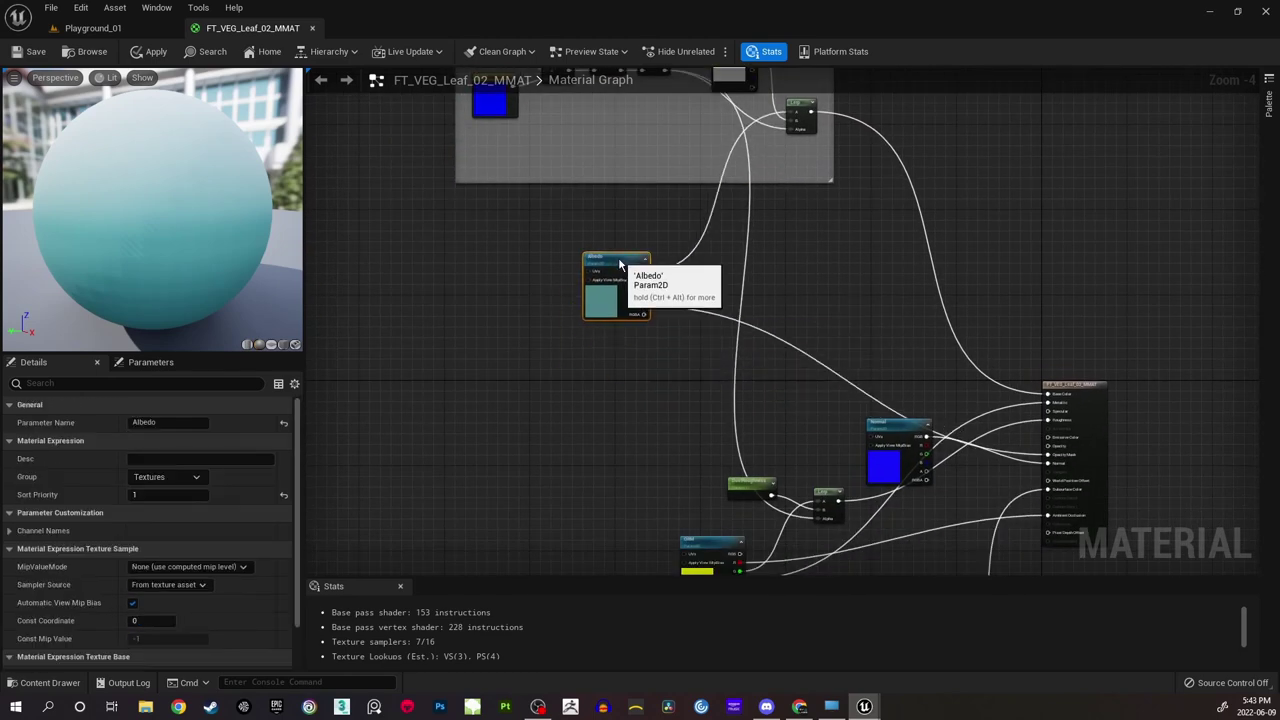
click(645, 231)
Move the Dust generator group further up and enlarge its comment box toward the lower right.
scroll(660, 316, up, 2)
right_drag(724, 130, 600, 371)
scroll(640, 322, down, 2)
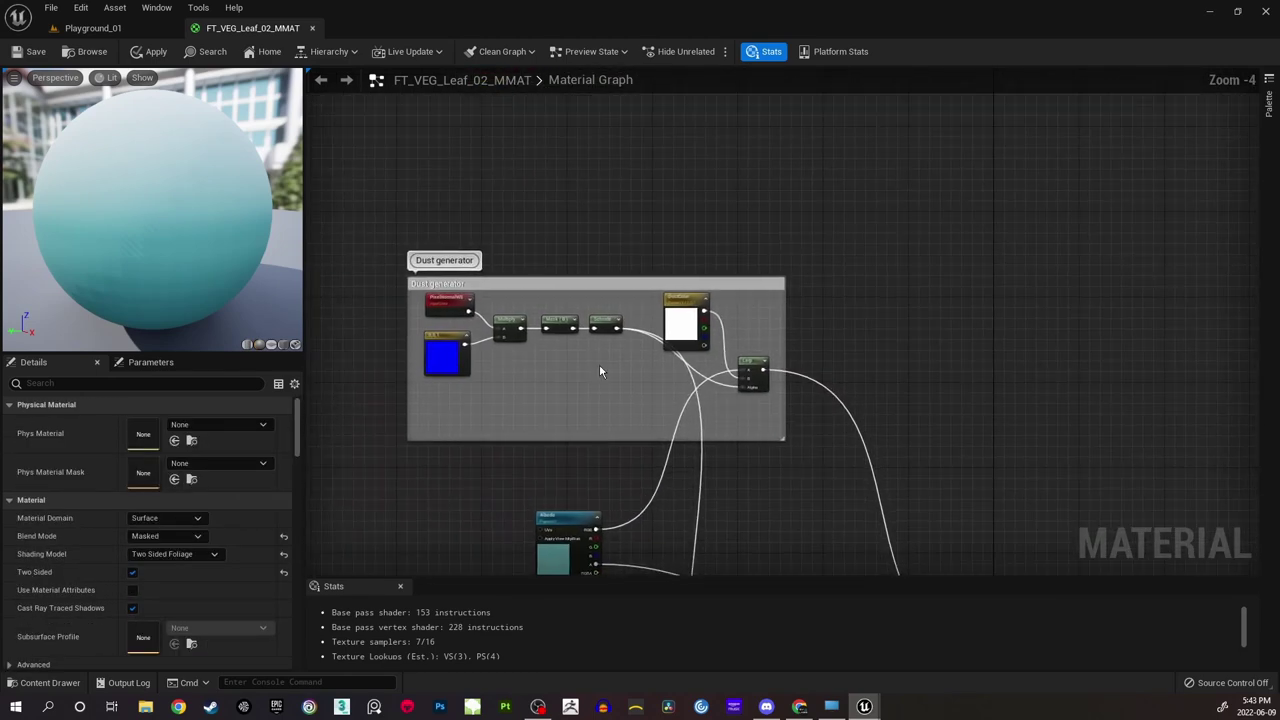
drag(510, 283, 501, 197)
click(842, 157)
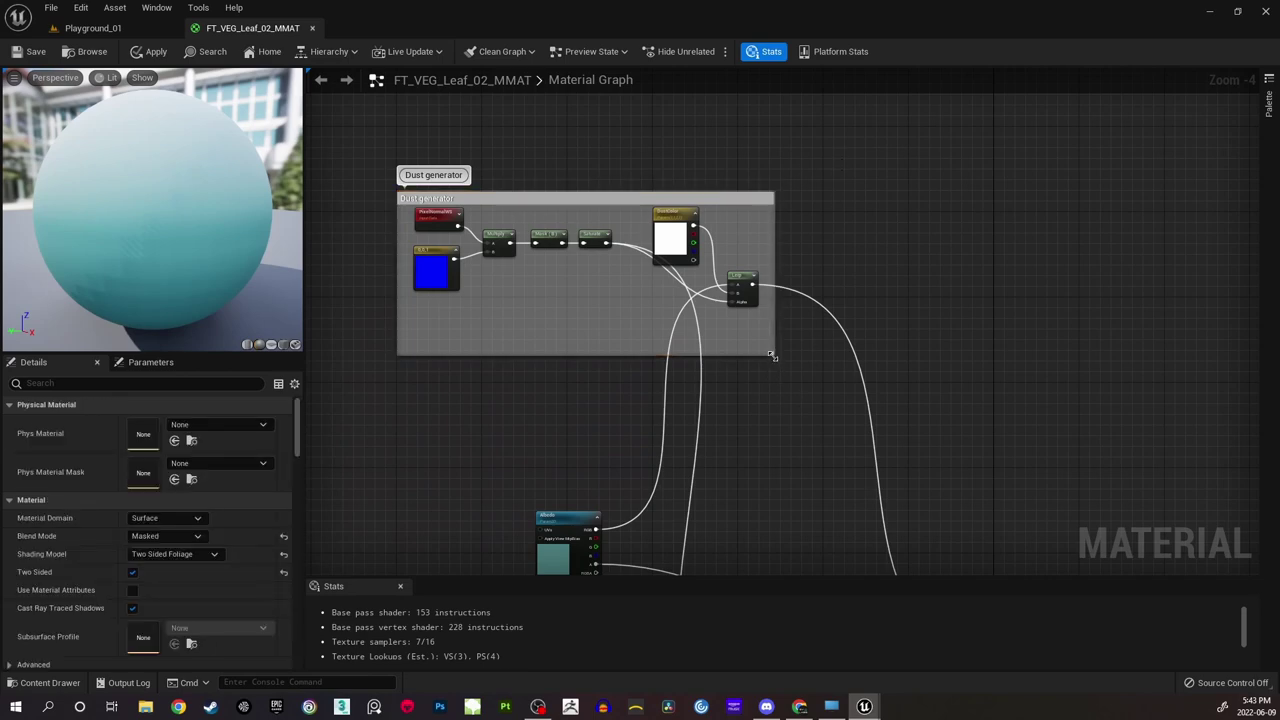
drag(771, 355, 894, 462)
Inside the Dust generator box, move the Lerp node to the lower right and DustColor beside Saturate, leaving space between them.
right_drag(537, 322, 503, 308)
scroll(503, 308, up, 1)
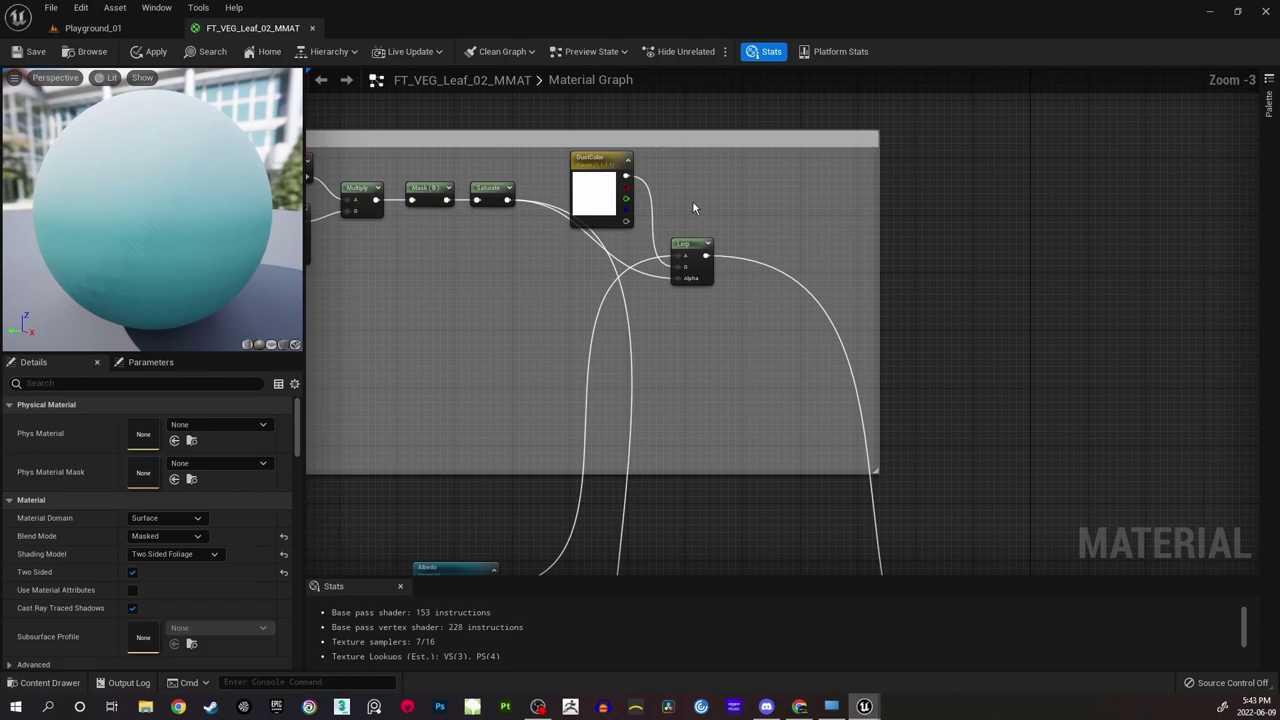
drag(698, 165, 790, 378)
click(700, 250)
scroll(691, 308, up, 2)
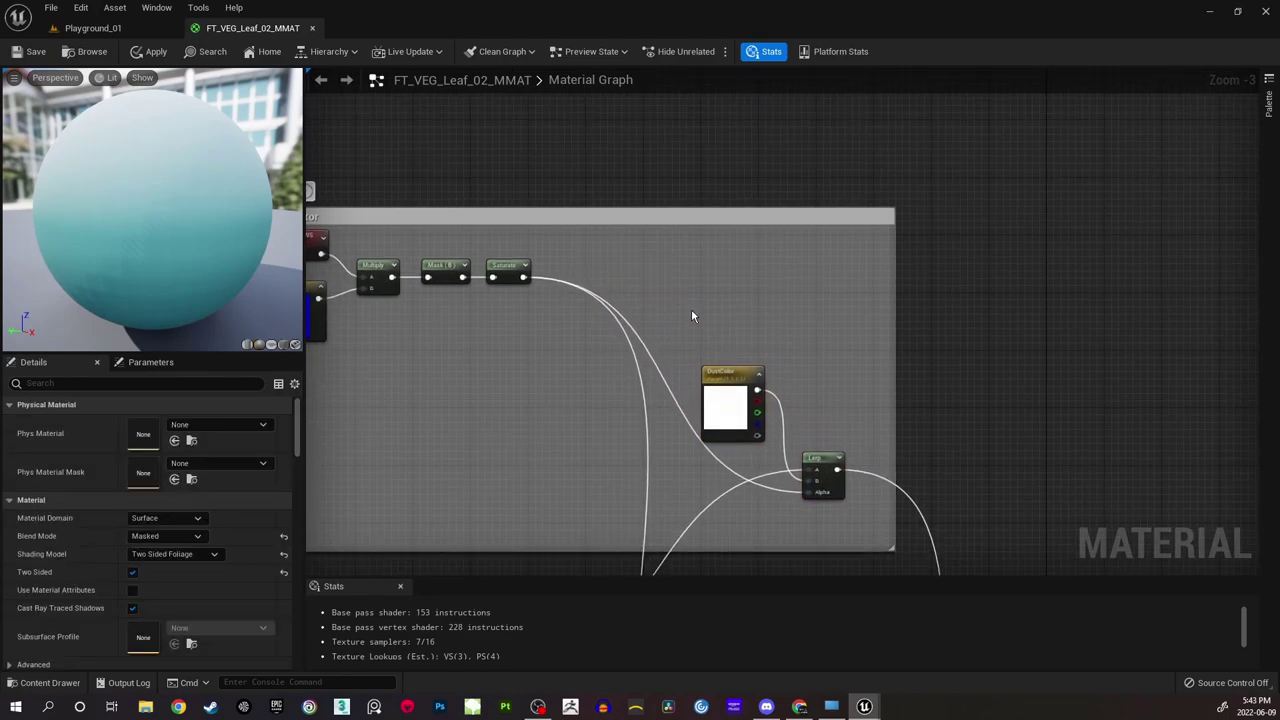
right_drag(718, 361, 699, 355)
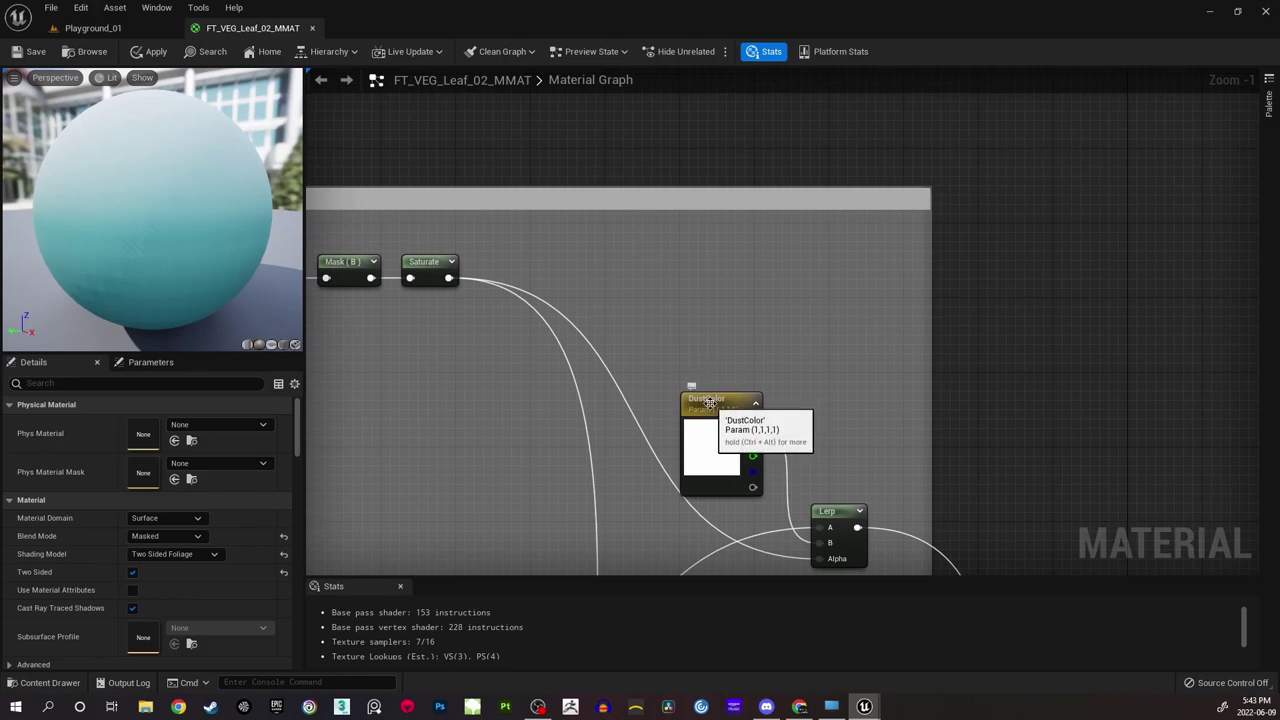
drag(699, 403, 588, 270)
click(720, 281)
right_drag(720, 281, 673, 259)
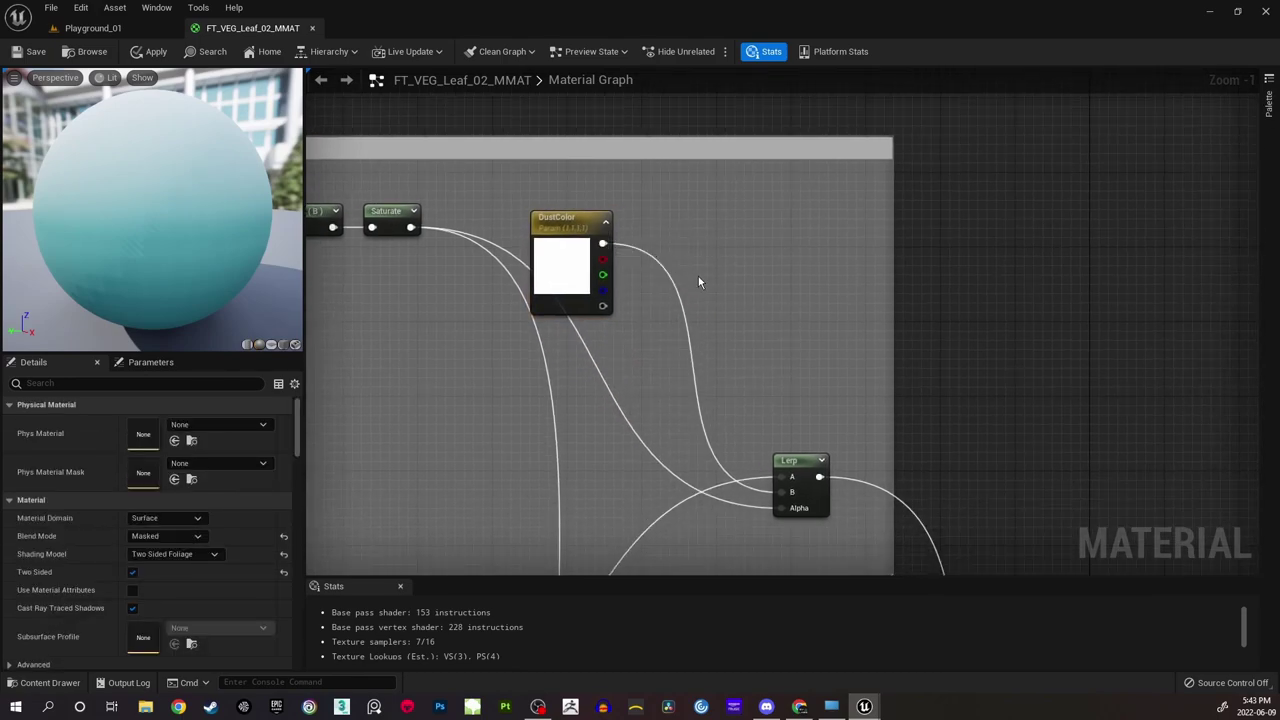
Add a constant, convert it to a parameter named DustBrightness, and place it below the DustColor node.
right_drag(785, 462, 750, 360)
right_drag(672, 174, 694, 286)
scroll(696, 288, up, 1)
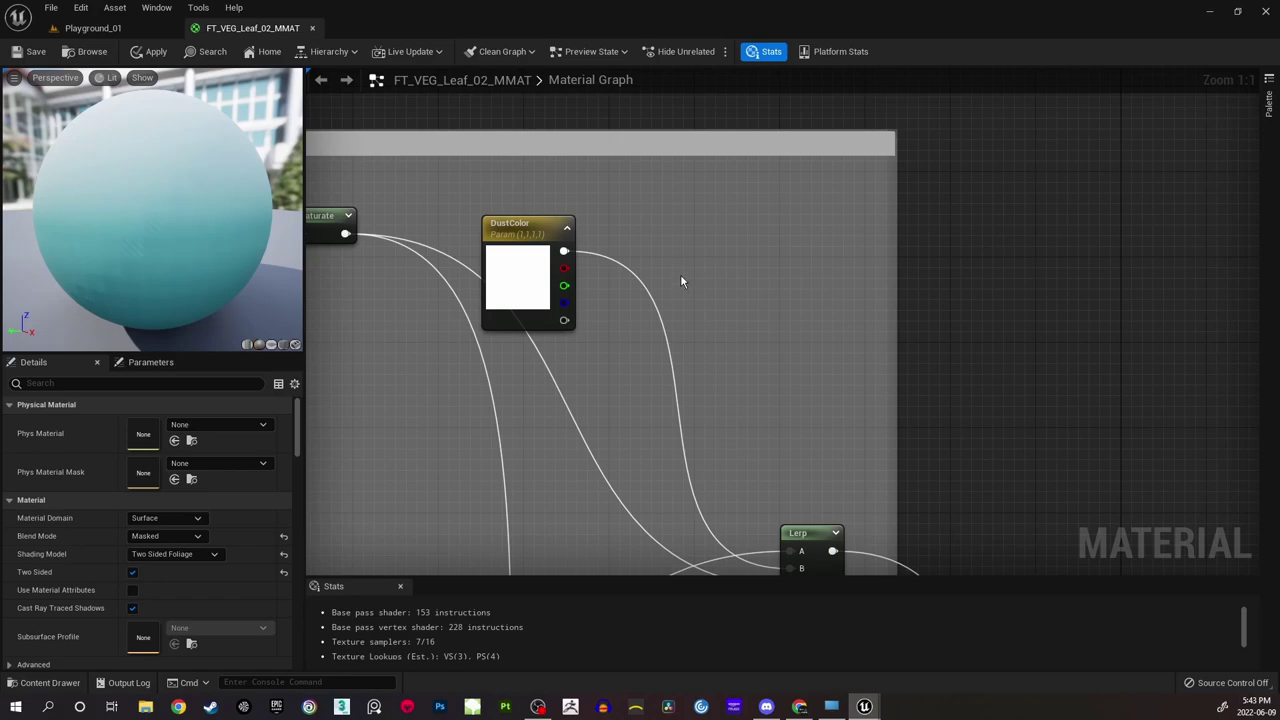
click(662, 251)
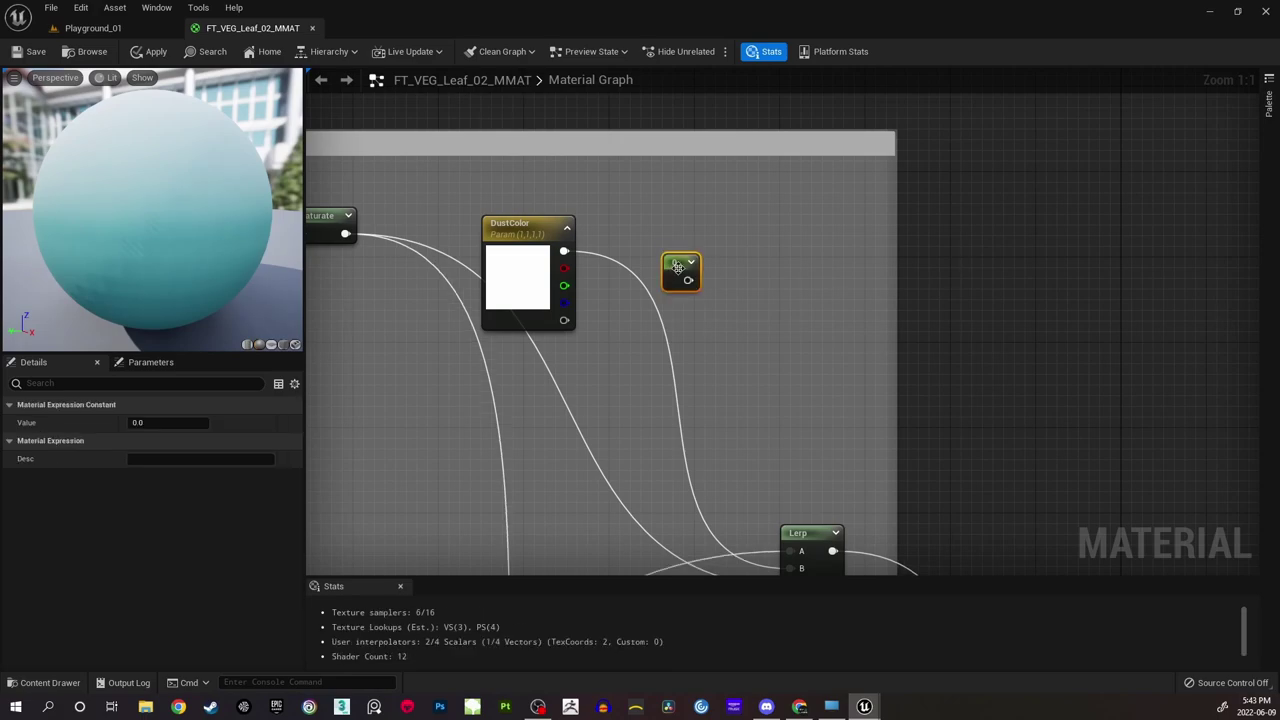
right_click(677, 276)
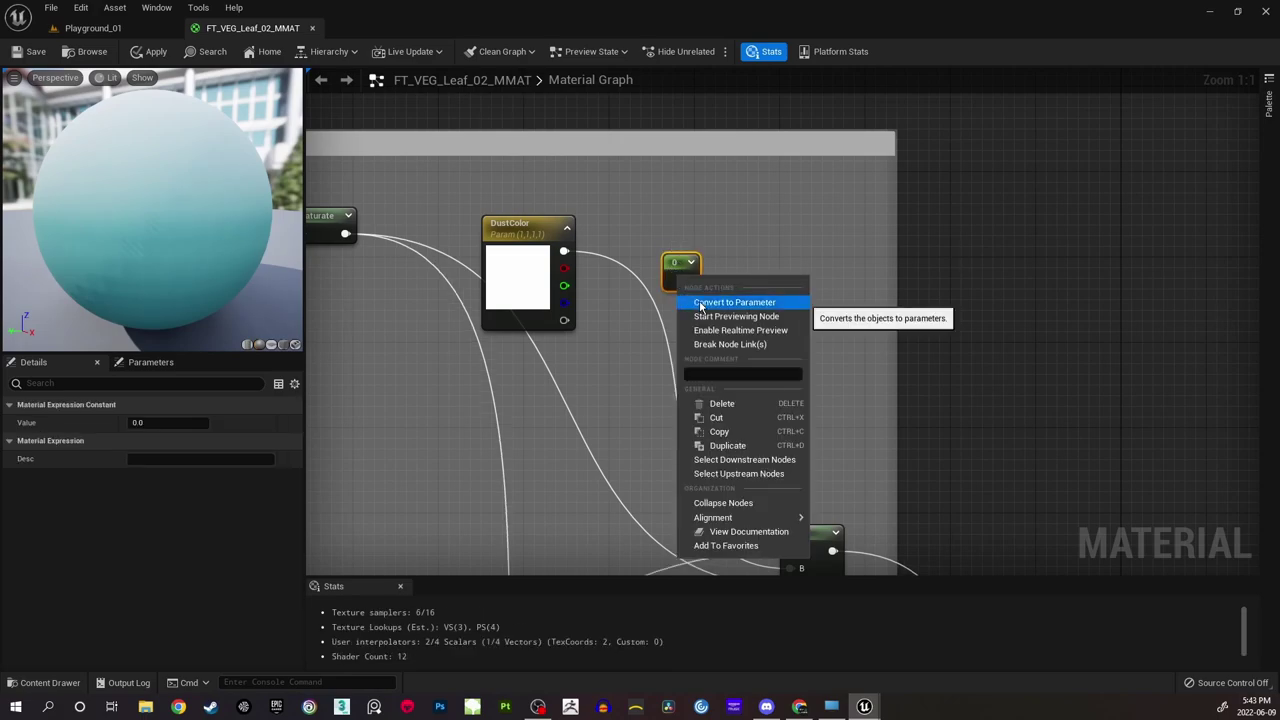
click(742, 302)
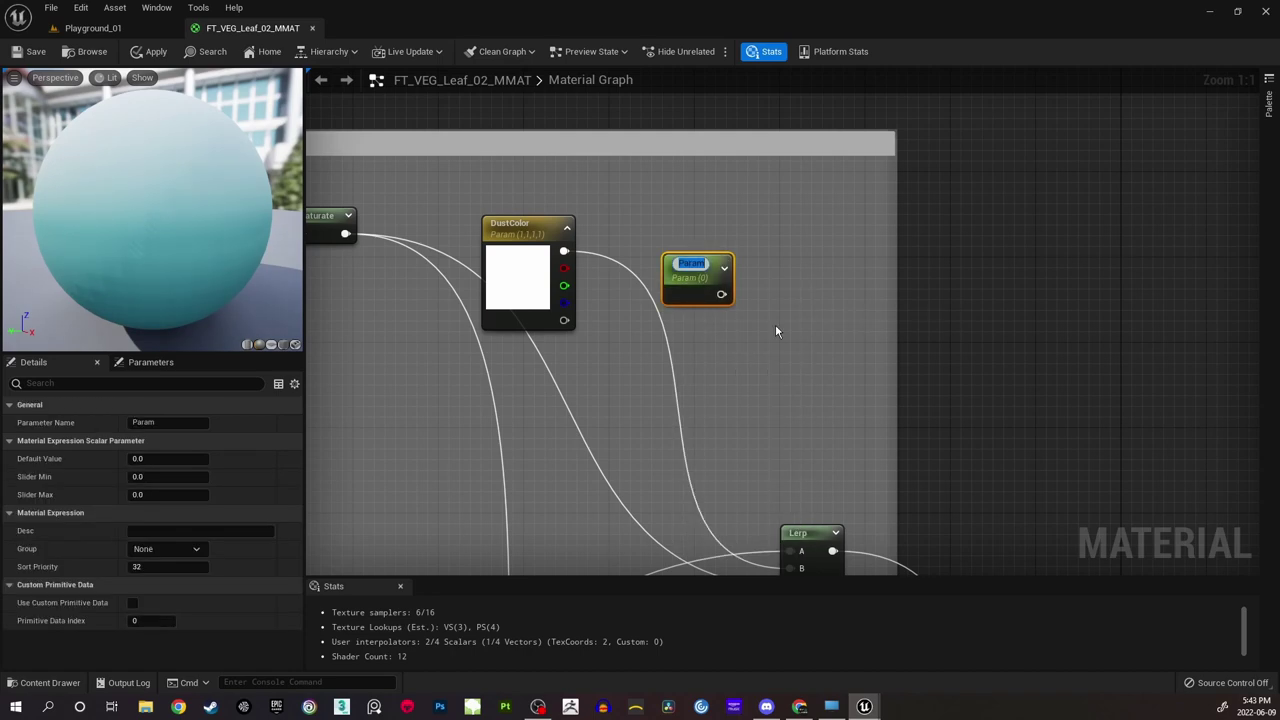
text(DustBrightness)
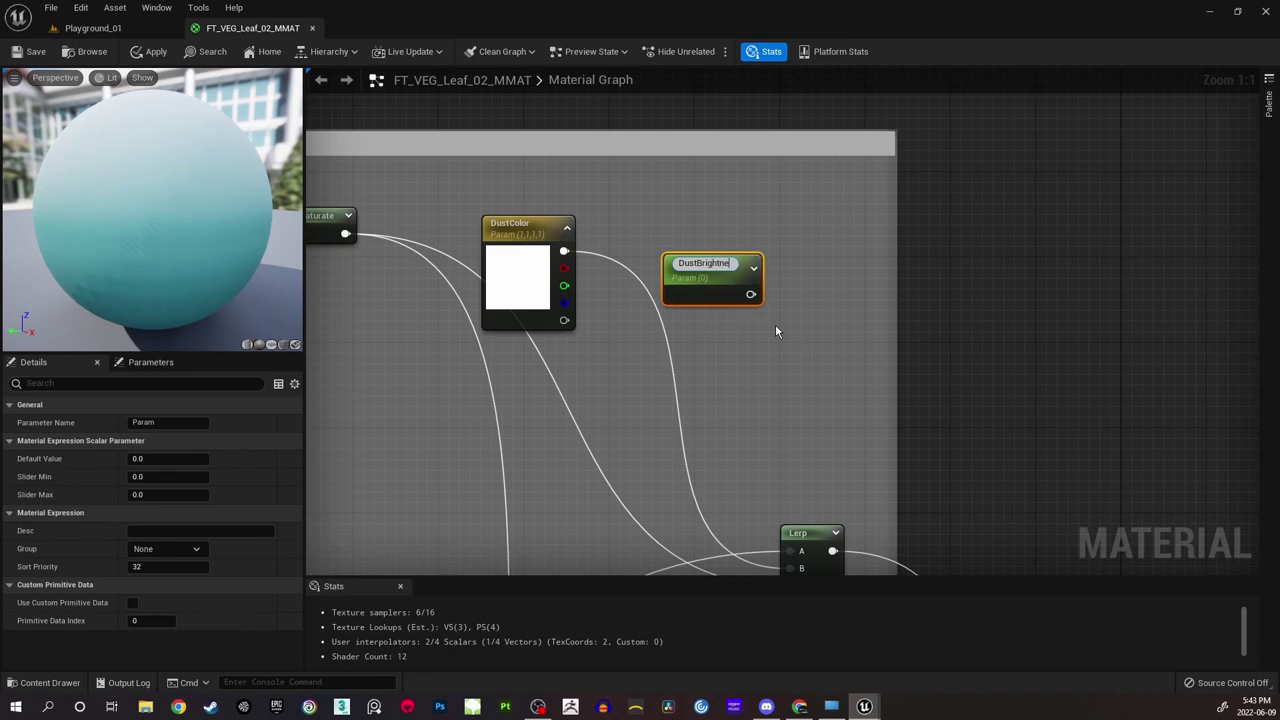
key(Return)
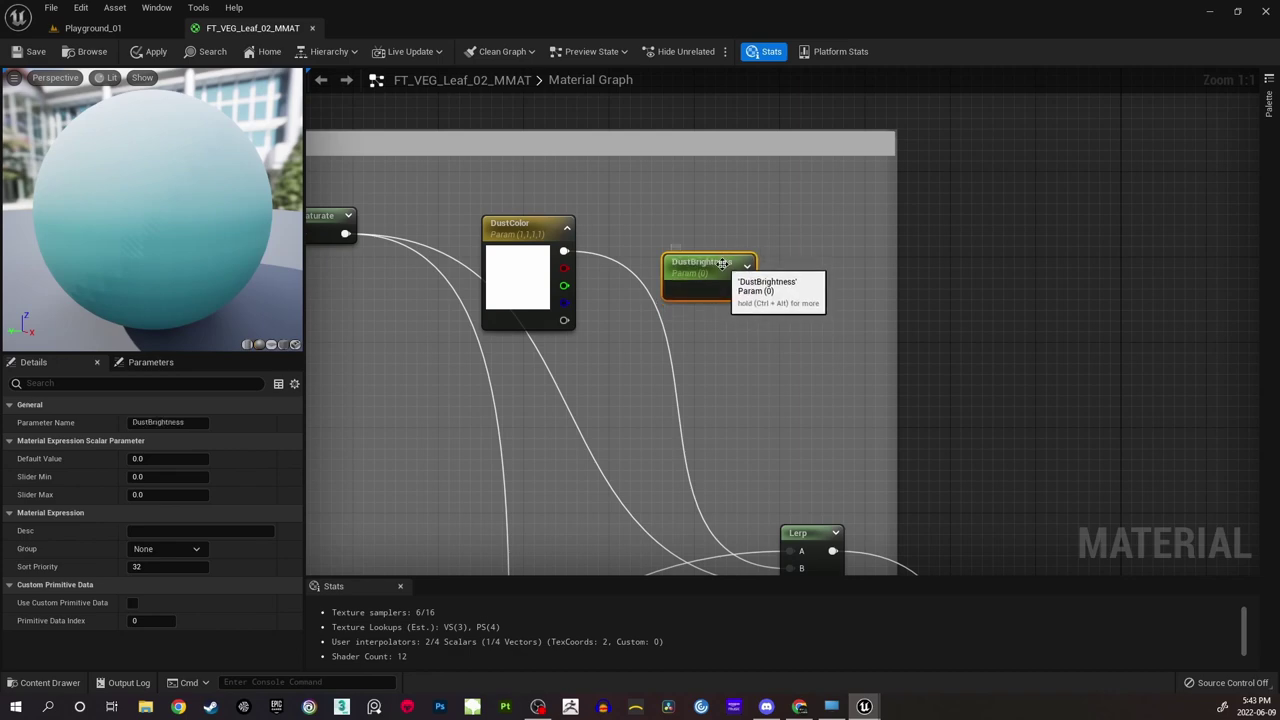
drag(725, 258, 608, 390)
click(609, 352)
right_drag(609, 351, 654, 337)
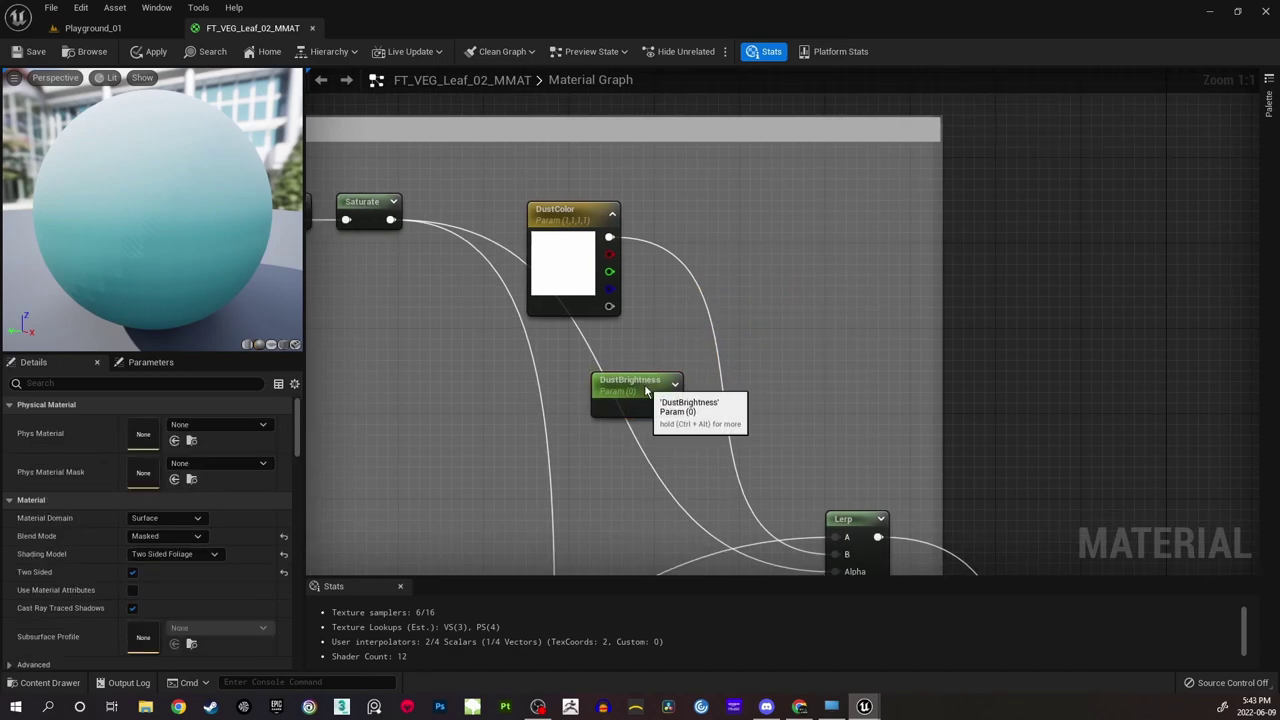
Assign the DustBrightness parameter to the Dust group and set its default value to 1.
click(630, 384)
click(197, 549)
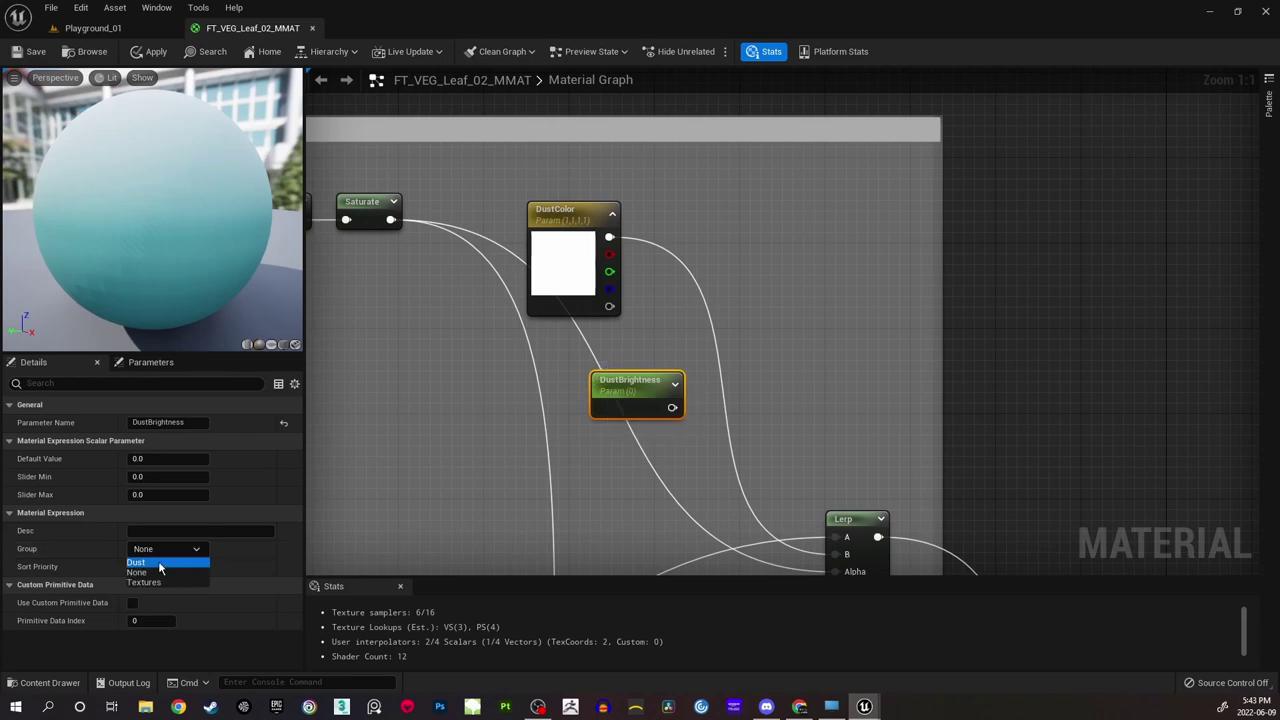
click(158, 563)
click(170, 458)
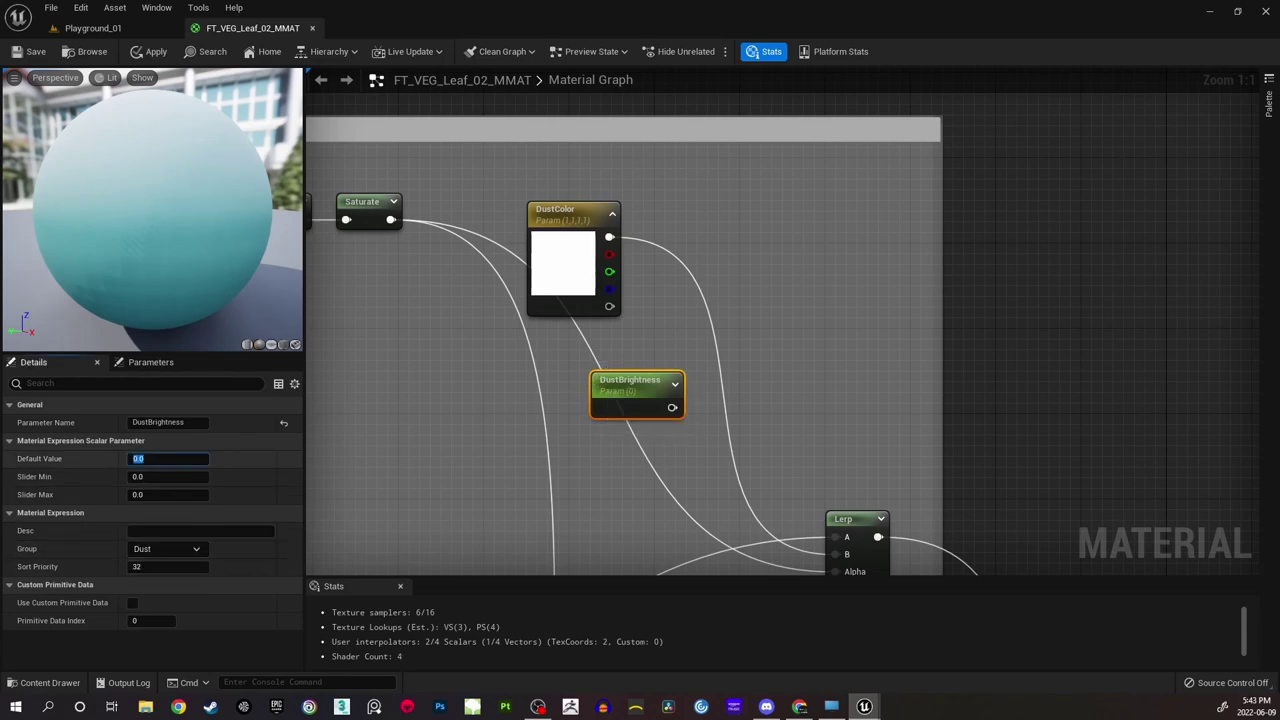
click(616, 347)
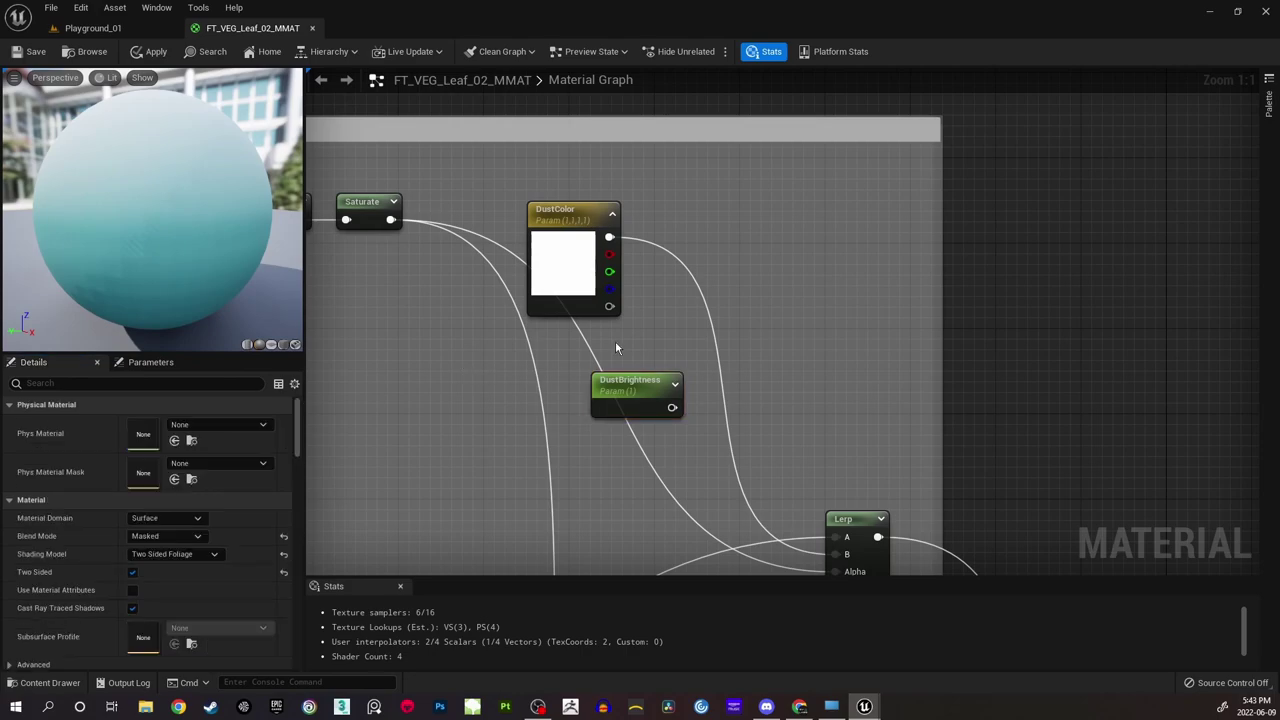
Add a Multiply node beside DustColor, connecting DustBrightness to its A input and DustColor to its B input.
key(m)
click(724, 280)
drag(743, 289, 739, 264)
click(655, 244)
drag(640, 385, 740, 281)
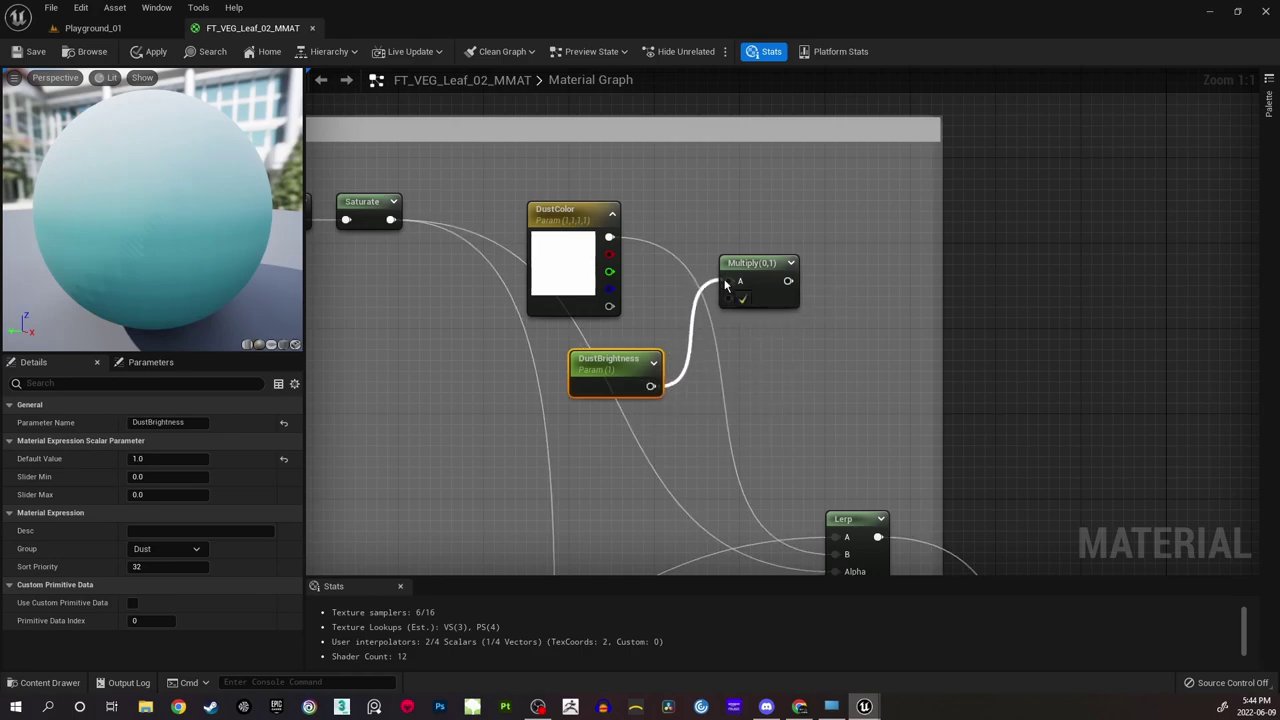
drag(607, 237, 740, 298)
Tuck DustBrightness under DustColor, shift Multiply closer to them, and connect the Multiply output to the Lerp's B input.
right_drag(595, 361, 563, 313)
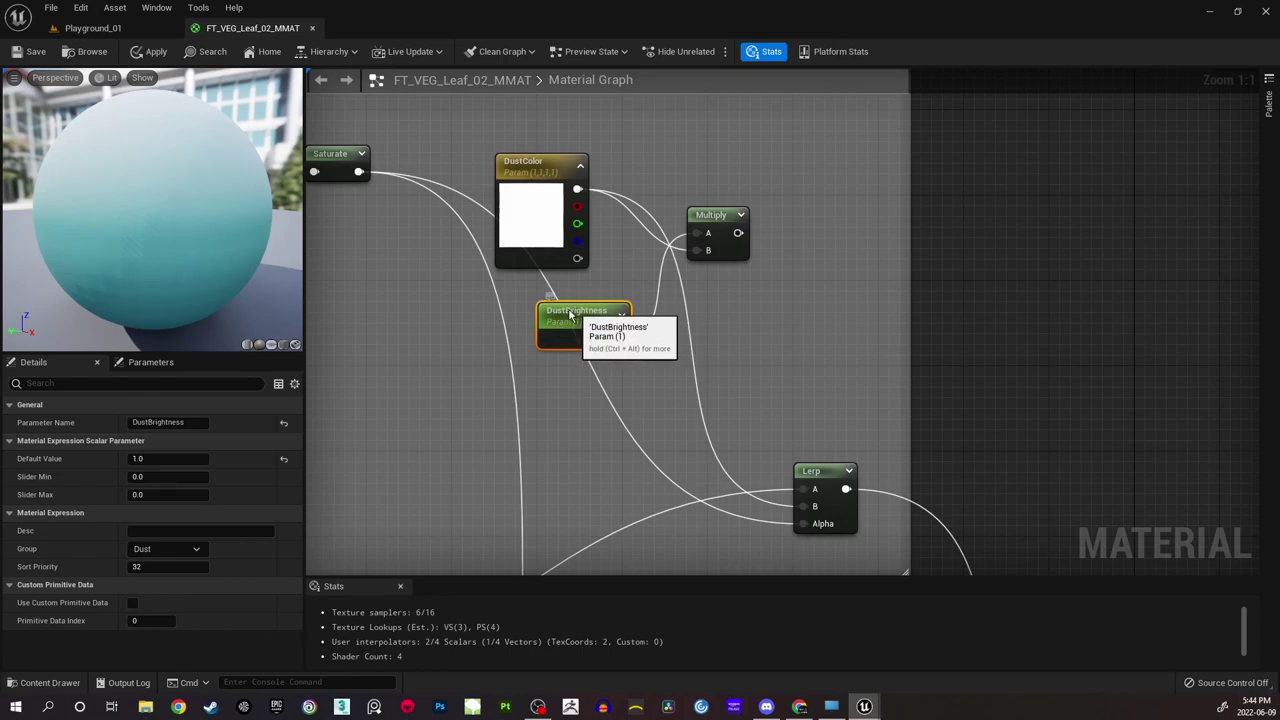
drag(560, 332, 528, 322)
key(F2)
click(605, 300)
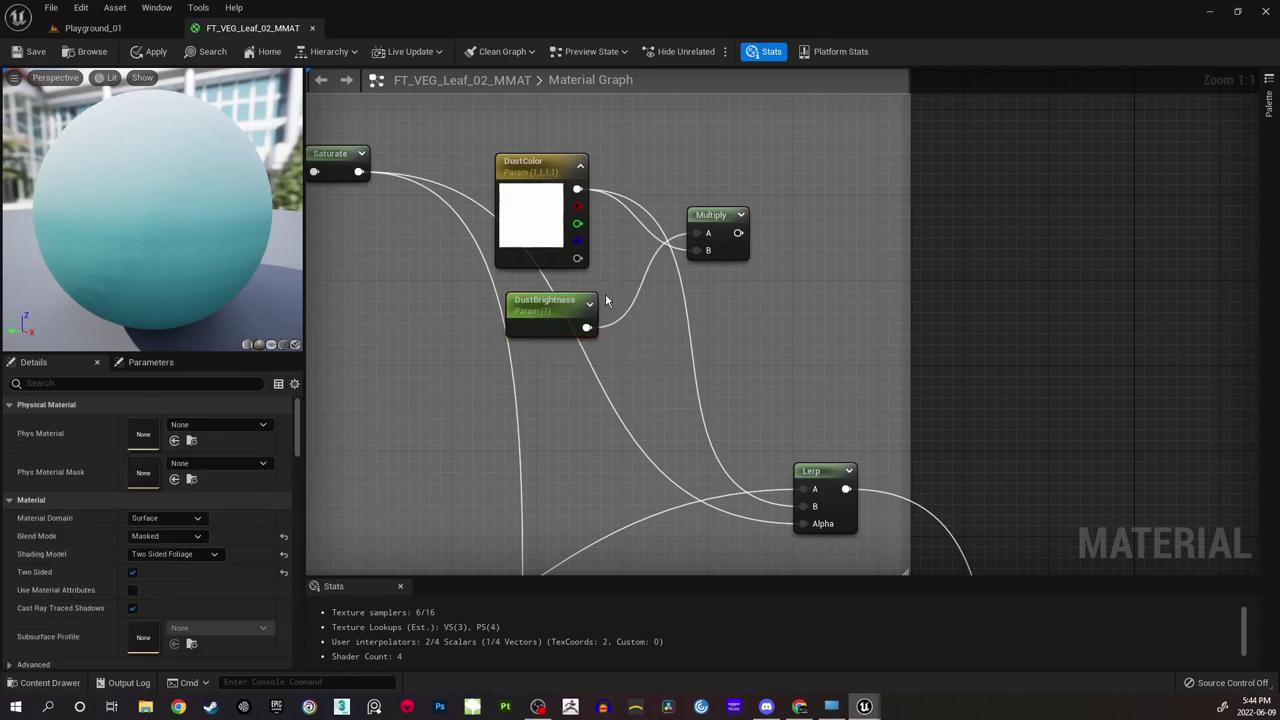
drag(715, 217, 683, 238)
click(724, 220)
right_drag(755, 304, 746, 238)
drag(722, 225, 820, 476)
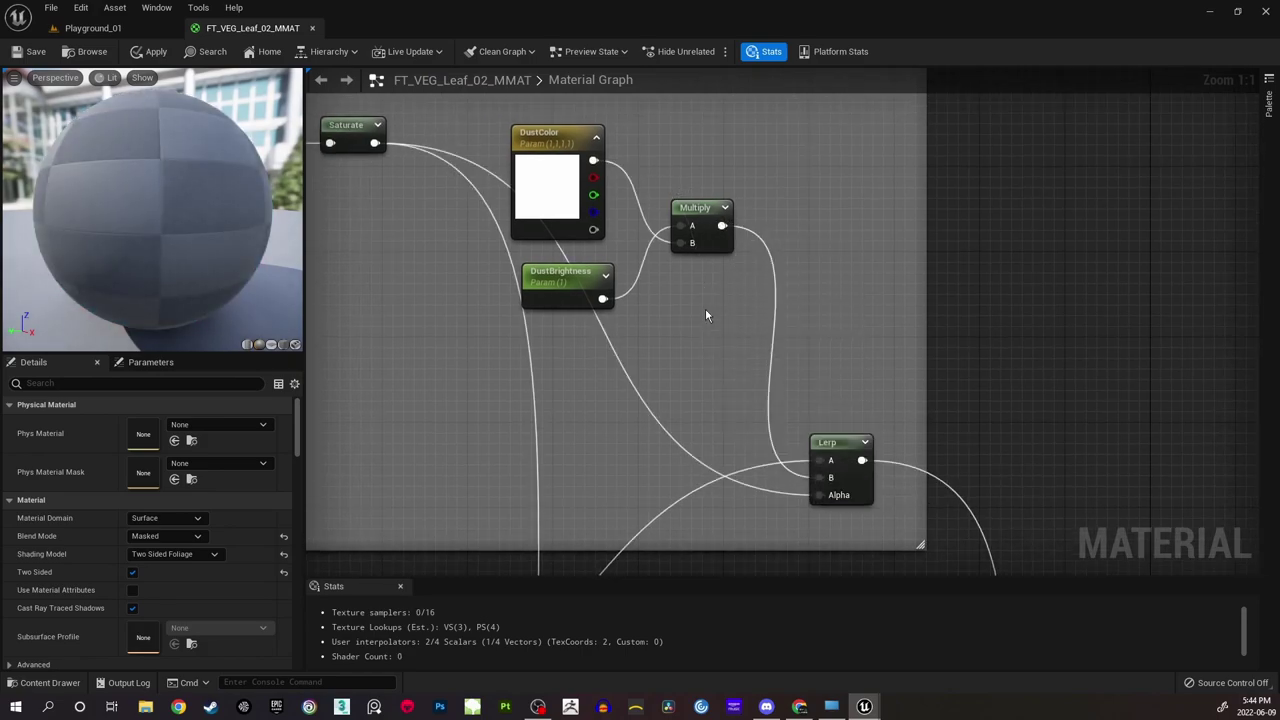
right_drag(706, 315, 755, 325)
Save the master material, return to the Playground_01 level, and bring up the FT_VEG_Leaf_02_IMAT instance window.
click(30, 51)
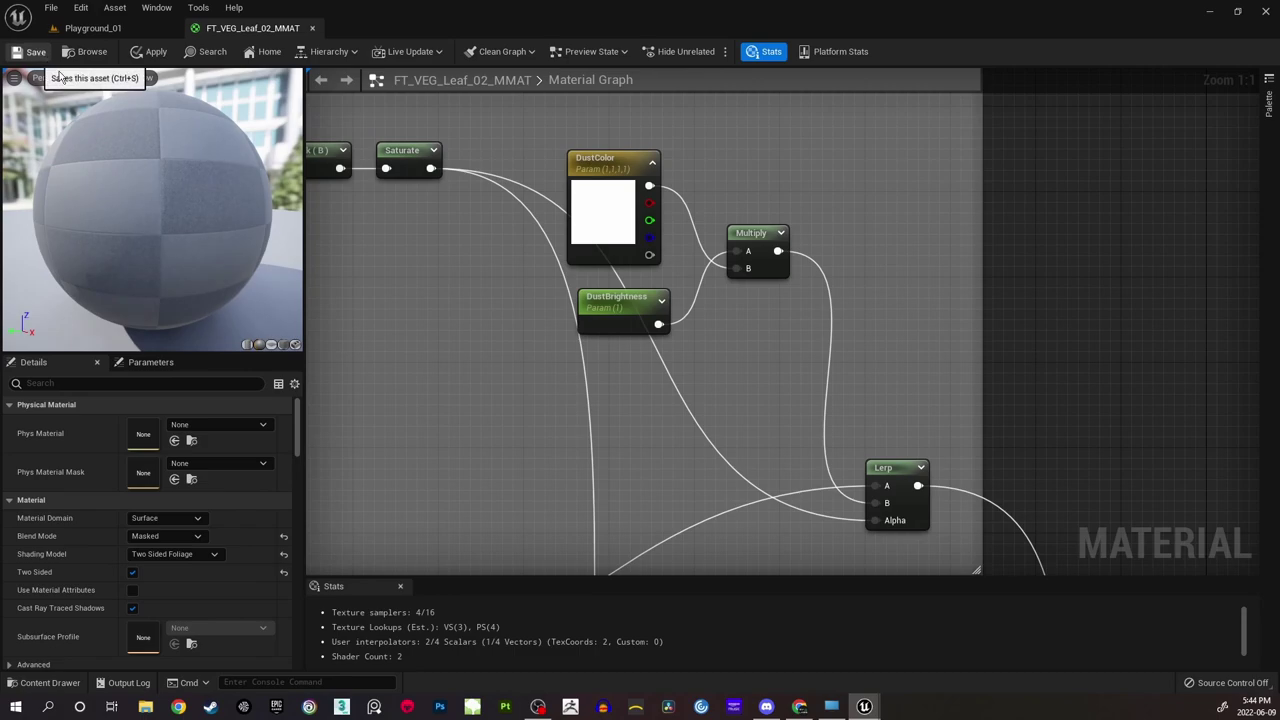
key(ctrl+s)
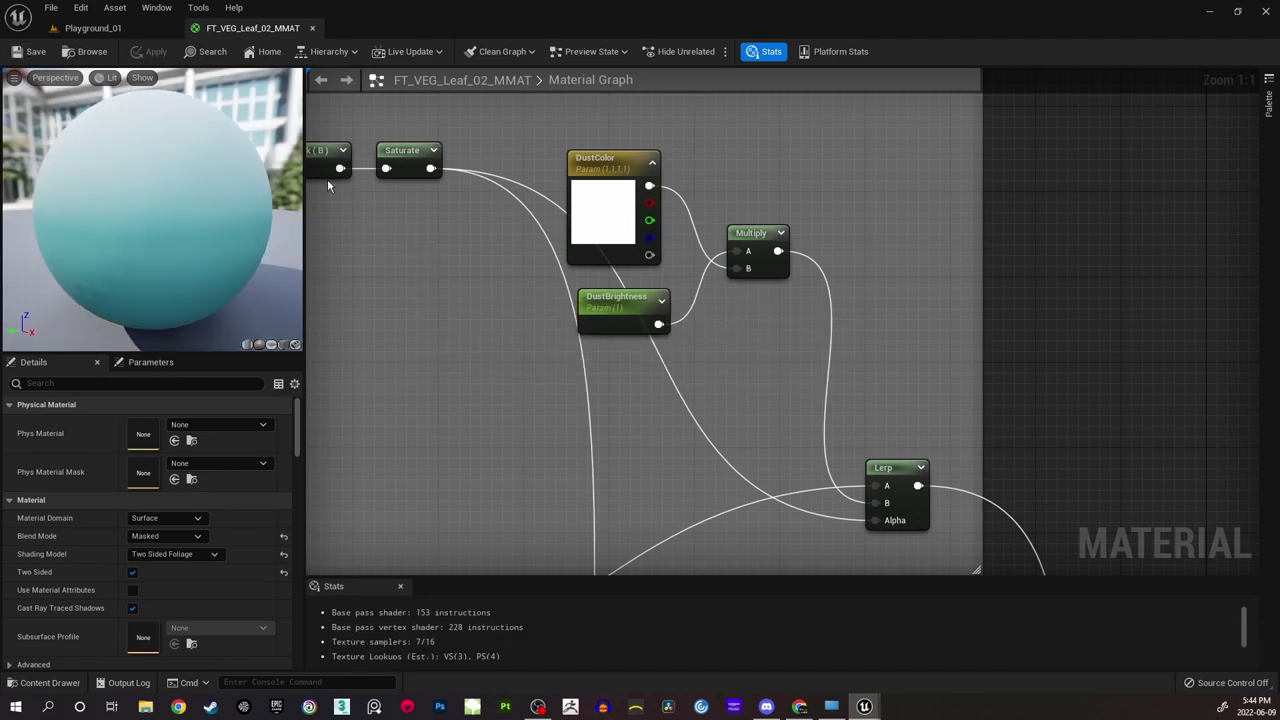
click(121, 28)
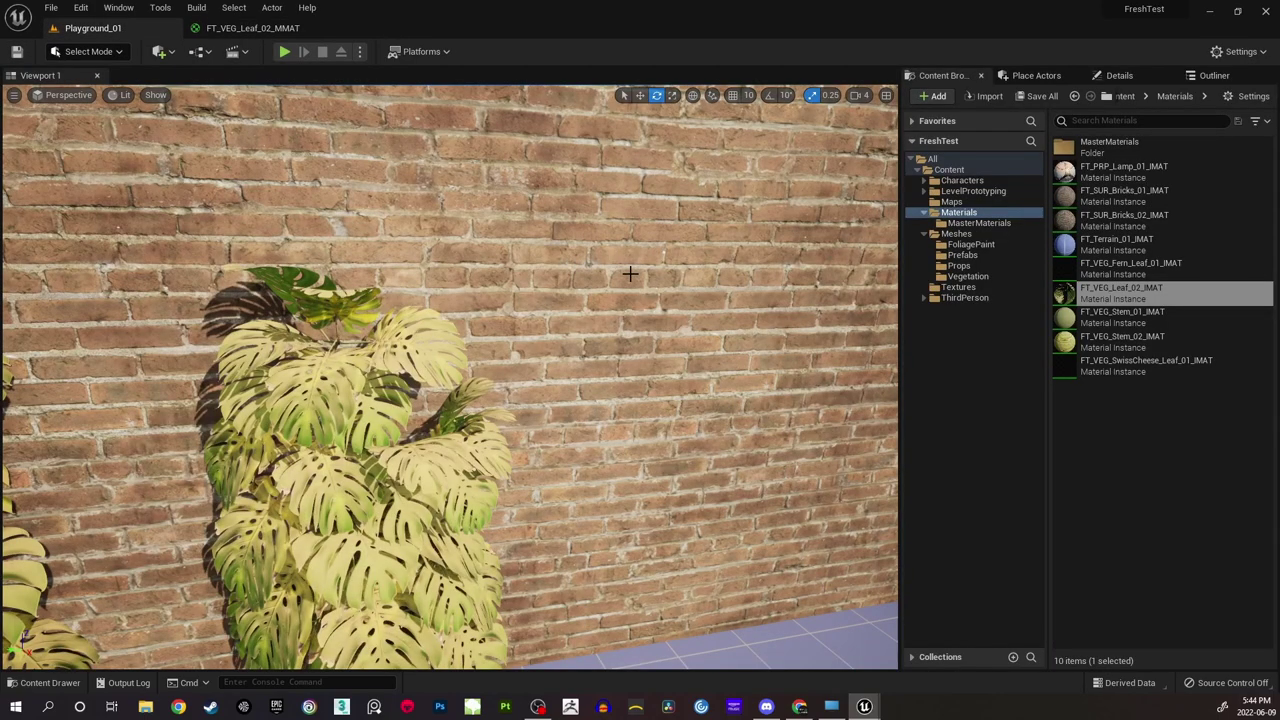
mouse_move(808, 466)
right_down()
mouse_move(790, 500)
mouse_move(808, 495)
mouse_move(808, 466)
right_up()
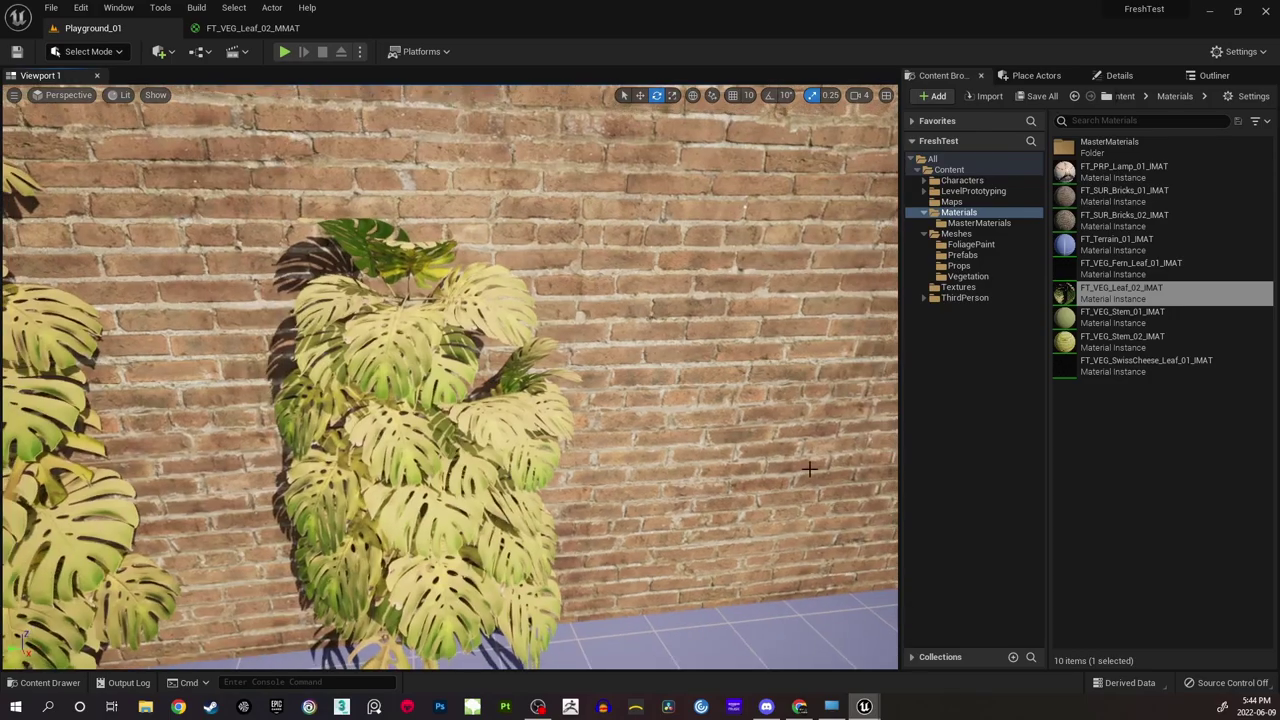
mouse_move(864, 706)
click(945, 640)
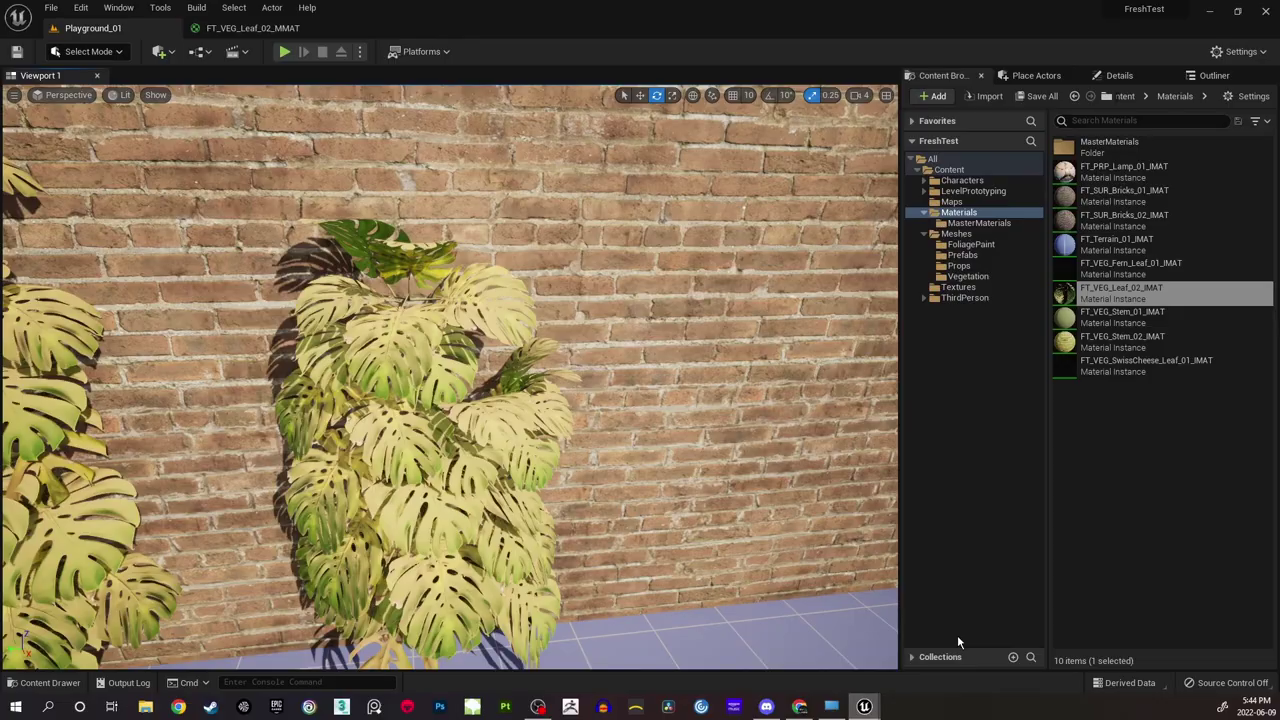
Enable the DustBrightness override on the leaf instance, set it to 0, and inspect the leaves in the level.
click(904, 205)
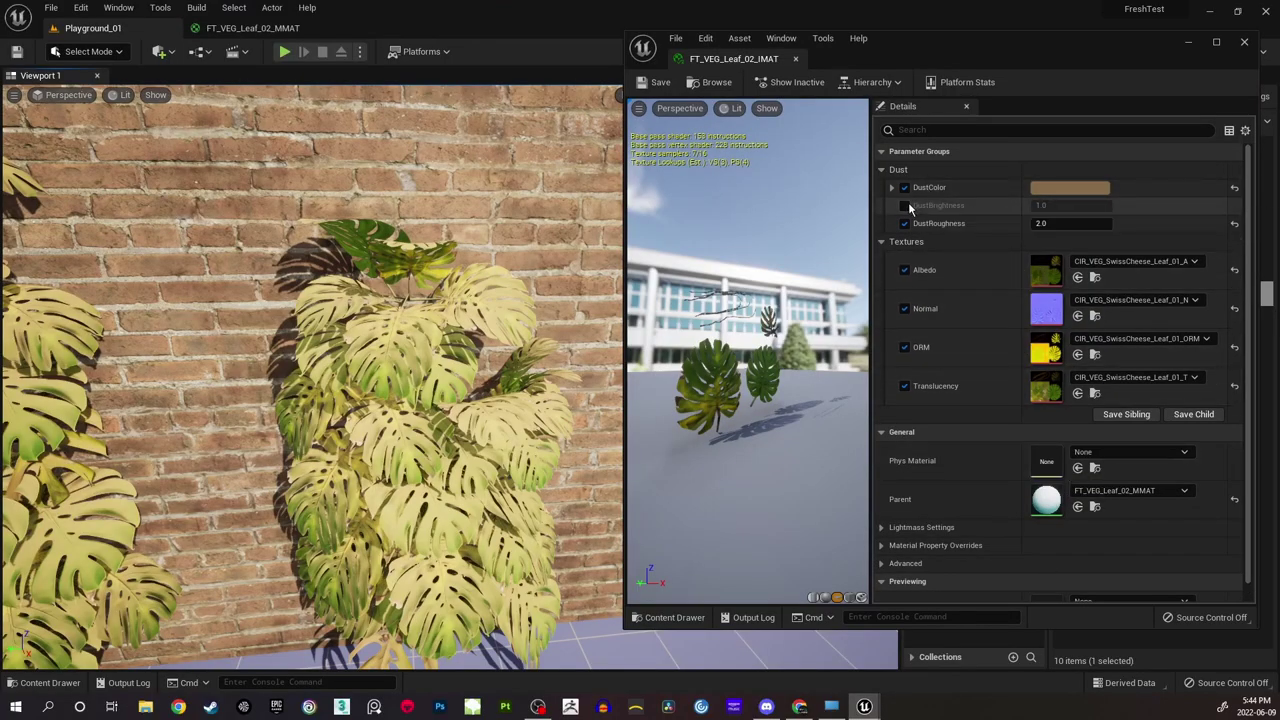
click(1060, 205)
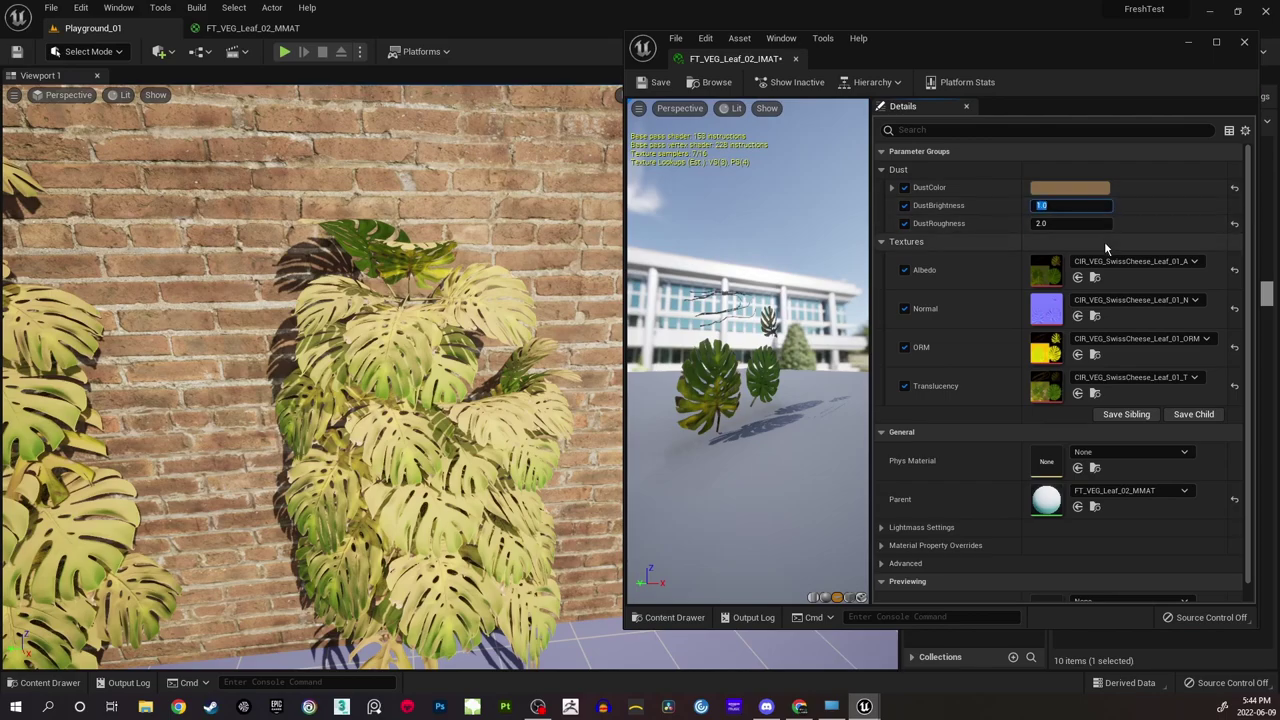
text(0)
key(Return)
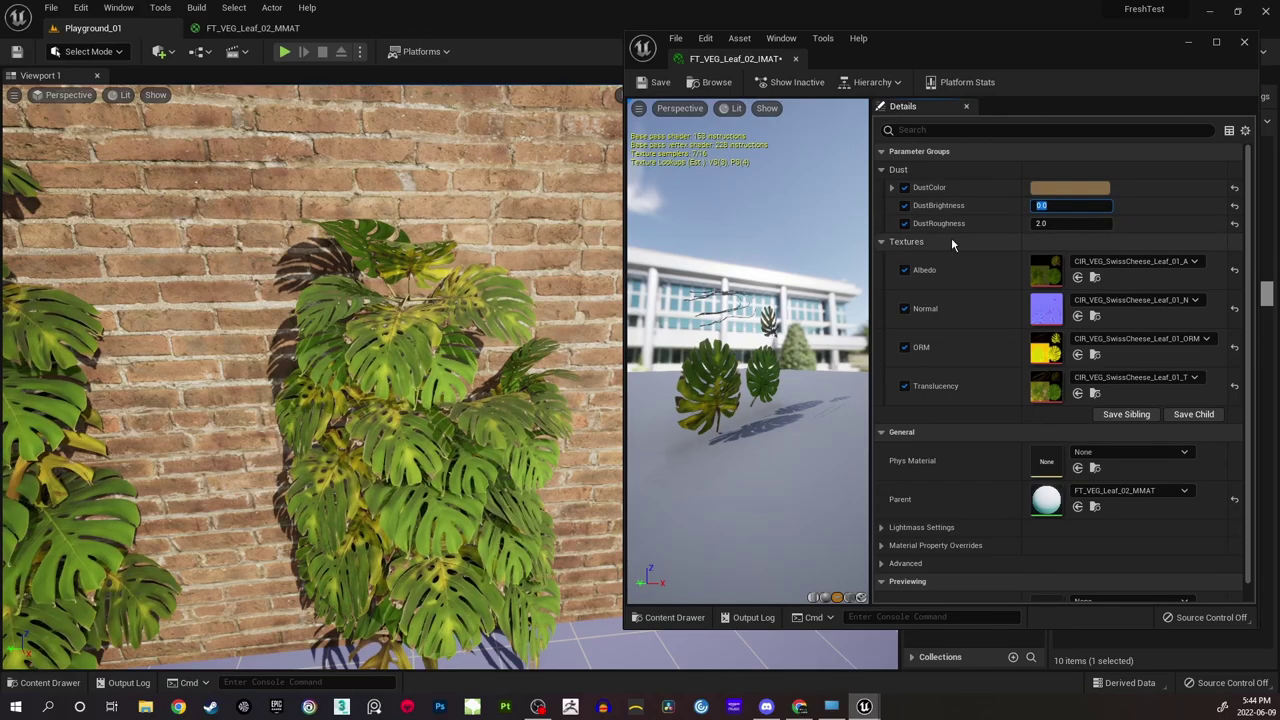
right_drag(517, 389, 483, 392)
key(w)
key(s)
Try DustBrightness values of 0.25 and 5 on the leaf instance, checking the leaves in the level.
click(1080, 207)
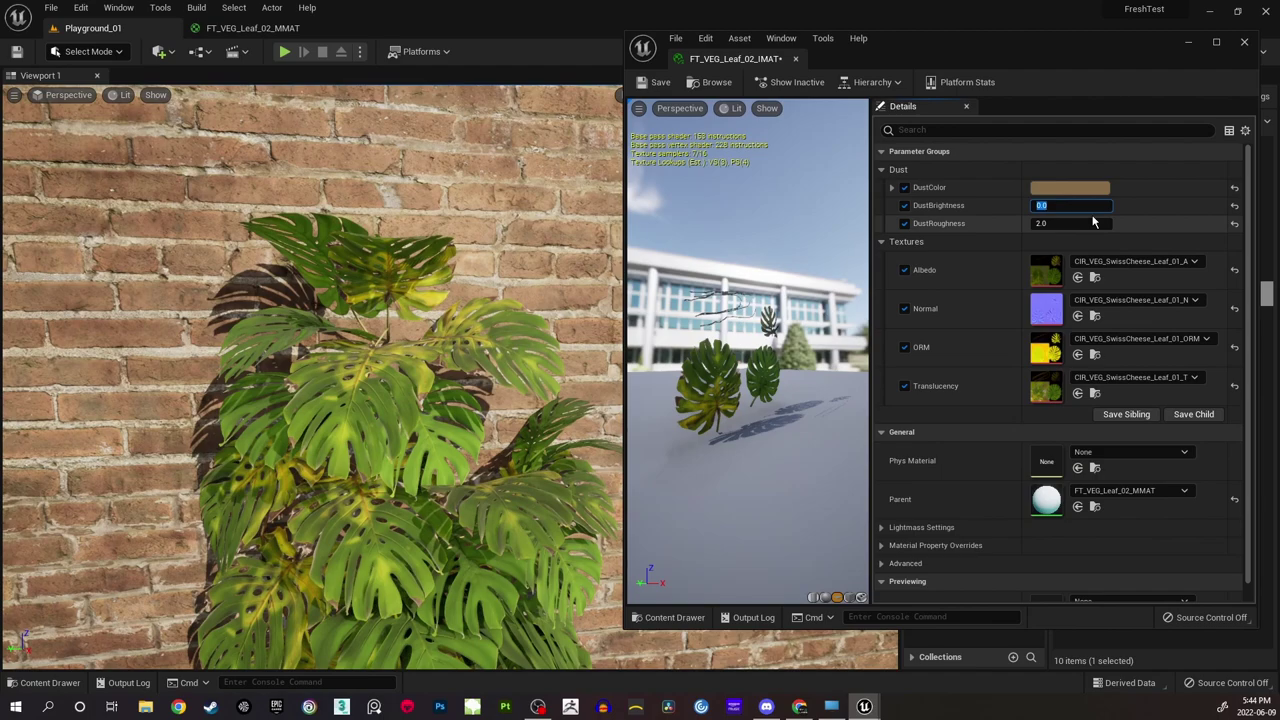
key(Return)
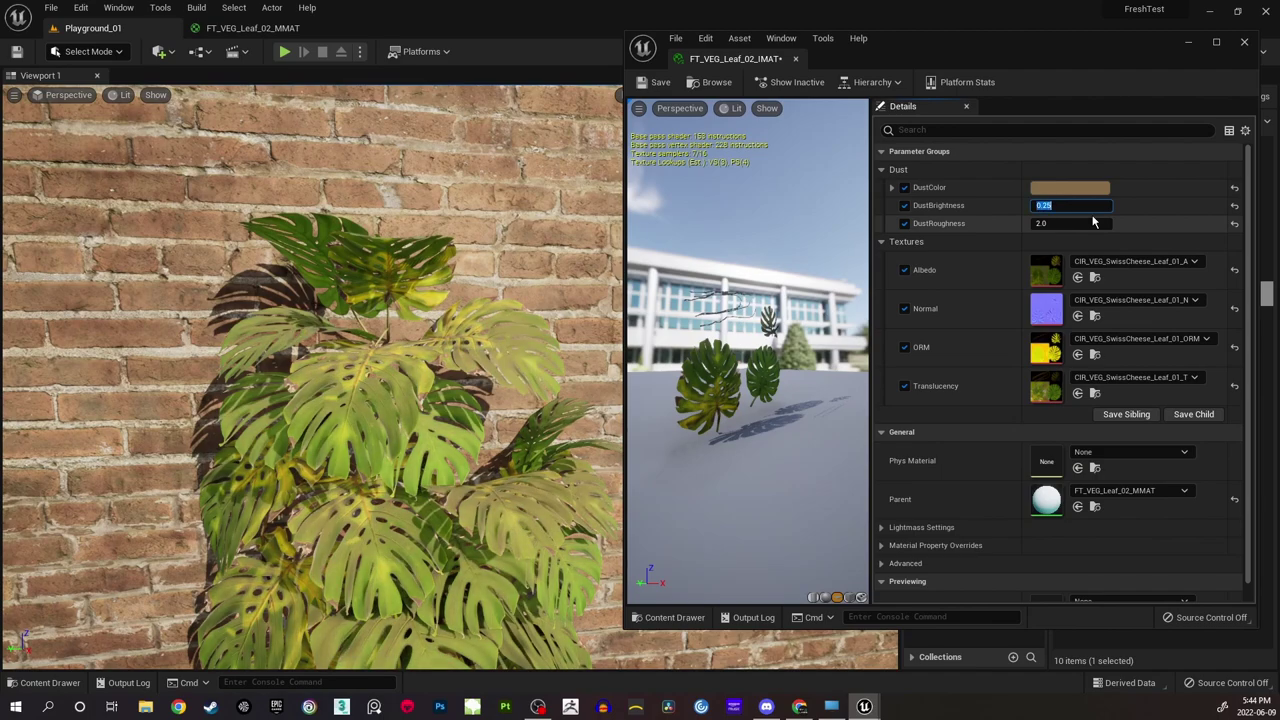
right_drag(483, 392, 483, 392)
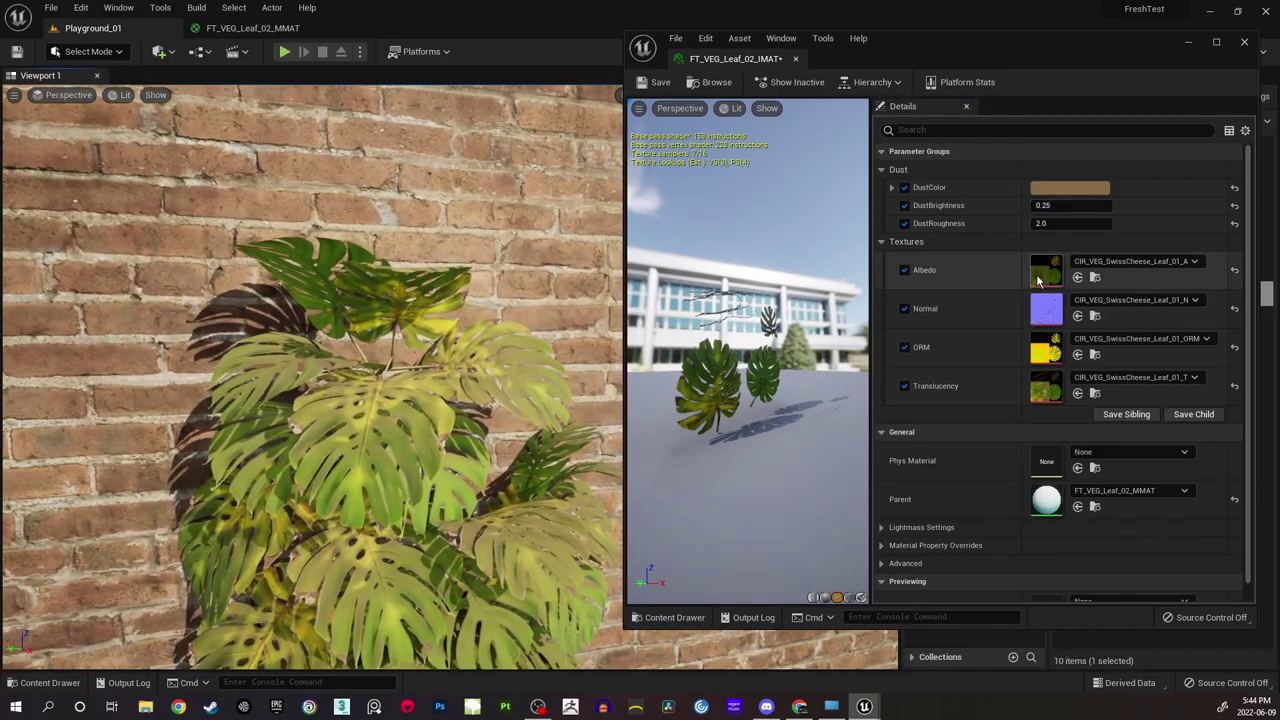
click(1082, 206)
text(5)
key(Return)
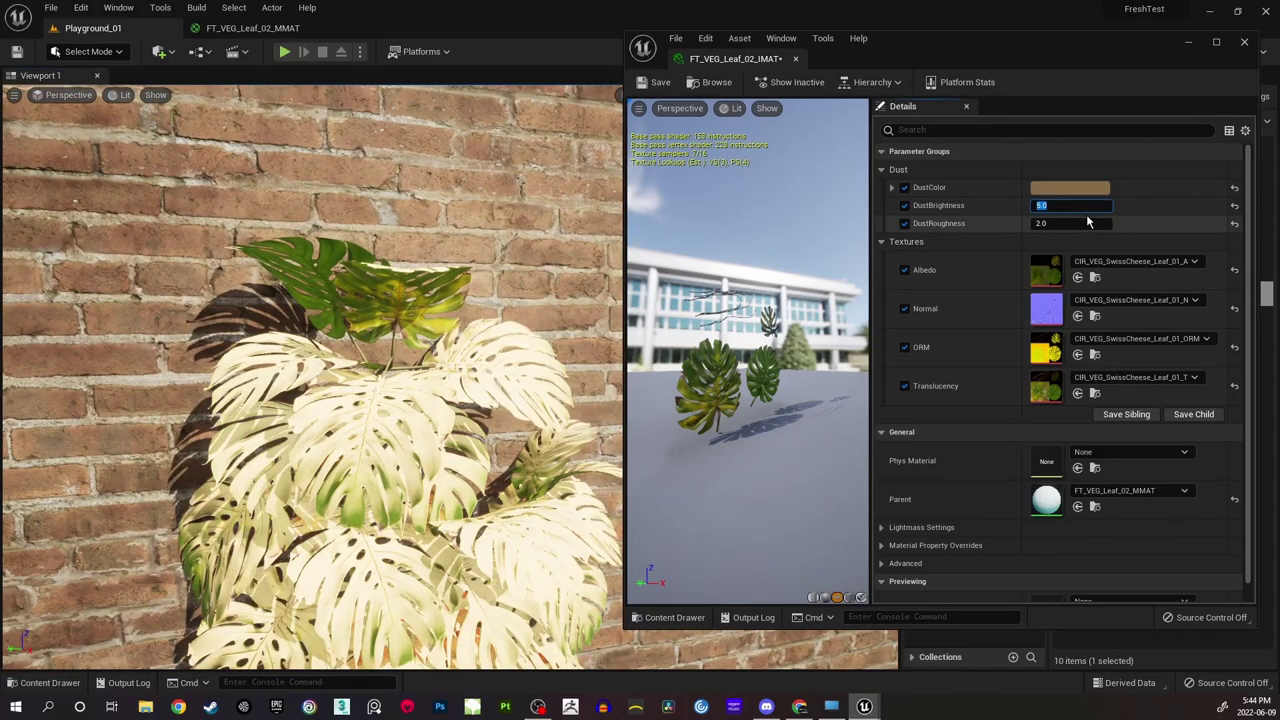
right_drag(450, 376, 483, 392)
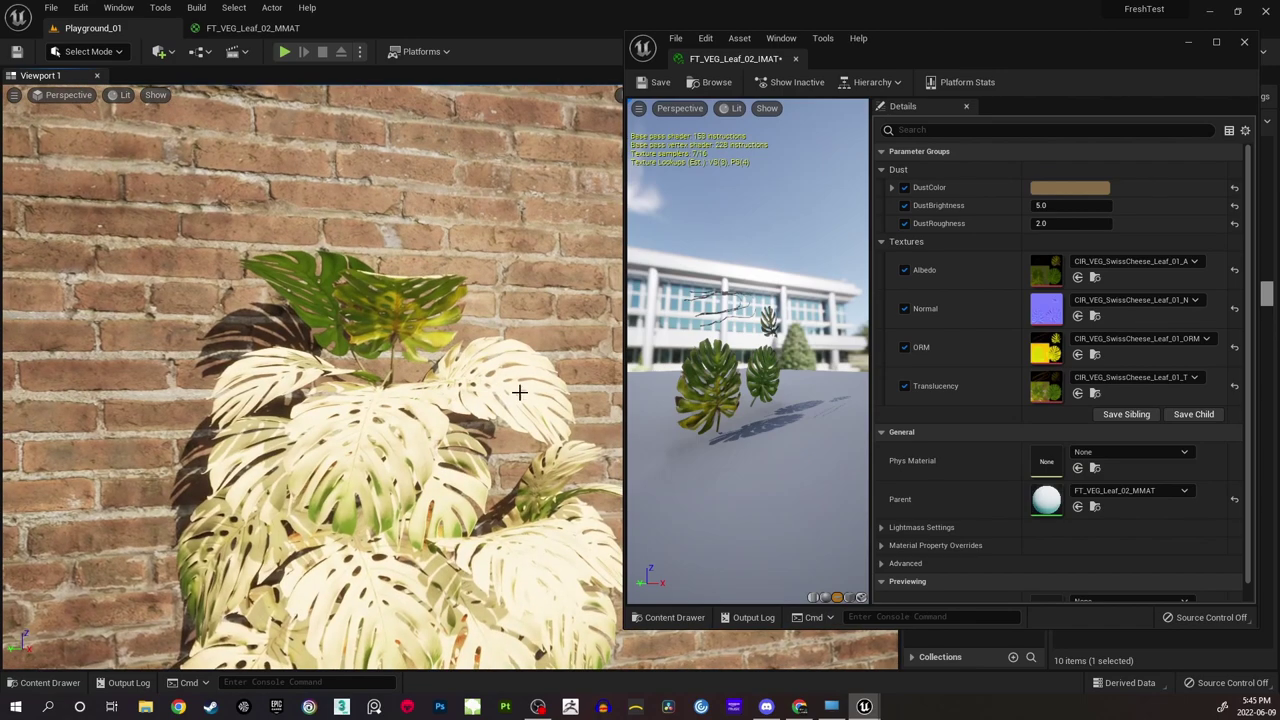
Compare DustBrightness at 1 and 1.5 on the leaf instance, settle on 1, and save the instance.
click(1060, 206)
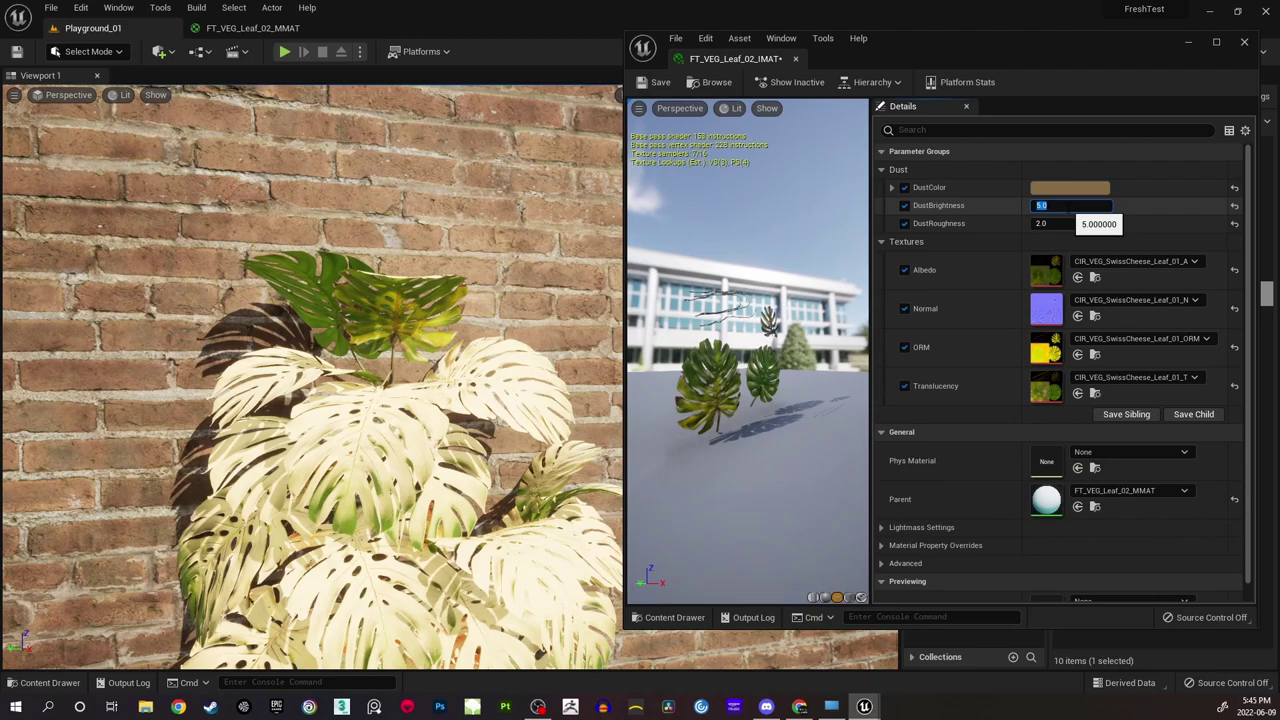
text(1)
key(Return)
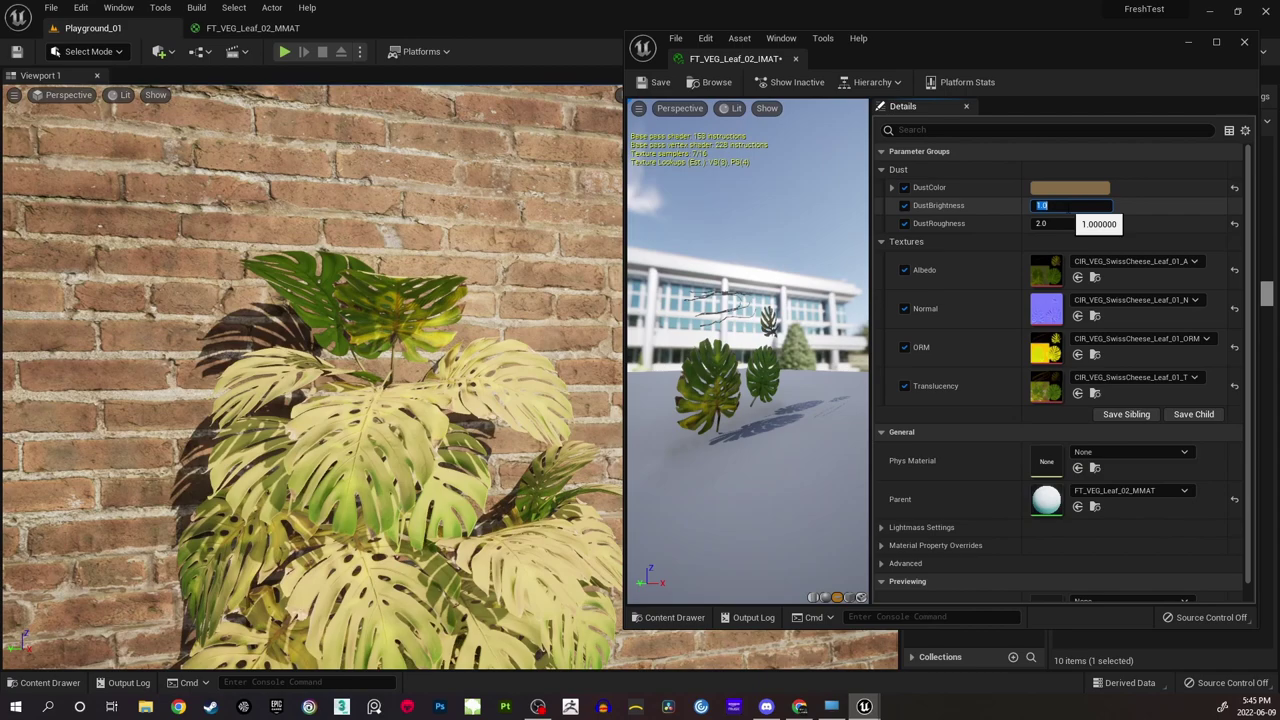
key(Return)
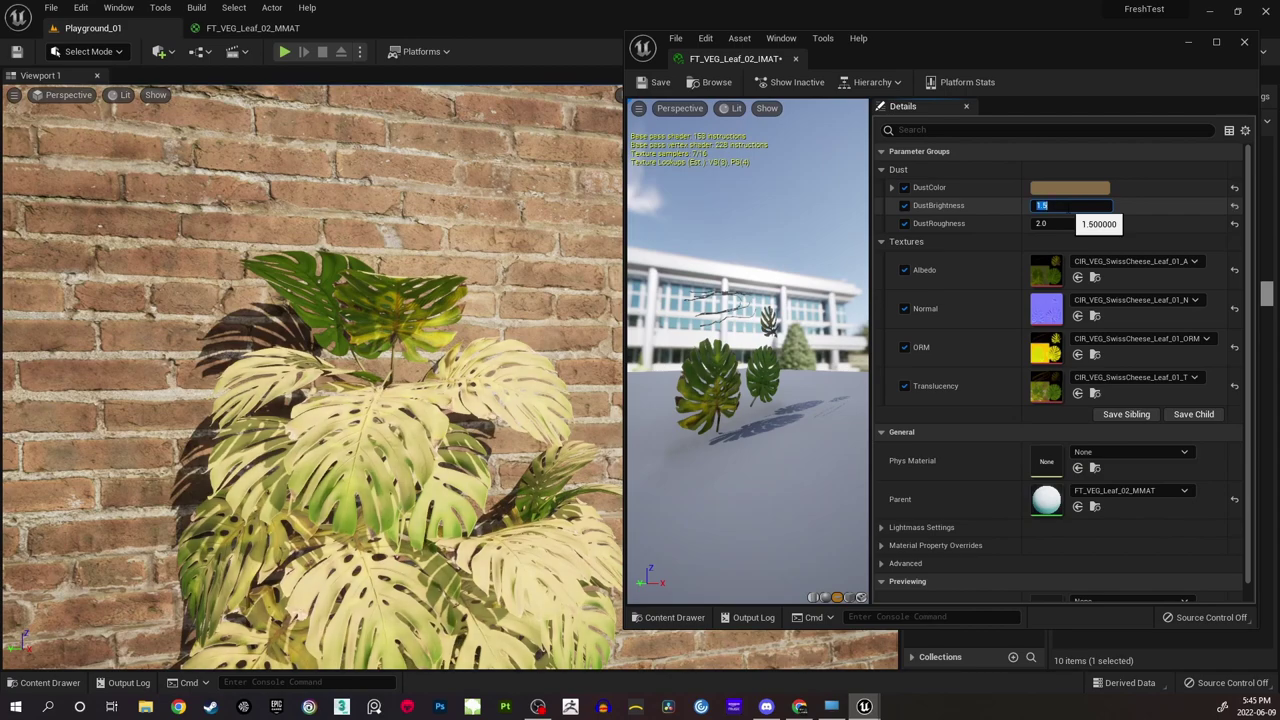
text(1)
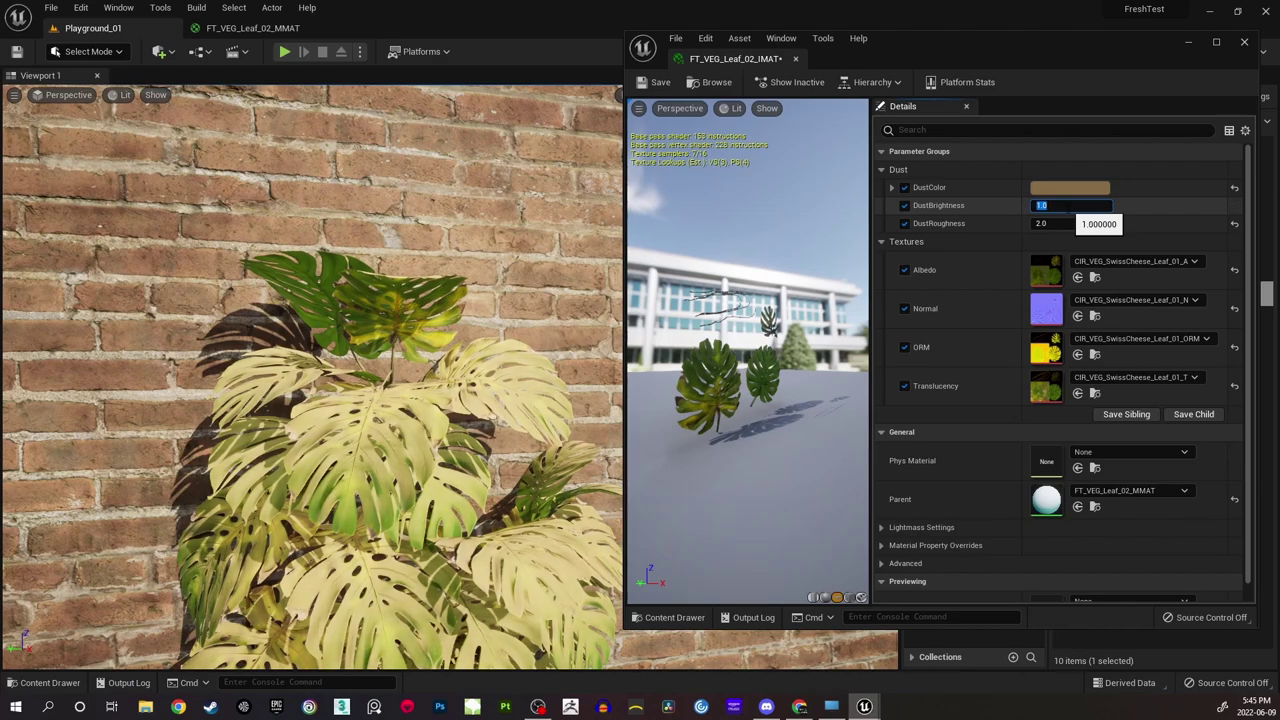
key(Return)
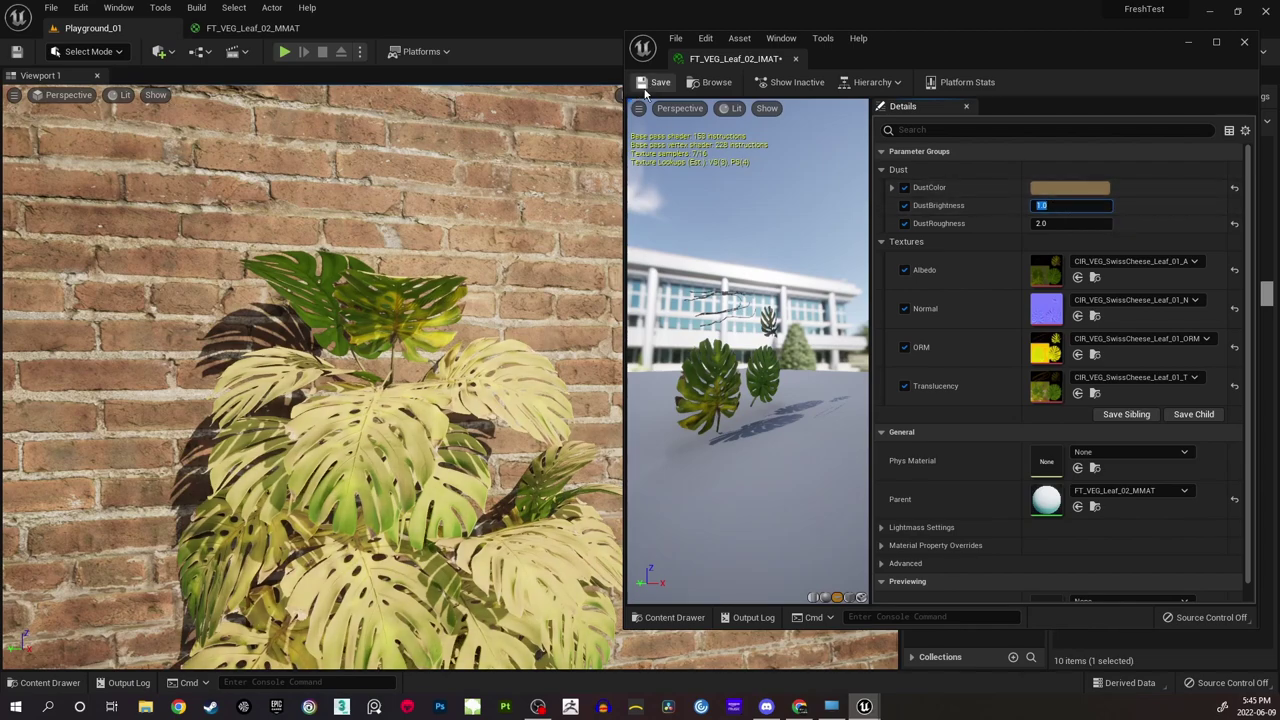
Go back to the FT_VEG_Leaf_02_MMAT graph, minimize the instance window, and move DustBrightness down and left, away from Multiply.
click(288, 30)
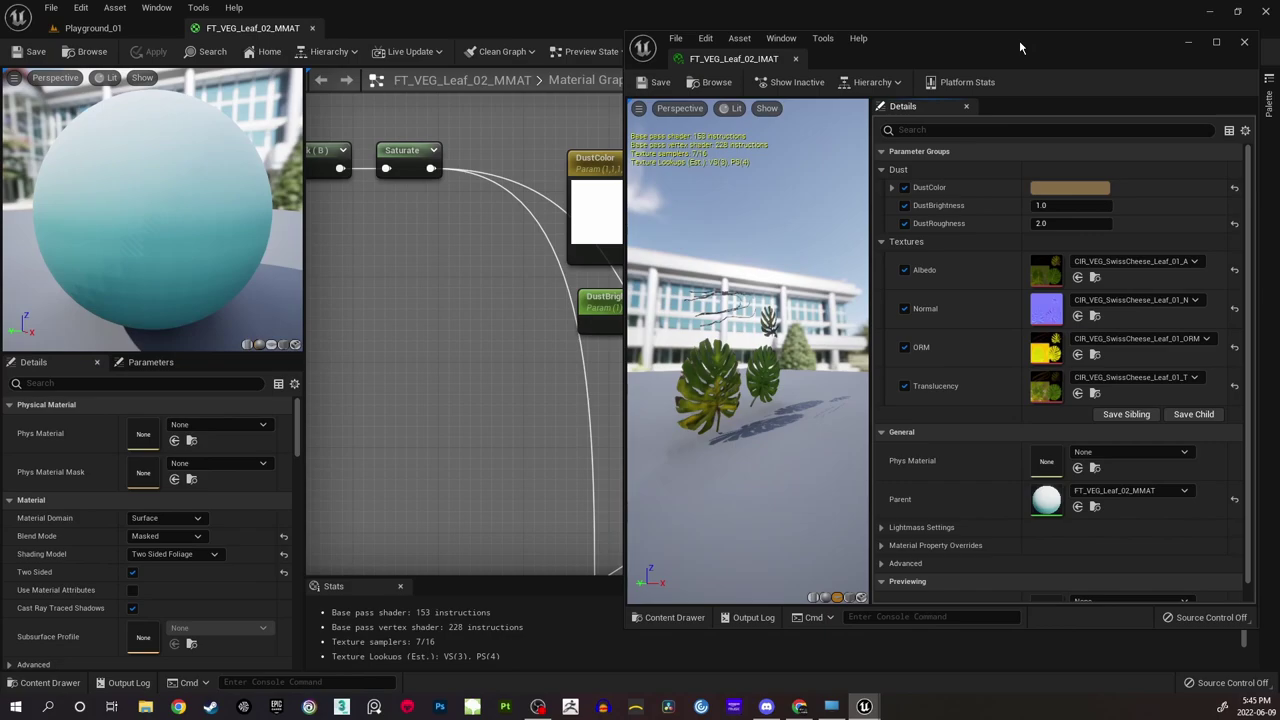
click(1188, 42)
right_drag(718, 205, 716, 251)
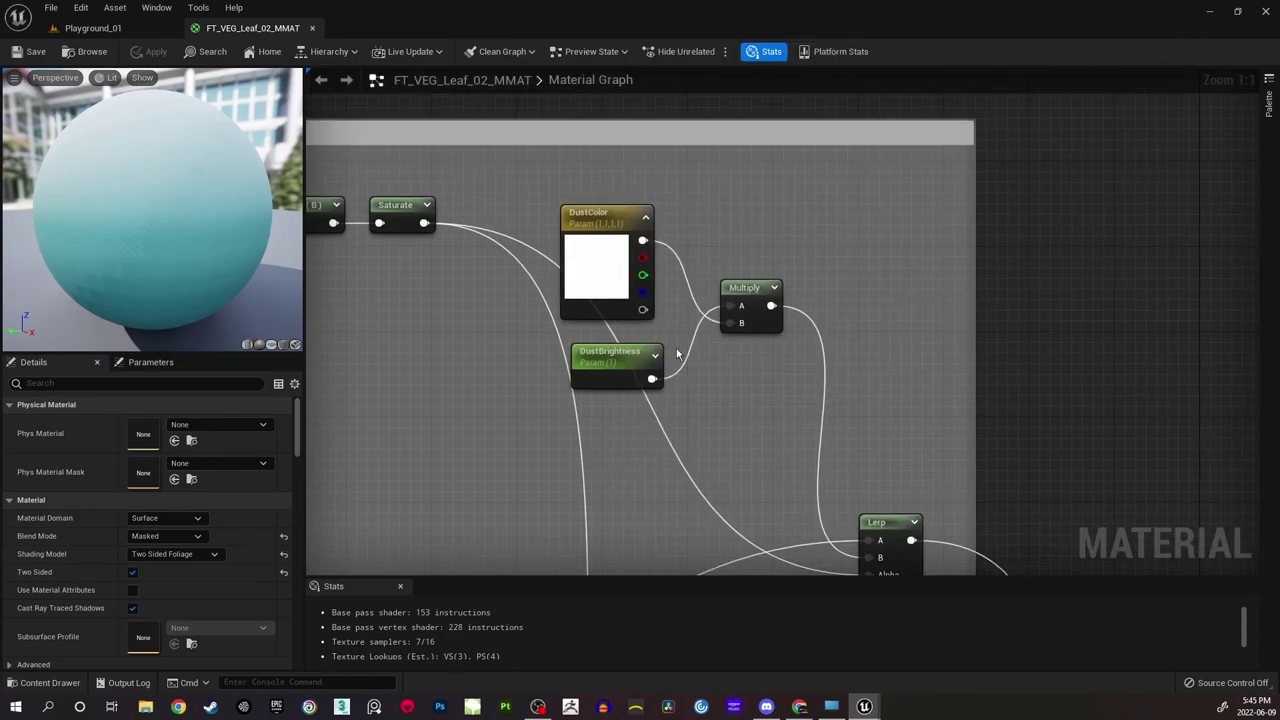
drag(611, 354, 472, 397)
click(499, 360)
right_drag(577, 362, 554, 327)
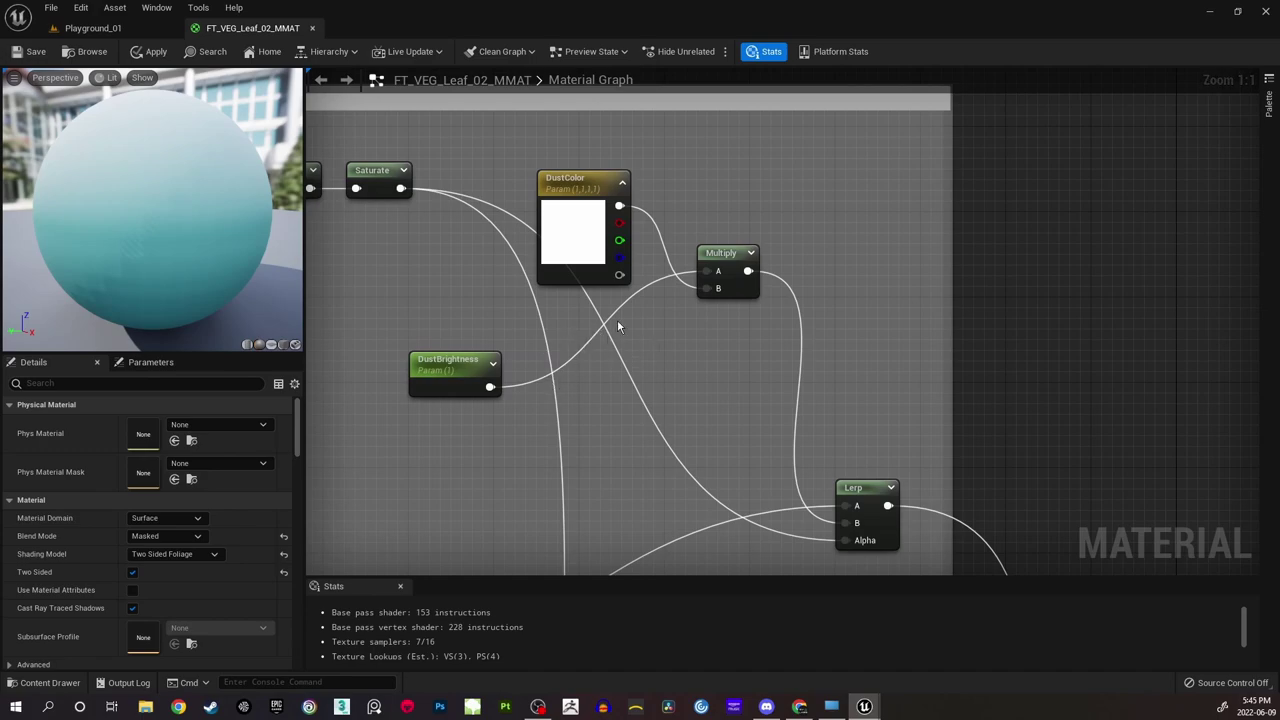
Add a Clamp node beside DustBrightness with a Max Default of 1.1 and connect DustBrightness to its input.
right_click(582, 397)
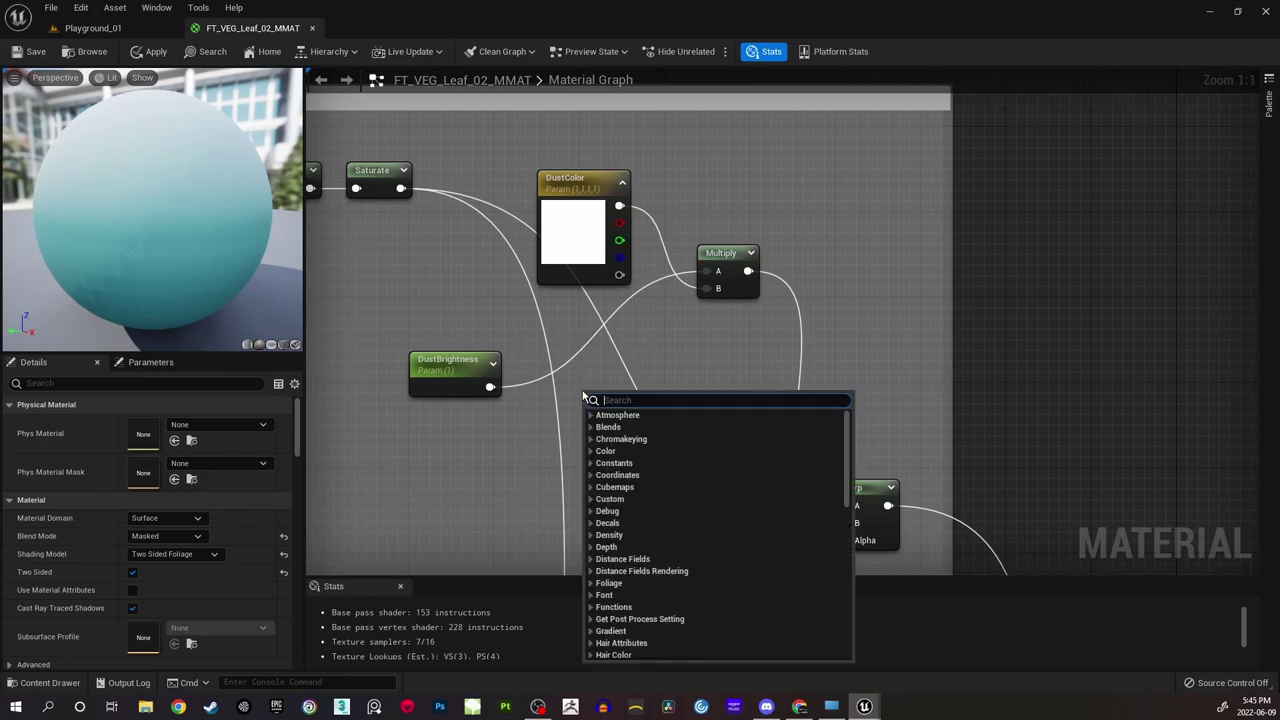
text(clamp)
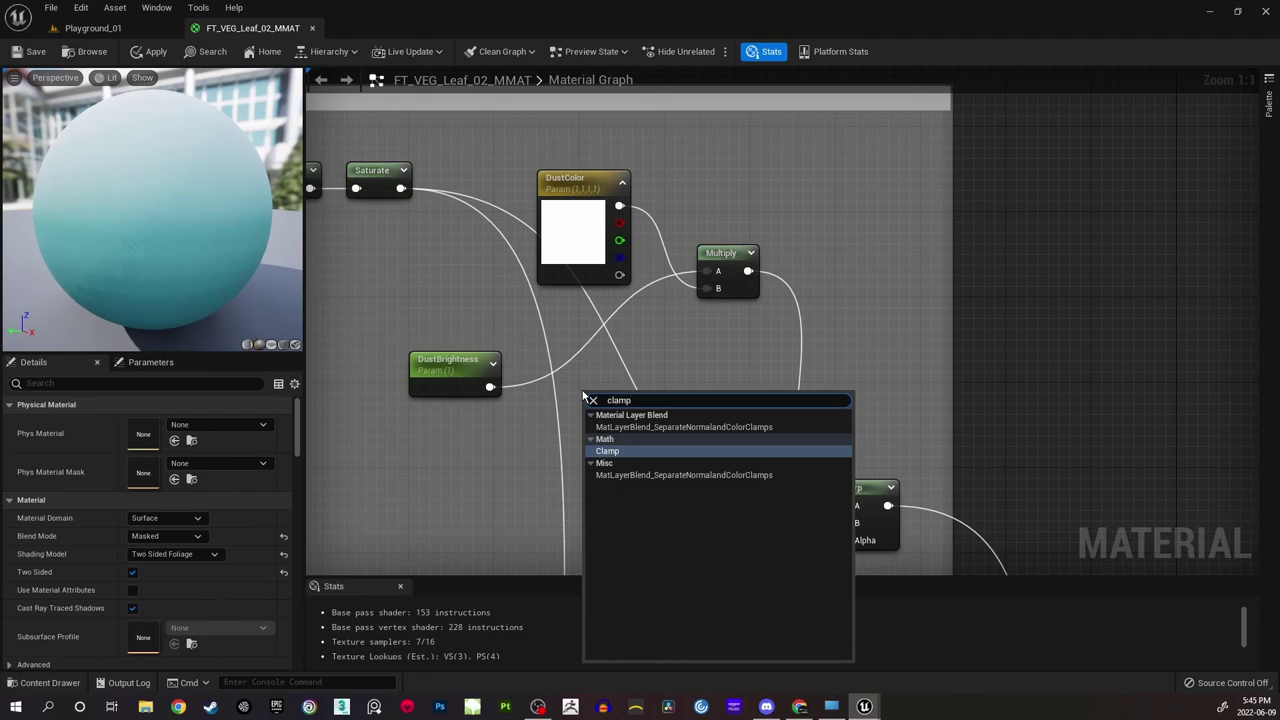
click(607, 451)
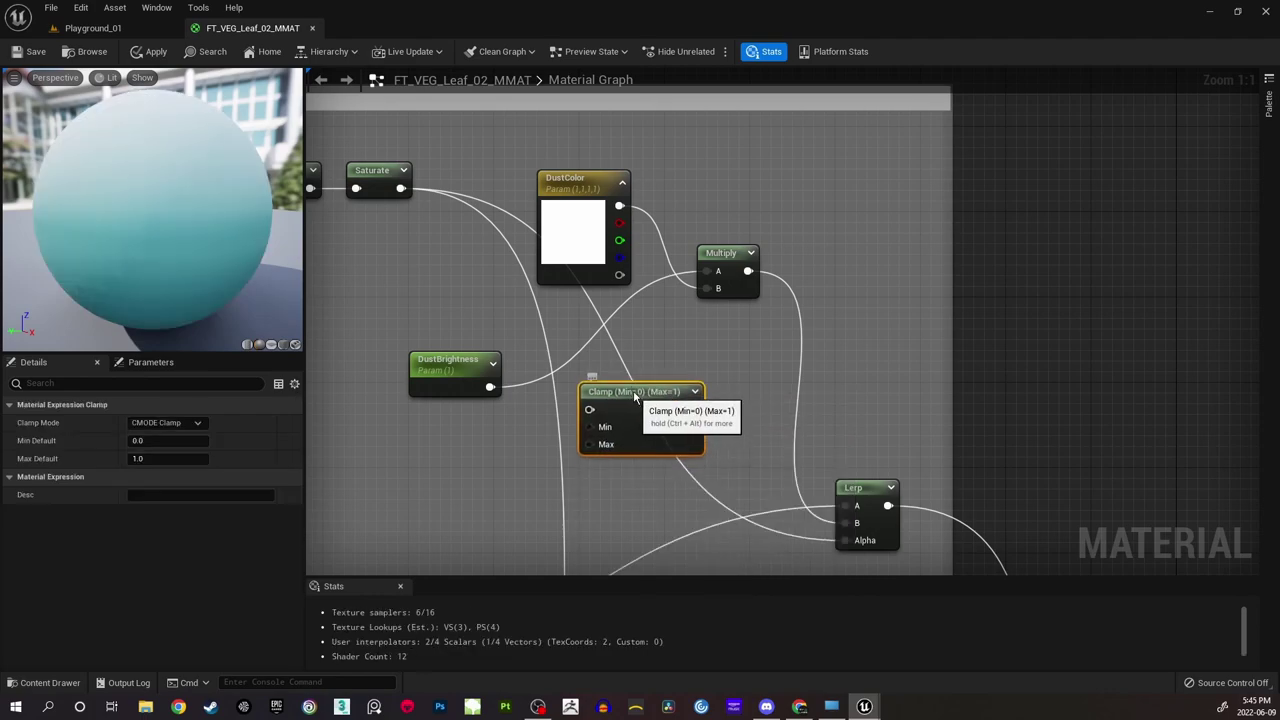
click(170, 458)
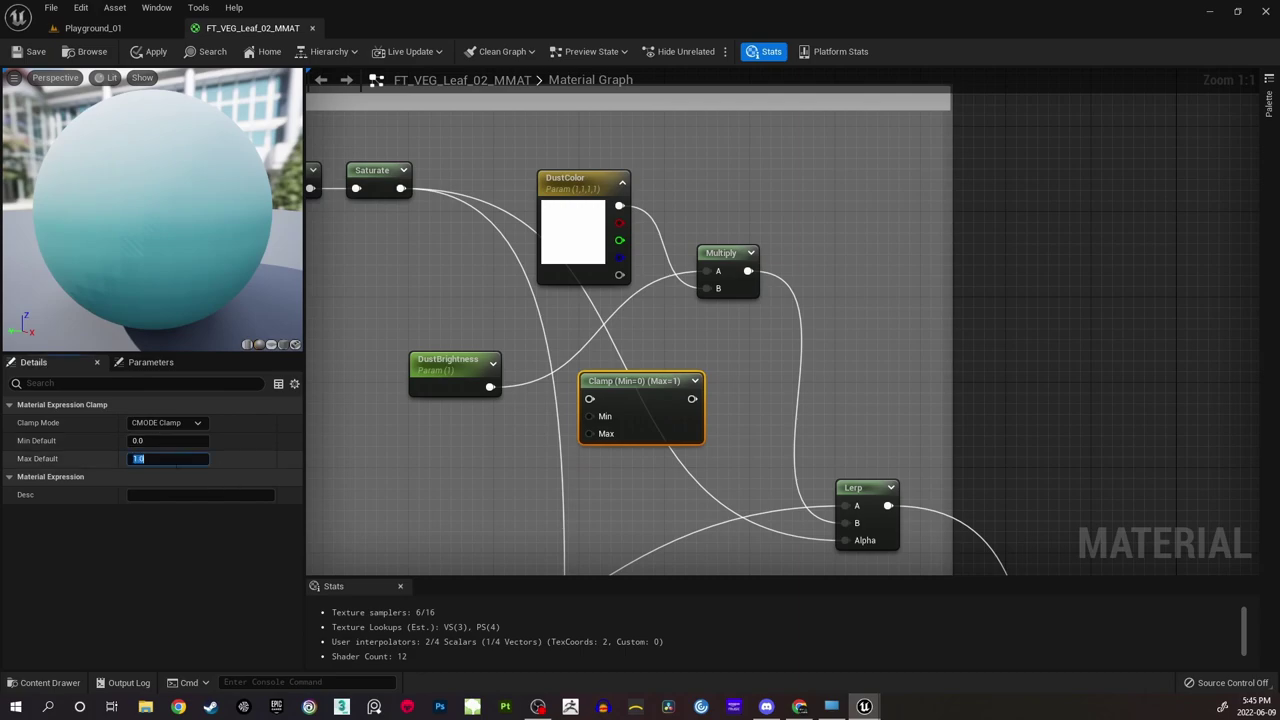
text(1.1)
key(Return)
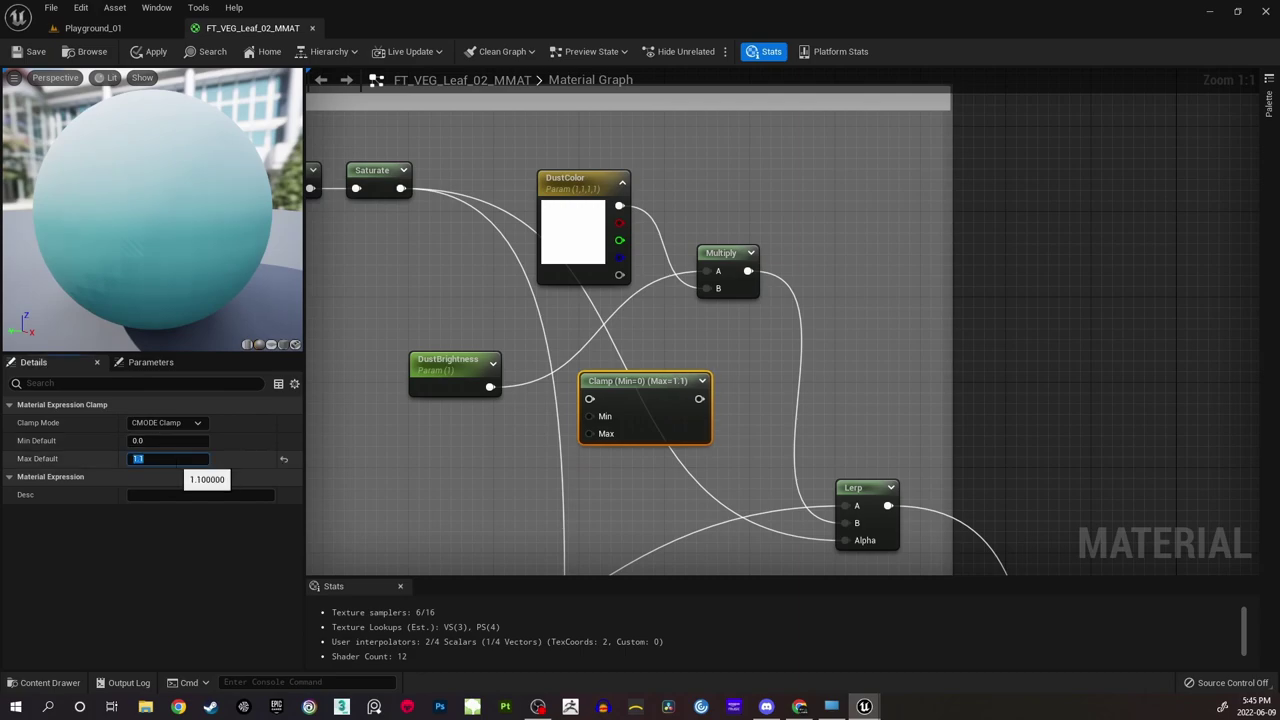
click(666, 343)
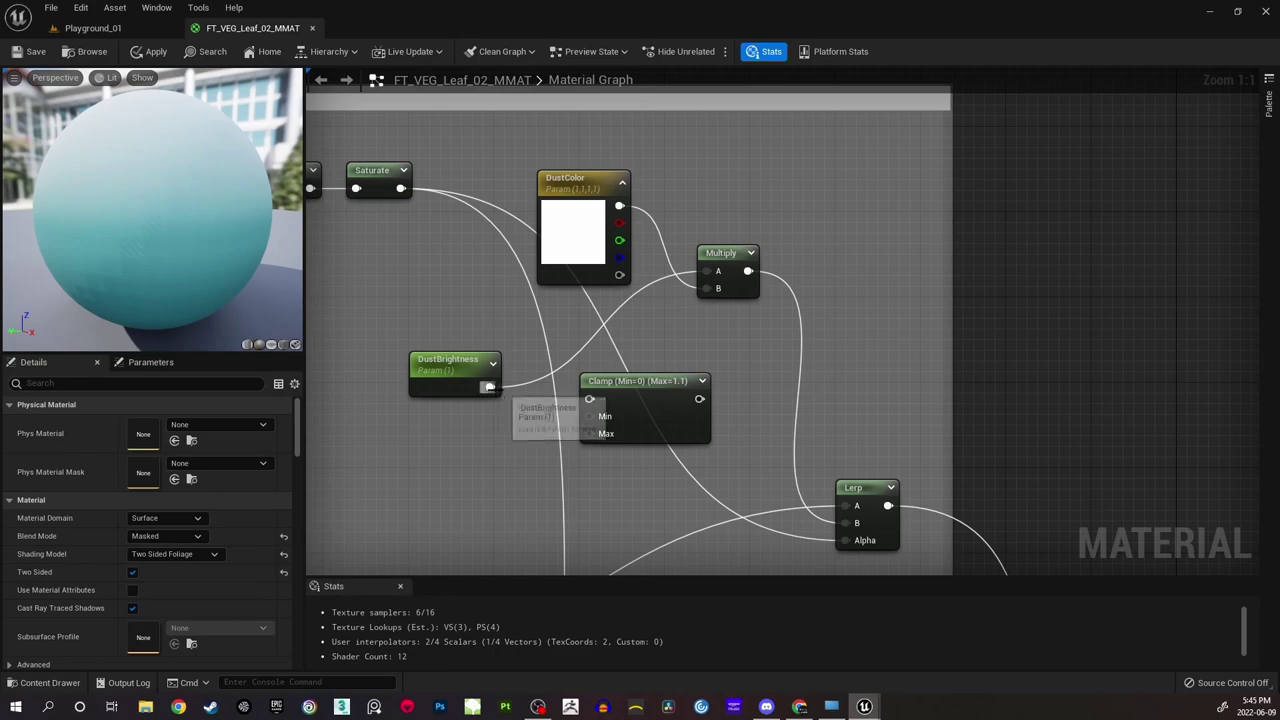
drag(490, 387, 567, 410)
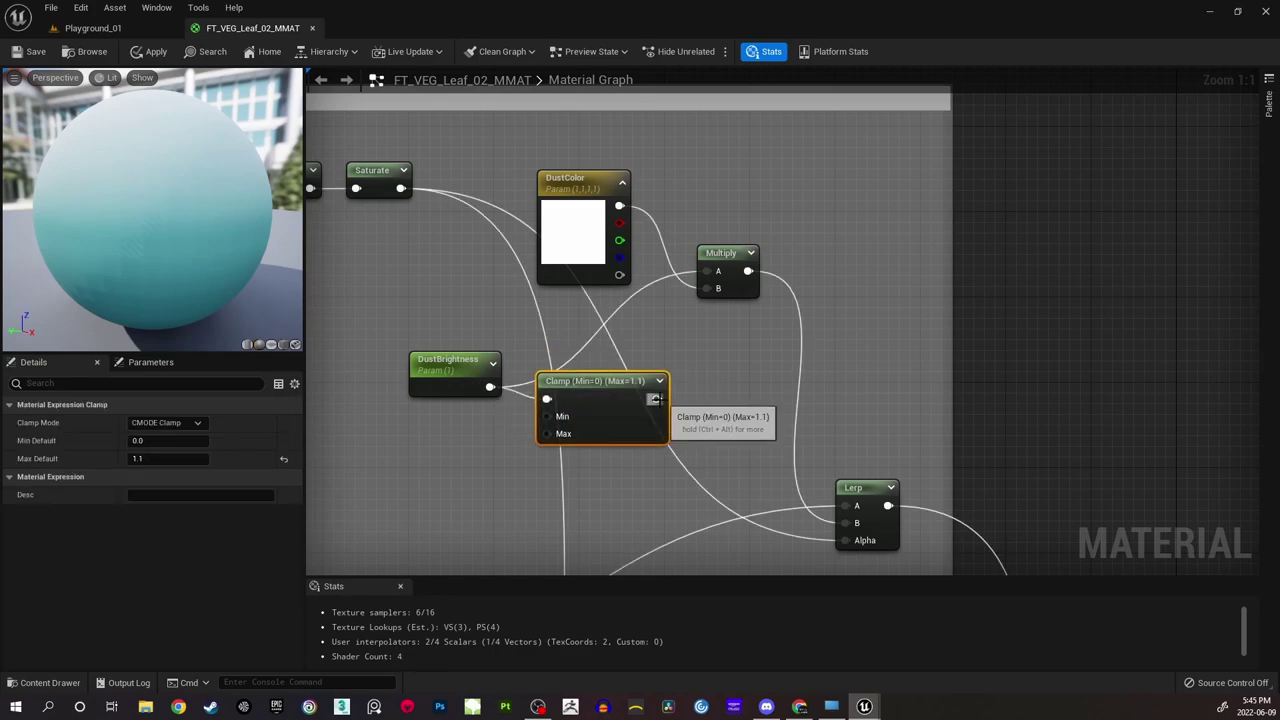
Connect the Clamp output to Multiply's A input, align Clamp with DustBrightness, and save the material.
drag(657, 399, 705, 274)
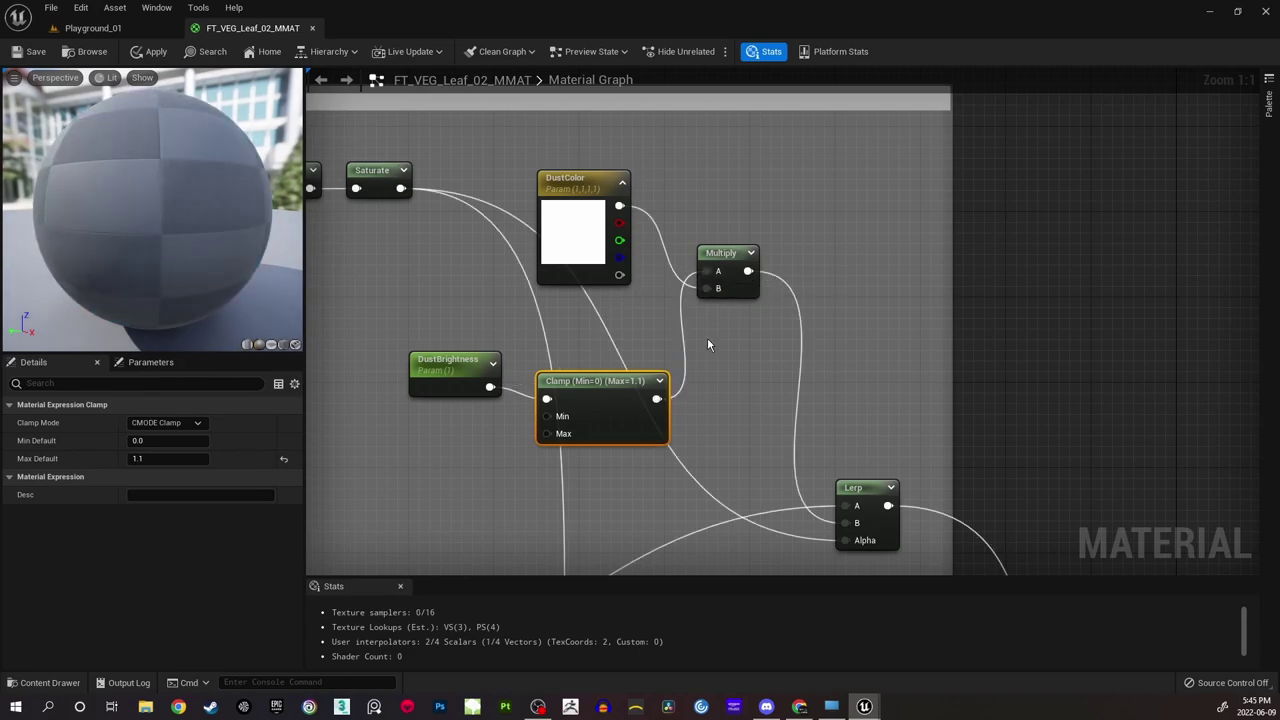
drag(610, 386, 609, 365)
click(480, 324)
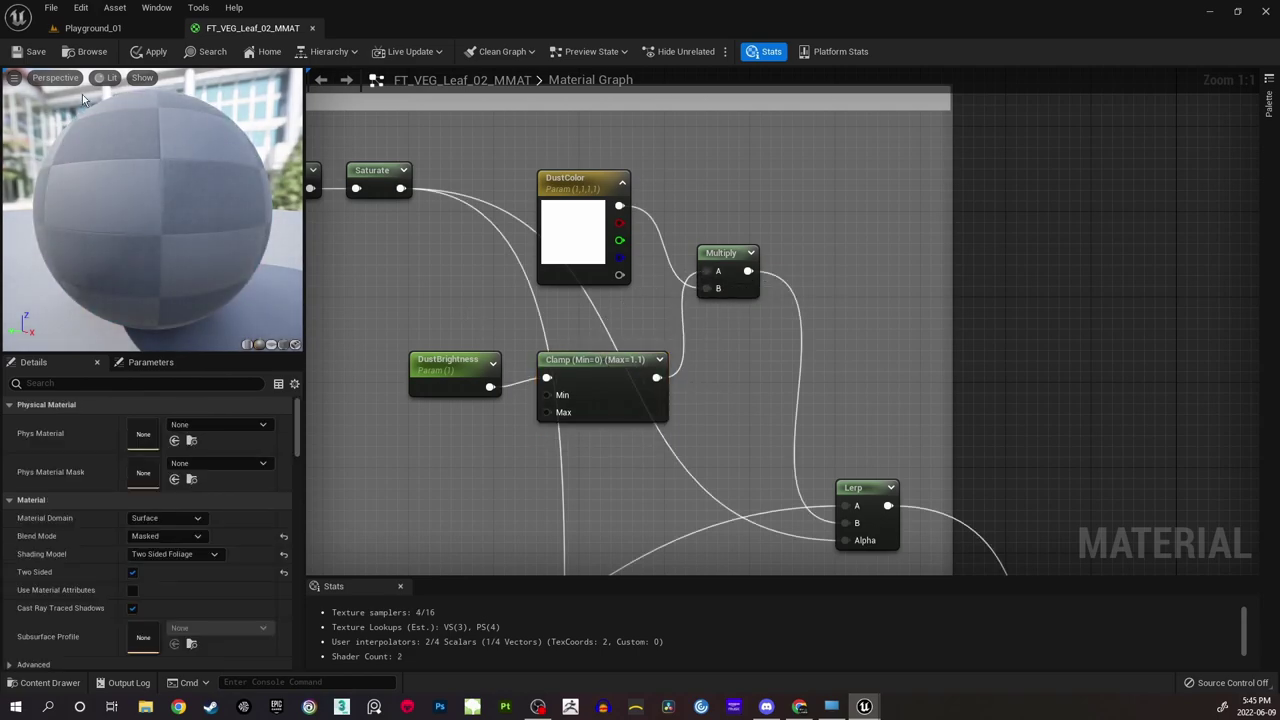
key(ctrl+s)
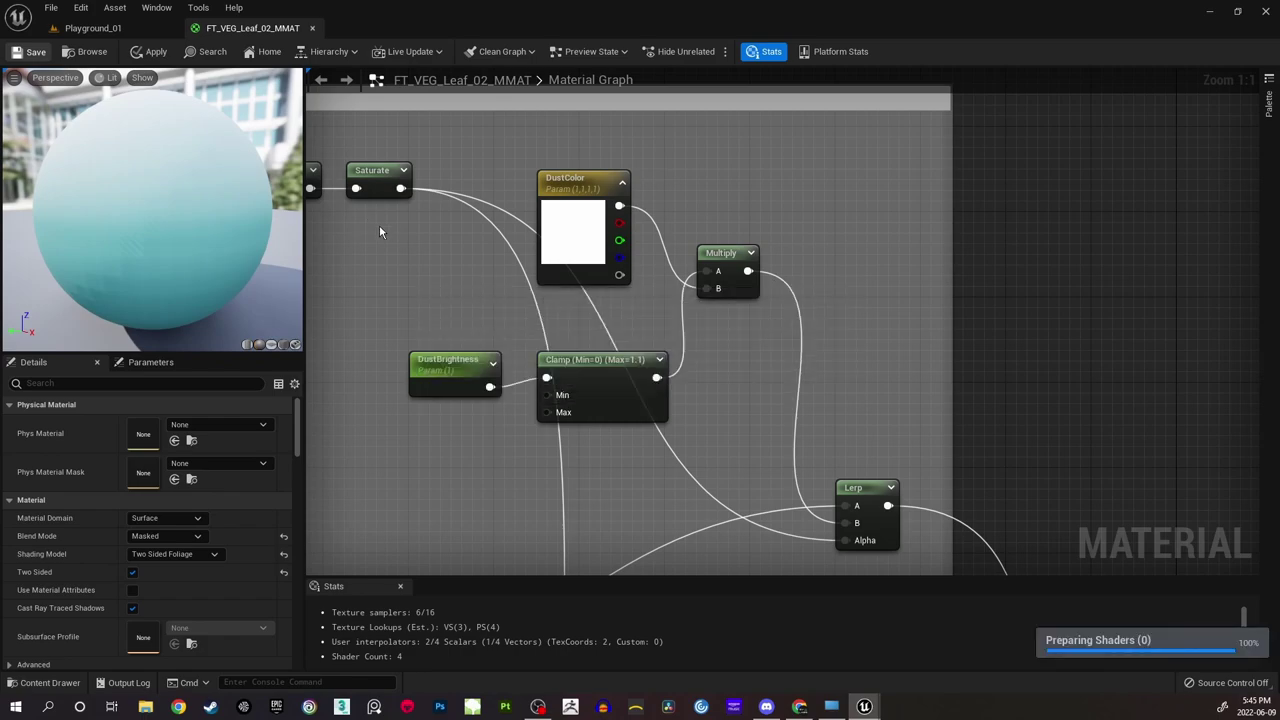
Try DustBrightness values of 5, 1.1 and 0 on the leaf instance, checking the leaves in the Playground_01 level.
click(180, 28)
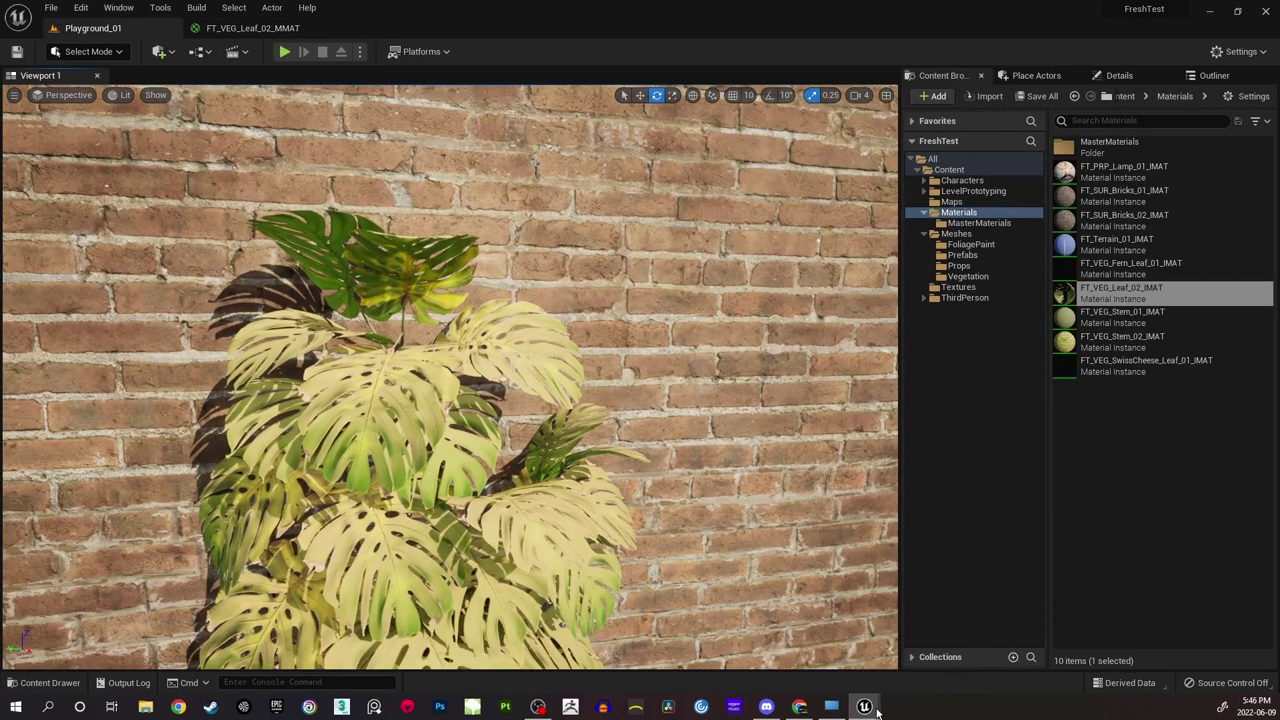
mouse_move(864, 706)
click(914, 657)
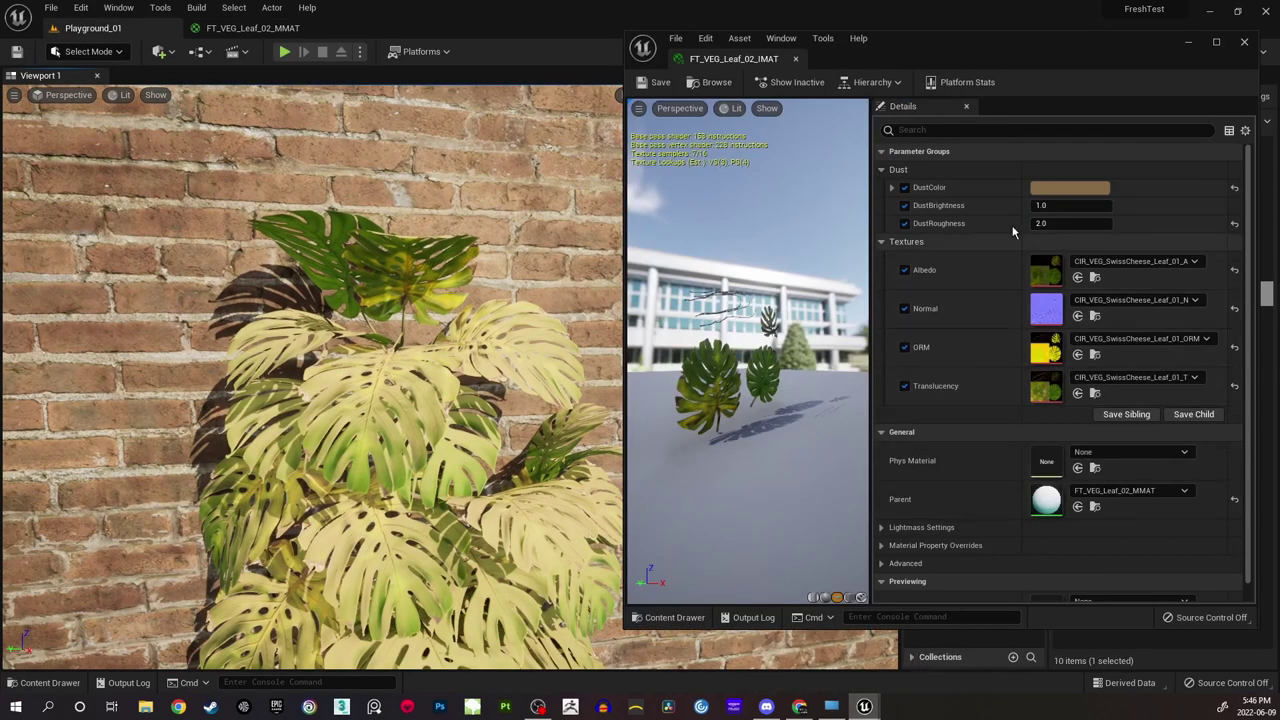
click(1060, 207)
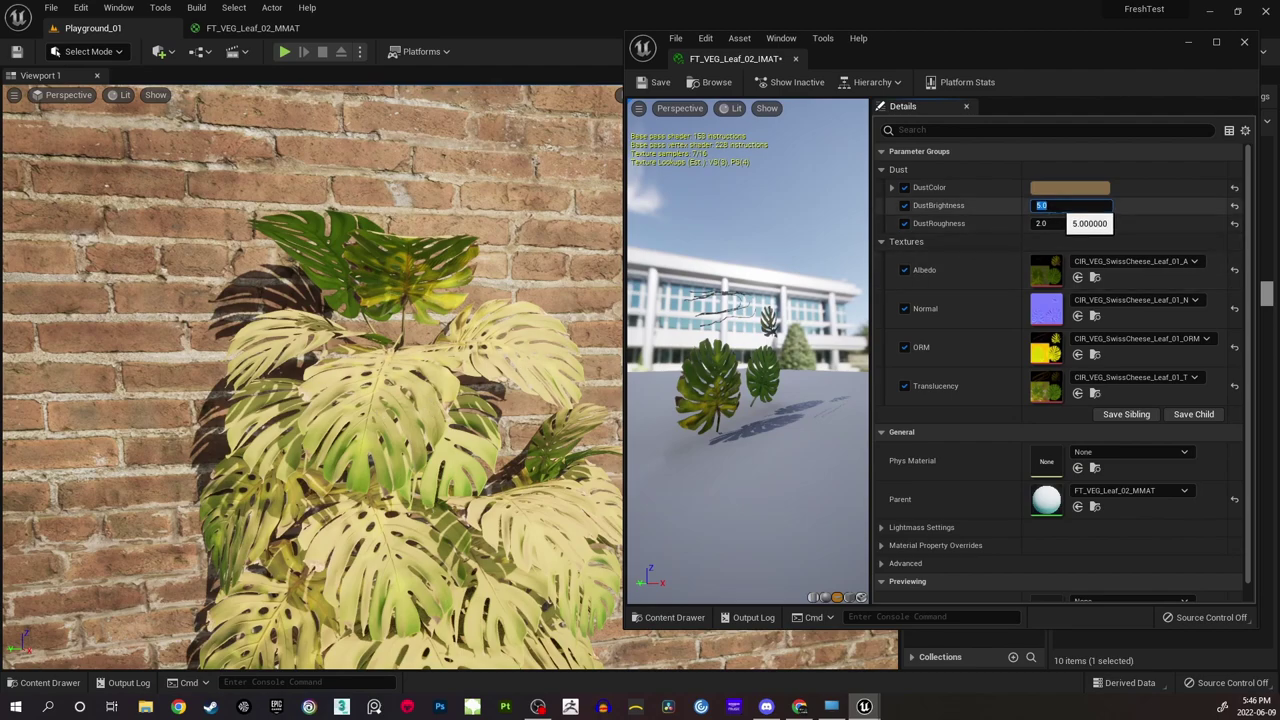
text(1.1)
key(Return)
text(0)
key(Return)
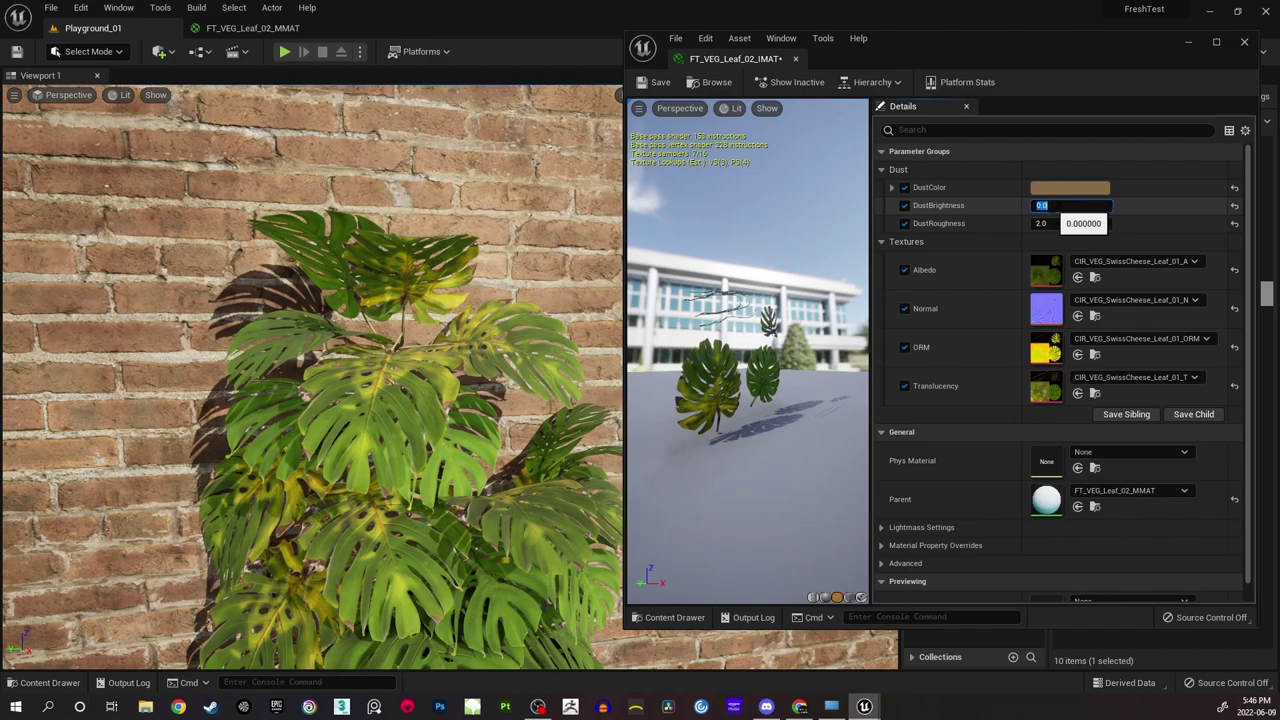
Set DustBrightness to 1 on the leaf instance, save it, and minimize the instance window.
text(1)
key(Return)
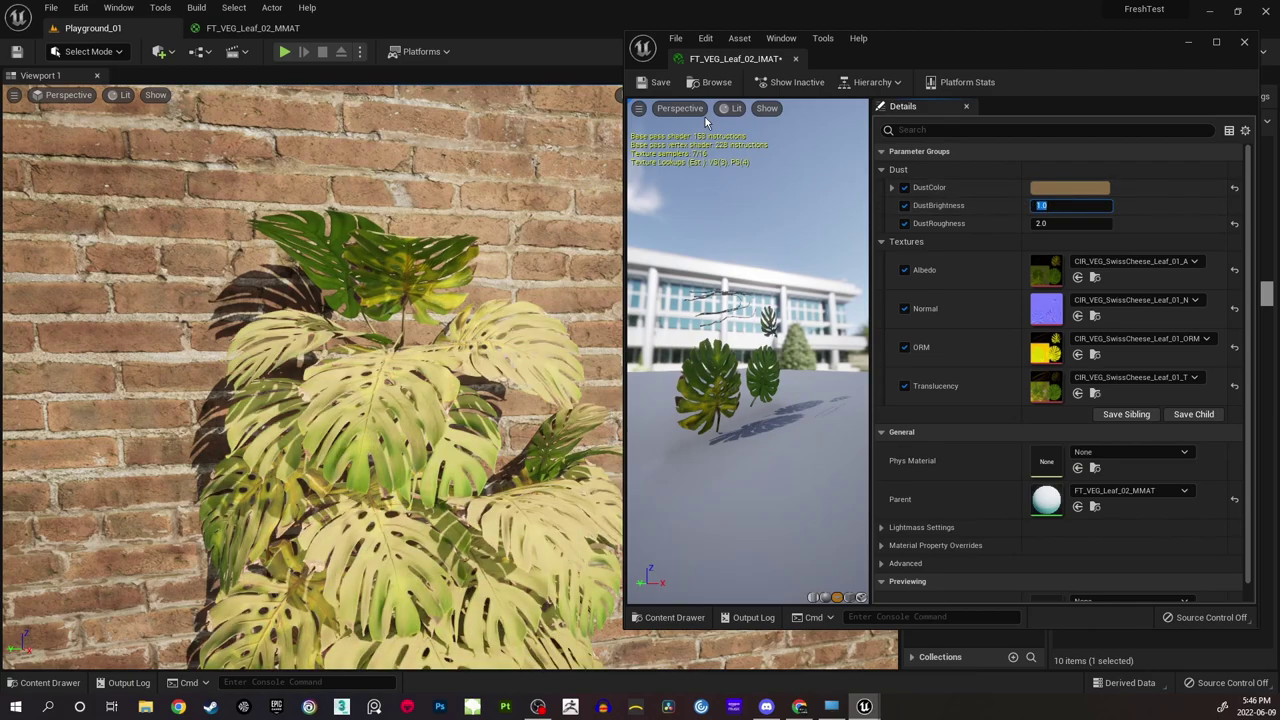
click(656, 82)
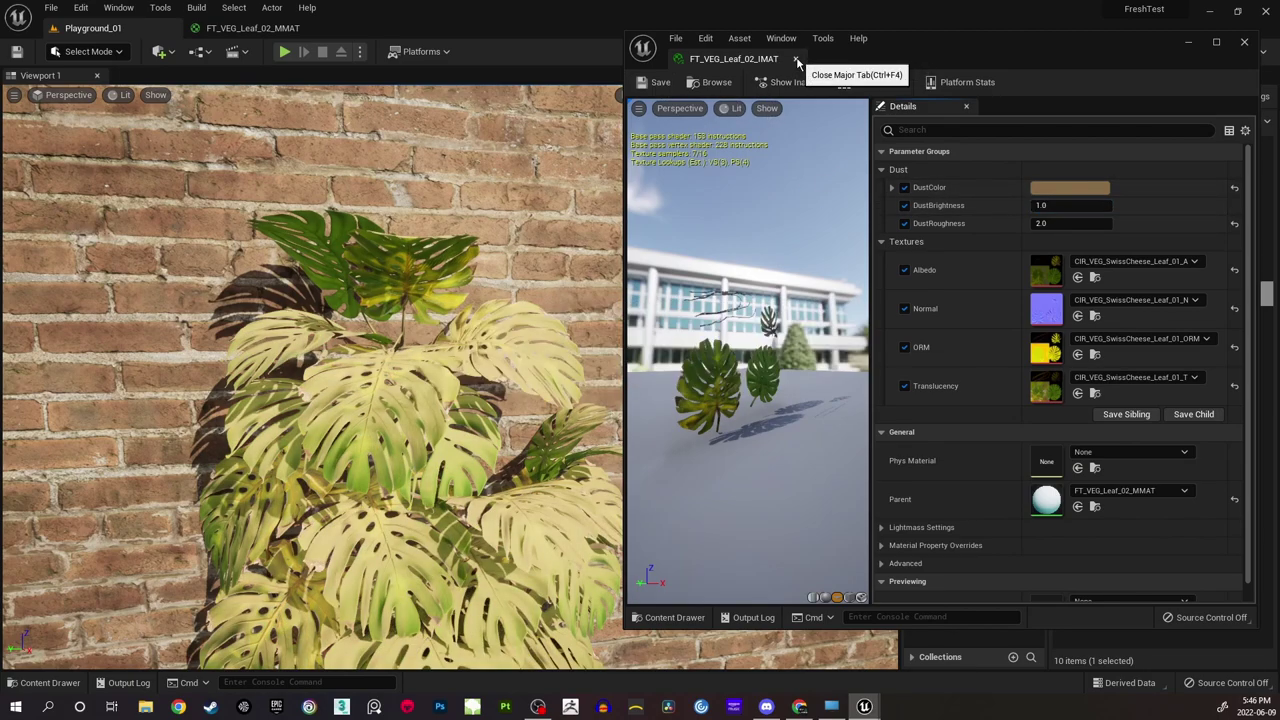
click(1189, 45)
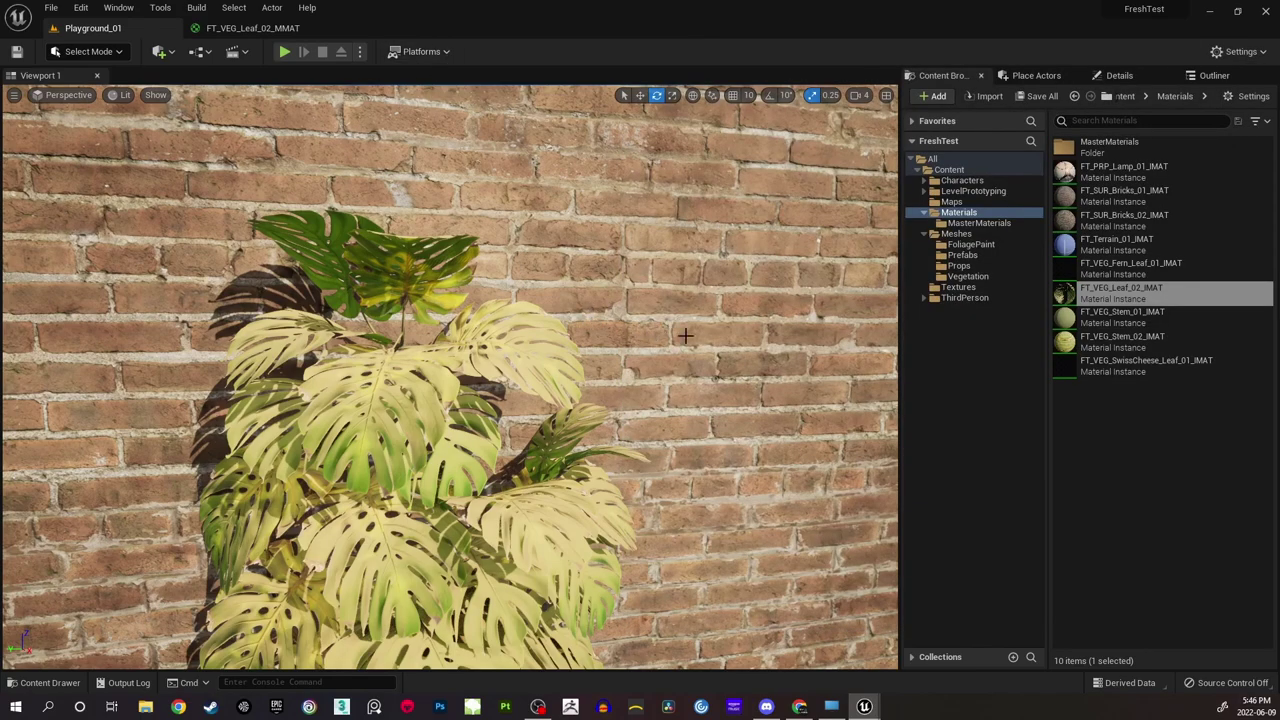
Inspect the dust on the plant's leaves up close in the level.
key(w)
right_drag(692, 331, 685, 400)
key(s)
key(s)
key(w)
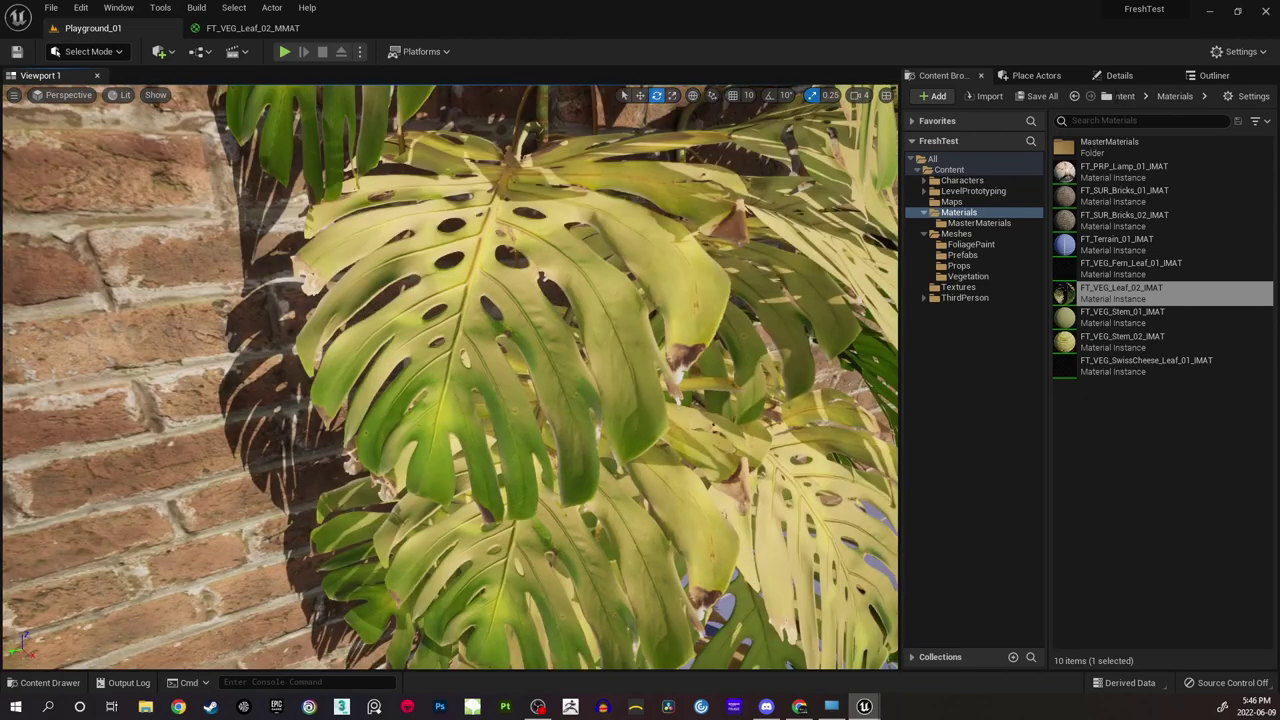
right_drag(584, 275, 596, 258)
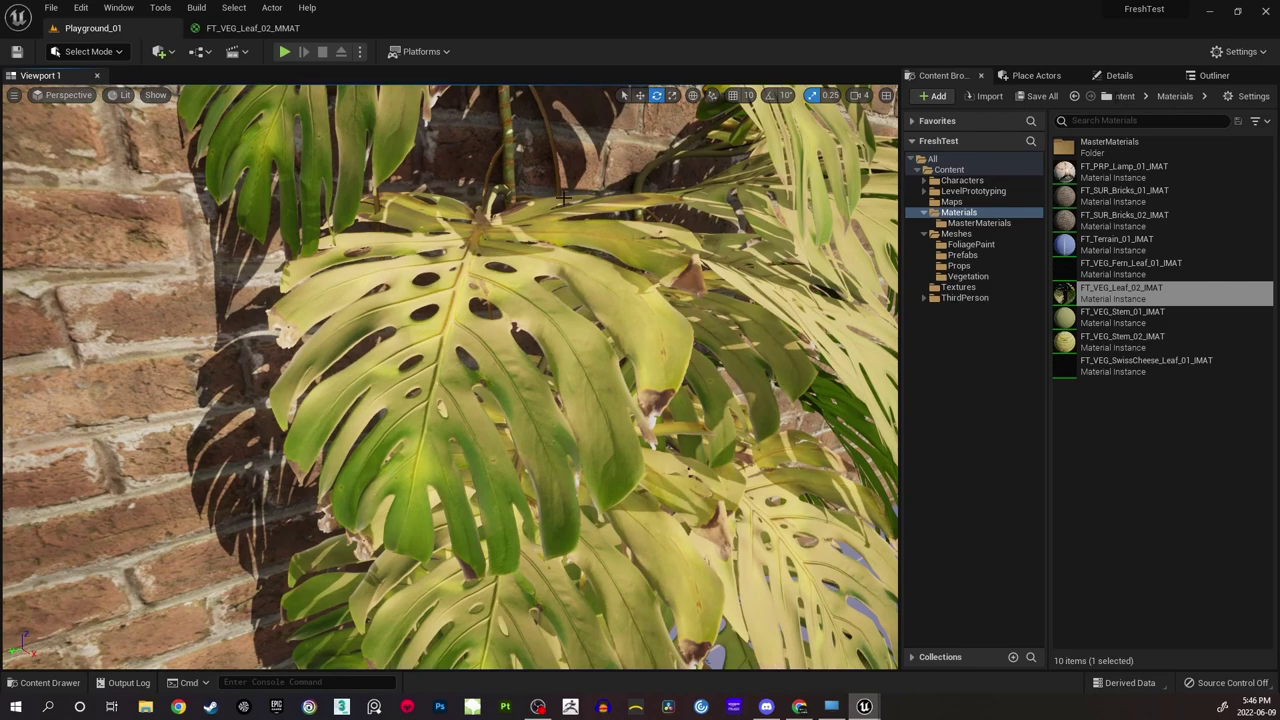
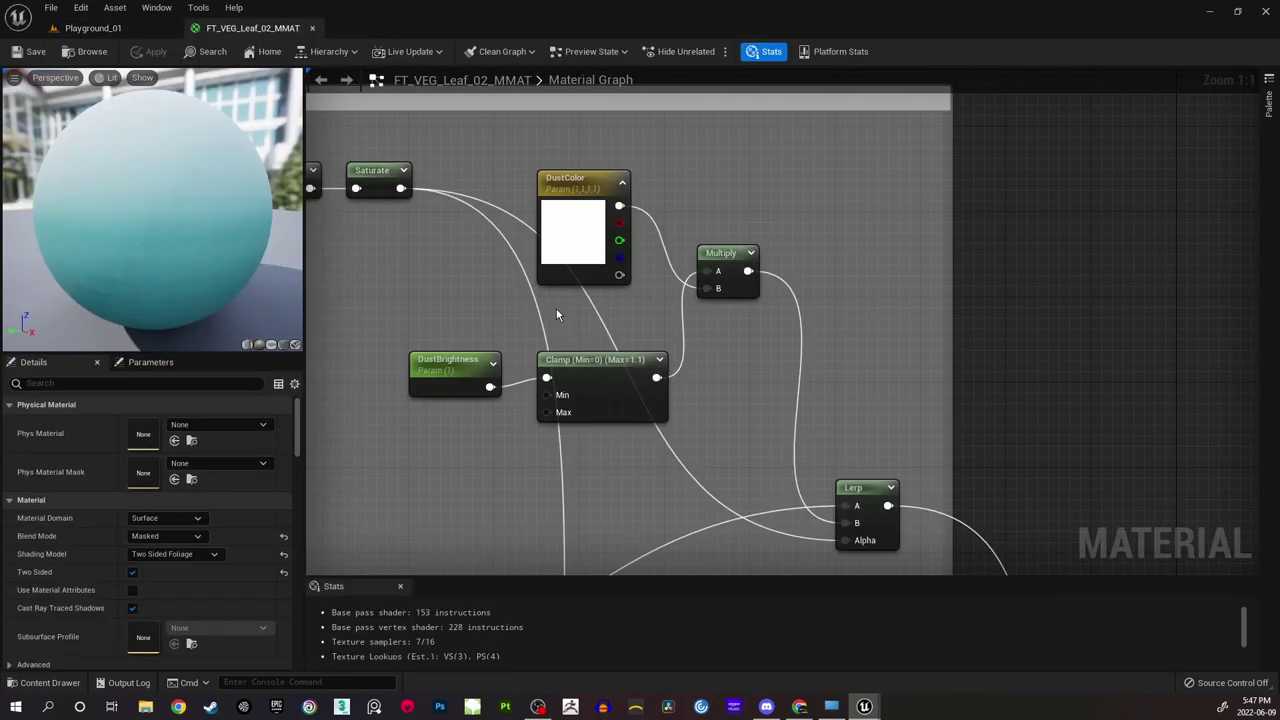
In the FT_VEG_Leaf_02_MMAT graph, shift the Dust generator's mask nodes through Saturate away from DustColor to make room.
scroll(477, 289, down, 1)
right_drag(470, 264, 694, 301)
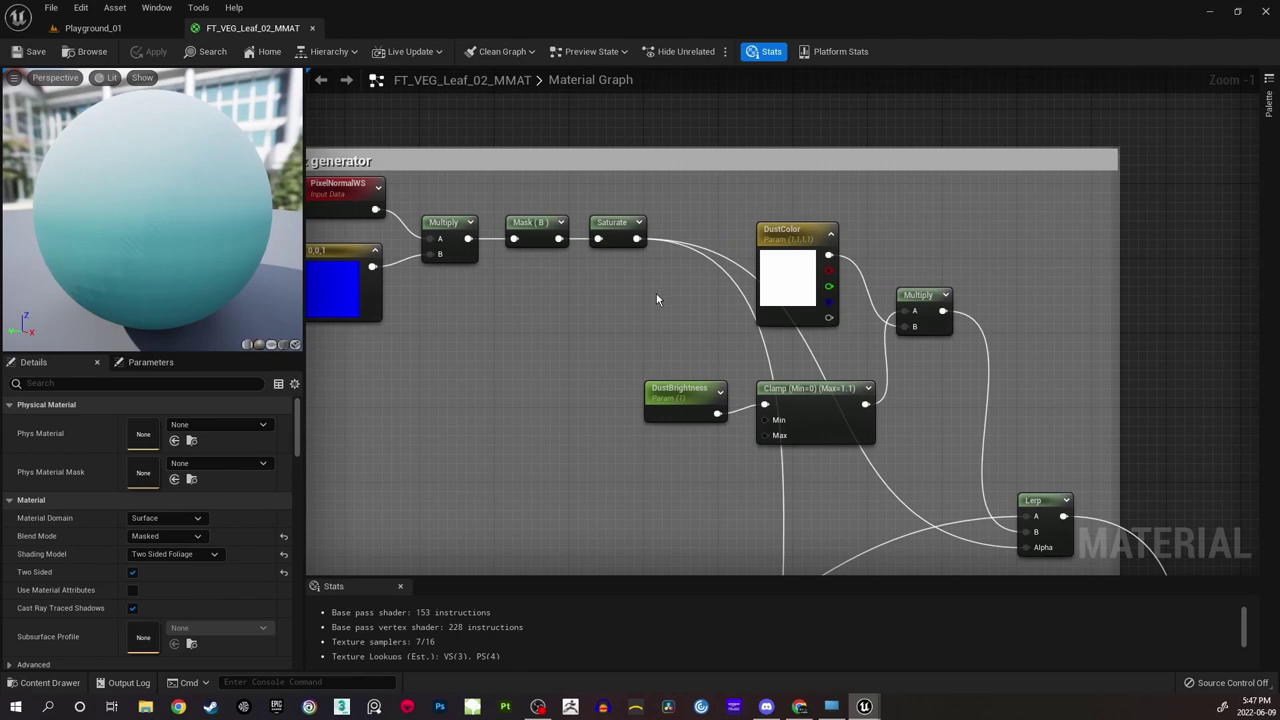
right_drag(569, 294, 767, 282)
drag(471, 358, 339, 358)
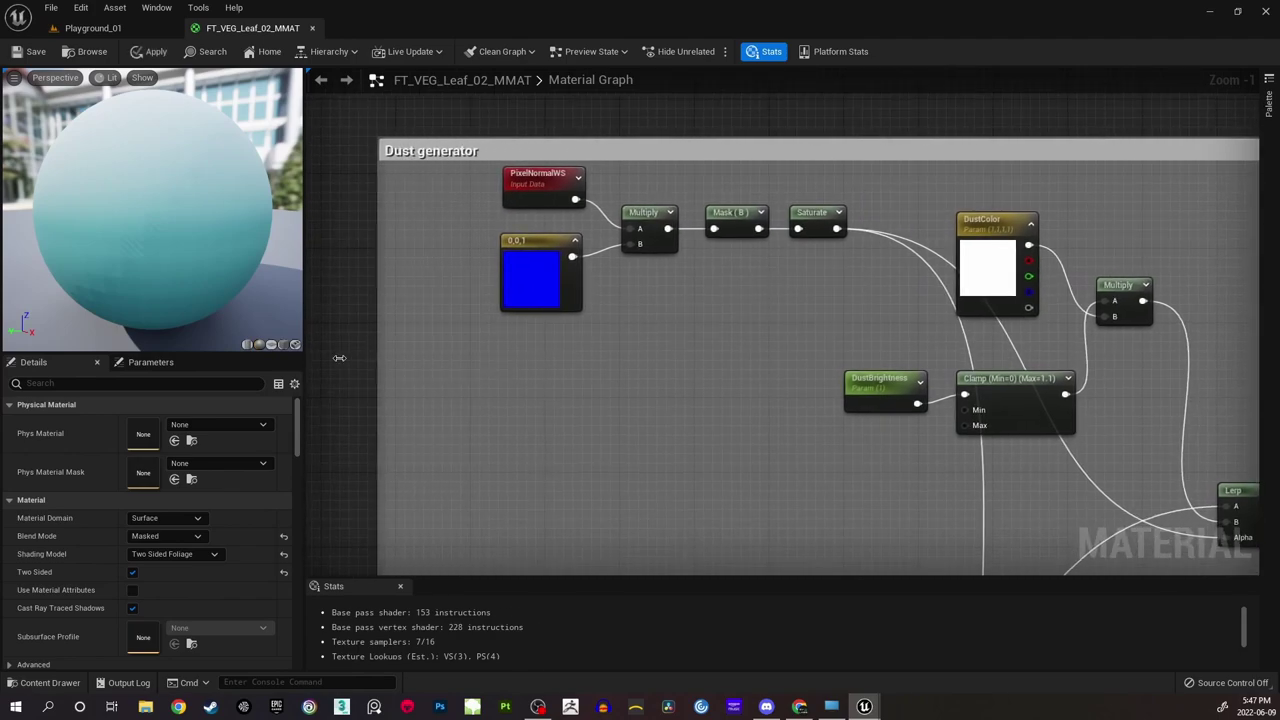
drag(467, 185, 833, 259)
drag(820, 214, 735, 222)
click(711, 312)
right_drag(711, 312, 690, 318)
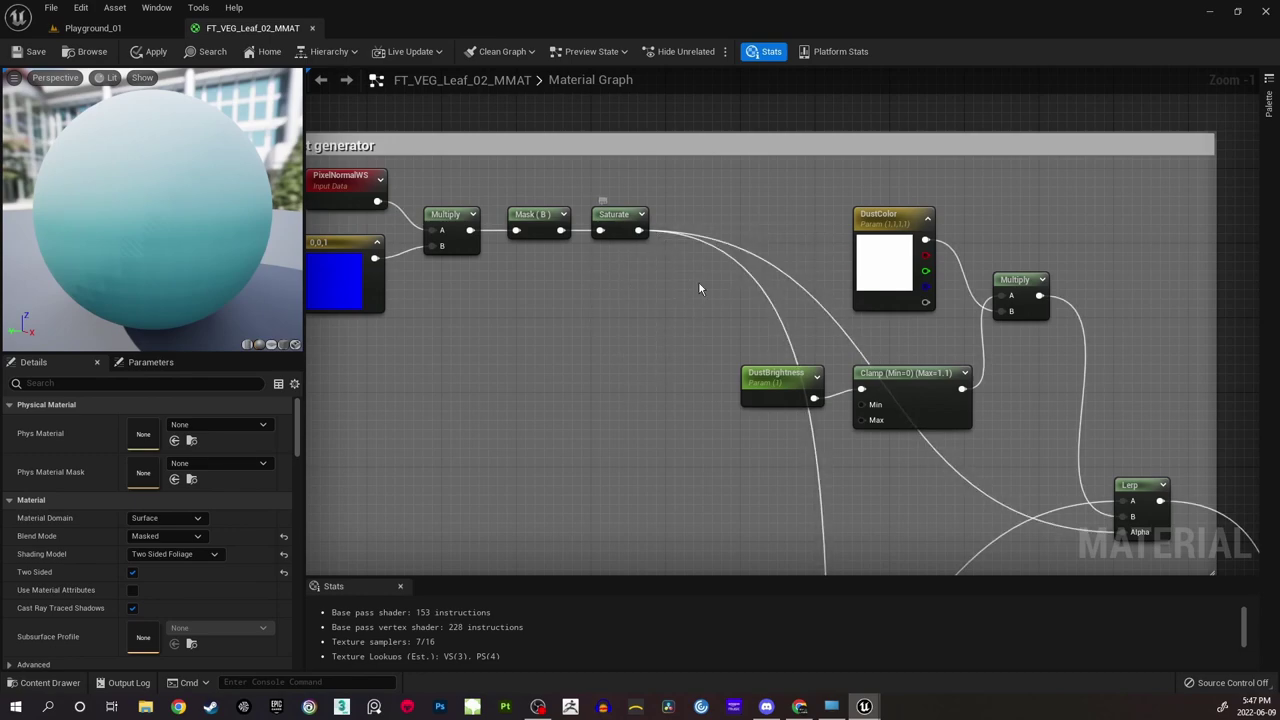
Add a CheapContrast node beneath Saturate in the Dust generator group.
right_drag(718, 333, 728, 273)
right_click(673, 297)
text(cheap)
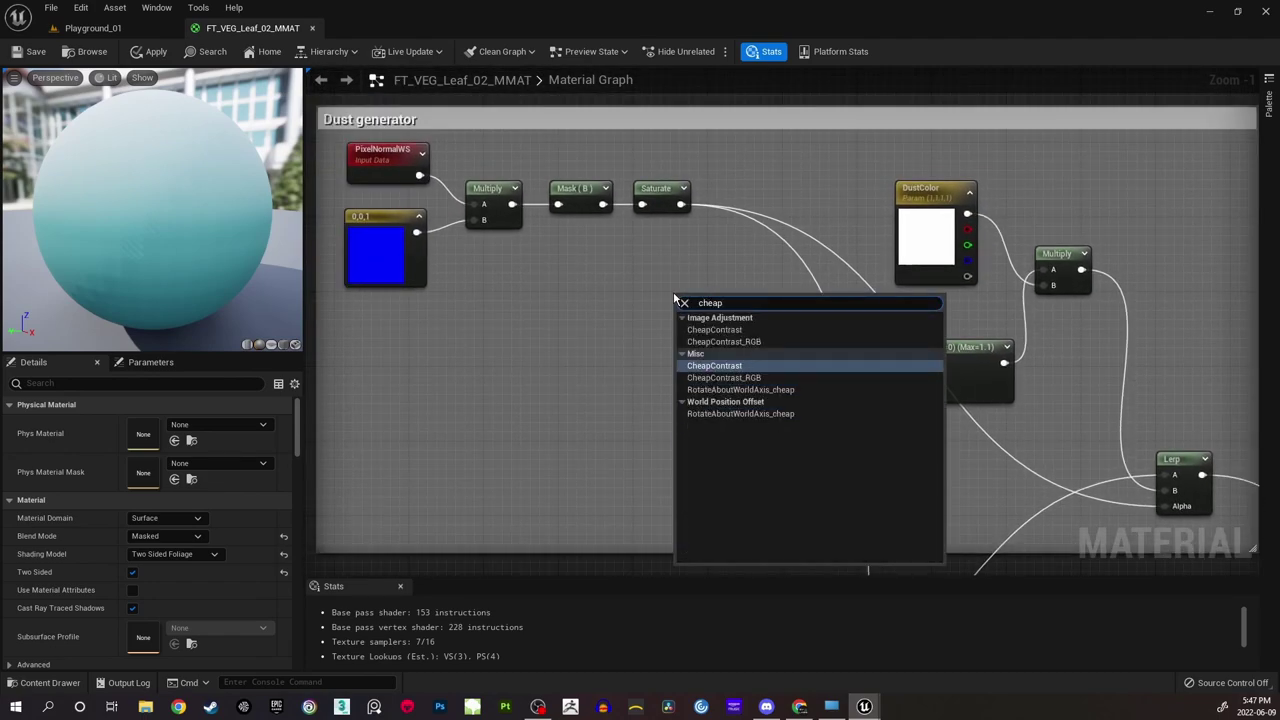
click(742, 368)
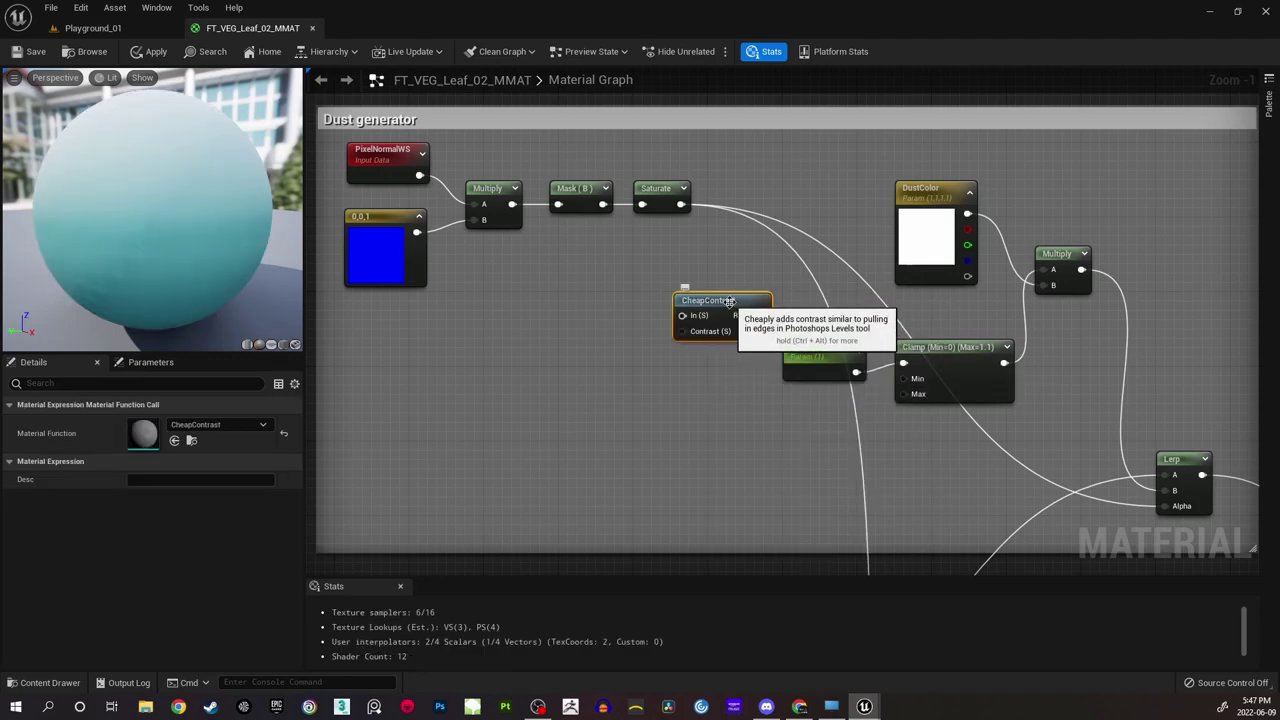
click(710, 273)
scroll(715, 270, up, 1)
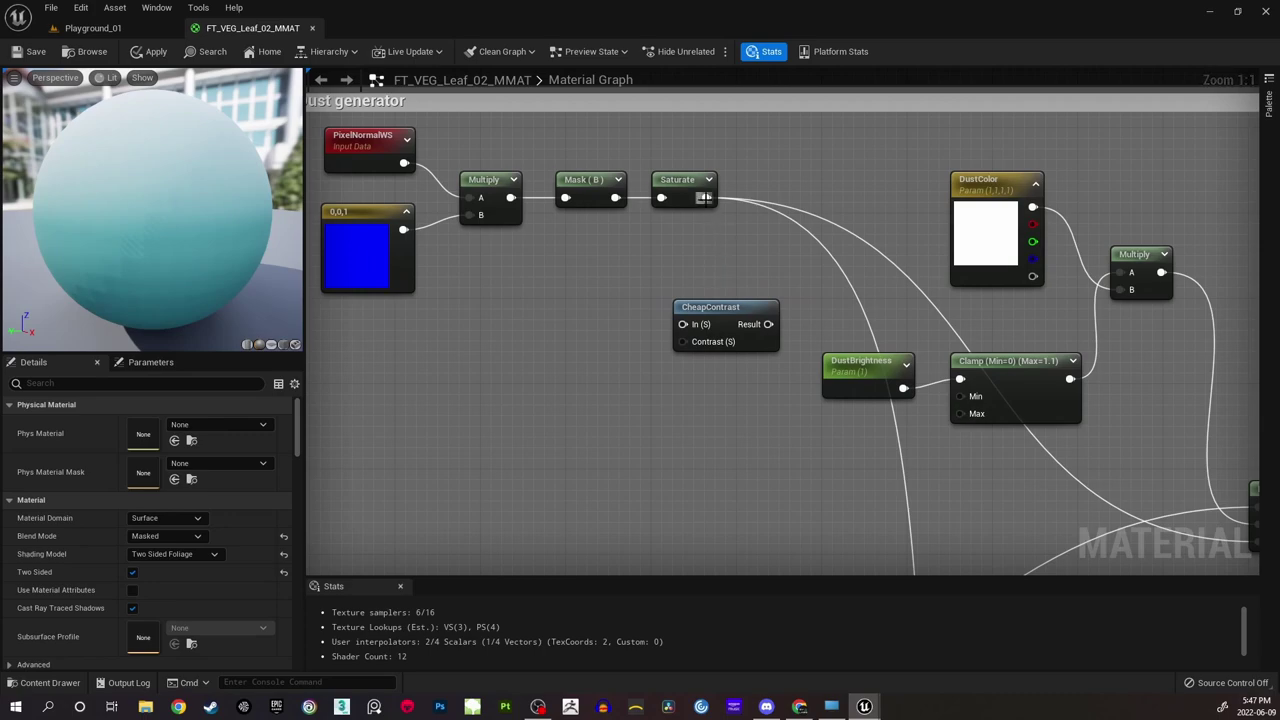
Connect Saturate's output to CheapContrast's In input and move CheapContrast closer to Saturate.
drag(706, 197, 762, 265)
right_drag(757, 238, 749, 270)
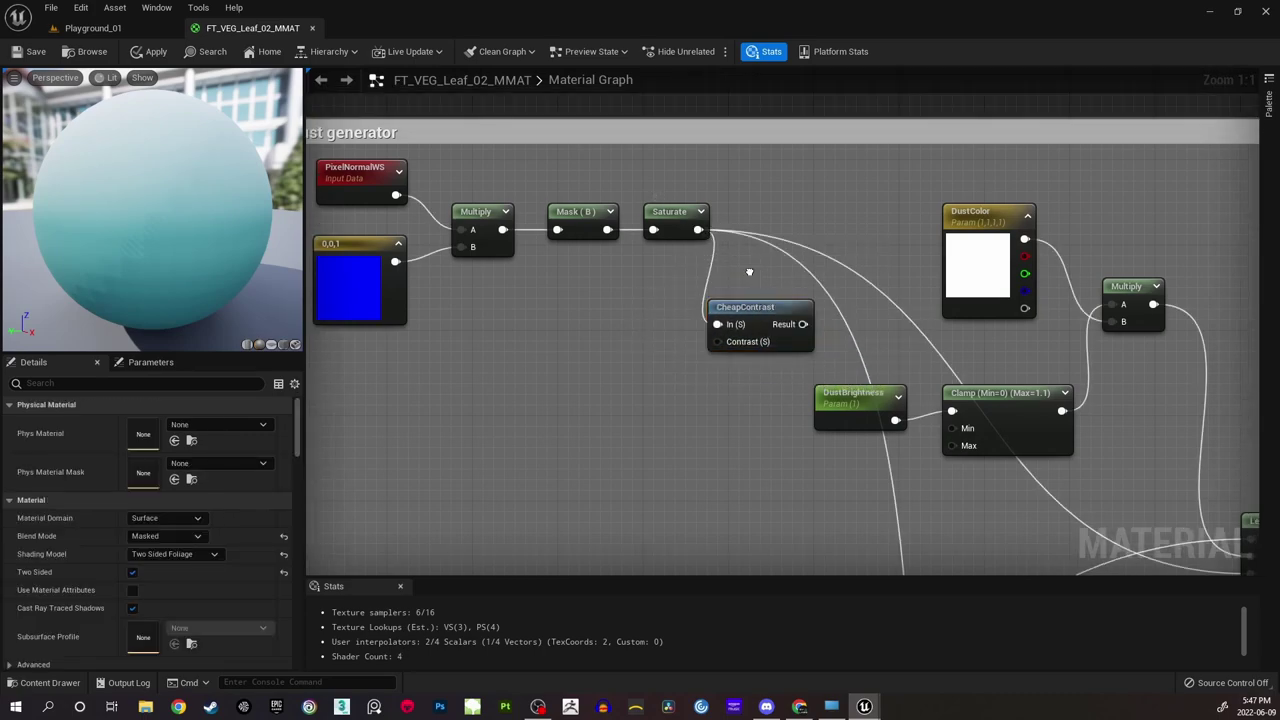
right_drag(689, 406, 719, 367)
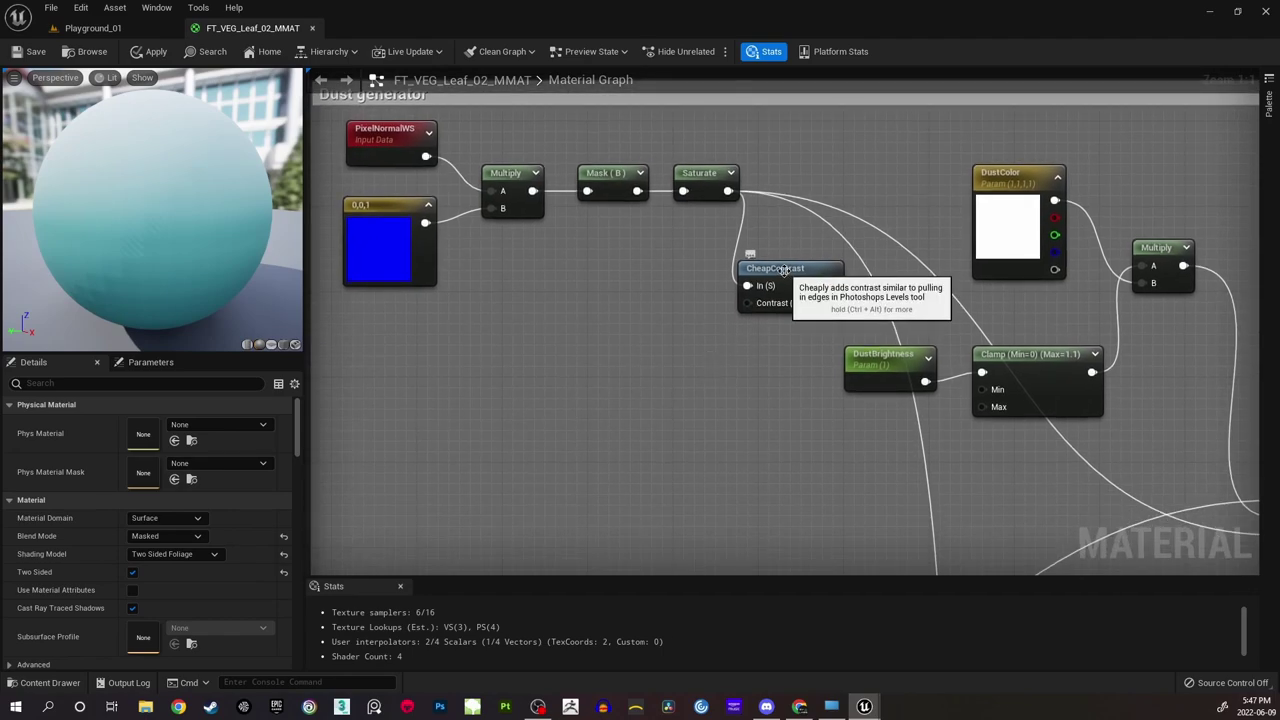
drag(779, 267, 789, 246)
click(762, 315)
right_drag(777, 309, 690, 350)
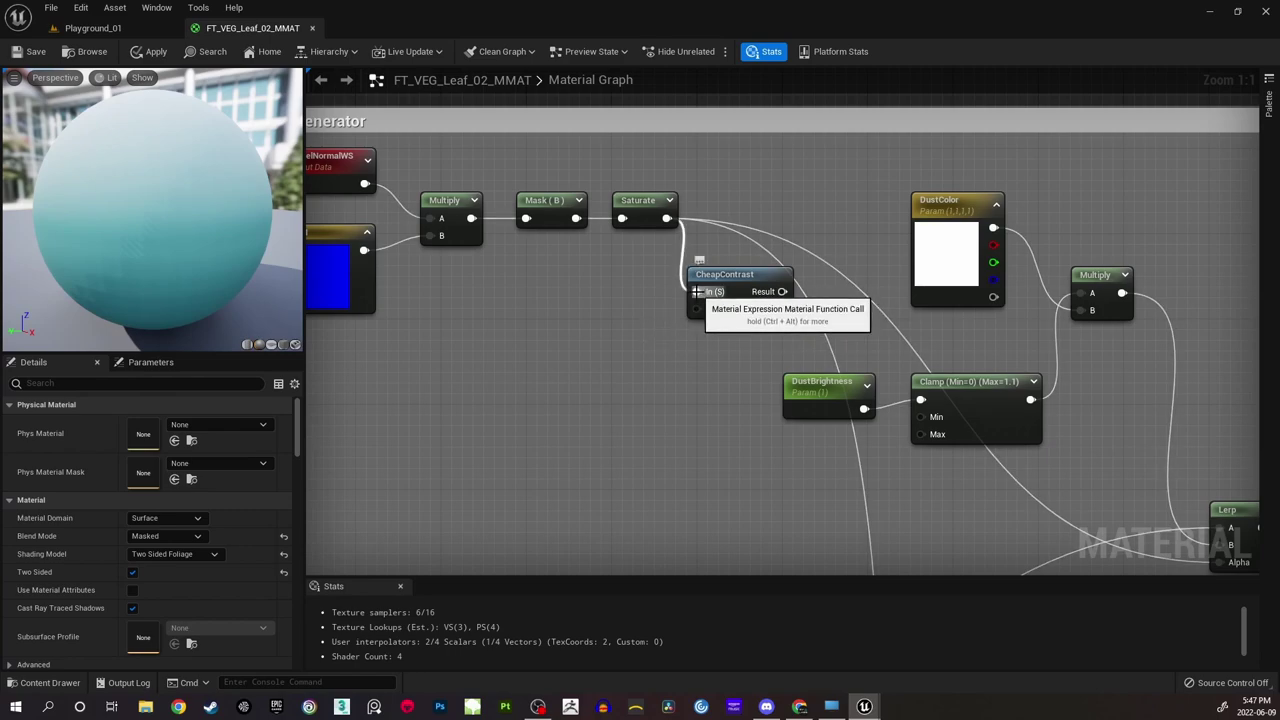
Disconnect CheapContrast's In, transfer Saturate's outgoing connections to CheapContrast's Result, and reconnect Saturate to In.
alt+click(697, 291)
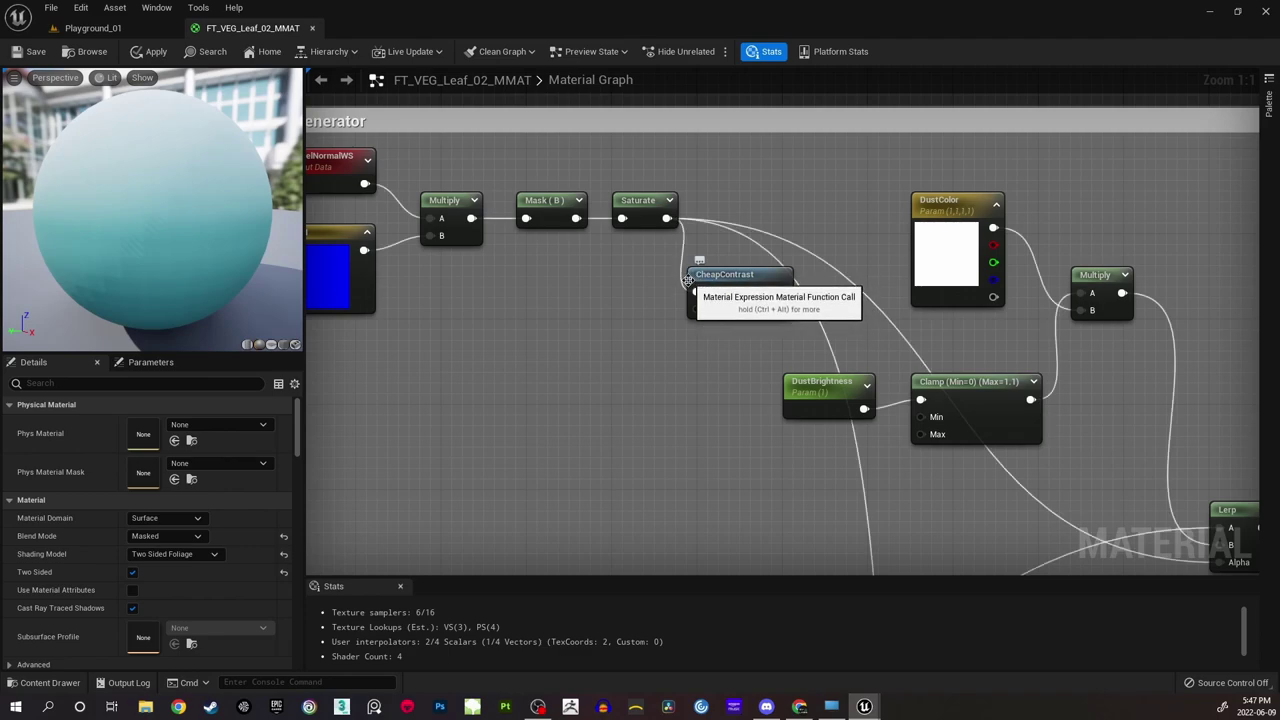
alt+click(697, 290)
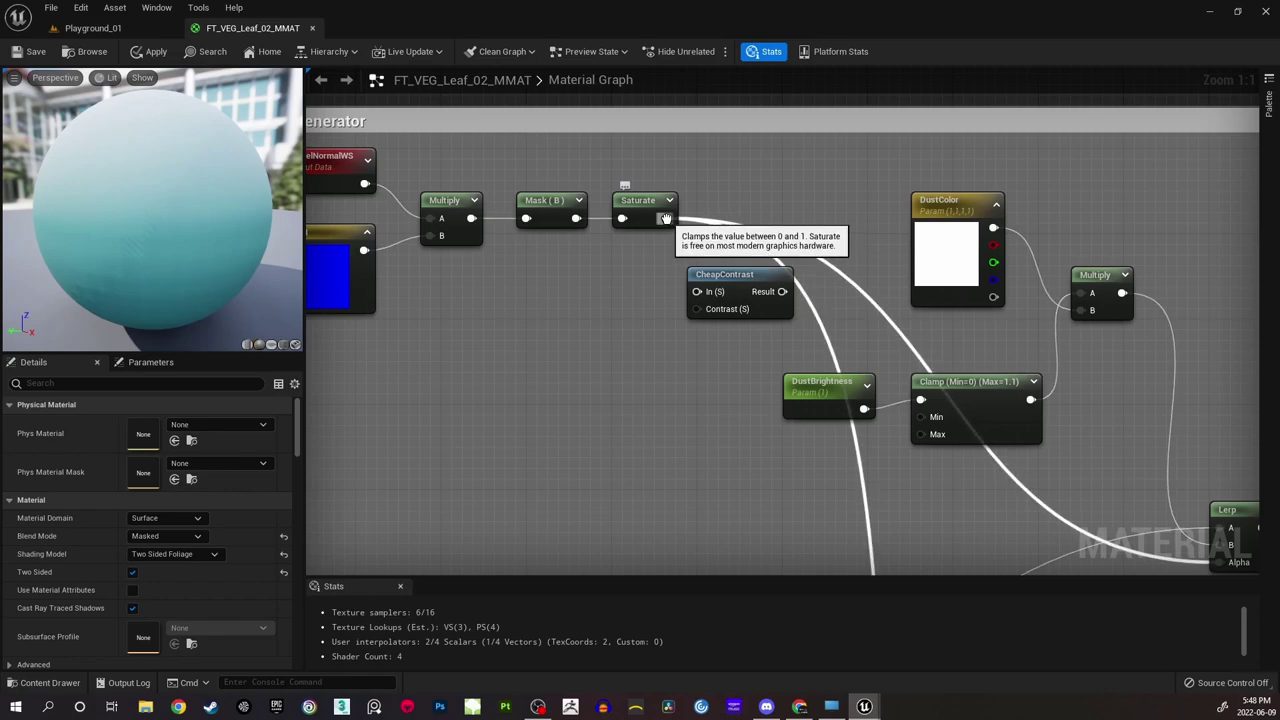
ctrl+drag(666, 219, 785, 291)
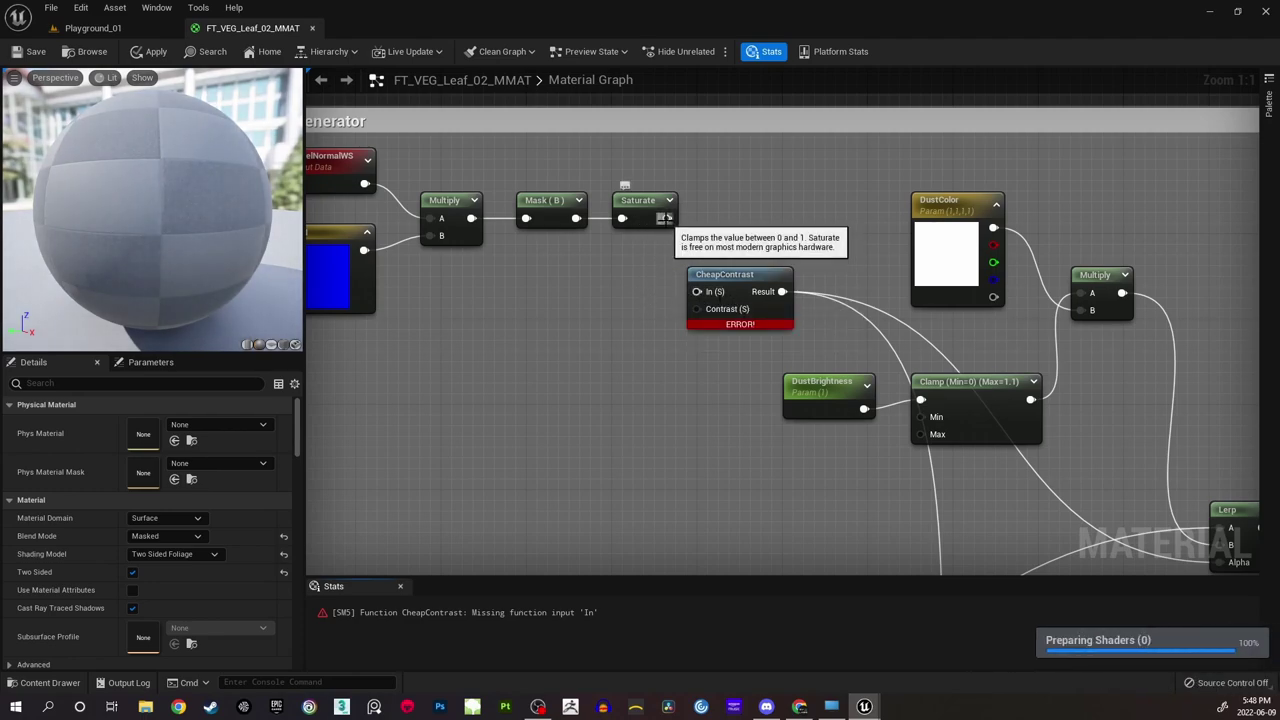
drag(664, 218, 697, 291)
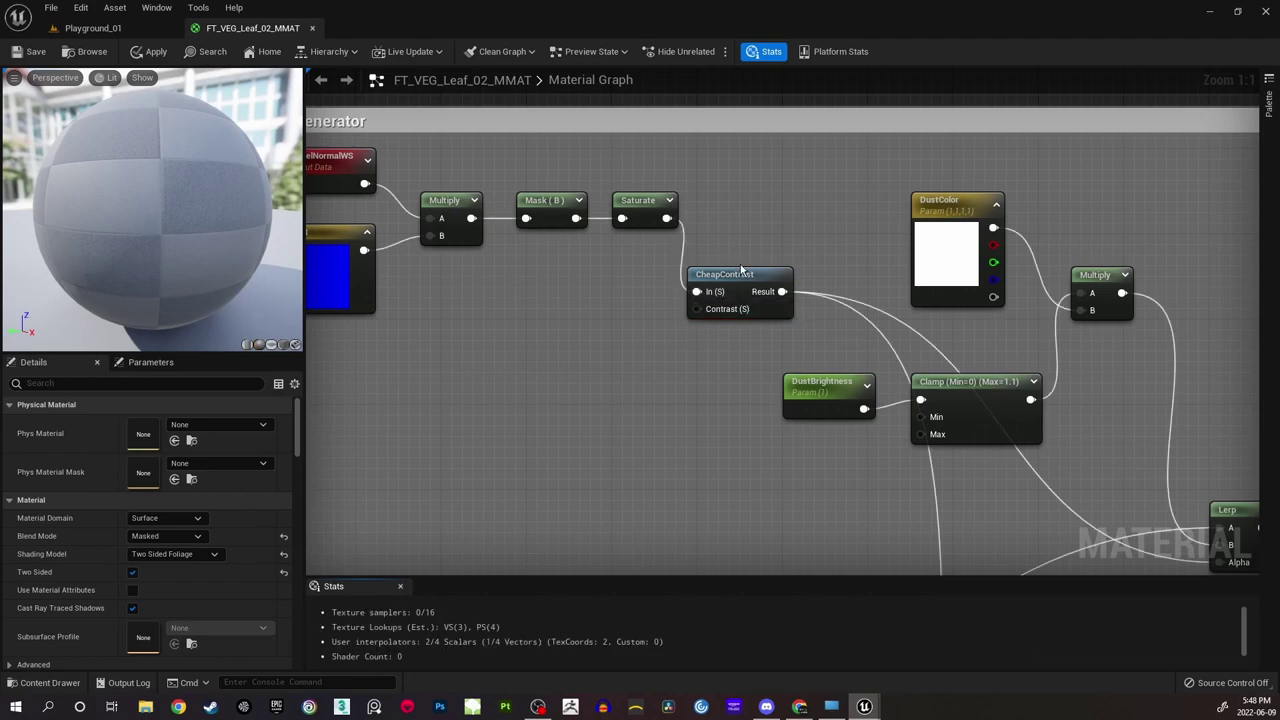
right_drag(618, 340, 640, 342)
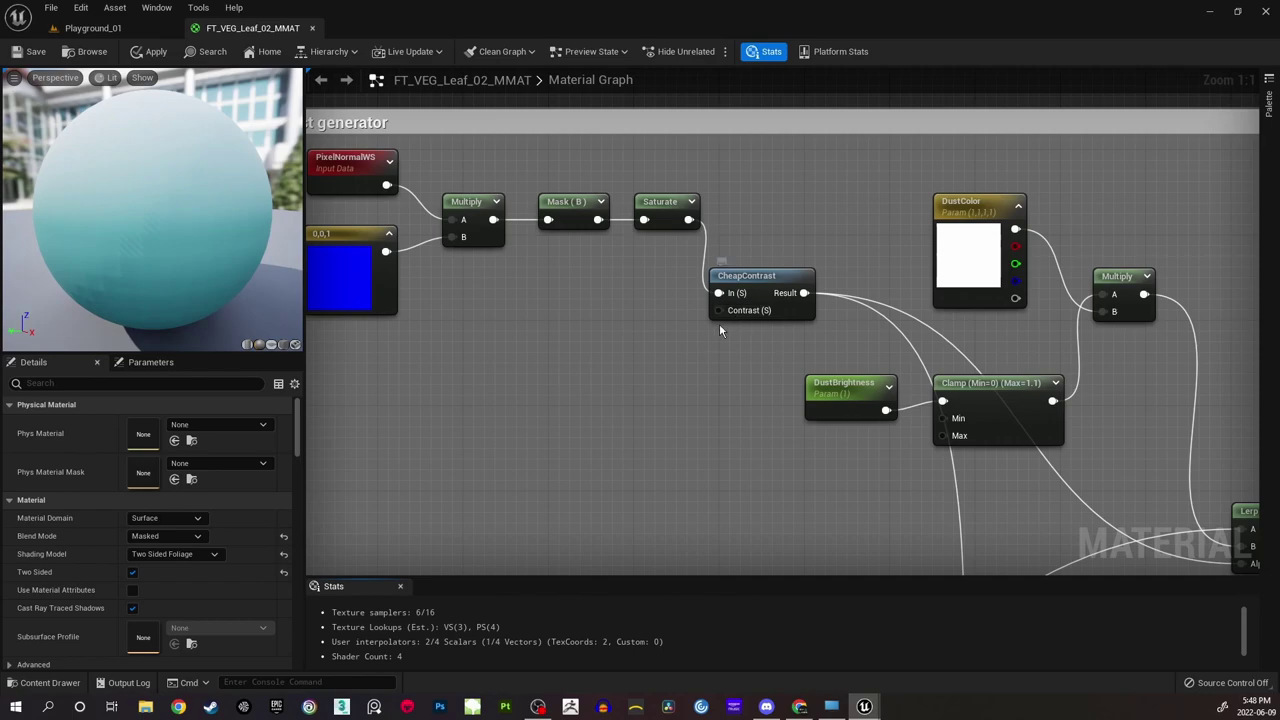
Move CheapContrast up in line with Saturate.
drag(754, 279, 764, 205)
click(724, 295)
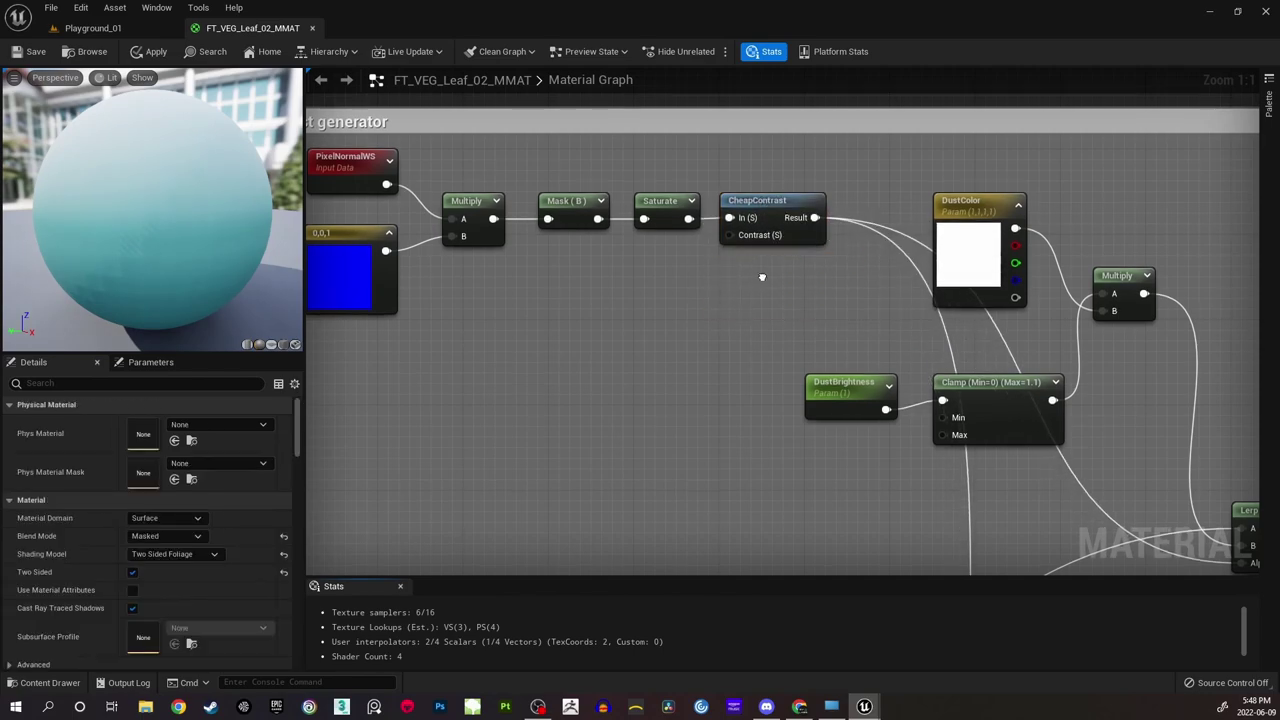
right_drag(724, 295, 682, 333)
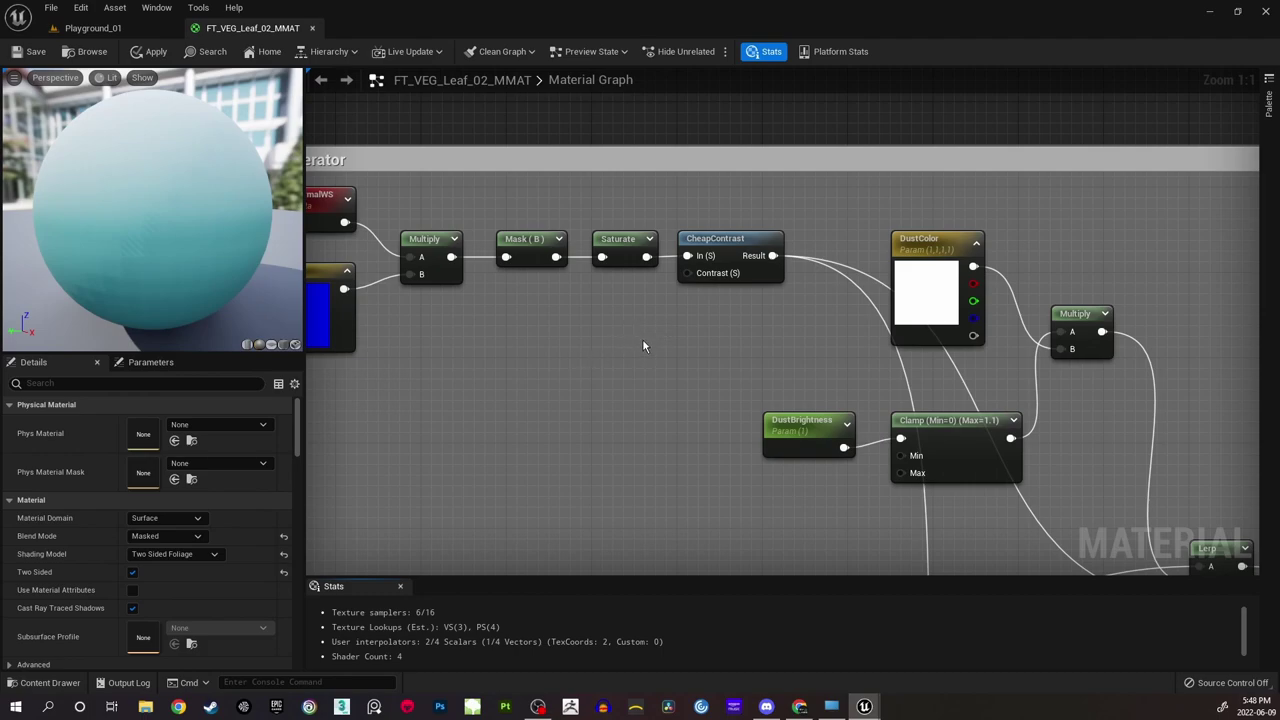
Add a constant below CheapContrast, convert it to a parameter named DustContrast, and place it closer to CheapContrast.
click(643, 345)
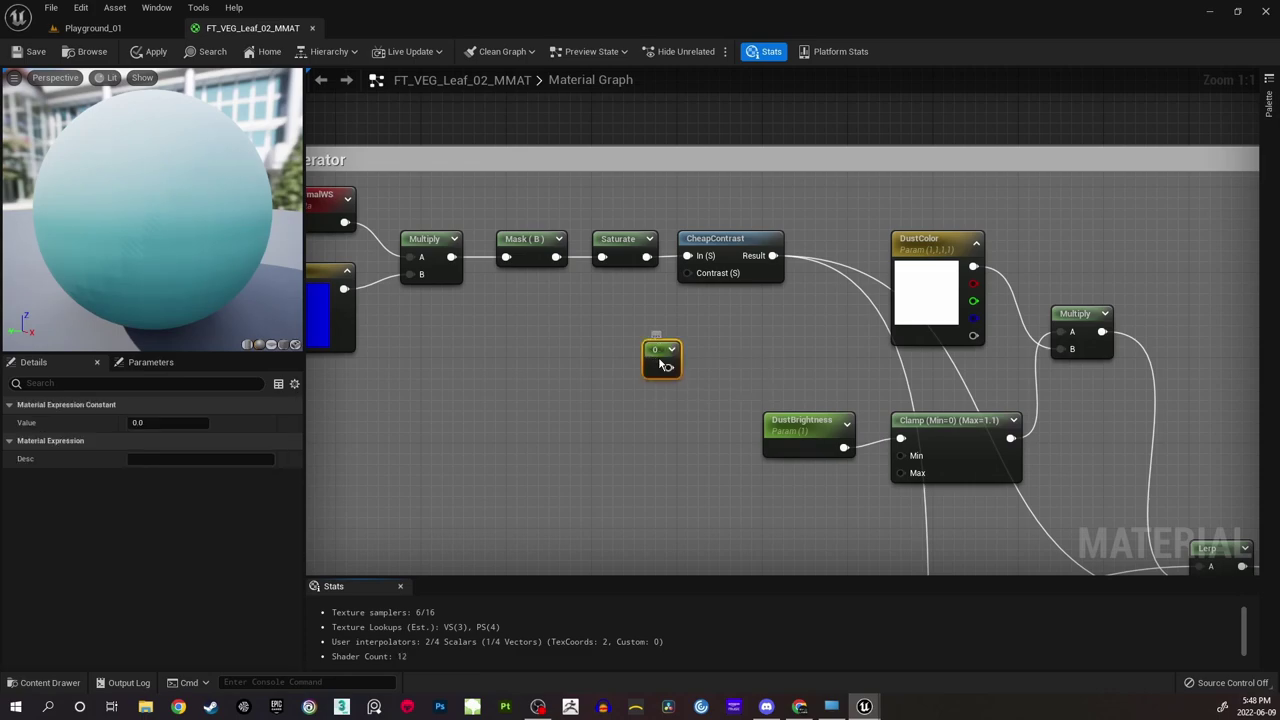
right_click(660, 360)
click(716, 385)
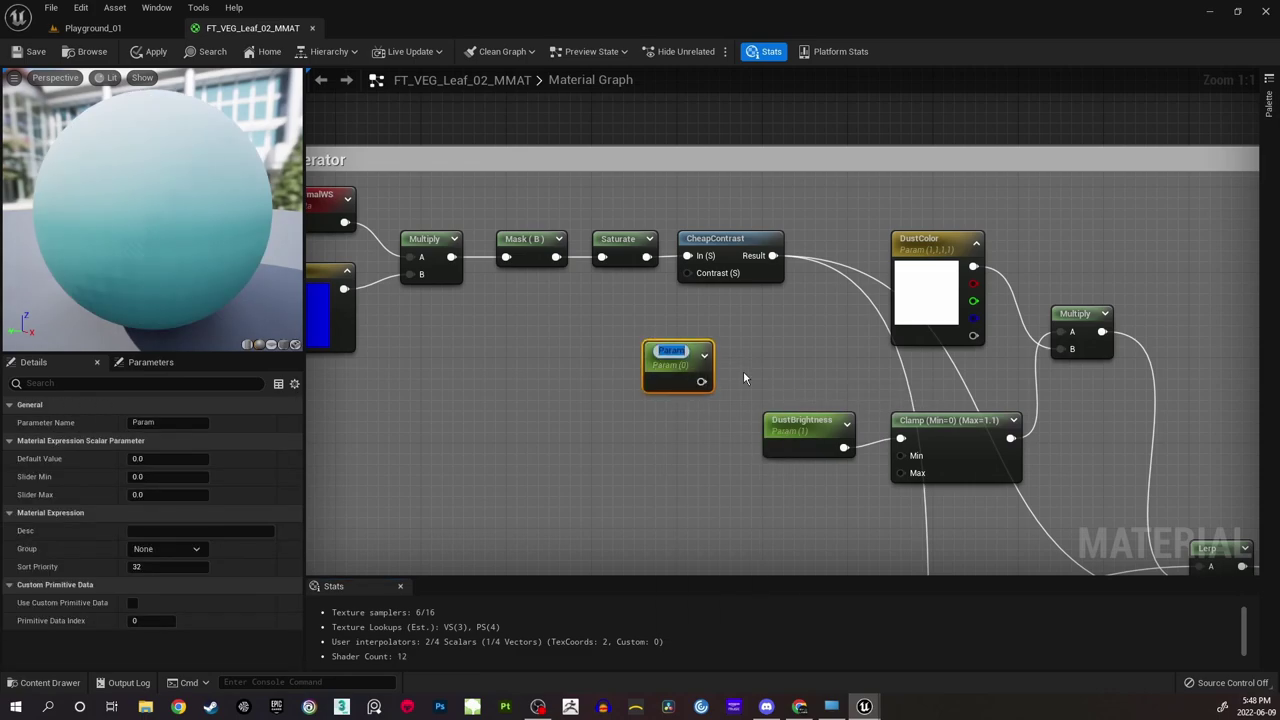
text(DustContrast)
key(Return)
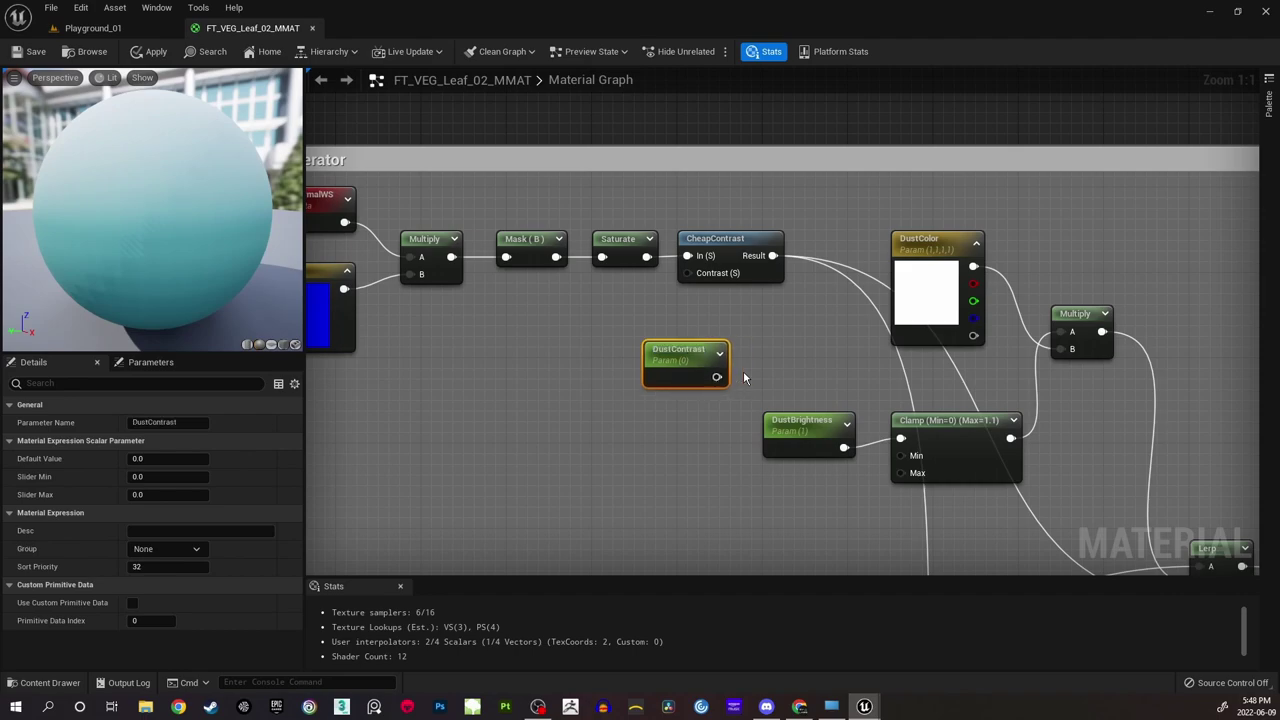
drag(690, 365, 690, 342)
double_click(686, 325)
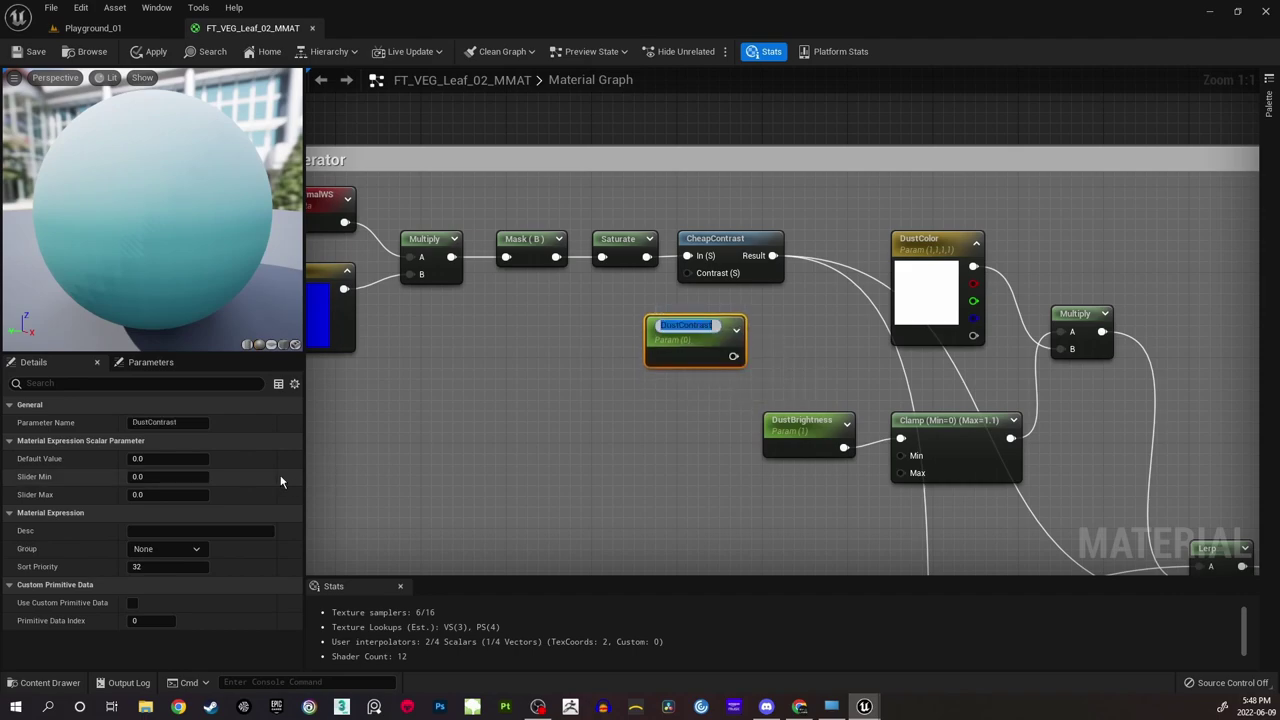
Set the DustContrast parameter's default value to 1 and assign it to the Dust group.
click(150, 459)
text(1)
key(Return)
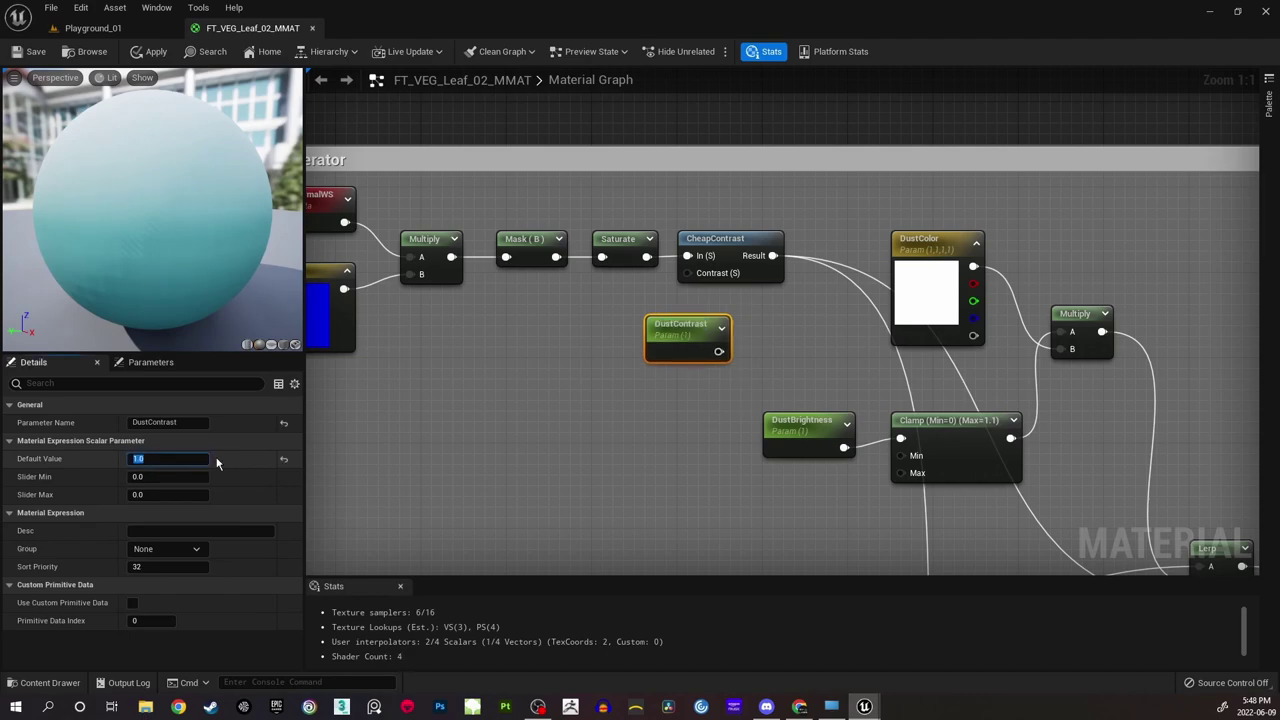
click(197, 549)
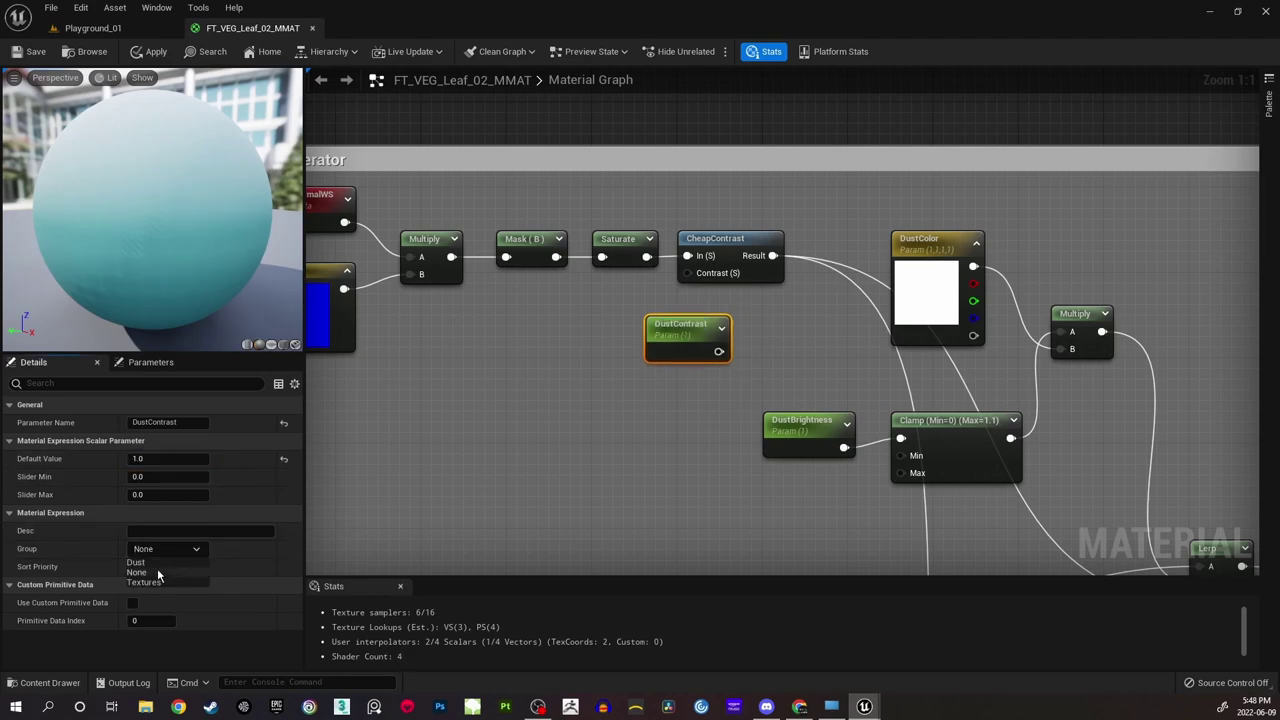
click(155, 572)
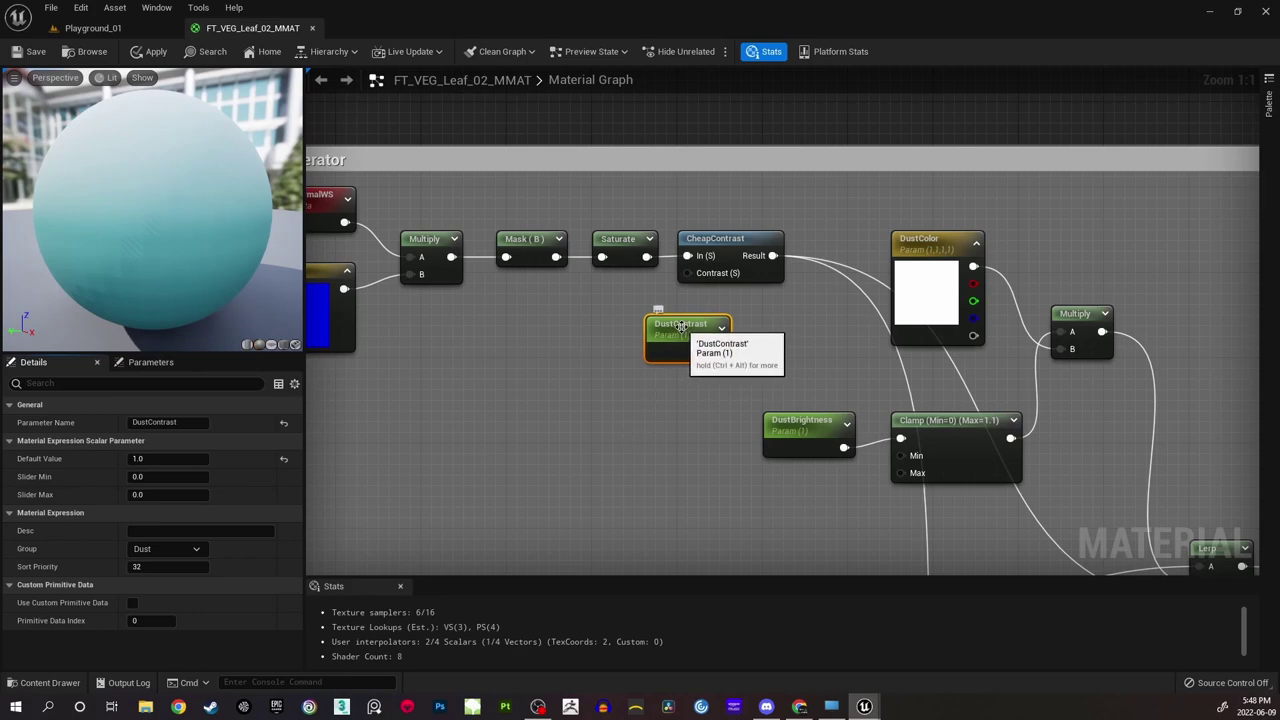
Connect DustContrast to CheapContrast's Contrast input, tuck the parameter node beneath Saturate, and save the material.
drag(662, 358, 687, 273)
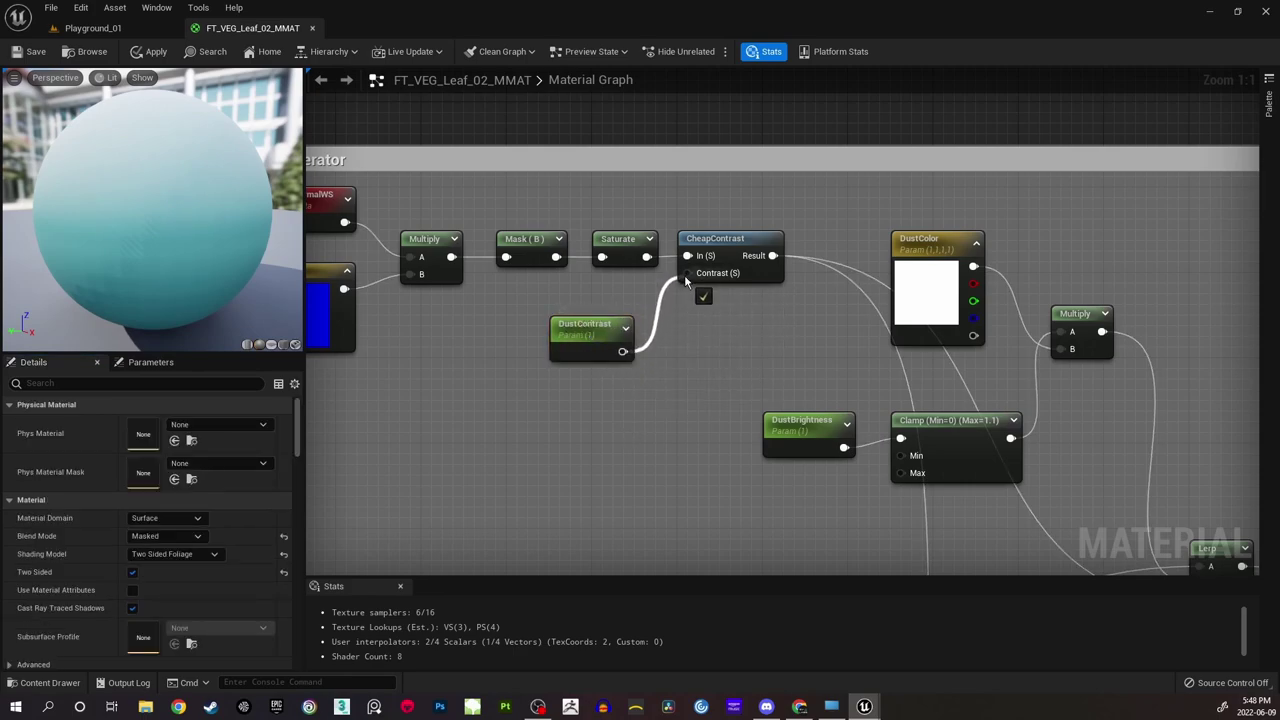
drag(608, 332, 630, 311)
click(701, 322)
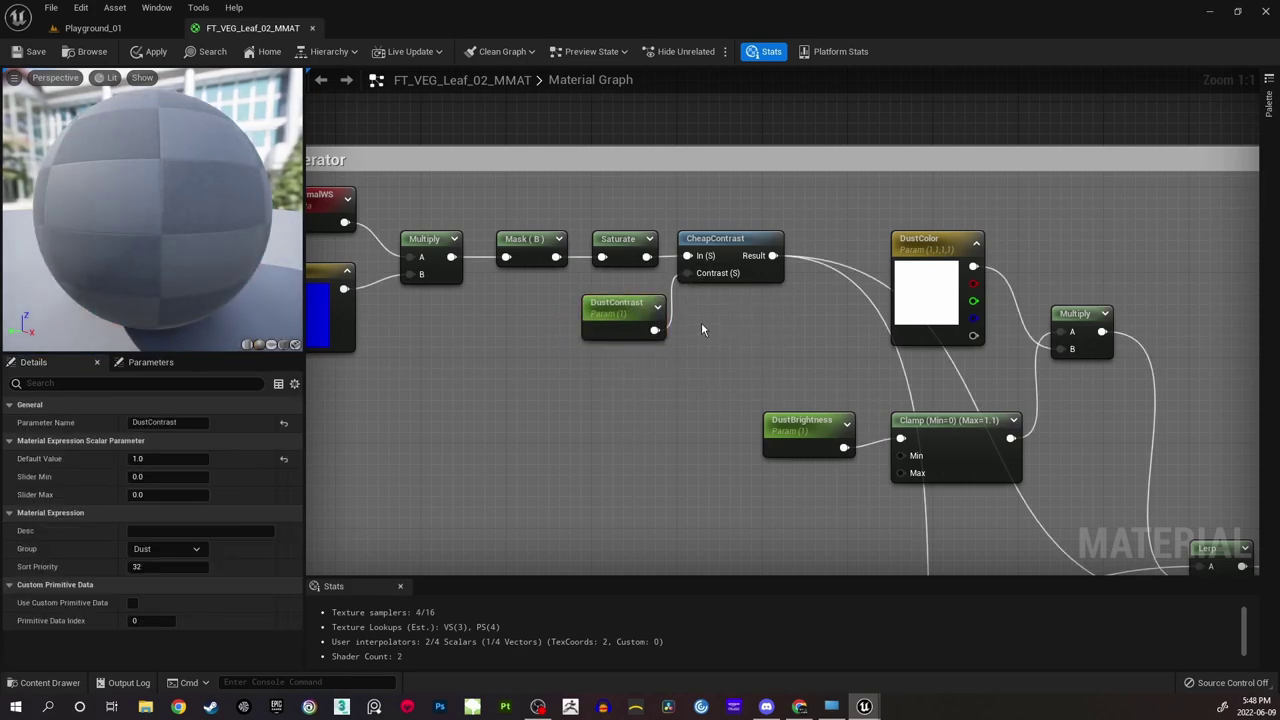
right_drag(735, 307, 689, 351)
click(32, 52)
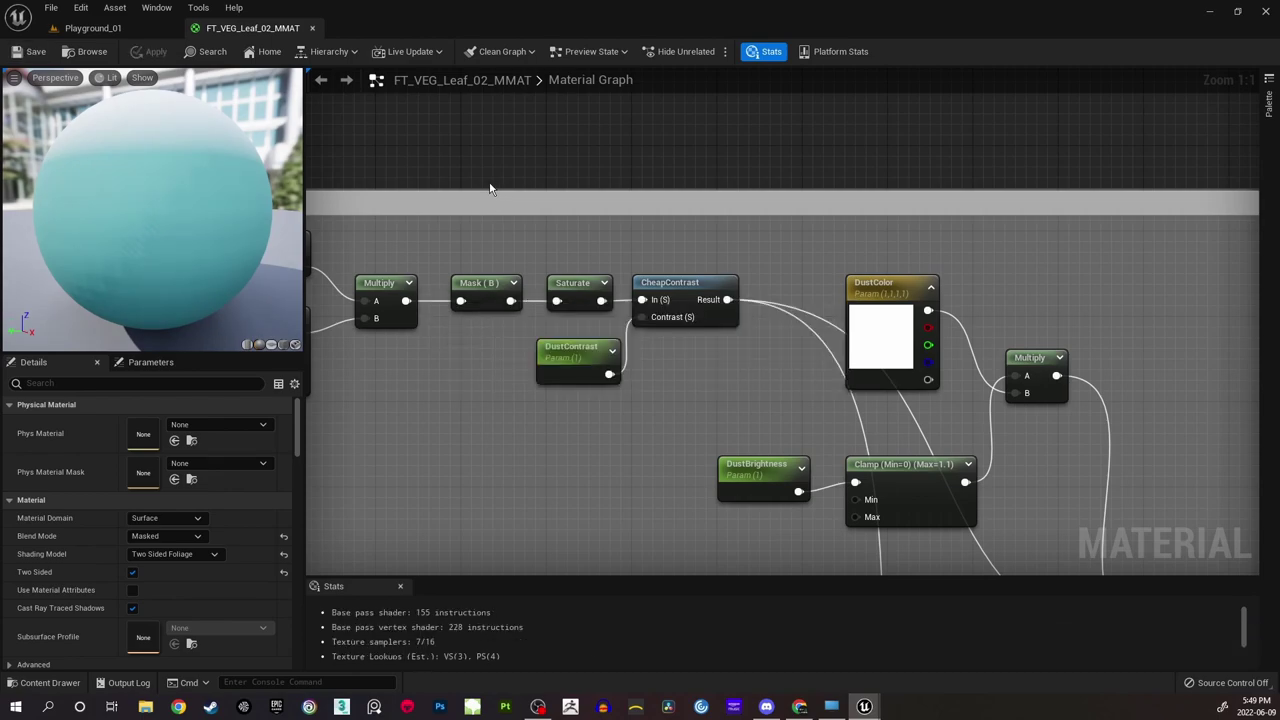
Examine the dust on the wall plants' leaves in the Playground_01 level from several distances and angles.
click(100, 28)
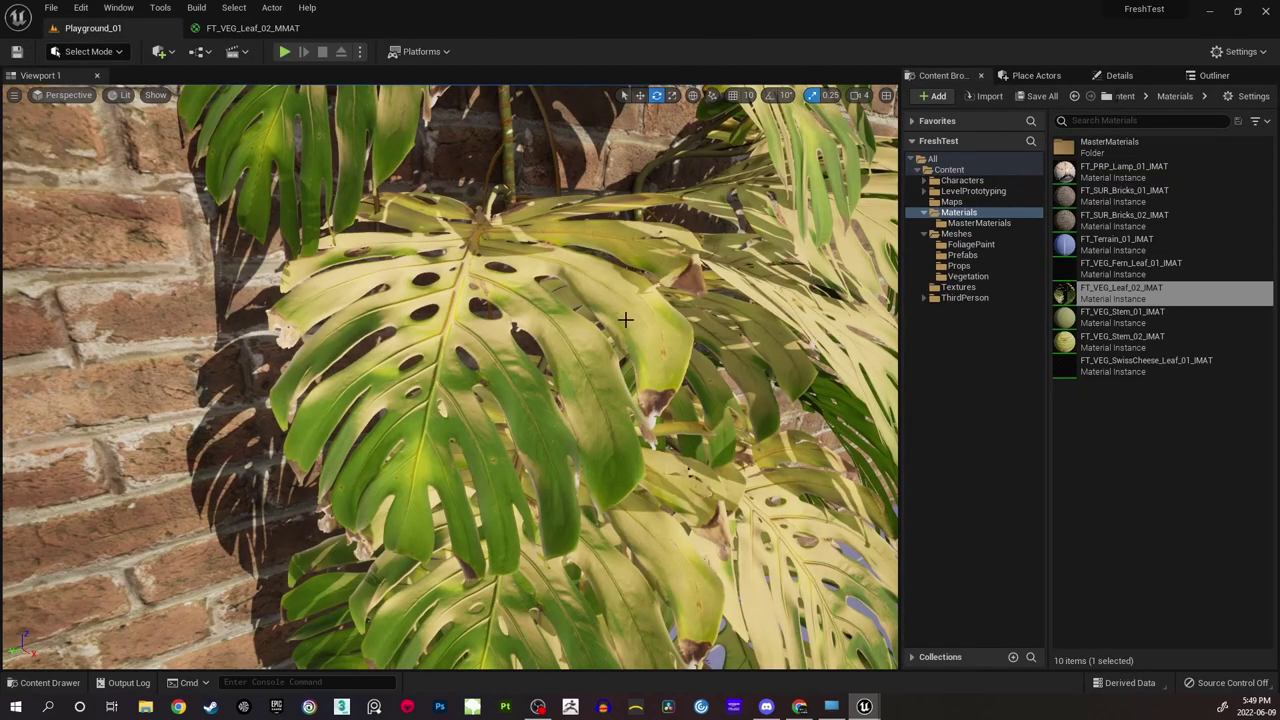
key(s)
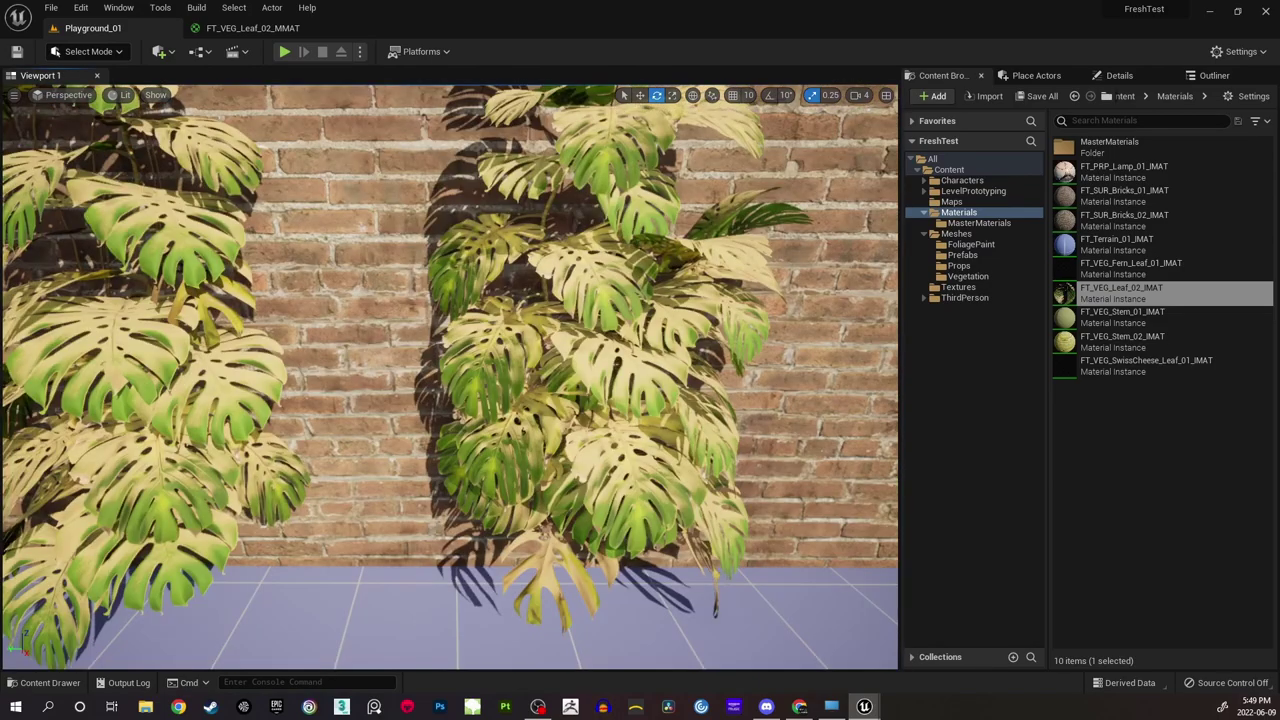
key(w)
key(s)
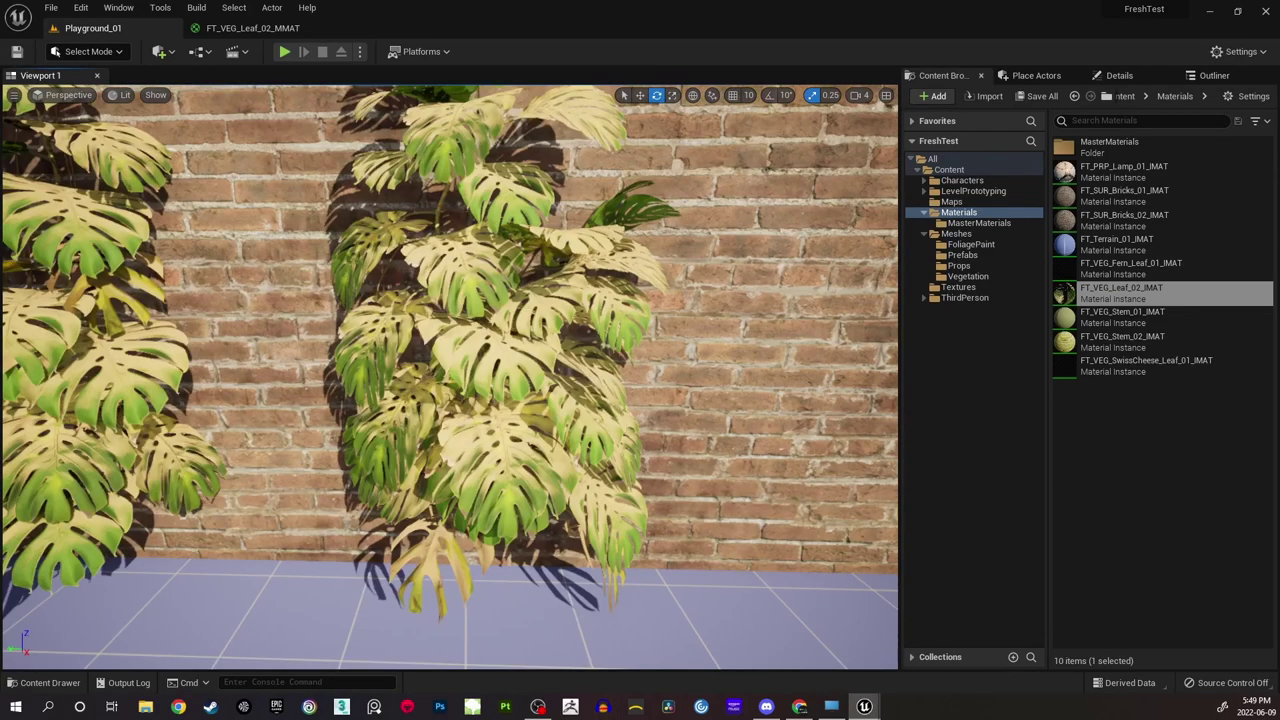
right_drag(450, 377, 430, 260)
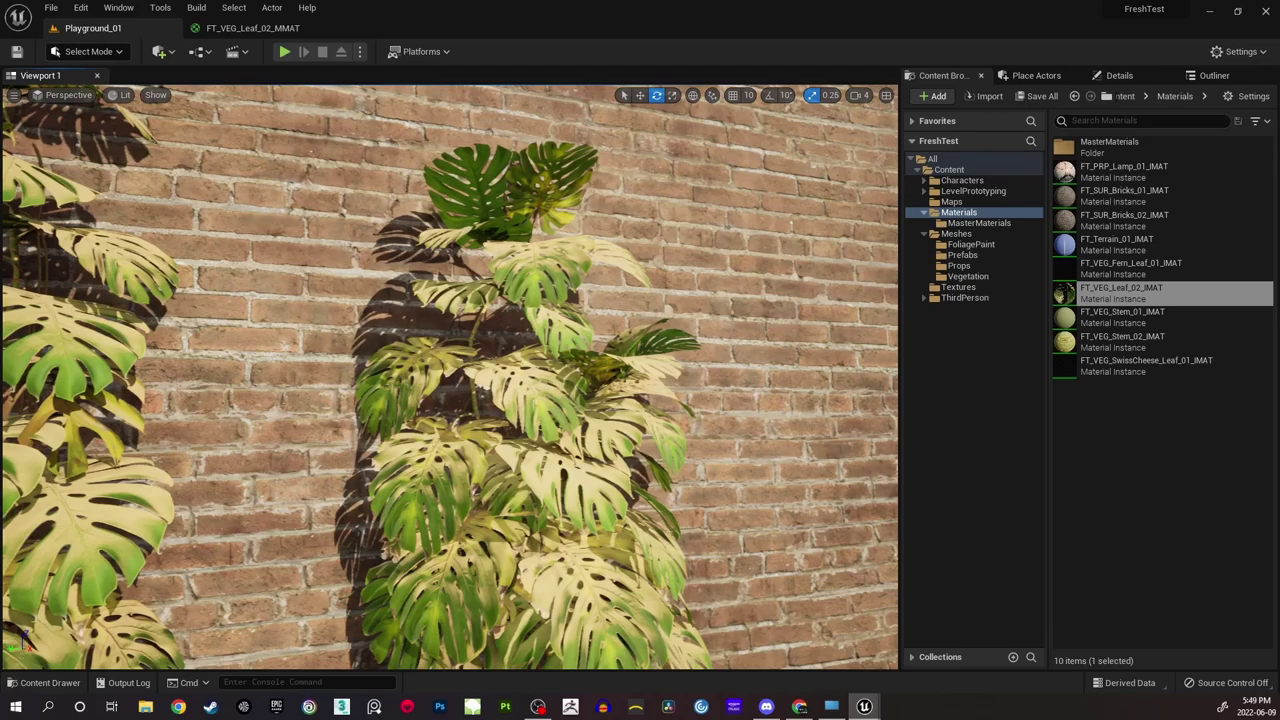
right_drag(450, 380, 450, 380)
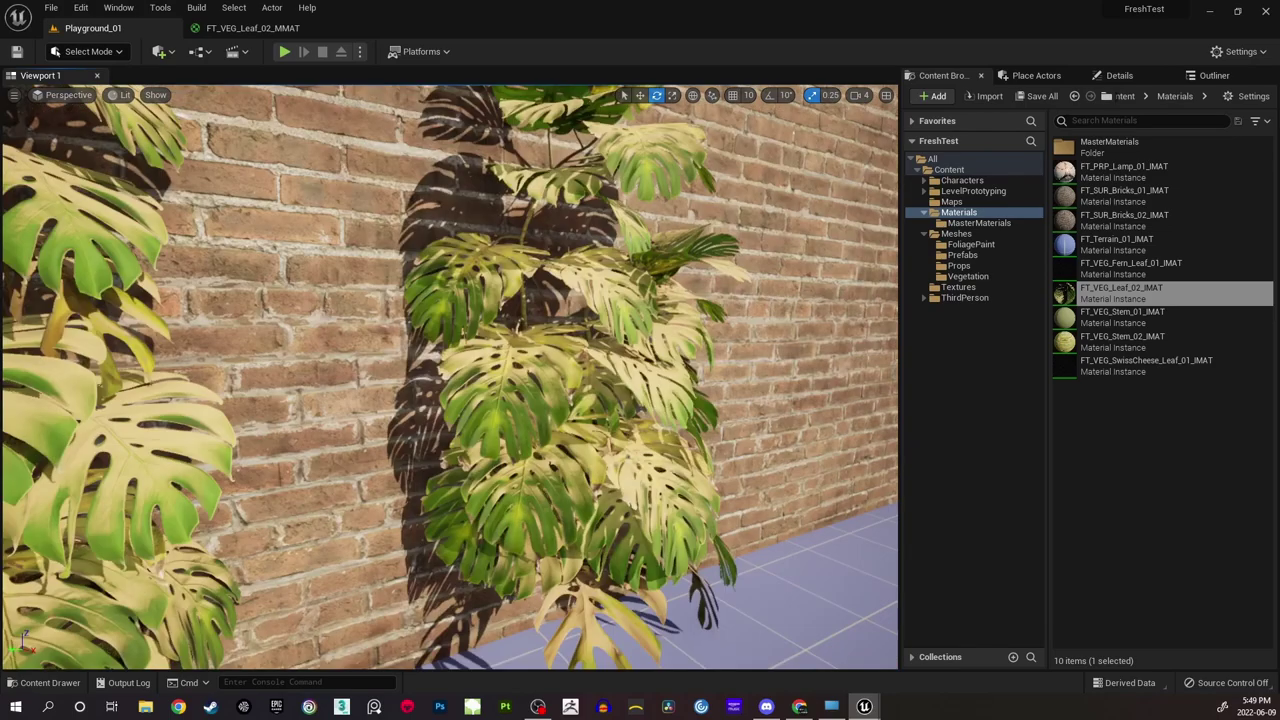
right_drag(450, 380, 435, 395)
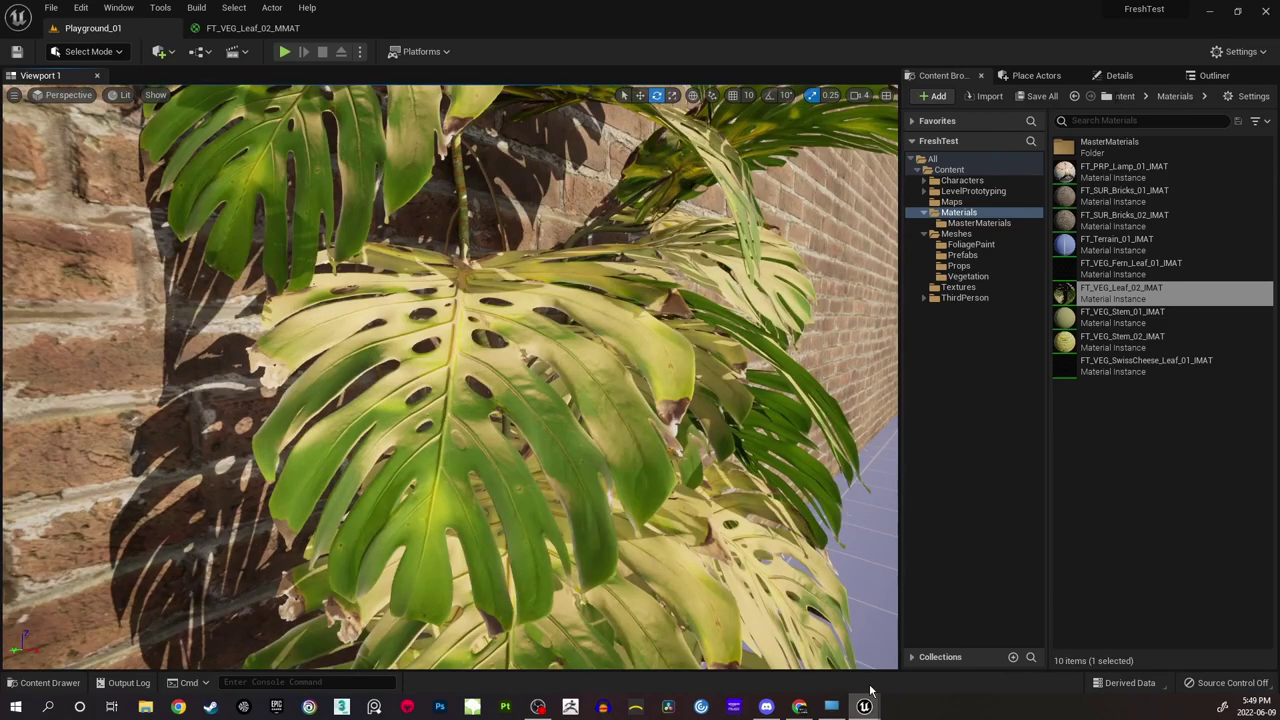
Bring up the FT_VEG_Leaf_02_IMAT instance, enable its DustContrast override, and set it to 2.
click(868, 706)
click(933, 663)
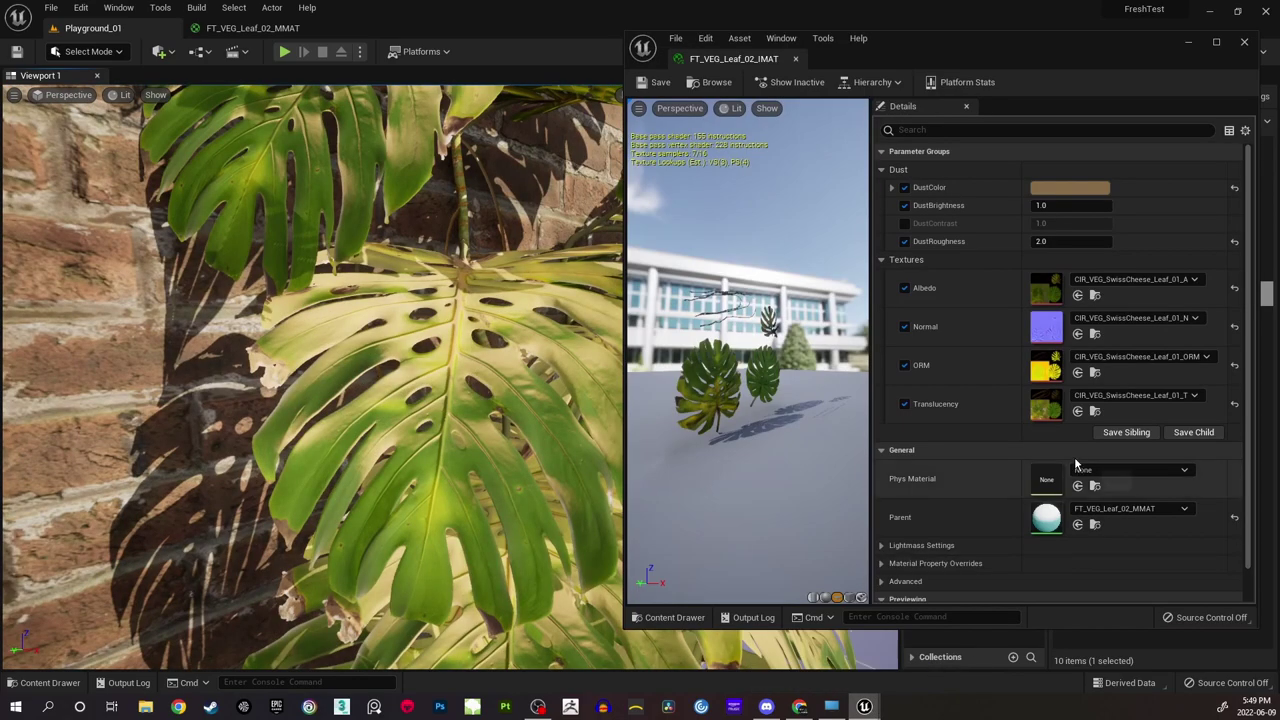
click(905, 224)
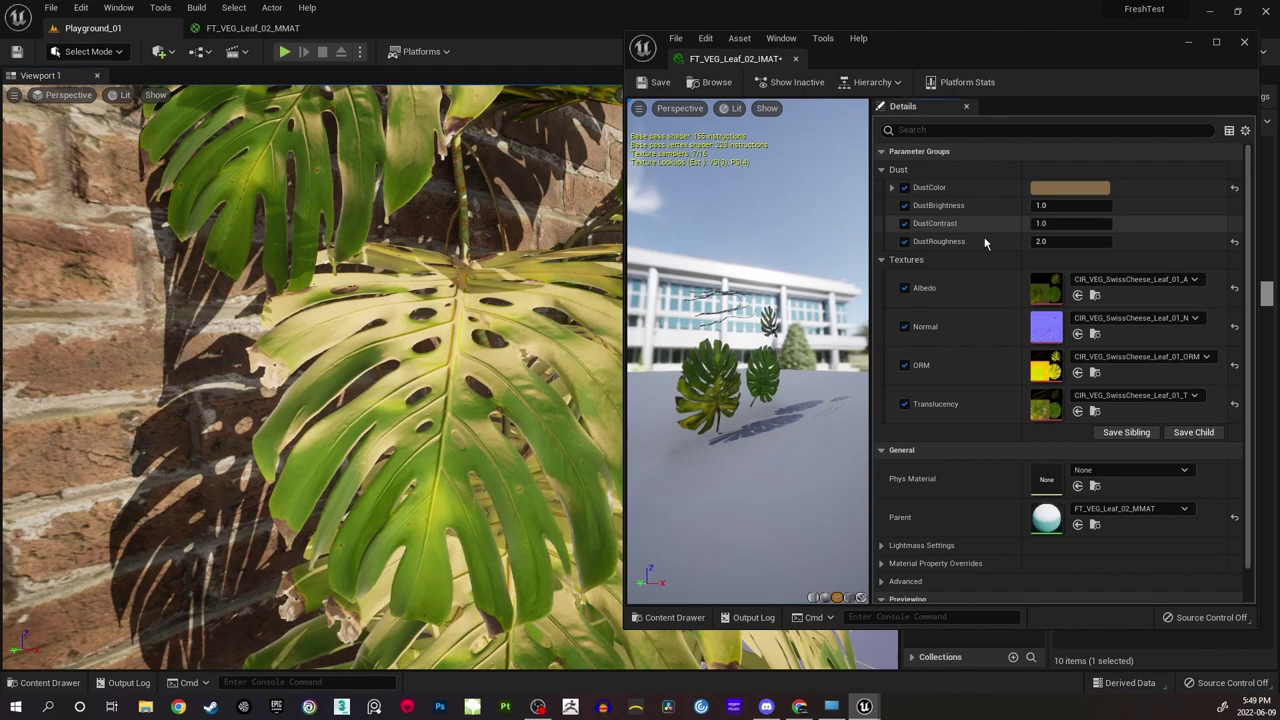
click(1090, 225)
text(2)
key(Return)
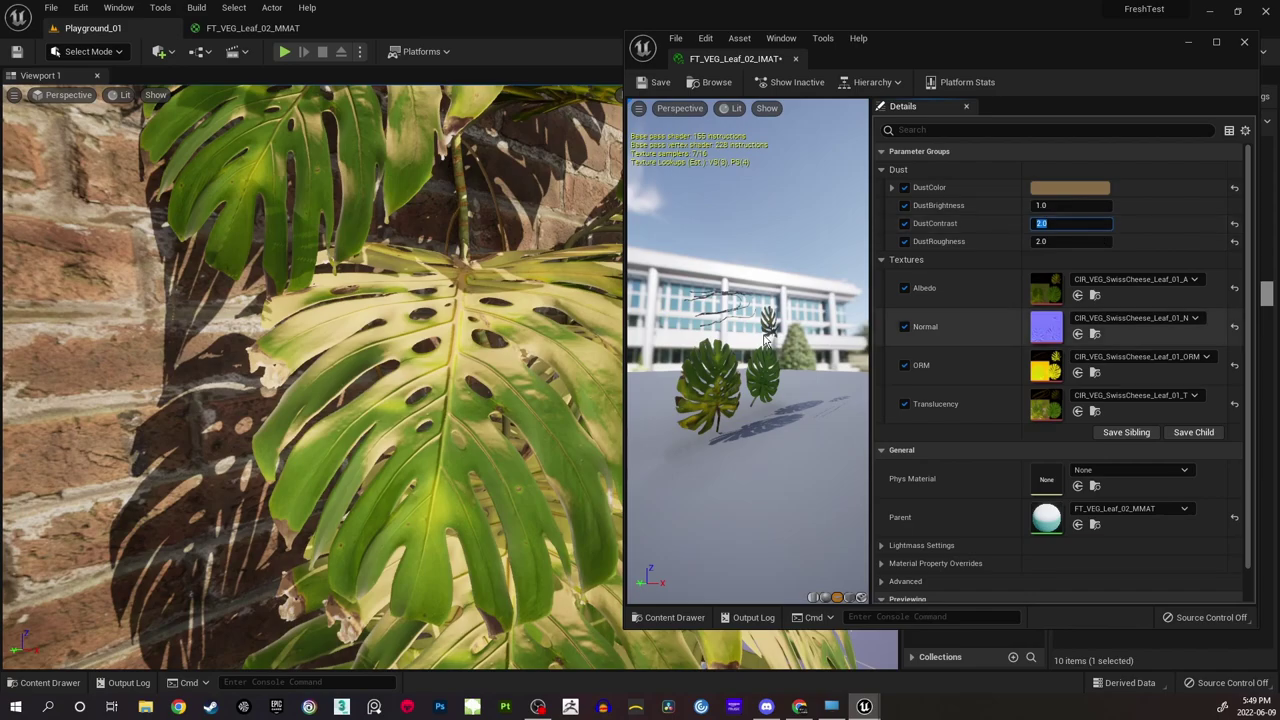
Inspect the leaves up close and try a DustContrast of 5 on the leaf material instance.
key(s)
right_drag(534, 331, 564, 336)
key(w)
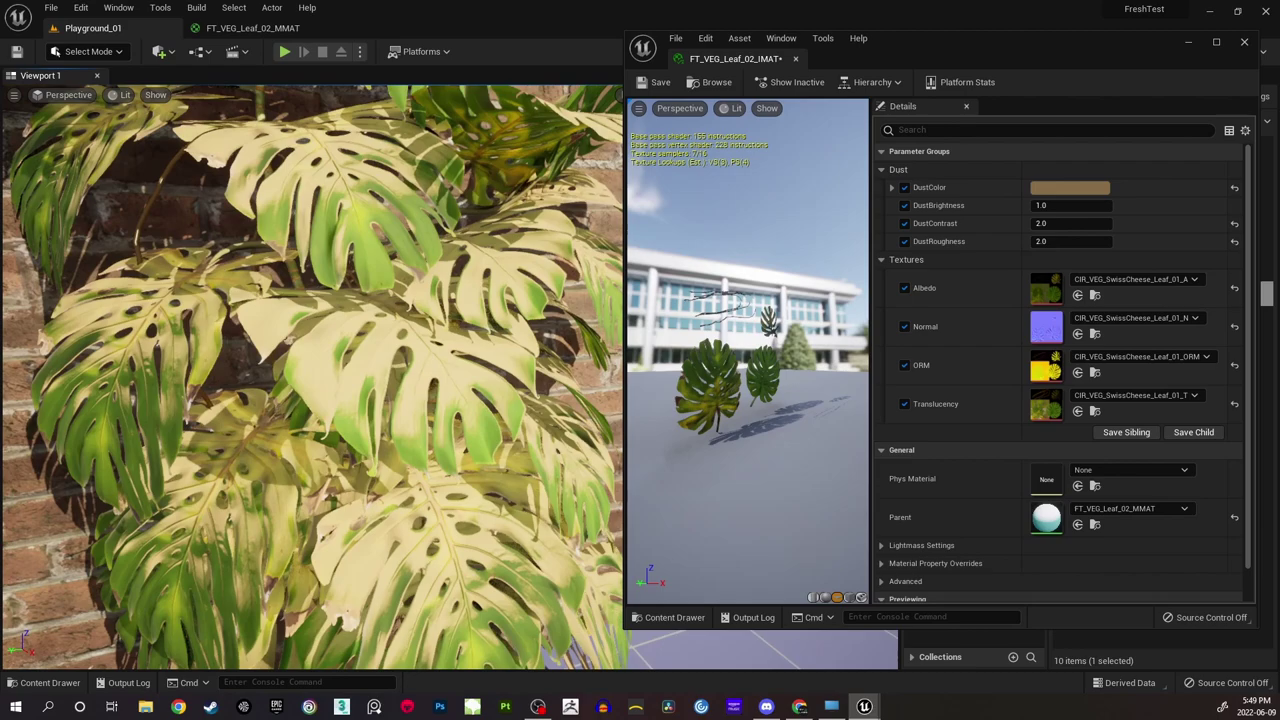
right_drag(429, 387, 429, 387)
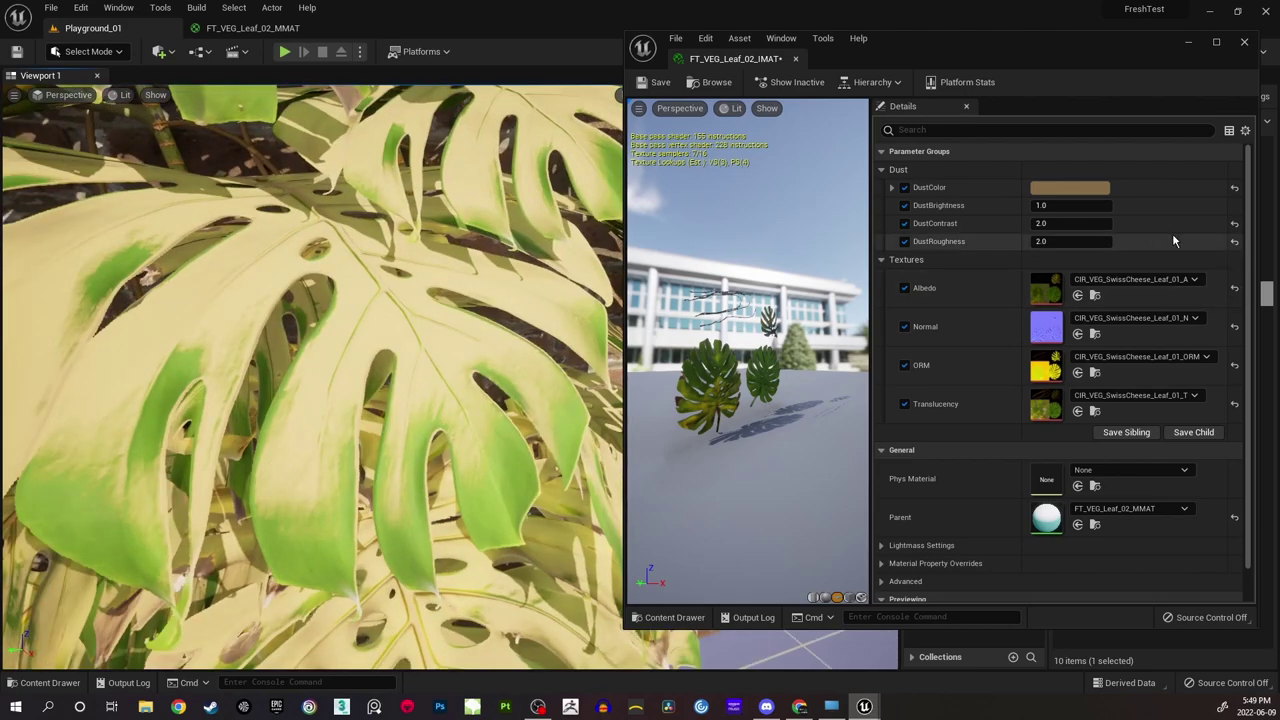
click(1095, 224)
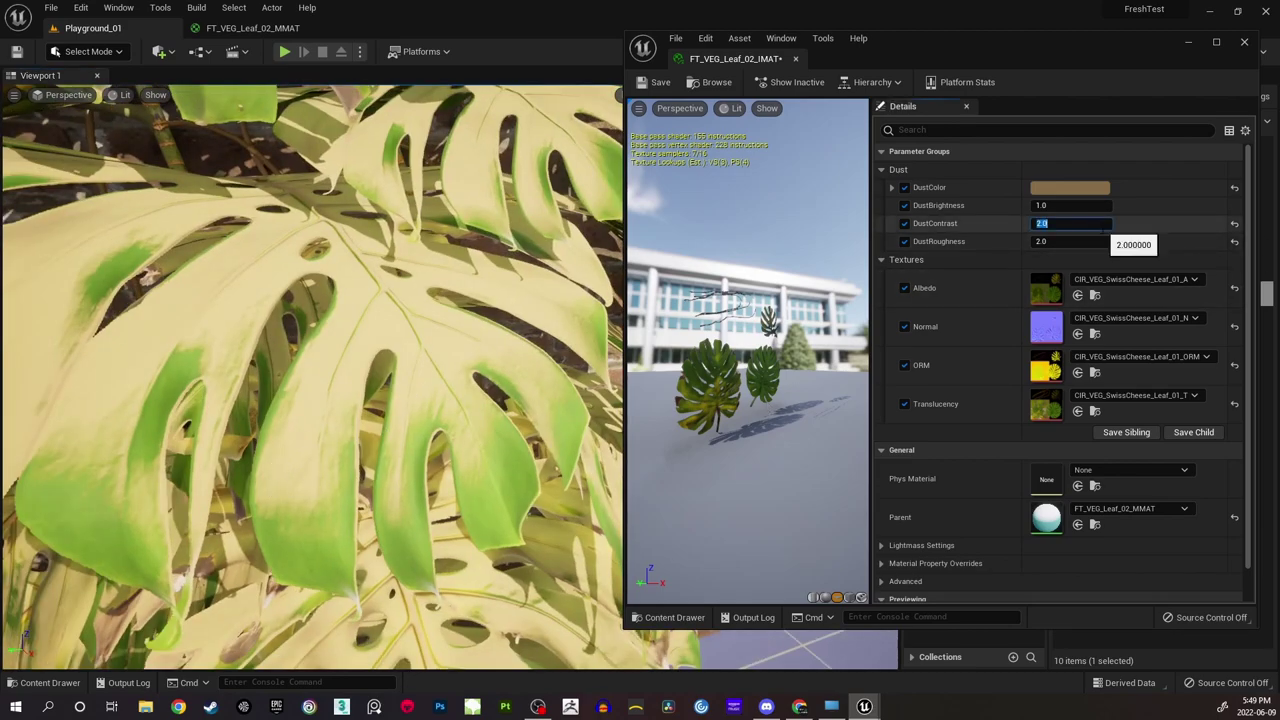
text(5)
key(Return)
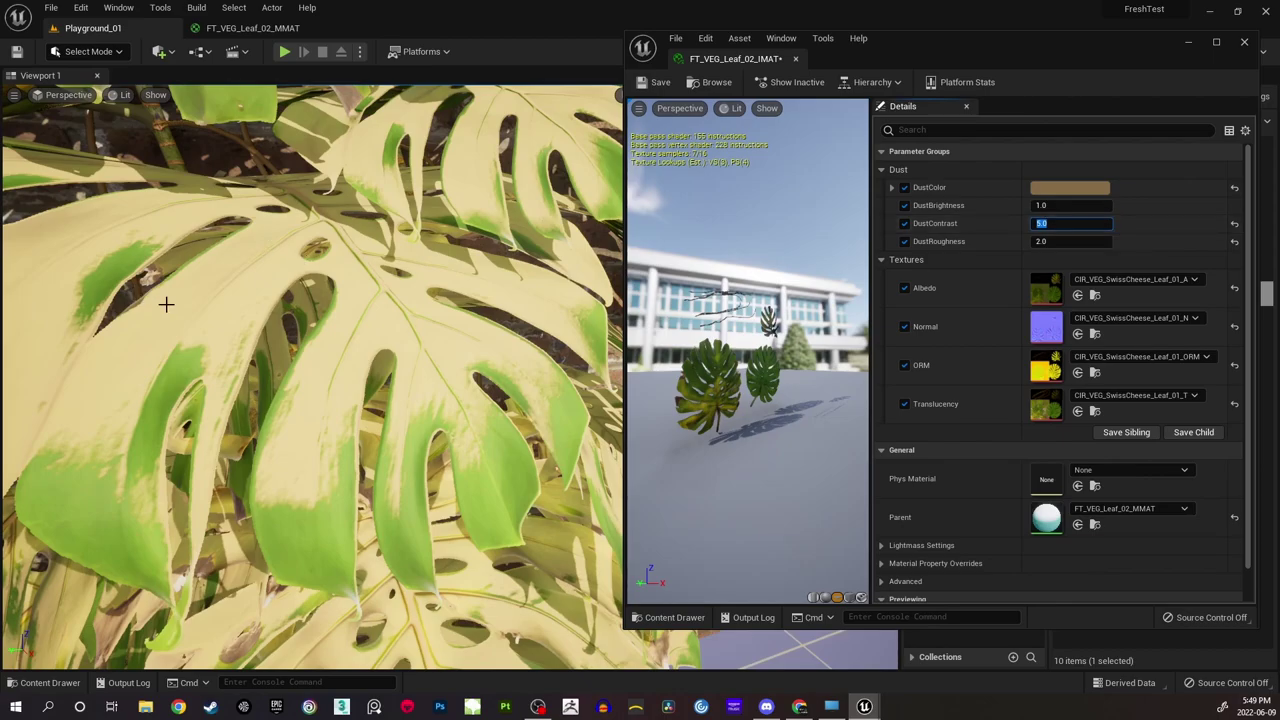
mouse_move(166, 304)
right_down()
mouse_move(166, 325)
mouse_move(220, 315)
mouse_move(212, 240)
mouse_move(163, 300)
right_up()
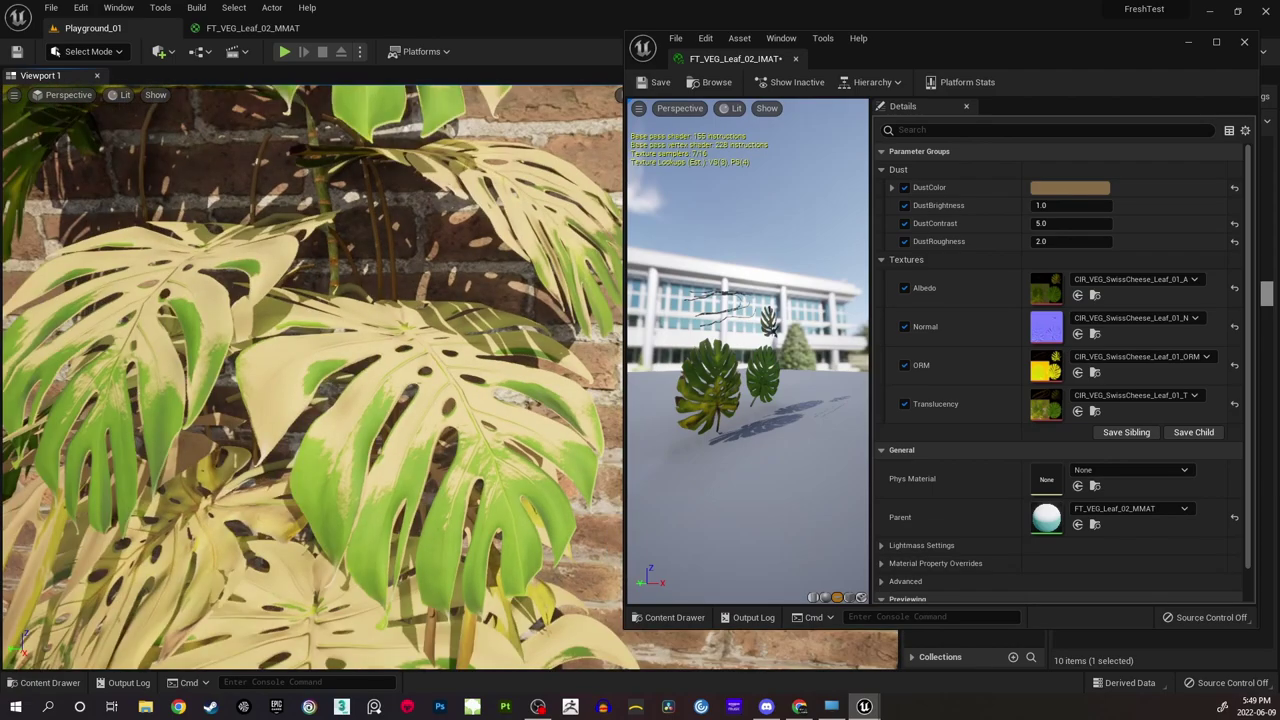
Compare DustContrast values of 2, 1.5 and 1 on the leaf instance, and settle on 2.
click(1090, 224)
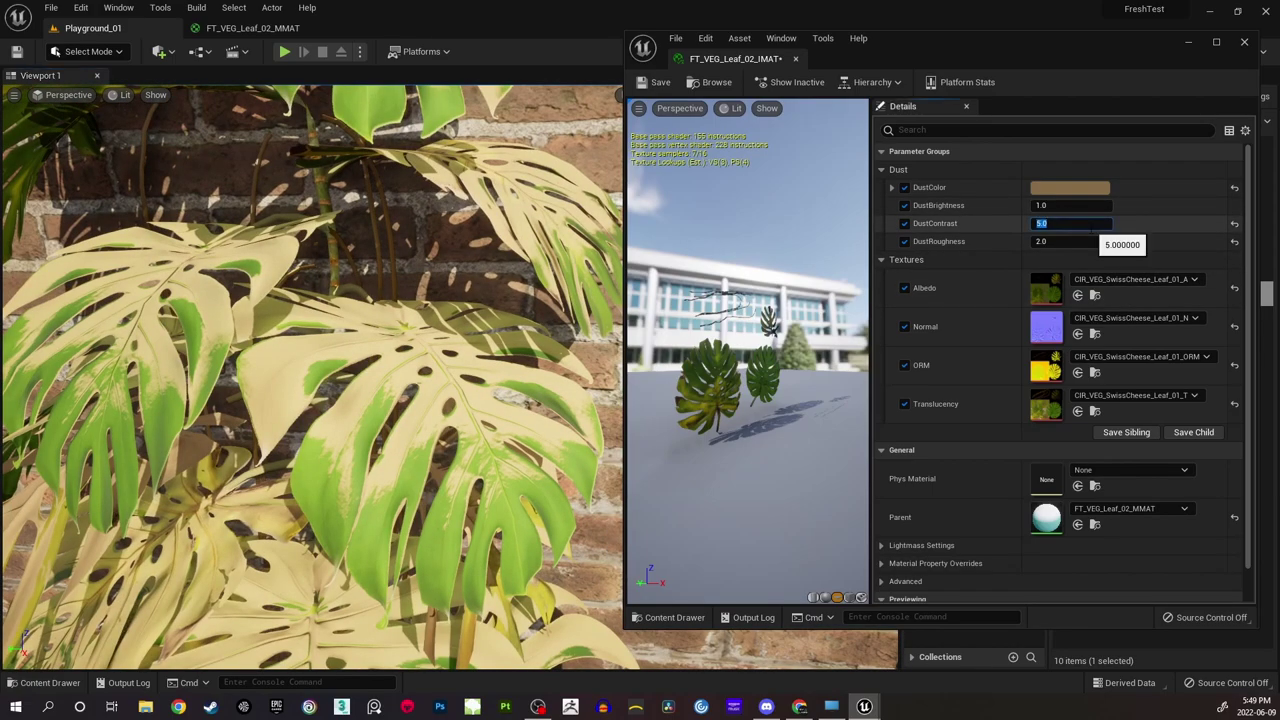
text(2)
key(Return)
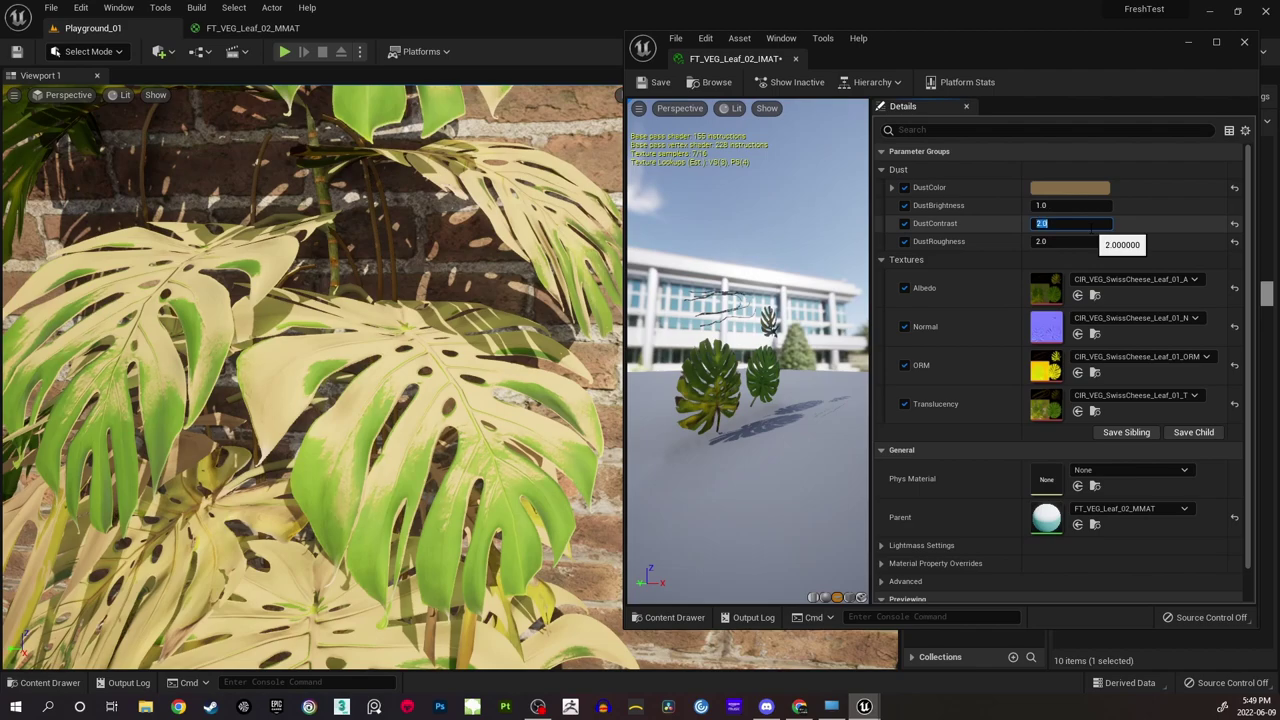
text(1.5)
key(Return)
text(1)
key(Return)
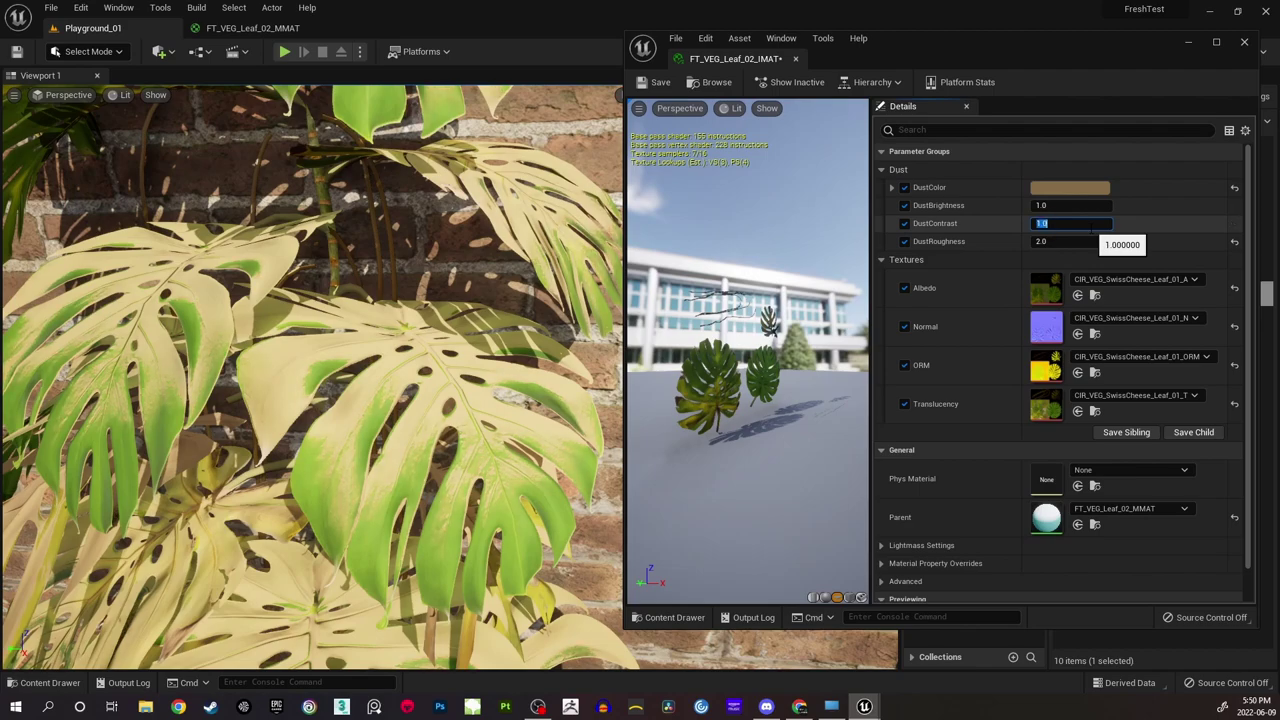
key(Return)
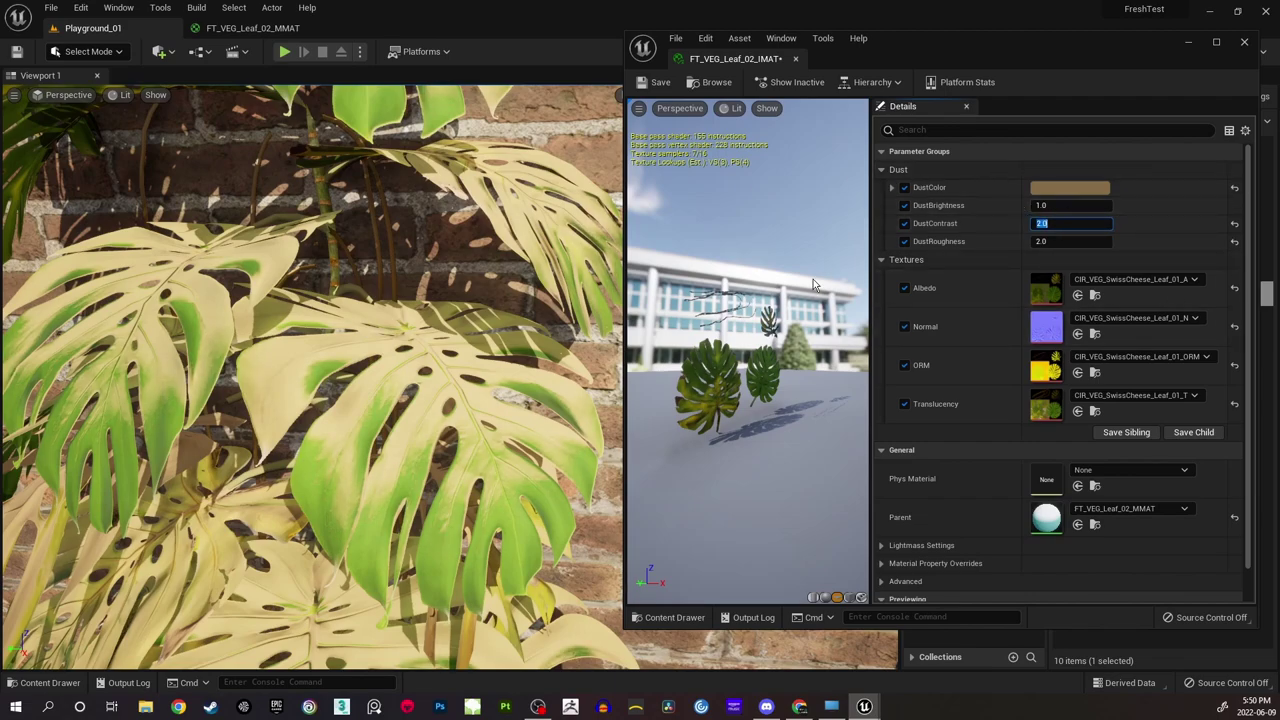
Check the dust across the whole wall plant, save the FT_VEG_Leaf_02_IMAT instance, and minimize its window.
right_drag(595, 317, 455, 342)
key(s)
key(w)
key(s)
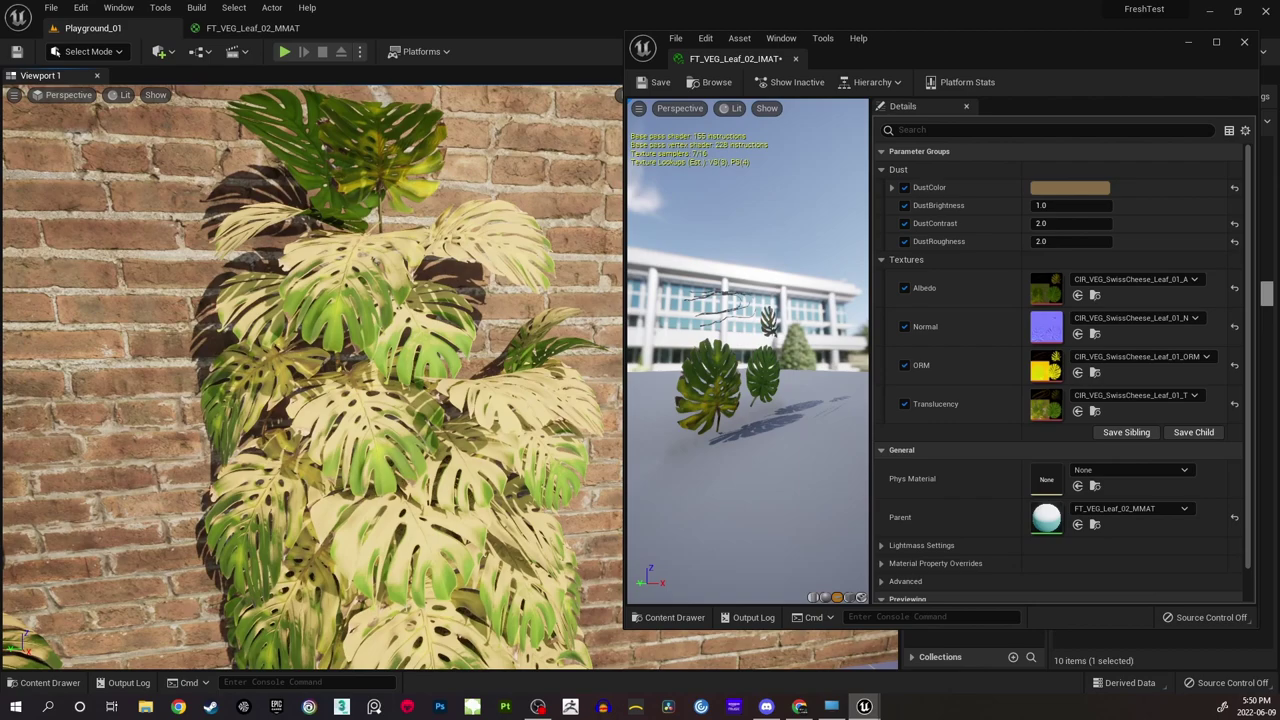
right_drag(413, 320, 393, 320)
click(652, 83)
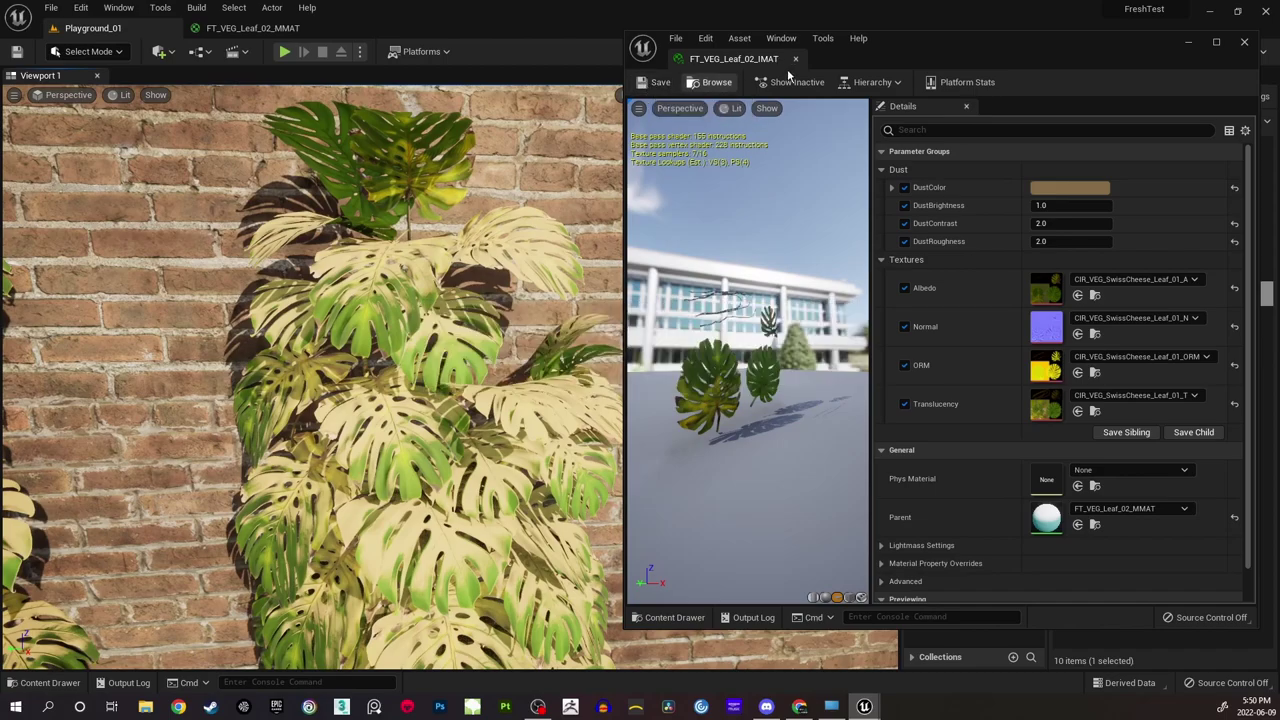
click(1188, 43)
Return to the FT_VEG_Leaf_02_MMAT graph and move the Dust generator comment group further left, above the Albedo node.
click(258, 28)
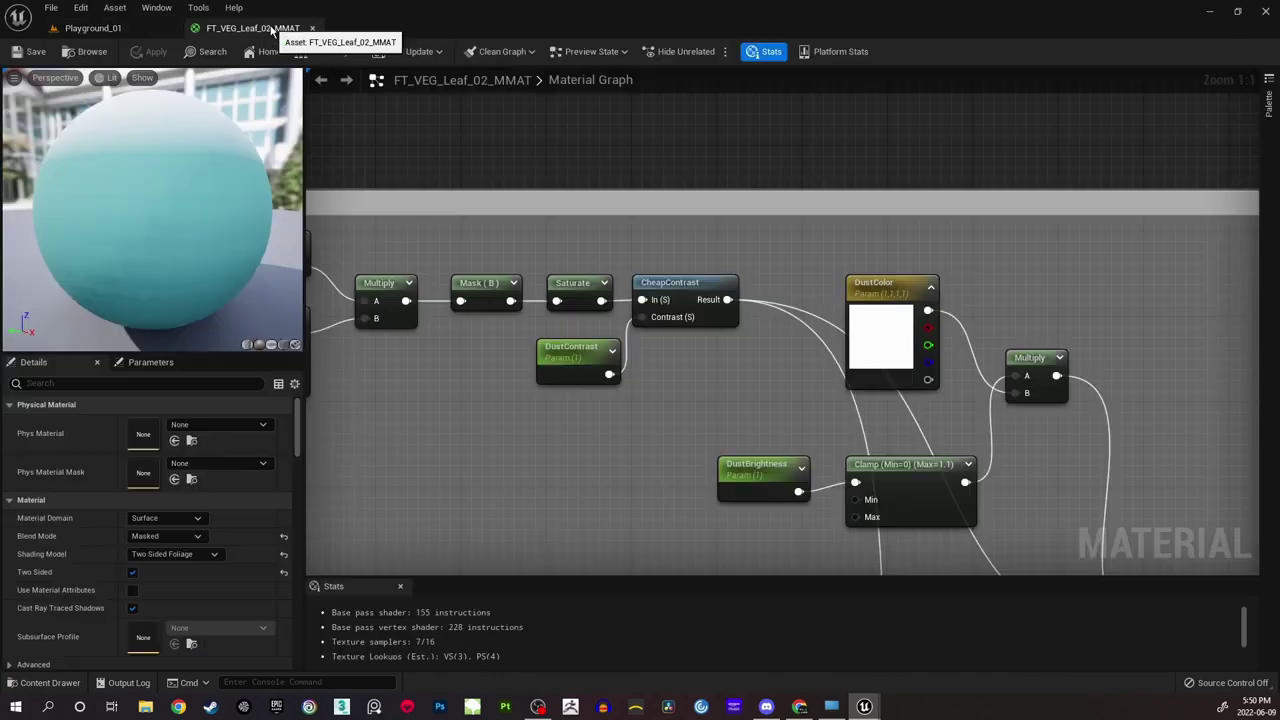
scroll(781, 270, down, 4)
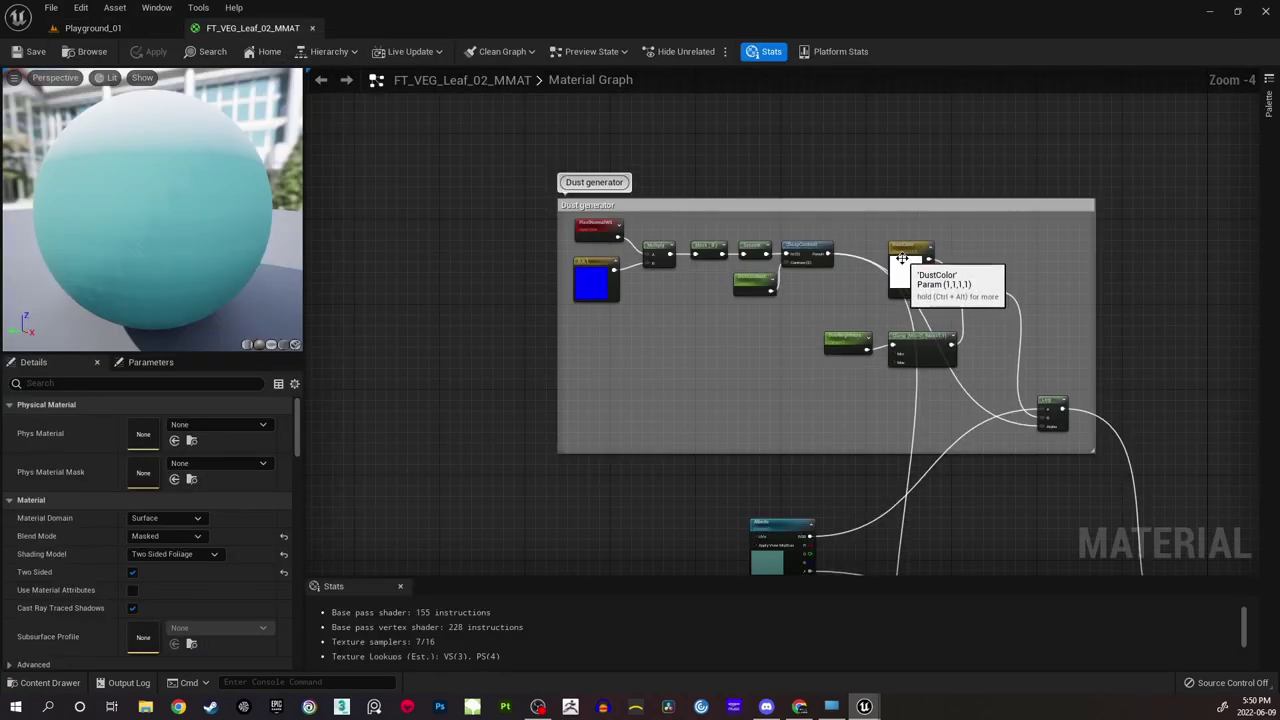
right_drag(899, 269, 720, 322)
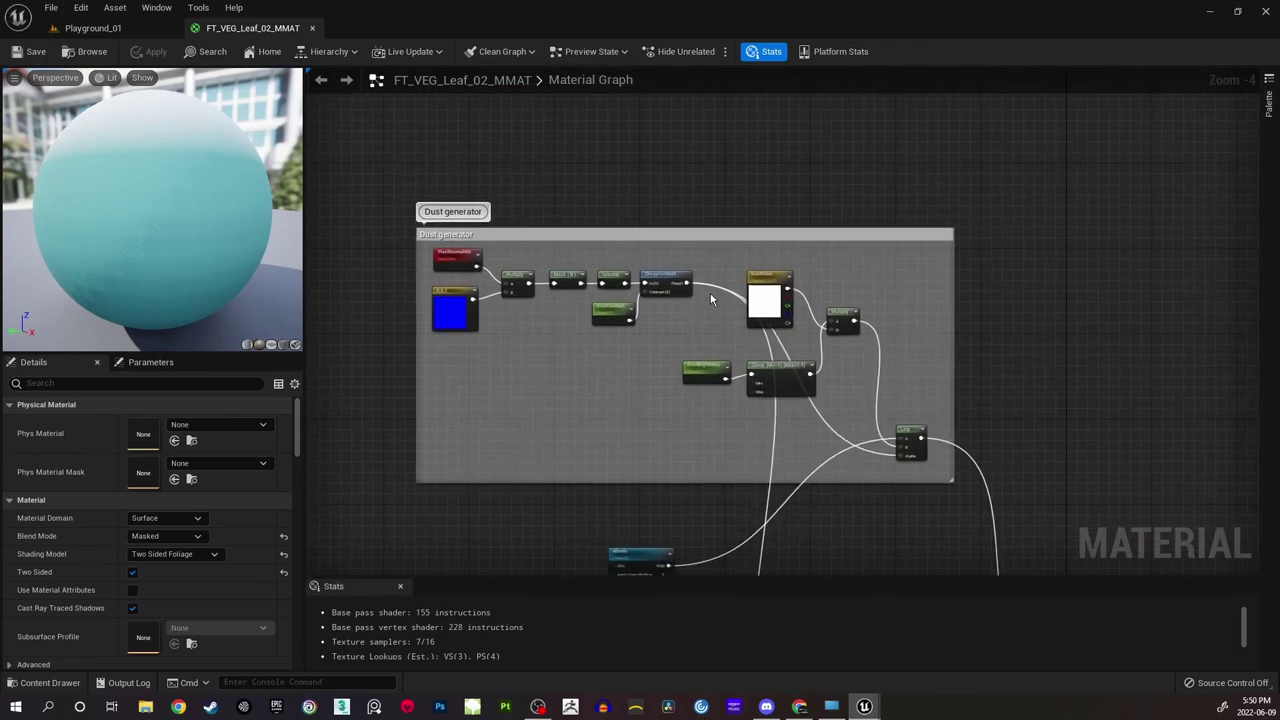
right_drag(642, 442, 697, 299)
scroll(697, 299, up, 2)
right_drag(735, 215, 656, 380)
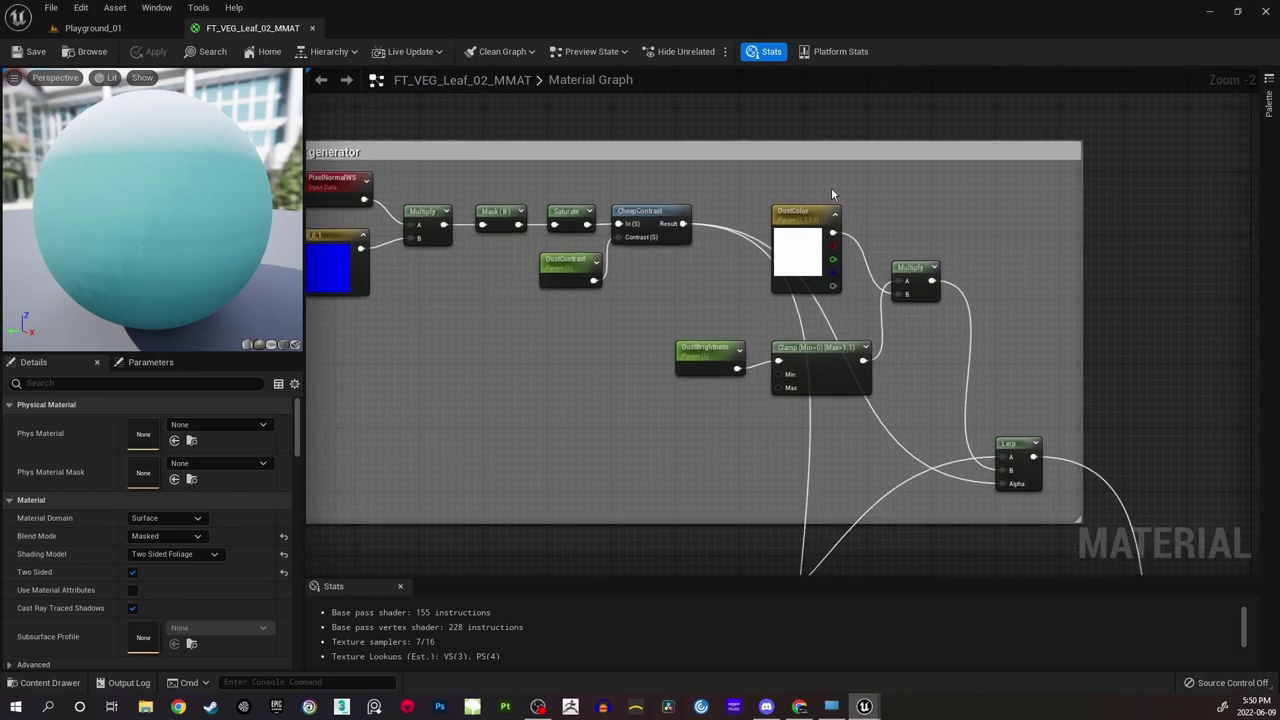
right_drag(831, 193, 630, 277)
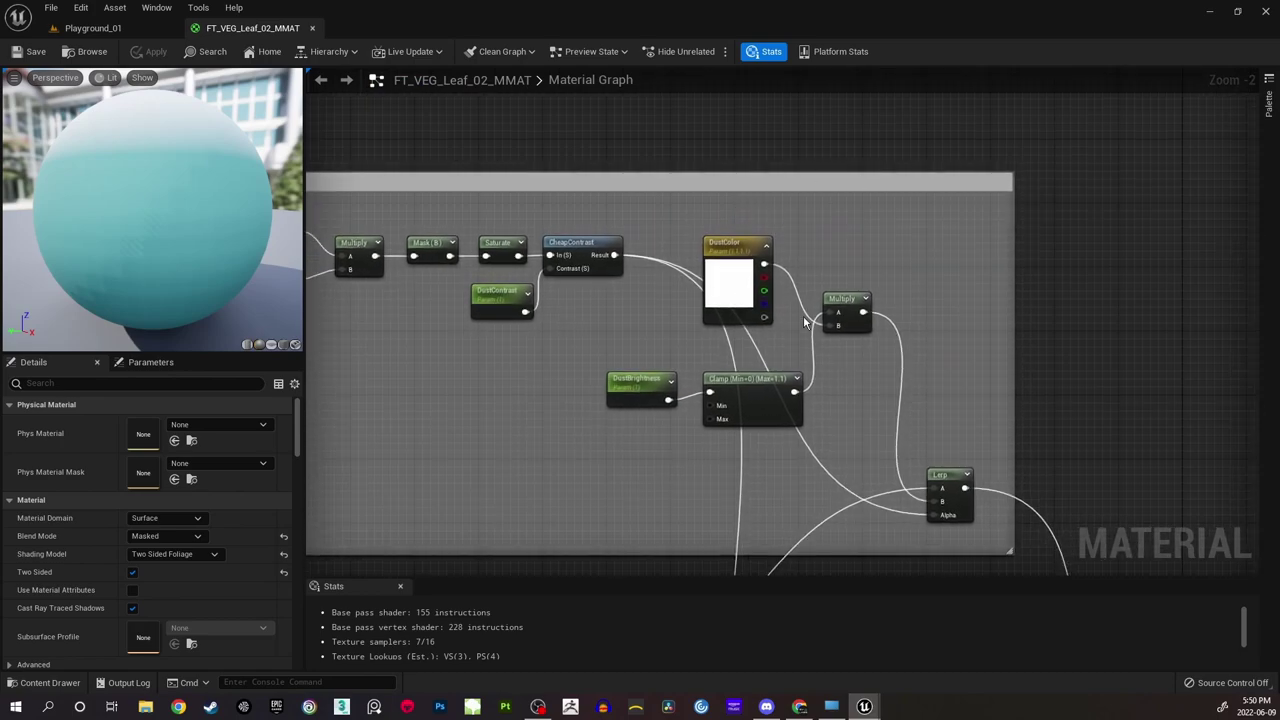
scroll(608, 240, down, 2)
right_drag(608, 237, 783, 237)
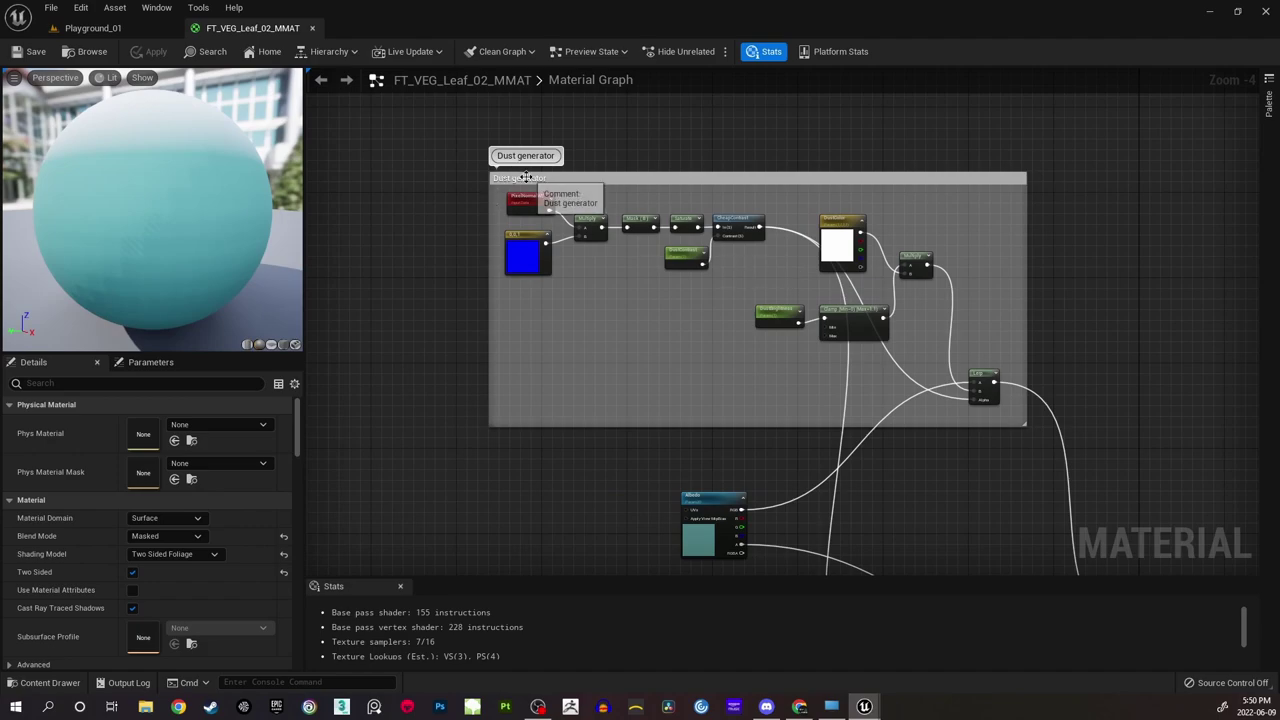
drag(524, 178, 432, 177)
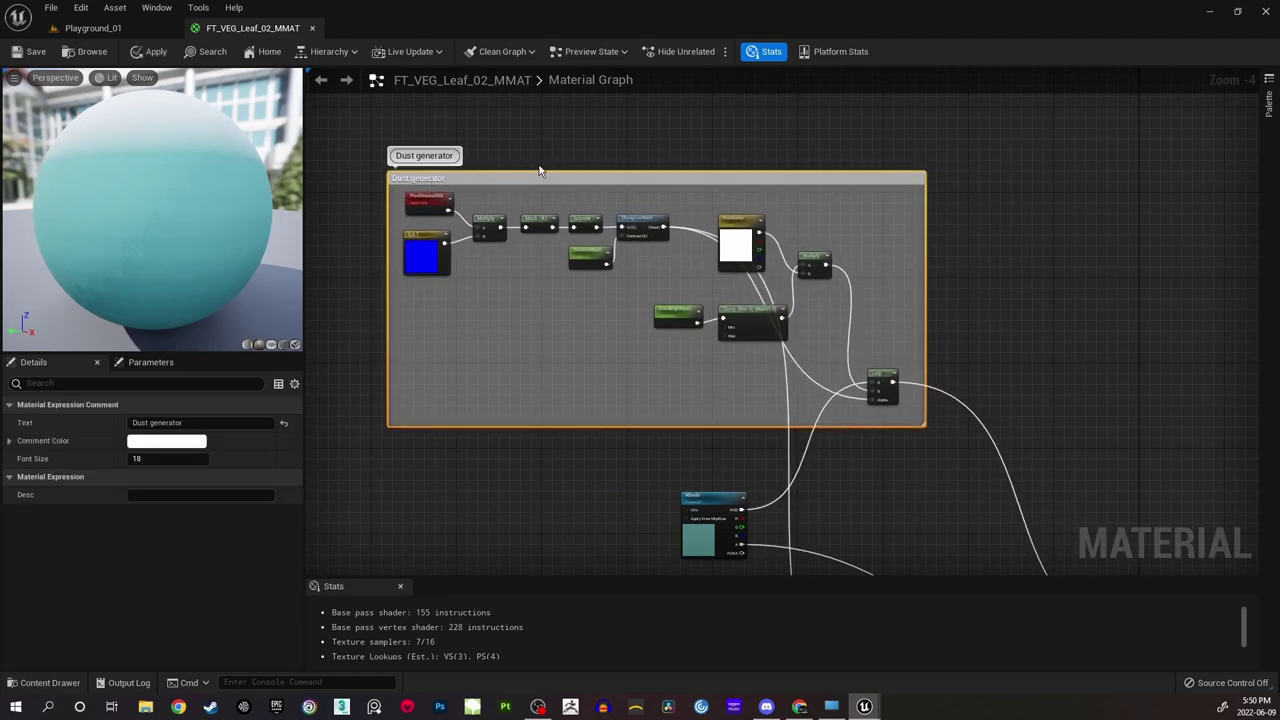
click(787, 127)
right_drag(787, 127, 696, 208)
scroll(703, 241, up, 1)
scroll(713, 163, up, 1)
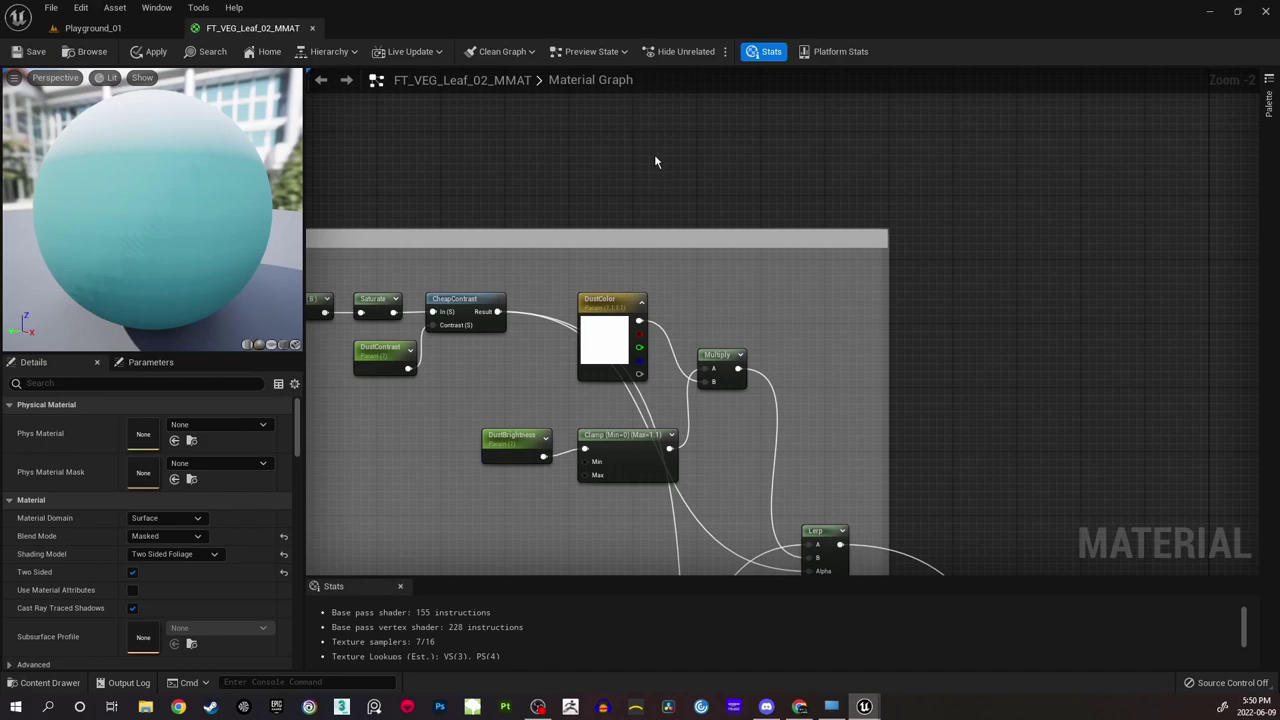
right_drag(655, 161, 659, 188)
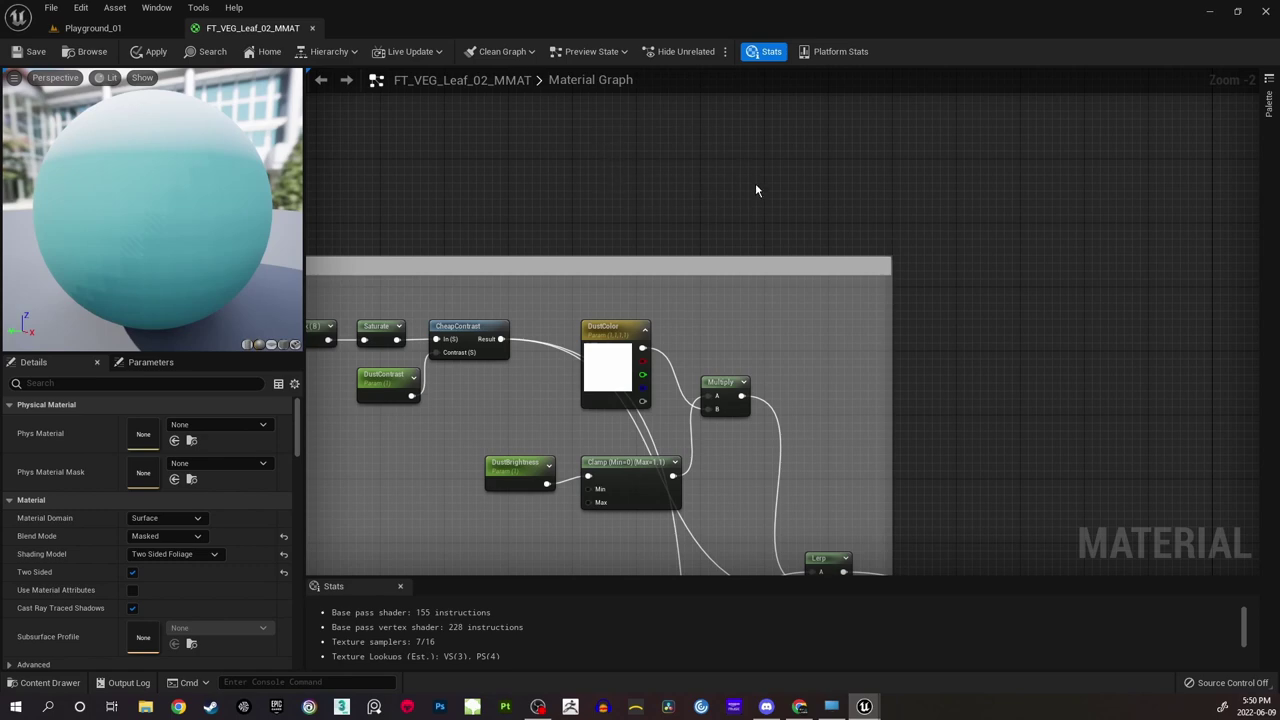
Add a StaticSwitchParameter node named "DustAlbedo?" above the Dust generator comment group and shift it slightly to the right.
right_drag(650, 141, 662, 175)
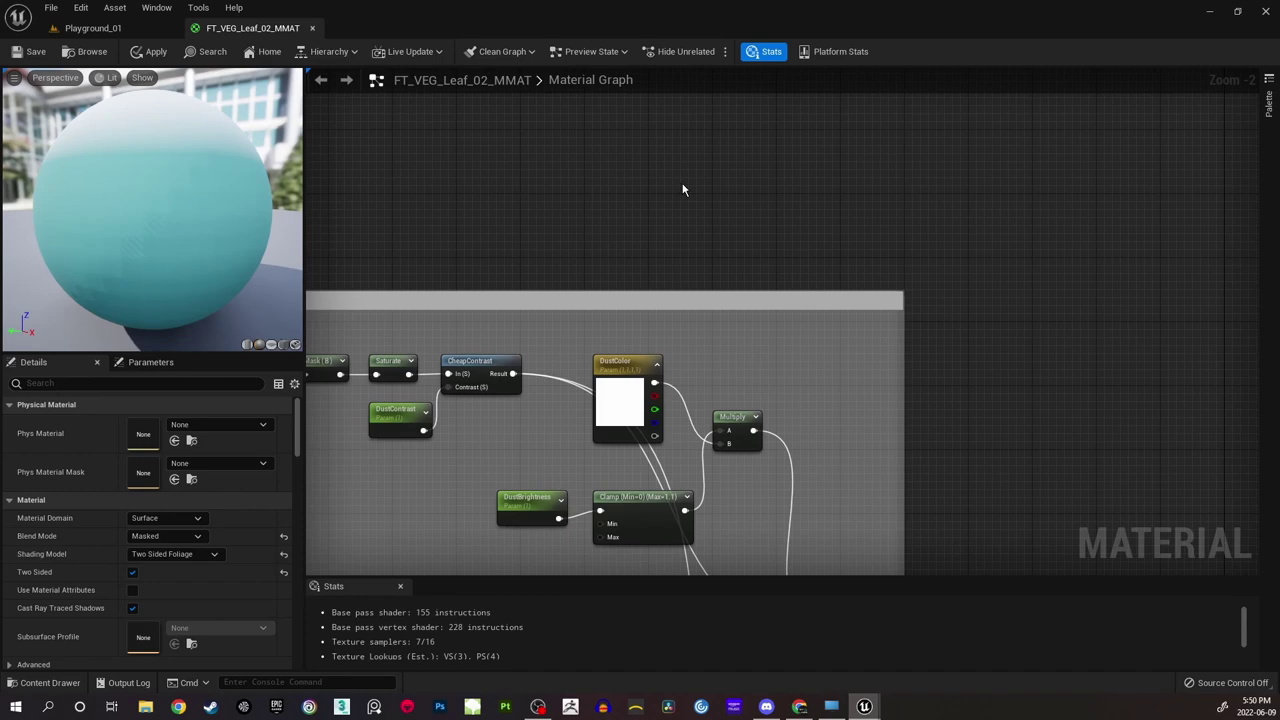
right_click(683, 184)
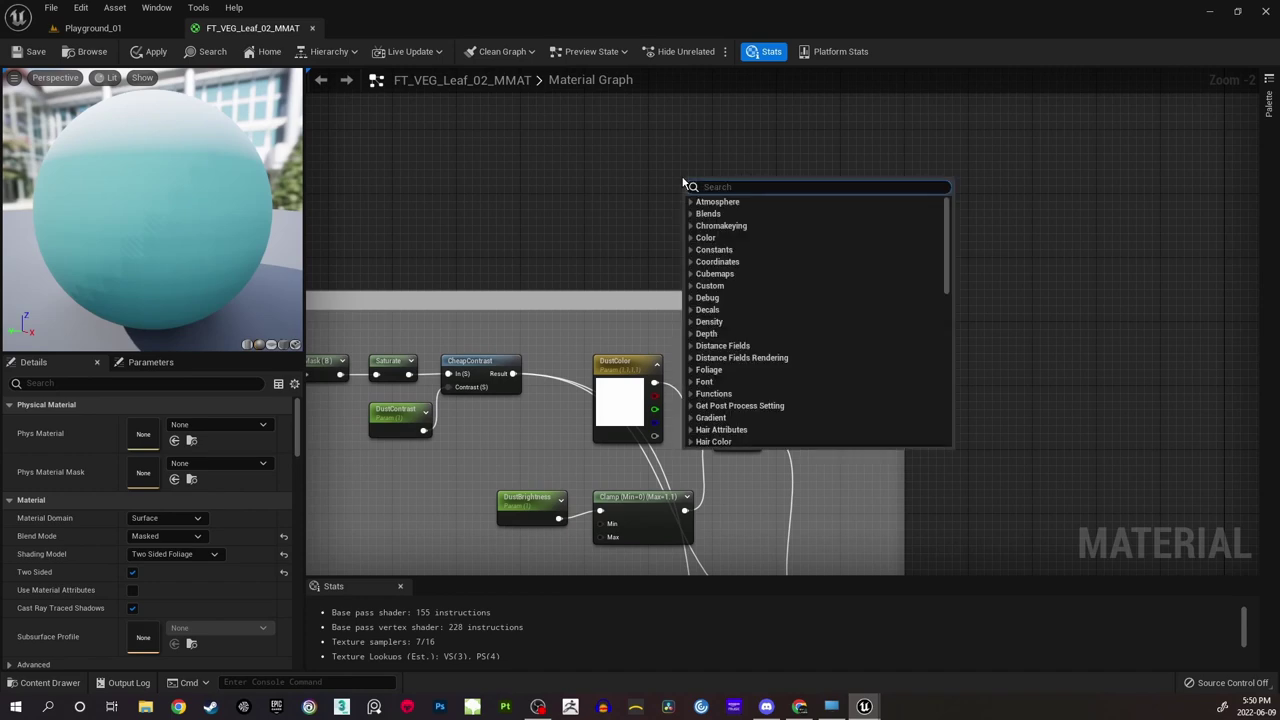
text(static)
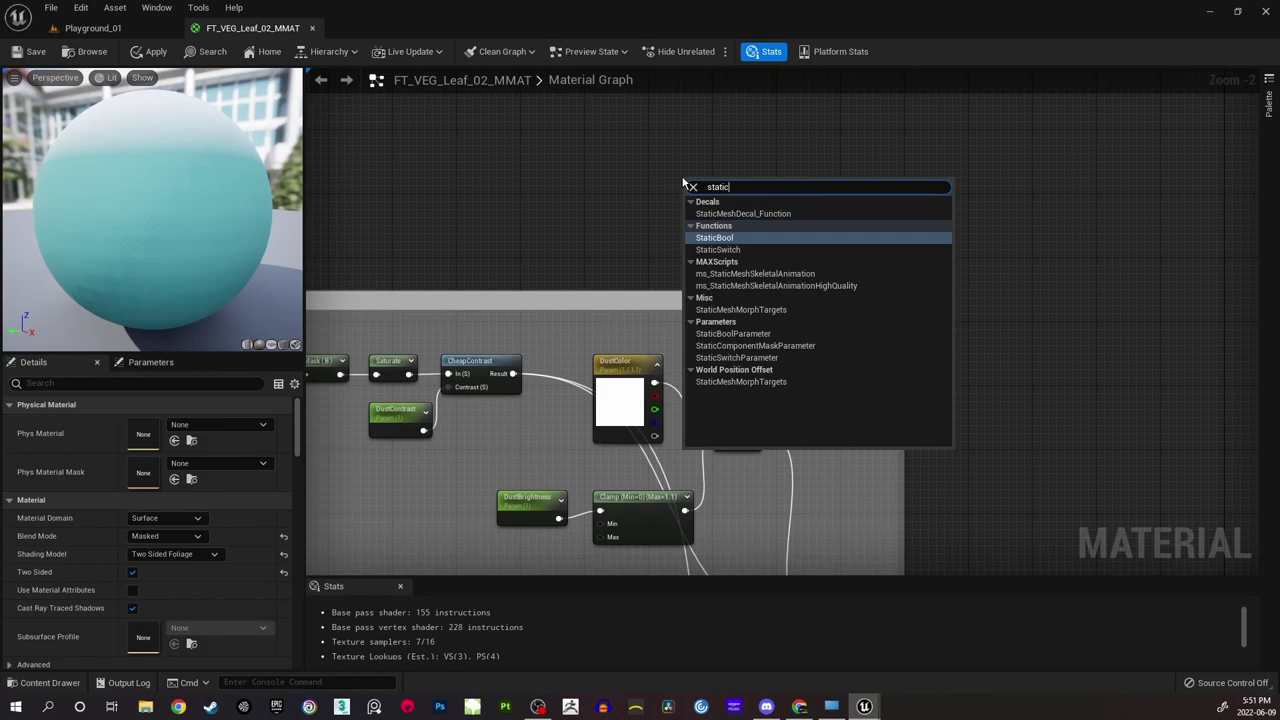
click(736, 358)
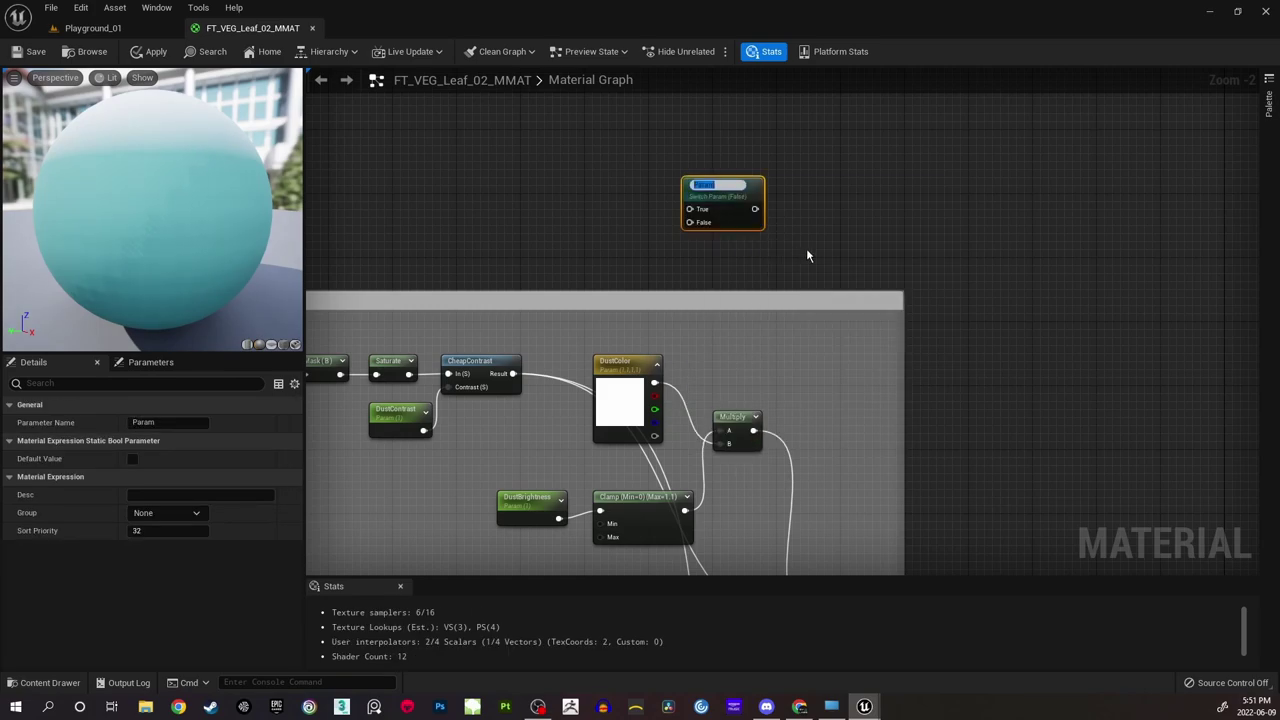
text(DustAlbedo?)
key(Return)
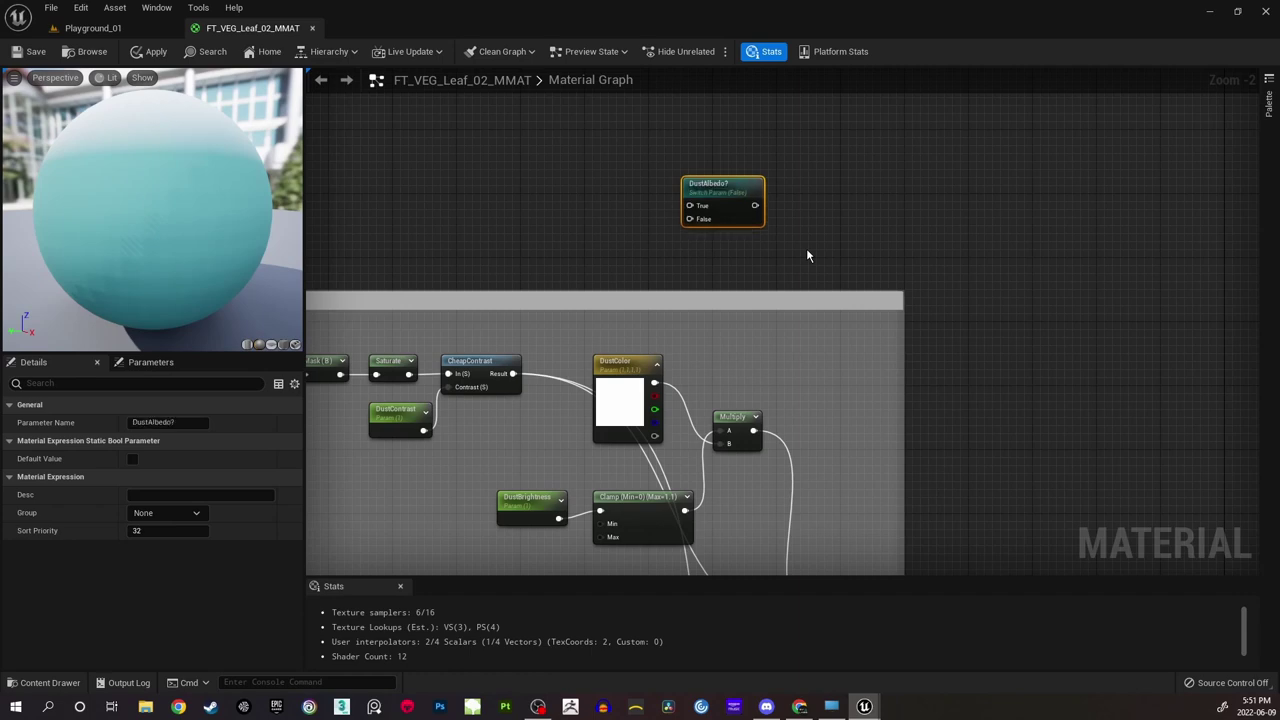
right_drag(806, 248, 840, 266)
drag(772, 202, 787, 202)
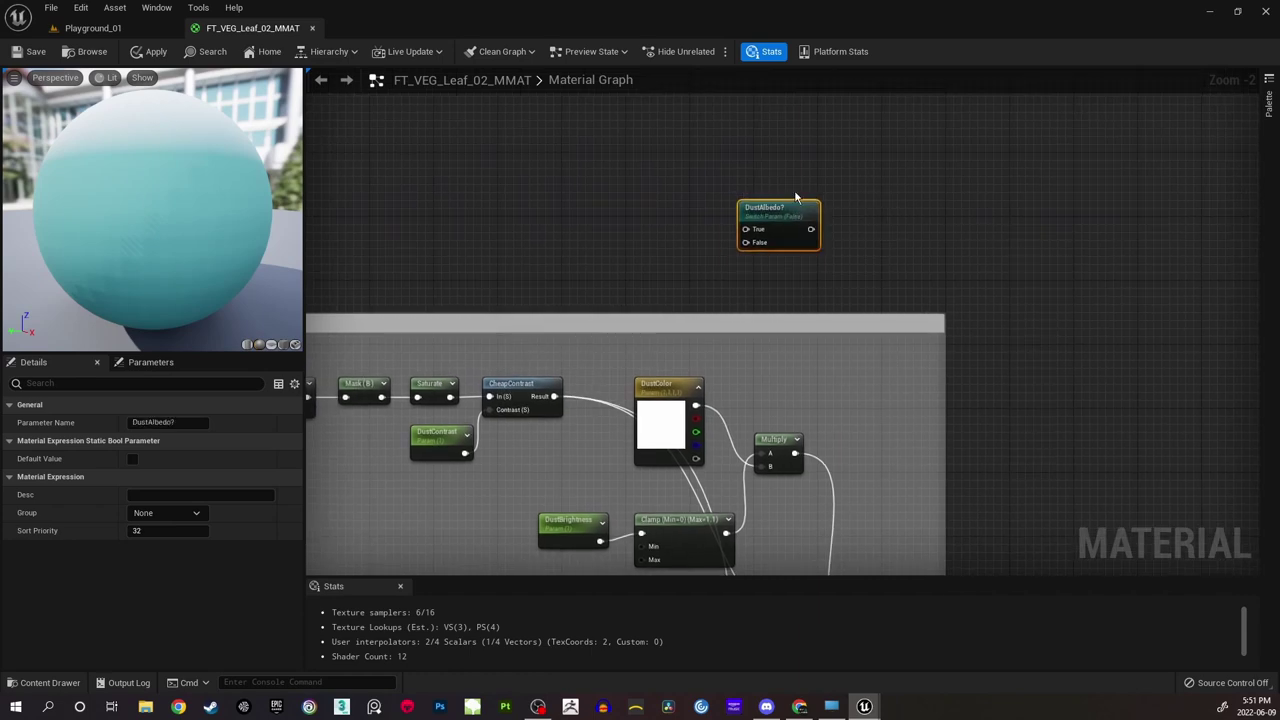
click(797, 194)
click(826, 195)
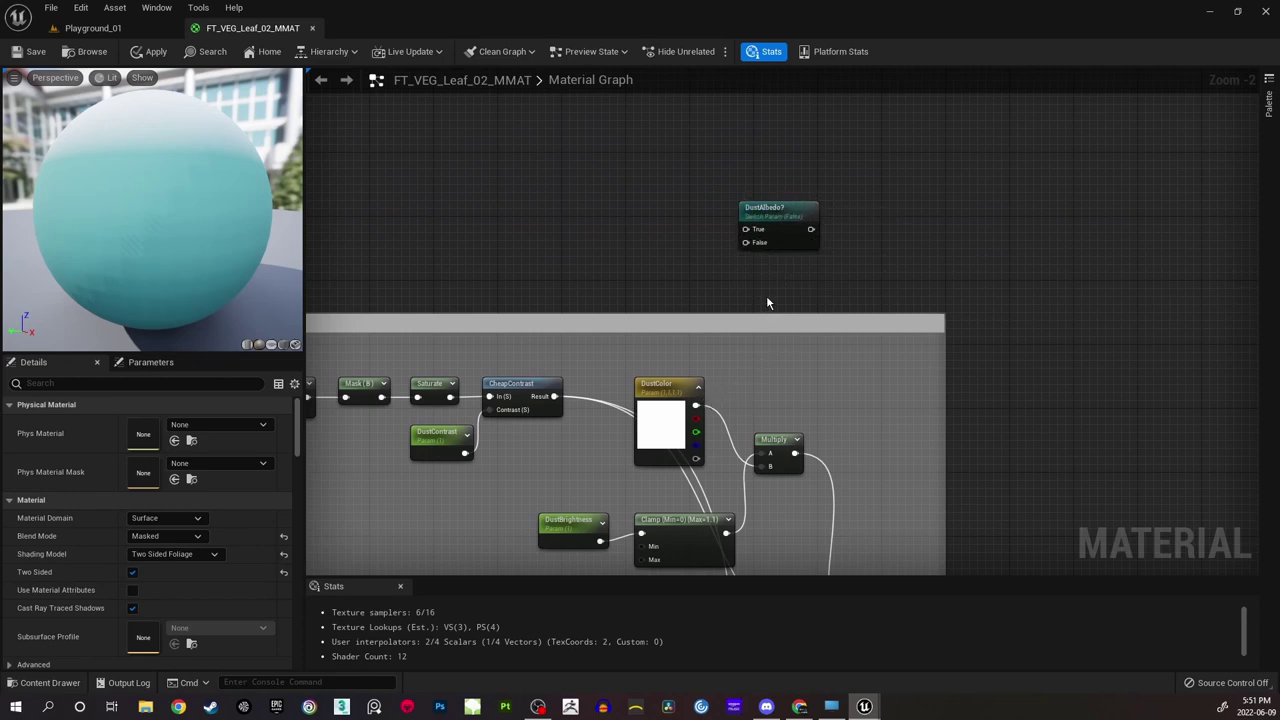
drag(760, 209, 784, 209)
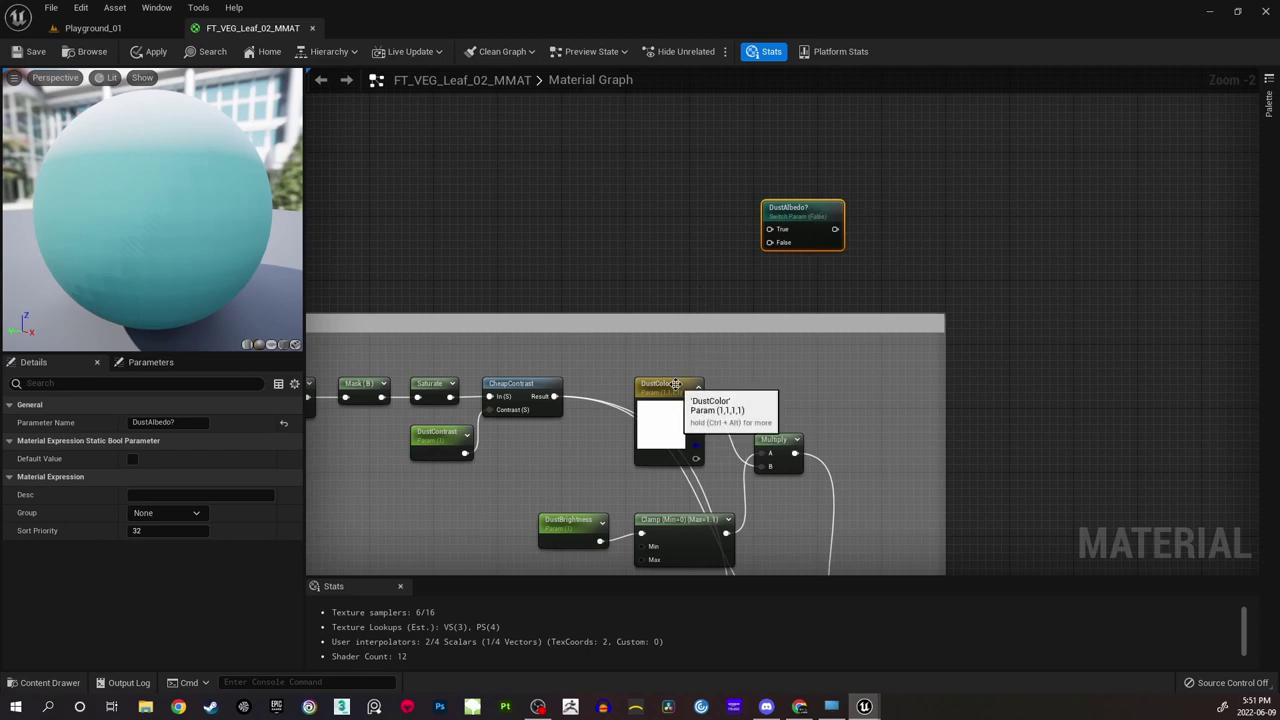
Move the DustColor, DustBrightness, Clamp and Multiply nodes out of the Dust generator comment to the space above it, with DustColor closer to Clamp.
right_drag(803, 388, 825, 273)
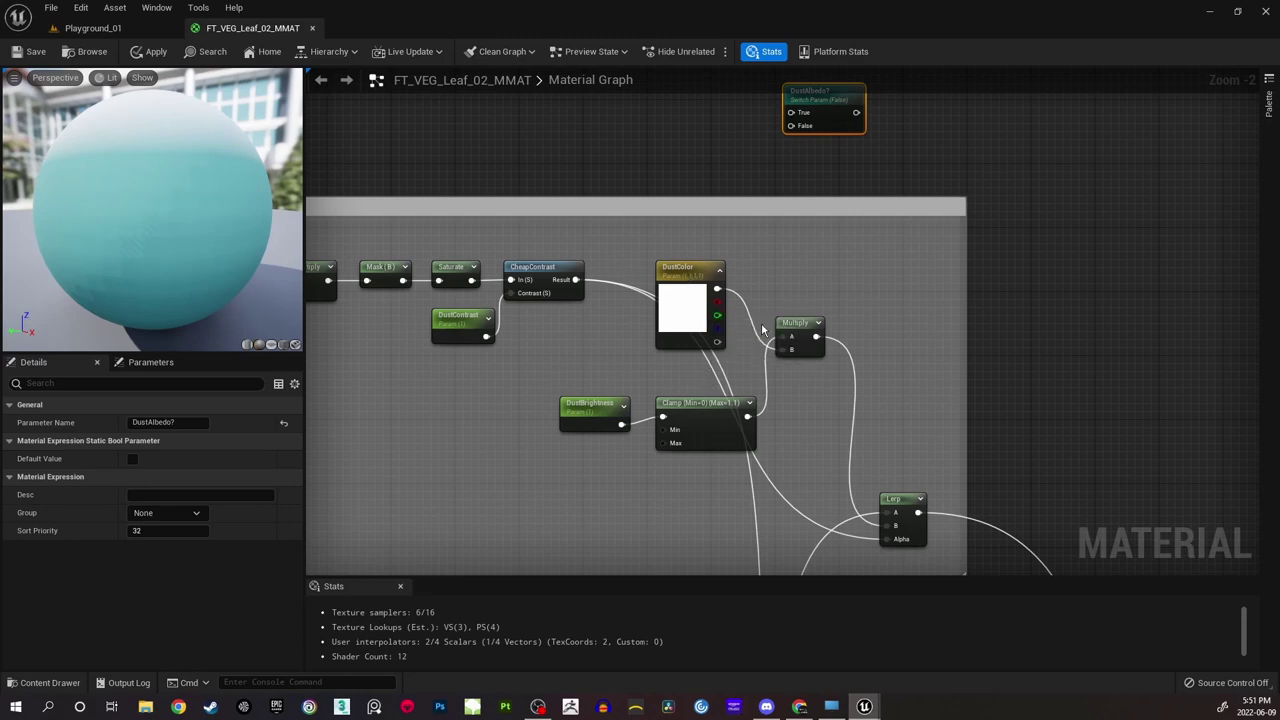
drag(609, 251, 757, 230)
right_drag(722, 212, 744, 367)
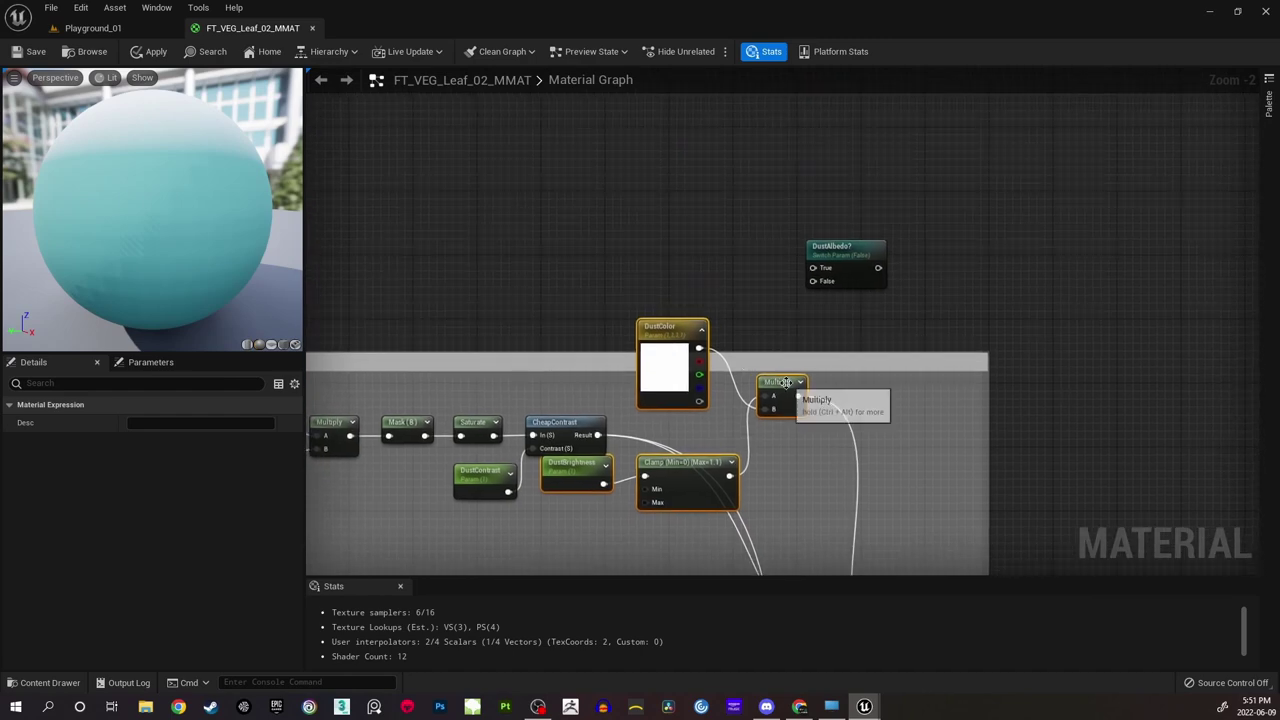
drag(785, 383, 698, 177)
click(622, 217)
right_drag(586, 218, 605, 261)
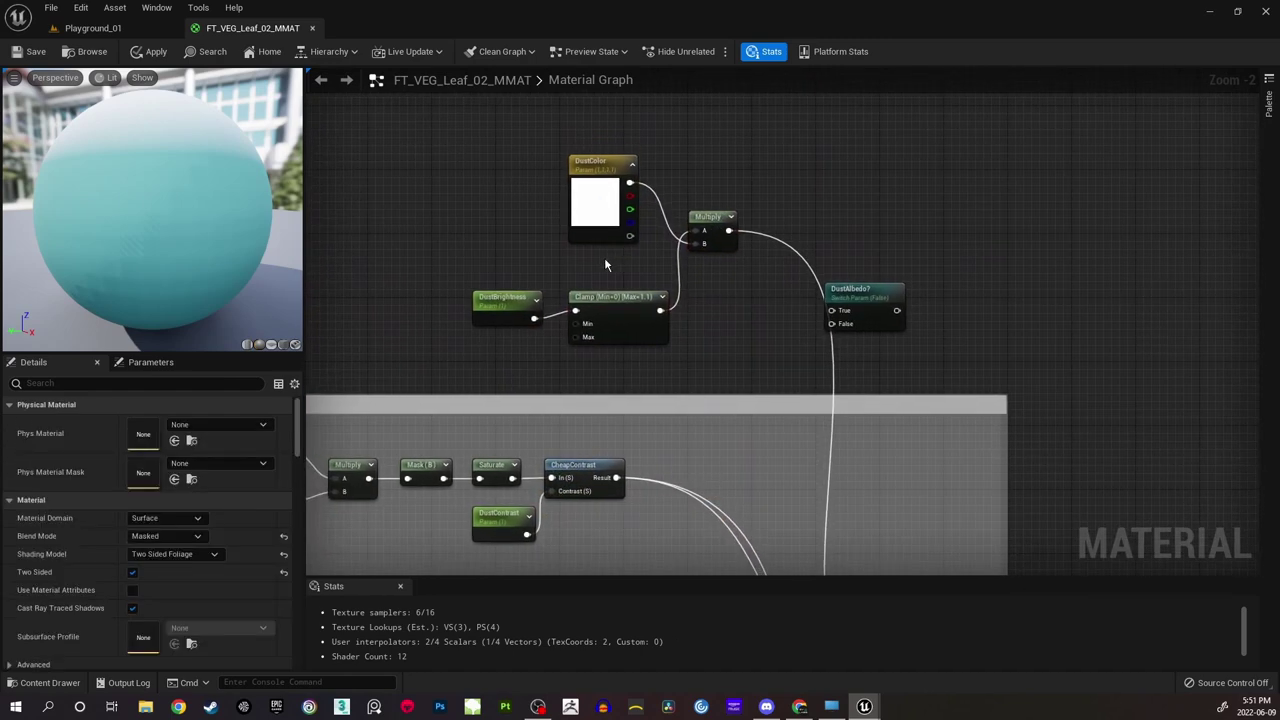
drag(594, 163, 594, 187)
click(641, 165)
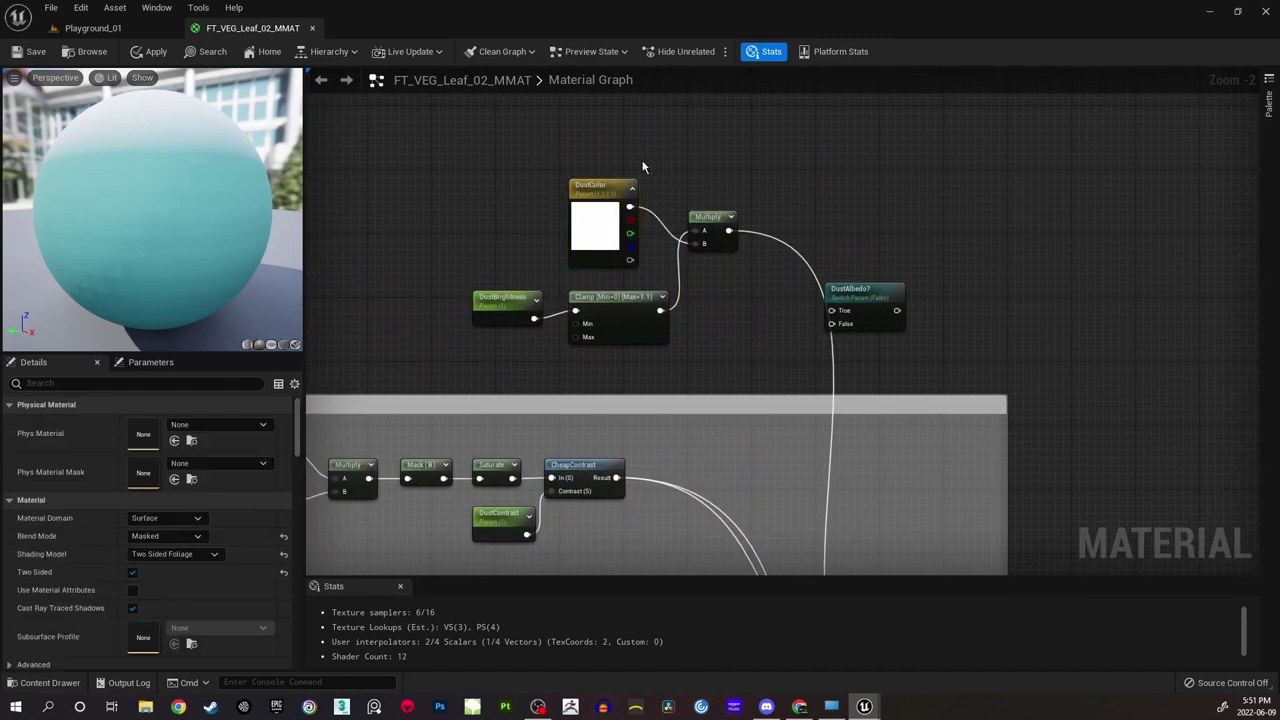
Shift the dust color nodes up and to the left, and wrap them in a comment titled "Dust Color".
right_drag(711, 176, 672, 214)
drag(593, 318, 760, 395)
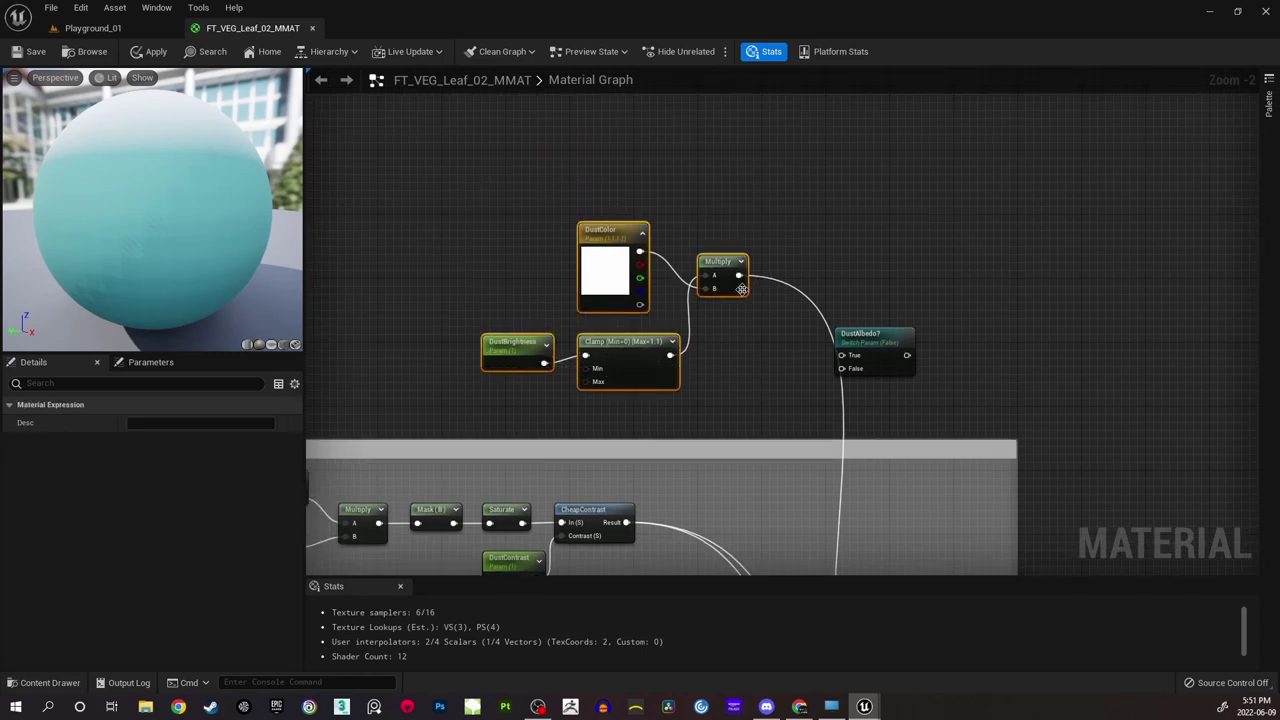
right_drag(760, 395, 708, 335)
text(c)
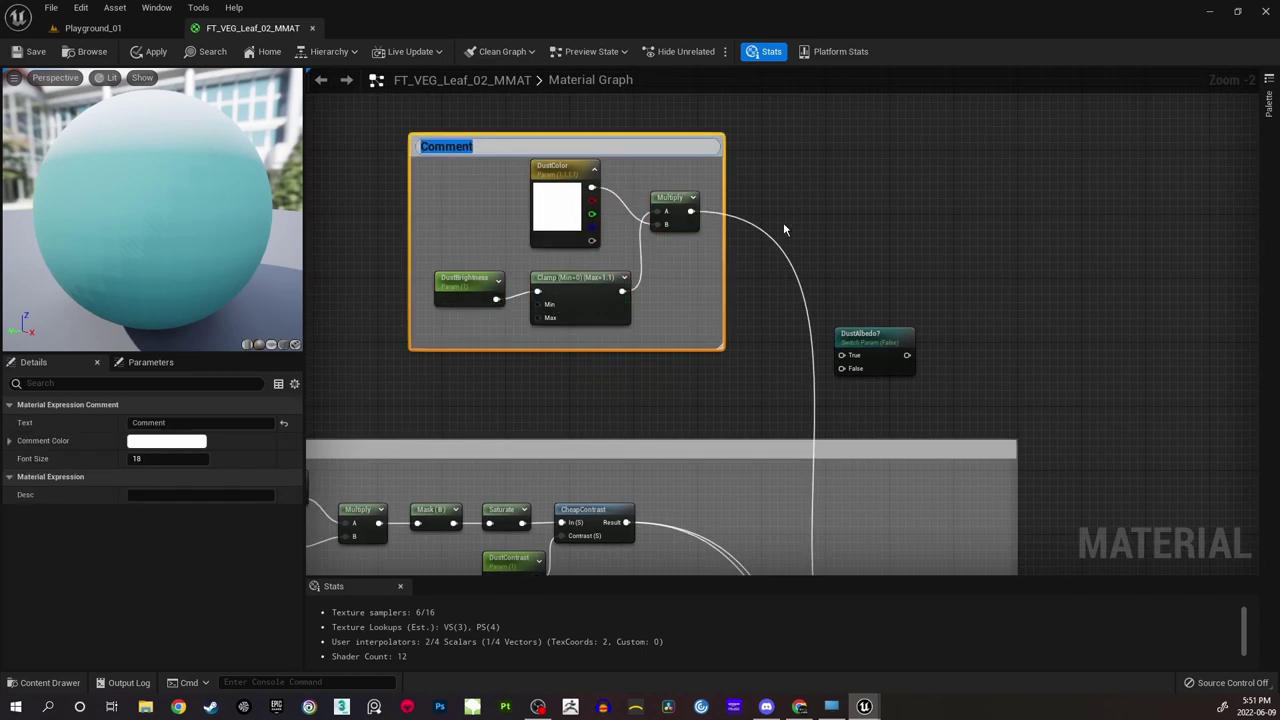
text(Dust Color)
key(Return)
click(820, 240)
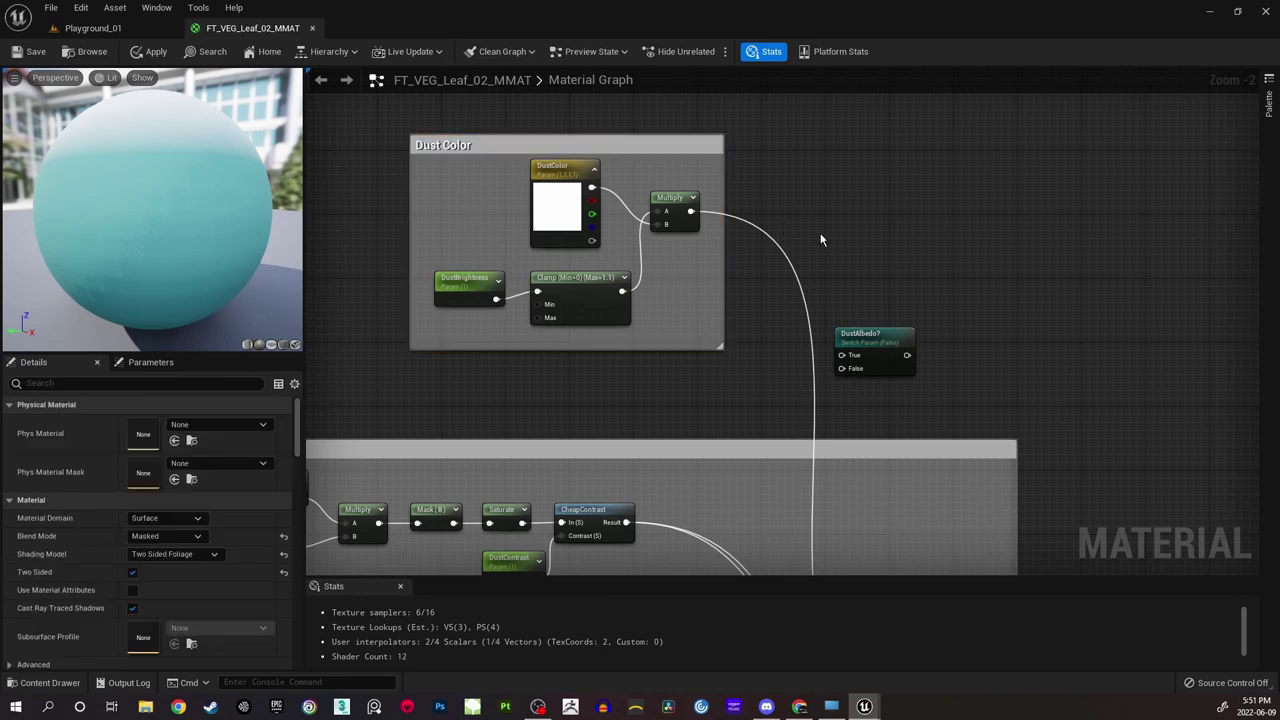
Move the DustAlbedo? switch node further right, away from the Dust Color comment.
right_drag(820, 240, 725, 197)
drag(760, 290, 910, 264)
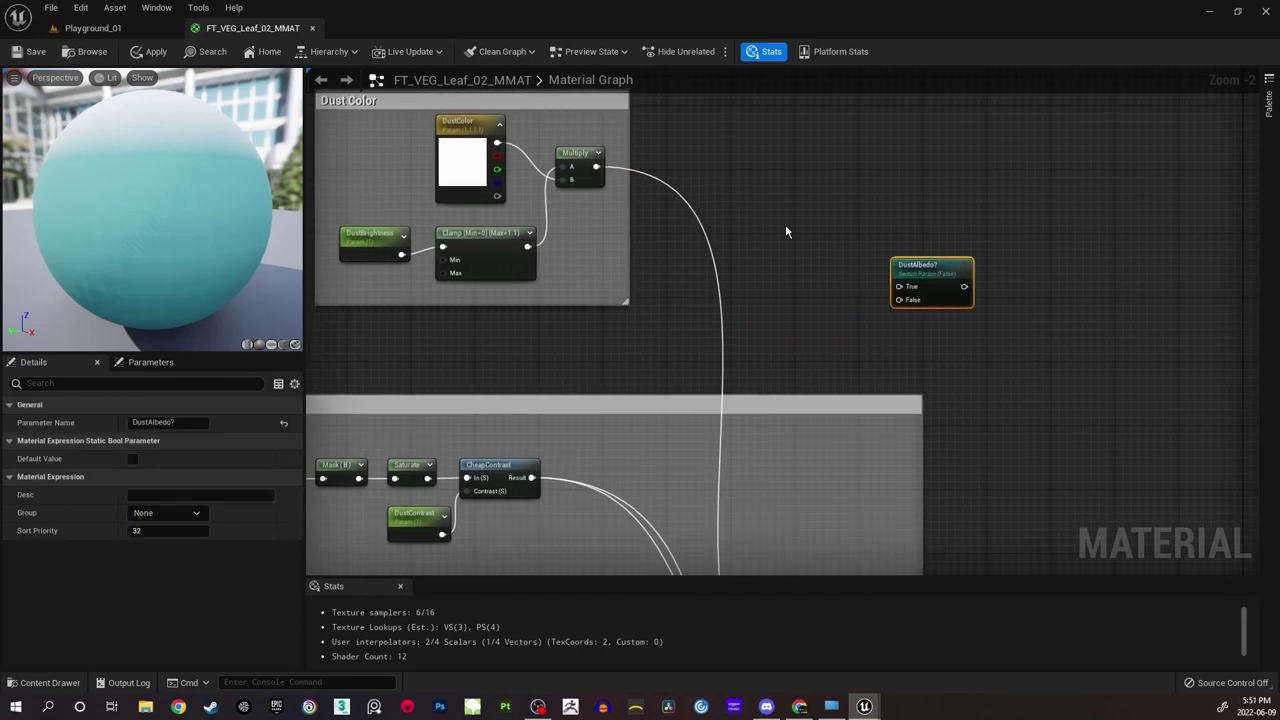
click(785, 230)
Duplicate the Albedo texture parameter and place the copy between the Dust Color comment and the DustAlbedo? switch, slightly above them.
right_drag(778, 302, 824, 280)
right_drag(699, 536, 801, 190)
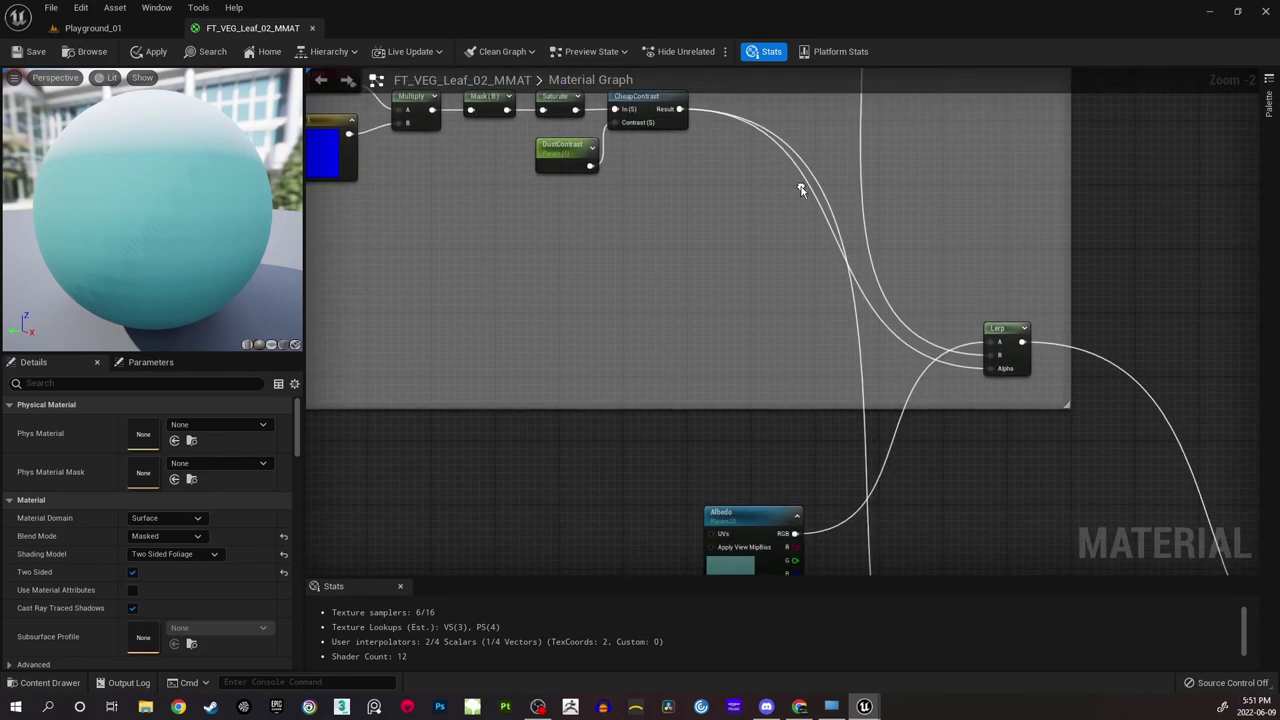
right_drag(798, 346, 784, 237)
click(720, 467)
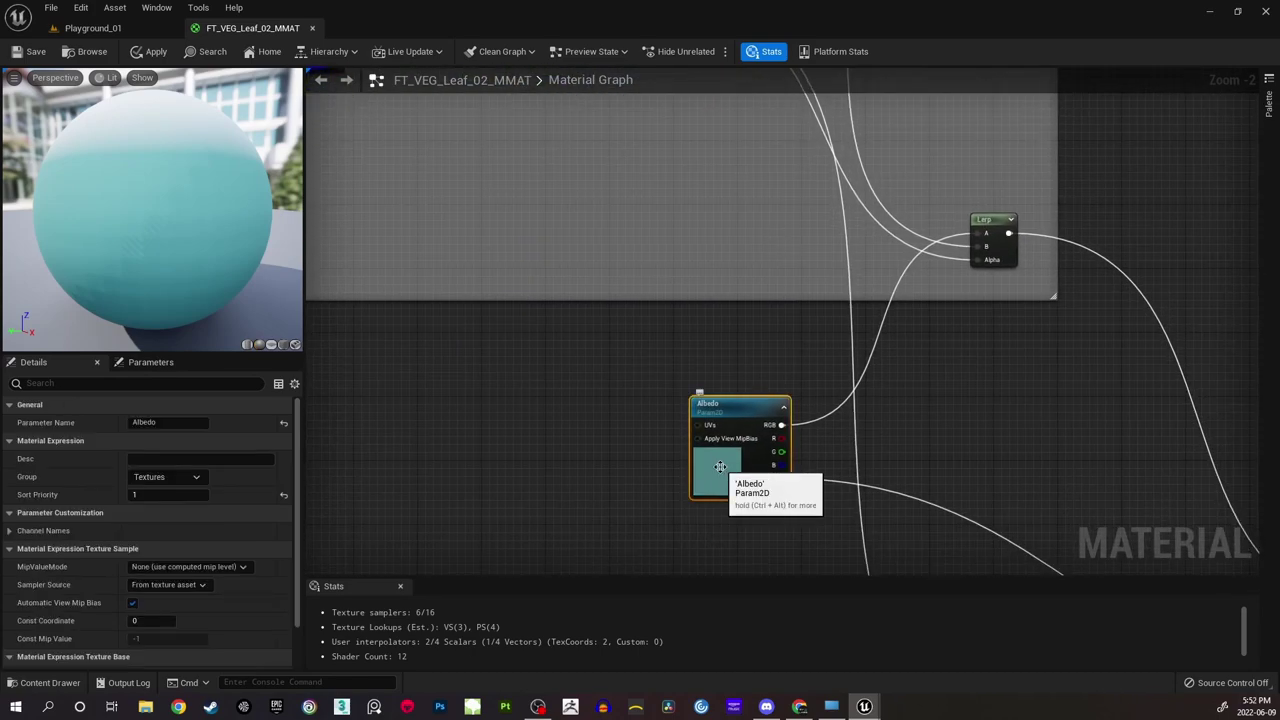
key(ctrl+d)
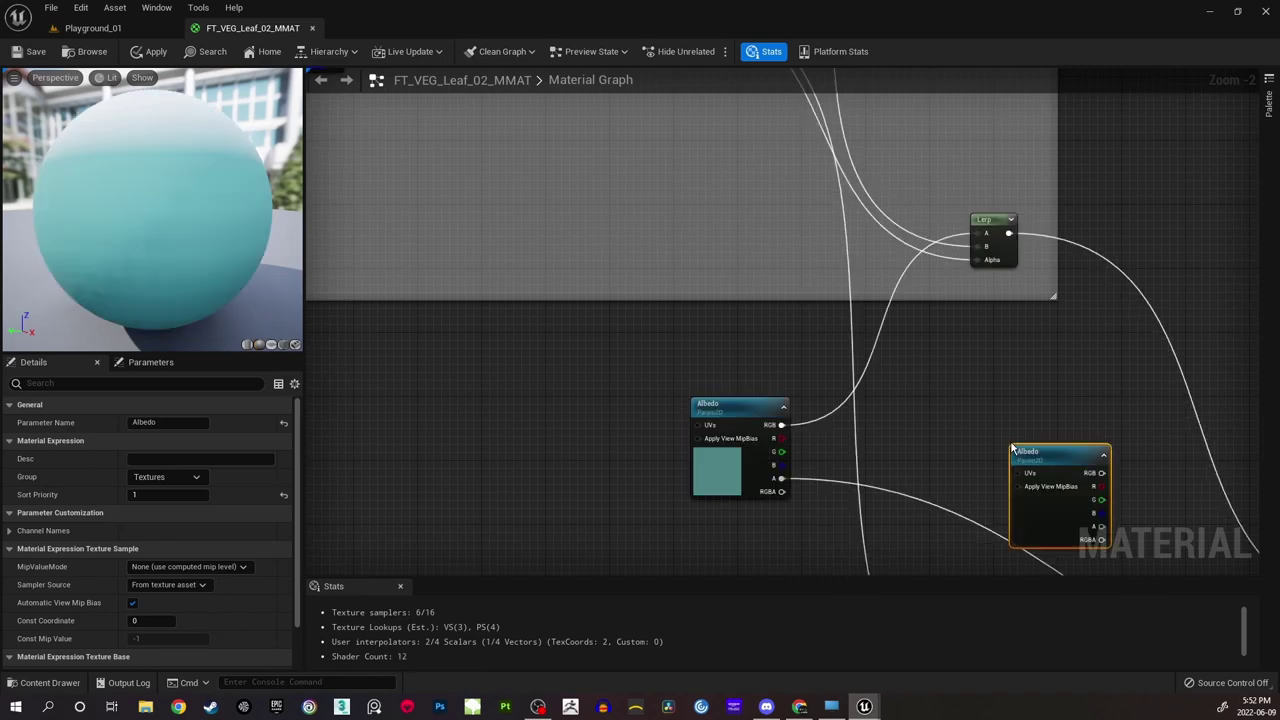
drag(1041, 448, 755, 155)
right_drag(792, 155, 722, 478)
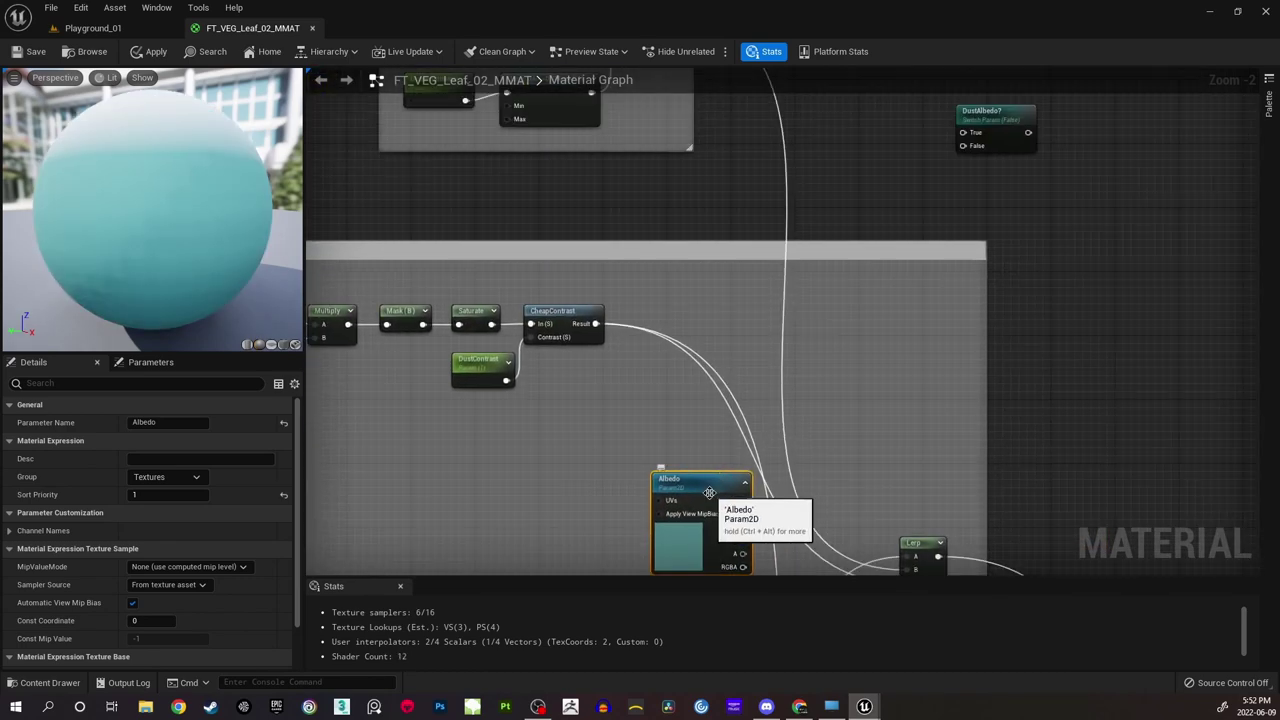
drag(711, 485, 799, 157)
right_drag(799, 155, 749, 366)
drag(748, 360, 835, 174)
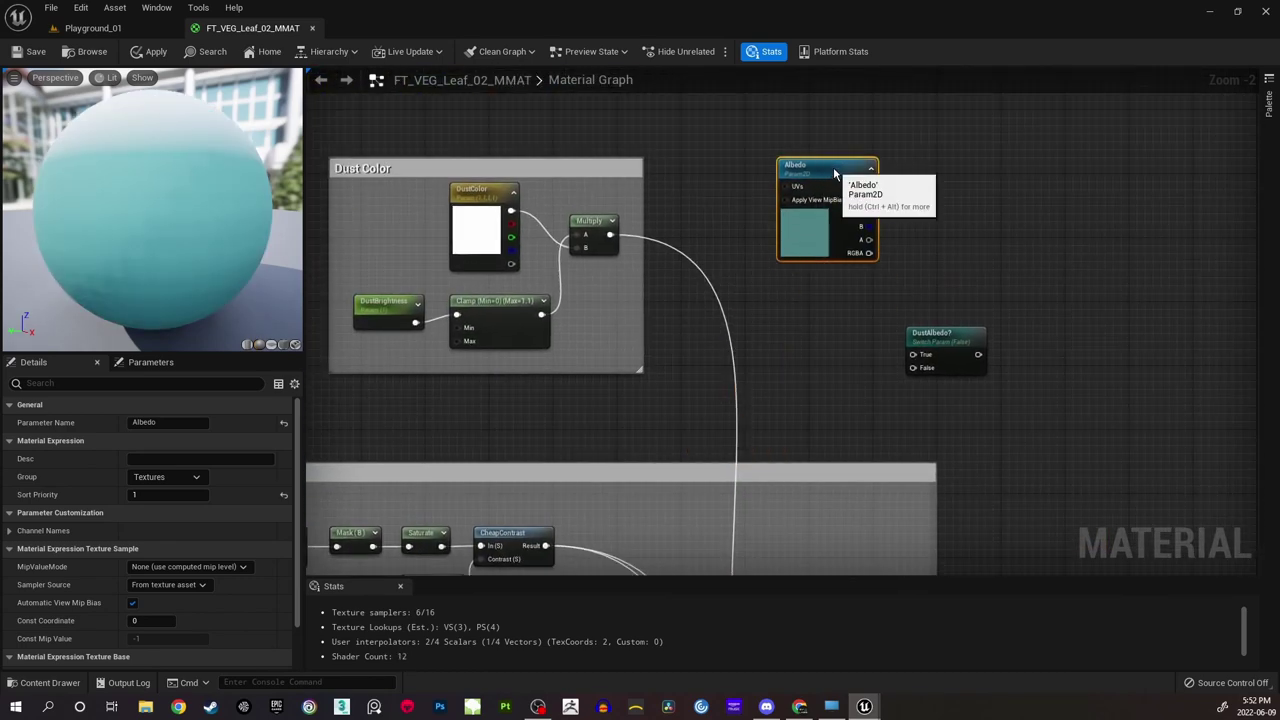
Rename the duplicated texture parameter DustAlbedo and assign it to the Dust group.
double_click(835, 174)
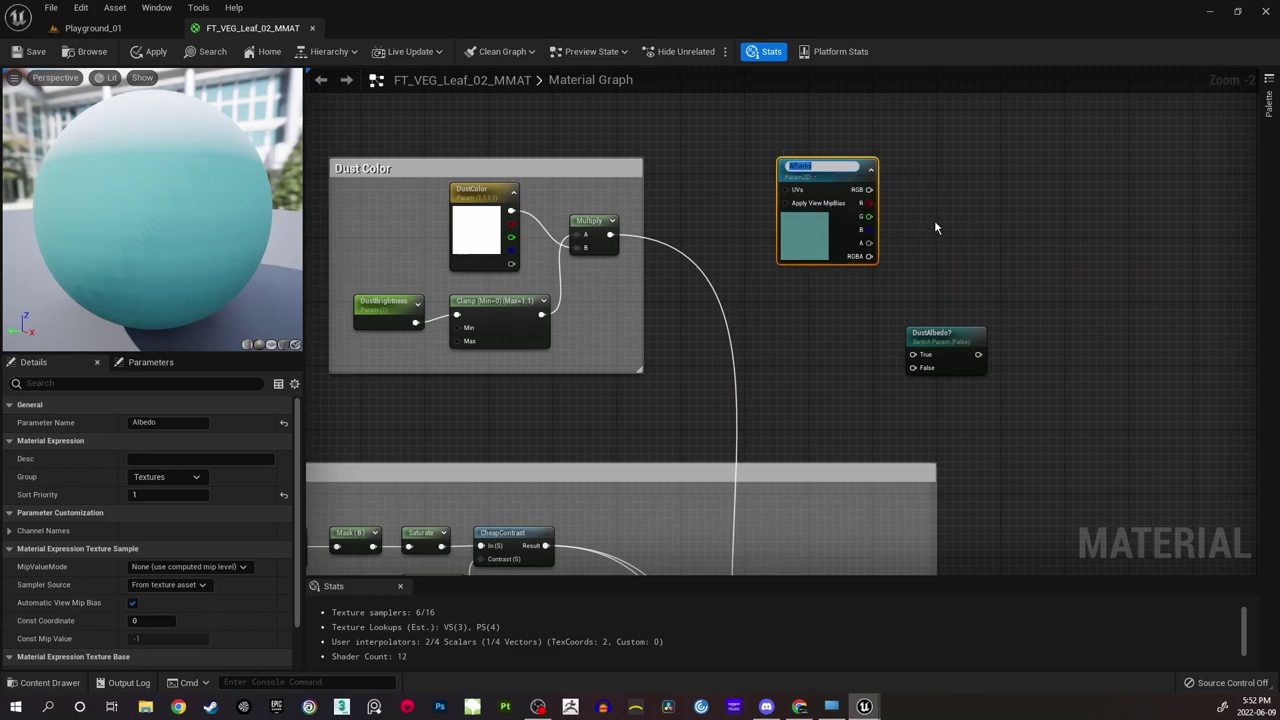
text(DustAlbedo)
key(Return)
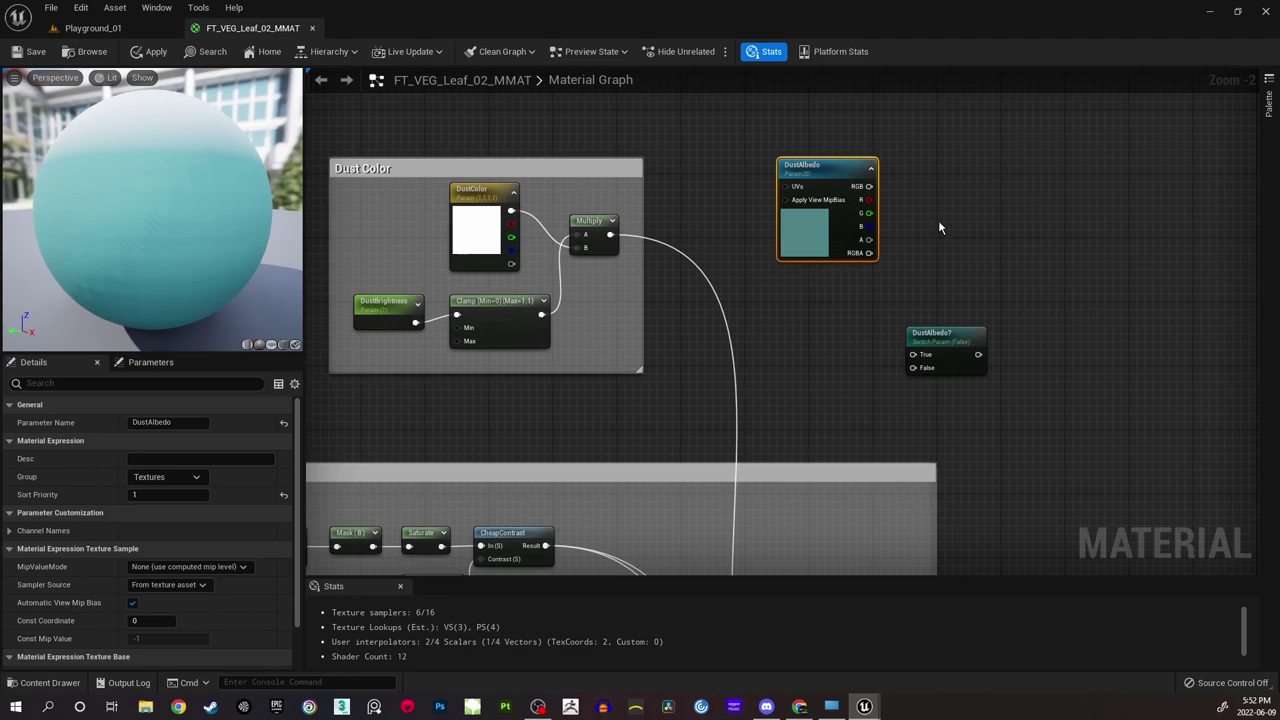
click(198, 479)
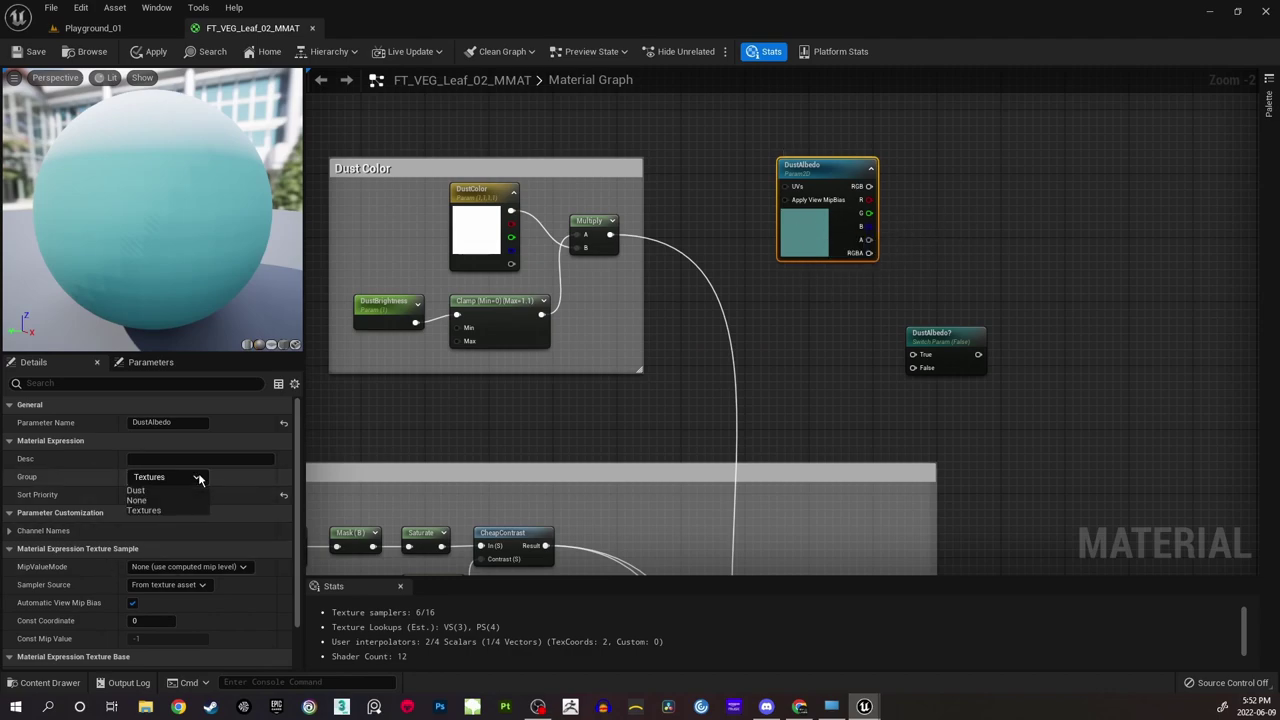
click(150, 494)
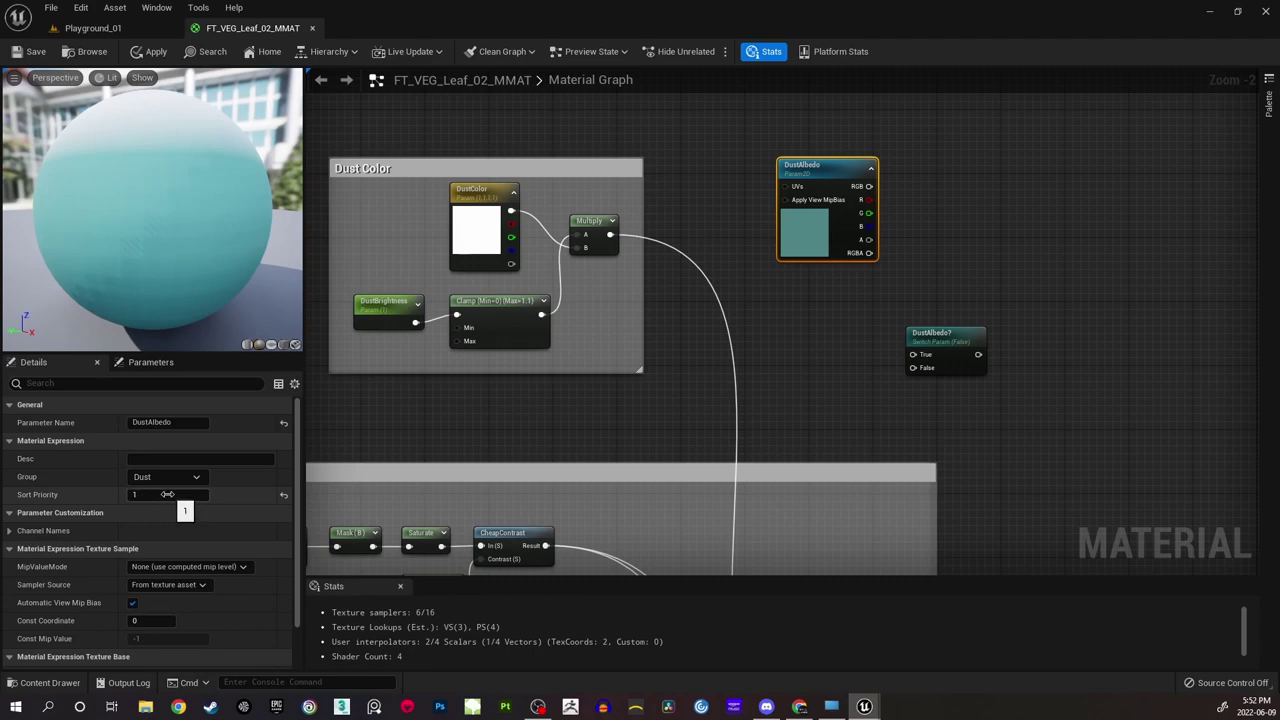
click(797, 333)
Raise the DustAlbedo texture node slightly to leave more room above the DustAlbedo? switch.
right_drag(828, 313, 792, 364)
drag(828, 228, 820, 188)
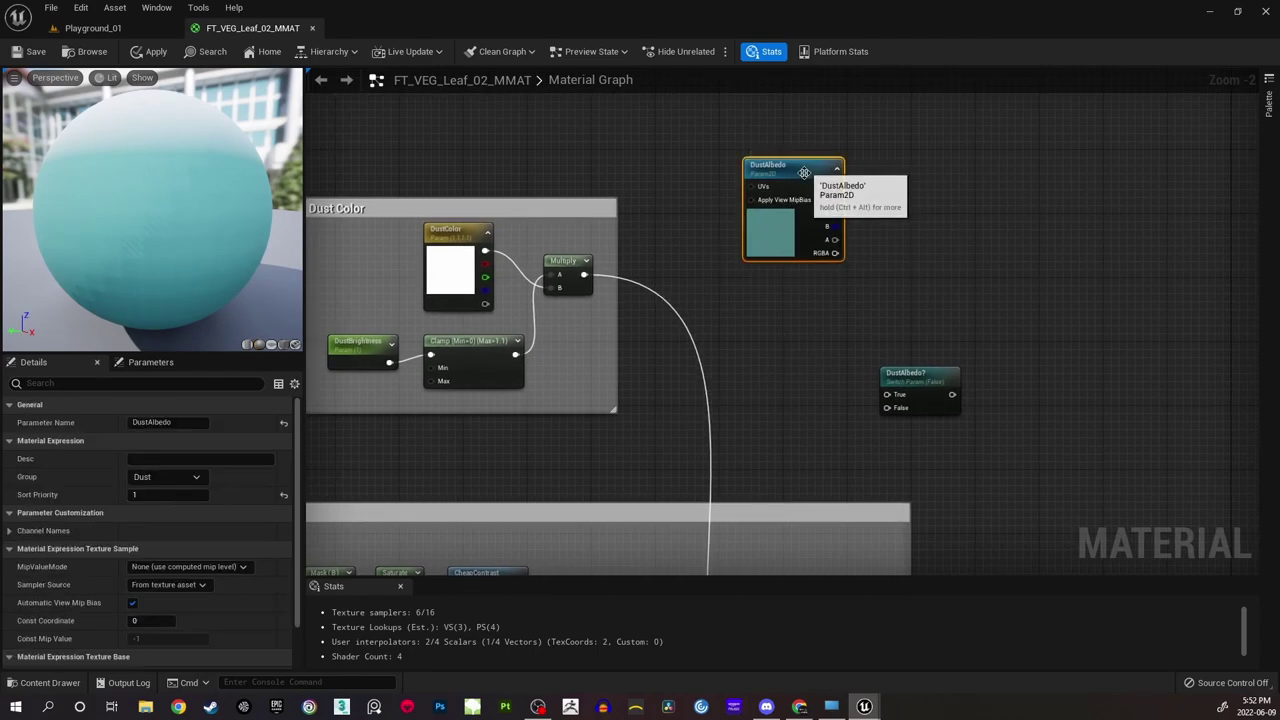
click(704, 251)
right_drag(785, 302, 769, 269)
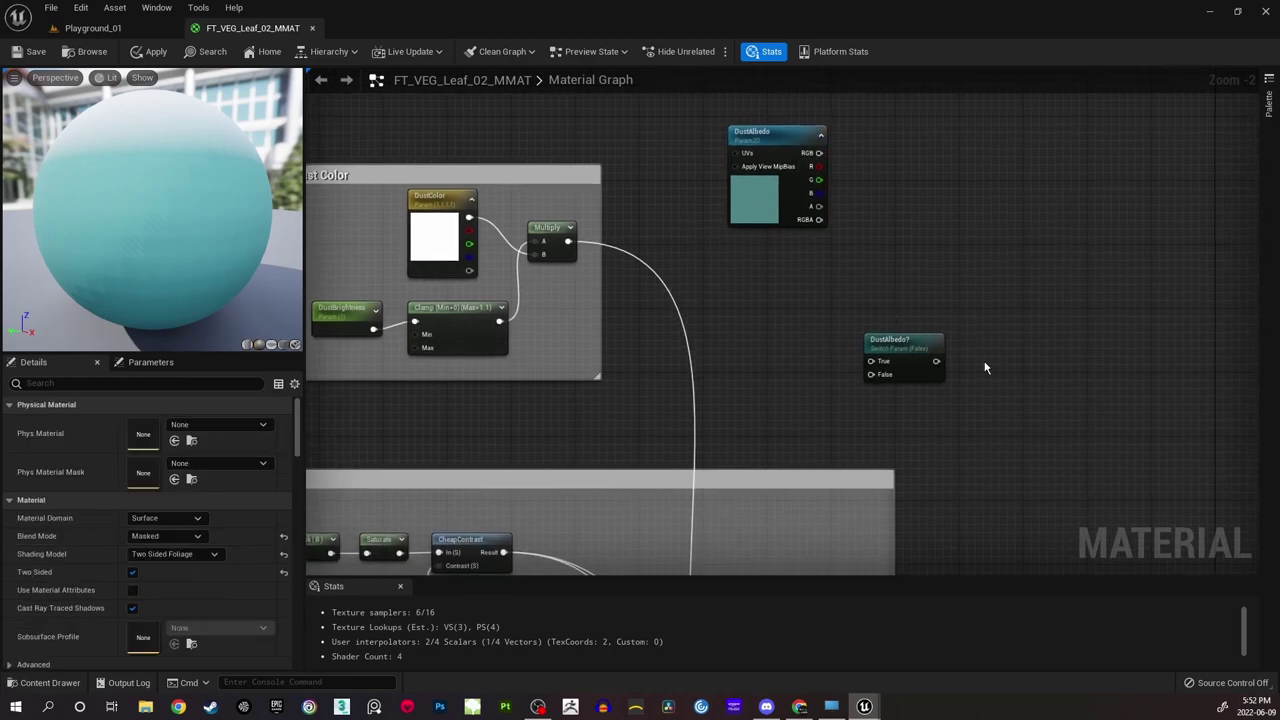
Assign the DustAlbedo? switch to the Dust group and move it closer to the DustAlbedo texture node.
click(882, 340)
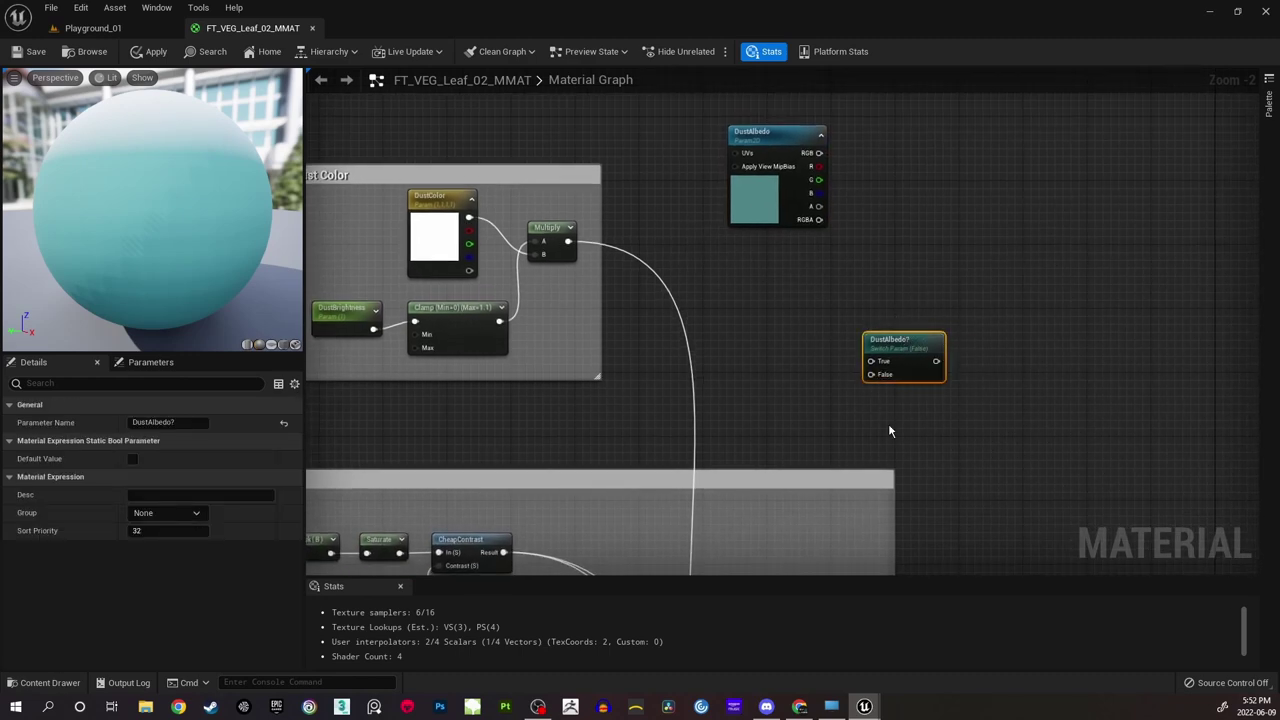
click(197, 514)
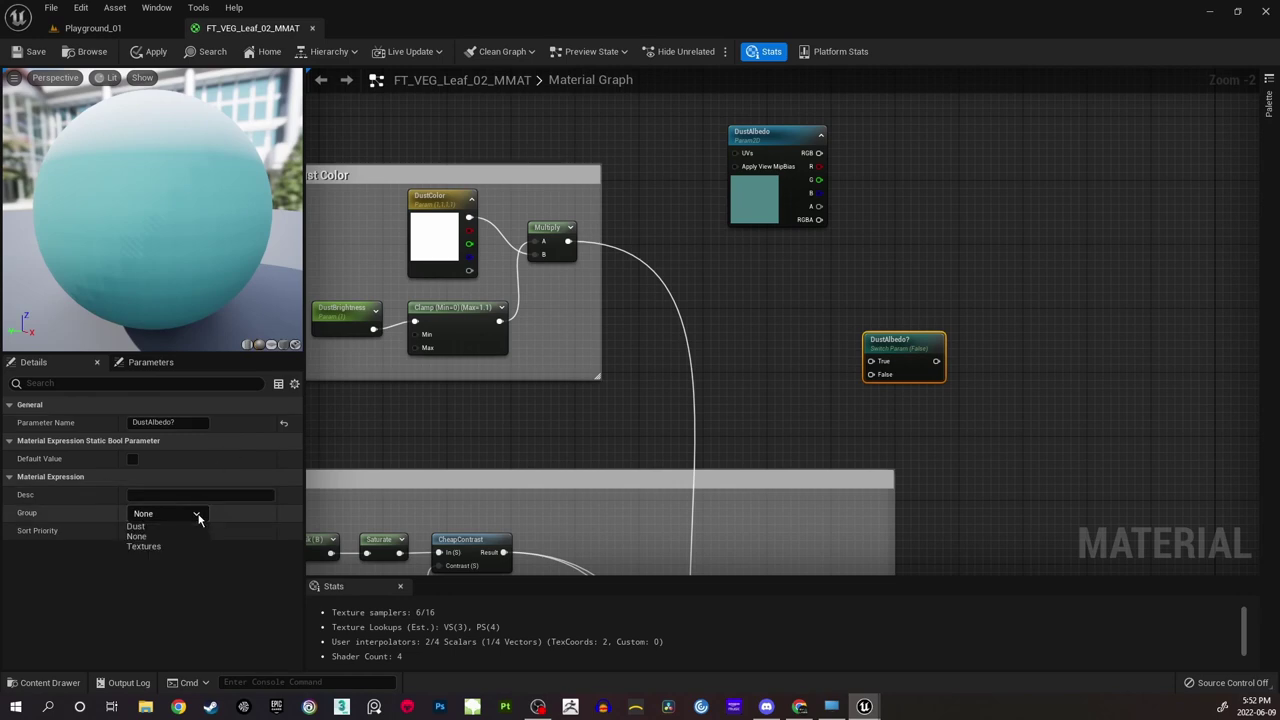
click(140, 528)
click(758, 345)
right_drag(756, 313, 791, 362)
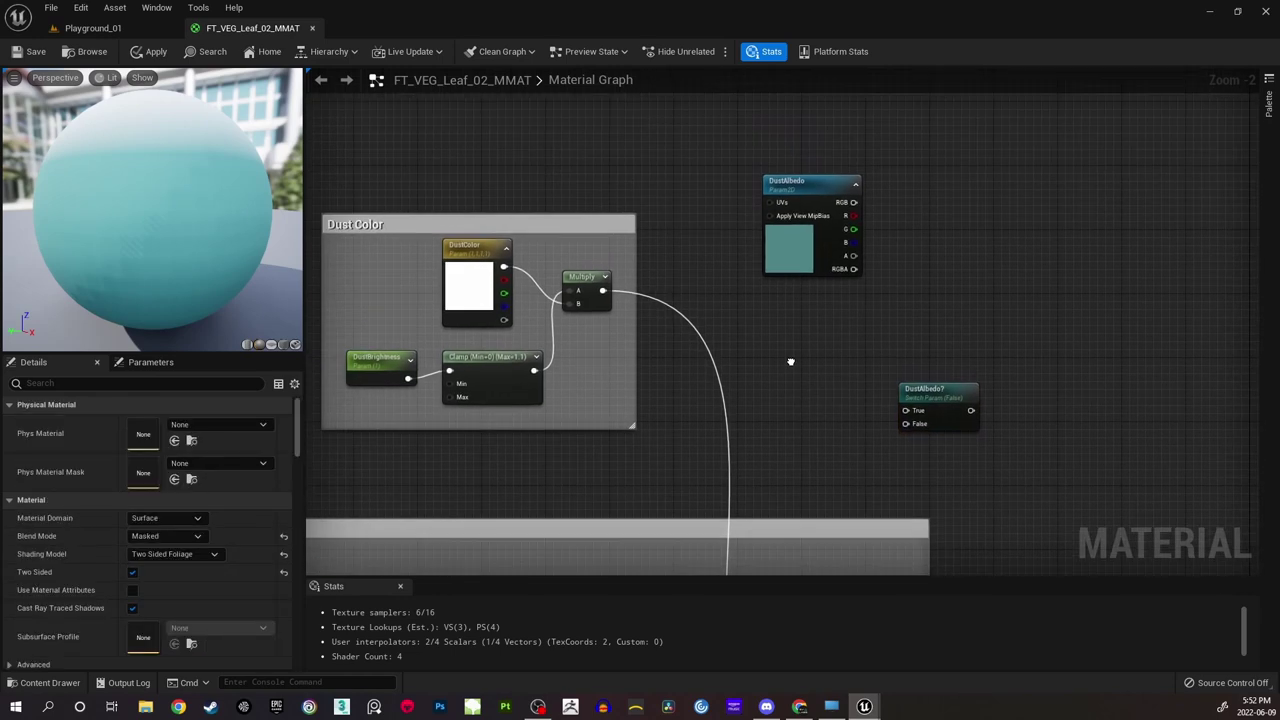
drag(935, 390, 901, 356)
click(817, 325)
right_drag(817, 325, 837, 313)
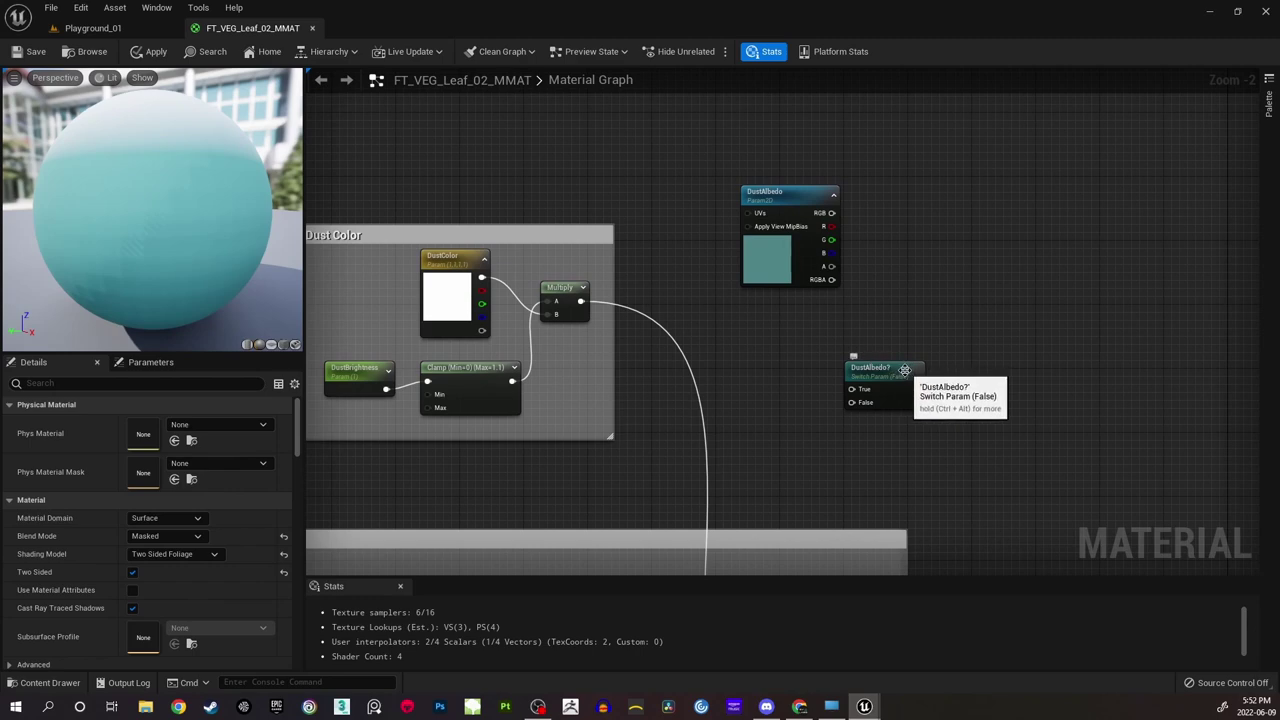
Connect DustAlbedo's RGB output to the switch's True input and the dust color Multiply to False, with the texture node moved up and left.
drag(791, 197, 868, 360)
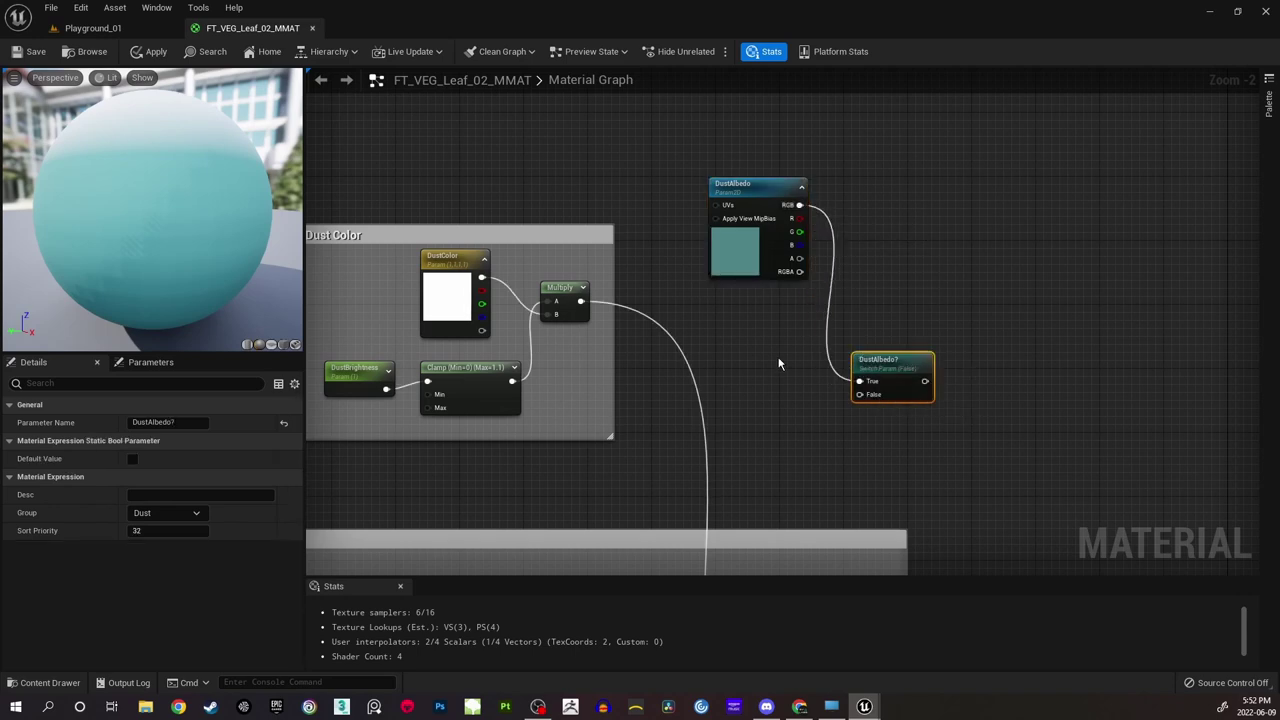
drag(581, 301, 857, 395)
drag(754, 190, 688, 133)
Move the Dust Color comment group up beside the DustAlbedo texture node and enlarge its frame toward the switch.
right_drag(538, 147, 602, 209)
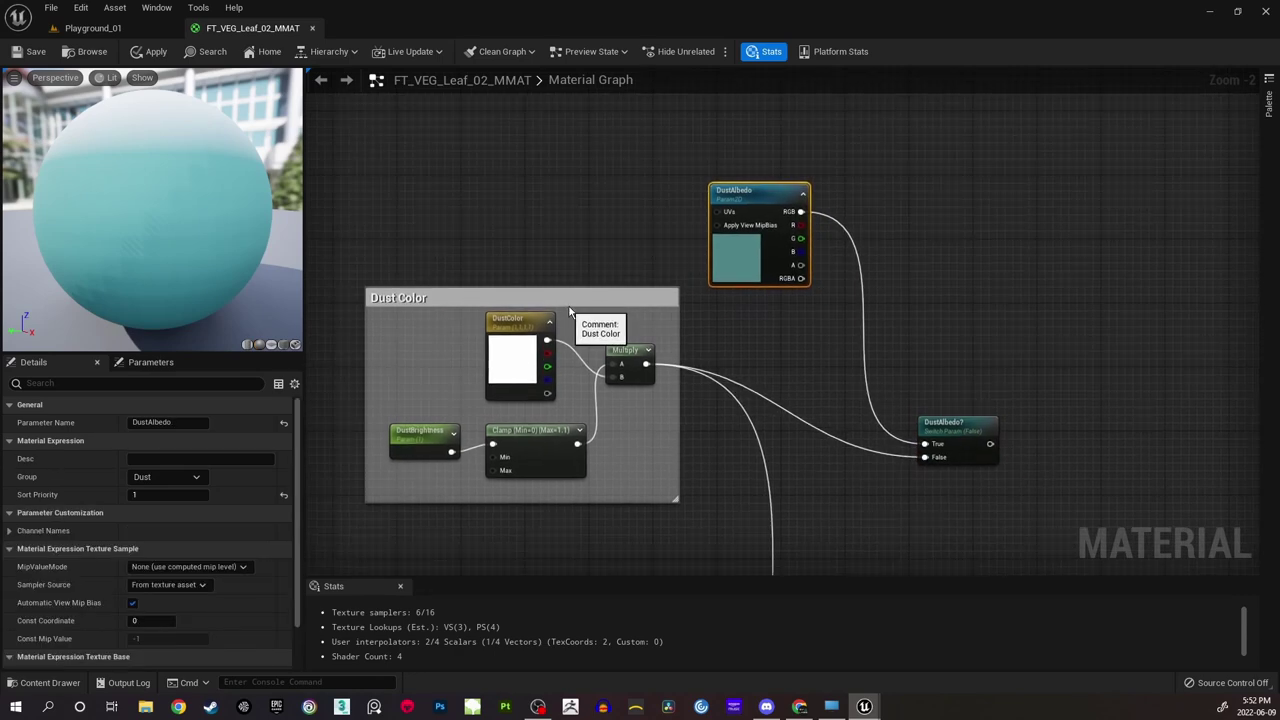
drag(575, 300, 551, 212)
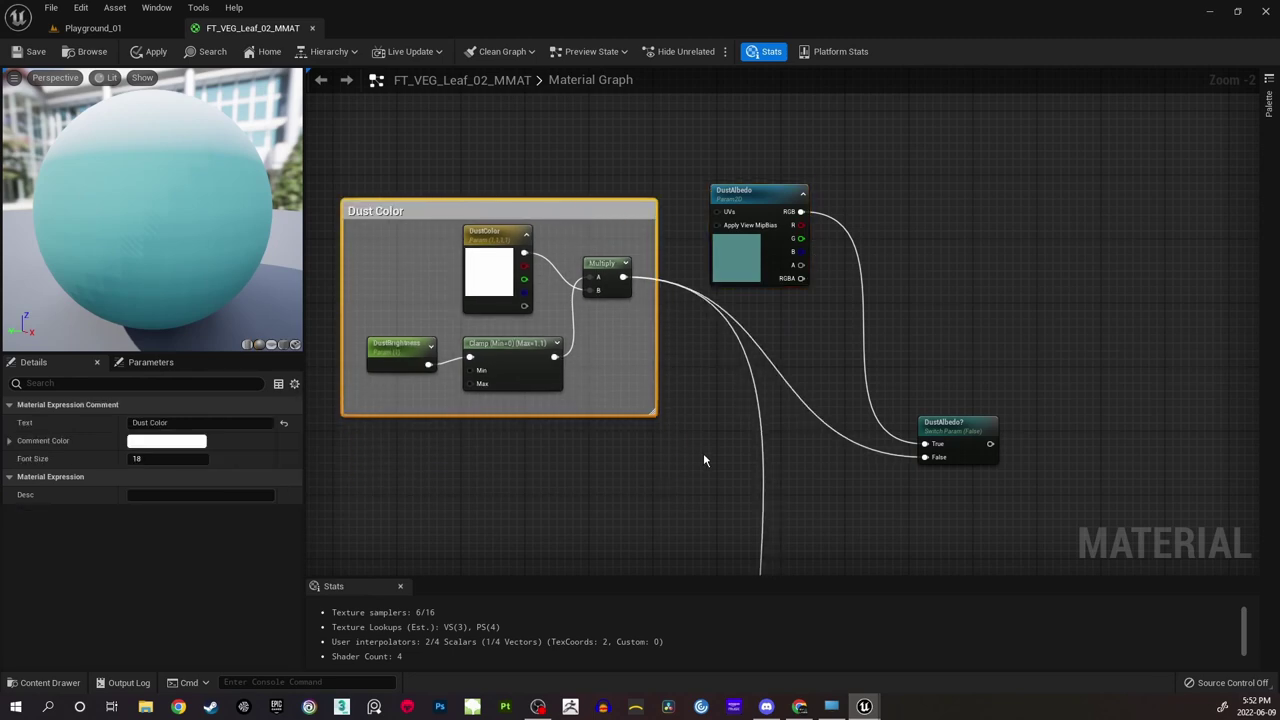
drag(657, 416, 763, 487)
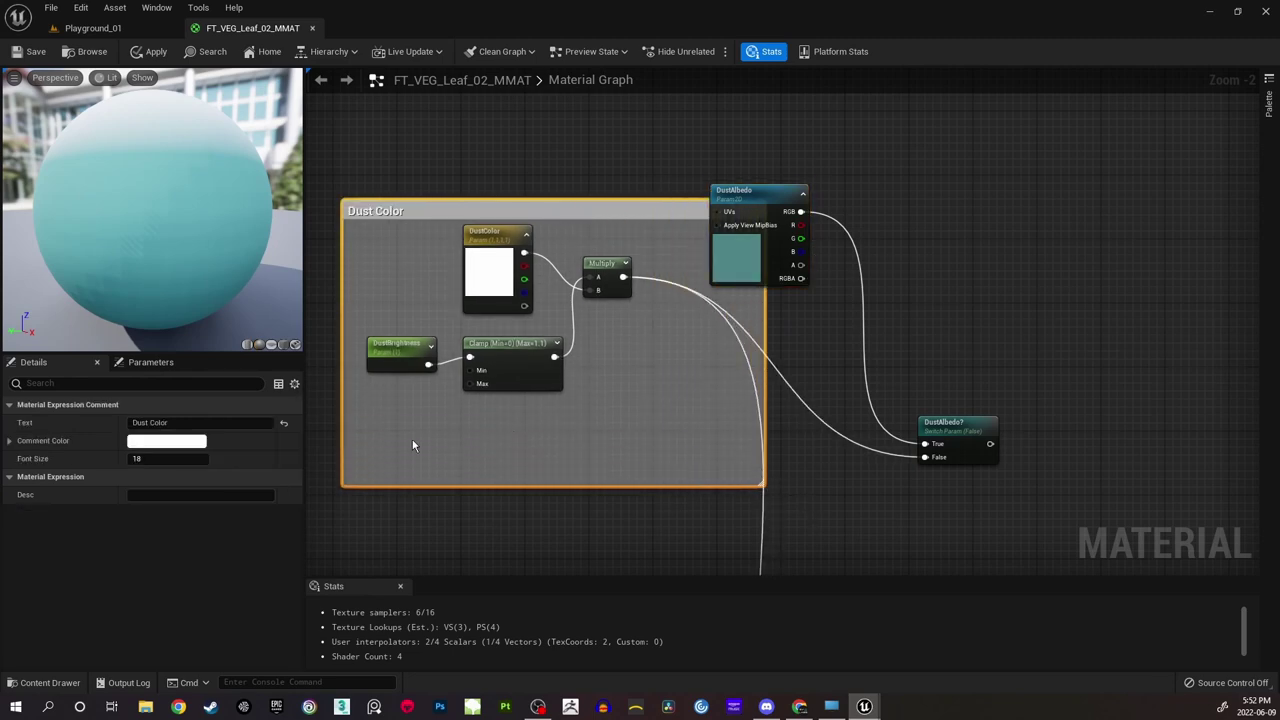
Rearrange the Dust Color group by lowering the dust color nodes, placing the DustAlbedo texture above them and extending the frame upward.
mouse_move(395, 435)
mouse_down()
mouse_move(598, 265)
mouse_move(603, 333)
mouse_up()
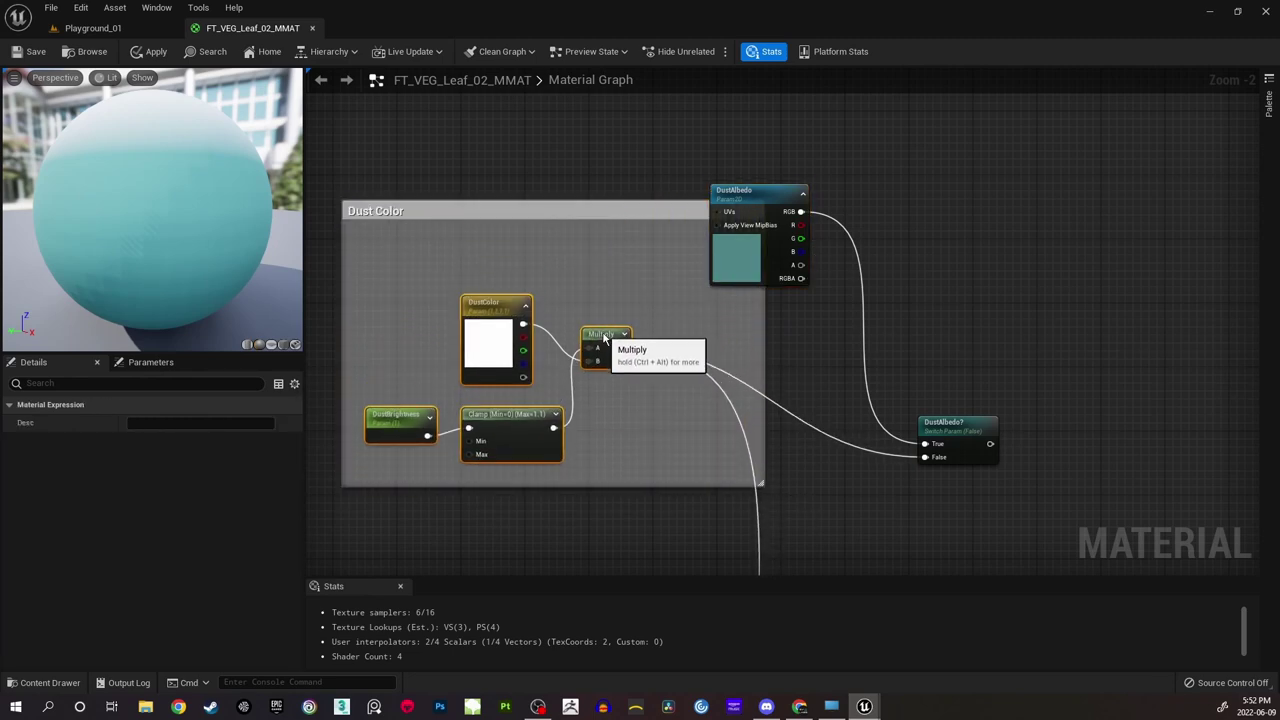
click(637, 291)
drag(753, 240, 657, 272)
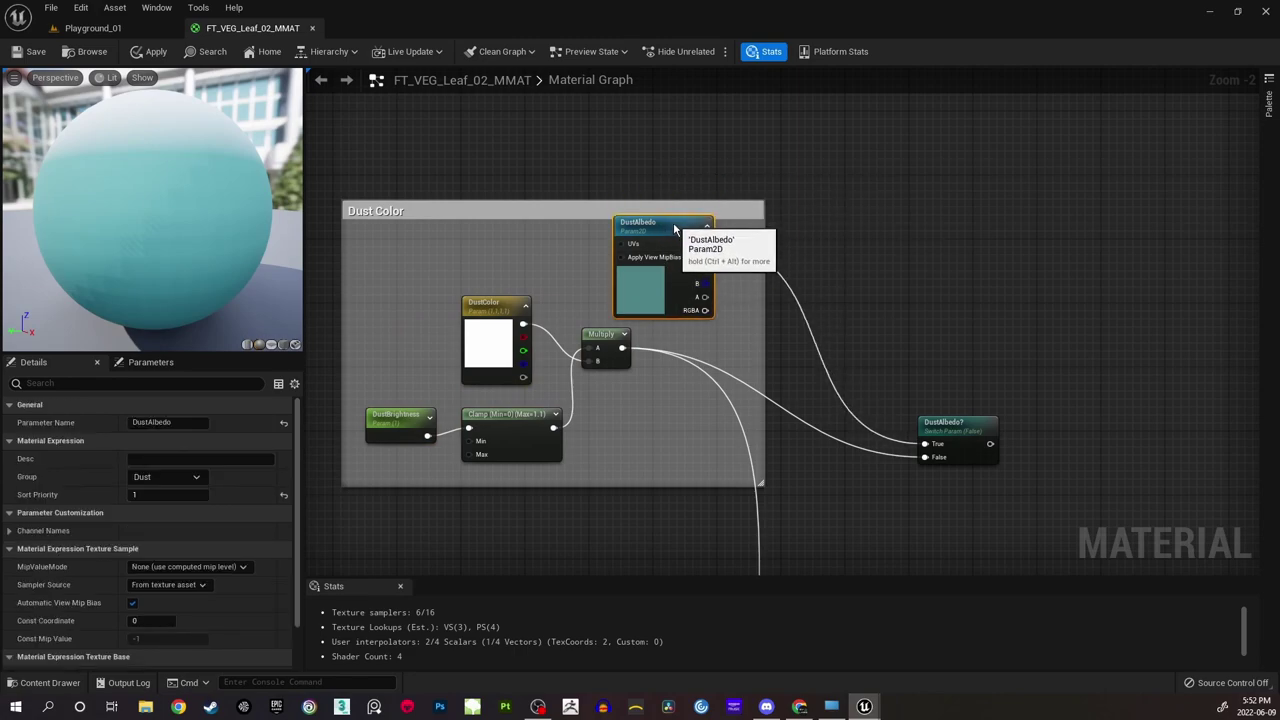
click(815, 188)
drag(699, 199, 698, 156)
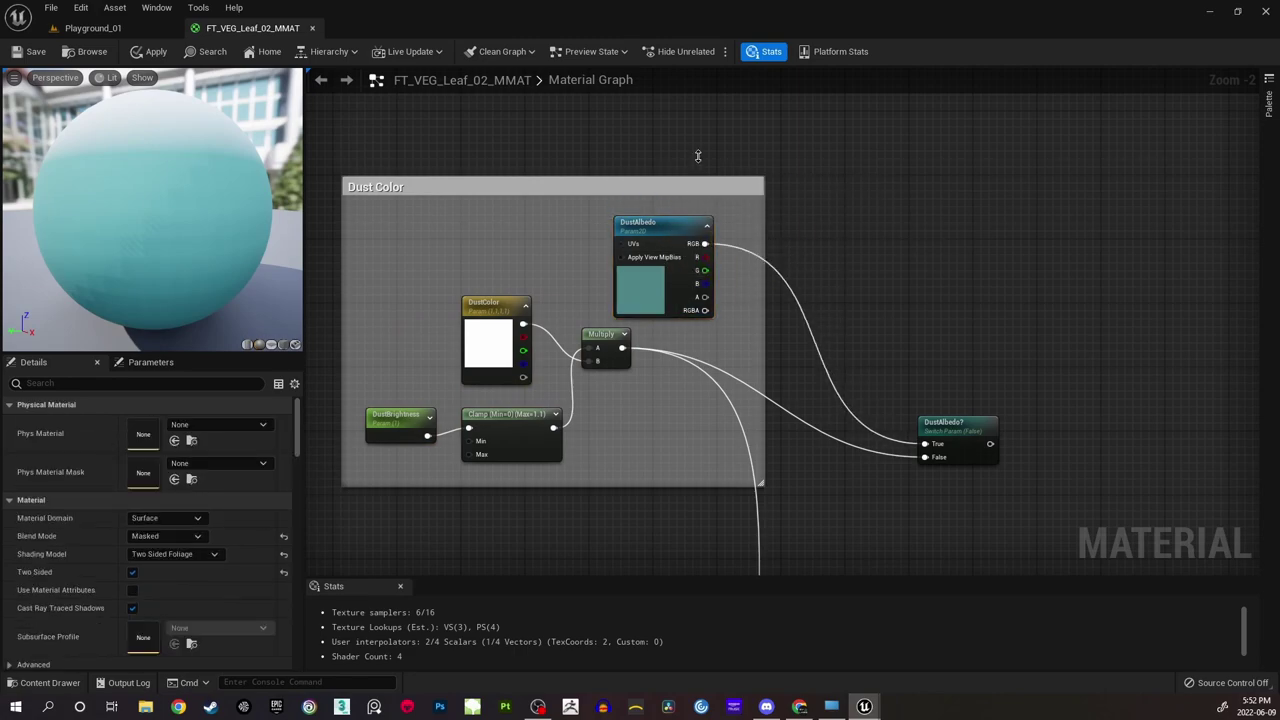
Move the DustAlbedo? switch closer to the Dust Color comment group.
right_drag(867, 363, 826, 225)
scroll(891, 256, down, 1)
drag(907, 278, 812, 285)
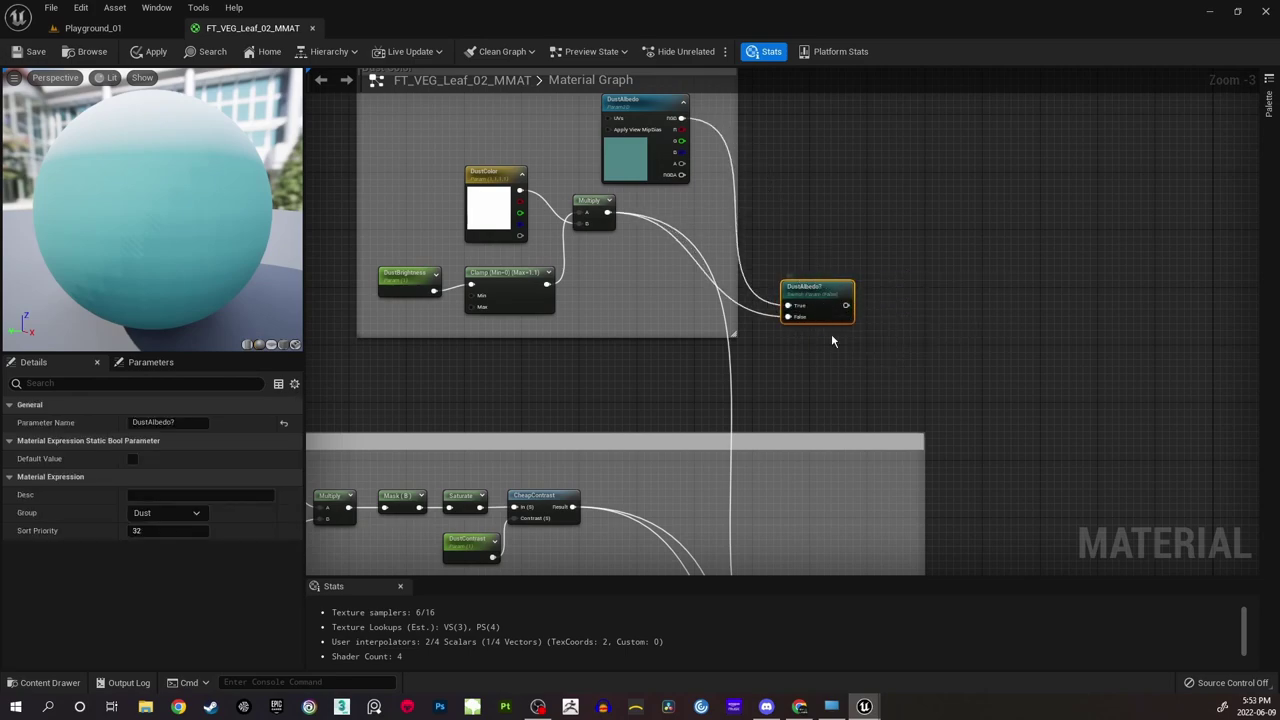
scroll(788, 265, up, 1)
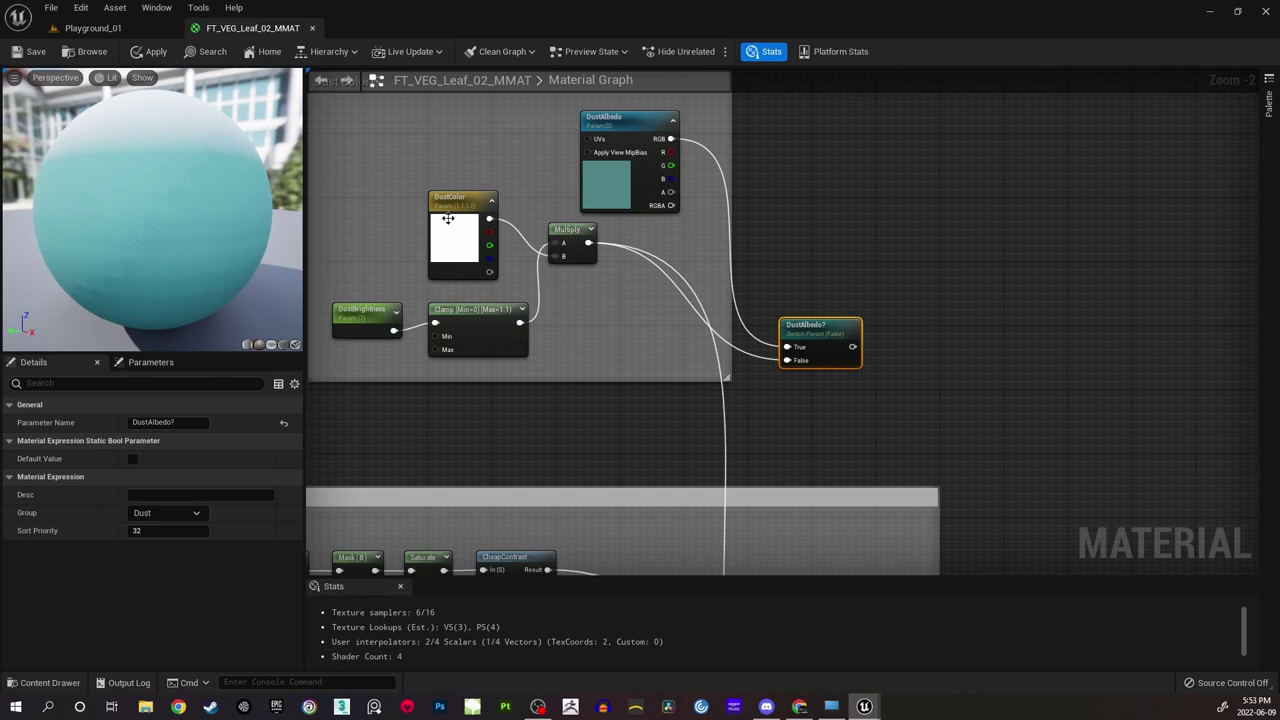
Connect the DustAlbedo? switch output to the B input of the Lerp in the Dust generator group.
right_drag(819, 418, 736, 214)
scroll(691, 307, down, 2)
right_drag(691, 307, 762, 193)
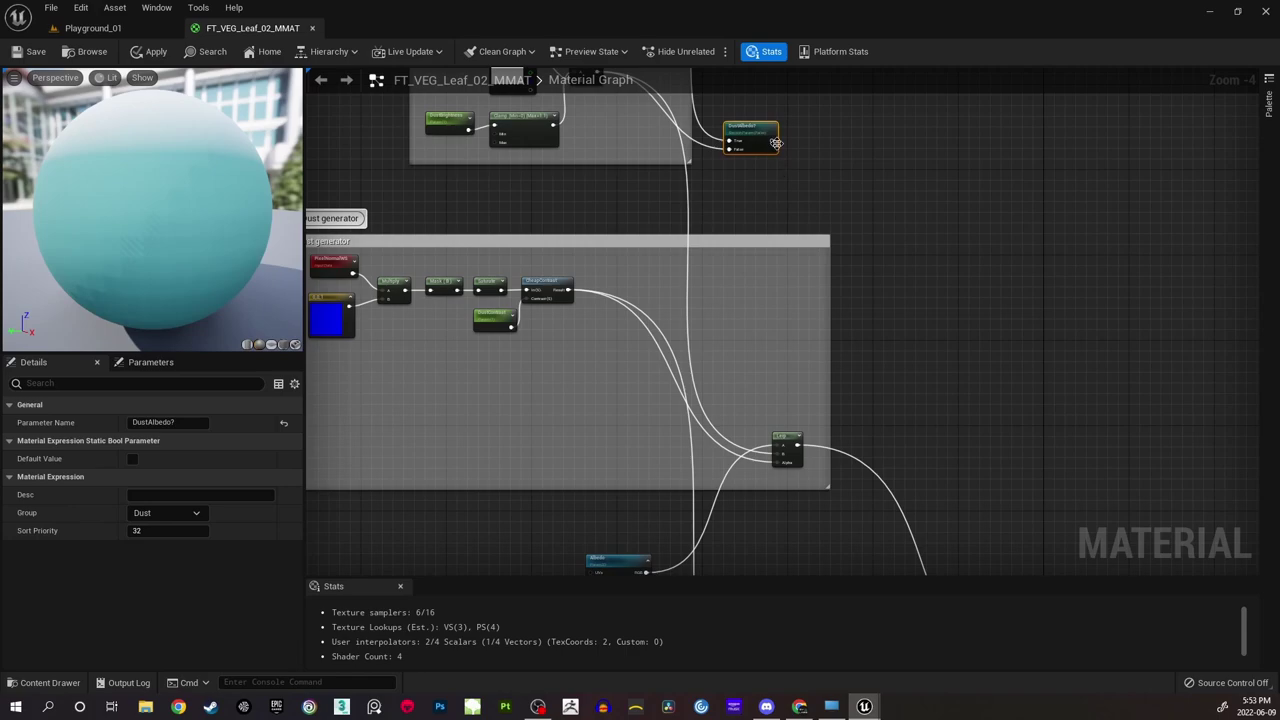
drag(772, 140, 778, 457)
right_drag(801, 391, 808, 284)
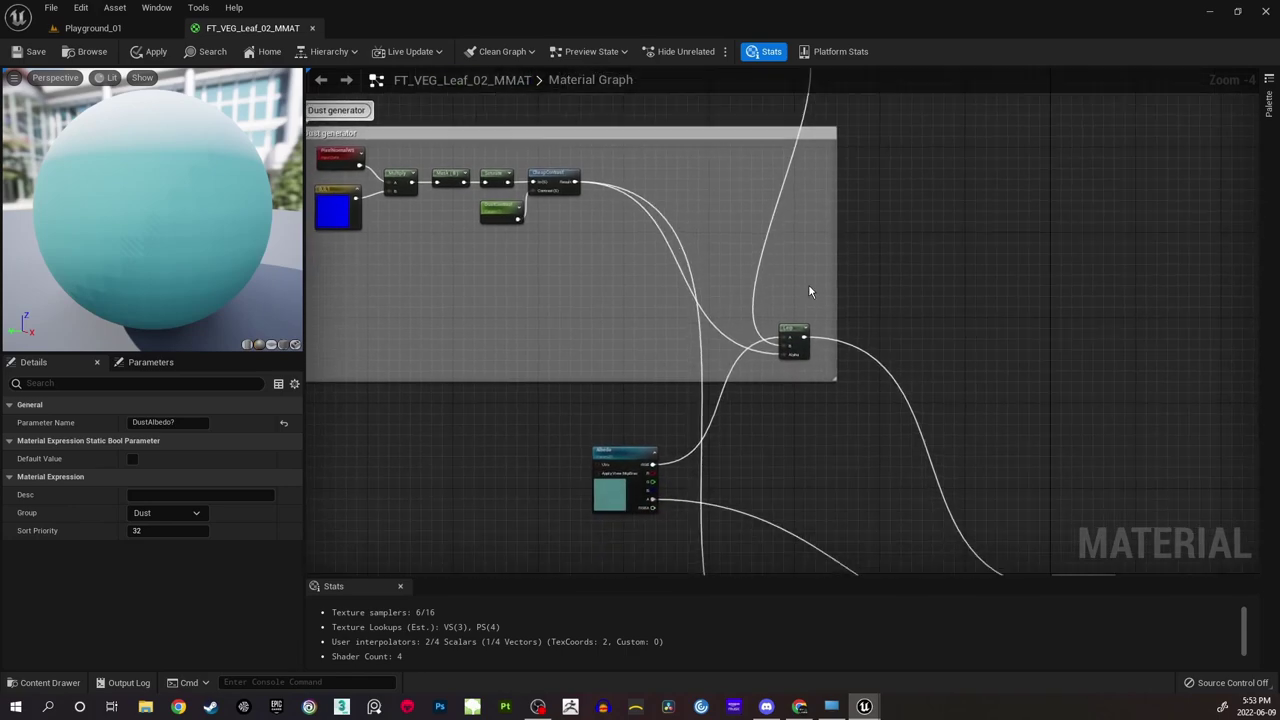
scroll(808, 284, up, 2)
scroll(799, 218, down, 2)
Rotate the material preview slightly and save the FT_VEG_Leaf_02_MMAT material.
right_drag(765, 140, 830, 347)
drag(195, 158, 189, 195)
click(40, 54)
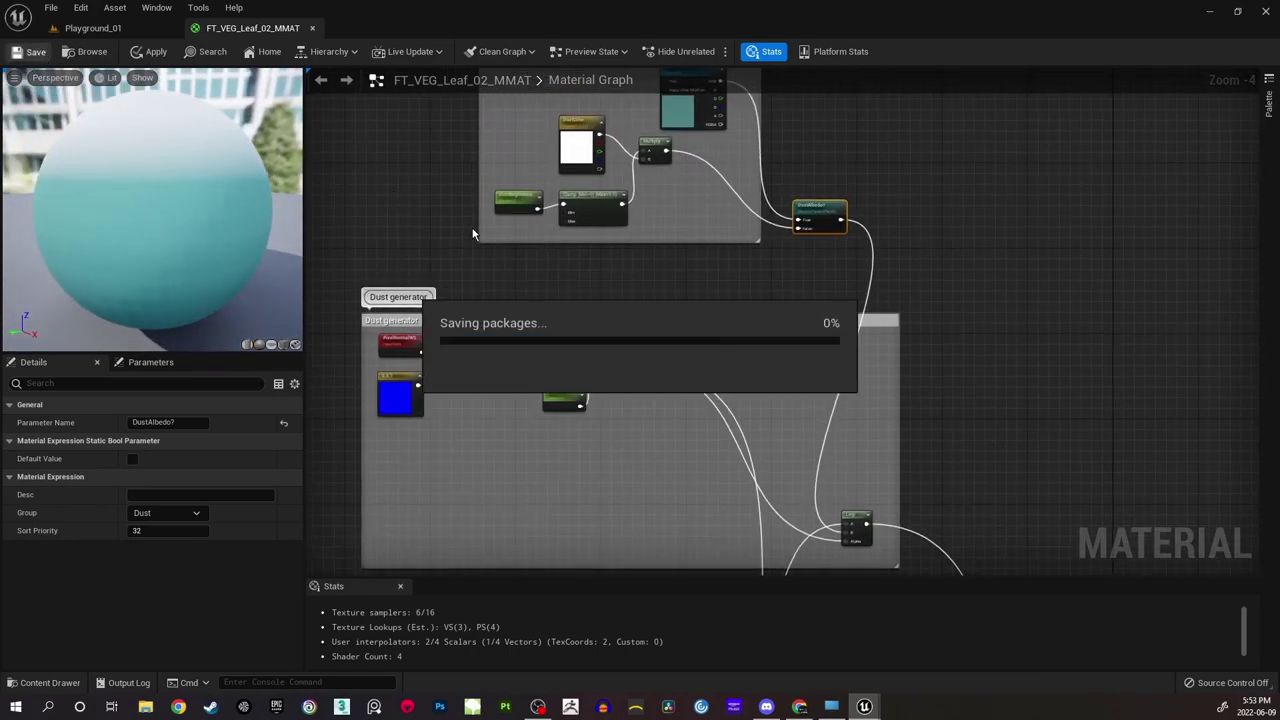
Return to the Playground_01 level and bring up the FT_VEG_Leaf_02_IMAT material instance over the leaves.
click(93, 28)
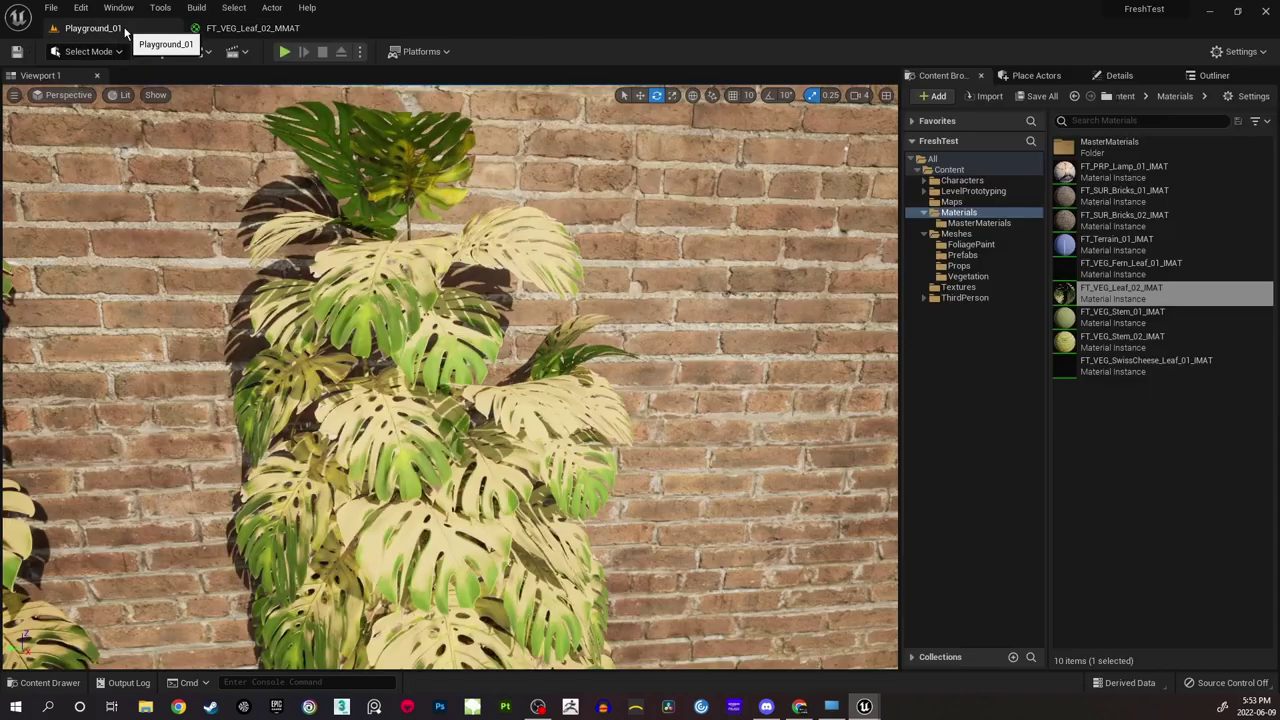
right_drag(659, 326, 679, 353)
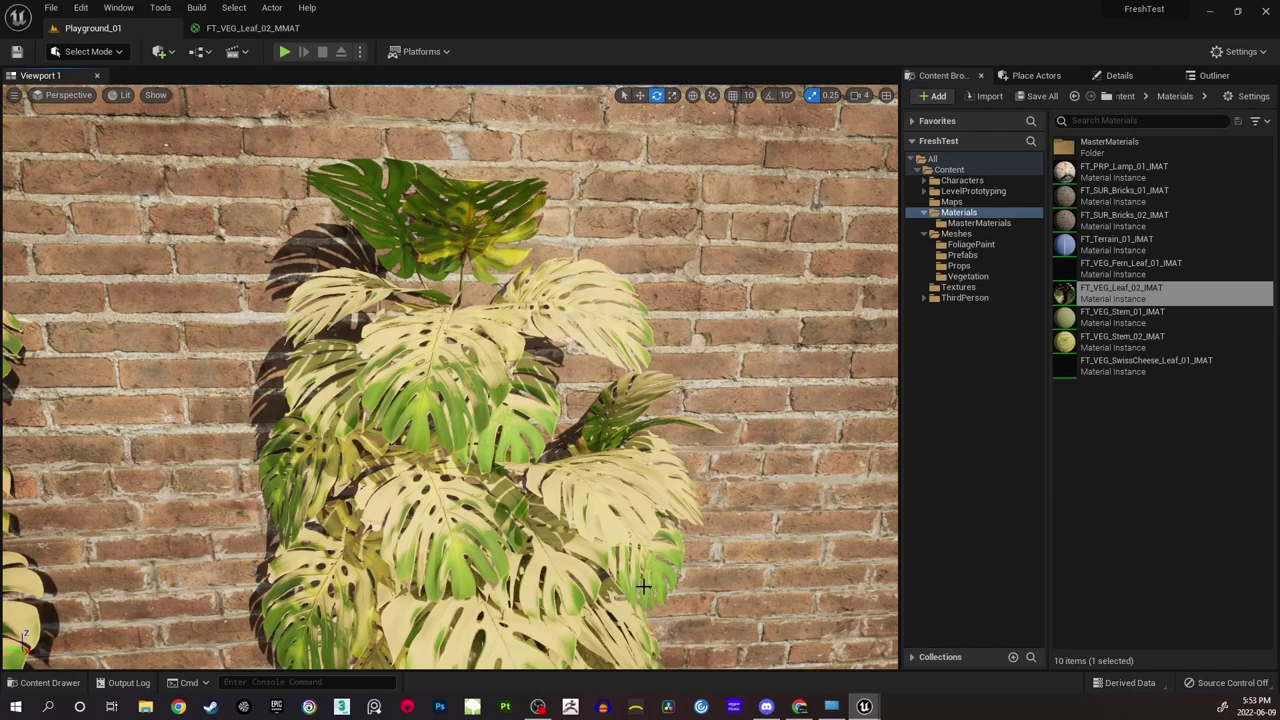
mouse_move(864, 706)
click(938, 655)
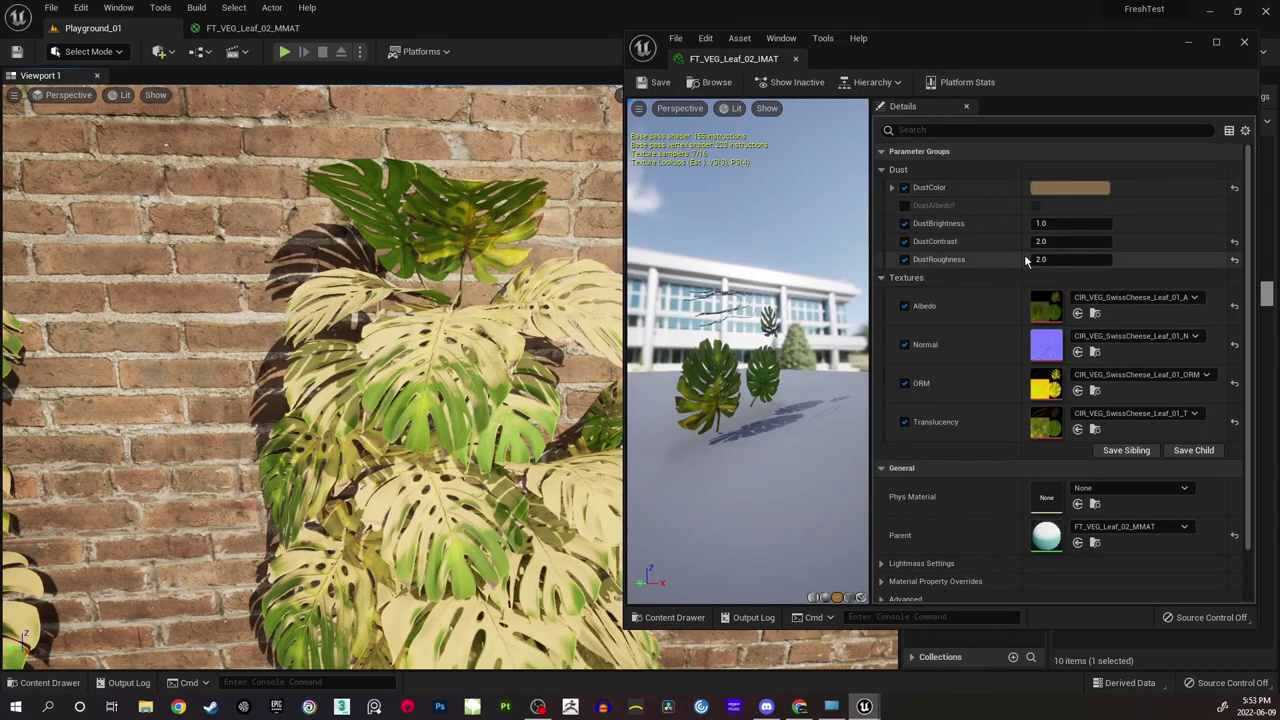
Enable the DustAlbedo? override in the material instance and turn the switch on, keeping the leaves in view.
click(905, 205)
key(s)
mouse_move(582, 310)
right_down()
mouse_move(606, 308)
mouse_move(590, 306)
right_up()
key(w)
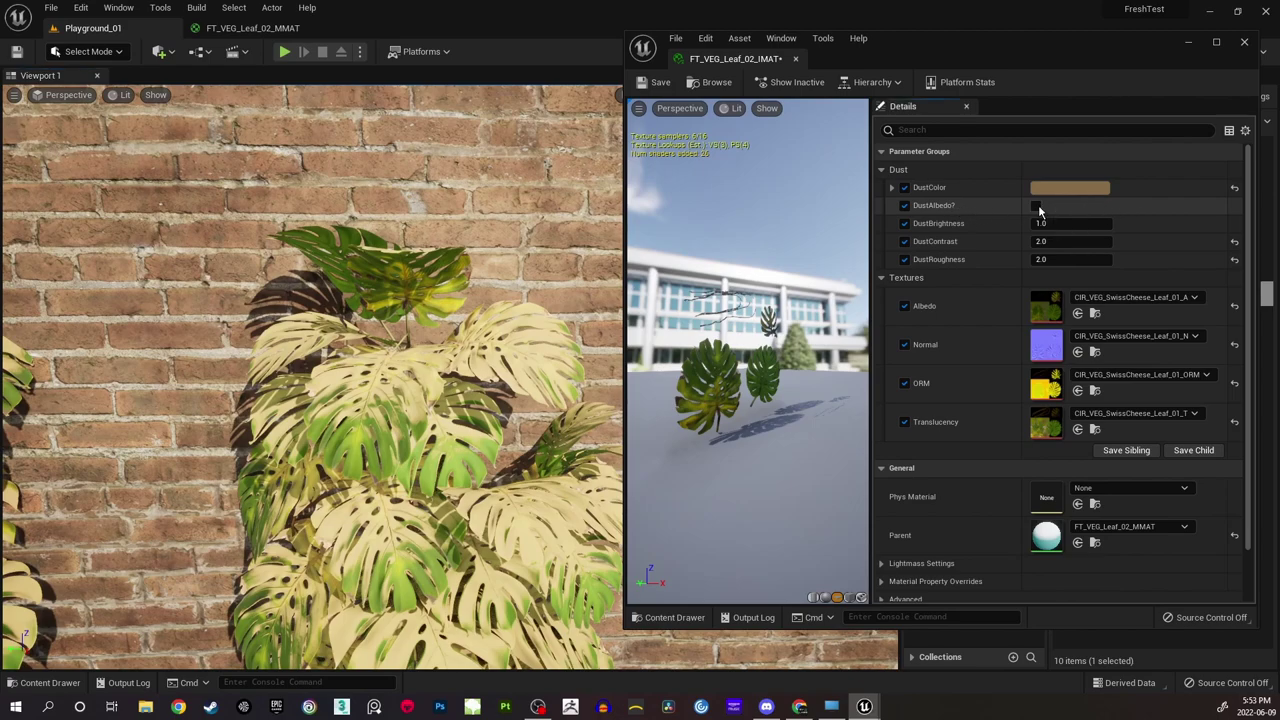
click(1037, 206)
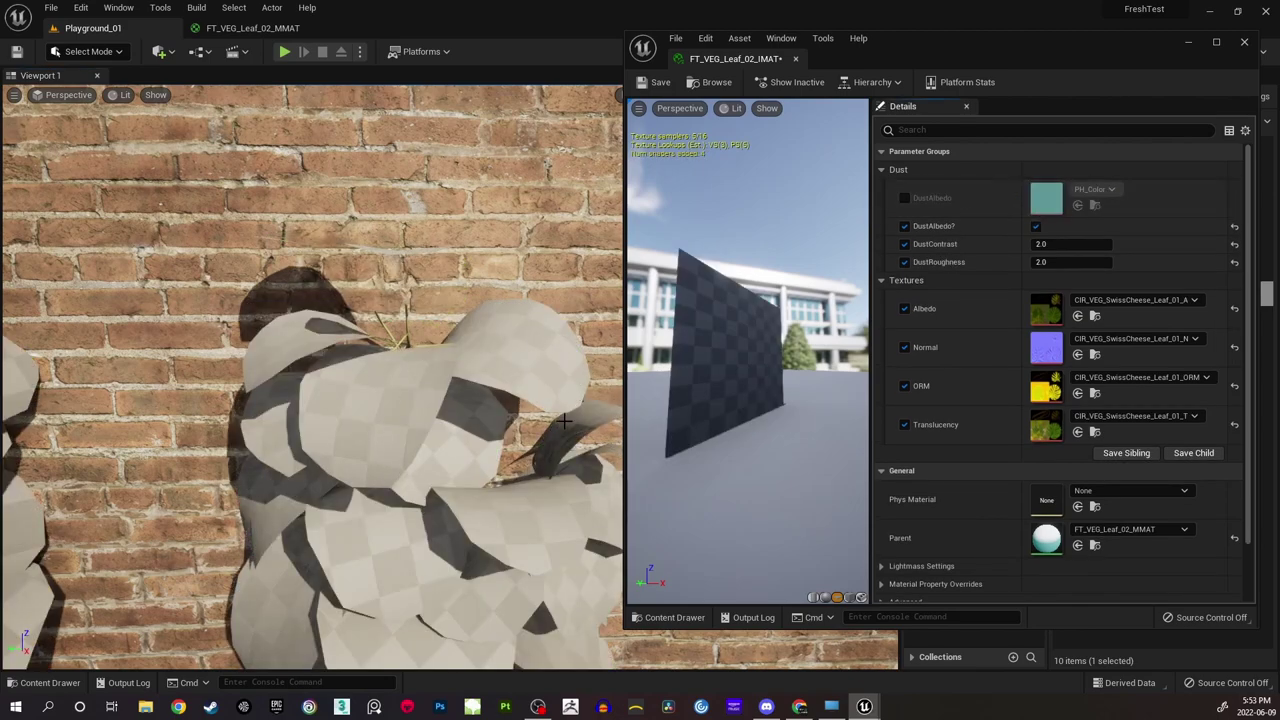
key(s)
right_drag(518, 408, 563, 421)
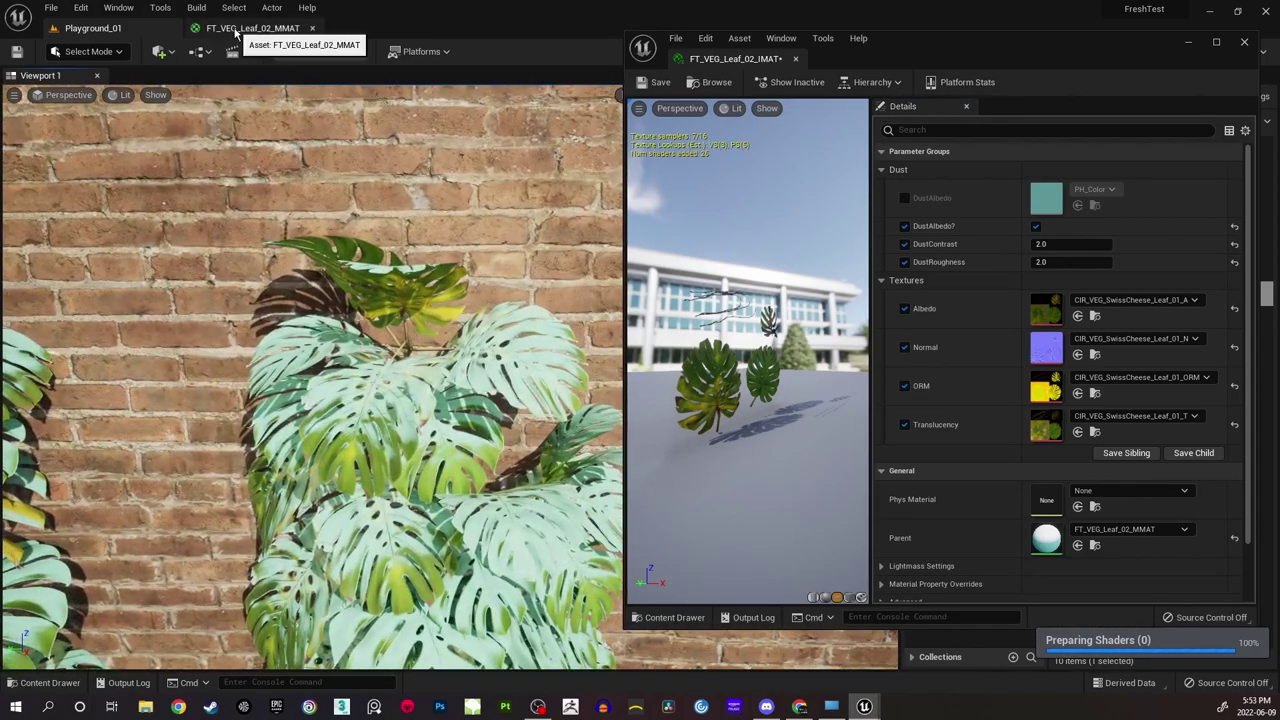
Review the Dust Color nodes in the master material and examine the textured dust on the leaves up close in the level.
click(252, 28)
right_drag(564, 254, 389, 348)
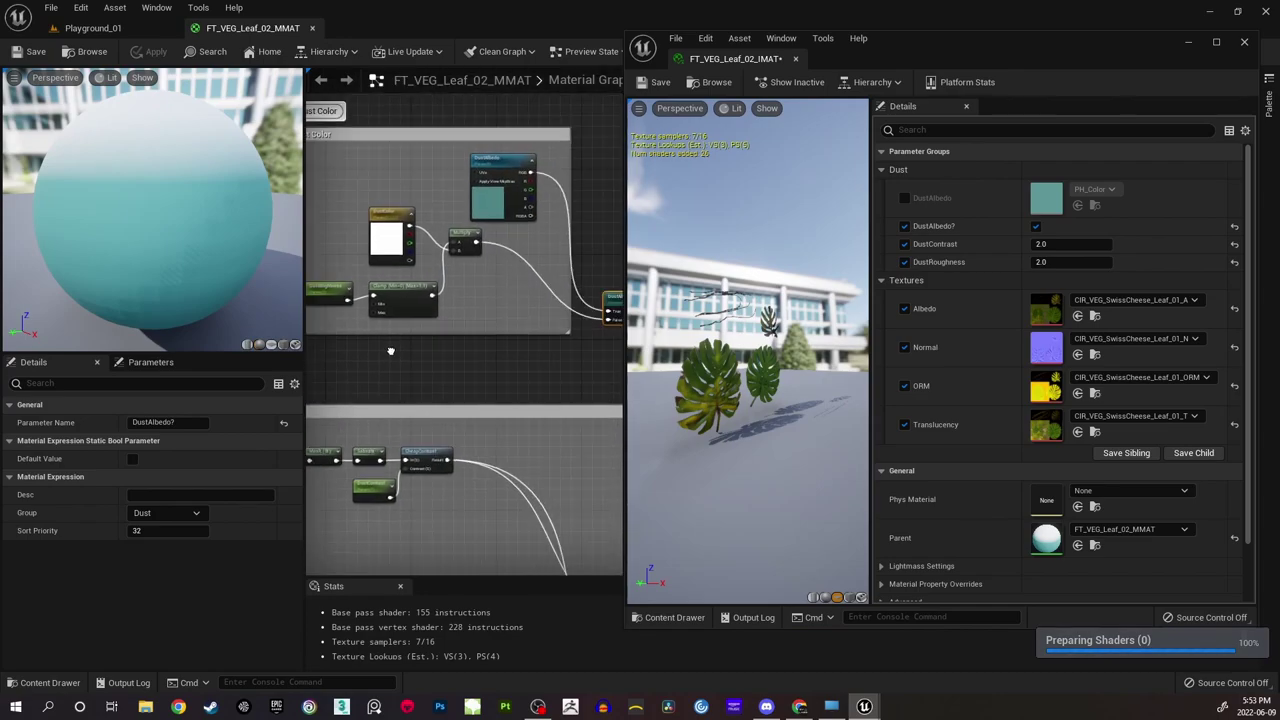
mouse_move(897, 54)
mouse_down()
mouse_move(921, 359)
mouse_move(942, 392)
mouse_move(799, 60)
mouse_move(948, 58)
mouse_move(907, 58)
mouse_move(921, 58)
mouse_up()
click(93, 28)
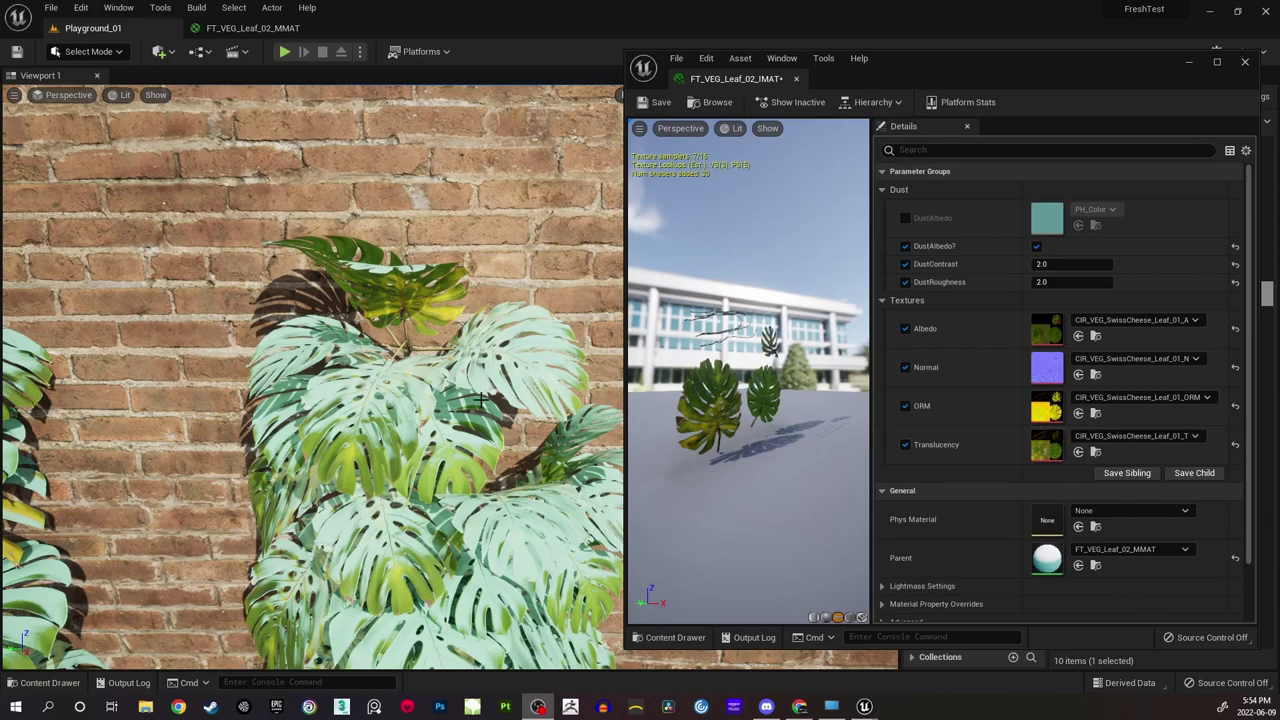
key(w)
right_drag(400, 360, 403, 394)
key(s)
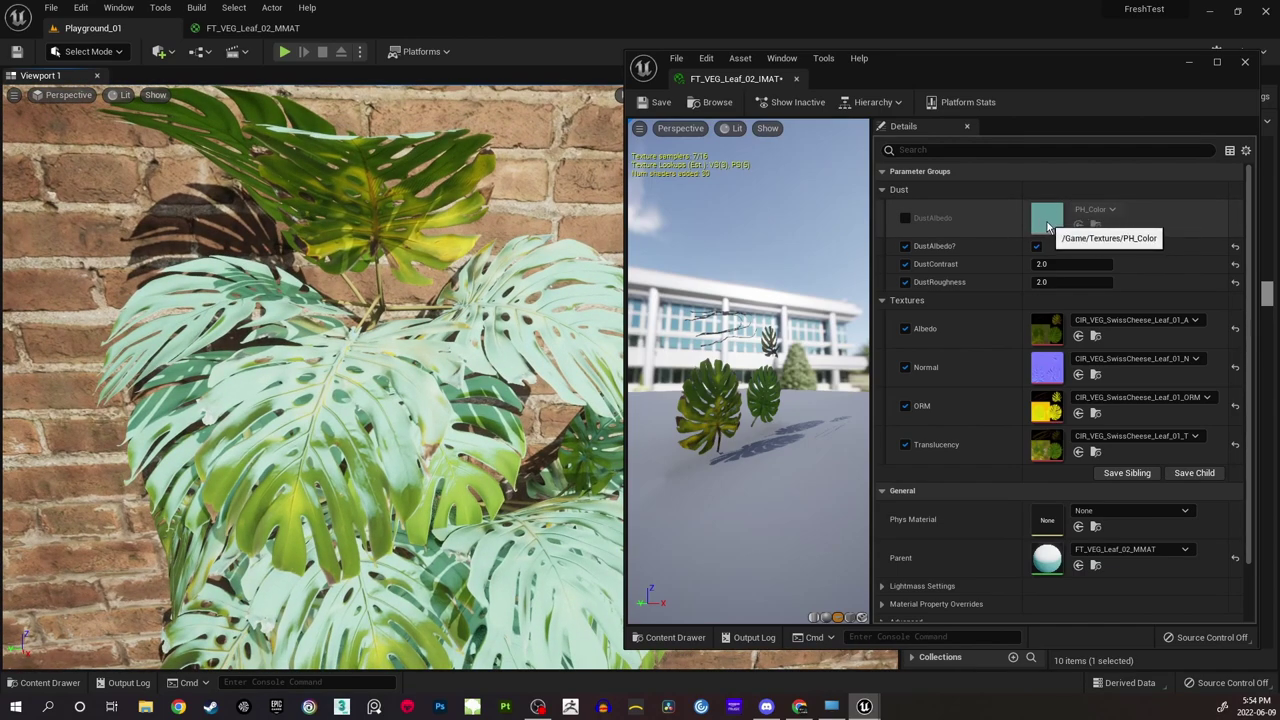
Enable the instance's DustAlbedo override and assign the uexnfjrlw_4K_Albedo texture from the Textures folder.
drag(985, 70, 972, 59)
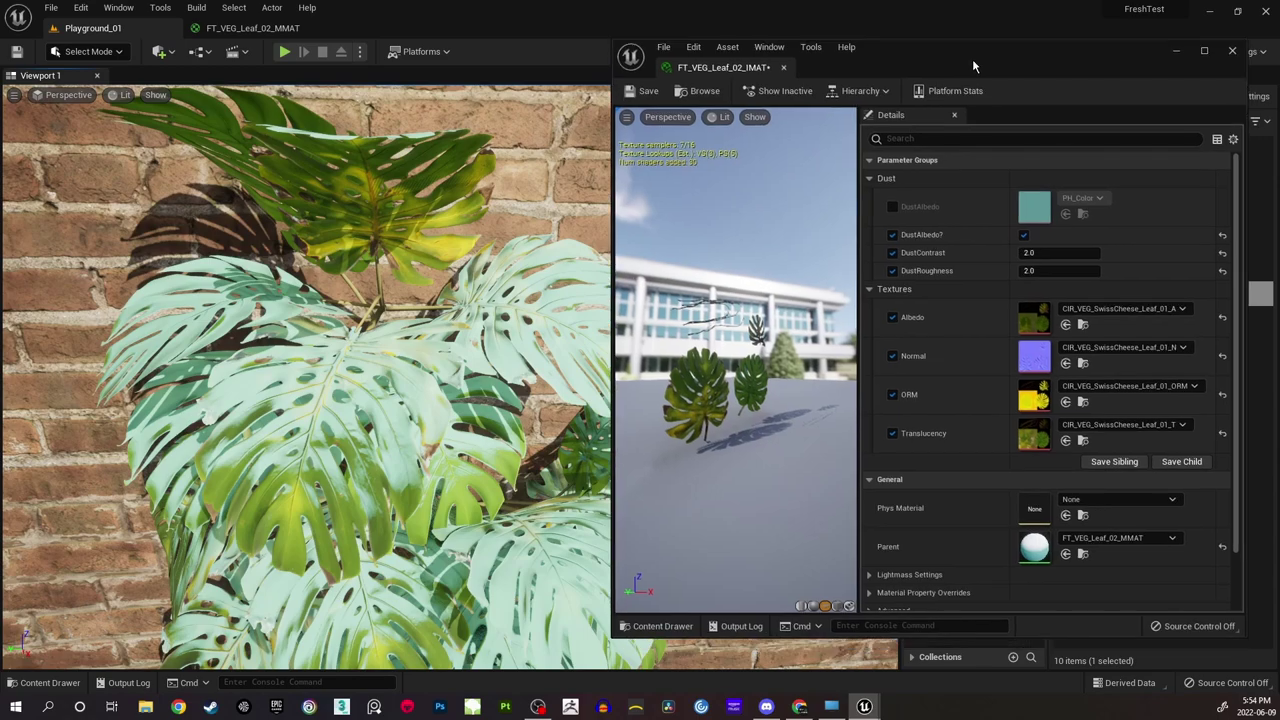
click(893, 207)
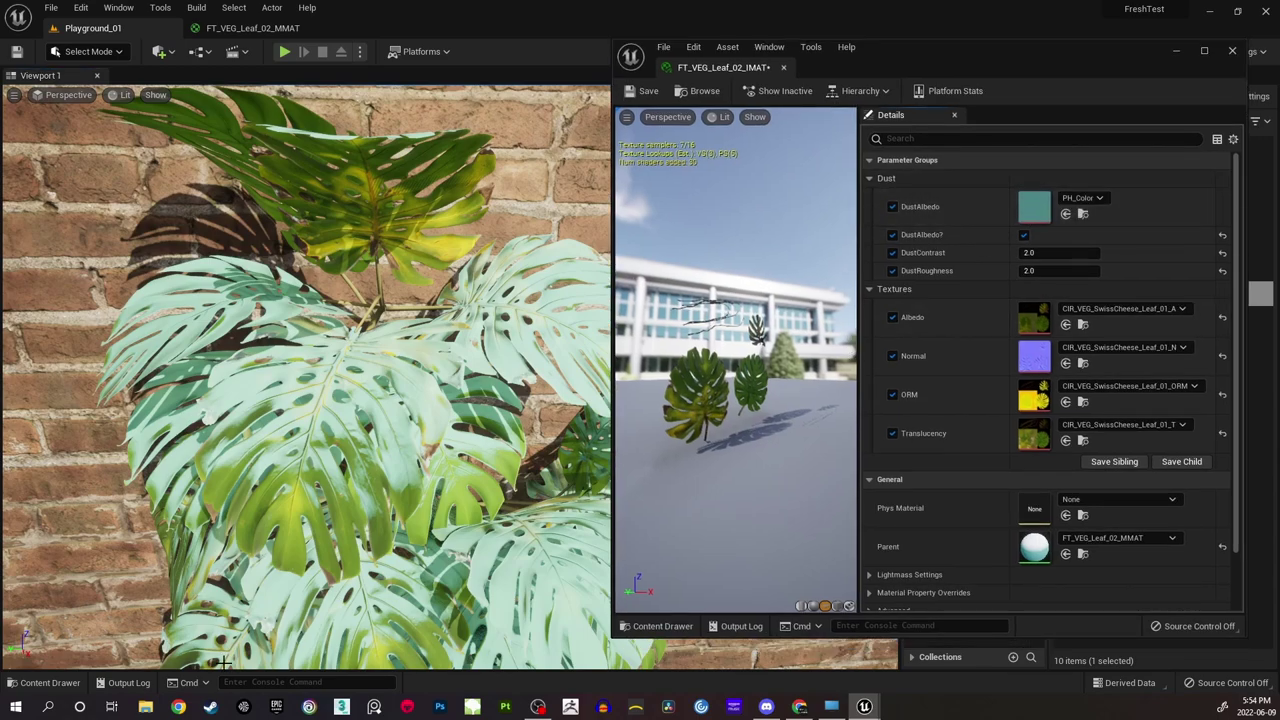
click(43, 682)
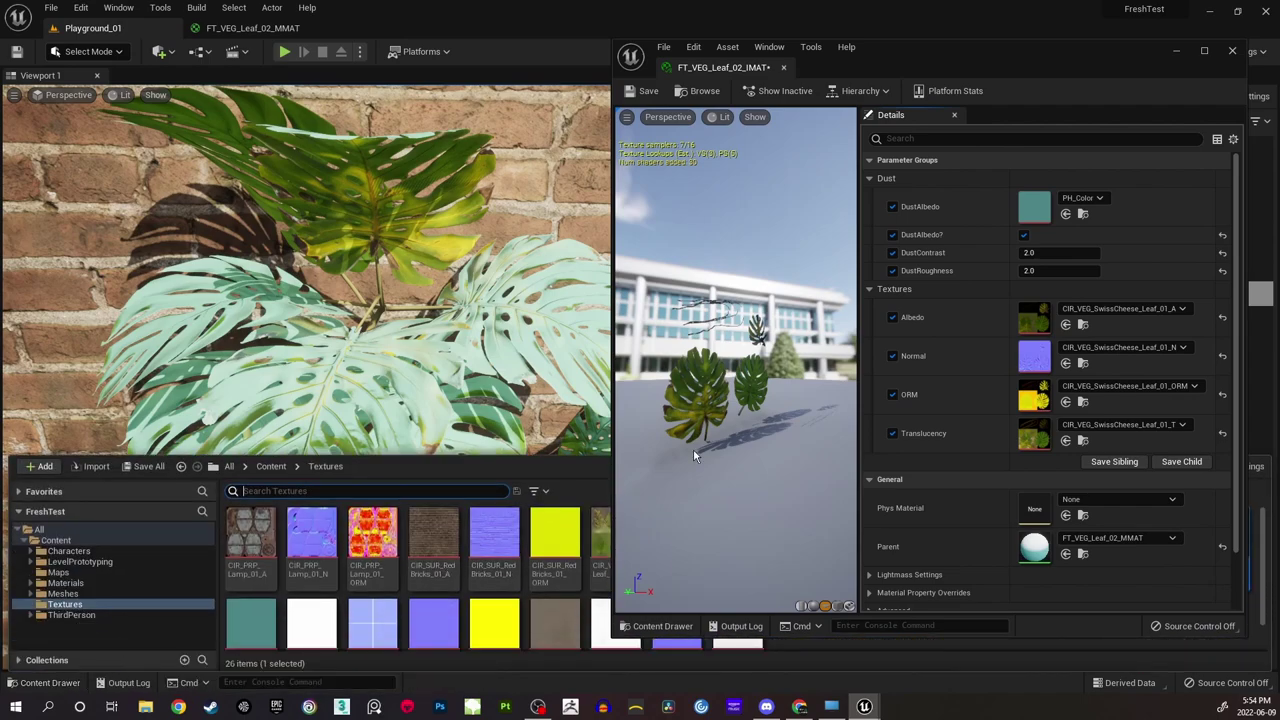
drag(1057, 68, 1063, 65)
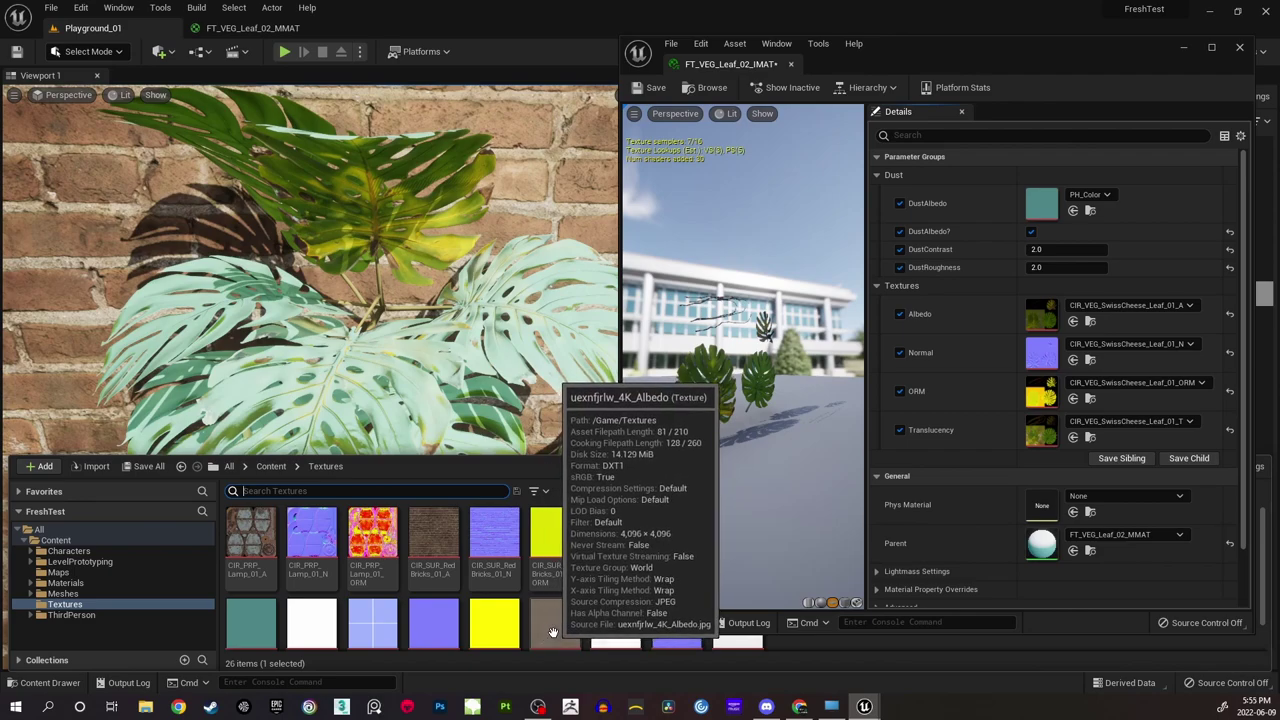
drag(553, 632, 1046, 204)
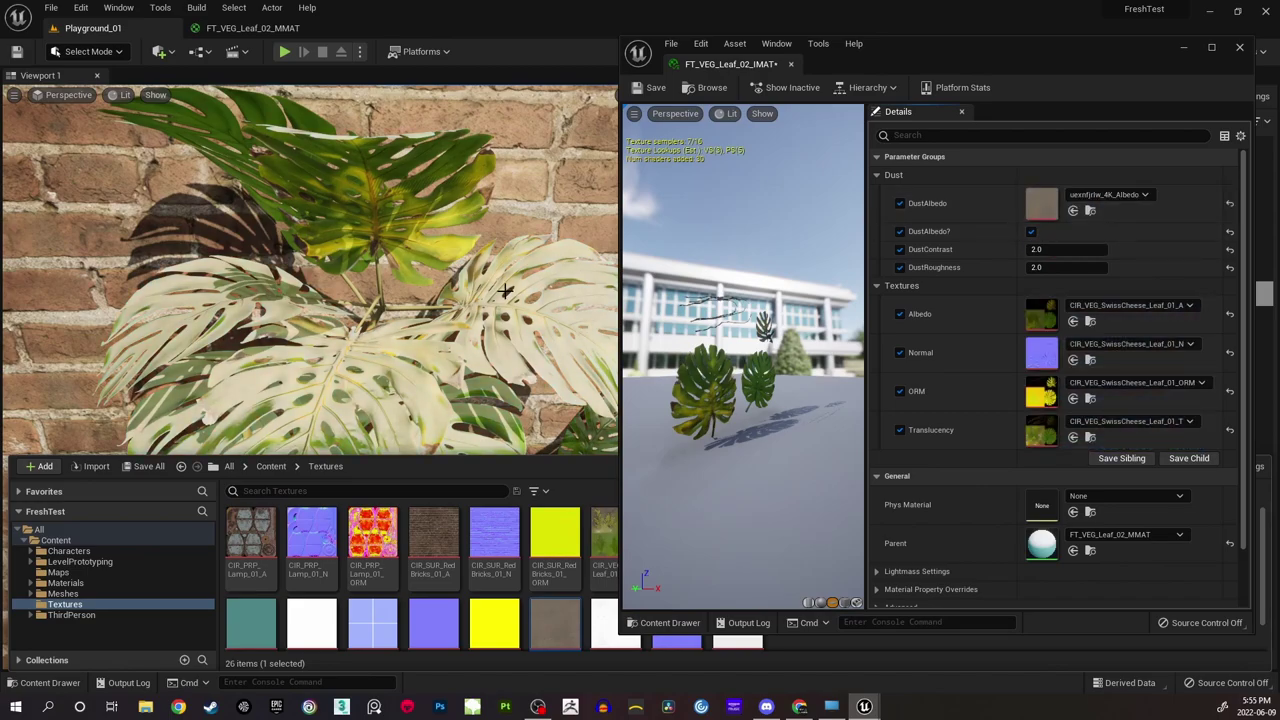
mouse_move(455, 282)
right_down()
mouse_move(455, 310)
mouse_move(455, 283)
right_up()
right_drag(255, 314, 255, 314)
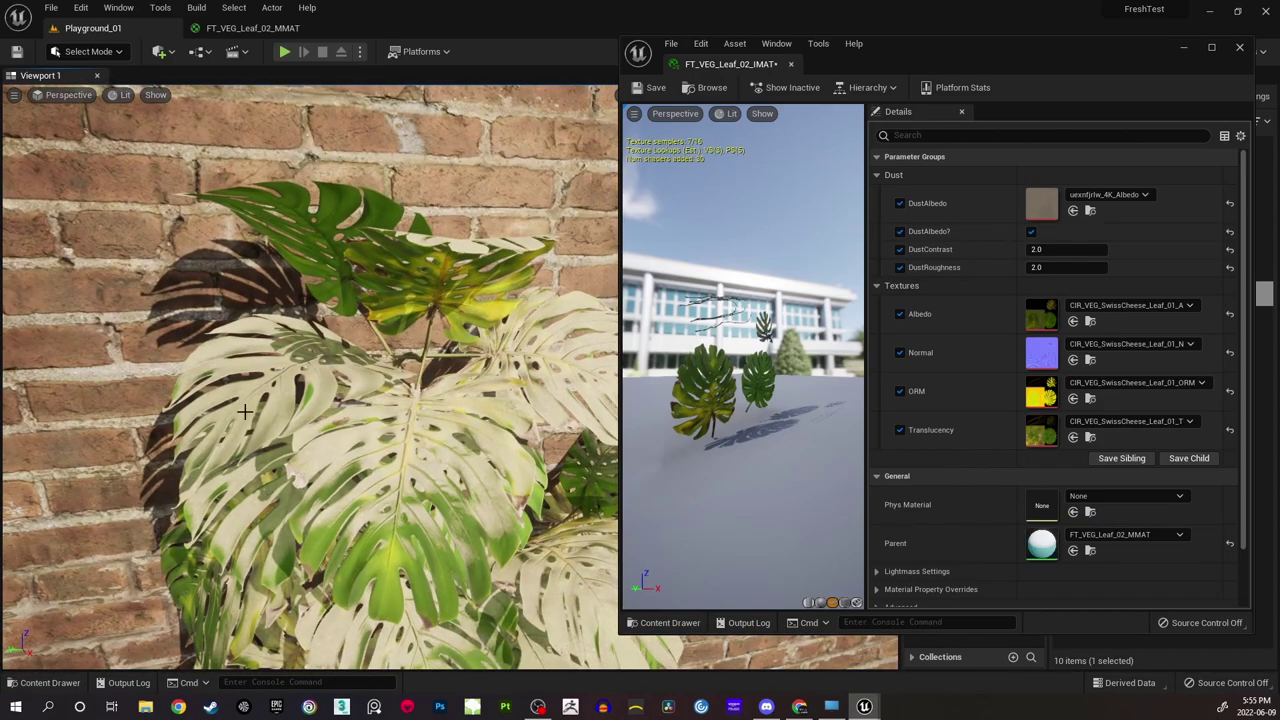
Save the material instance, minimize its window and return to the FT_VEG_Leaf_02_MMAT graph.
click(651, 87)
click(1183, 48)
click(252, 28)
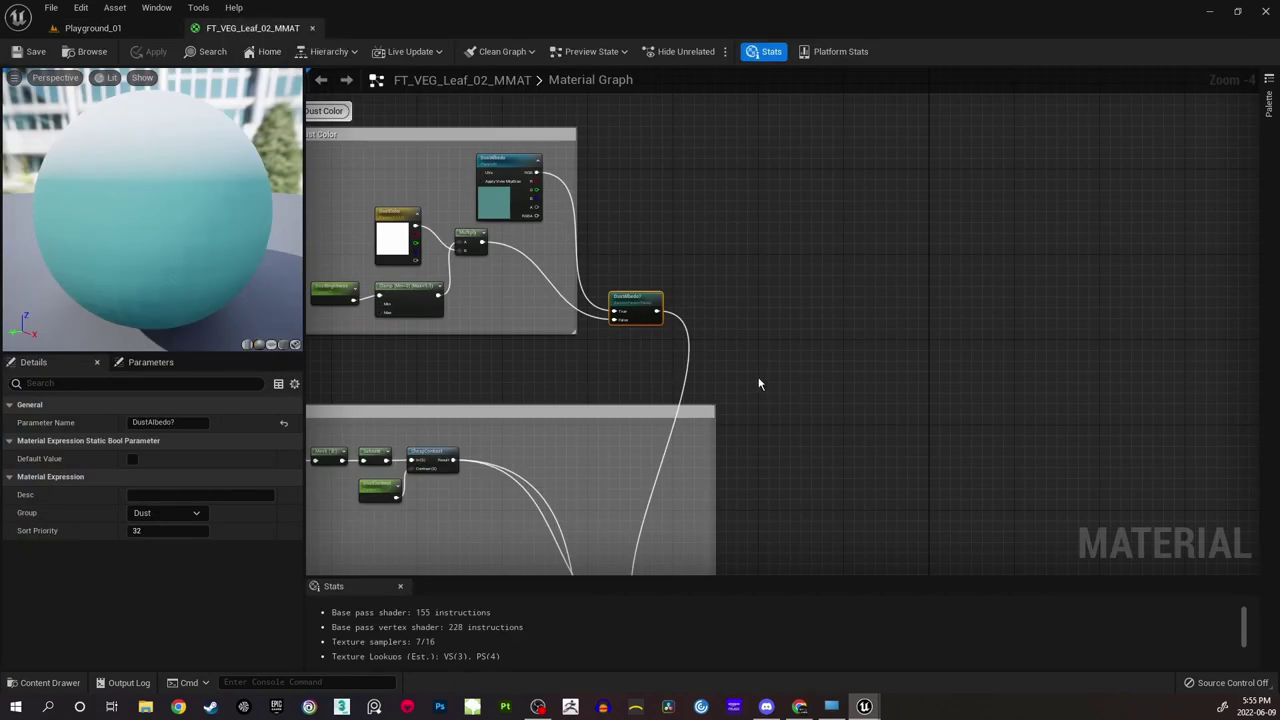
Shift the Dust Color group left, widen its frame and place the DustAlbedo? switch inside it.
right_drag(684, 273, 855, 272)
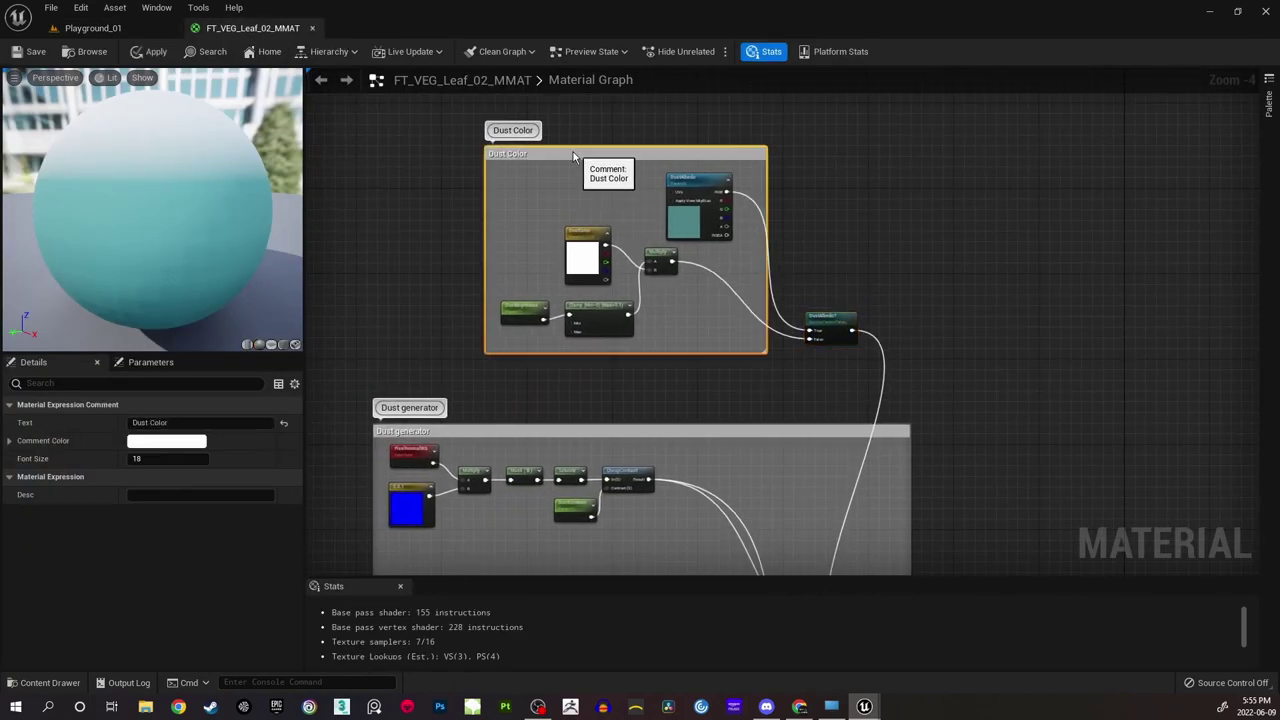
drag(498, 154, 370, 154)
click(699, 383)
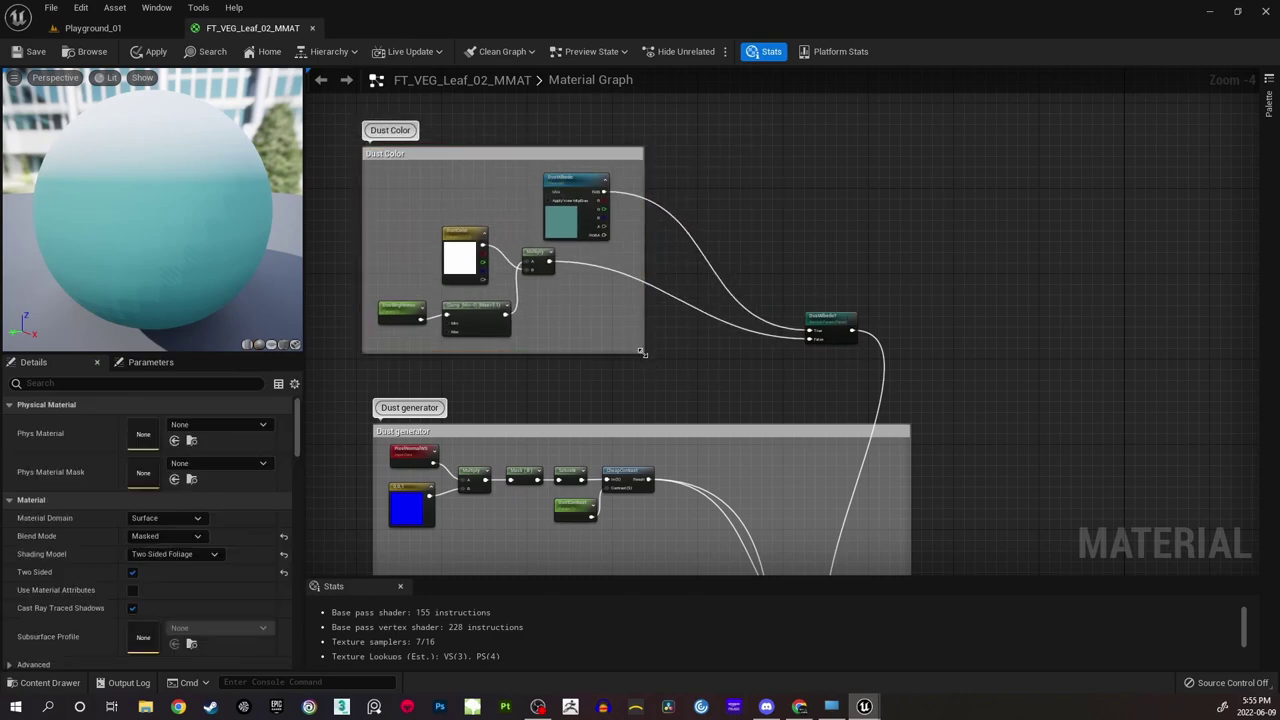
drag(643, 352, 840, 384)
drag(810, 321, 738, 310)
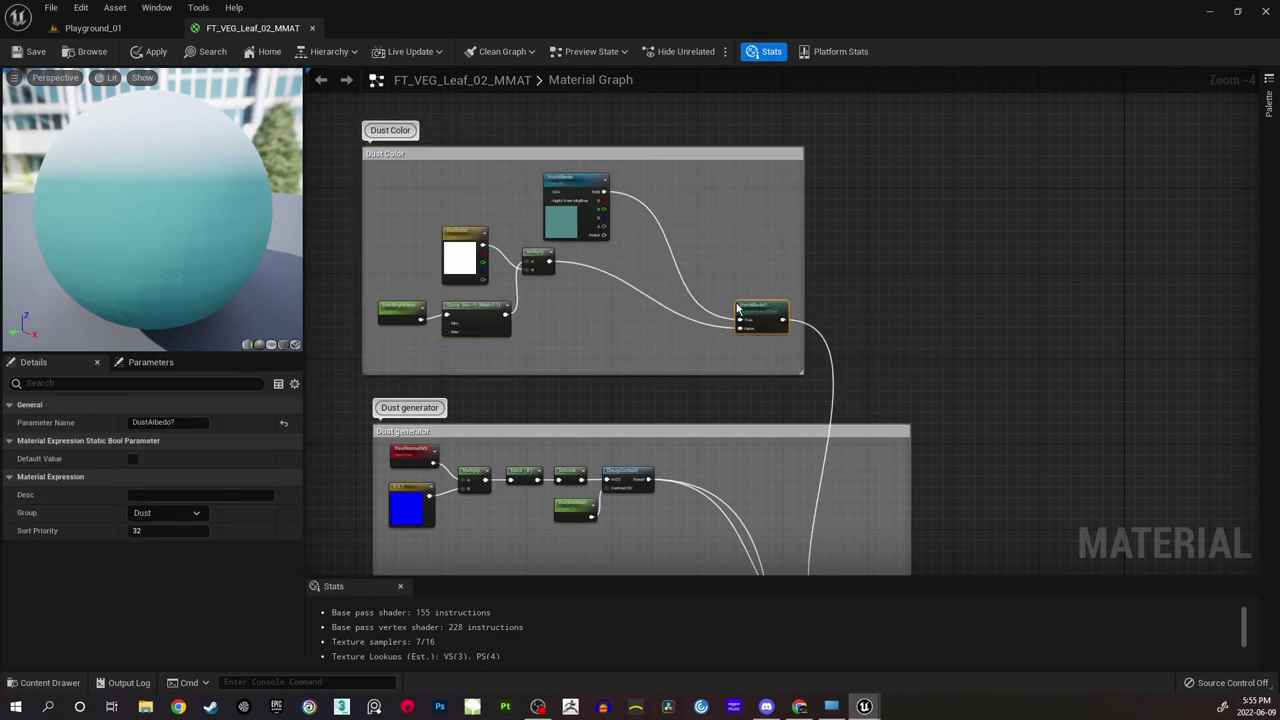
click(618, 240)
Extend the Dust Color frame upward and move the DustAlbedo texture node up and left within it.
scroll(694, 280, up, 2)
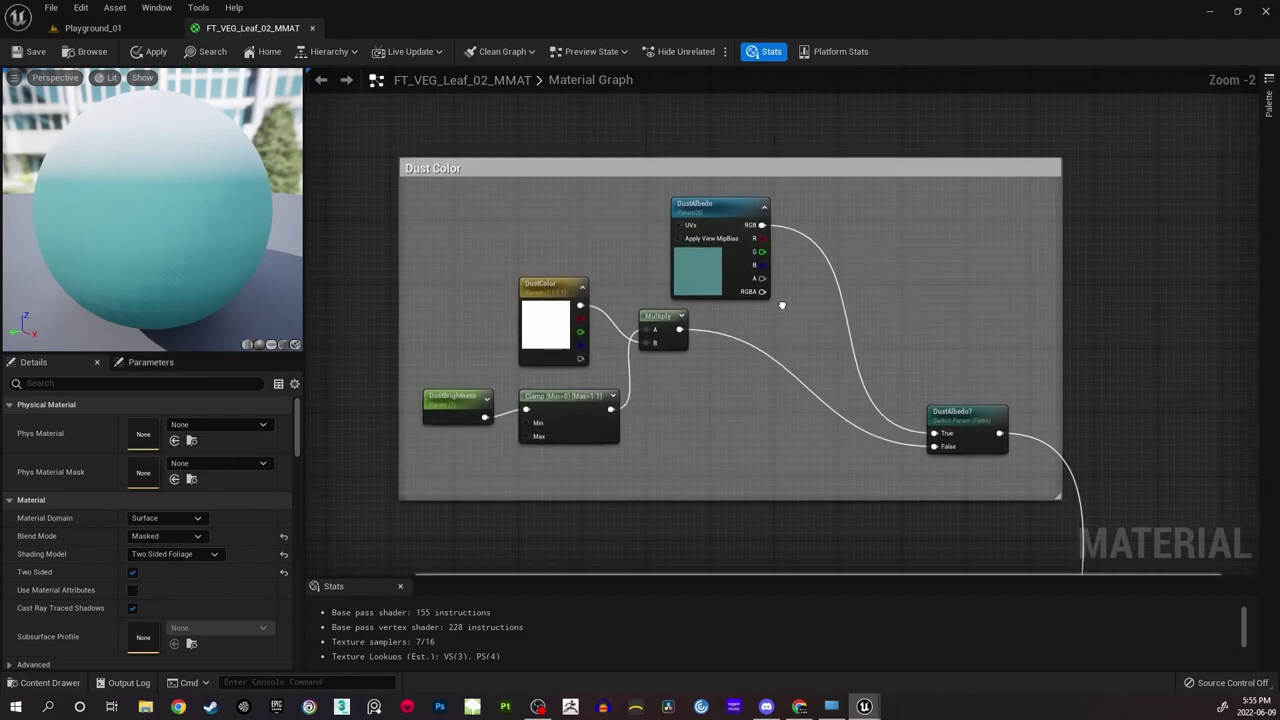
scroll(782, 305, down, 2)
scroll(728, 218, up, 2)
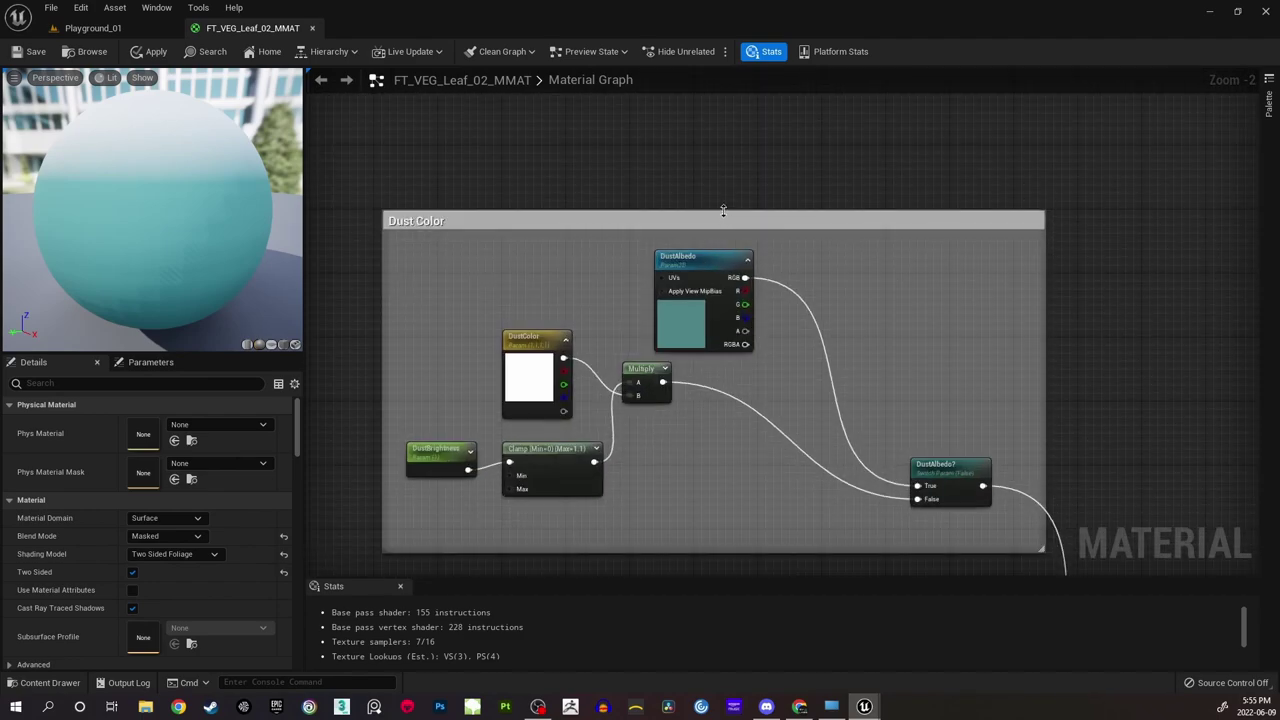
drag(723, 211, 723, 178)
drag(700, 258, 643, 218)
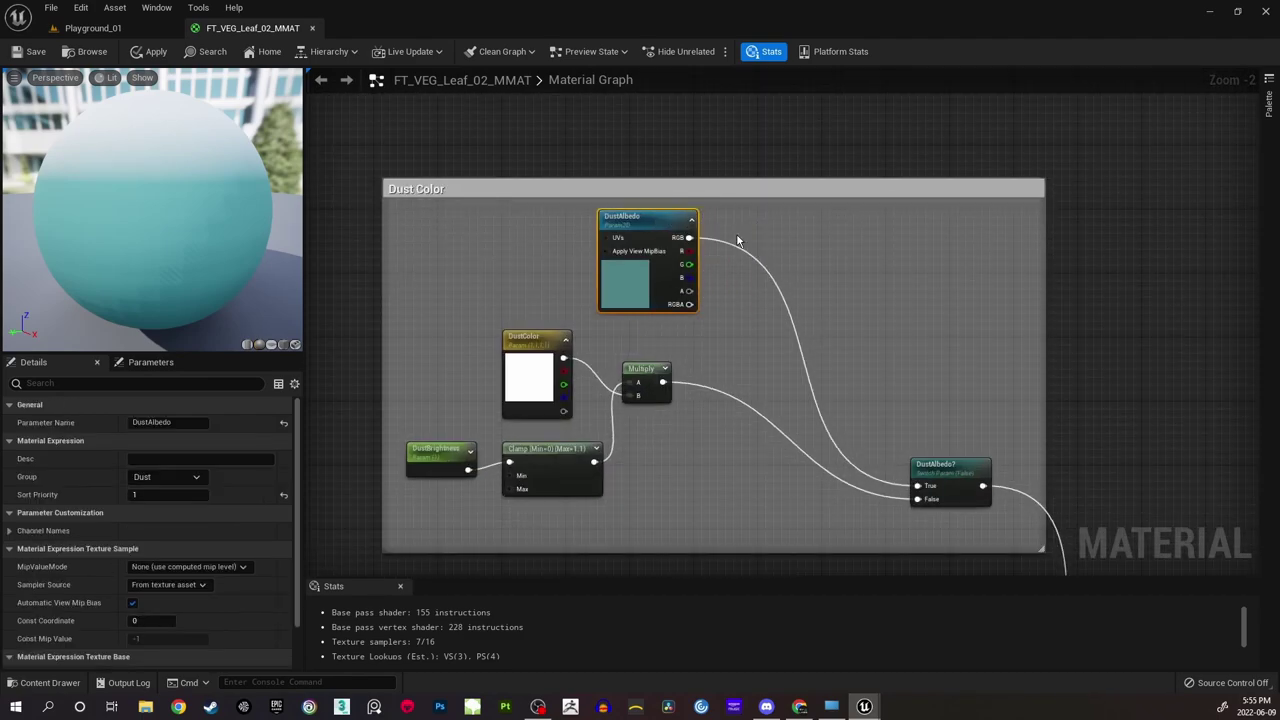
click(737, 240)
Add a constant beside the DustAlbedo texture, convert it to a parameter and name it DustAlbedoBrightness.
scroll(740, 260, up, 2)
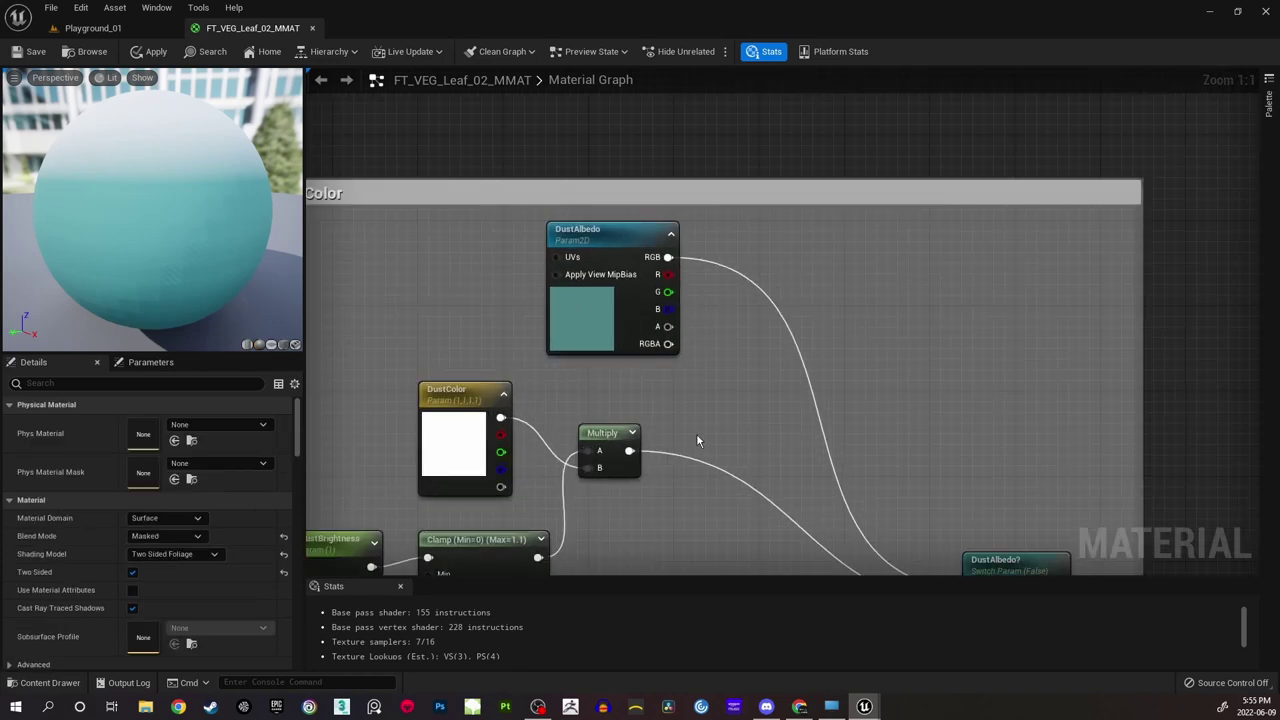
right_drag(832, 391, 771, 322)
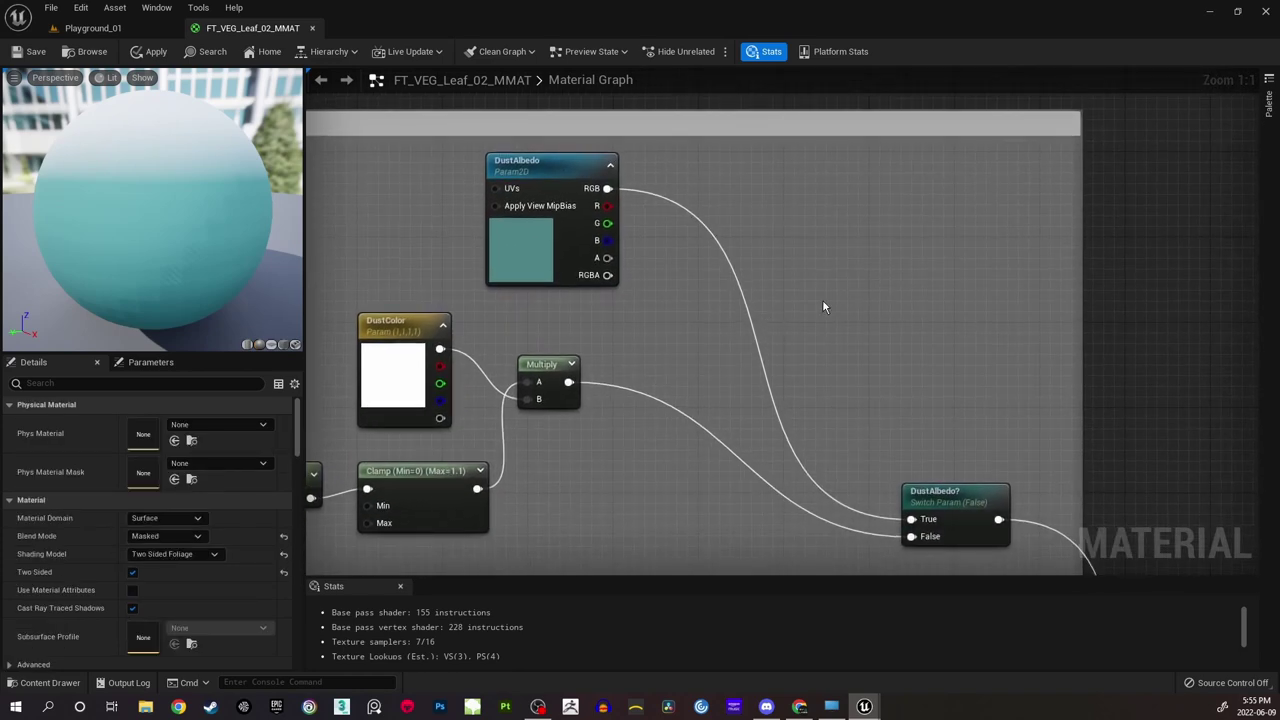
click(701, 284)
right_click(703, 309)
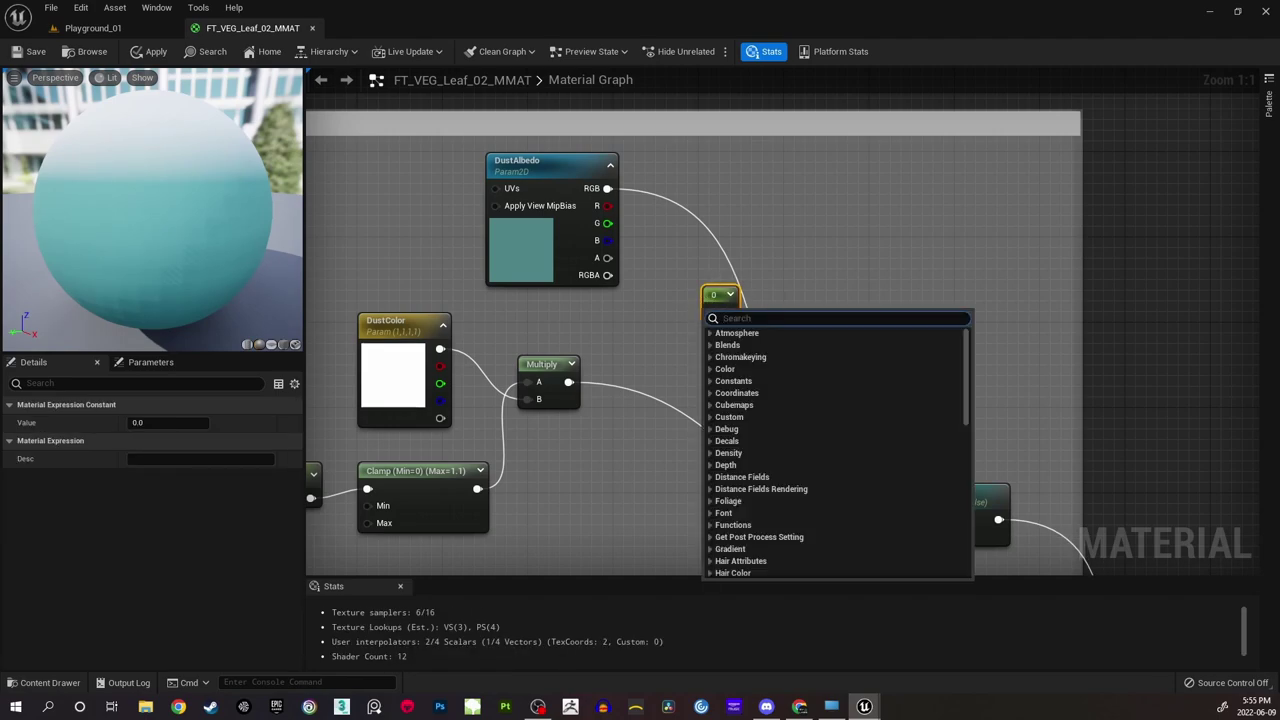
key(Escape)
right_click(724, 312)
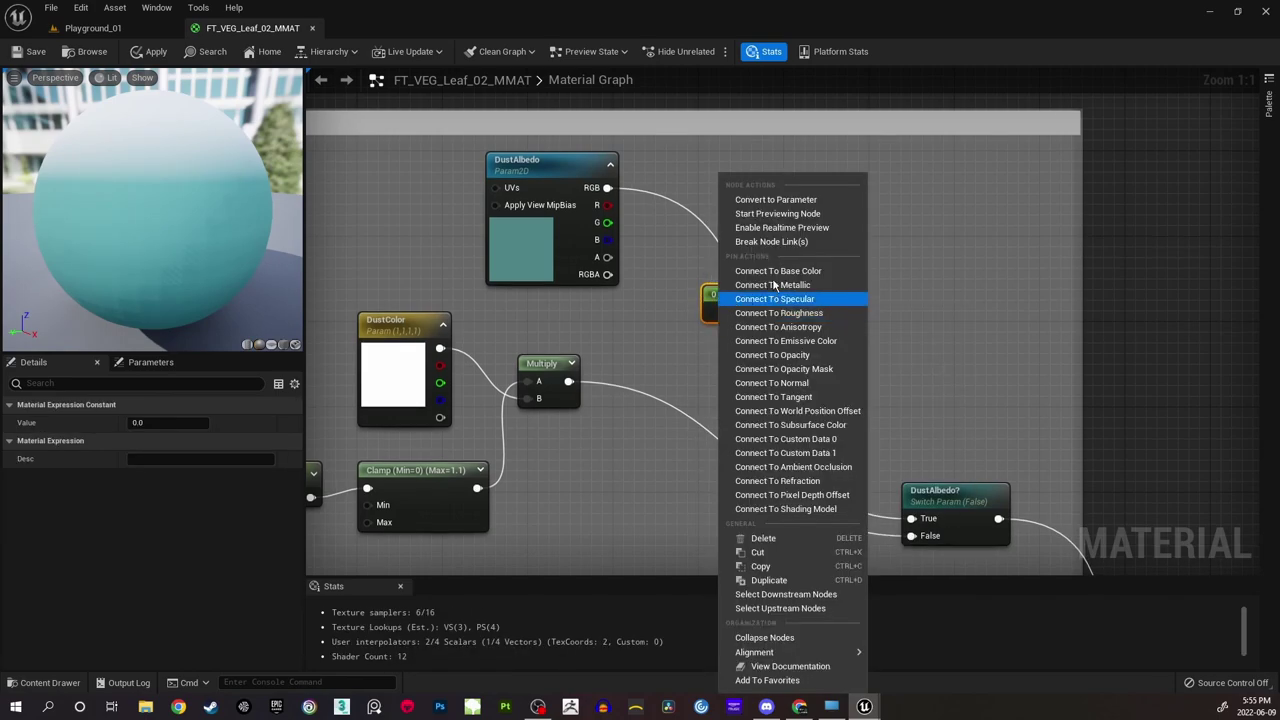
click(776, 197)
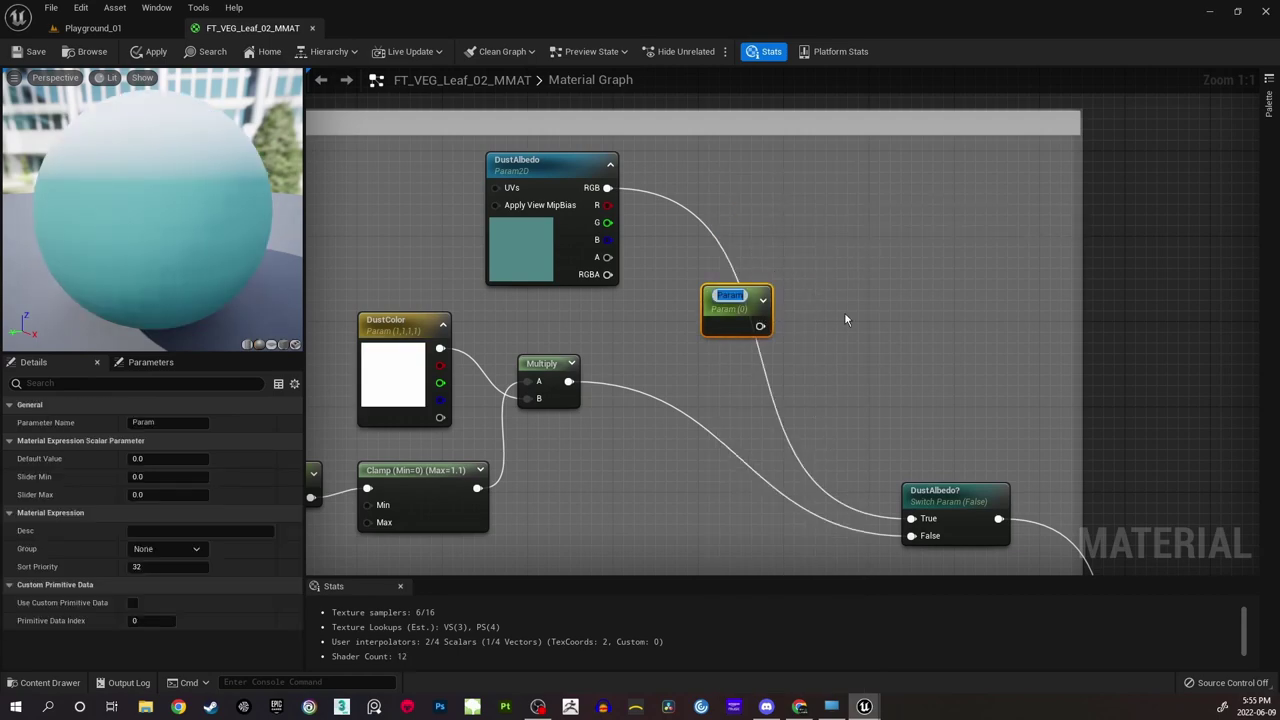
text(DustAlbedo)
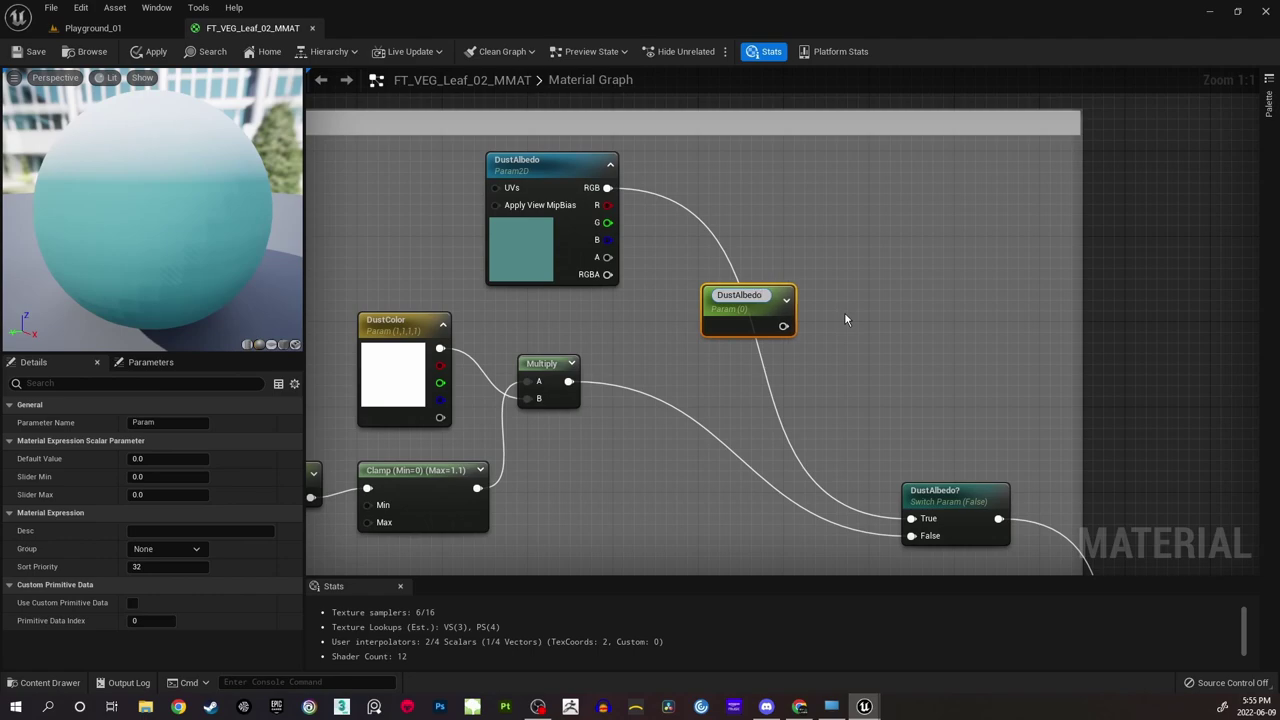
text(Brightness)
key(Return)
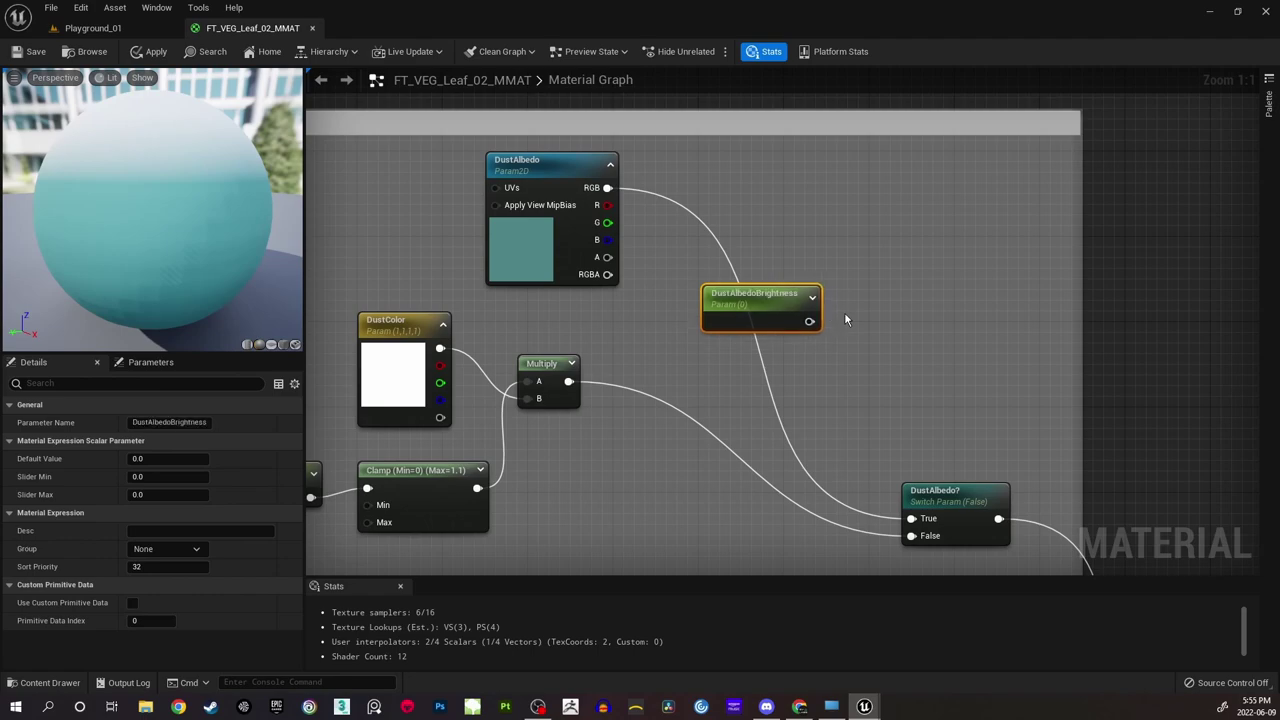
Place DustAlbedoBrightness just below the DustAlbedo texture, set its default value to 1 and assign it to the Dust group.
drag(776, 297, 699, 315)
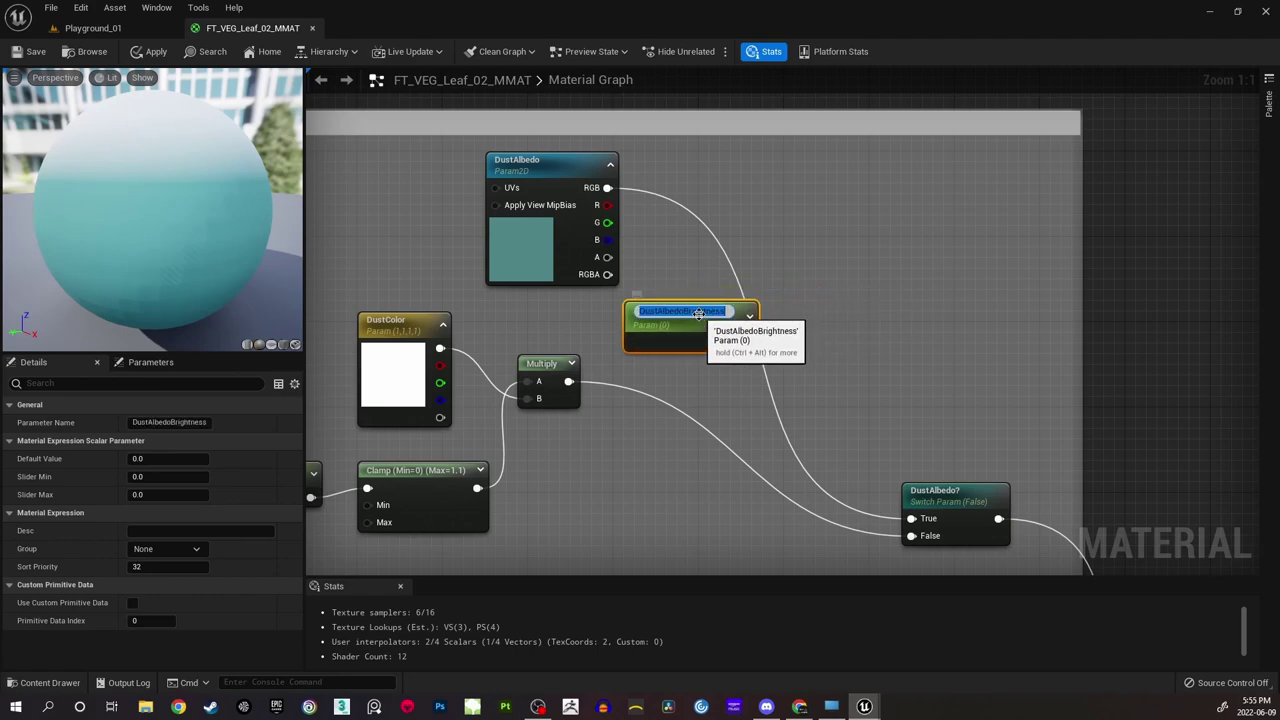
click(693, 343)
click(160, 460)
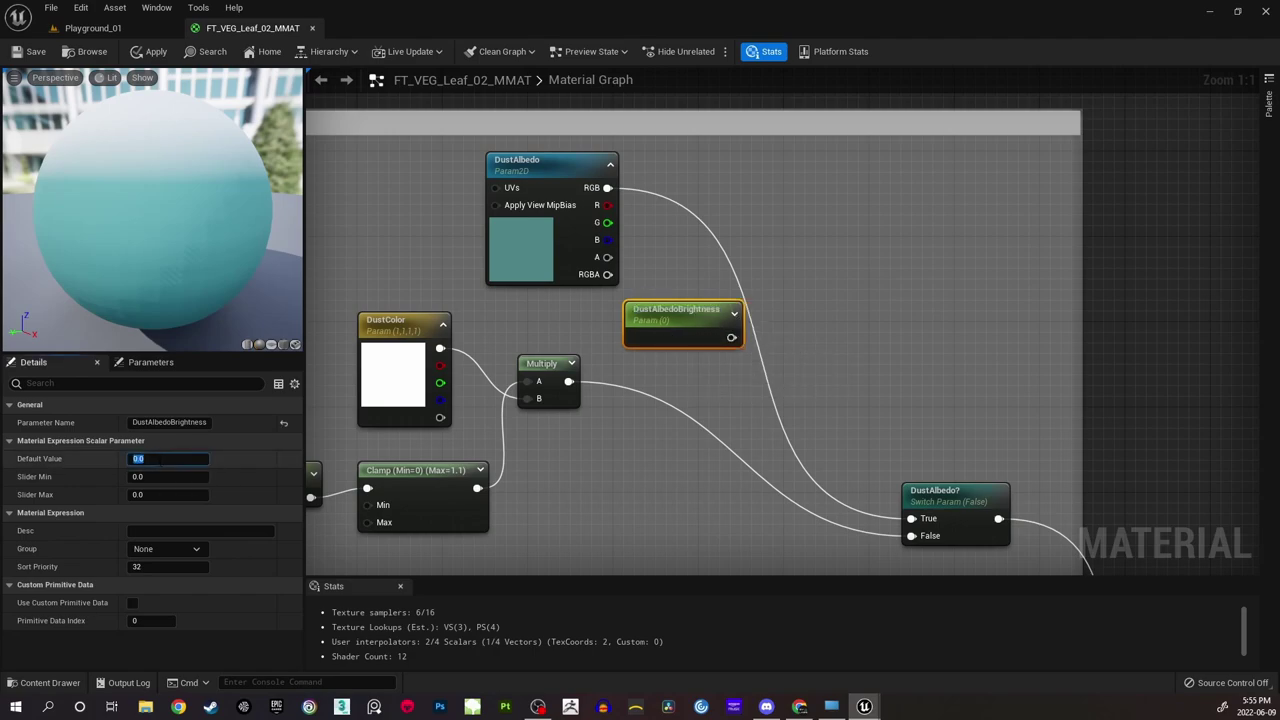
text(1)
key(Return)
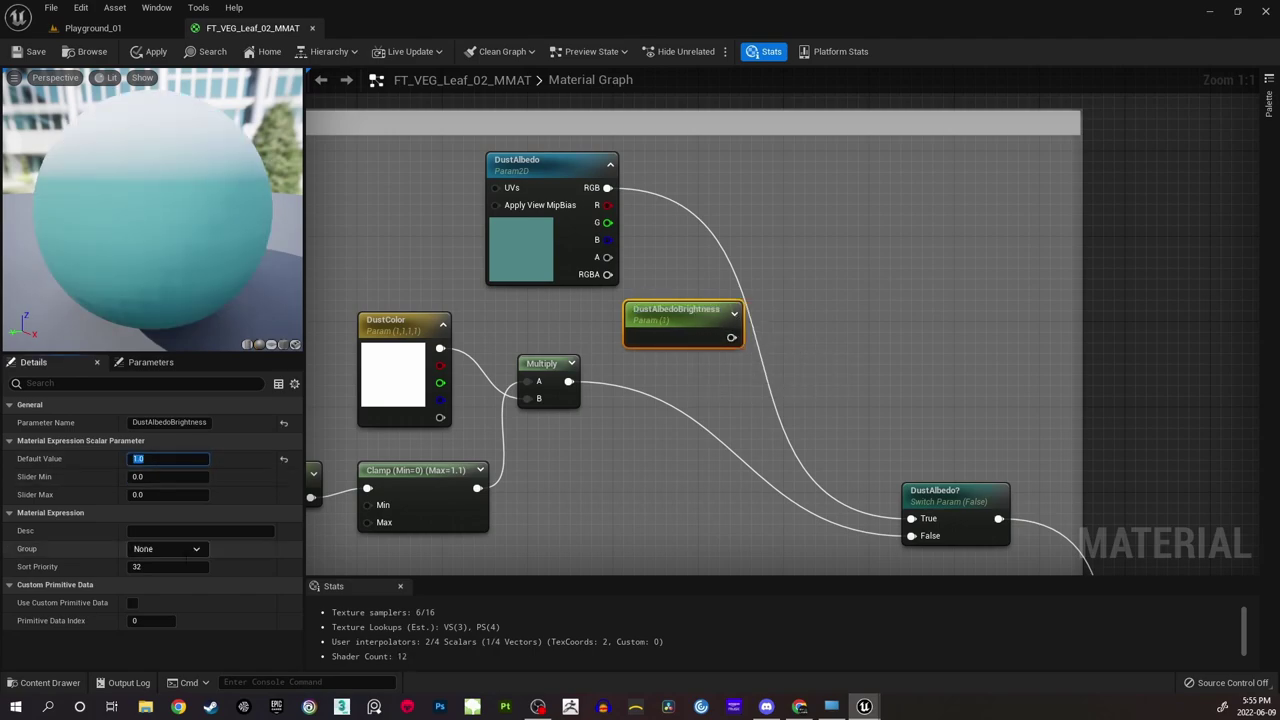
click(180, 549)
click(148, 563)
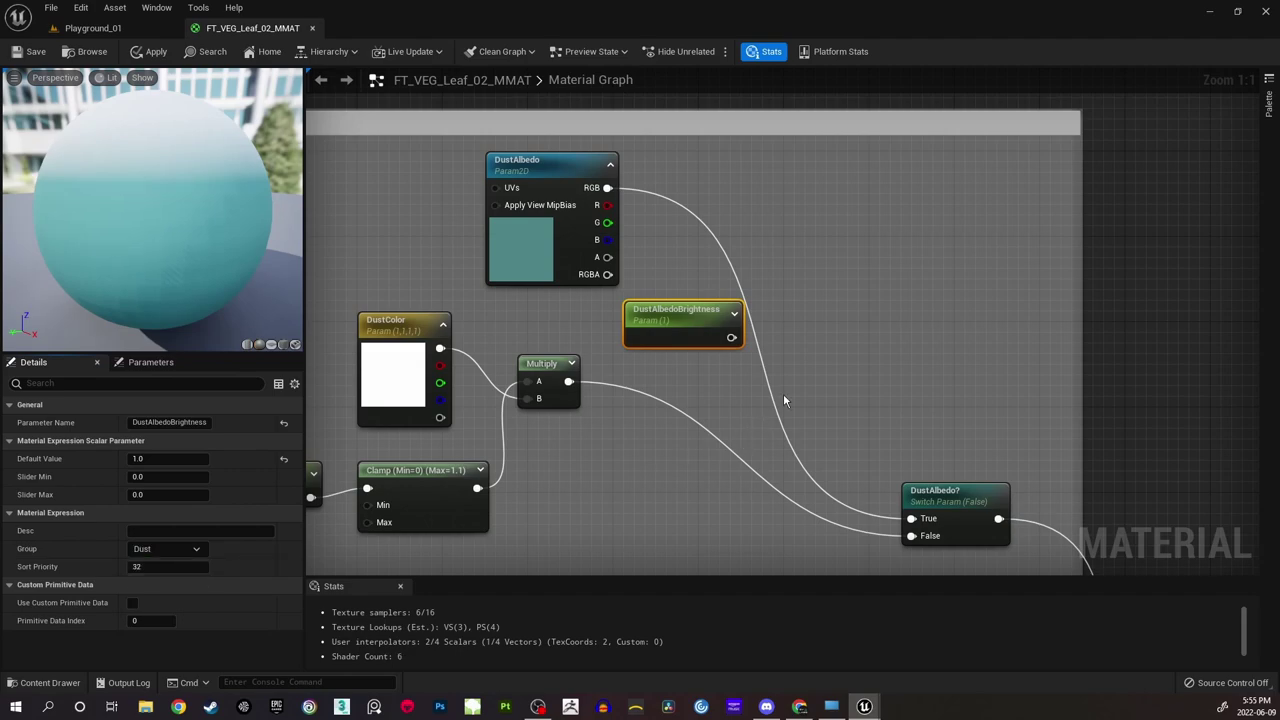
Multiply the DustAlbedo RGB by DustAlbedoBrightness and feed the result into the True input of the DustAlbedo? switch.
click(750, 290)
right_drag(835, 262, 787, 305)
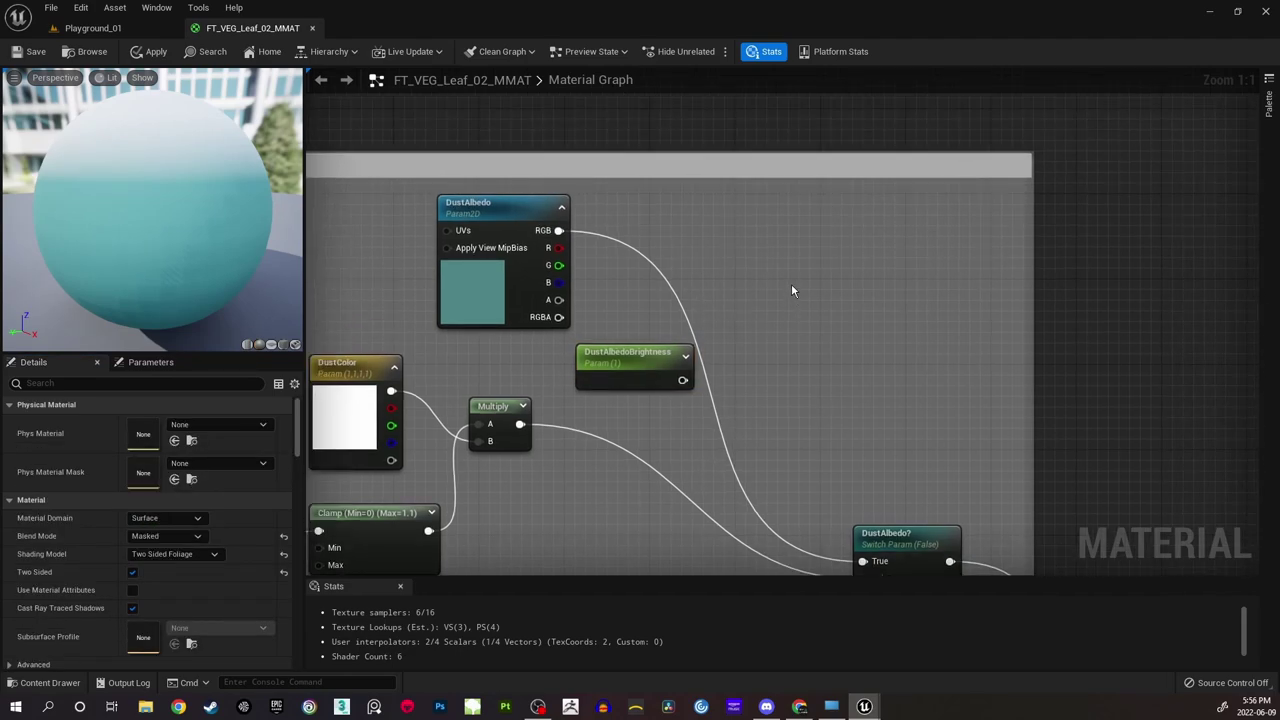
click(791, 283)
drag(805, 296, 764, 267)
drag(558, 230, 767, 285)
drag(680, 380, 767, 302)
right_drag(823, 349, 797, 303)
mouse_move(749, 228)
mouse_down()
mouse_move(701, 209)
mouse_move(750, 230)
mouse_up()
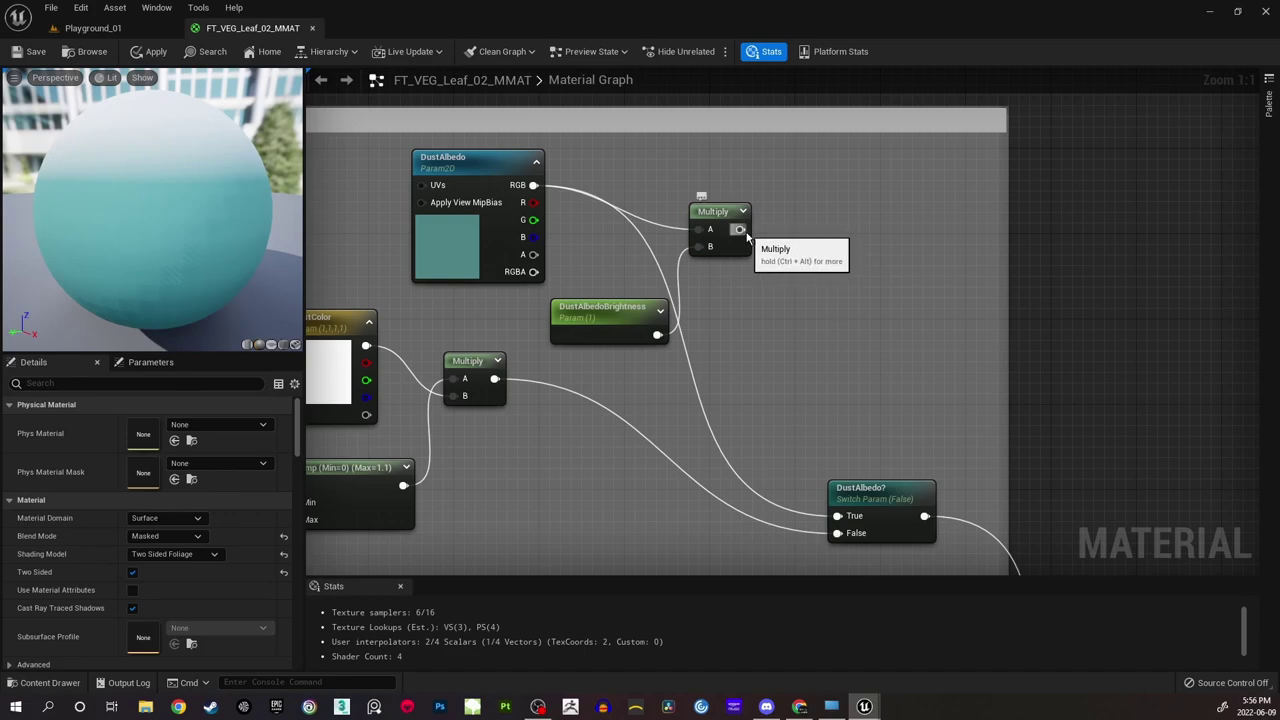
right_drag(776, 310, 778, 268)
drag(739, 187, 838, 476)
right_drag(757, 286, 802, 340)
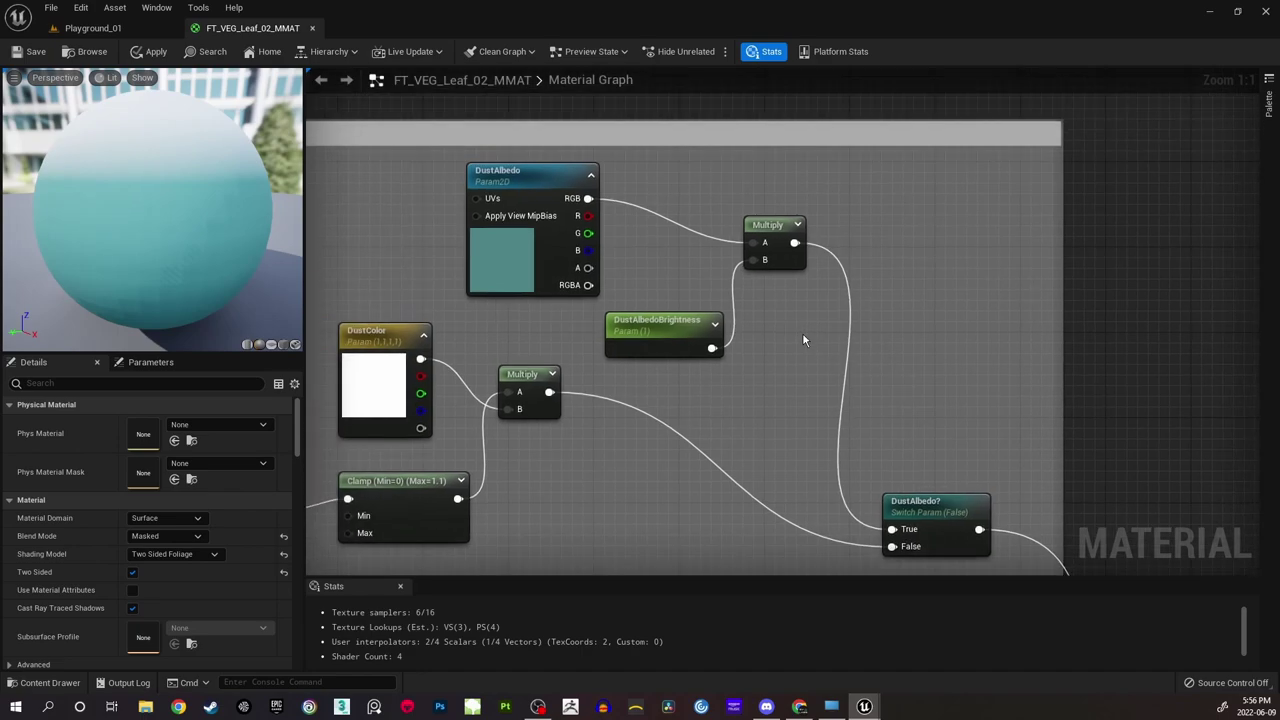
Save the FT_VEG_Leaf_02_MMAT material with the new brightness control.
click(34, 52)
right_drag(656, 415, 724, 342)
scroll(672, 344, down, 1)
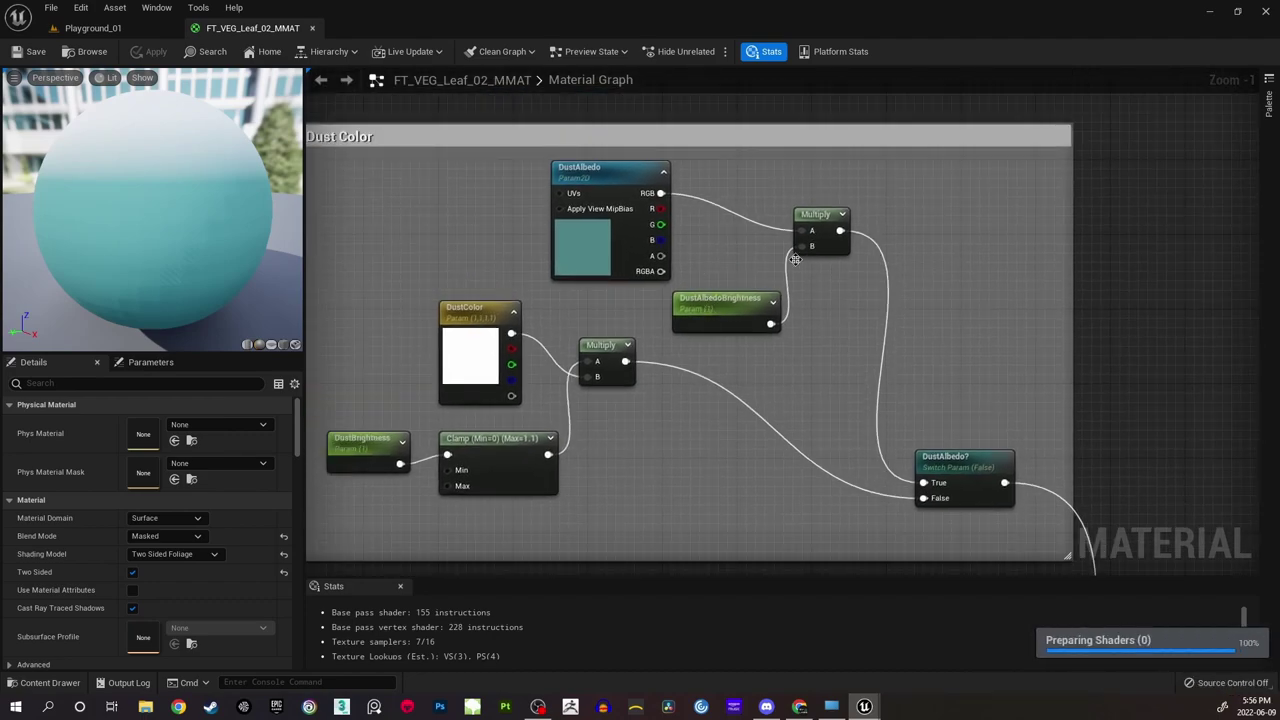
right_drag(940, 394, 908, 360)
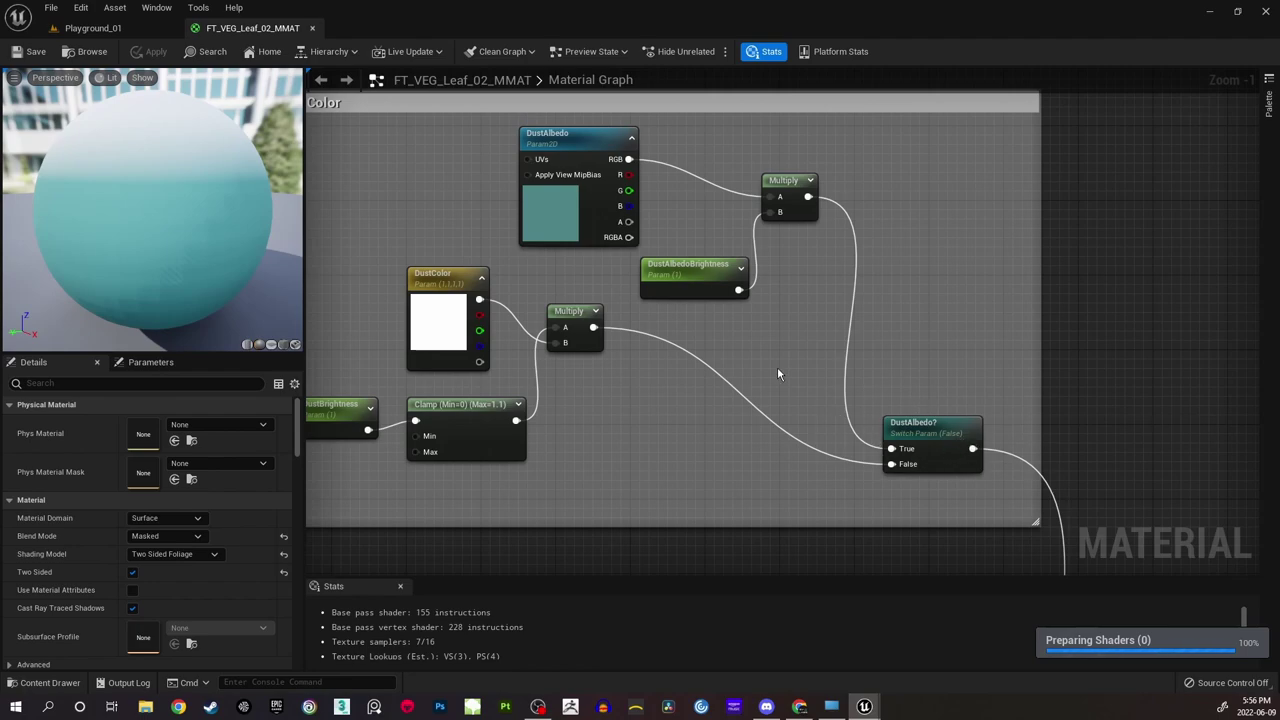
right_drag(778, 374, 825, 429)
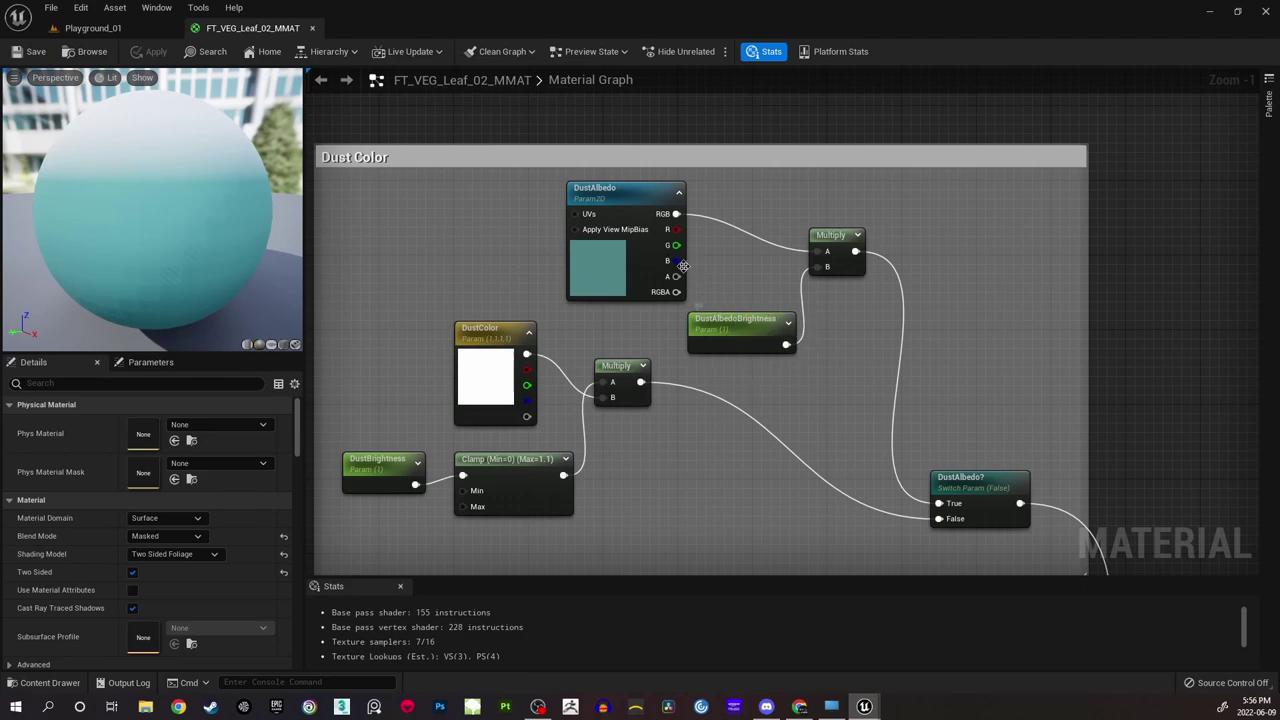
Return to the Playground_01 level, frame the dusty plant and bring up the FT_VEG_Leaf_02_IMAT instance window.
click(127, 33)
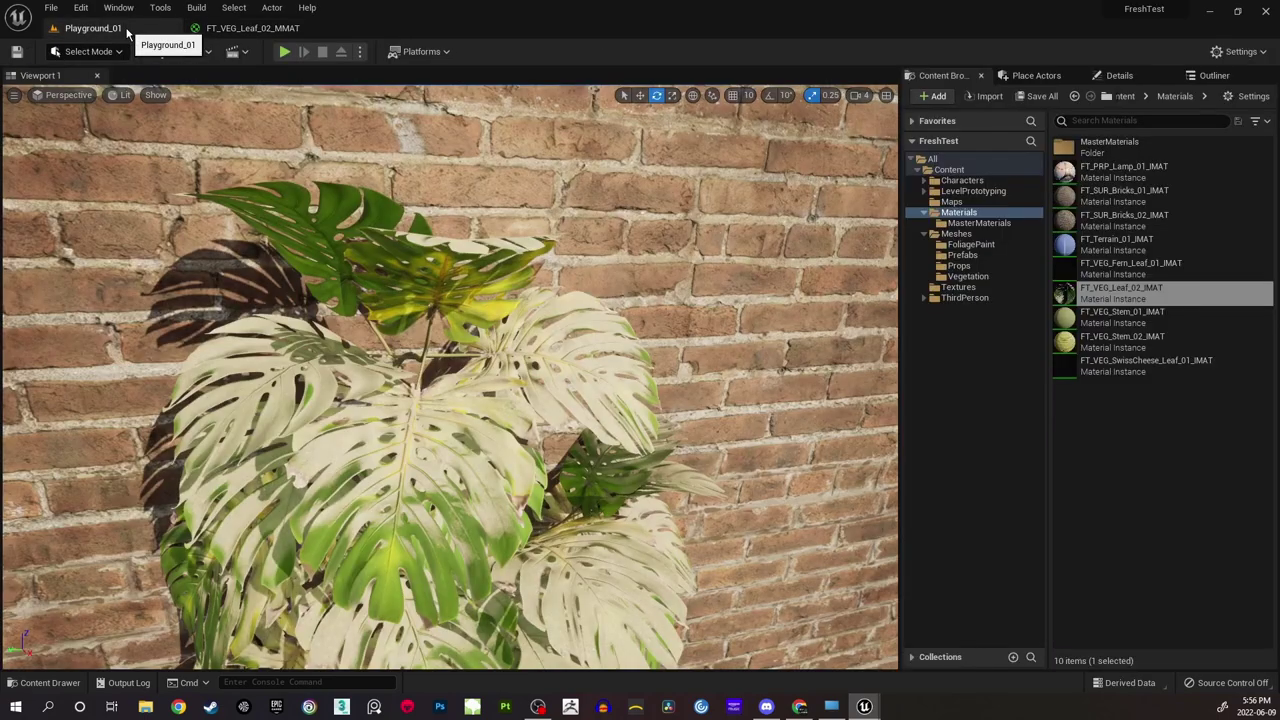
key(s)
mouse_move(638, 354)
right_down()
mouse_move(626, 372)
mouse_move(656, 364)
right_up()
key(w)
key(s)
mouse_move(877, 706)
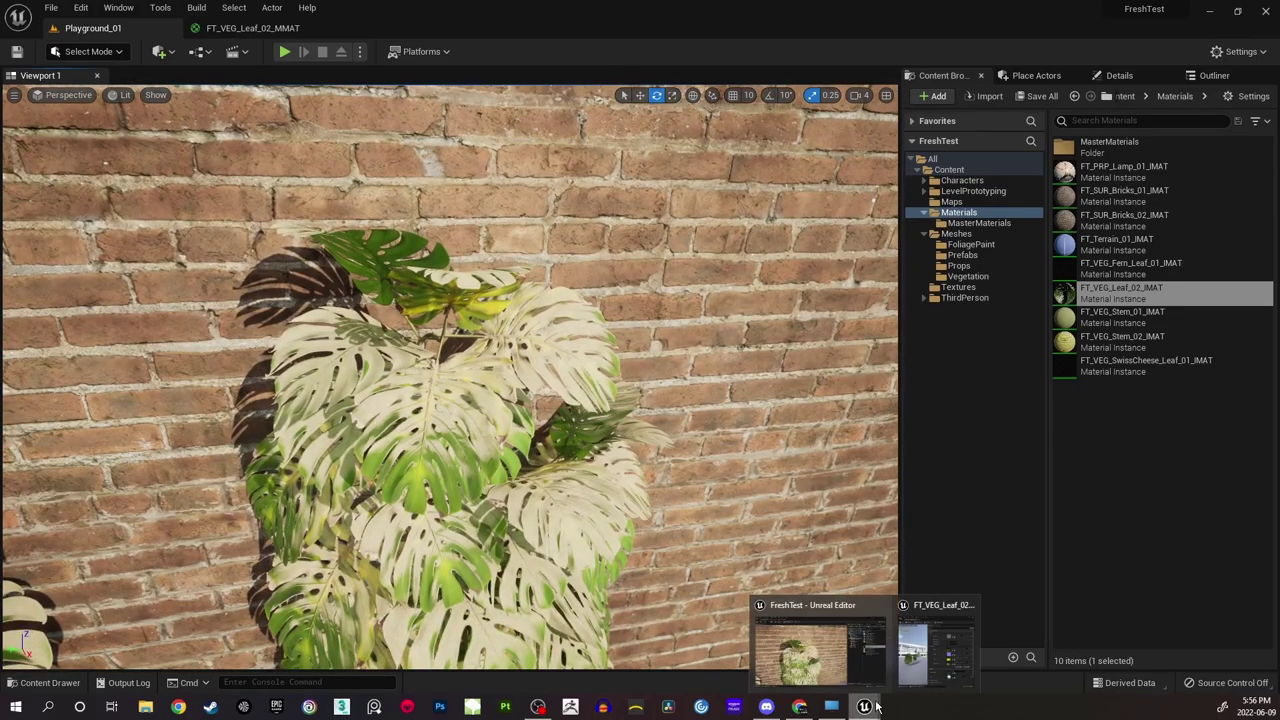
click(936, 648)
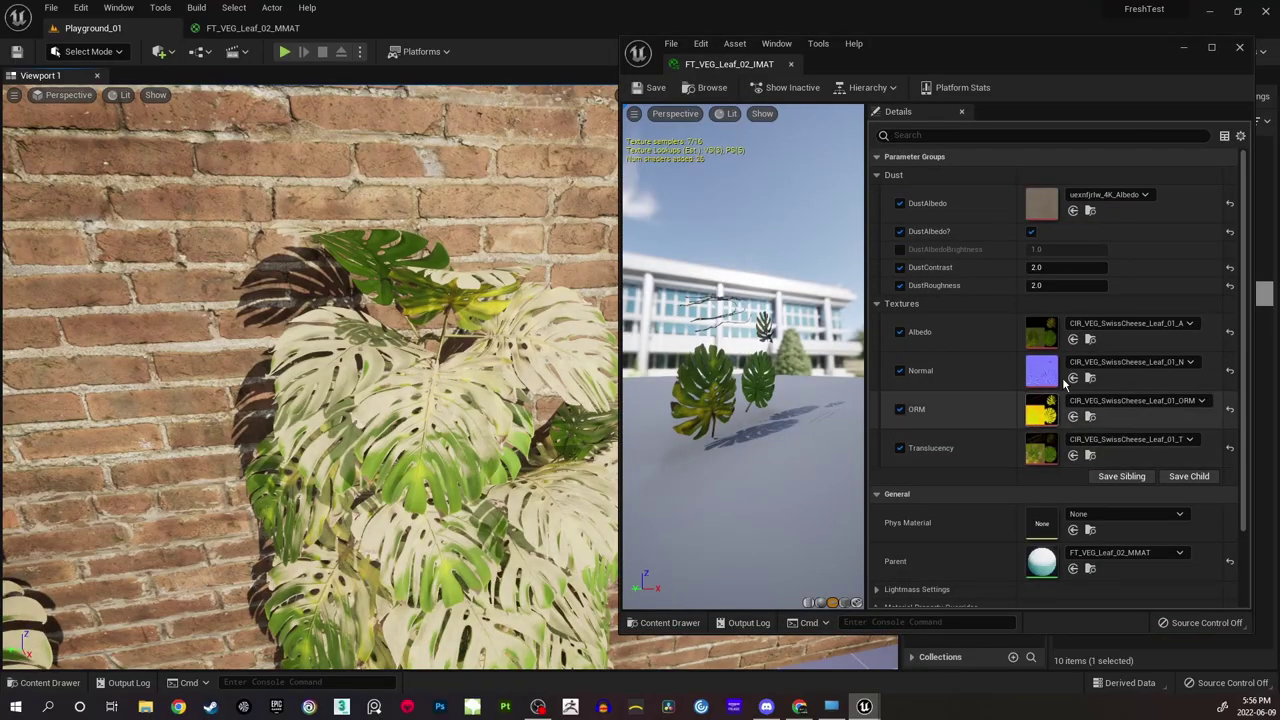
Enable the instance's DustAlbedoBrightness override and set it to 0.5.
click(900, 249)
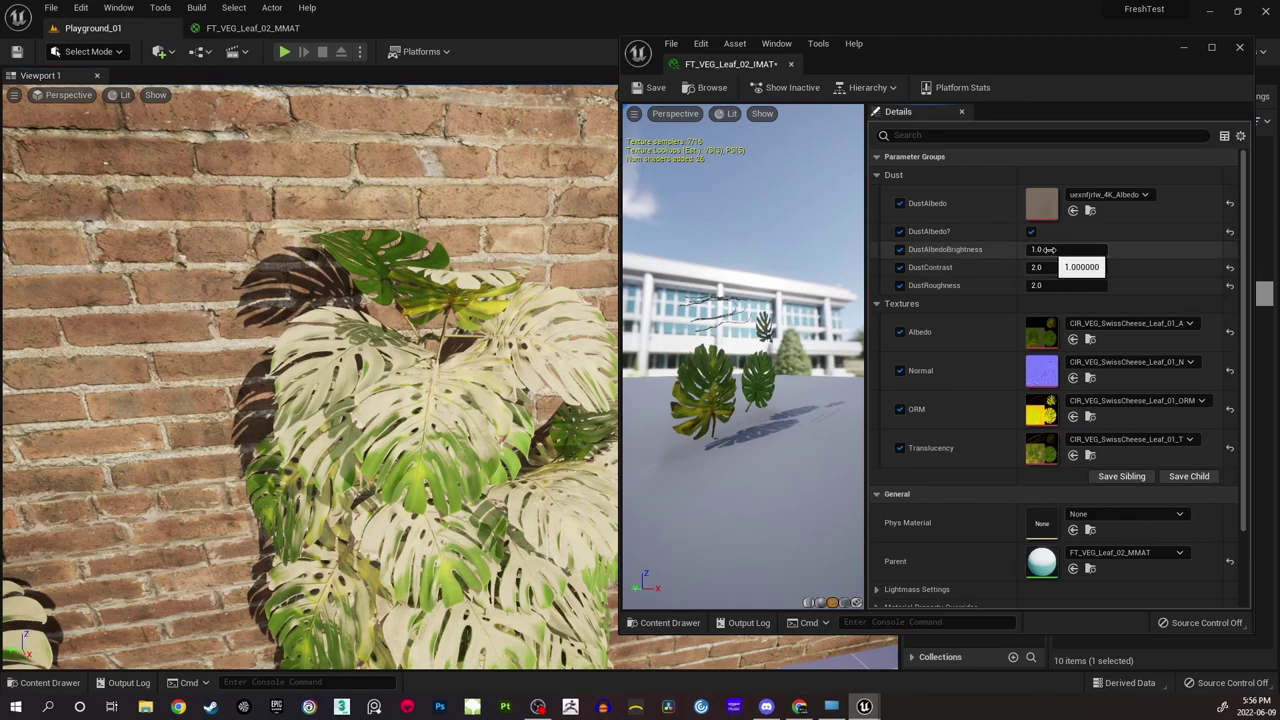
click(1048, 249)
text(0)
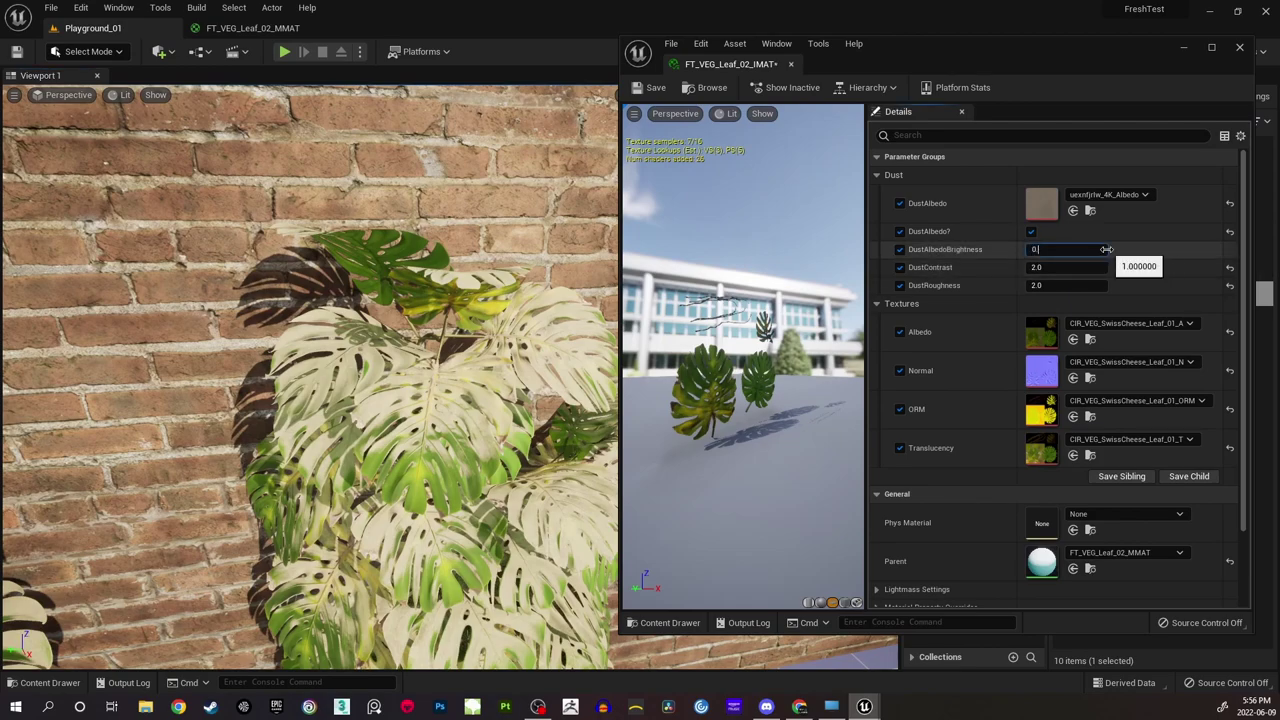
text(.5)
key(Return)
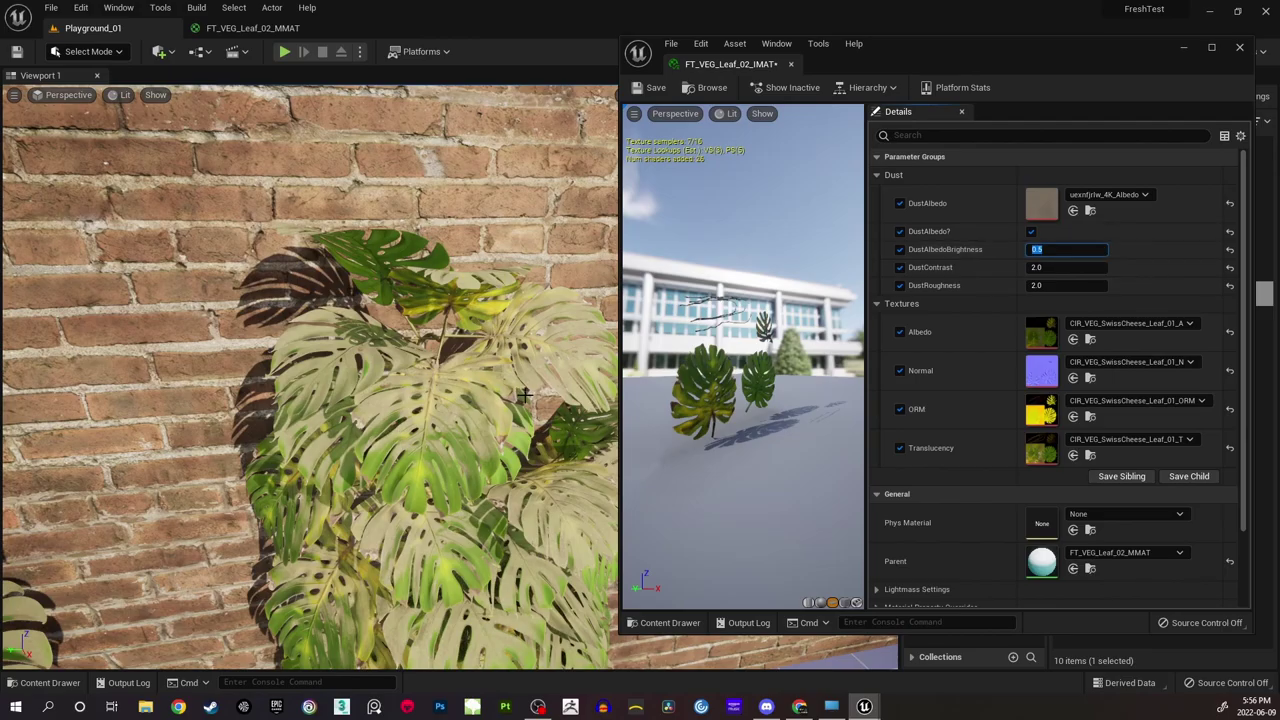
Examine the dust on the monstera leaves up close and from a distance in the level.
key(s)
right_drag(525, 396, 490, 385)
key(w)
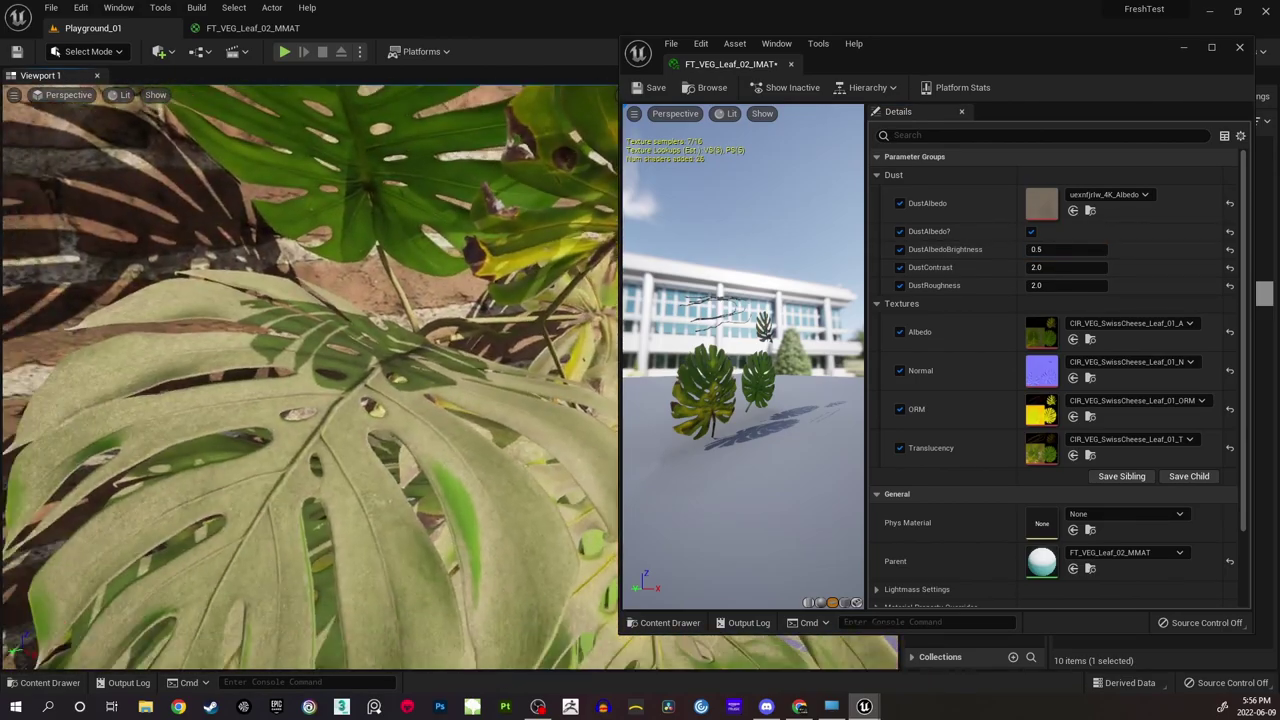
mouse_move(524, 395)
right_down()
mouse_move(505, 415)
mouse_move(505, 380)
mouse_move(490, 410)
mouse_move(450, 415)
mouse_move(500, 390)
mouse_move(524, 395)
mouse_move(500, 395)
right_up()
key(w)
key(s)
key(w)
key(s)
key(w)
right_drag(355, 425, 355, 425)
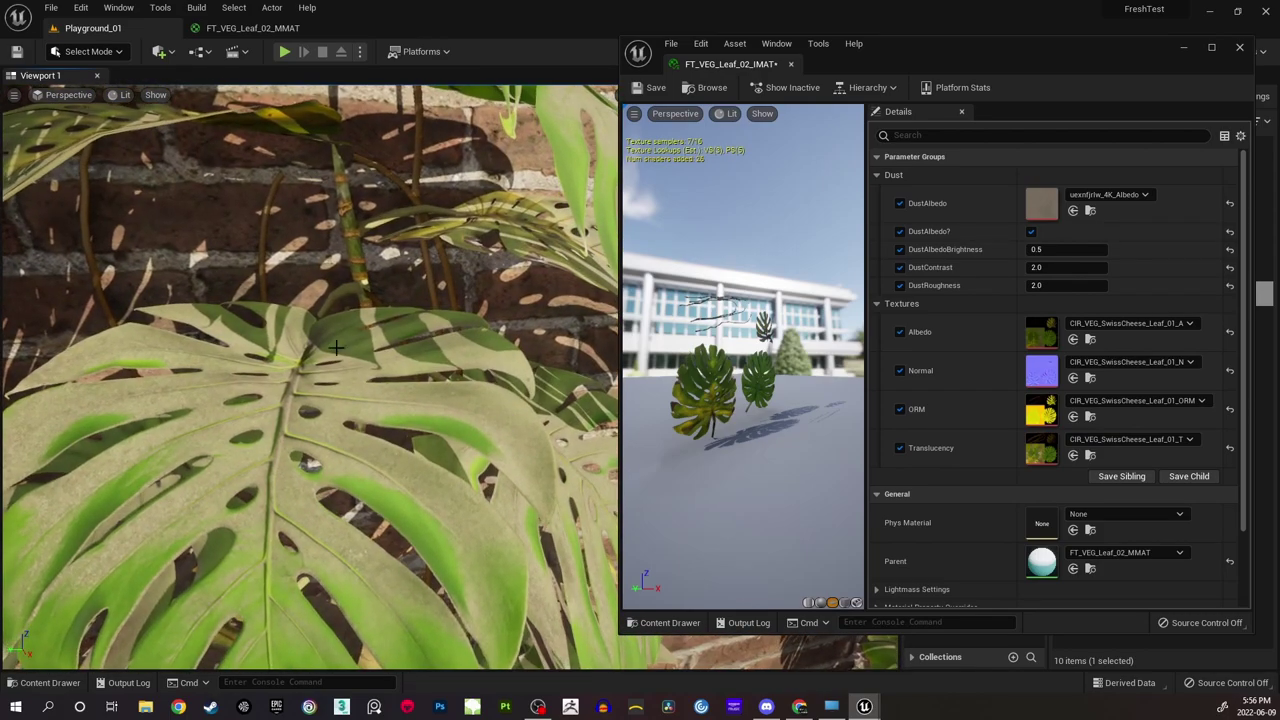
right_drag(512, 390, 512, 390)
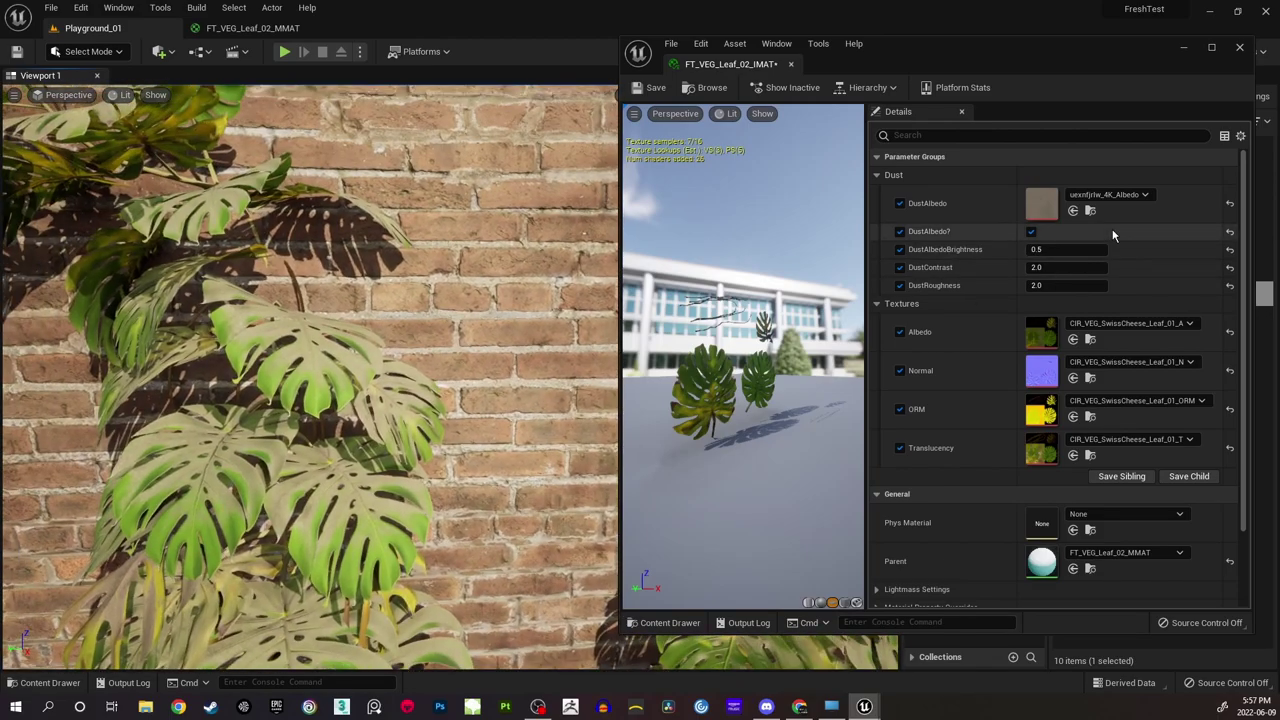
Save the material instance, minimize its window and go back to the FT_VEG_Leaf_02_MMAT graph.
click(654, 88)
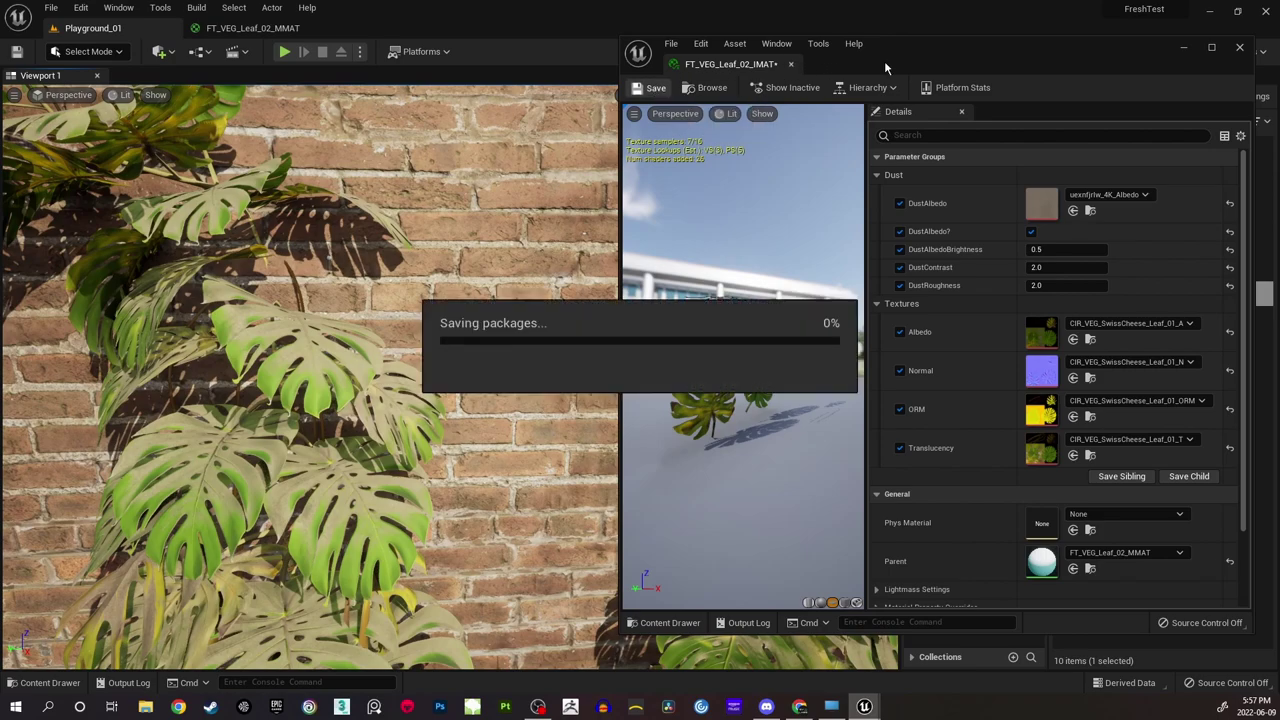
click(1184, 48)
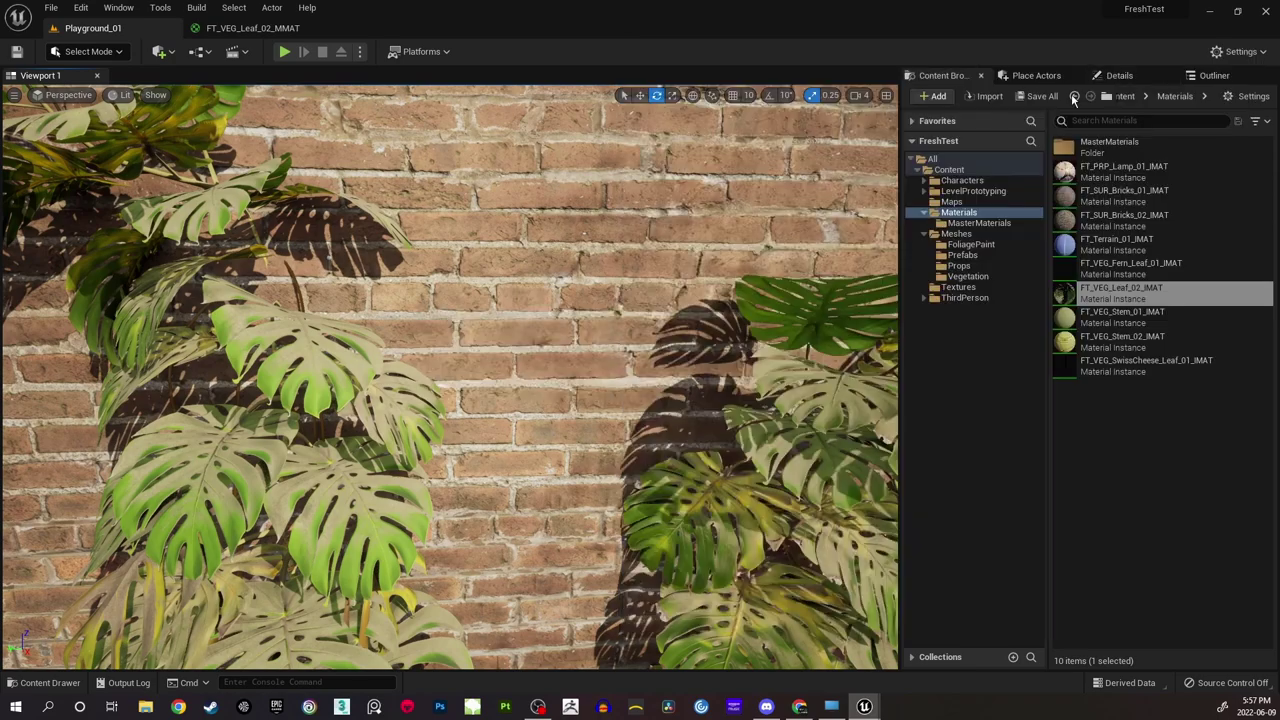
click(252, 28)
Move the DustAlbedo texture left and shift its Multiply and DustAlbedoBrightness nodes down toward the DustAlbedo? switch.
scroll(781, 315, down, 2)
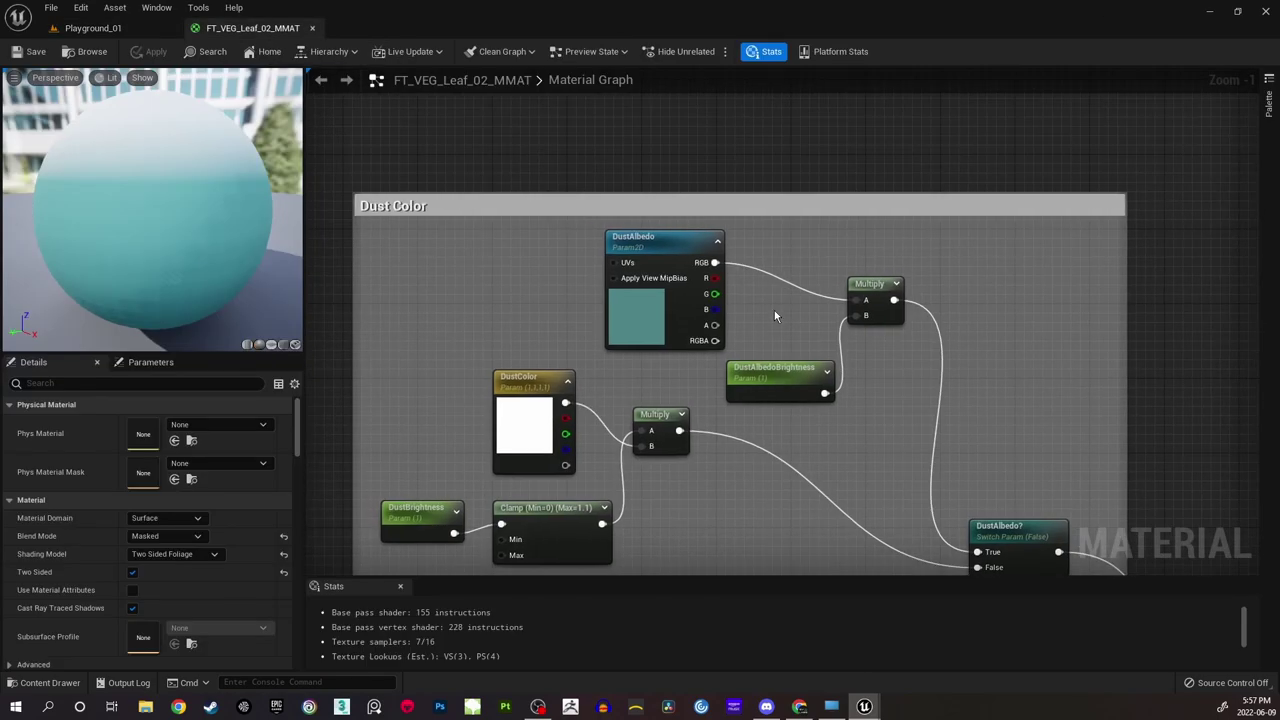
drag(667, 258, 499, 258)
click(778, 322)
drag(742, 277, 830, 370)
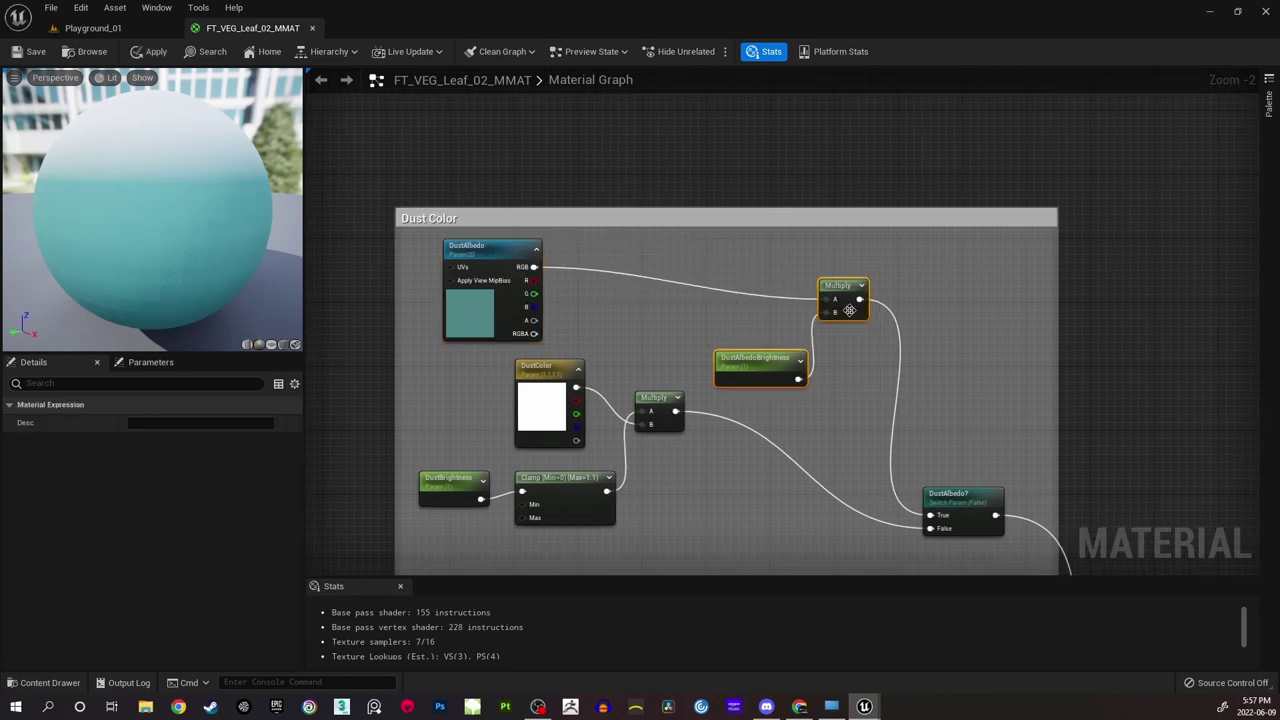
drag(850, 282, 873, 390)
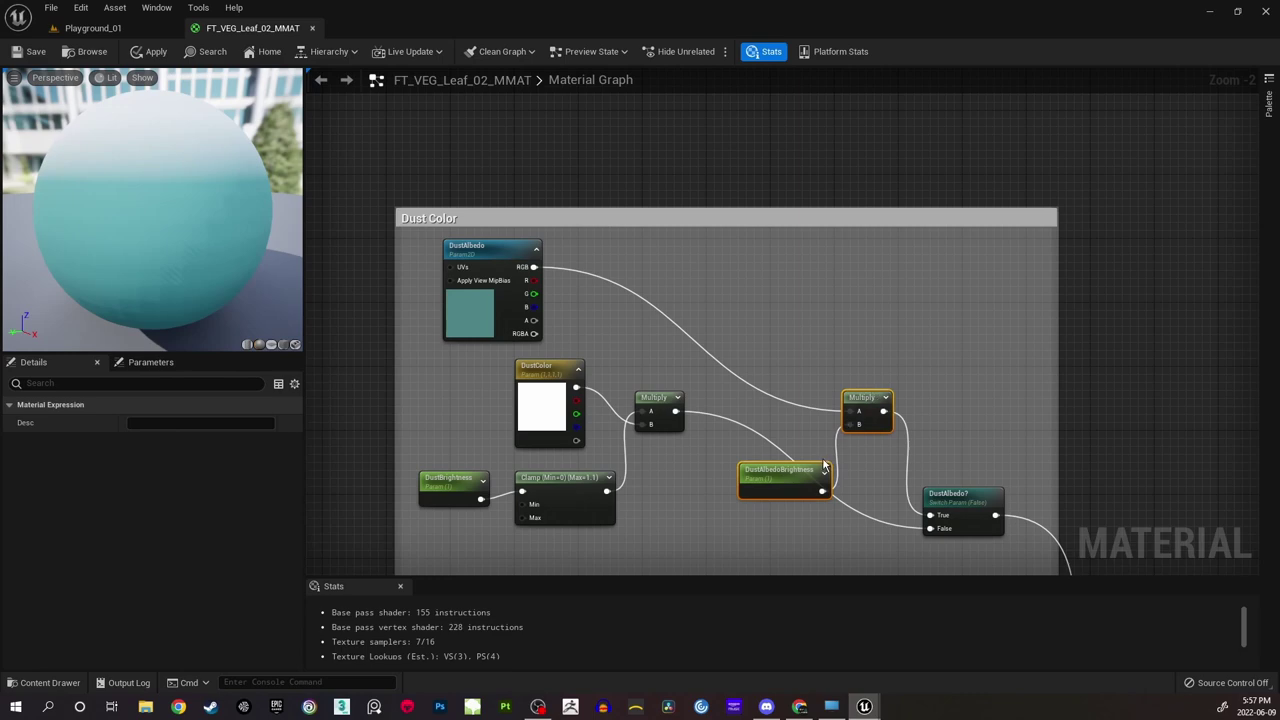
drag(804, 461, 812, 447)
click(912, 391)
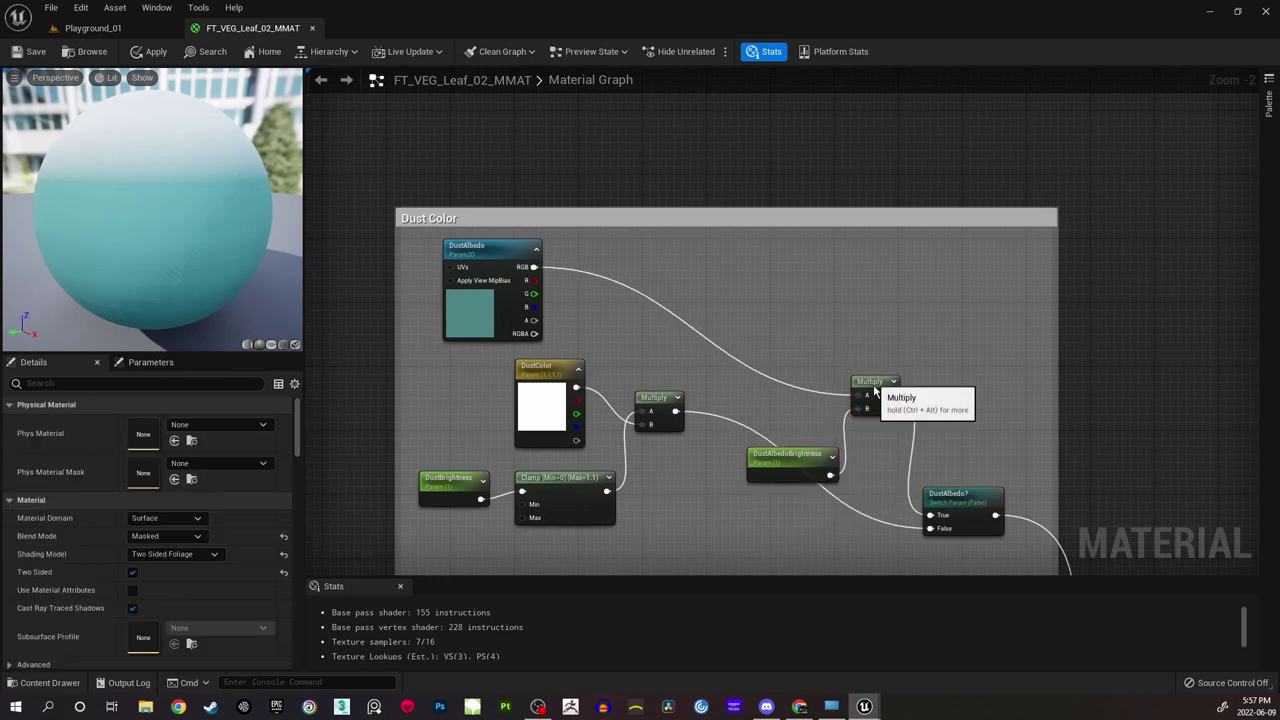
click(873, 390)
click(808, 391)
Add a Desaturation node in the Dust Color section, in the empty area between the DustAlbedo texture and its Multiply.
scroll(677, 294, up, 1)
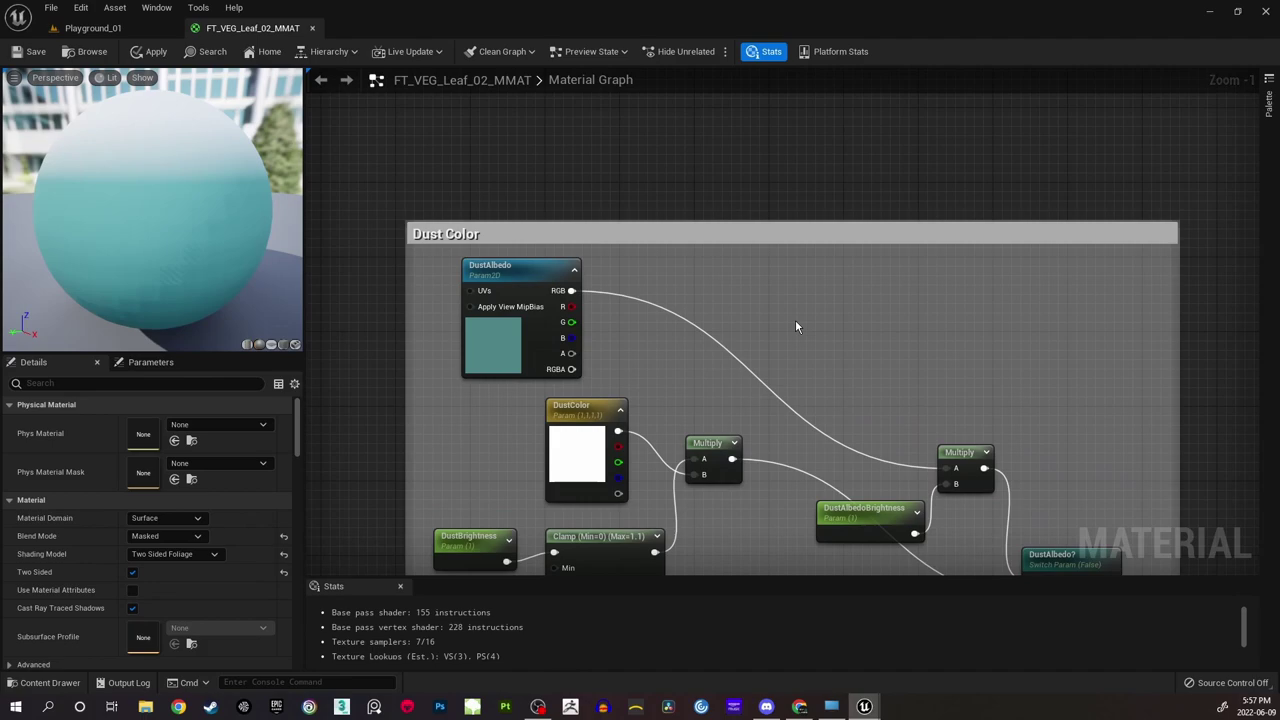
right_click(799, 315)
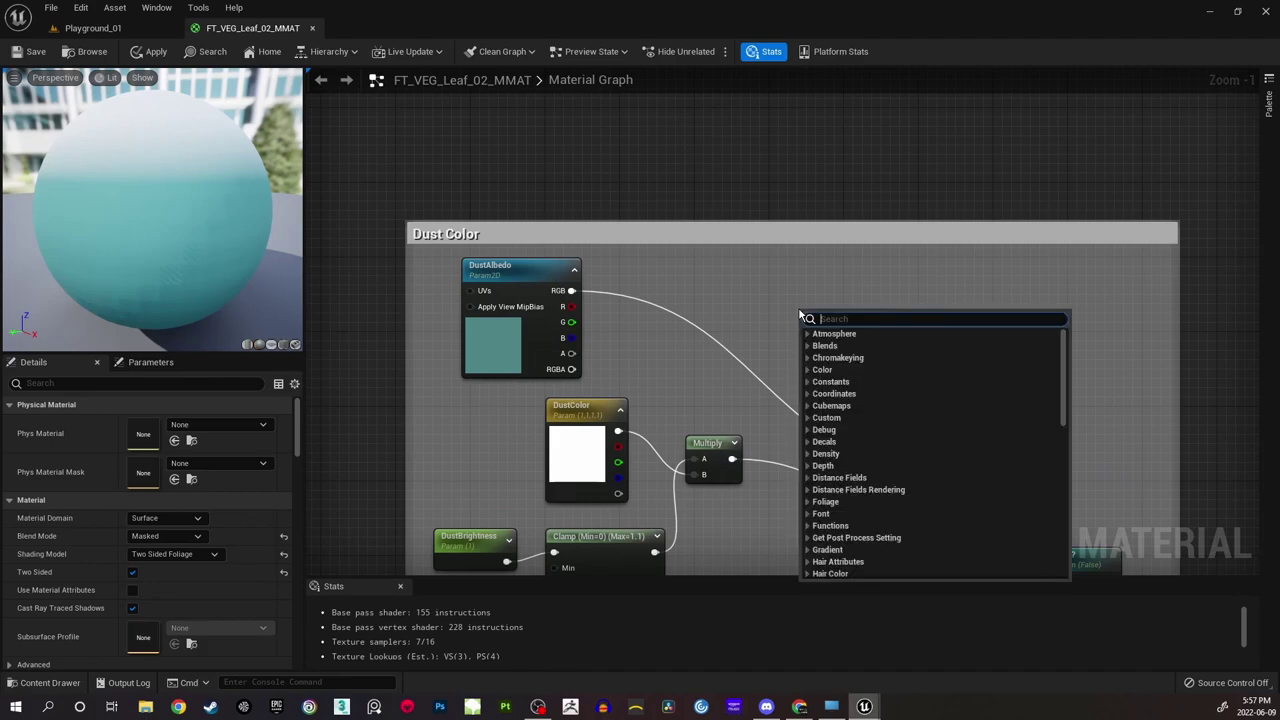
text(desat)
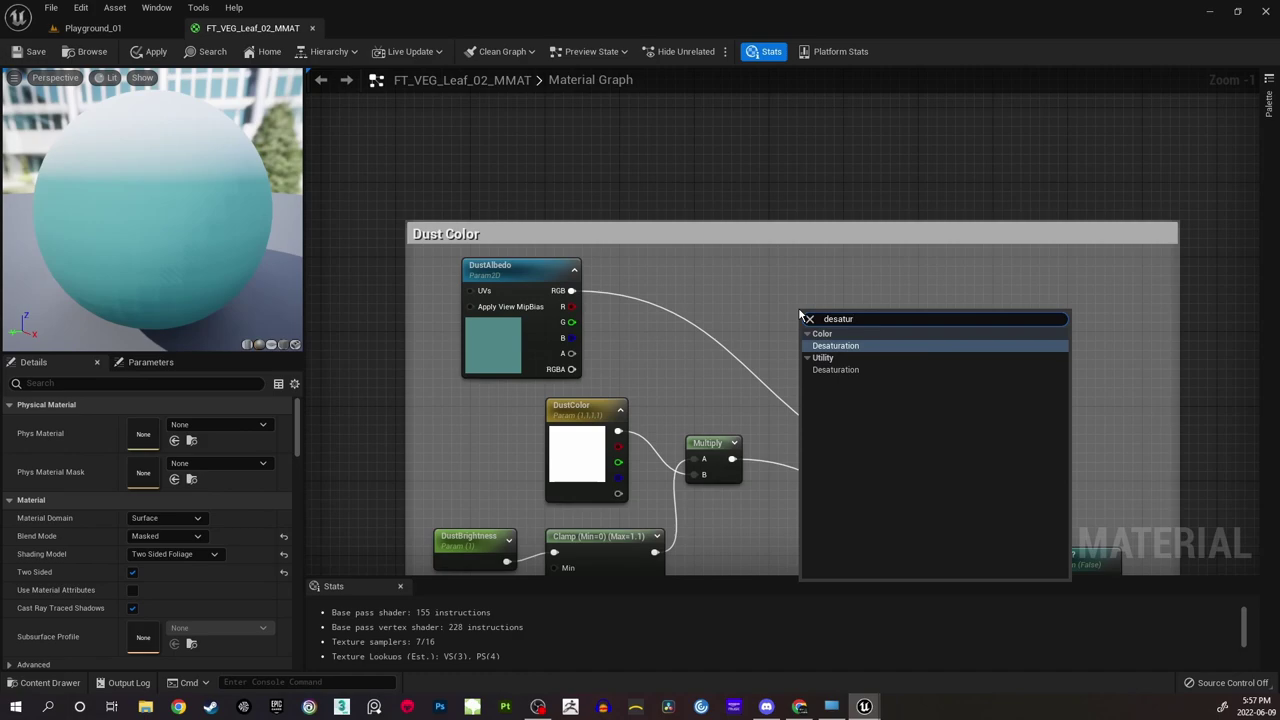
text(ur)
click(836, 346)
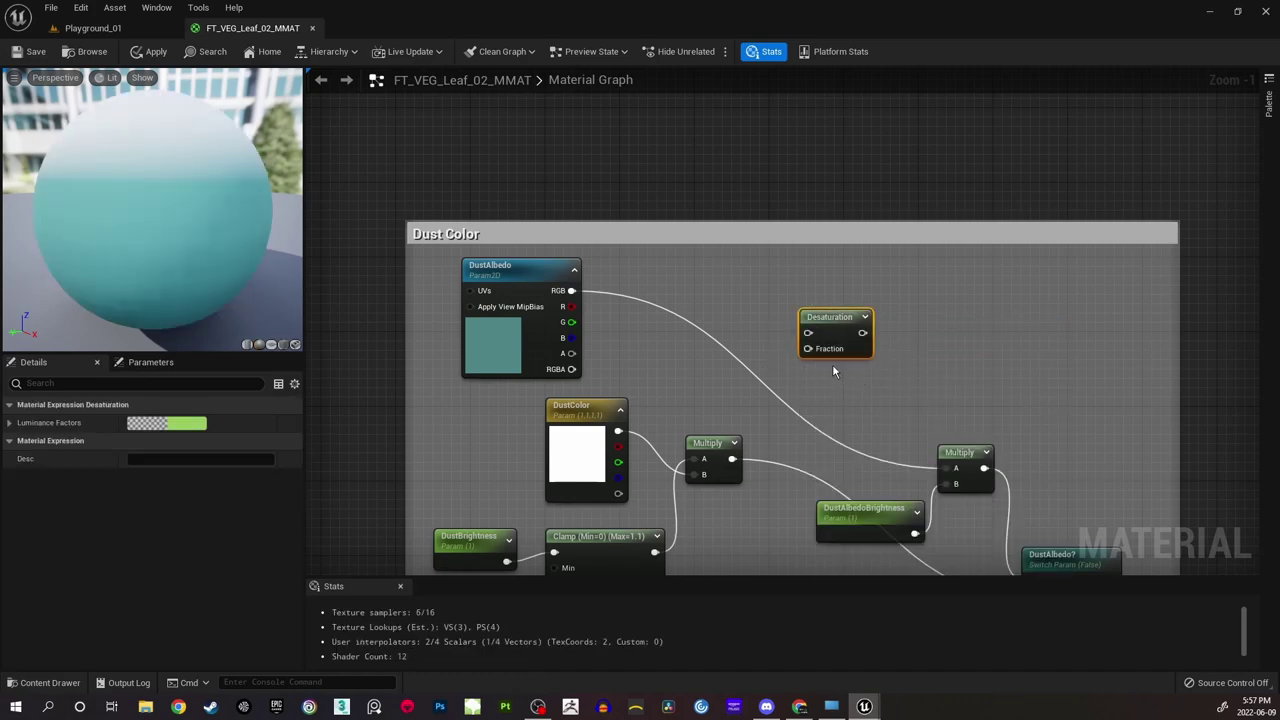
right_drag(833, 371, 824, 347)
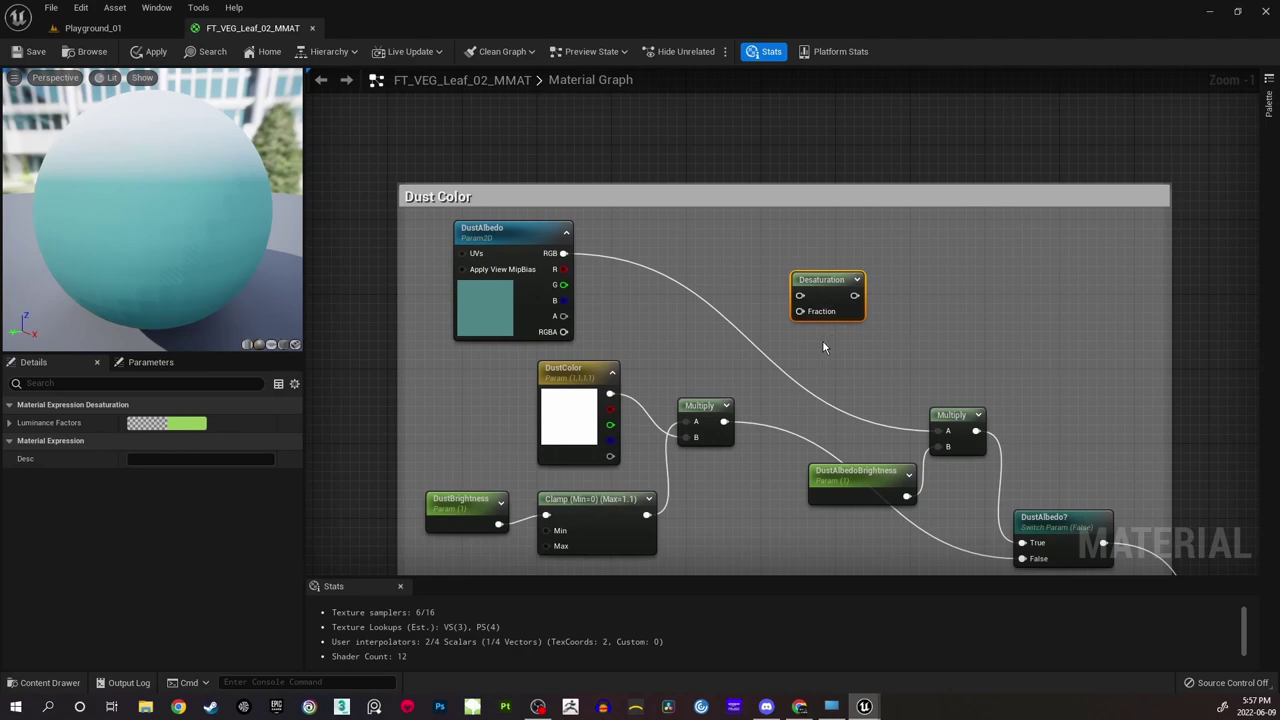
drag(855, 277, 853, 310)
click(834, 281)
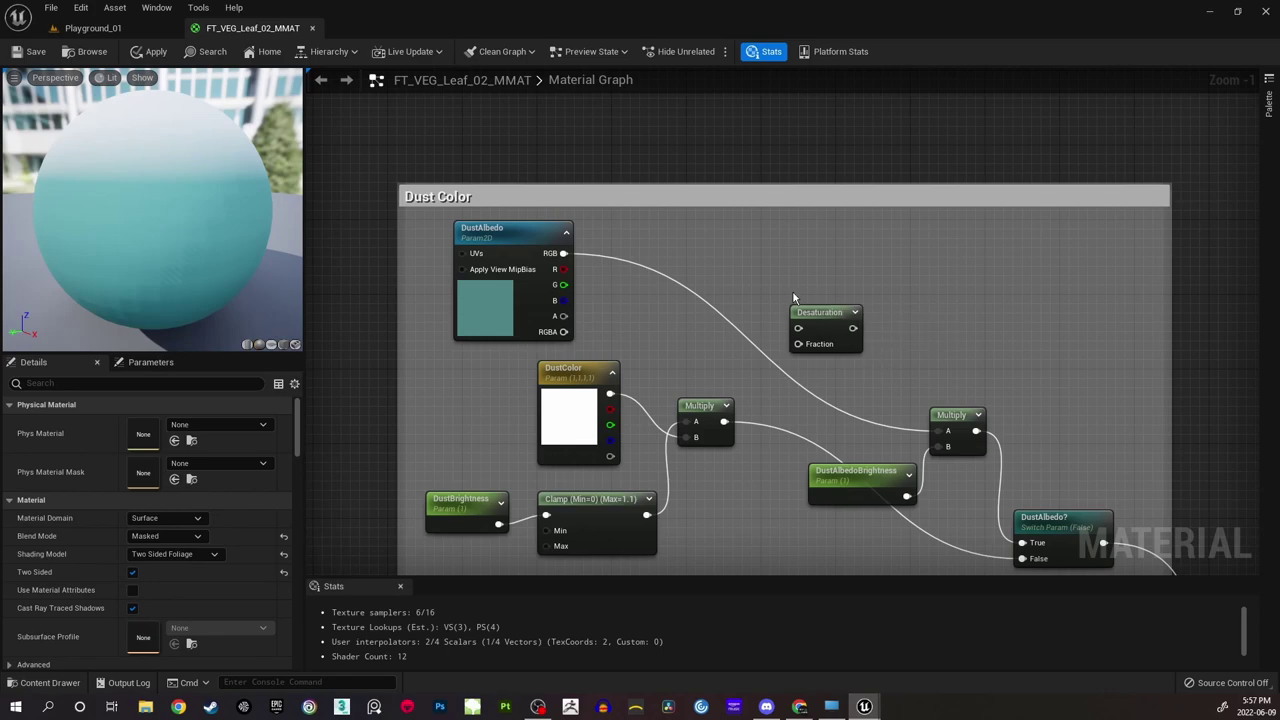
right_click(846, 233)
text(satur)
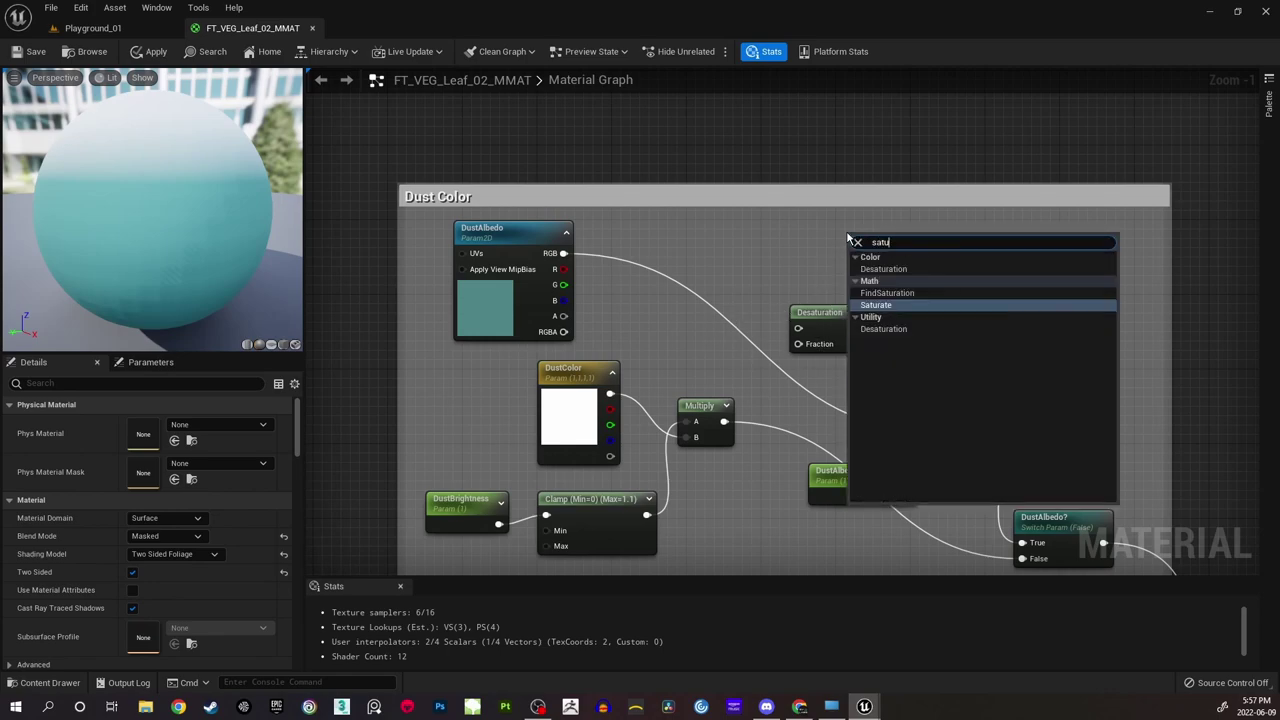
click(876, 305)
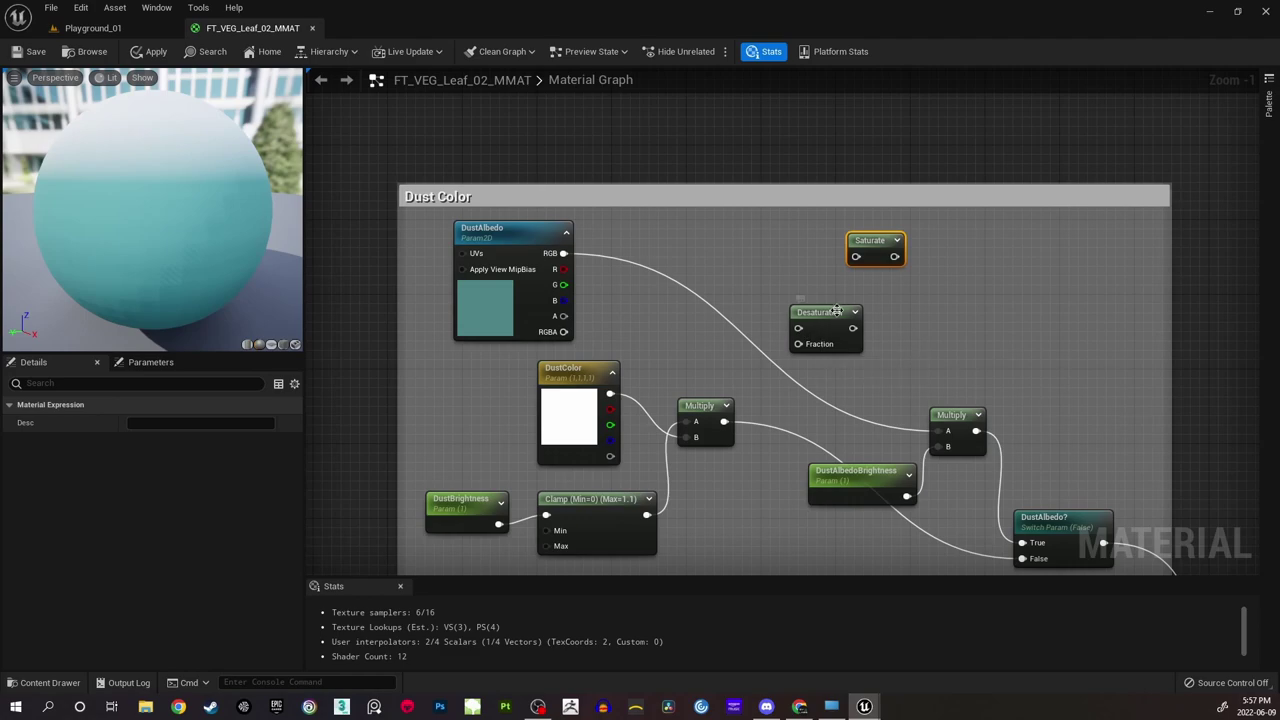
key(Delete)
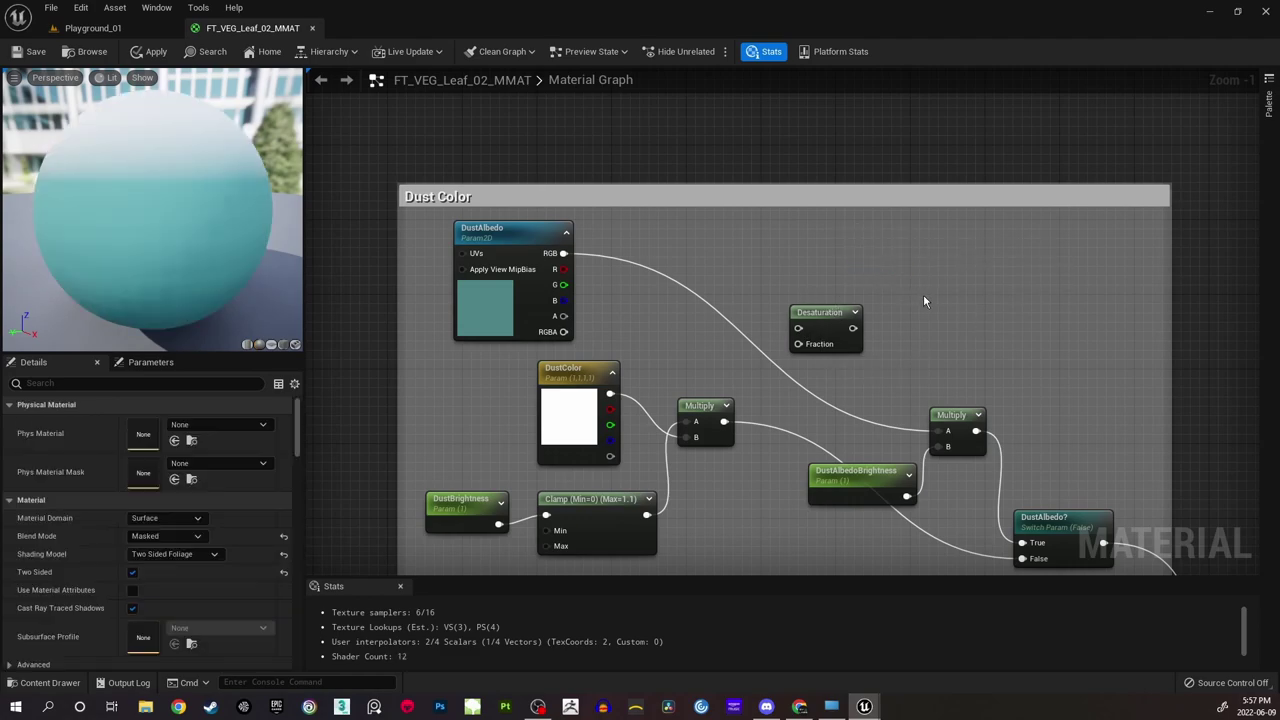
Shift the Desaturation node up beside the DustAlbedo texture and create a scalar parameter named DustSaturation next to it.
right_drag(923, 296, 947, 303)
drag(842, 319, 806, 283)
click(746, 252)
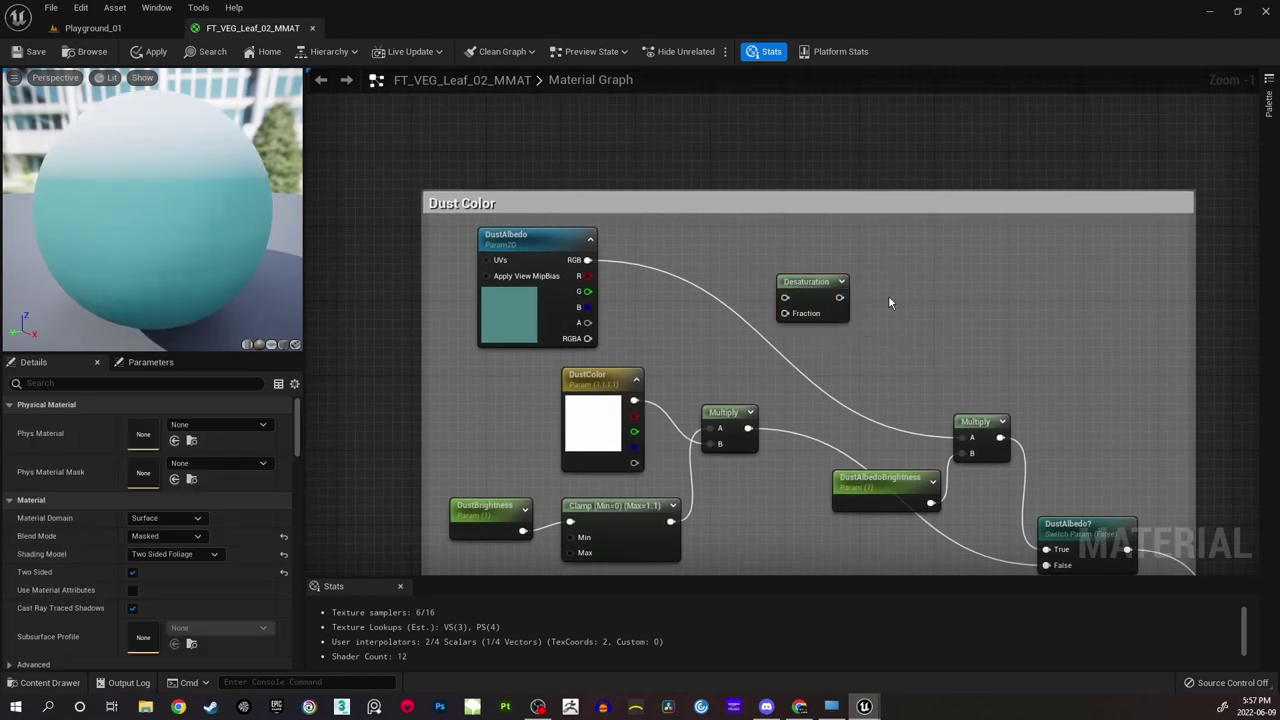
click(708, 252)
right_click(718, 271)
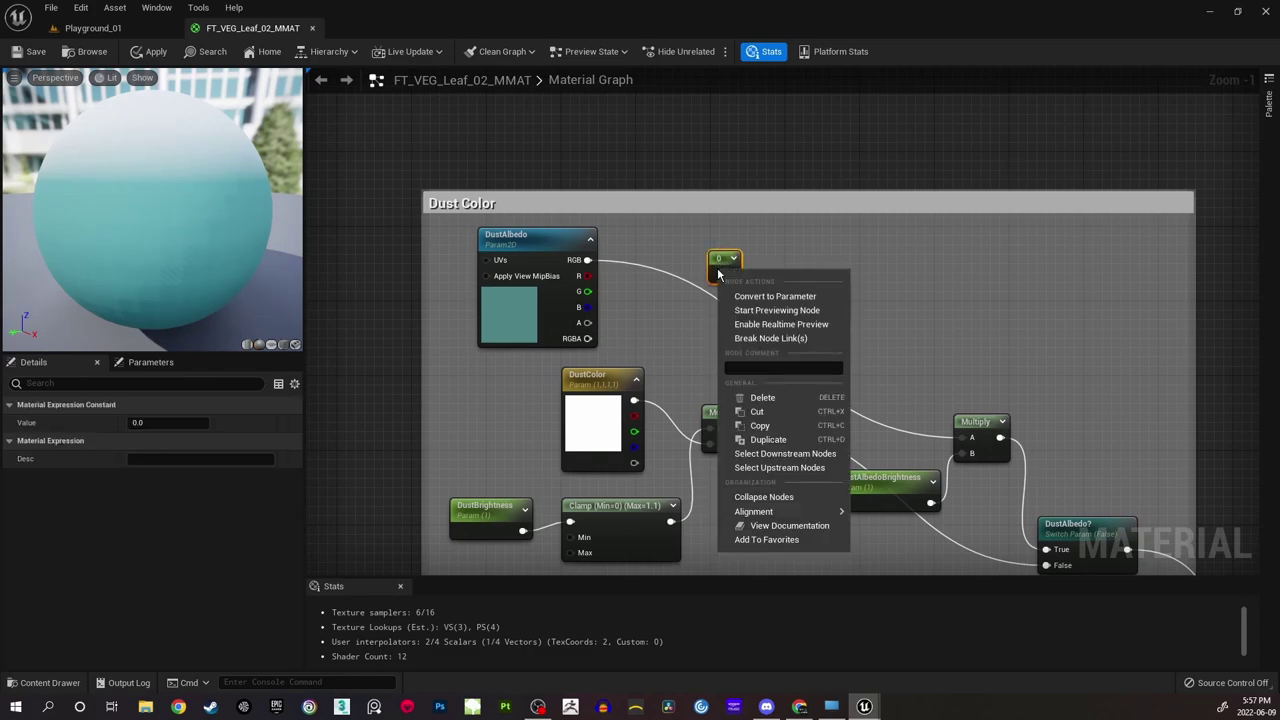
click(776, 296)
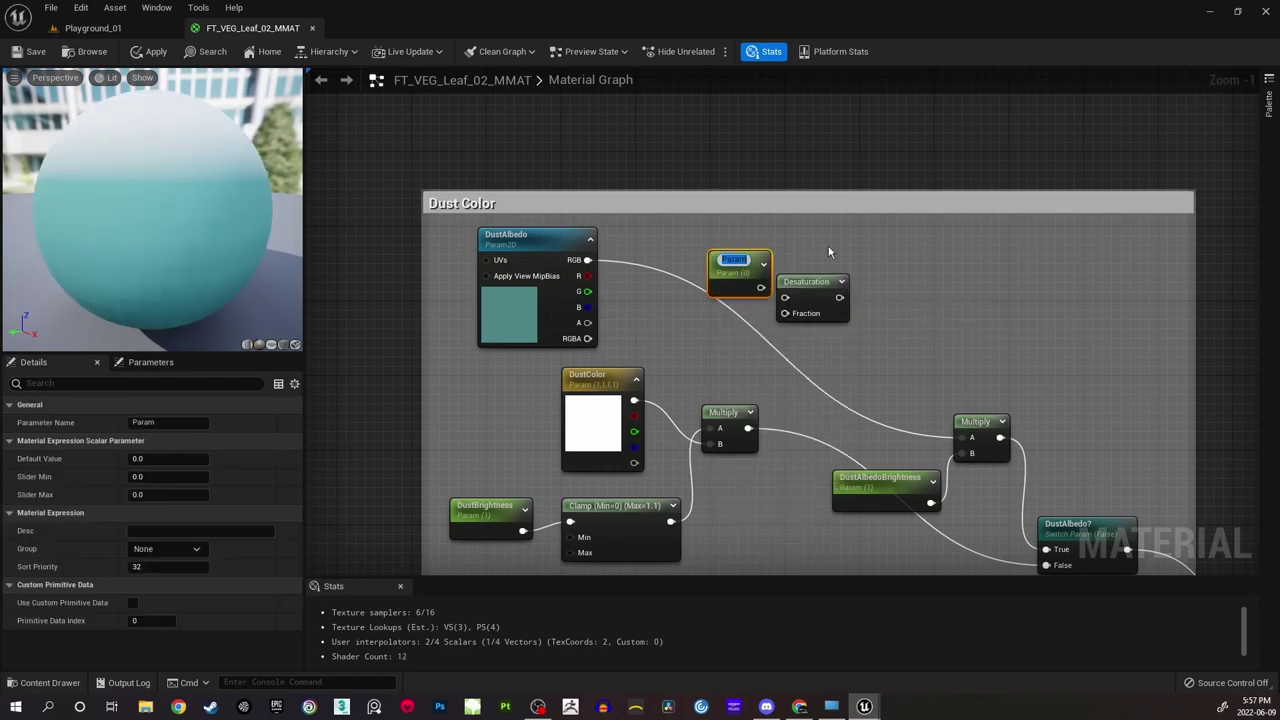
text(Saturat)
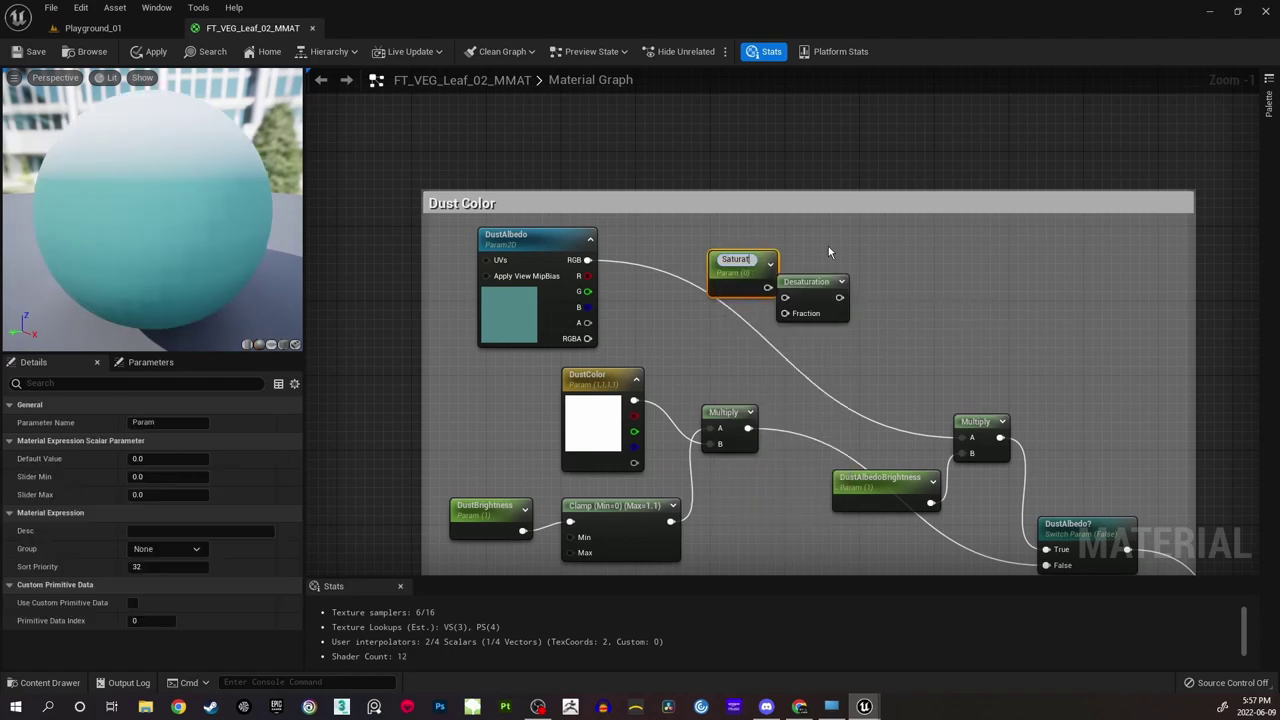
text(ion)
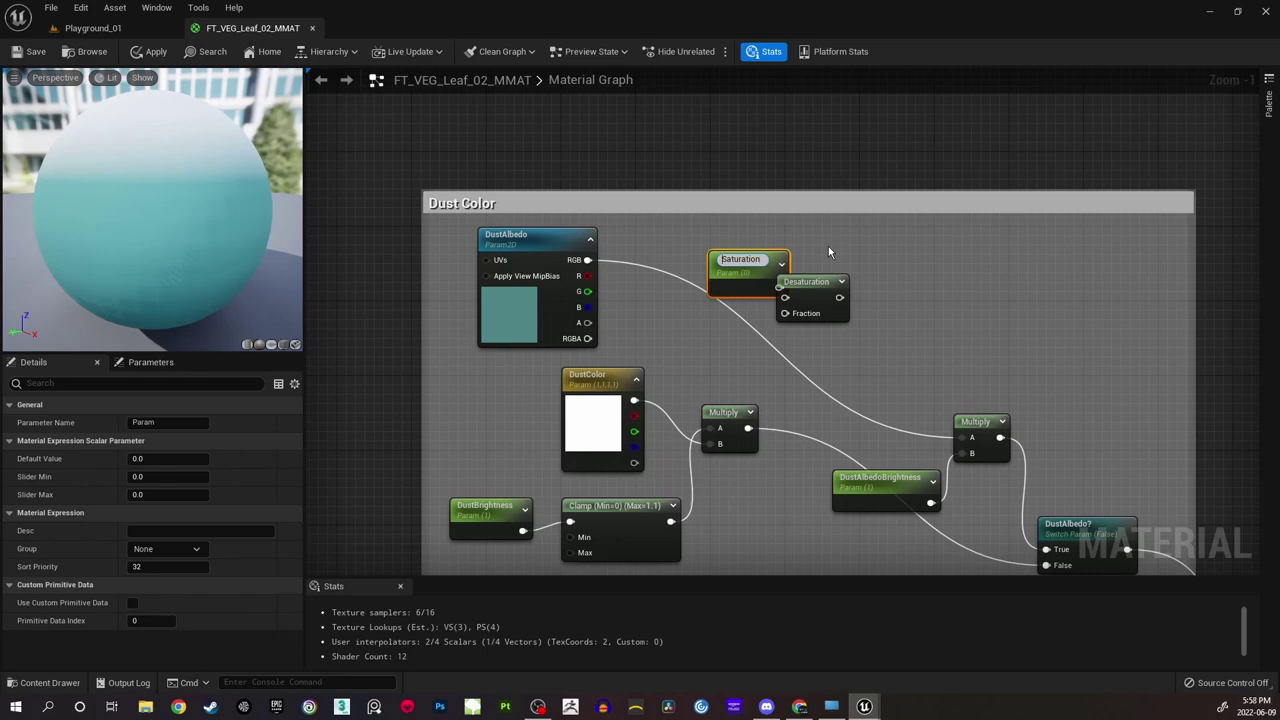
text(Dust)
key(Return)
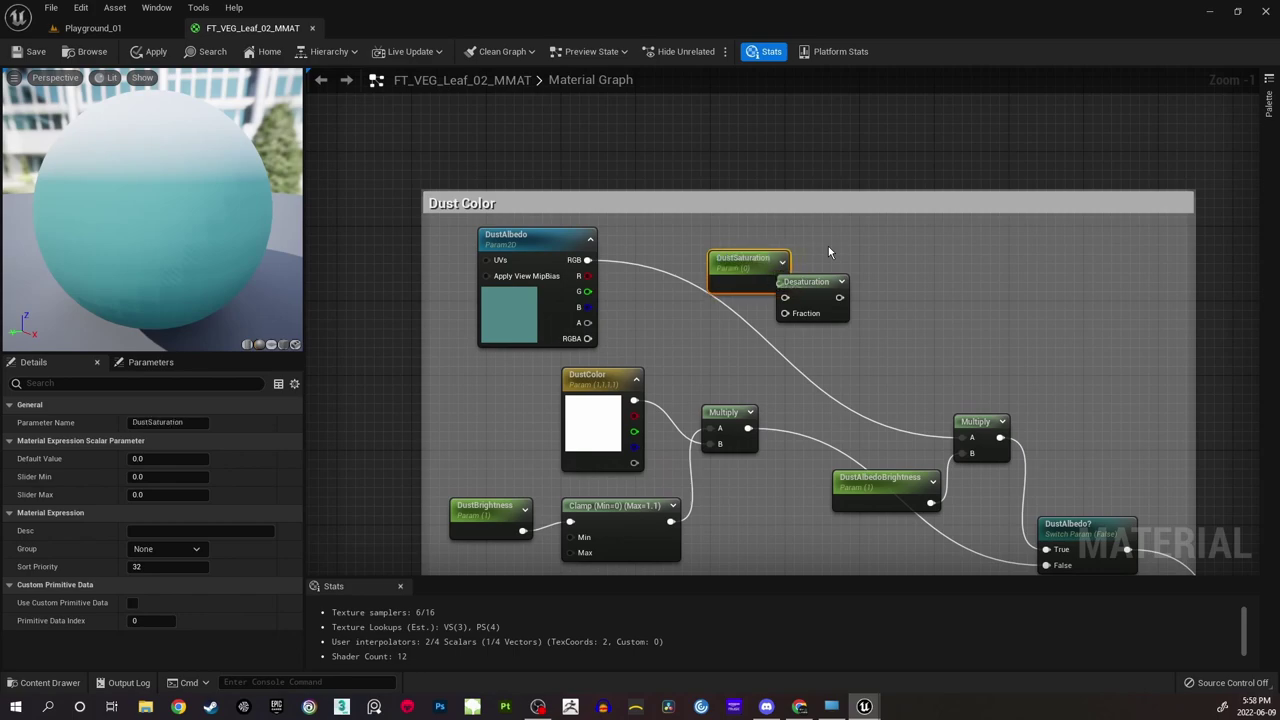
Move the DustSaturation parameter below and left of the Desaturation node and assign it to the Dust group.
drag(743, 259, 690, 348)
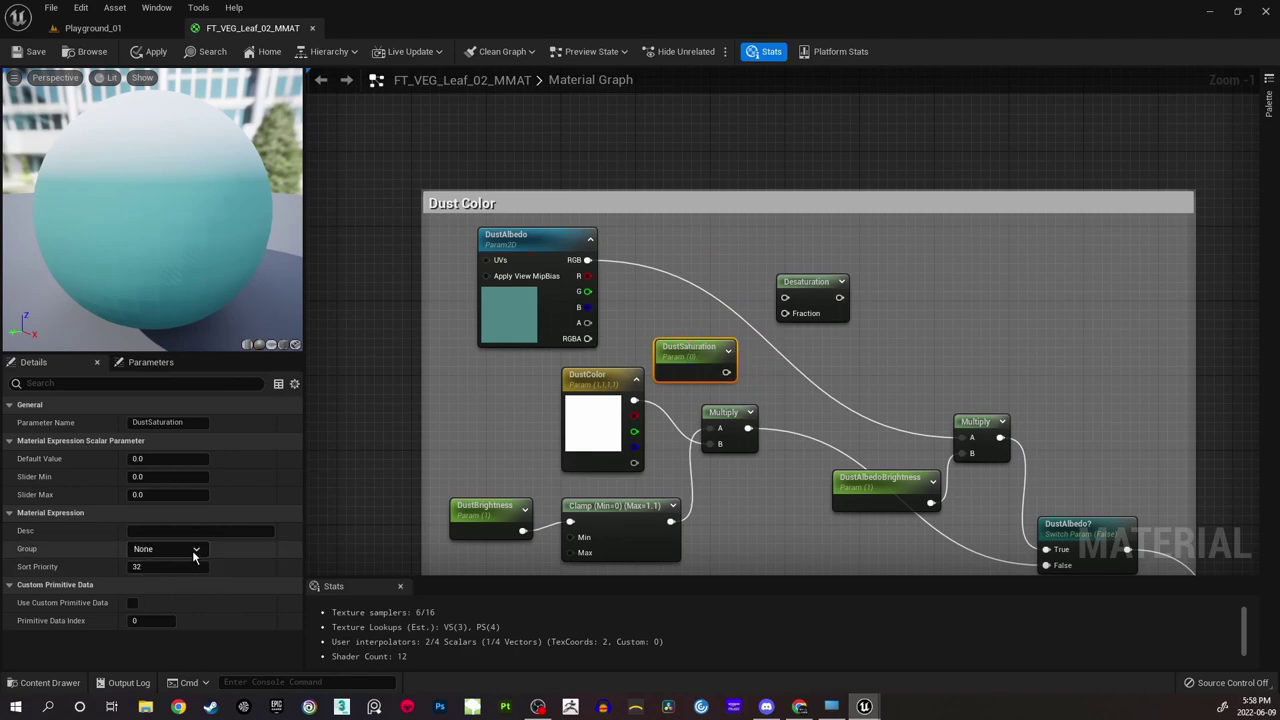
click(190, 549)
click(160, 564)
click(703, 304)
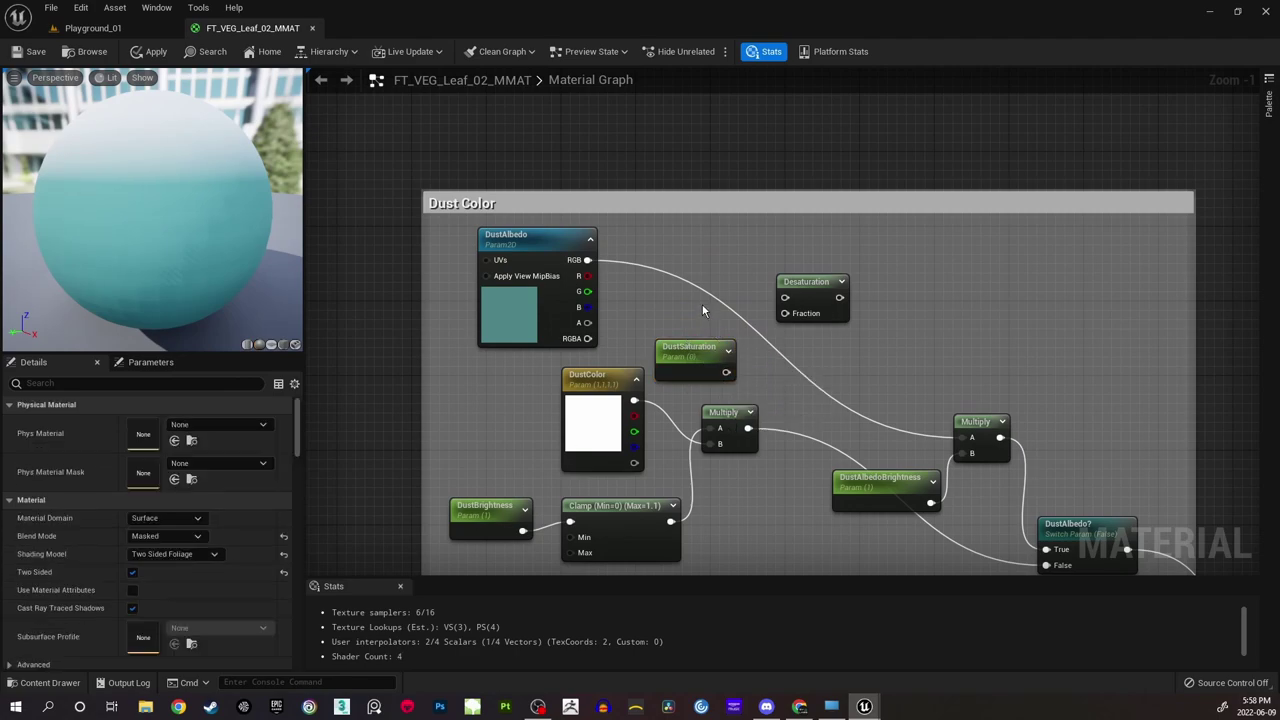
Set DustSaturation's default value to 1.0 and connect it to the Fraction input of the Desaturation node.
right_drag(703, 302, 719, 302)
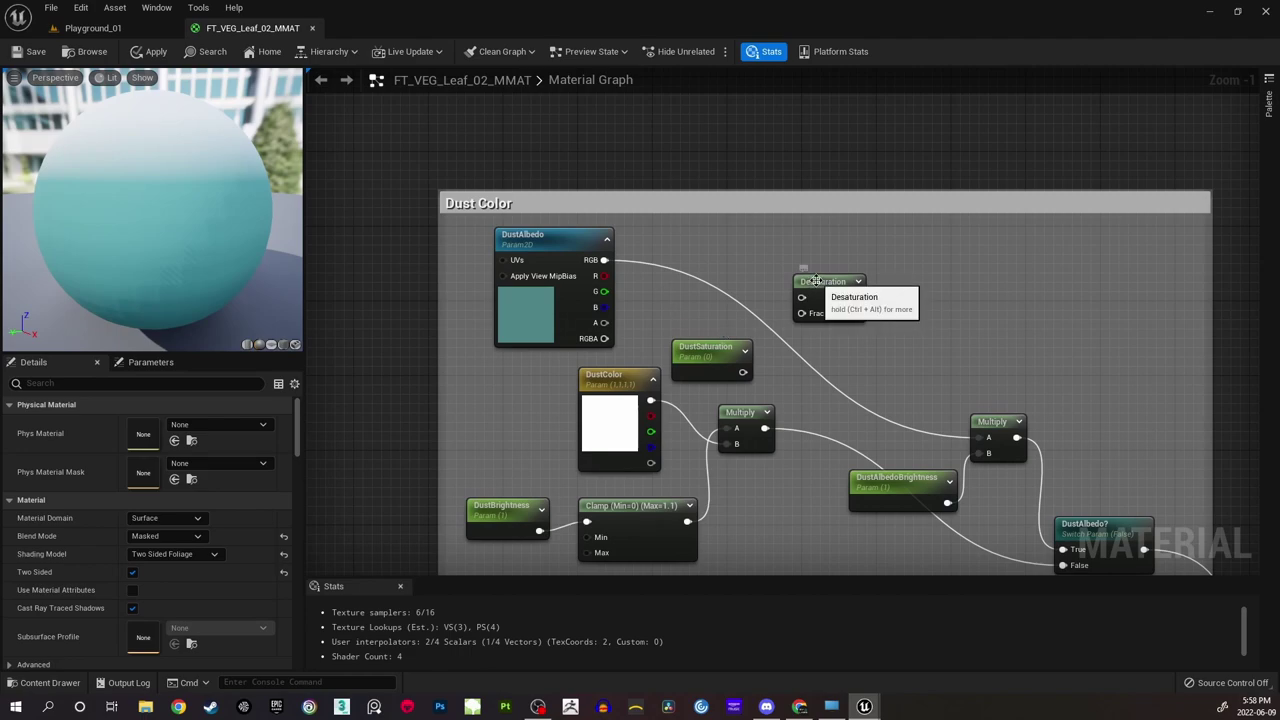
drag(817, 285, 823, 292)
click(768, 351)
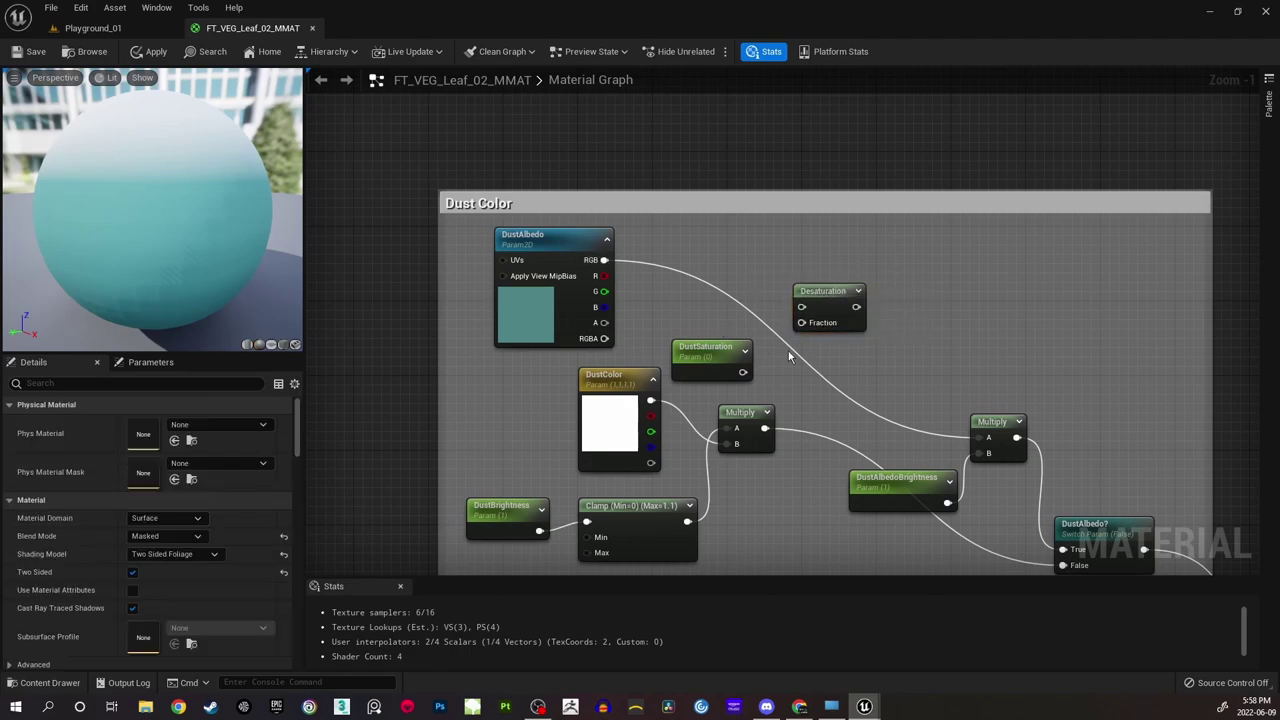
click(742, 368)
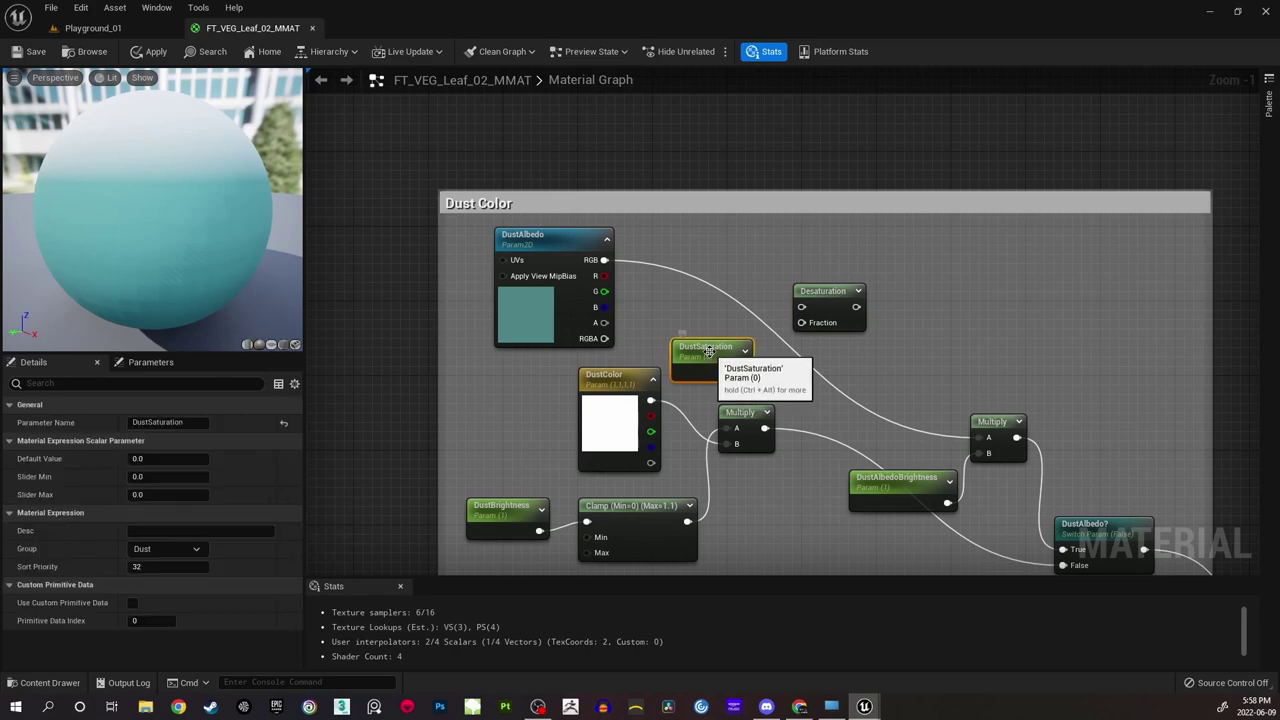
click(153, 459)
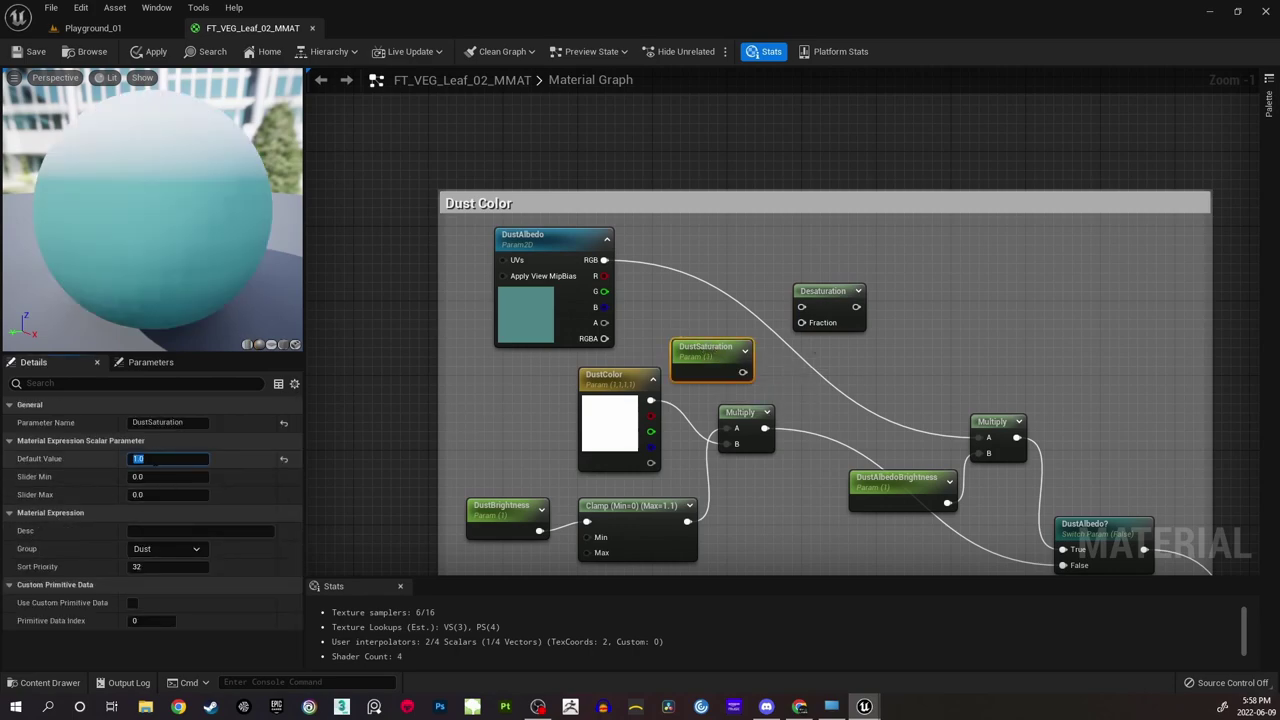
key(Return)
drag(743, 372, 801, 323)
click(765, 257)
Feed the DustAlbedo texture's RGB into the Desaturation node and space that node and DustSaturation further apart.
drag(610, 260, 870, 296)
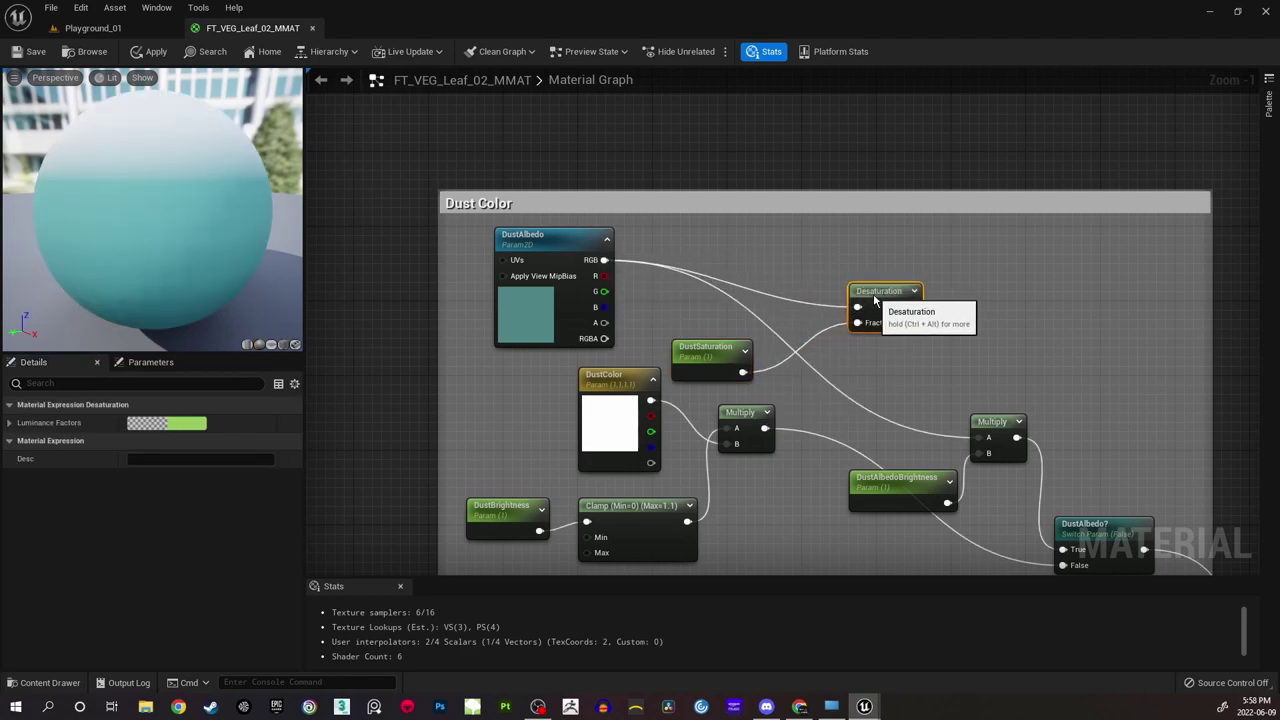
click(808, 324)
drag(707, 356, 669, 327)
click(671, 296)
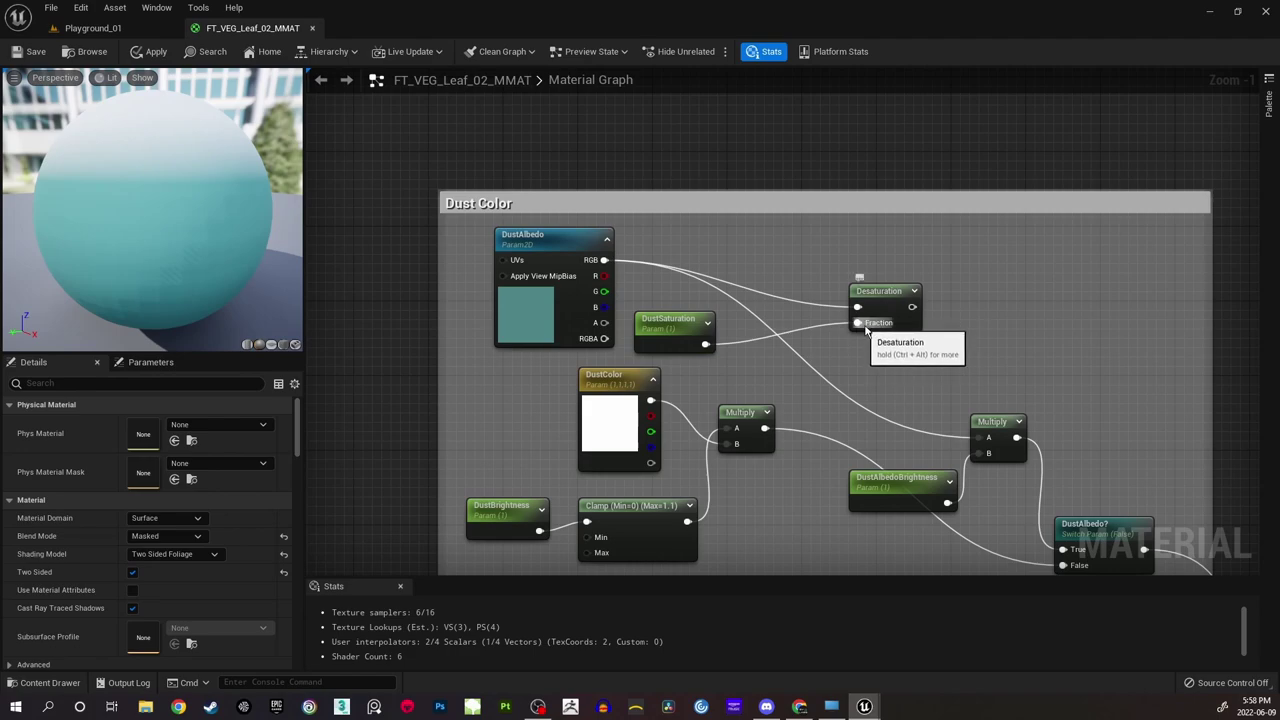
Insert a OneMinus node between DustSaturation and the Fraction input of the Desaturation node.
right_click(771, 365)
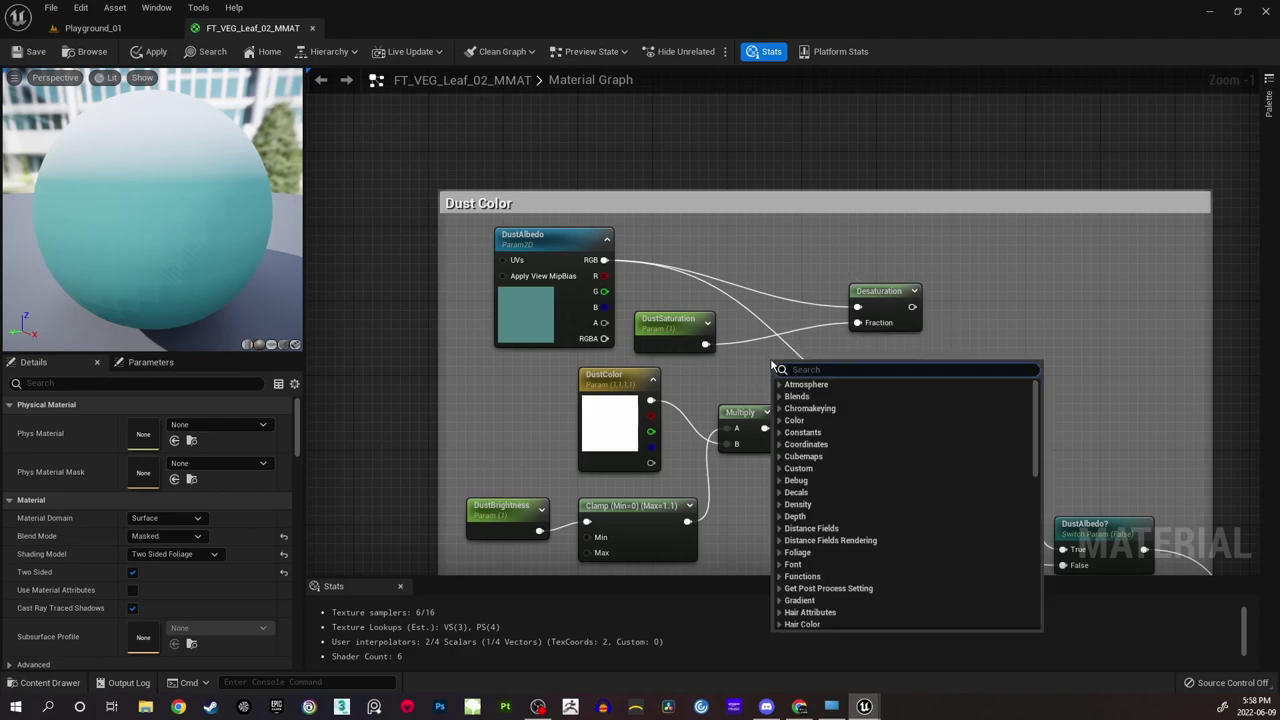
text(1-)
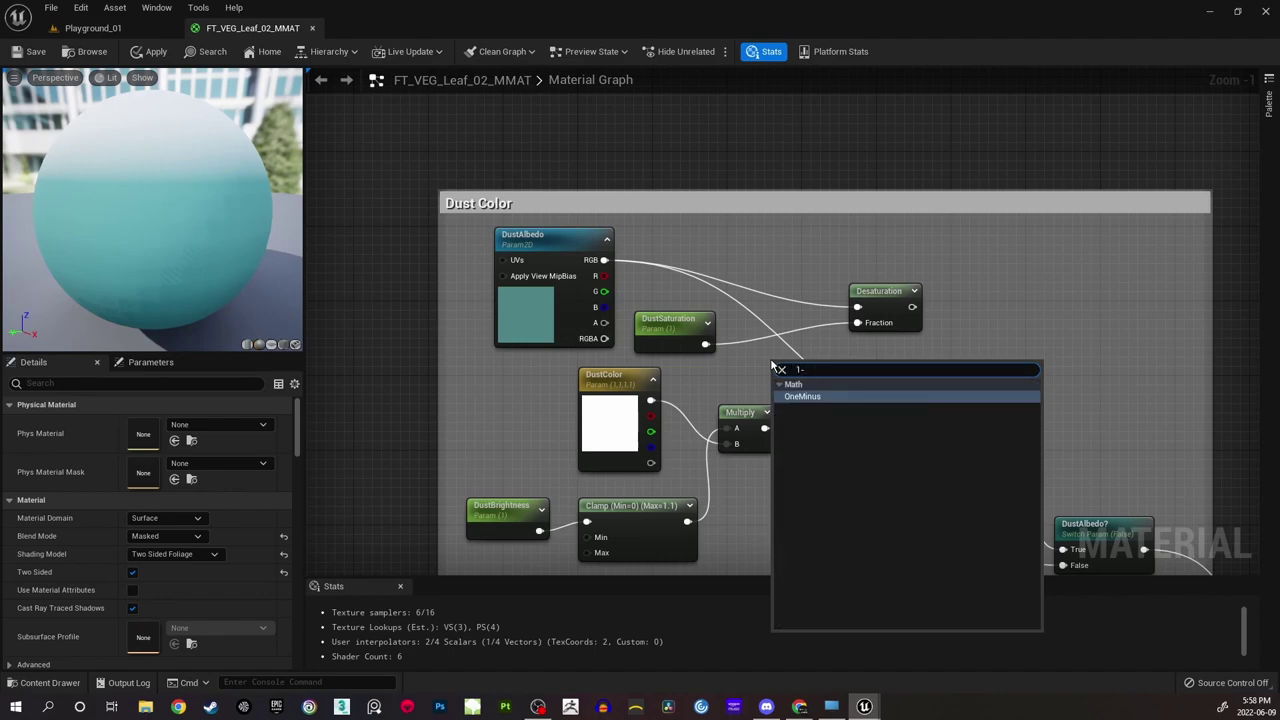
click(813, 397)
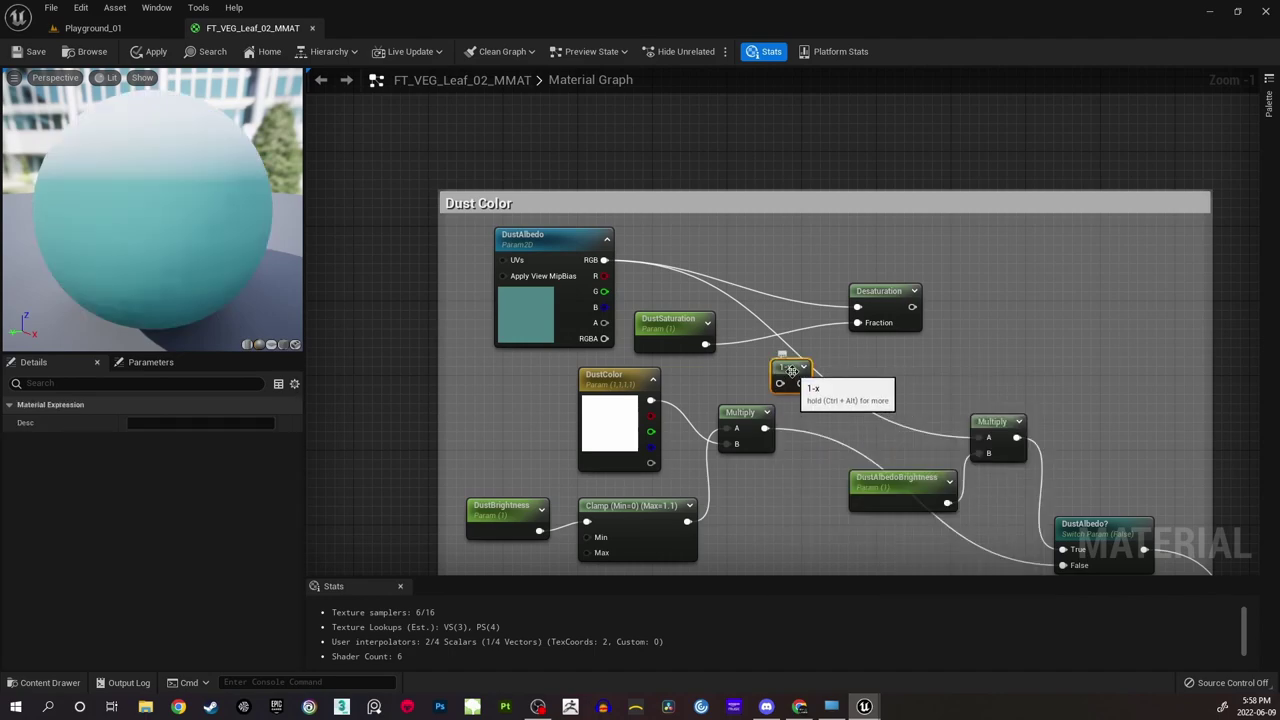
drag(770, 357, 760, 340)
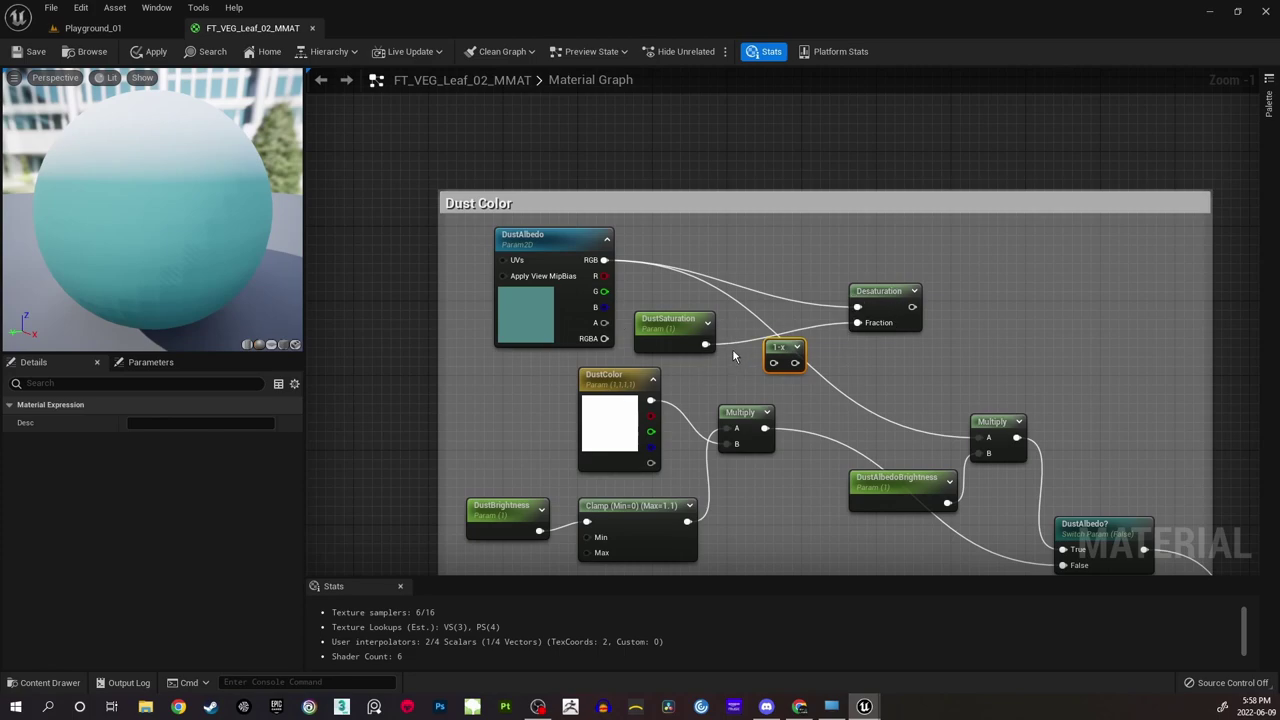
drag(705, 344, 858, 322)
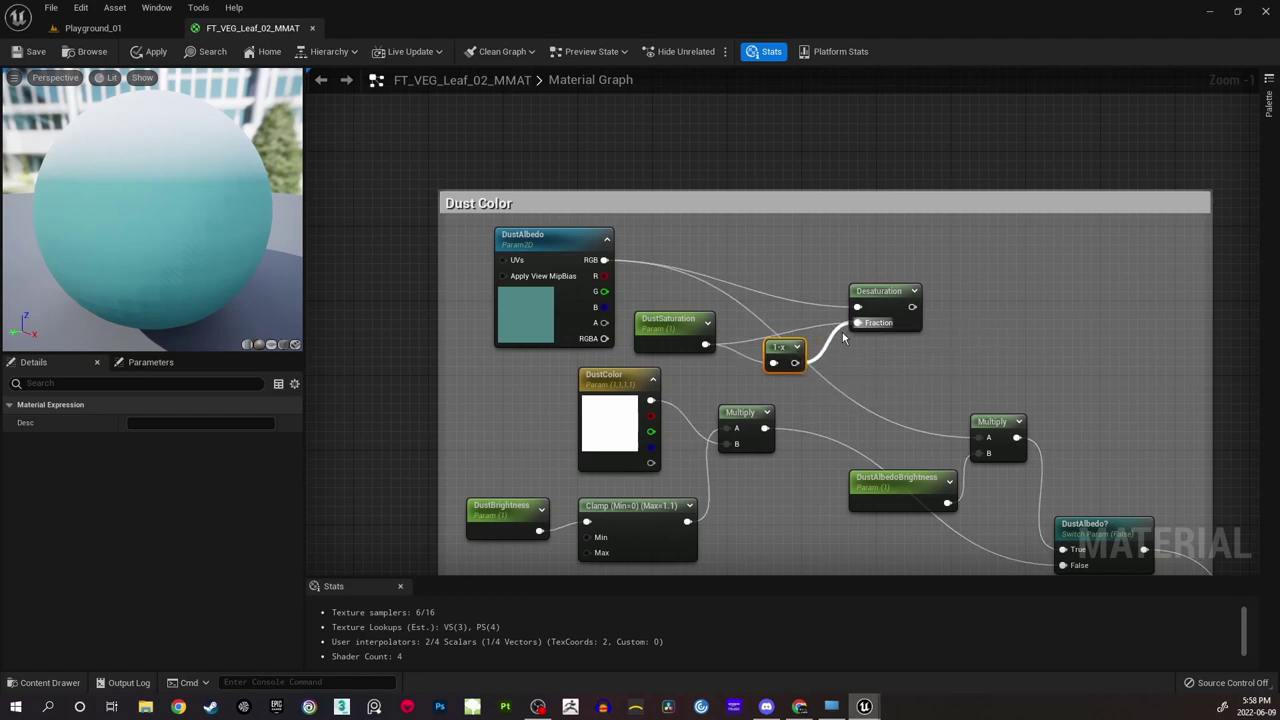
drag(787, 348, 779, 329)
click(945, 360)
Connect the Desaturation output to input A of the DustAlbedoBrightness Multiply, replacing the direct DustAlbedo link.
right_drag(947, 361, 850, 318)
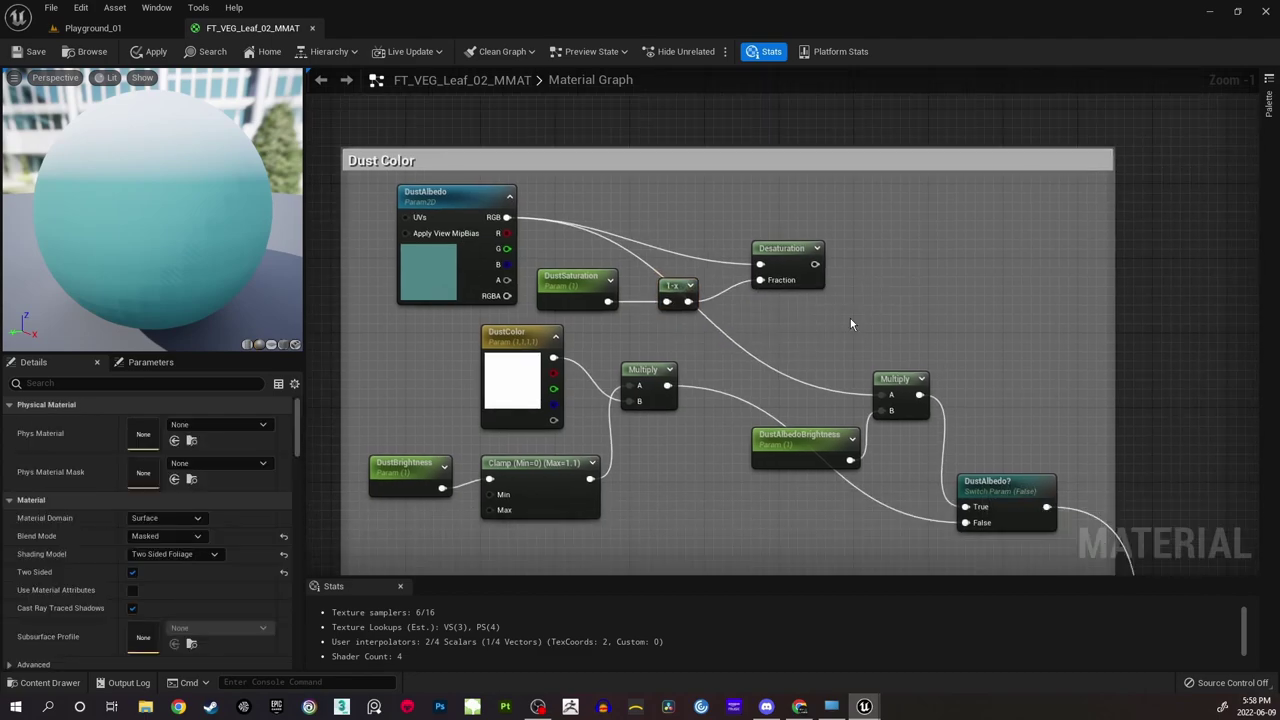
drag(787, 252, 882, 400)
click(904, 335)
right_drag(883, 298, 920, 315)
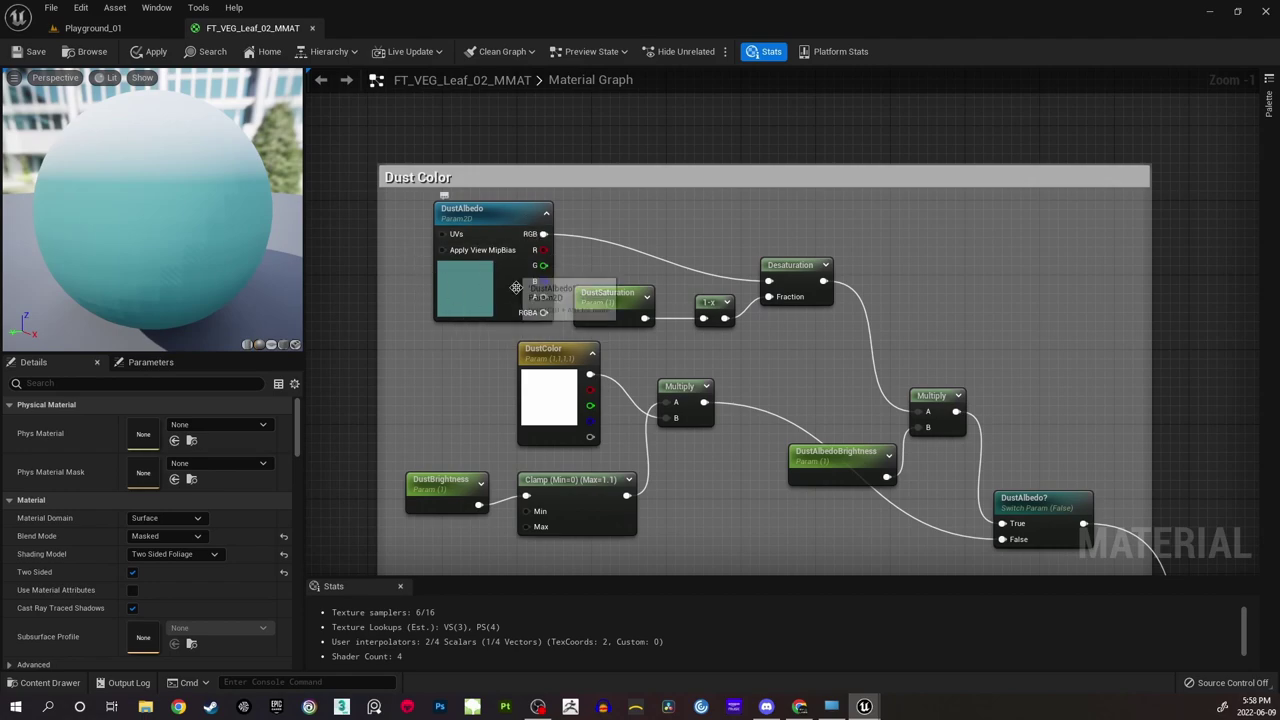
drag(515, 288, 484, 282)
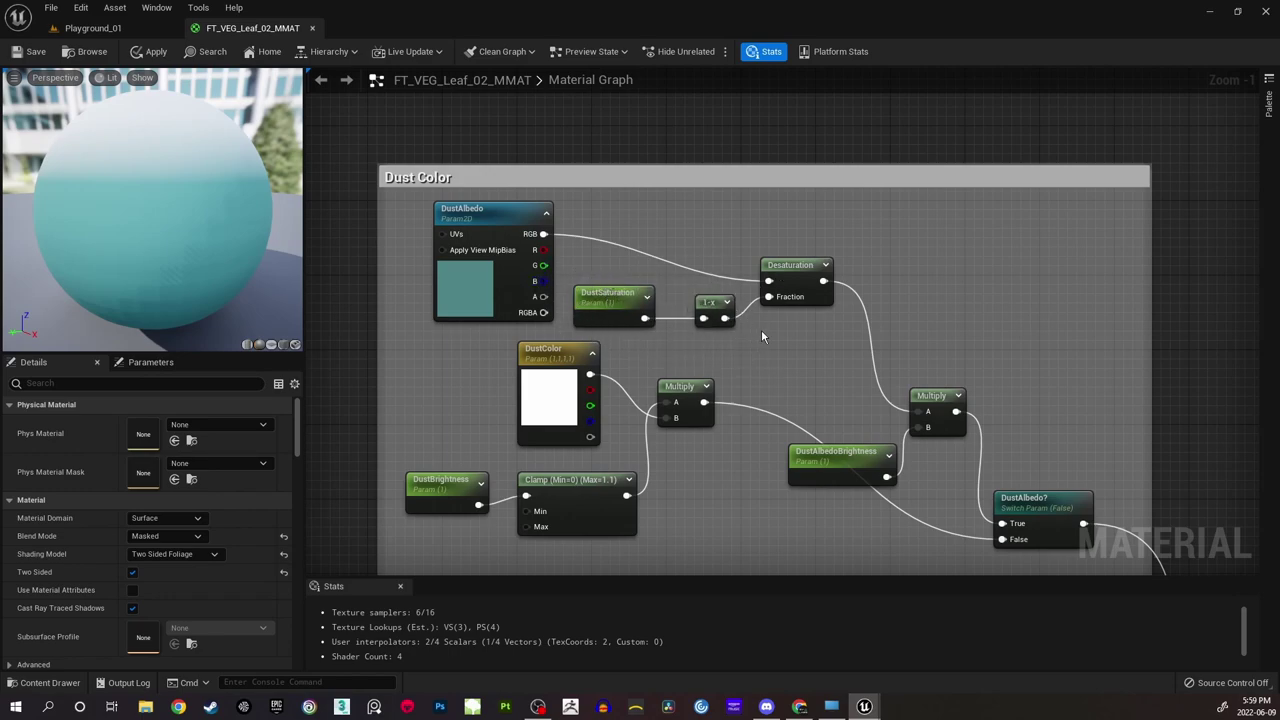
right_drag(761, 331, 703, 313)
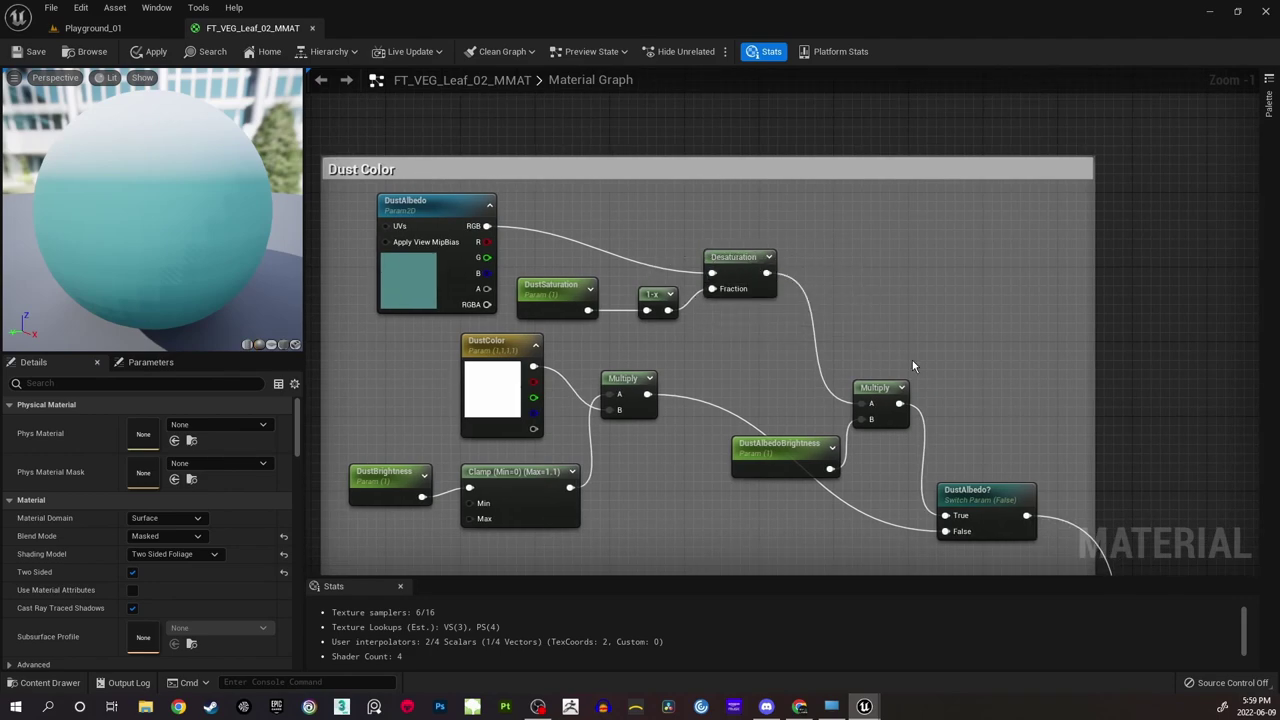
Move DustAlbedoBrightness and its Multiply node up next to the Desaturation node to tidy the wiring.
right_drag(894, 388, 885, 275)
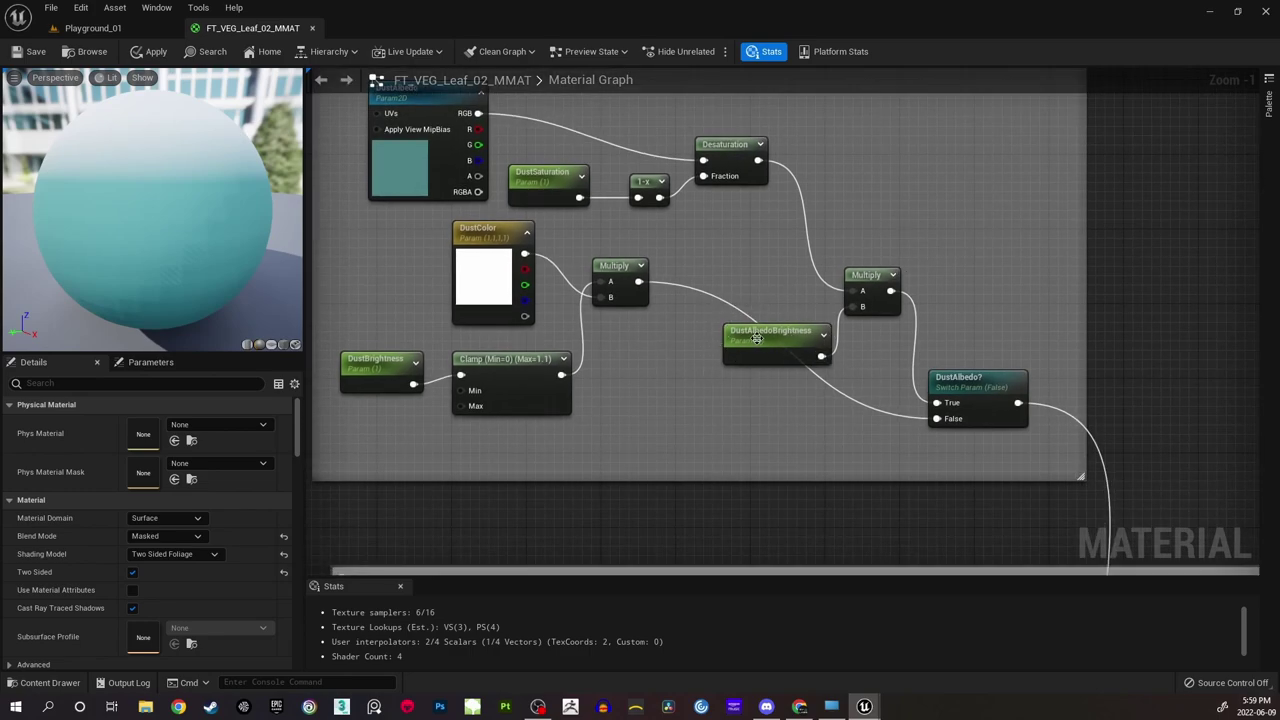
drag(757, 338, 700, 236)
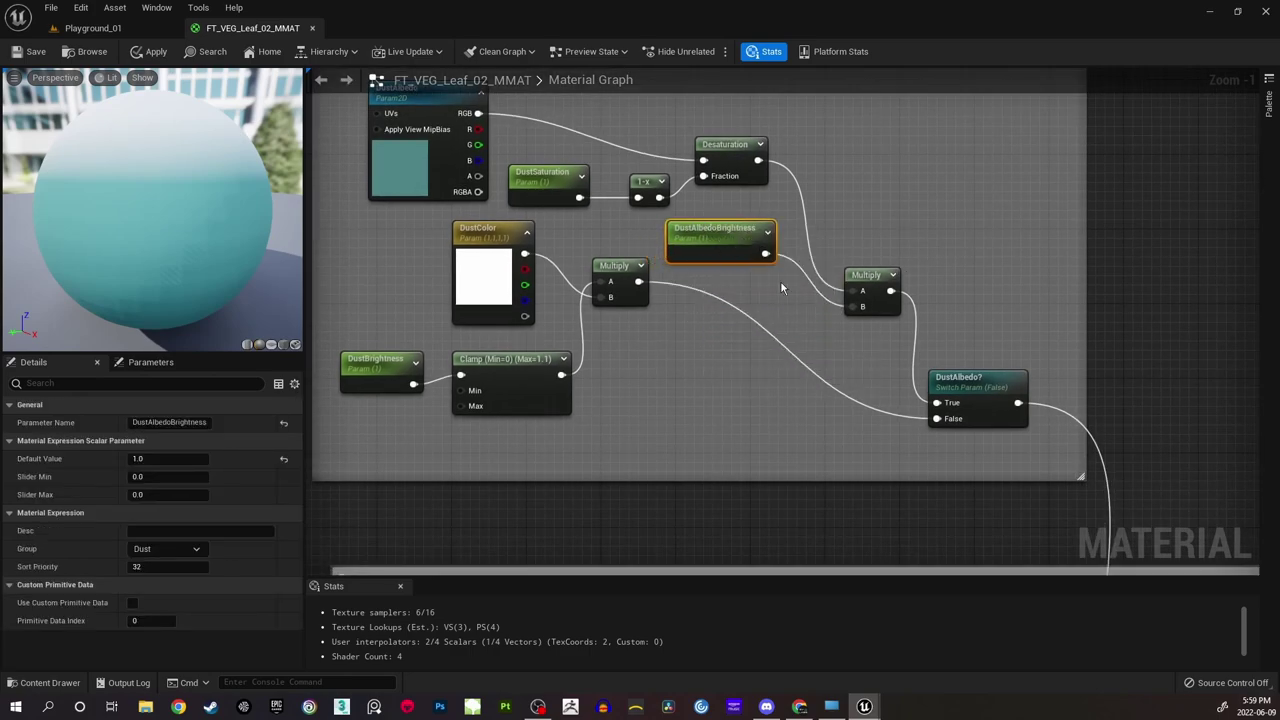
click(806, 346)
drag(860, 282, 879, 208)
click(983, 289)
right_drag(984, 289, 950, 283)
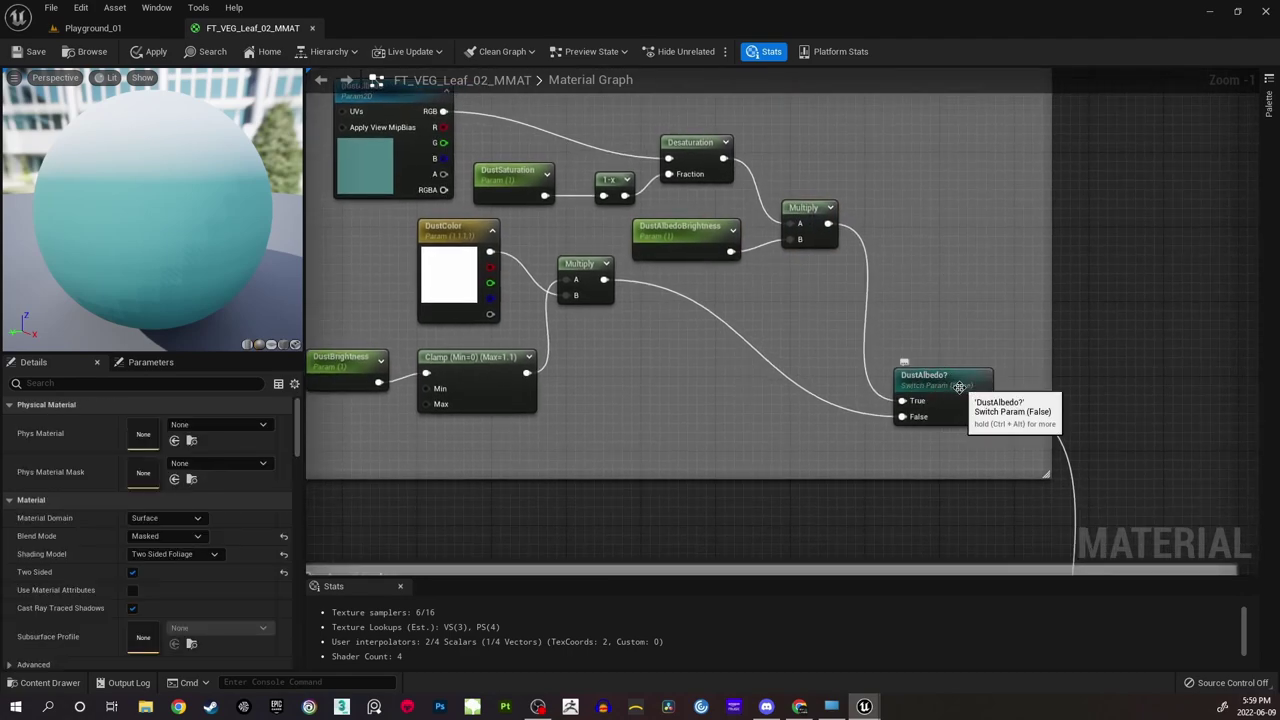
Save the FT_VEG_Leaf_02_MMAT material and return to the Playground_01 level for a close view of the leaves.
click(42, 57)
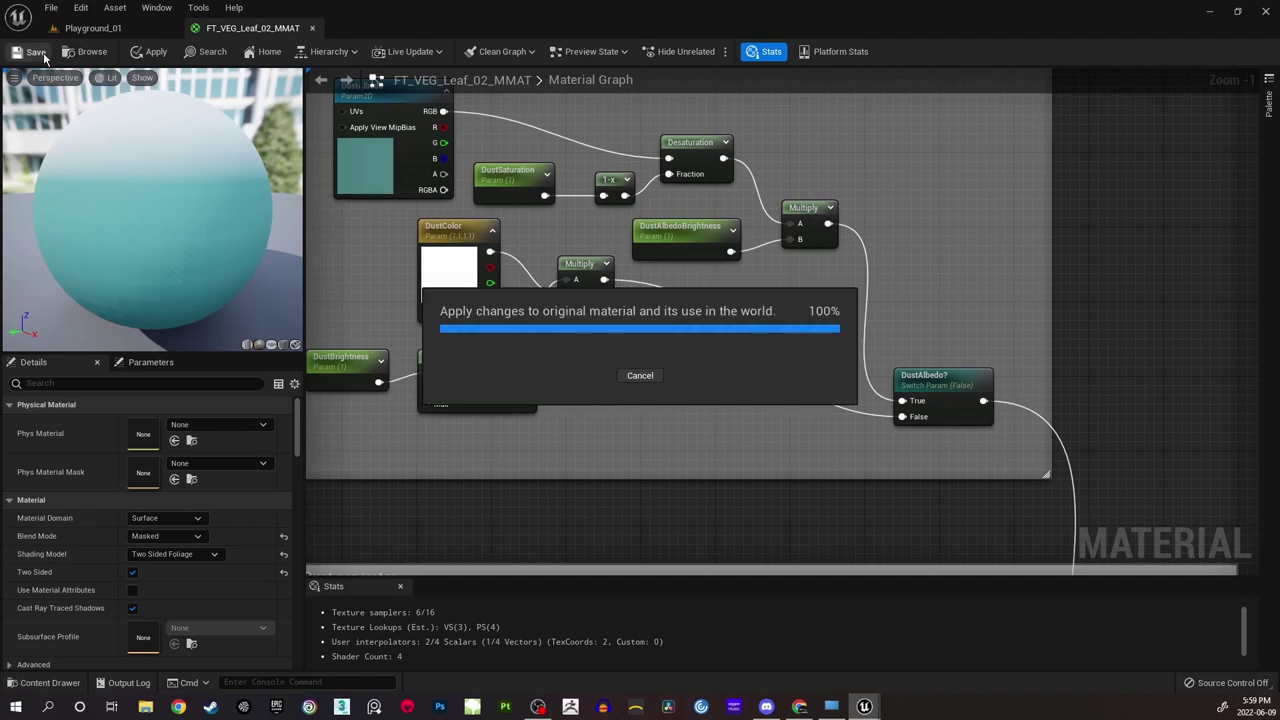
click(92, 28)
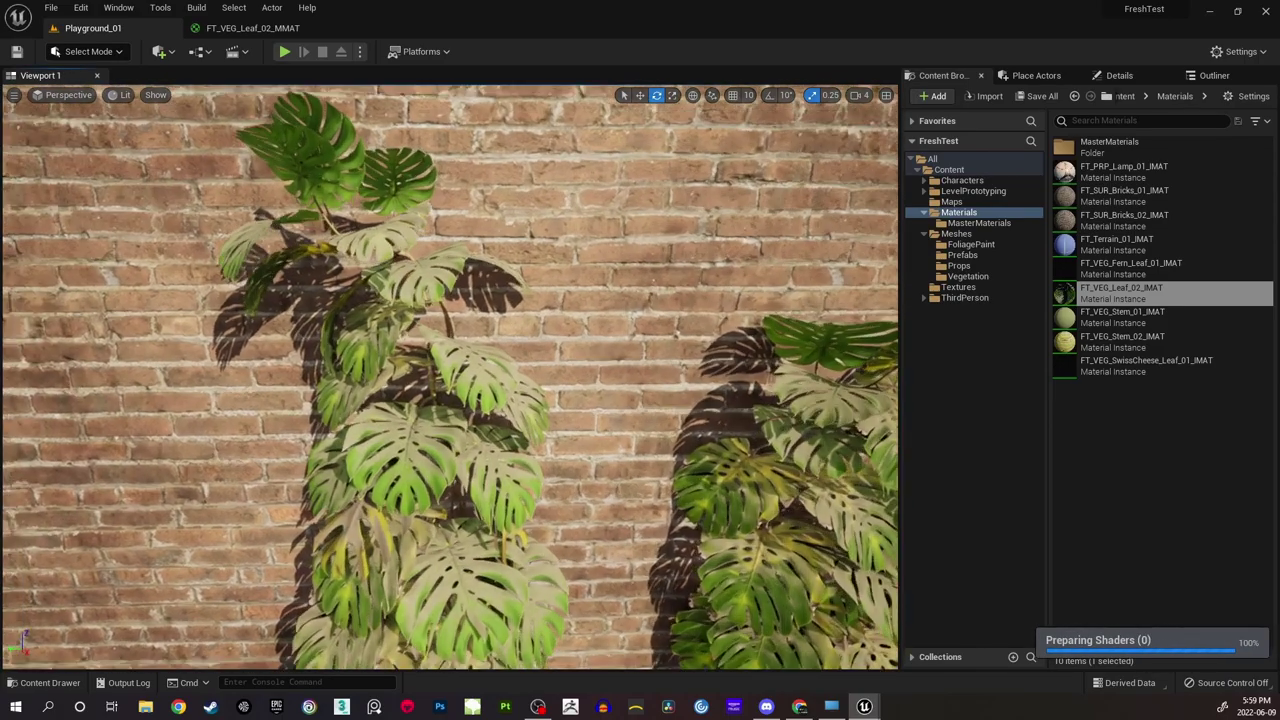
key(w)
right_drag(450, 378, 438, 410)
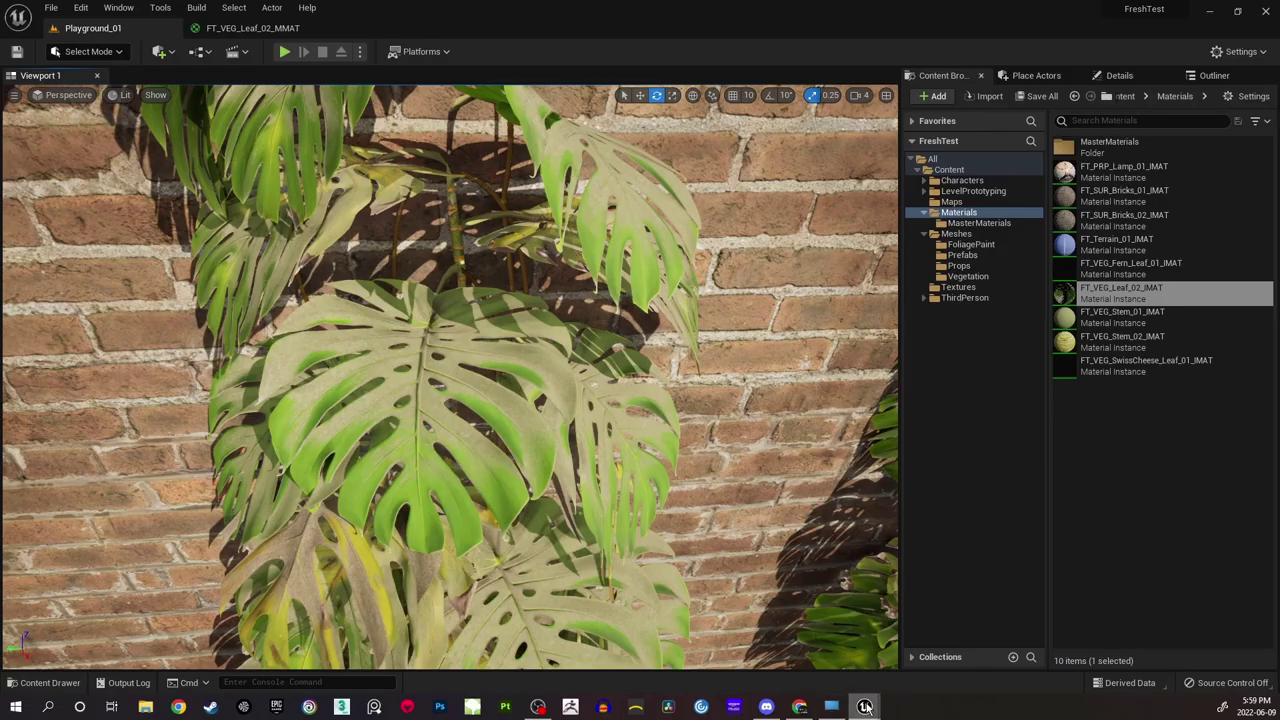
Enable the DustSaturation override in the FT_VEG_Leaf_02_IMAT instance and set it to 2.0.
mouse_move(864, 706)
click(877, 622)
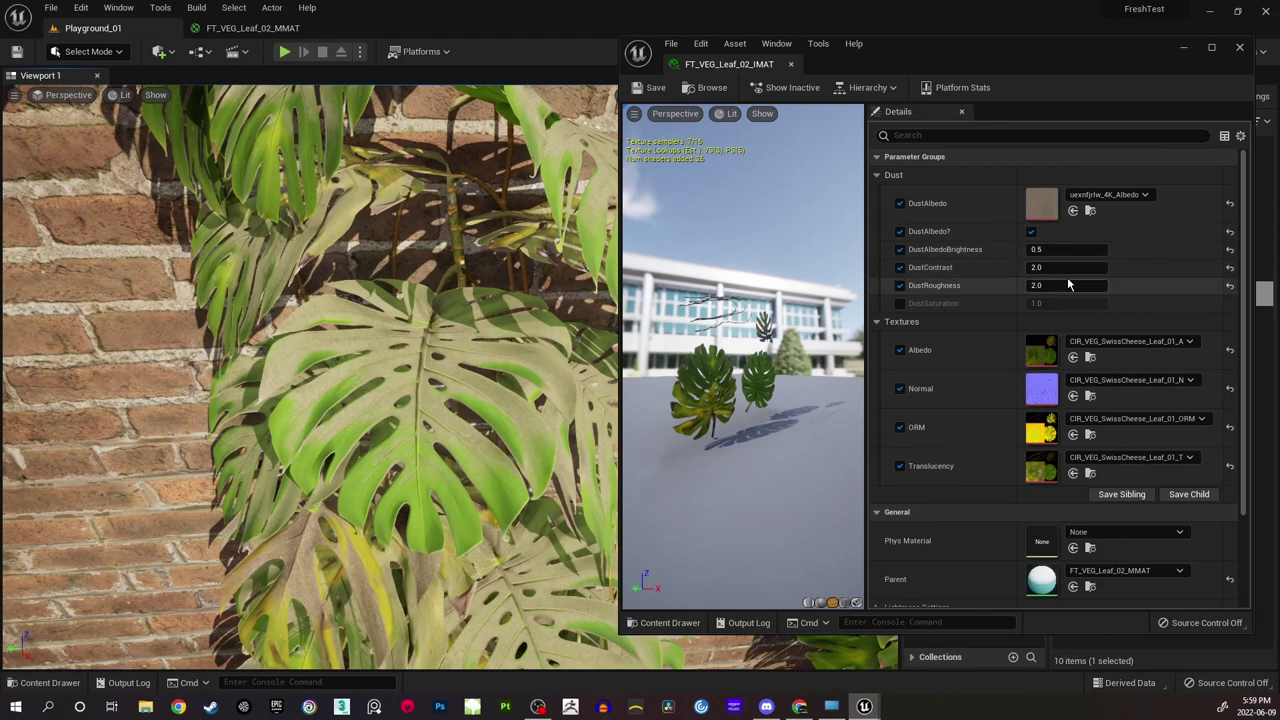
click(900, 304)
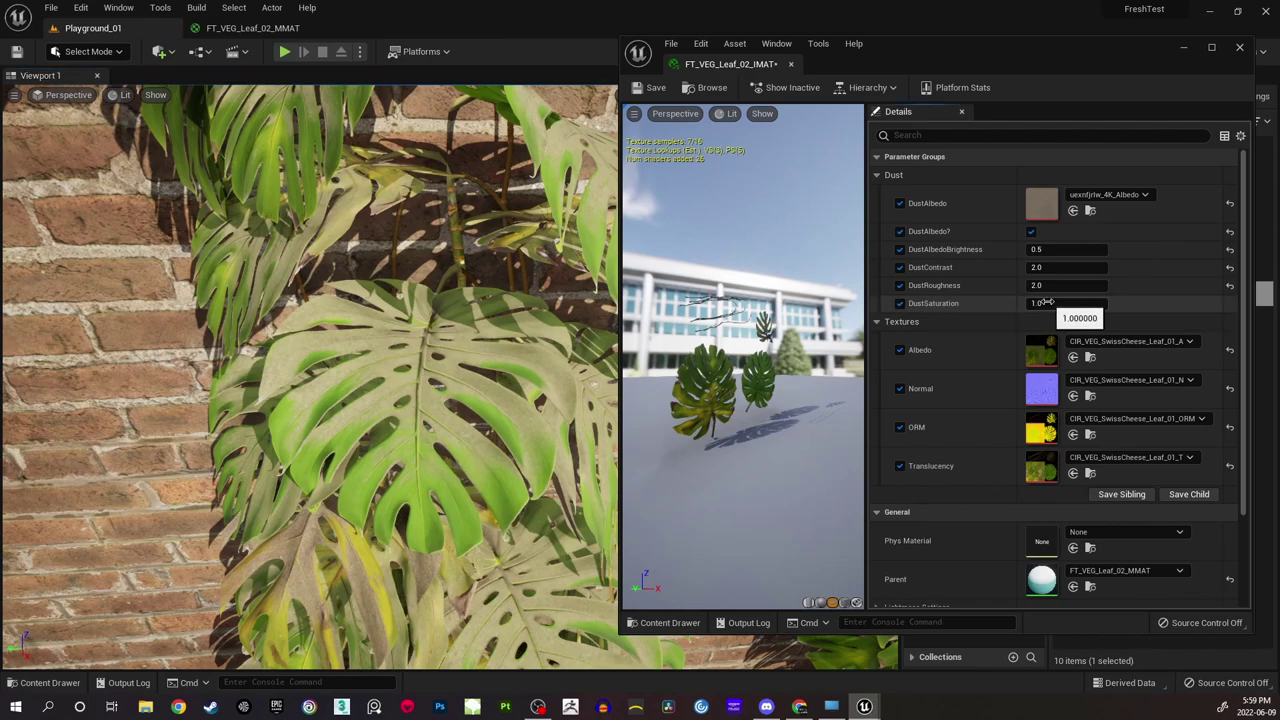
click(1047, 302)
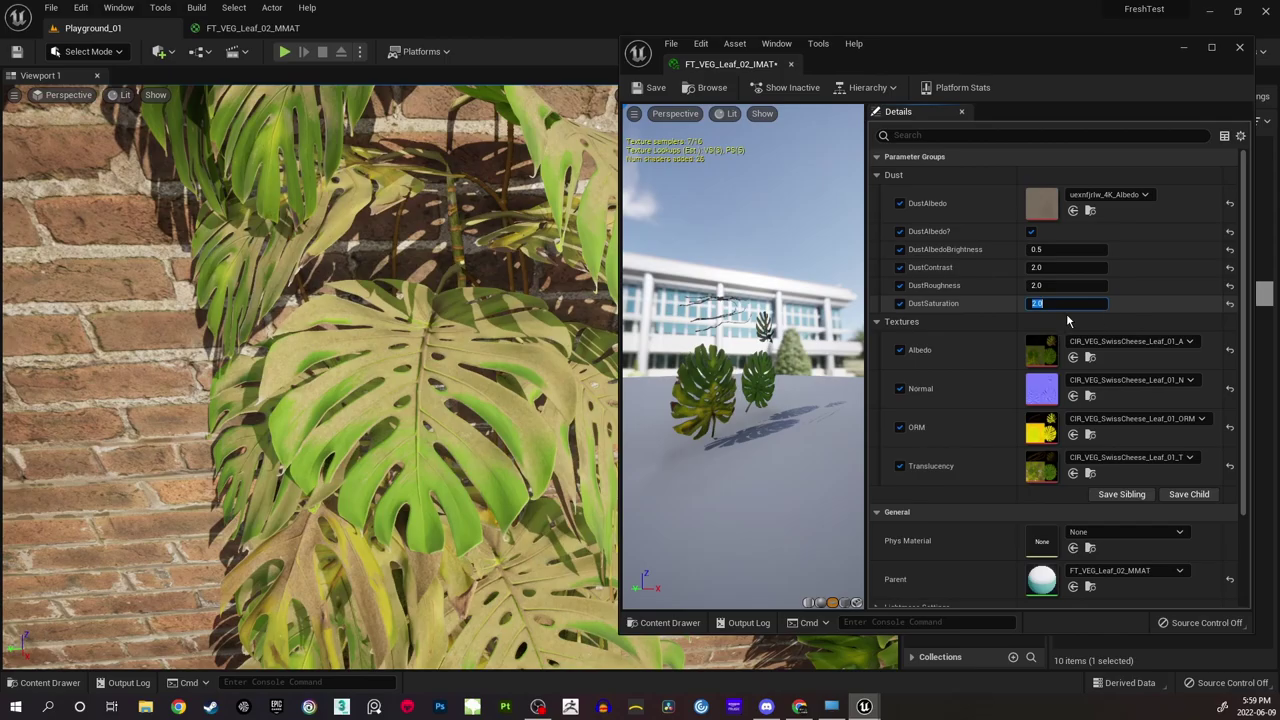
Examine the dust texture's color on the wall plant's leaves in the level from close up and from several angles.
key(s)
right_drag(487, 430, 556, 432)
key(w)
key(w)
key(s)
key(w)
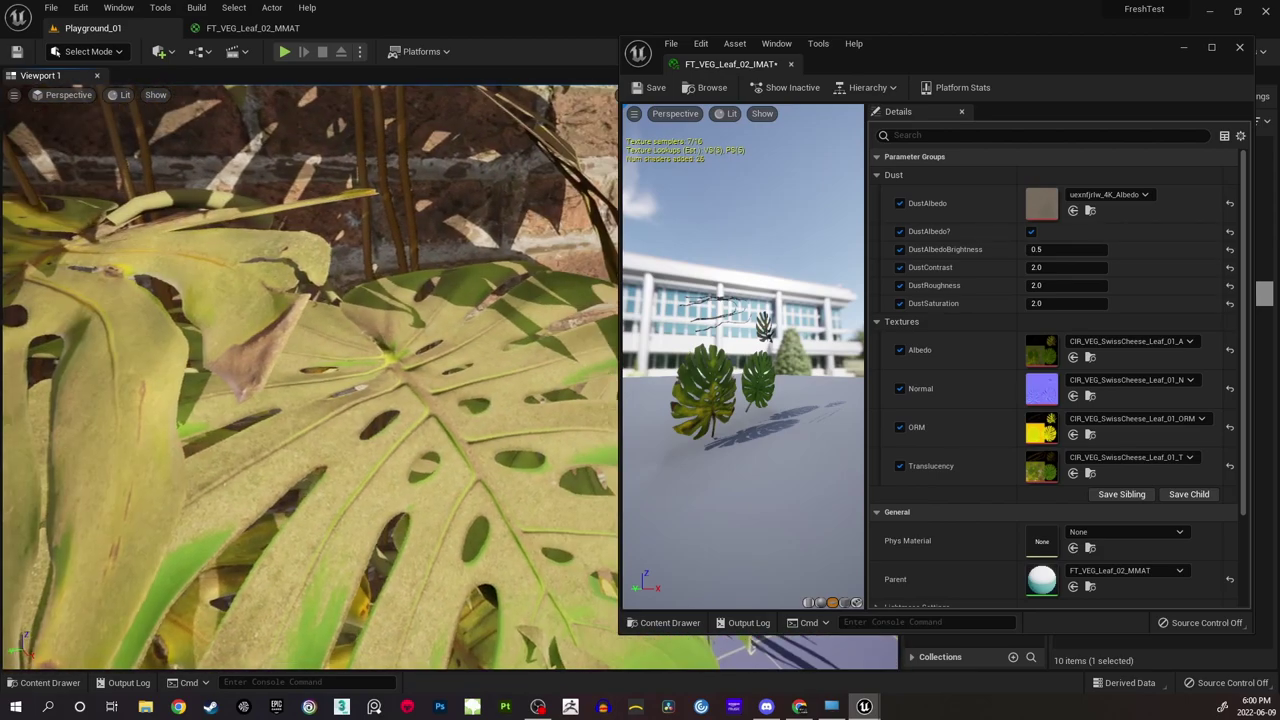
right_drag(310, 377, 390, 380)
key(s)
key(w)
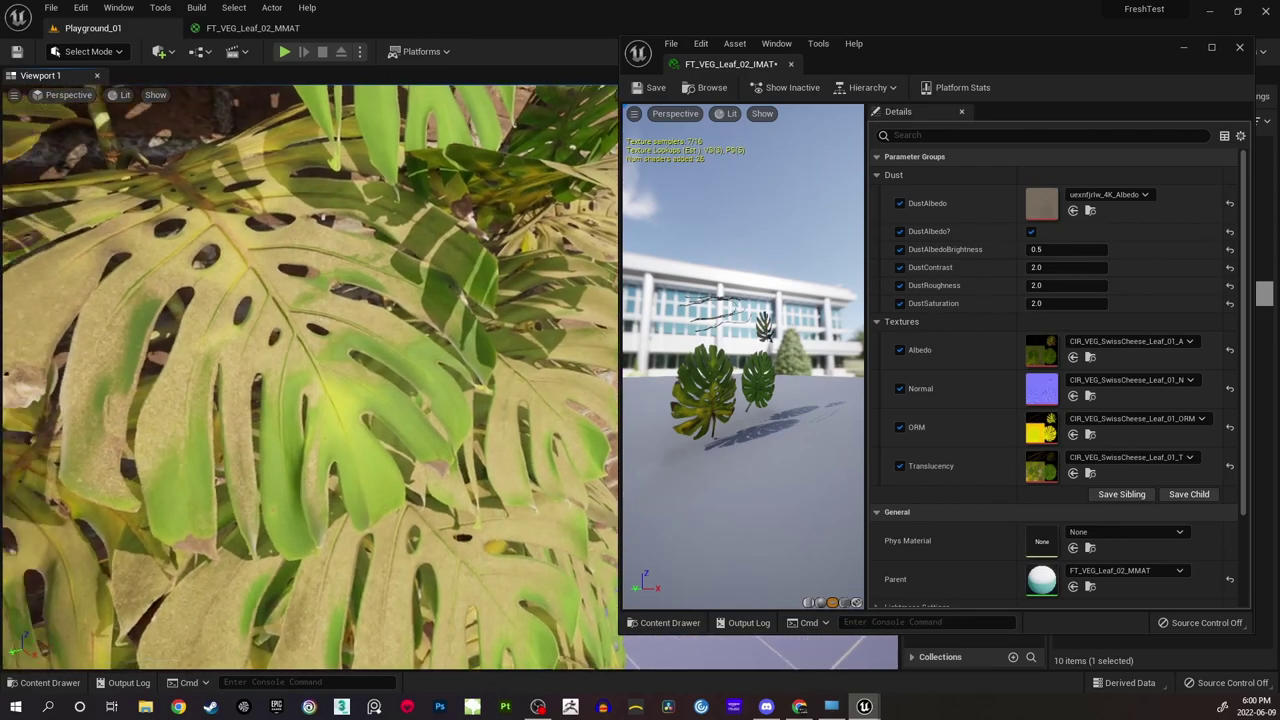
key(s)
right_drag(310, 377, 237, 357)
key(w)
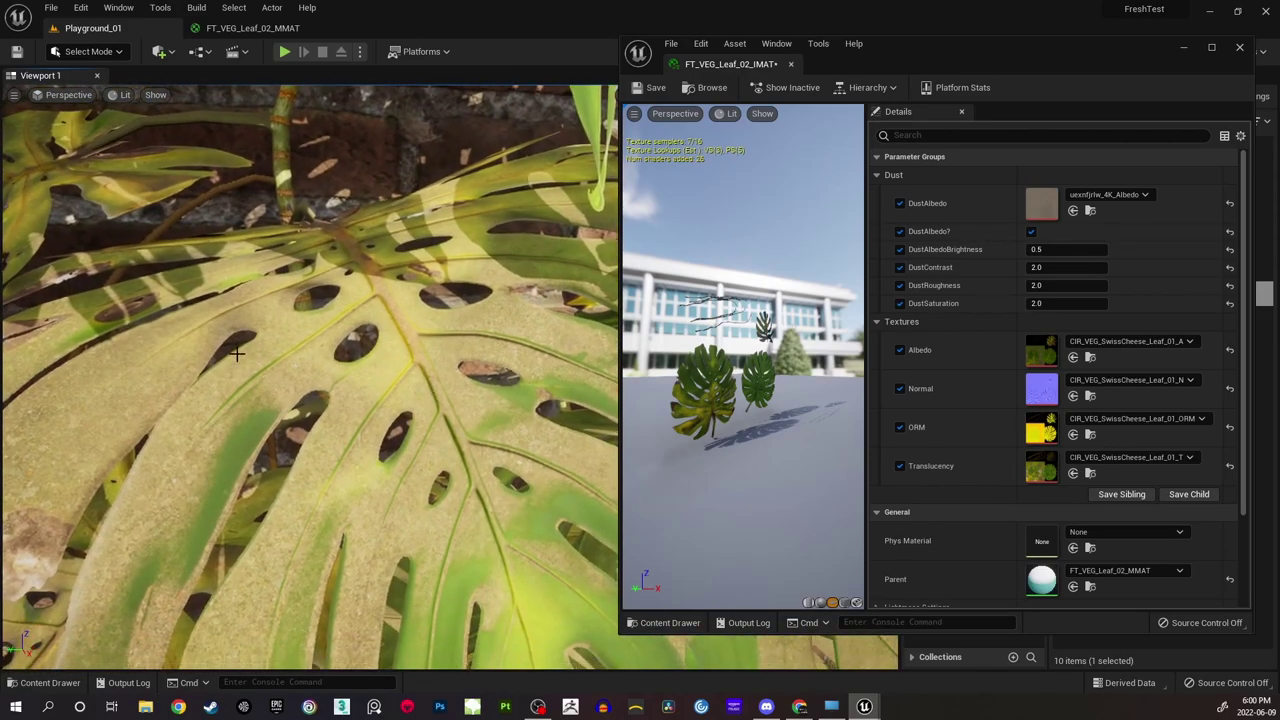
mouse_move(456, 409)
right_down()
mouse_move(468, 396)
mouse_move(452, 378)
mouse_move(450, 396)
right_up()
key(s)
Save the leaf material instance, minimize its window and return to the FT_VEG_Leaf_02_MMAT graph.
click(652, 87)
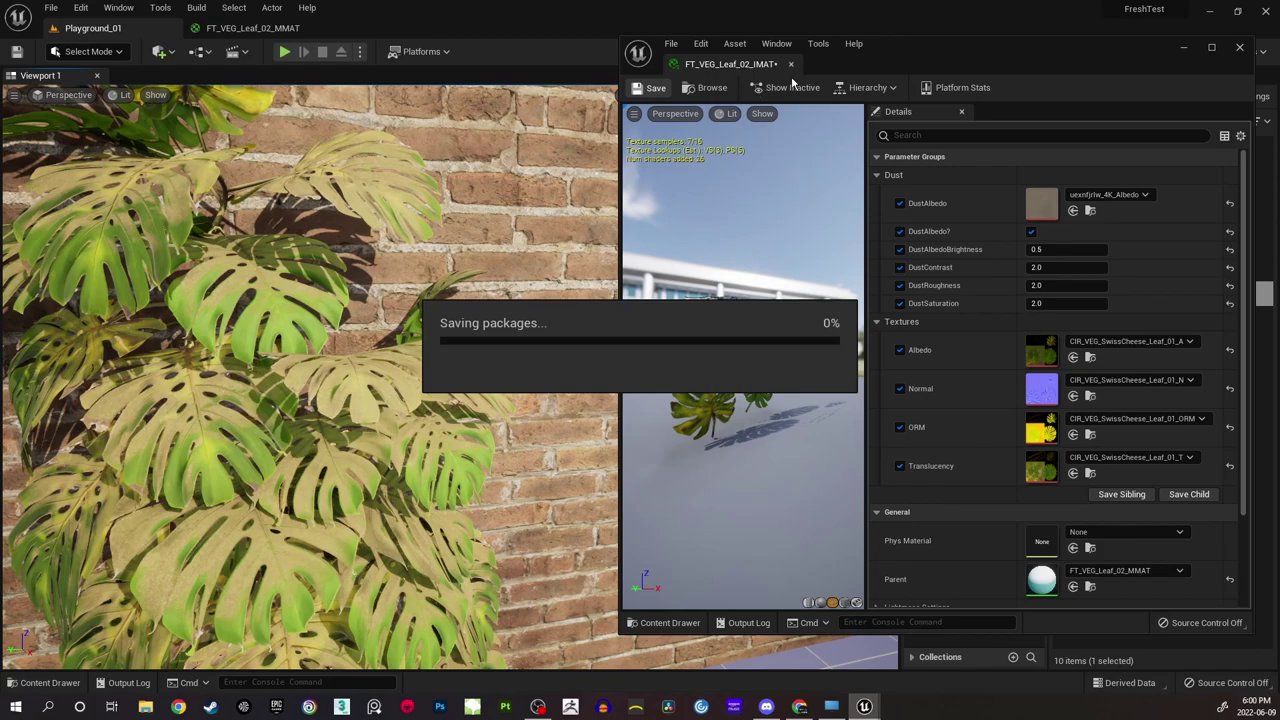
click(1186, 49)
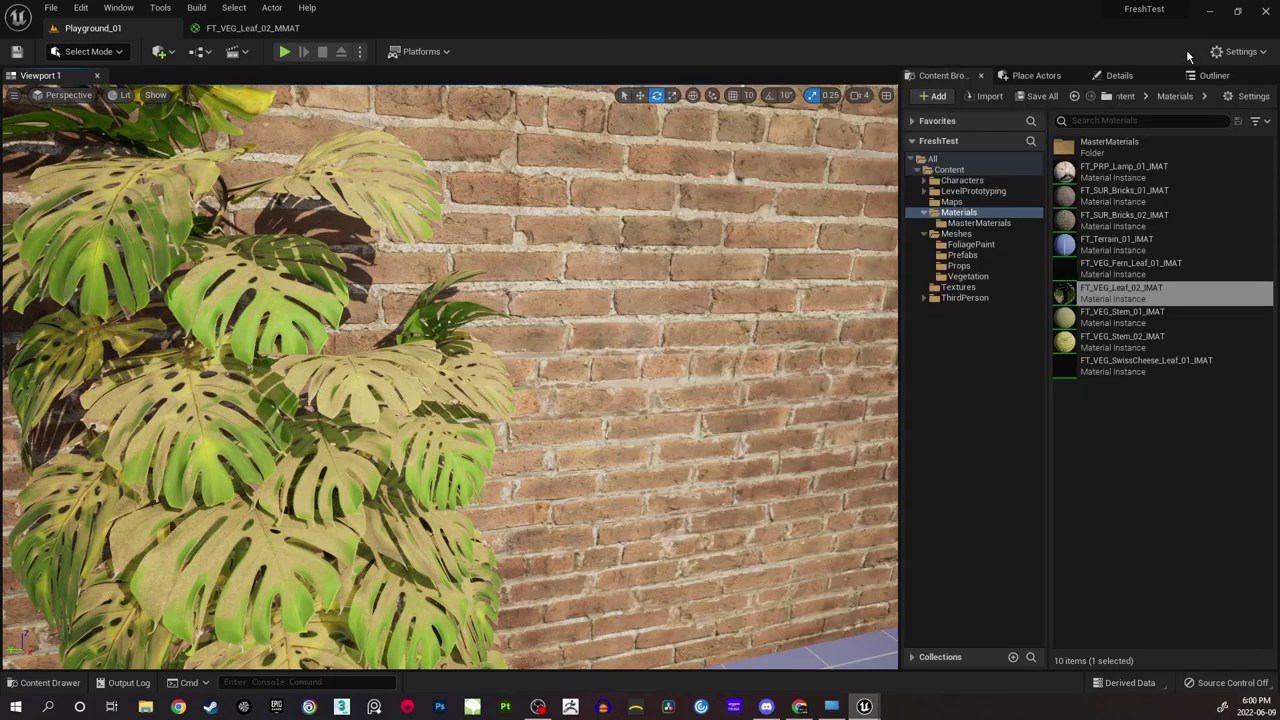
click(252, 28)
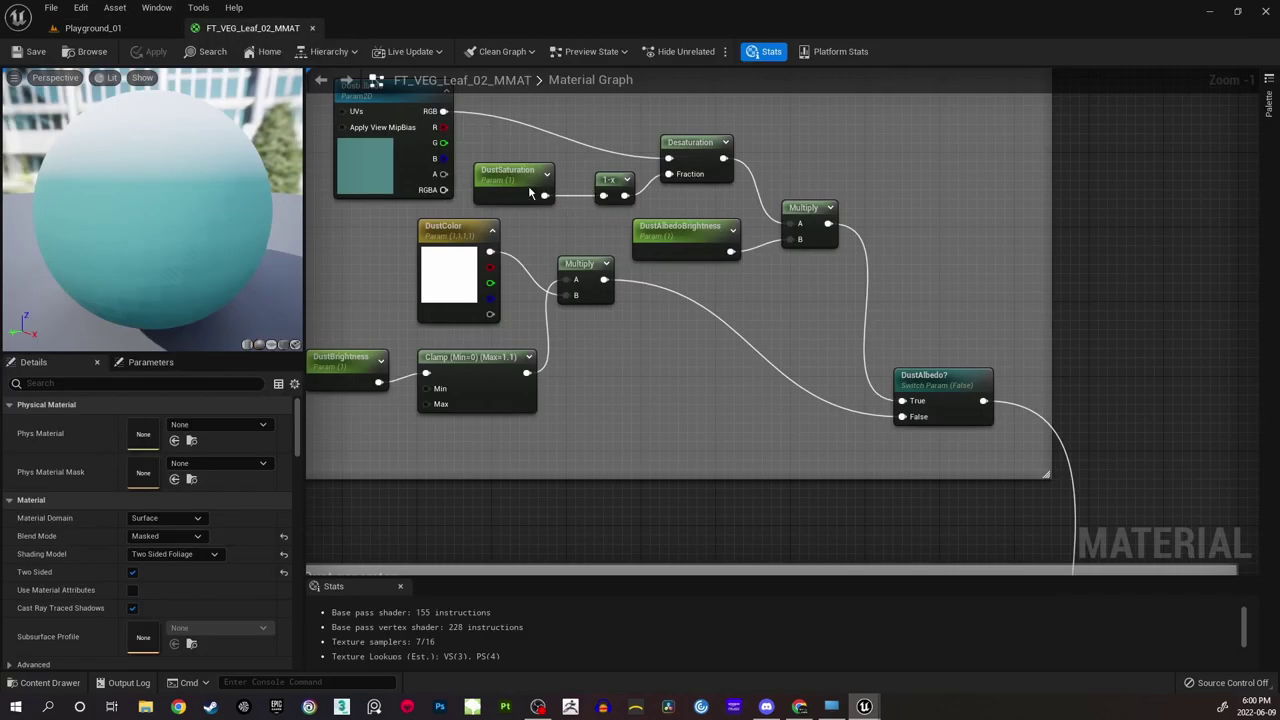
Widen the Dust Color comment box on the input side to make room before the DustAlbedo texture node.
scroll(530, 192, down, 2)
right_drag(530, 192, 758, 280)
right_drag(601, 264, 628, 308)
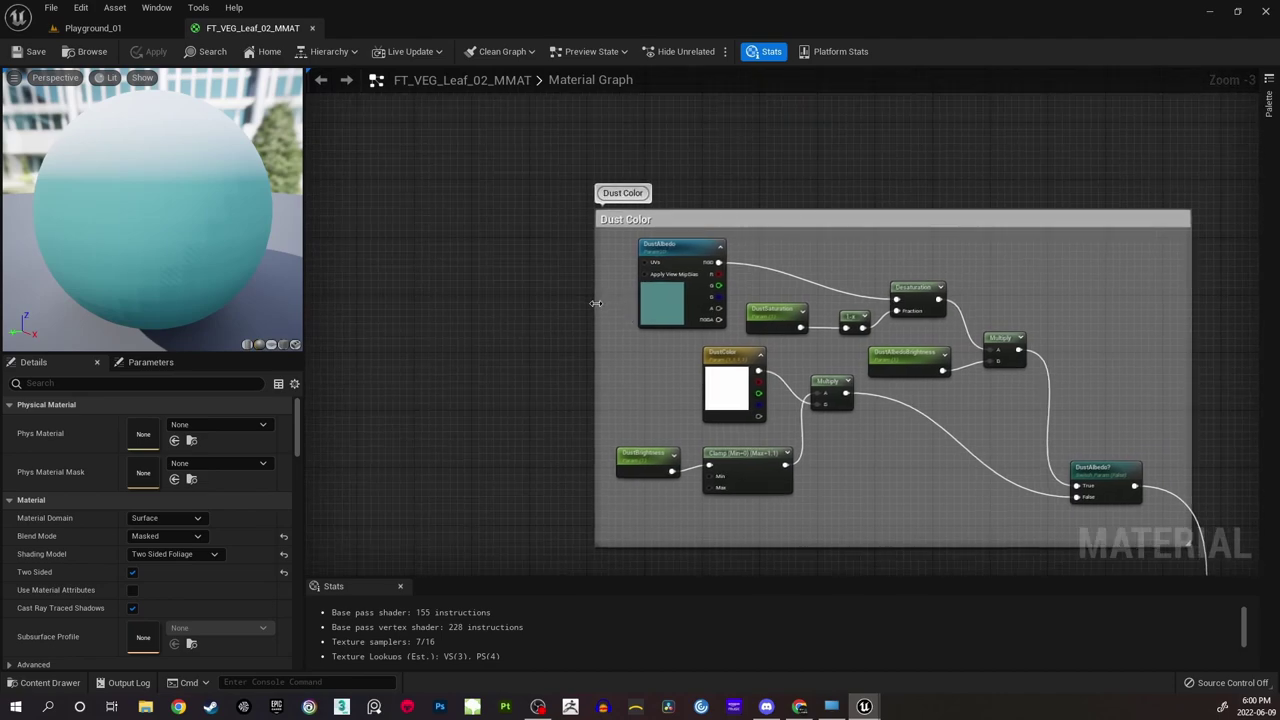
drag(596, 303, 487, 310)
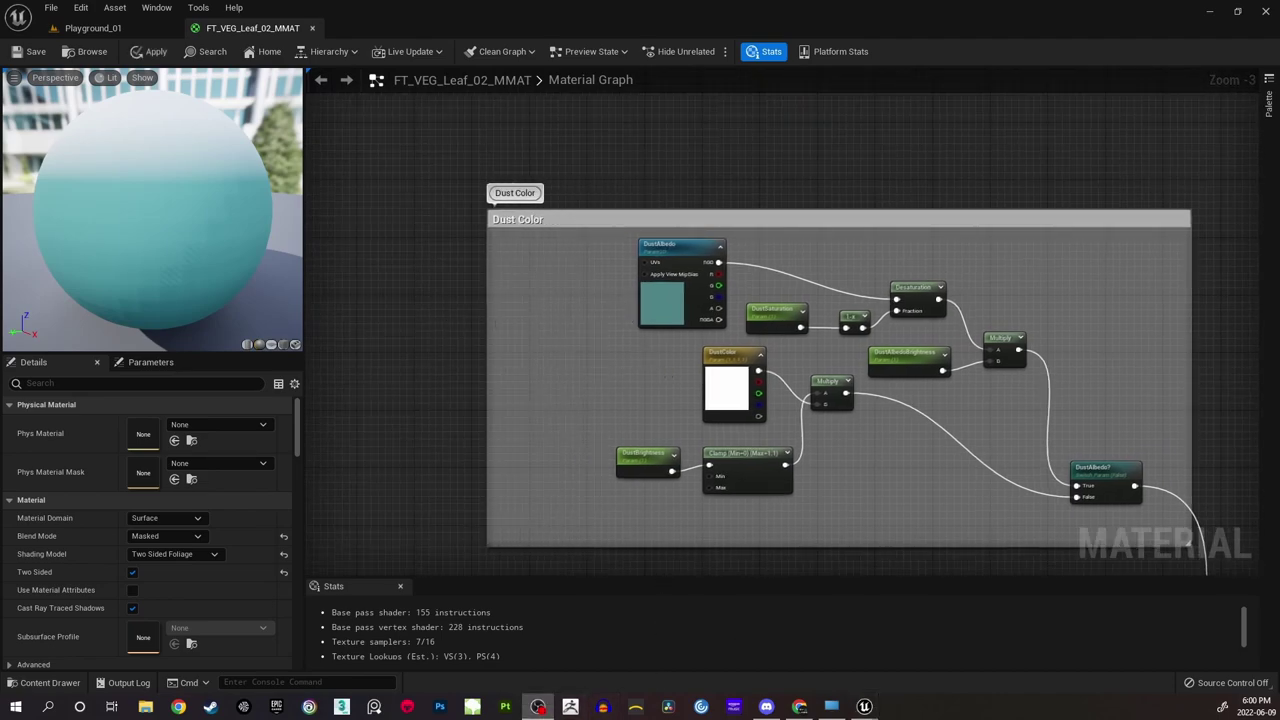
Add a TextureCoordinate node inside the Dust Color comment, in the free space before the DustAlbedo texture node.
right_drag(599, 277, 599, 326)
scroll(599, 328, up, 3)
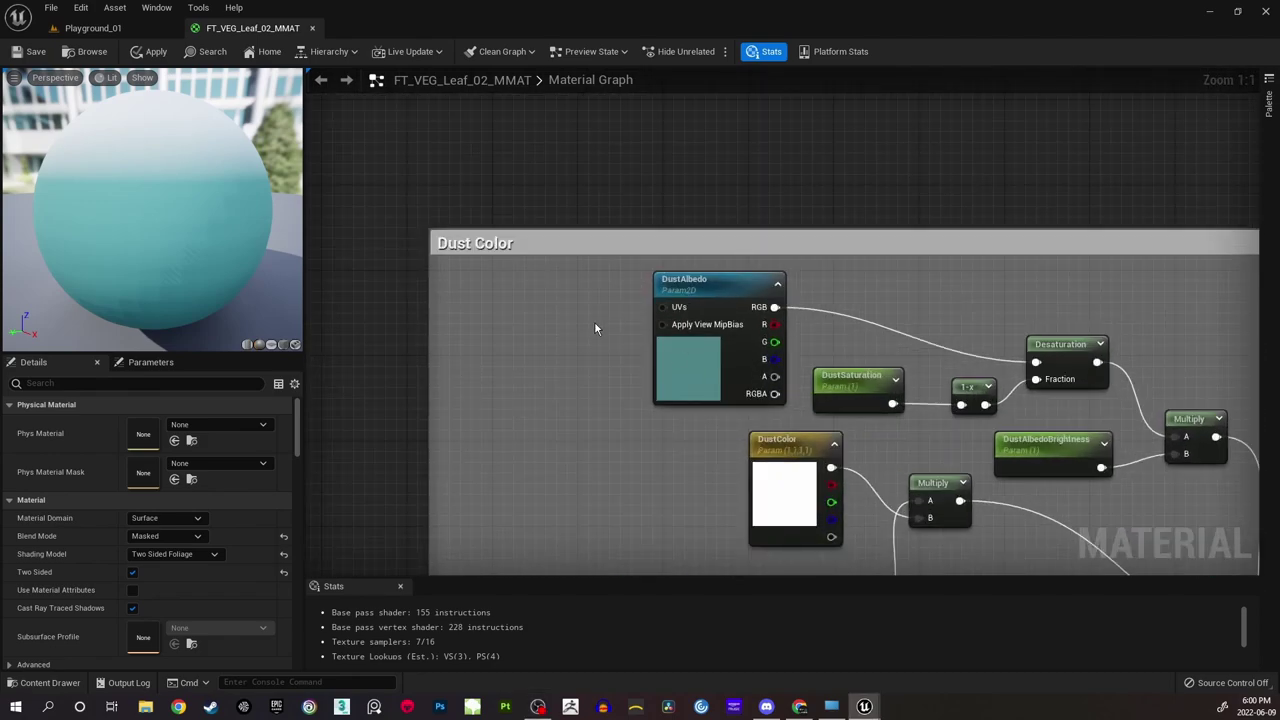
right_click(552, 317)
text(texture coor)
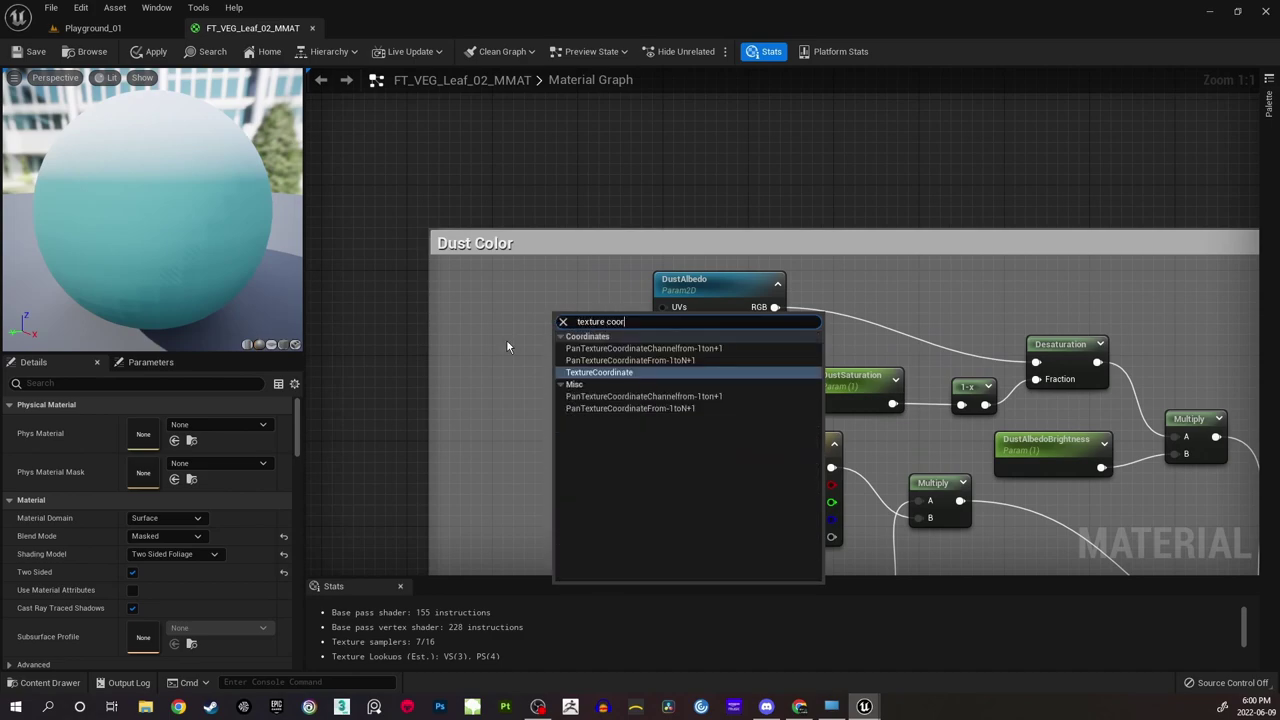
click(582, 371)
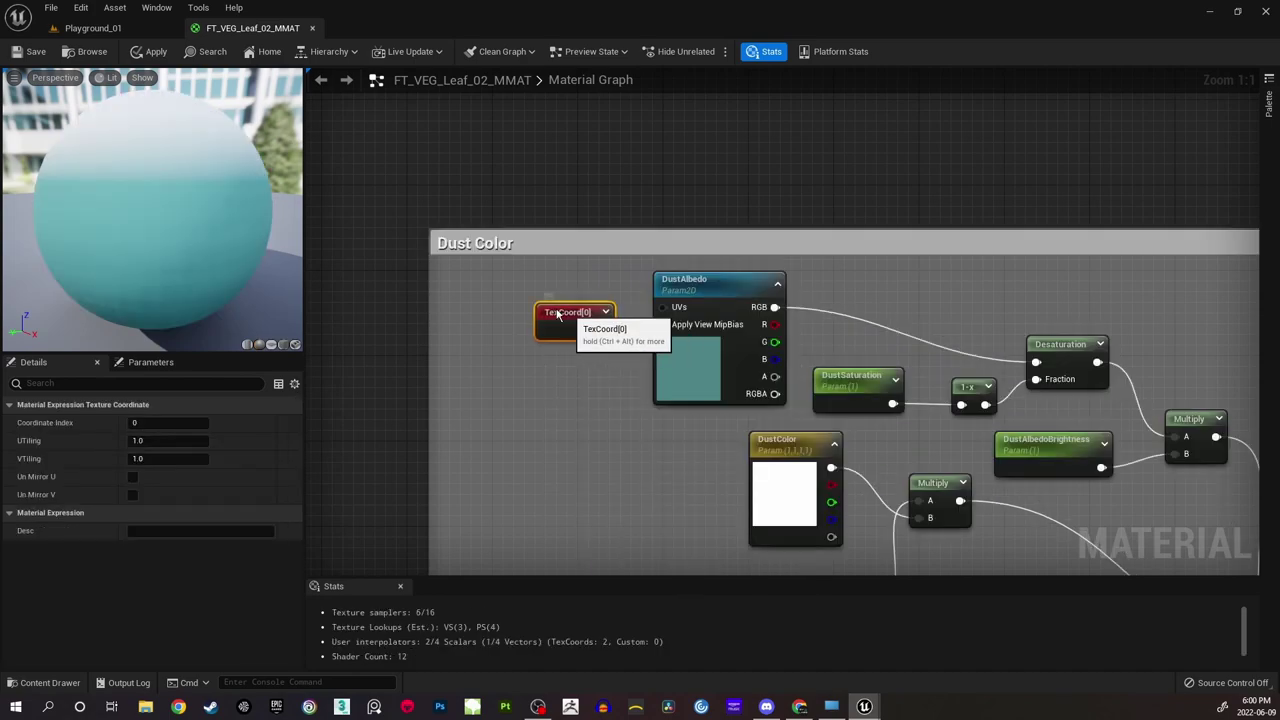
drag(557, 310, 504, 289)
click(587, 309)
right_drag(587, 309, 581, 338)
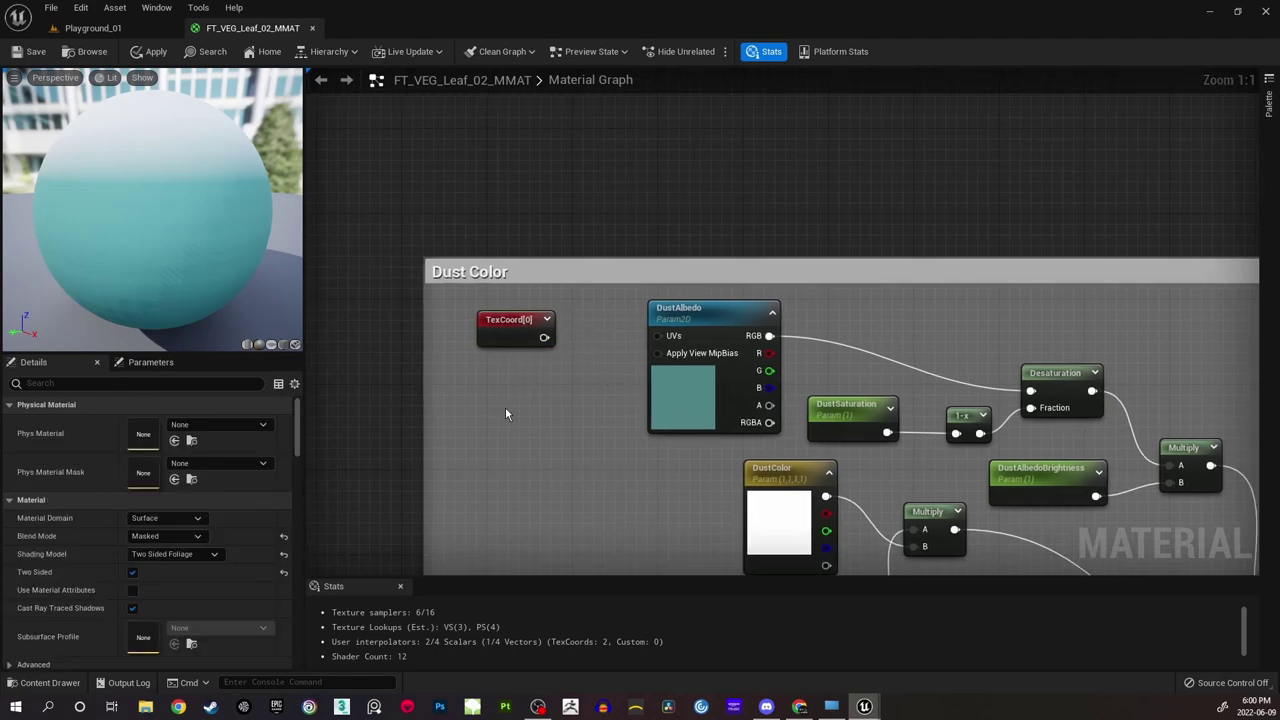
Create a scalar parameter below the TexCoord node and name it DustAlbedoTiling.
click(506, 380)
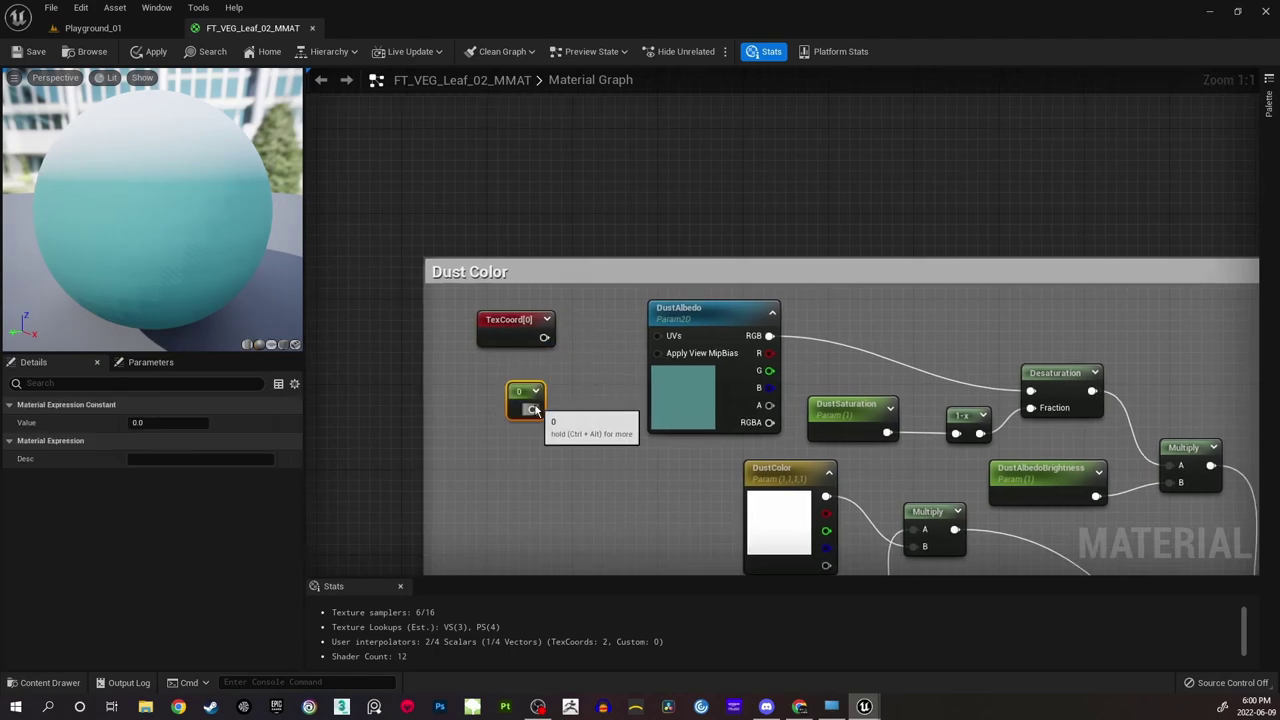
right_click(516, 408)
click(575, 435)
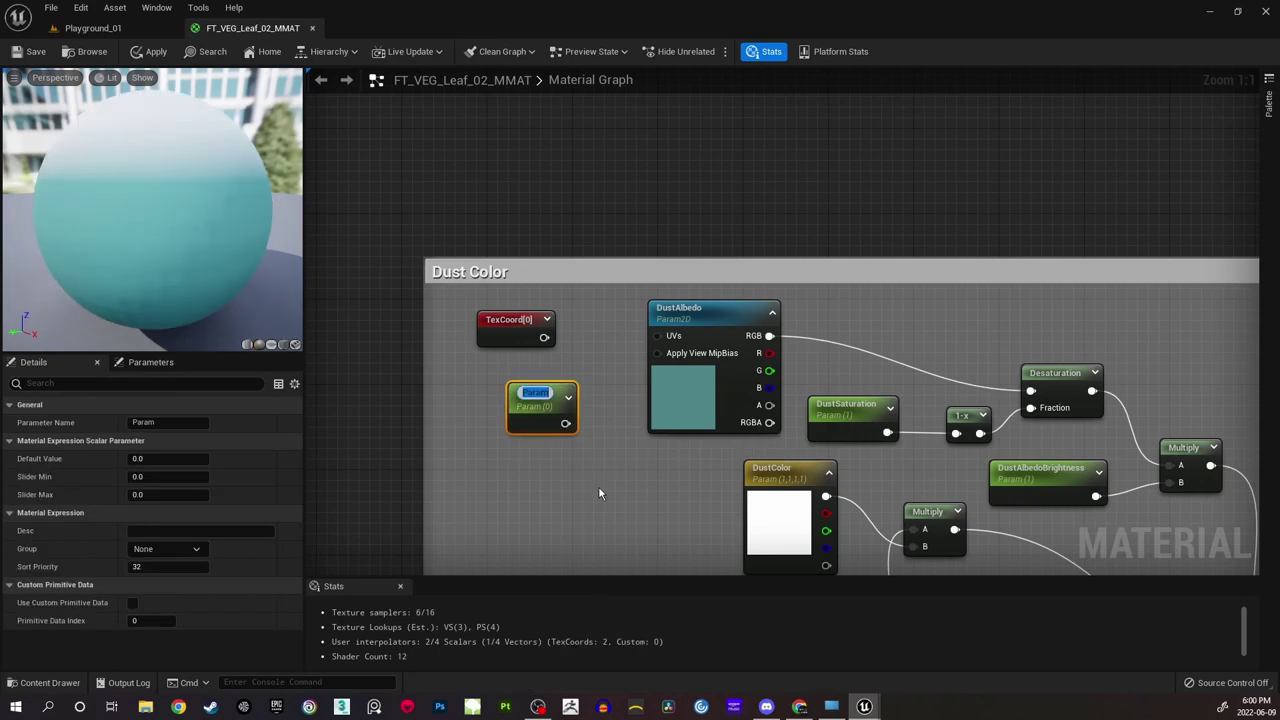
text(DustAl)
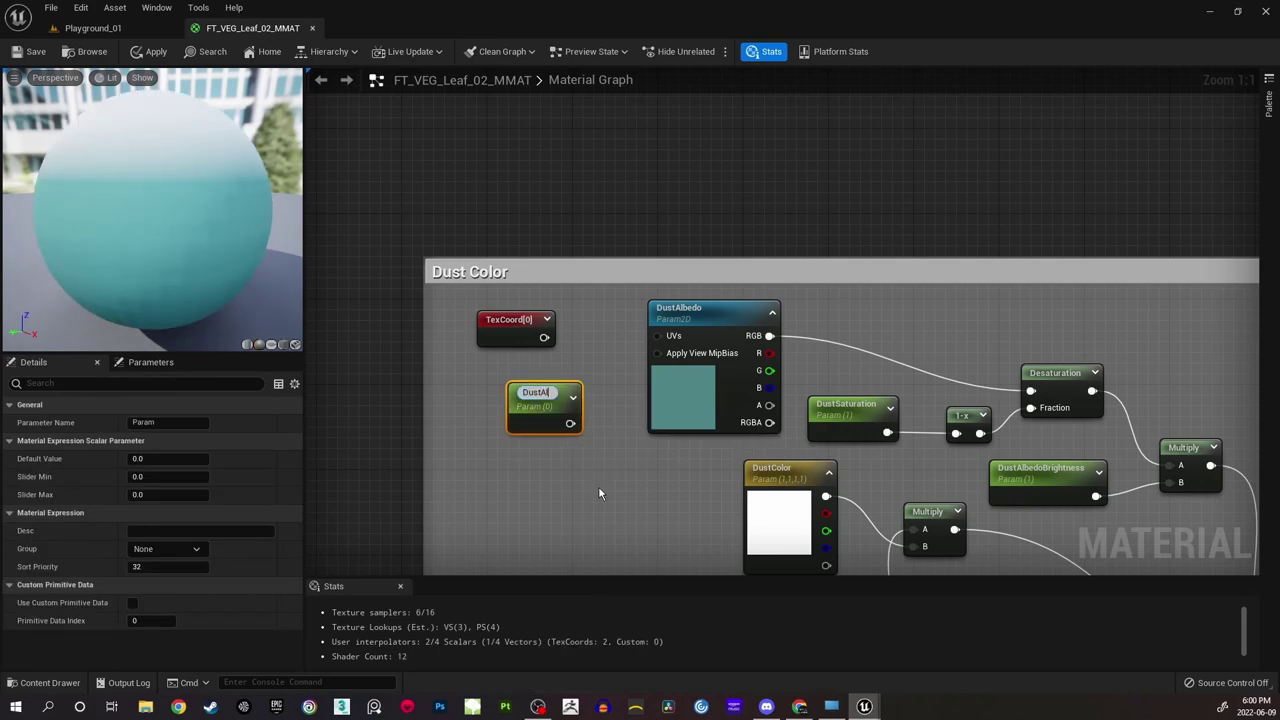
text(bedoTilin)
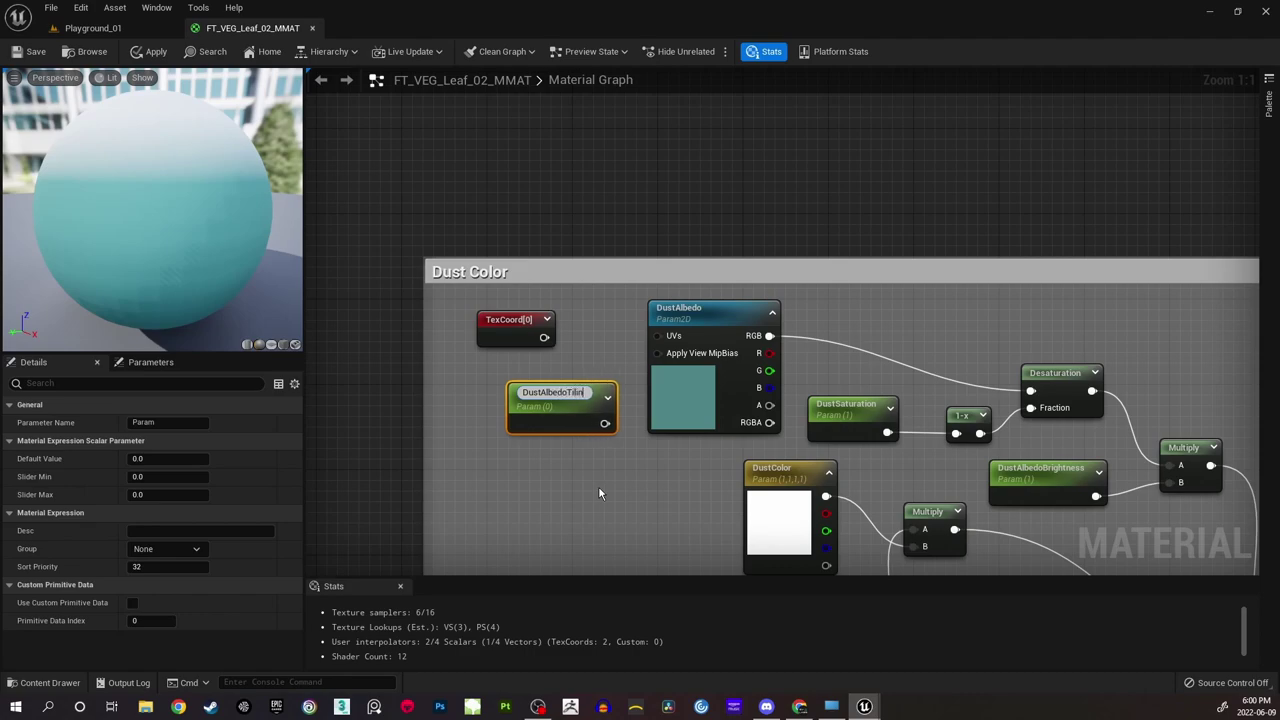
text(g)
key(Return)
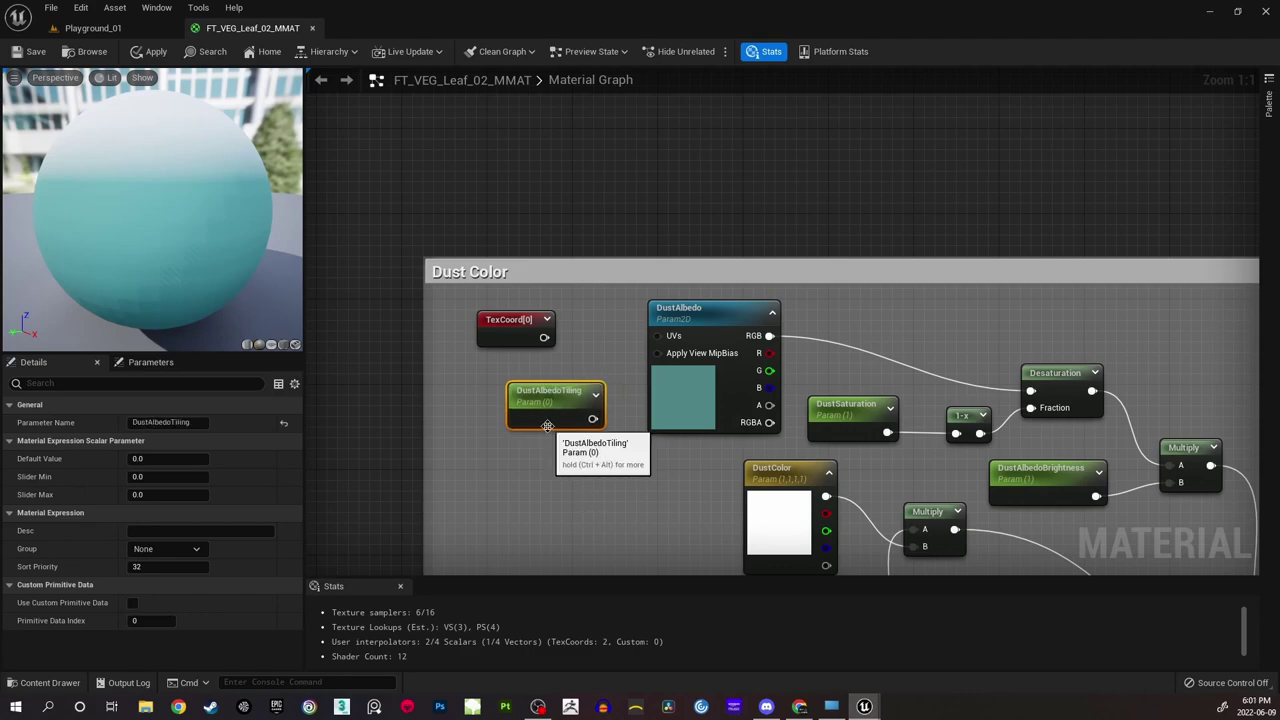
Set DustAlbedoTiling's default value to 1.0, assign it to the Dust group and place it beneath the TexCoord node.
click(158, 459)
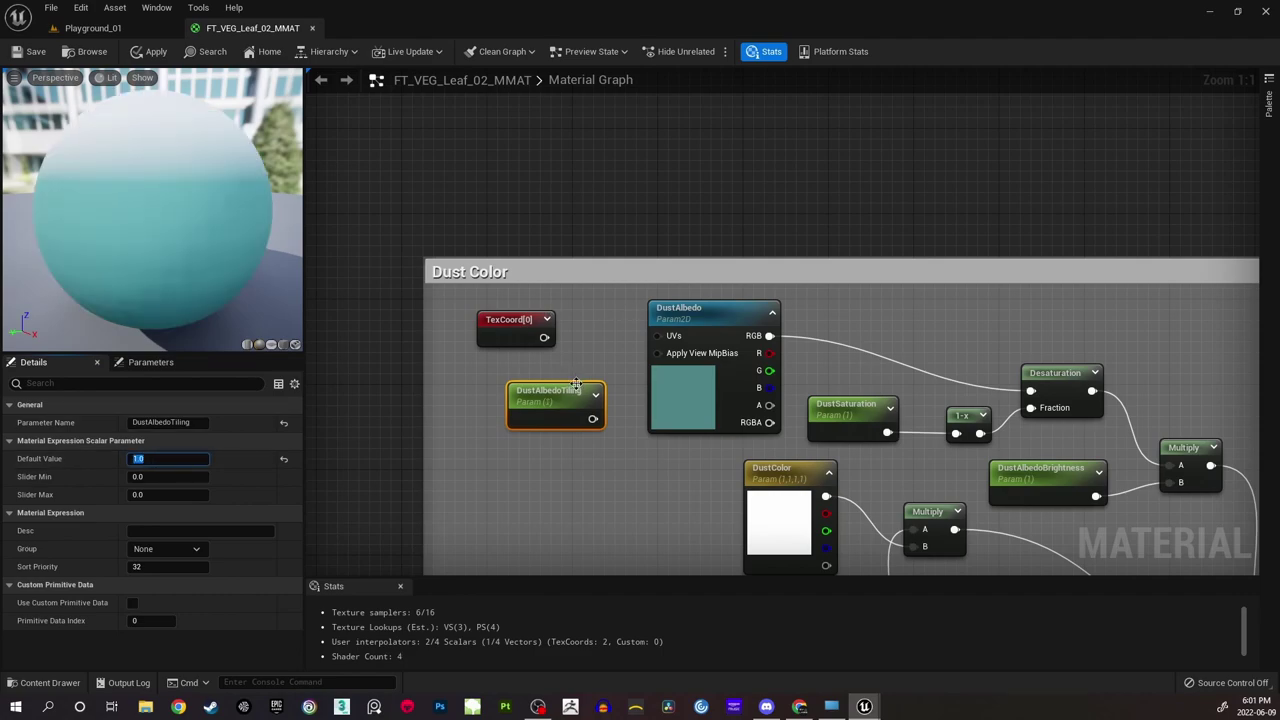
drag(576, 385, 524, 378)
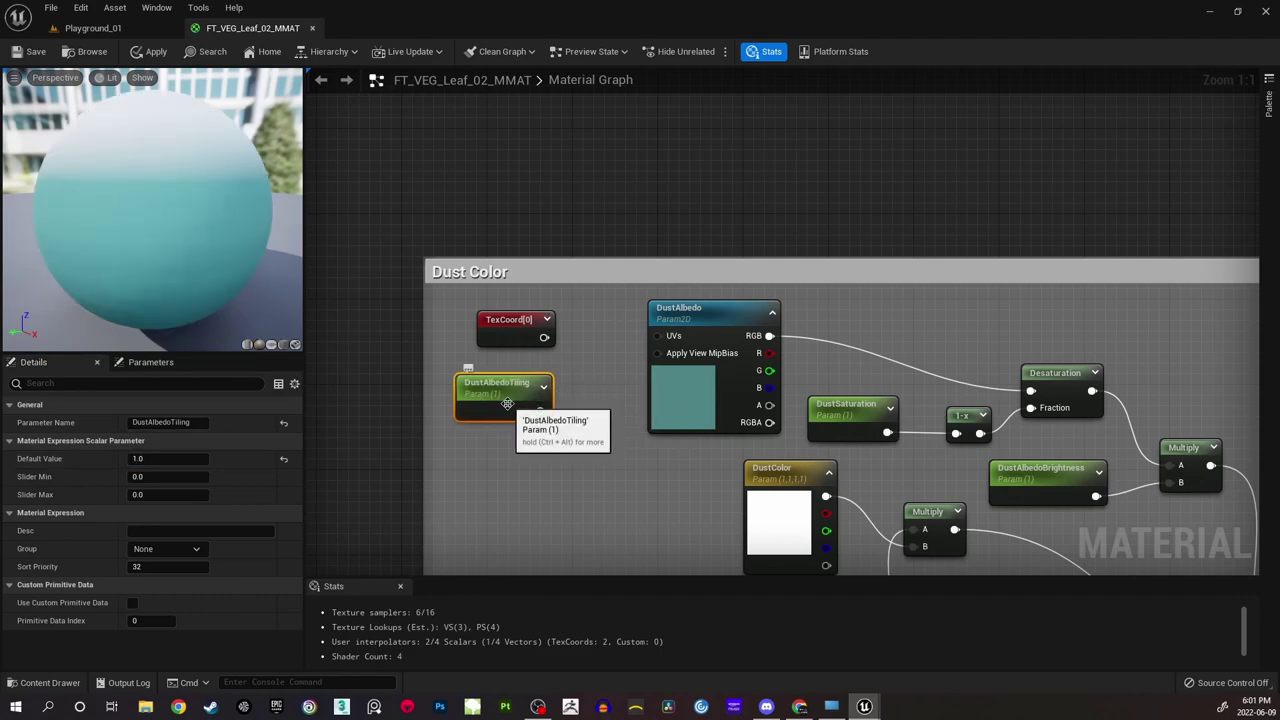
click(198, 549)
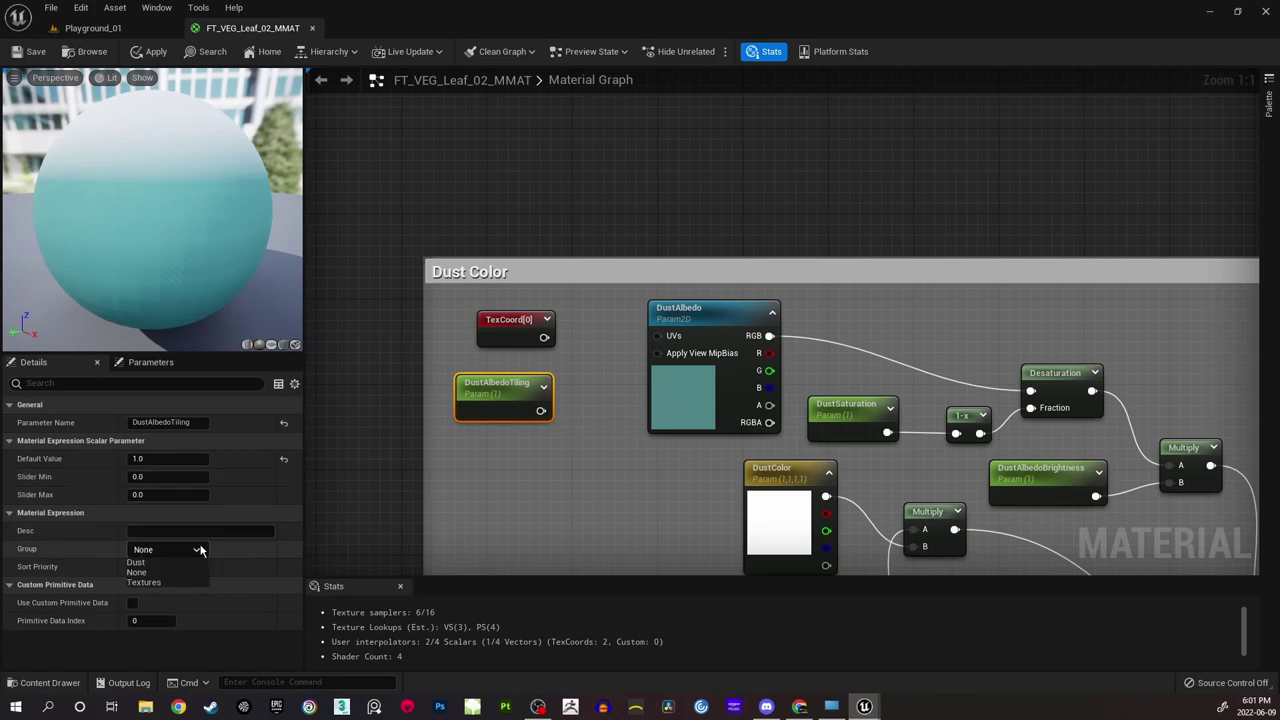
click(164, 562)
click(634, 418)
right_drag(646, 414, 560, 436)
scroll(512, 402, up, 1)
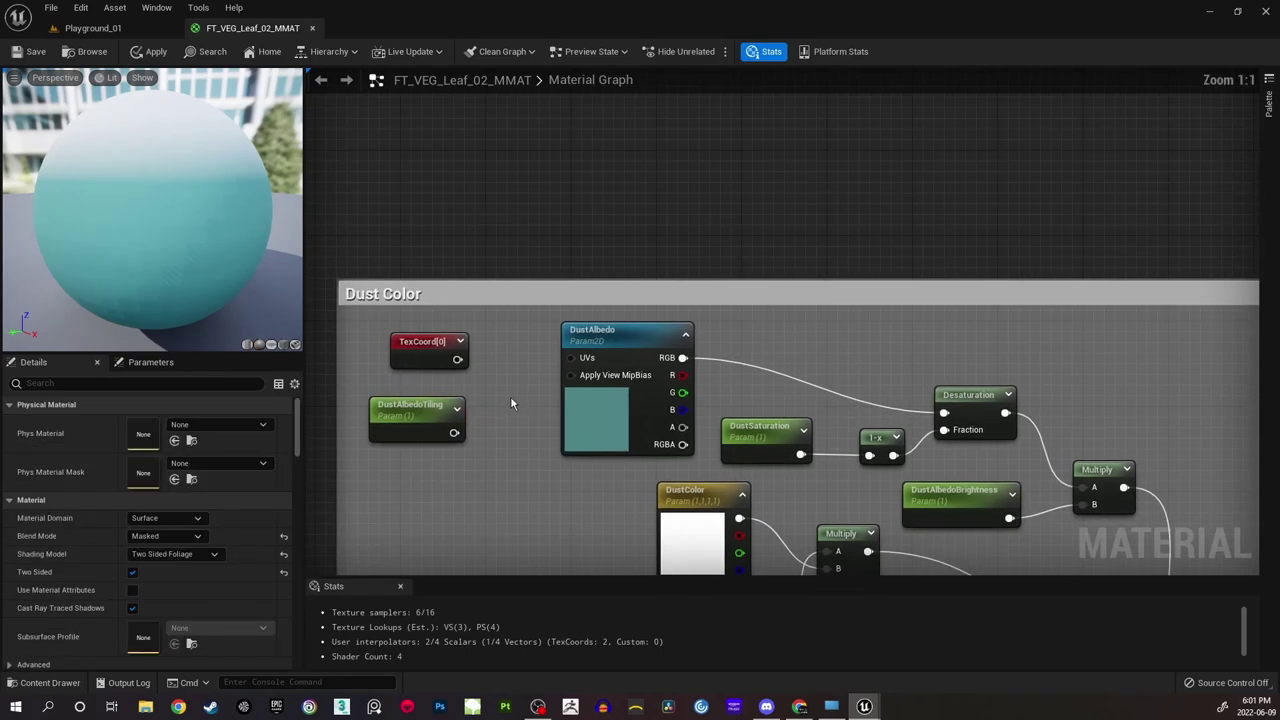
Align TexCoord with DustAlbedoTiling, add a Multiply node between them and DustAlbedo, and shift all three slightly away from the texture node.
drag(440, 342, 419, 352)
click(502, 366)
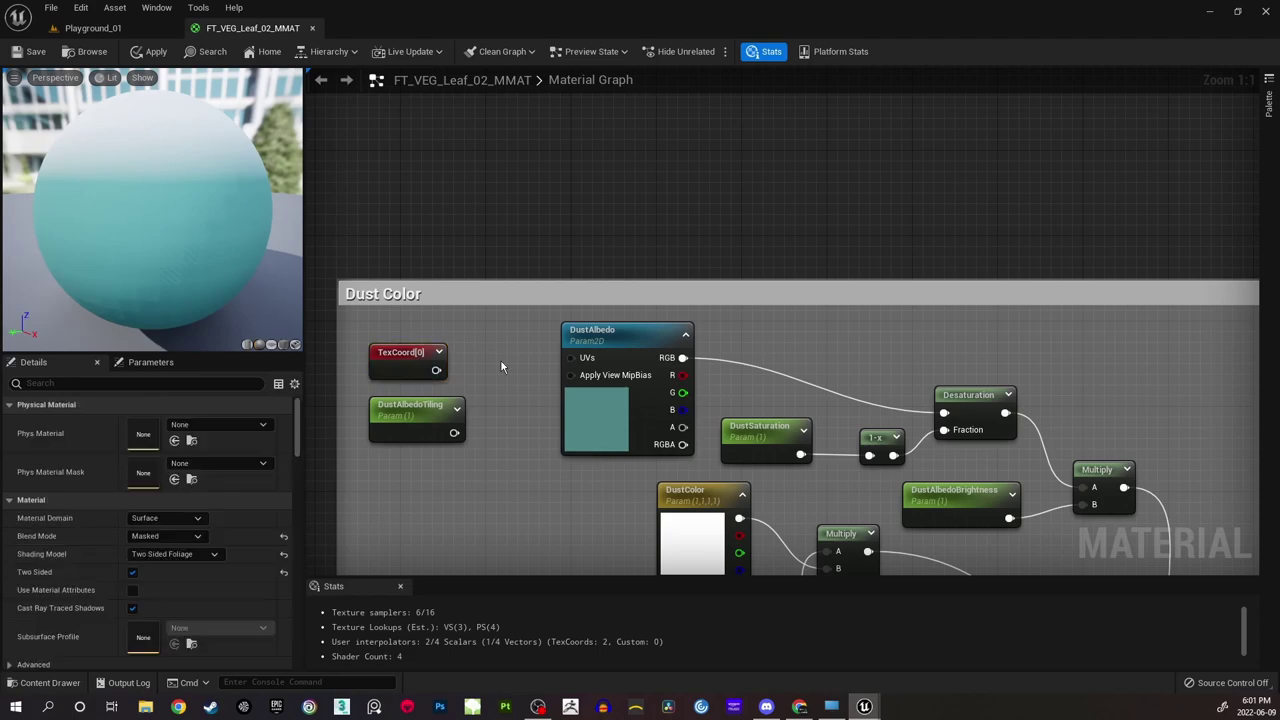
key(m)
click(507, 371)
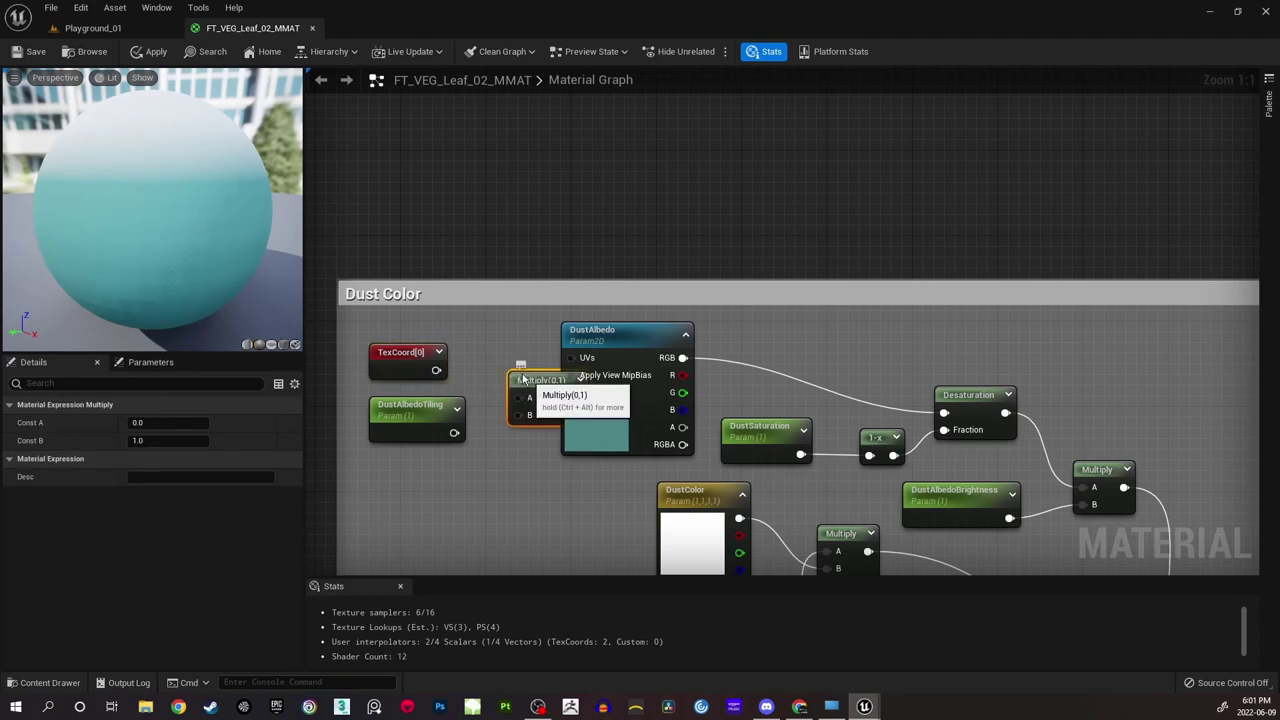
drag(526, 378, 490, 415)
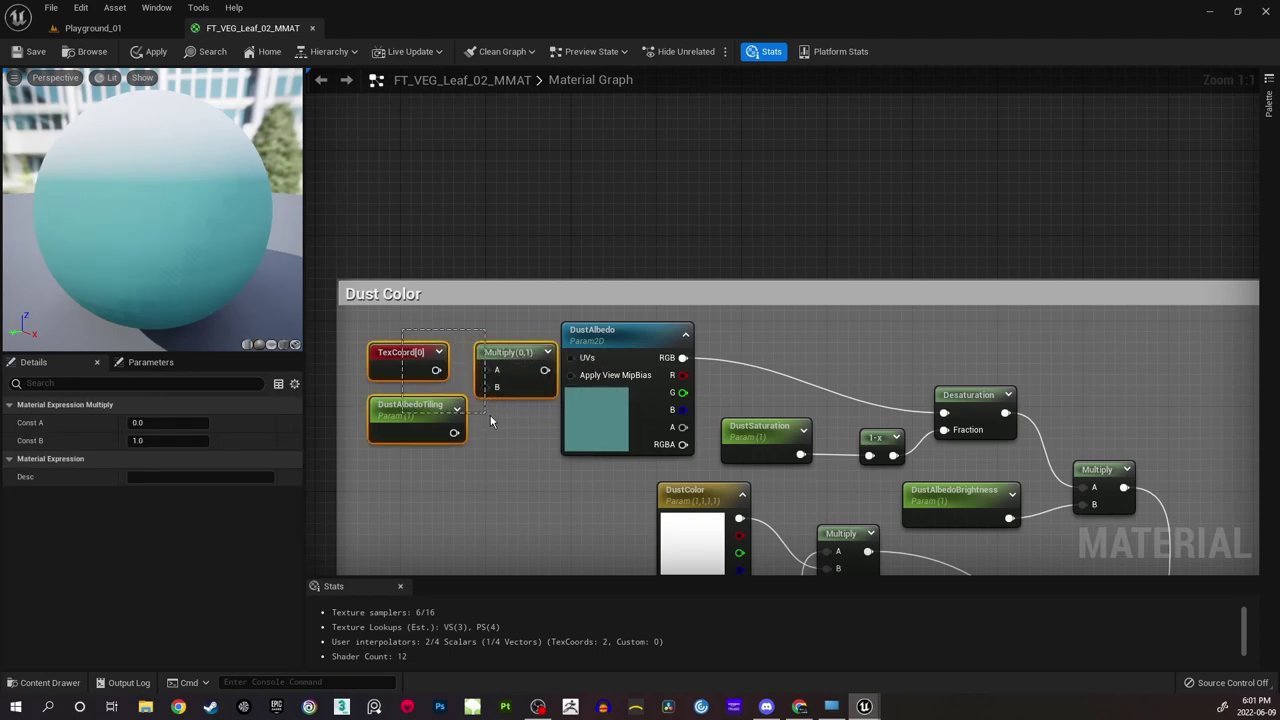
drag(499, 348, 488, 340)
Connect TexCoord to the new Multiply's A, DustAlbedoTiling to its B, and the Multiply output to DustAlbedo's UVs.
click(488, 340)
drag(425, 370, 476, 370)
drag(443, 432, 570, 358)
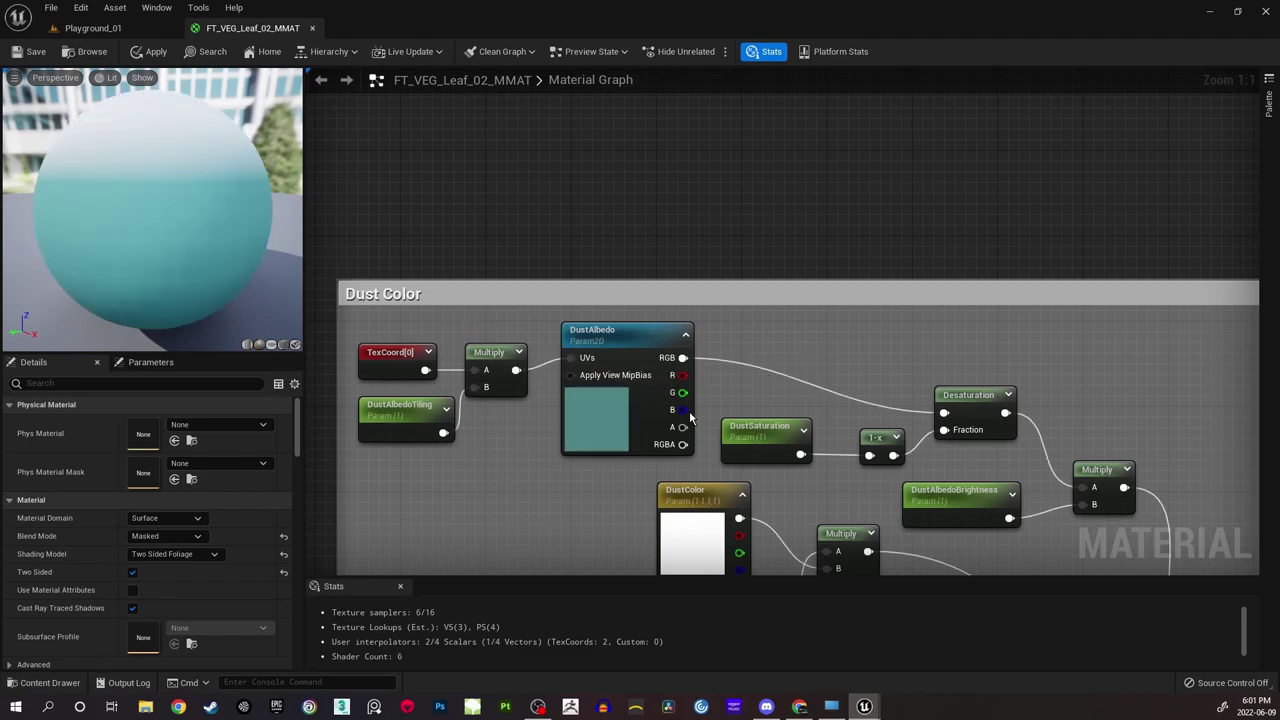
right_drag(800, 349, 772, 272)
right_drag(556, 385, 523, 358)
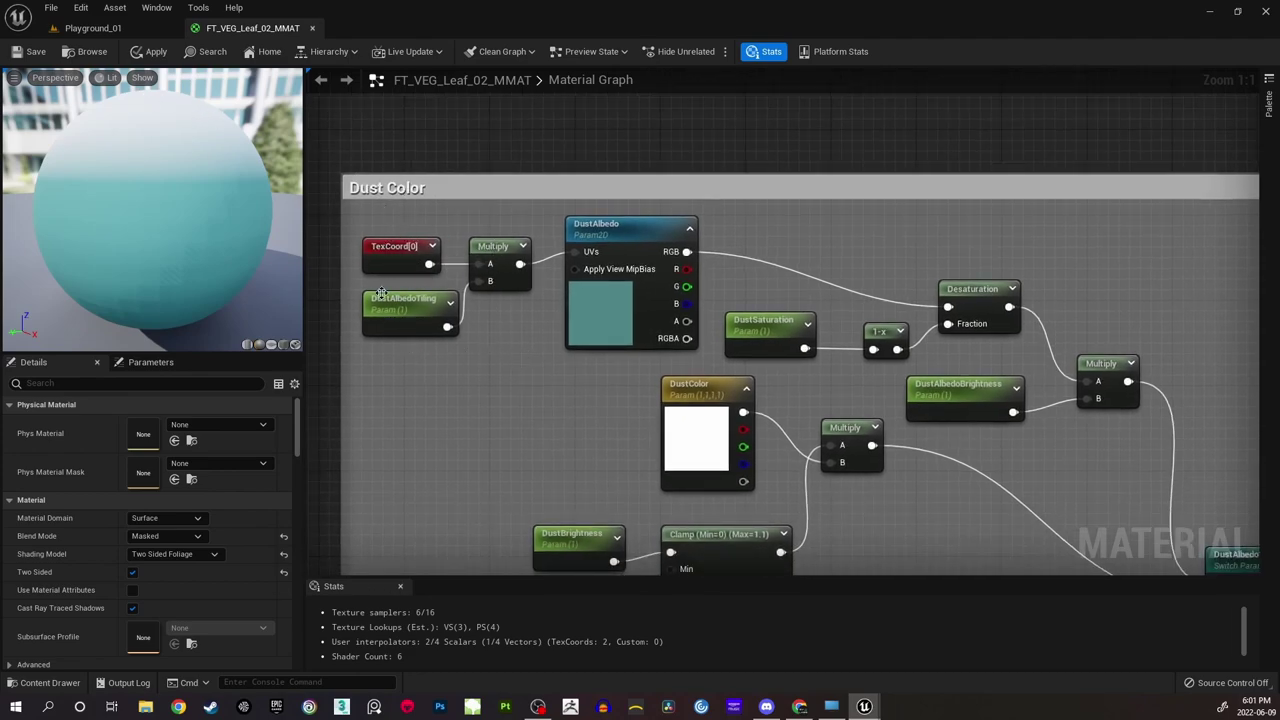
right_drag(525, 324, 432, 327)
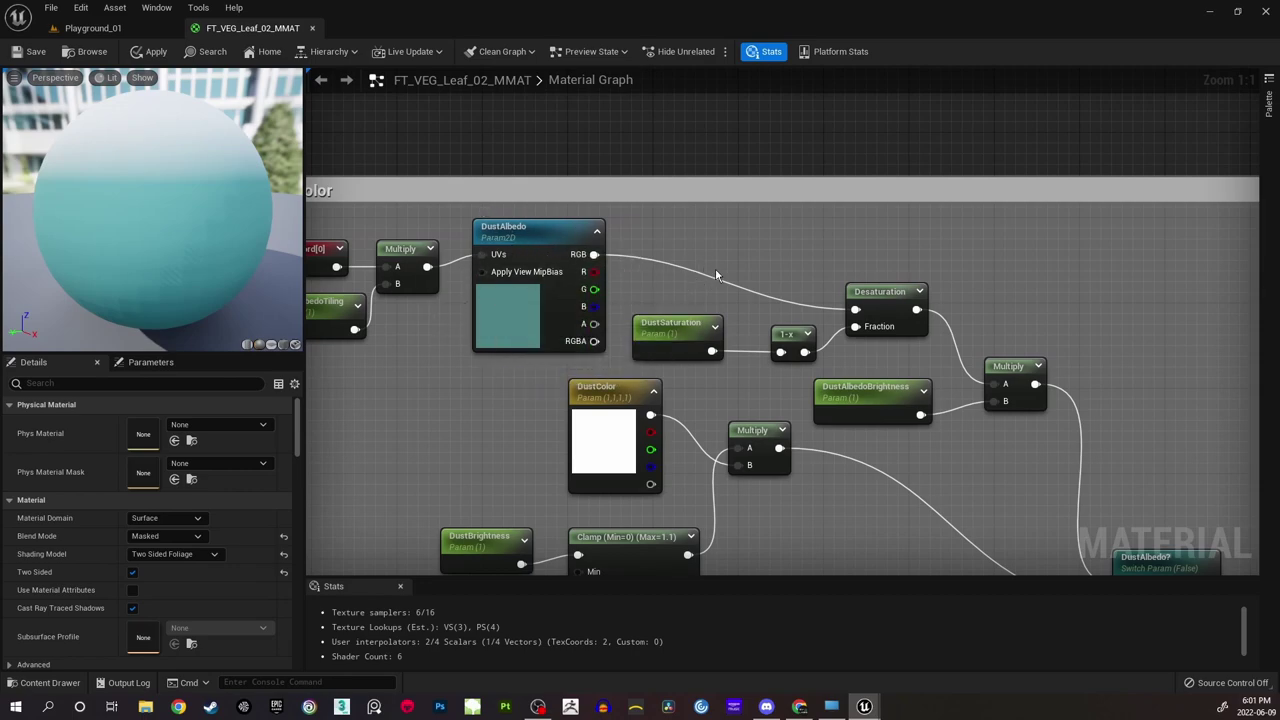
right_drag(579, 272, 568, 247)
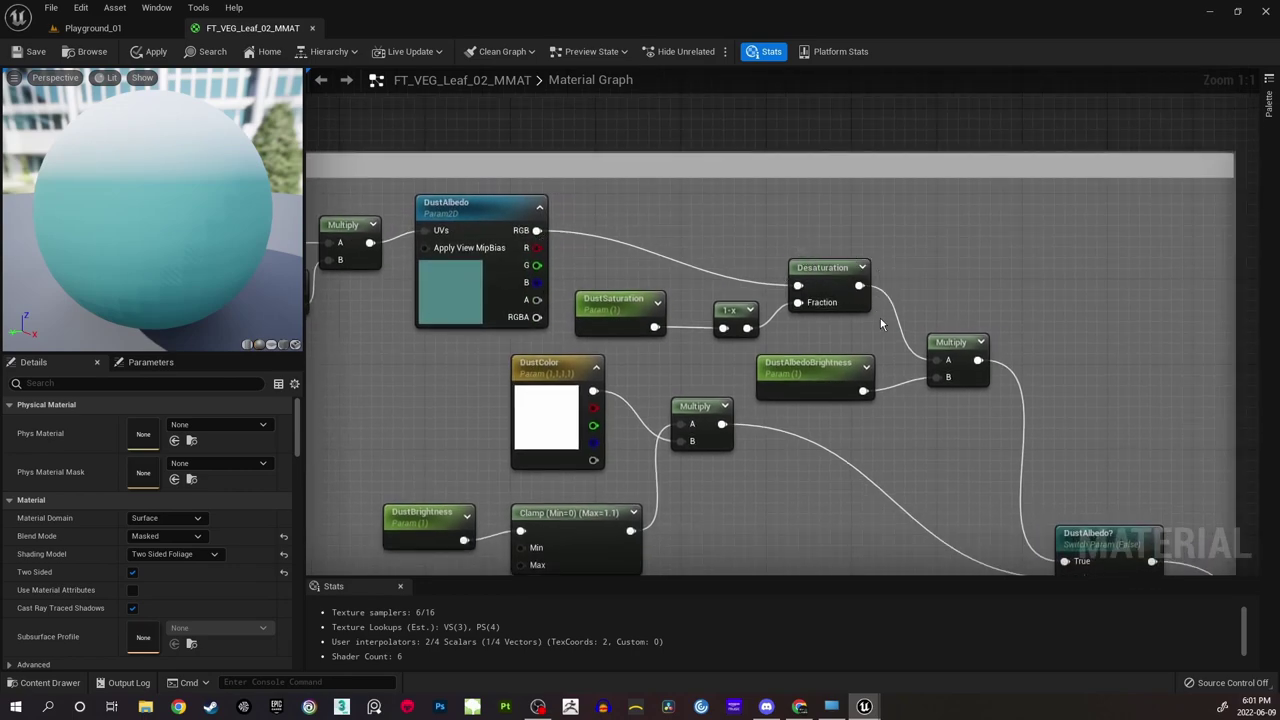
right_drag(877, 323, 793, 271)
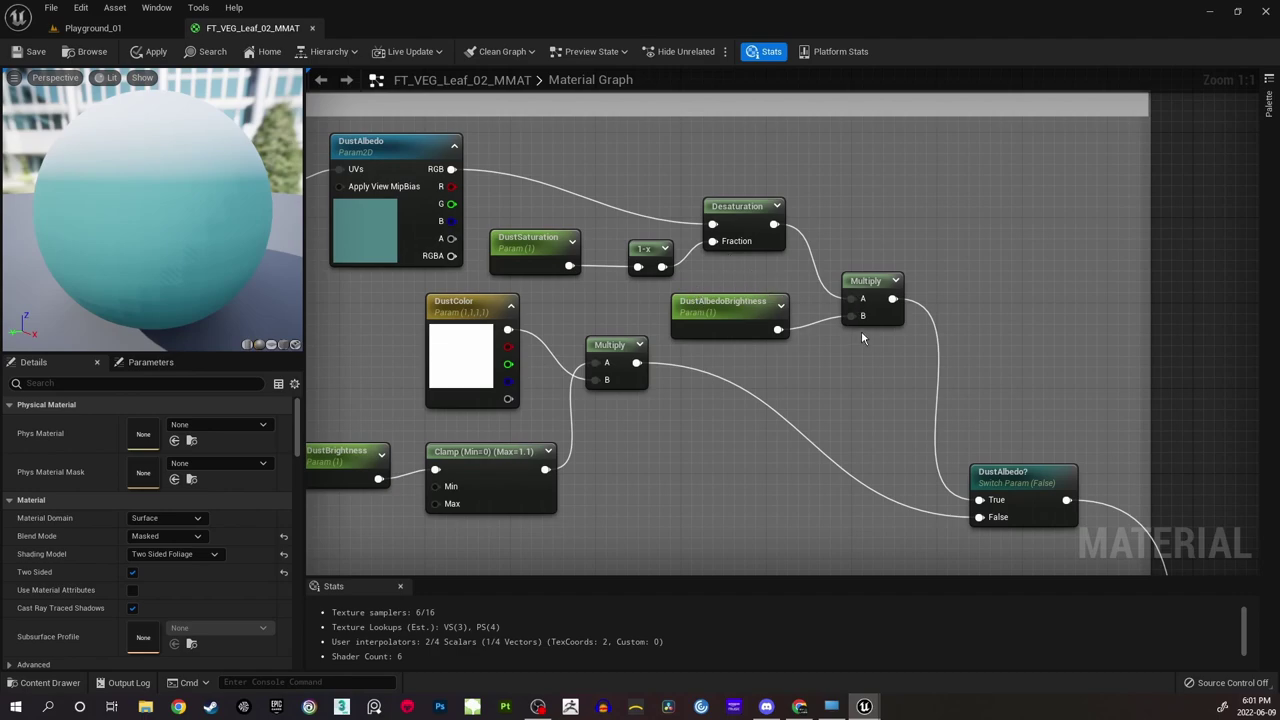
Review the dust colour network down to the DustAlbedo? switch and the mask generator, and save the leaf material.
right_drag(882, 441, 788, 327)
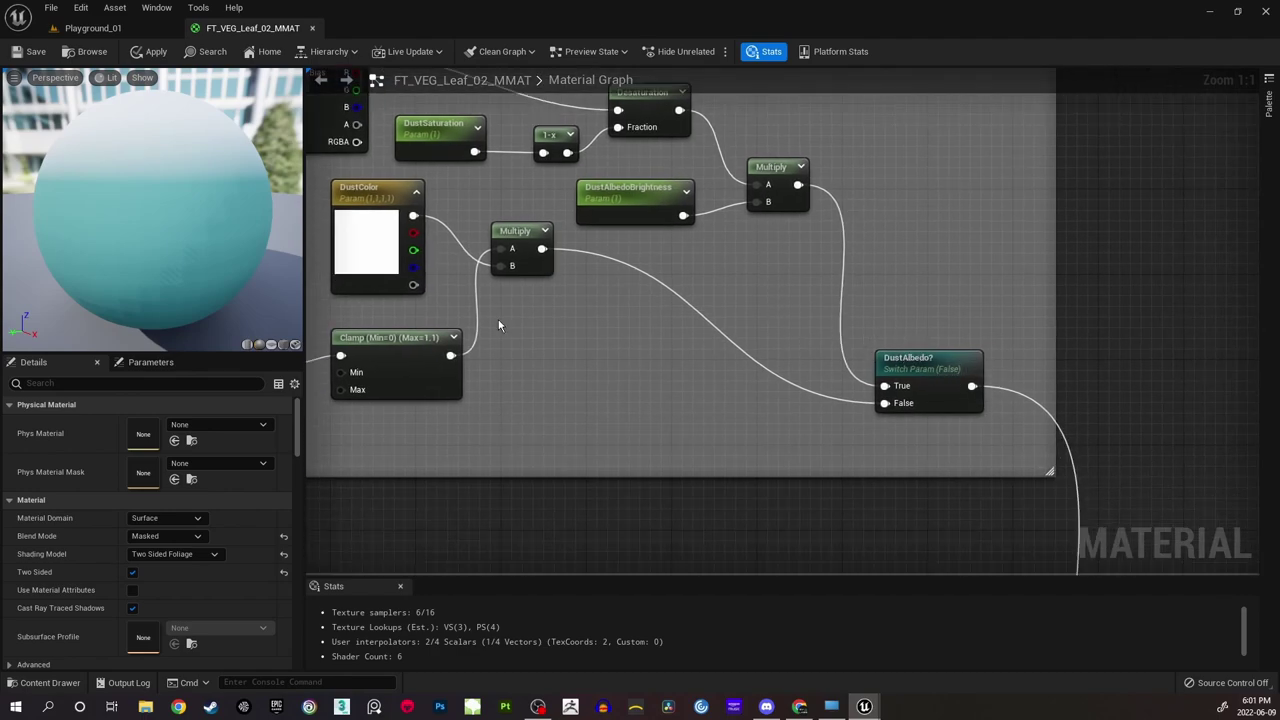
right_drag(498, 324, 682, 330)
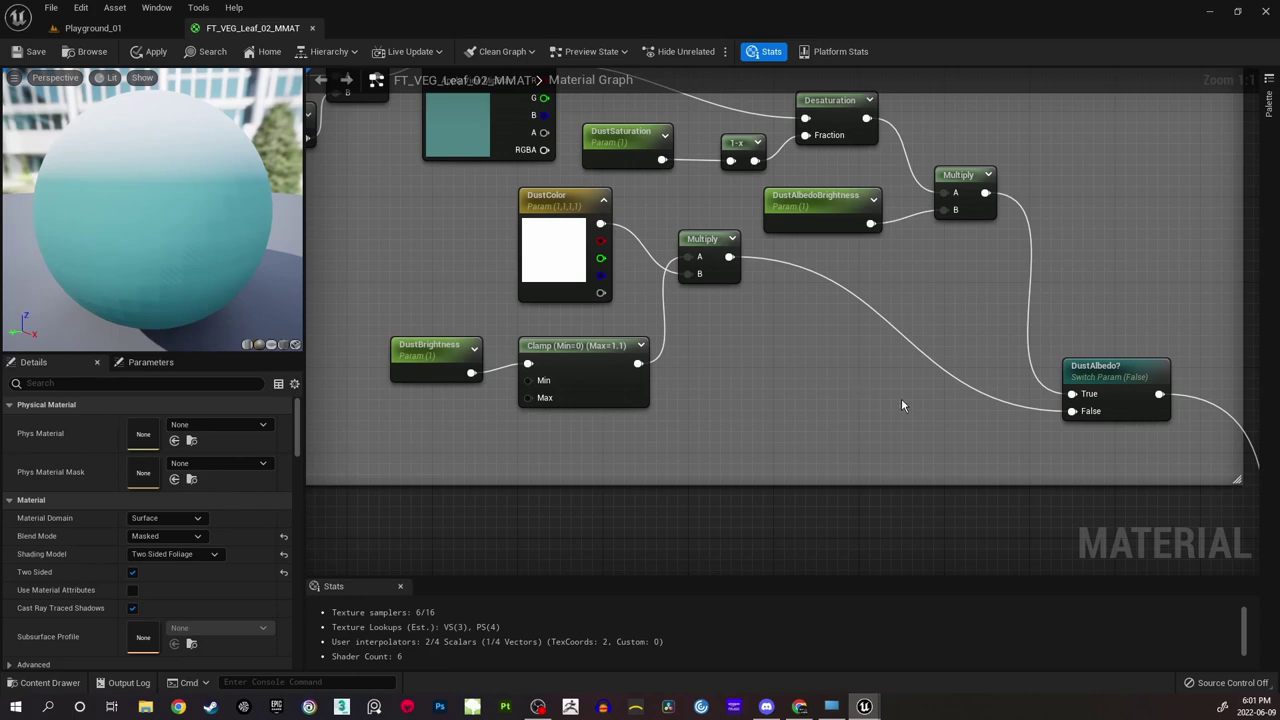
right_drag(985, 400, 686, 214)
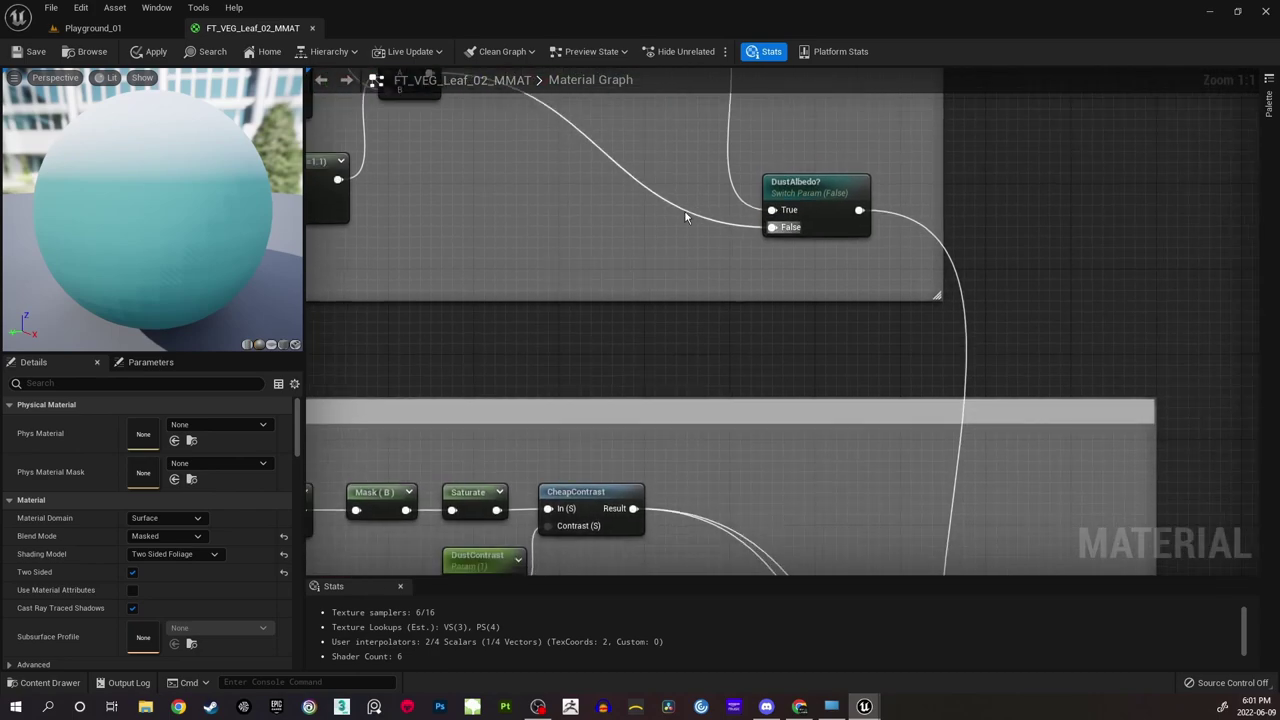
scroll(785, 428, down, 1)
right_drag(785, 428, 673, 166)
right_drag(843, 422, 827, 331)
right_drag(640, 117, 849, 392)
click(35, 51)
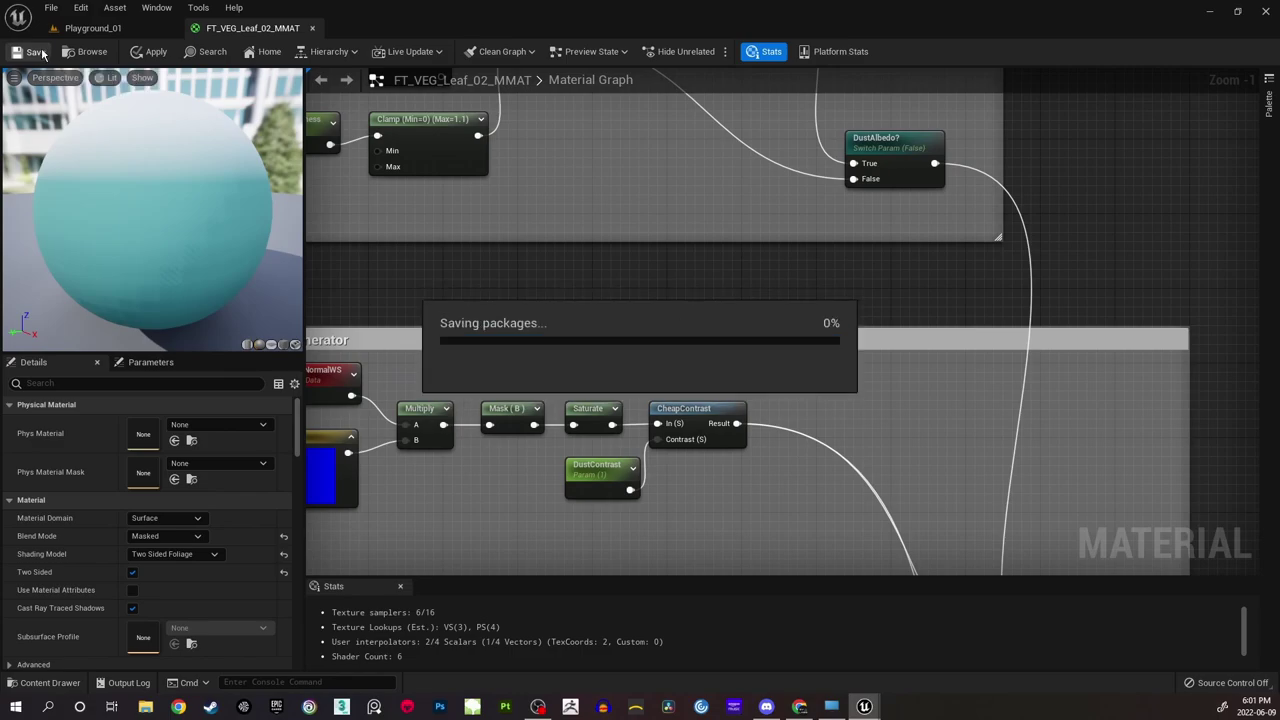
Inspect the dust texture on the climbing plants in the Playground_01 level from close up.
click(130, 28)
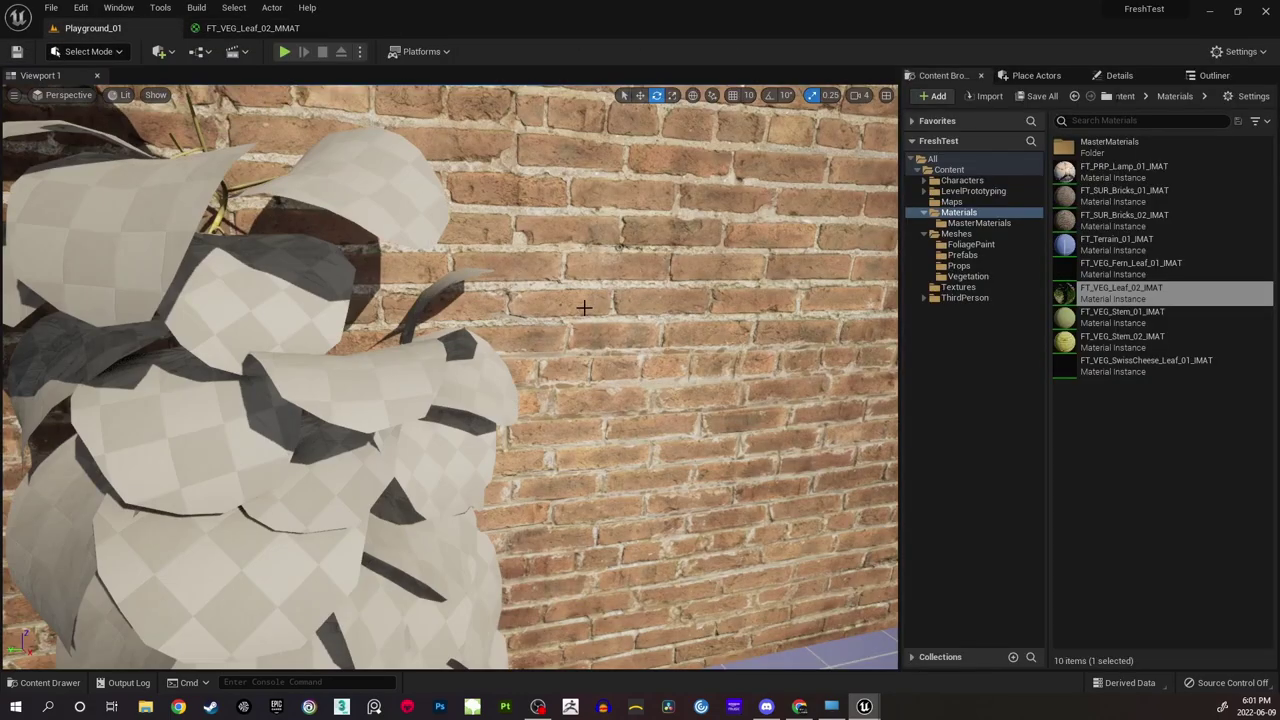
key(s)
right_drag(584, 308, 512, 310)
key(w)
key(w)
right_drag(590, 280, 592, 293)
key(s)
Enable DustAlbedoTiling in the FT_VEG_Leaf_02_IMAT instance, set it to 2.0, check the plants and save the instance.
mouse_move(864, 706)
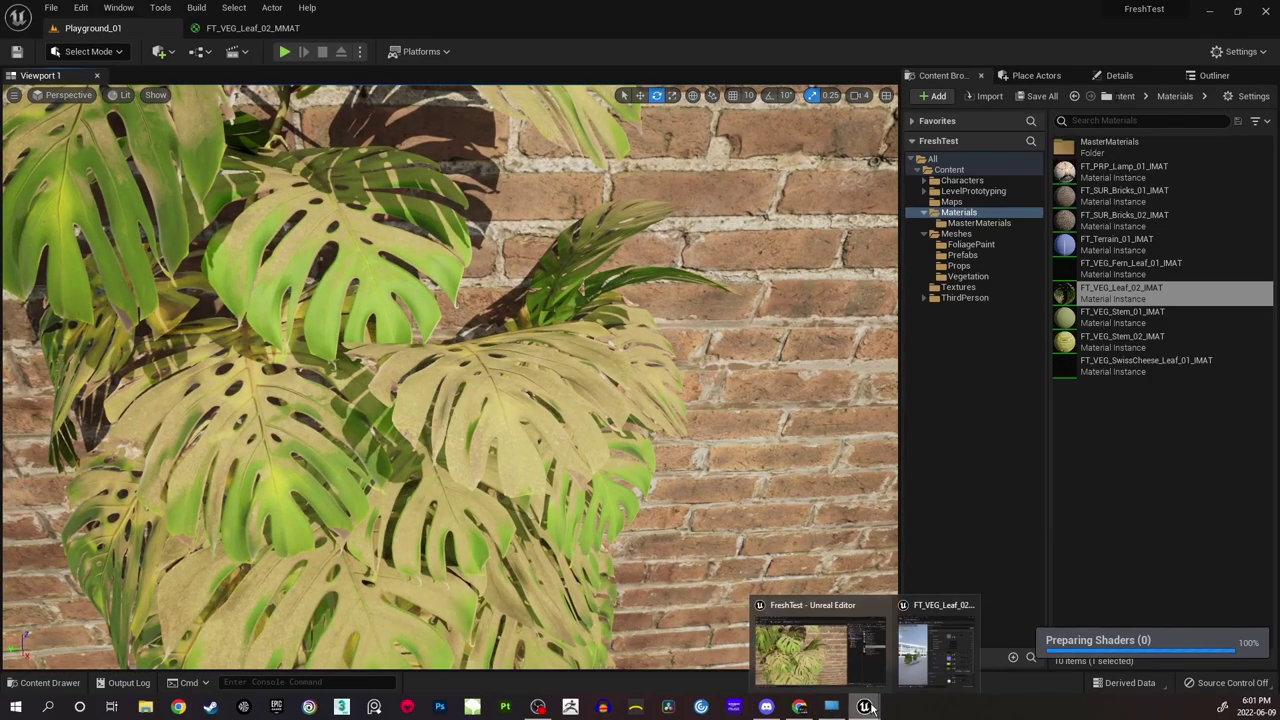
click(930, 645)
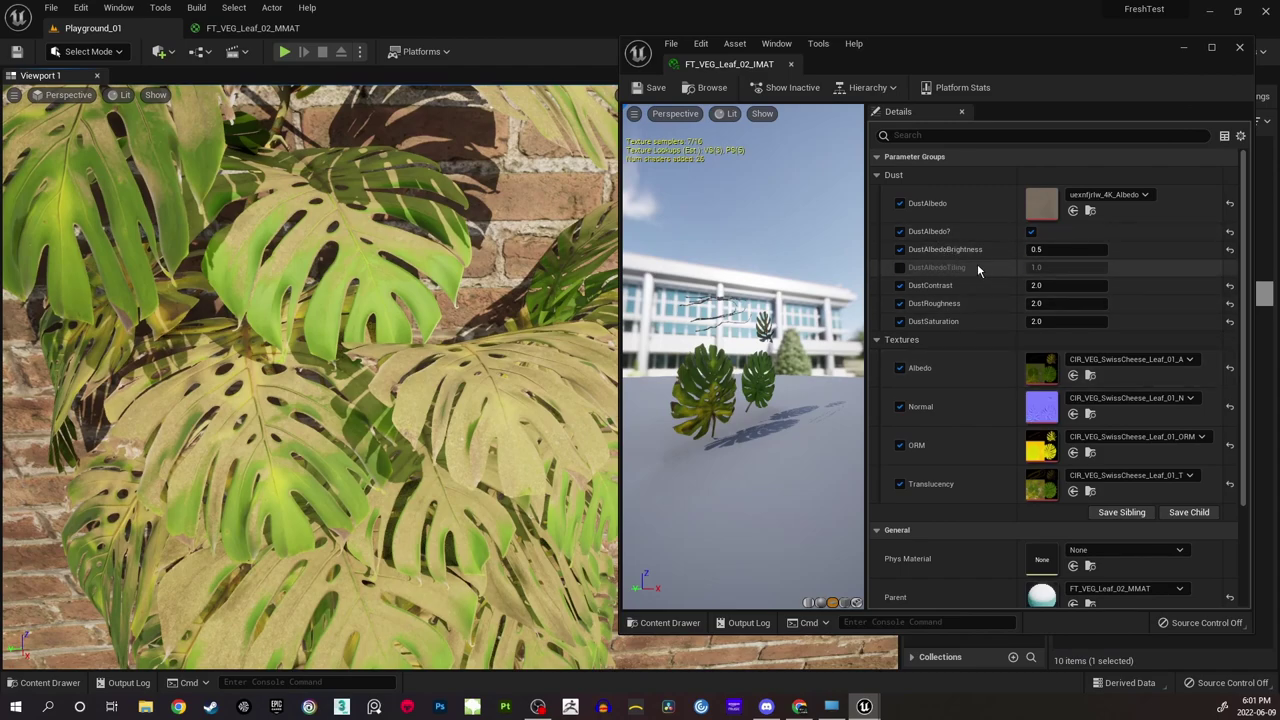
click(900, 268)
click(1065, 267)
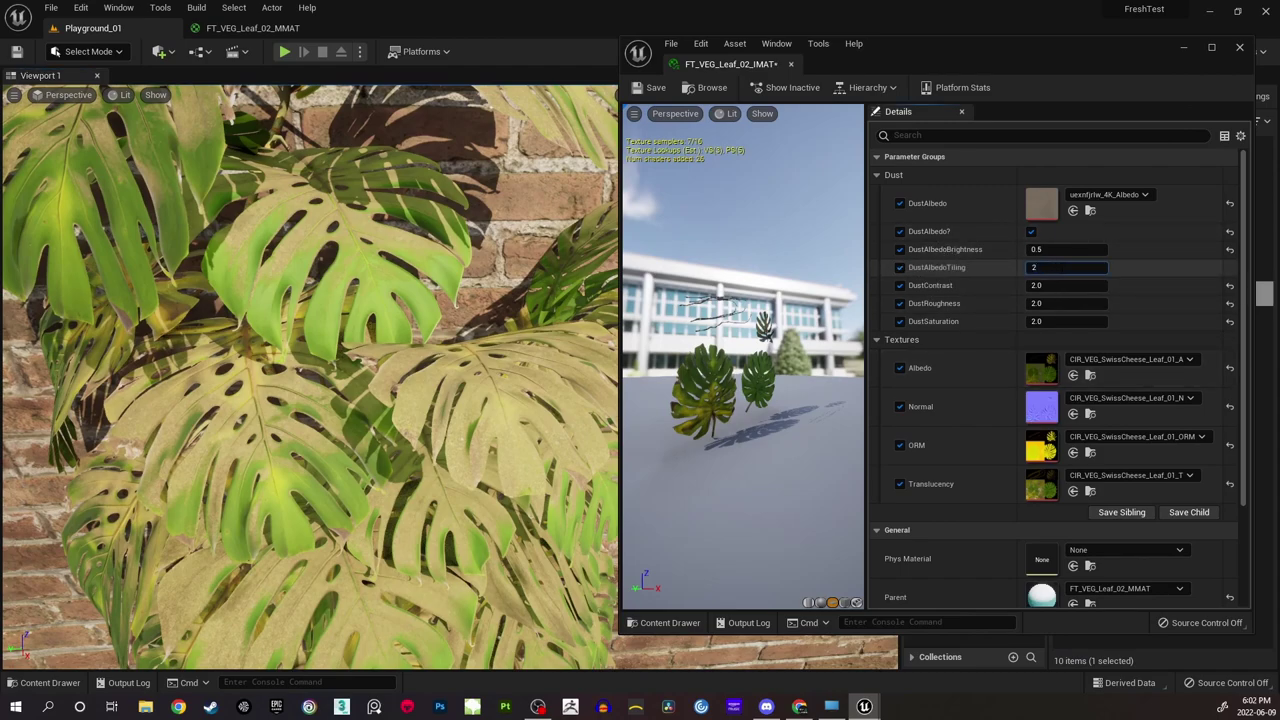
right_drag(362, 307, 402, 311)
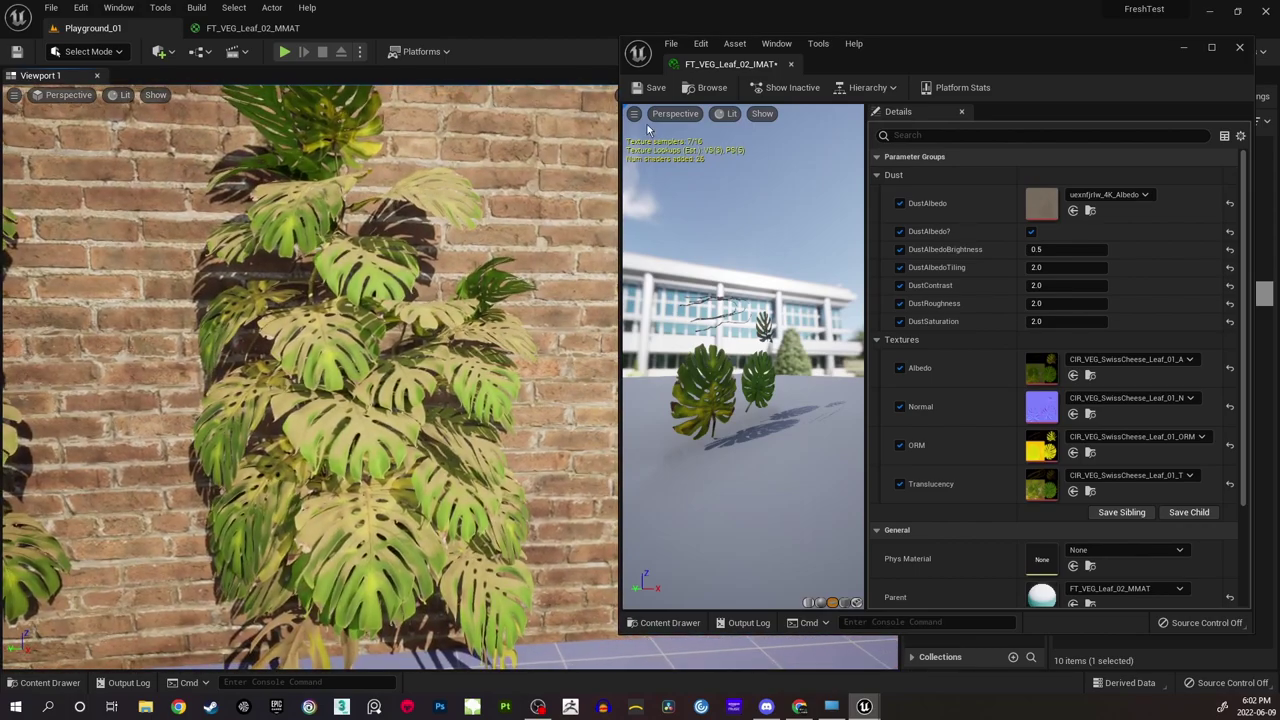
click(650, 87)
click(1184, 48)
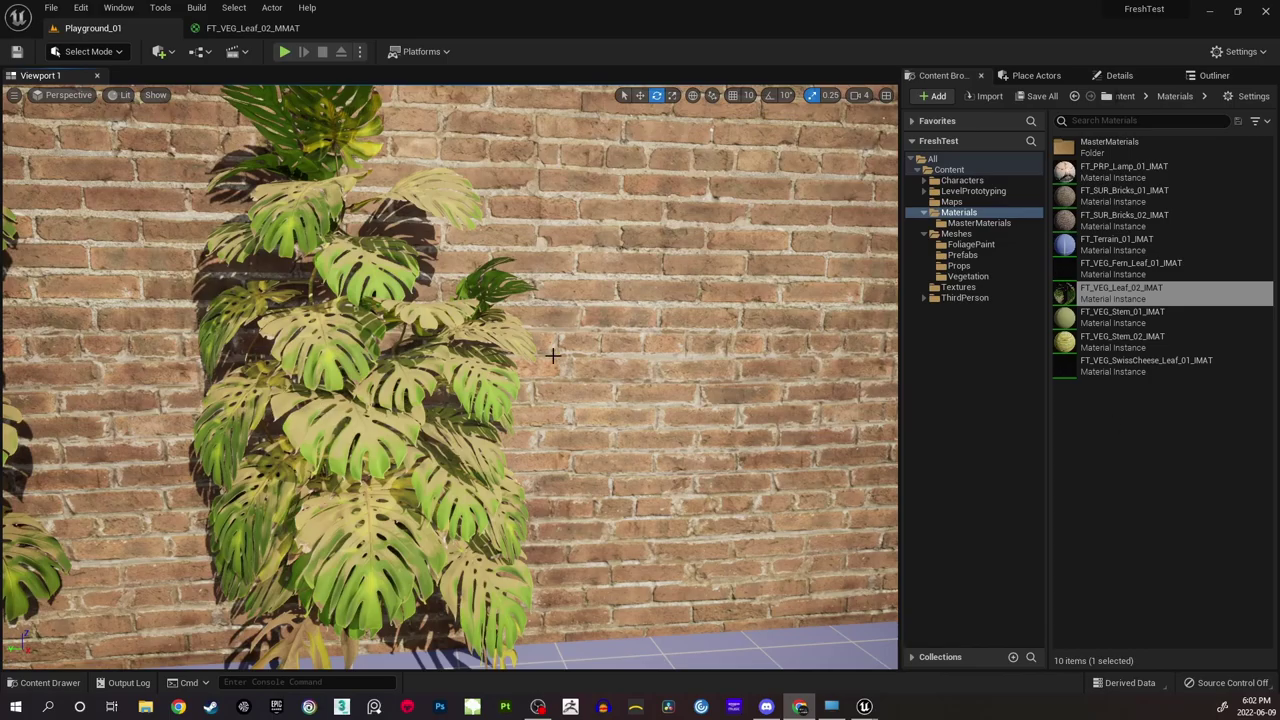
Examine the dusty plants against the brick wall from several distances and angles in the level.
right_drag(553, 356, 591, 384)
key(w)
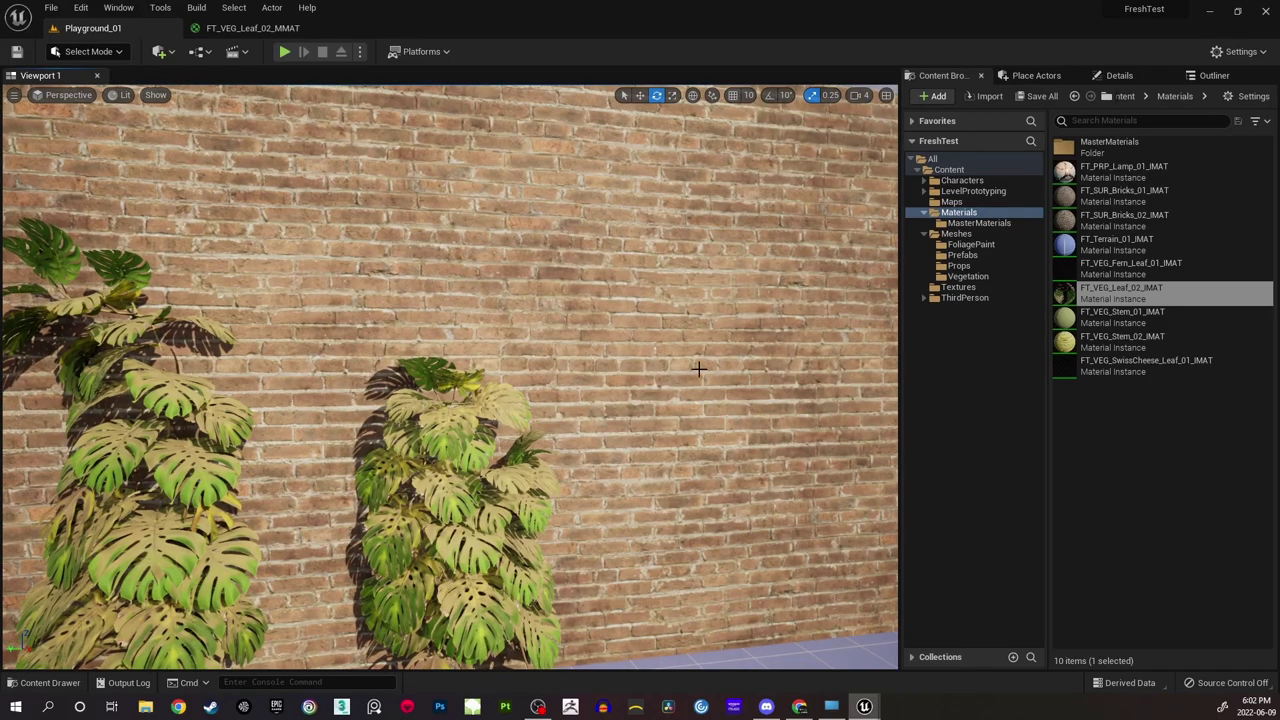
key(s)
right_drag(699, 369, 710, 322)
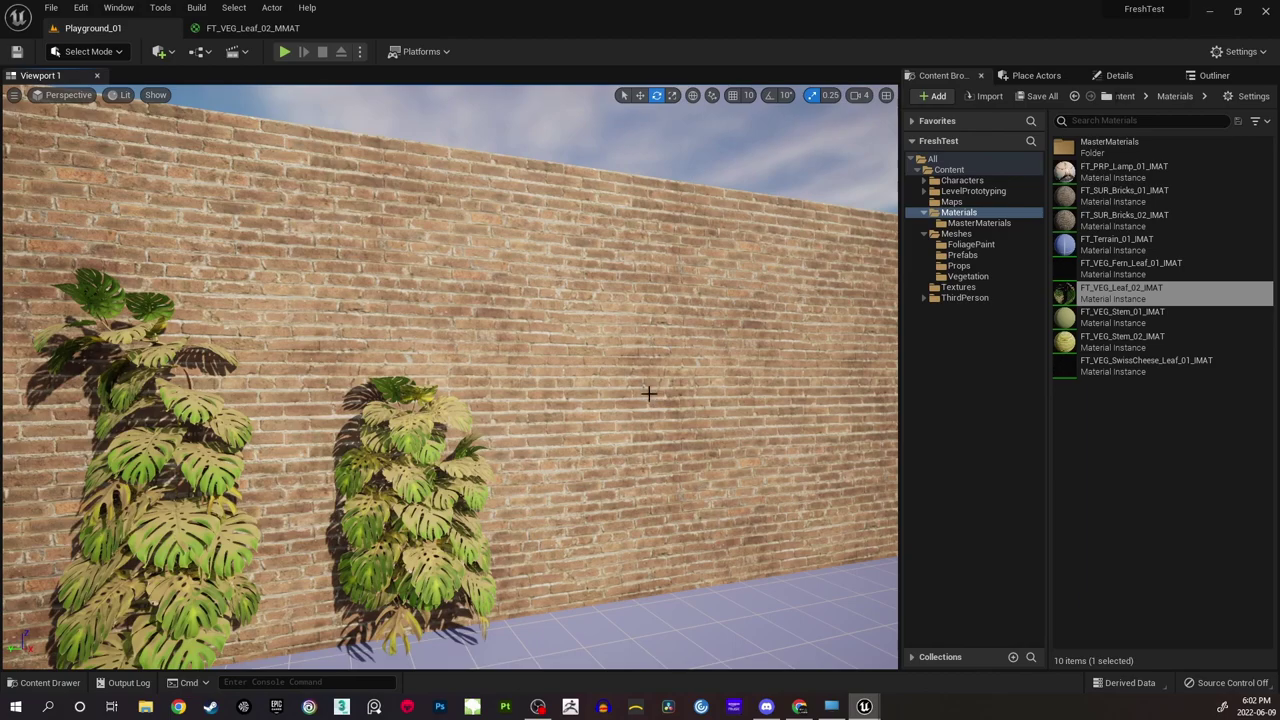
right_drag(632, 339, 599, 293)
key(w)
key(d)
key(a)
key(w)
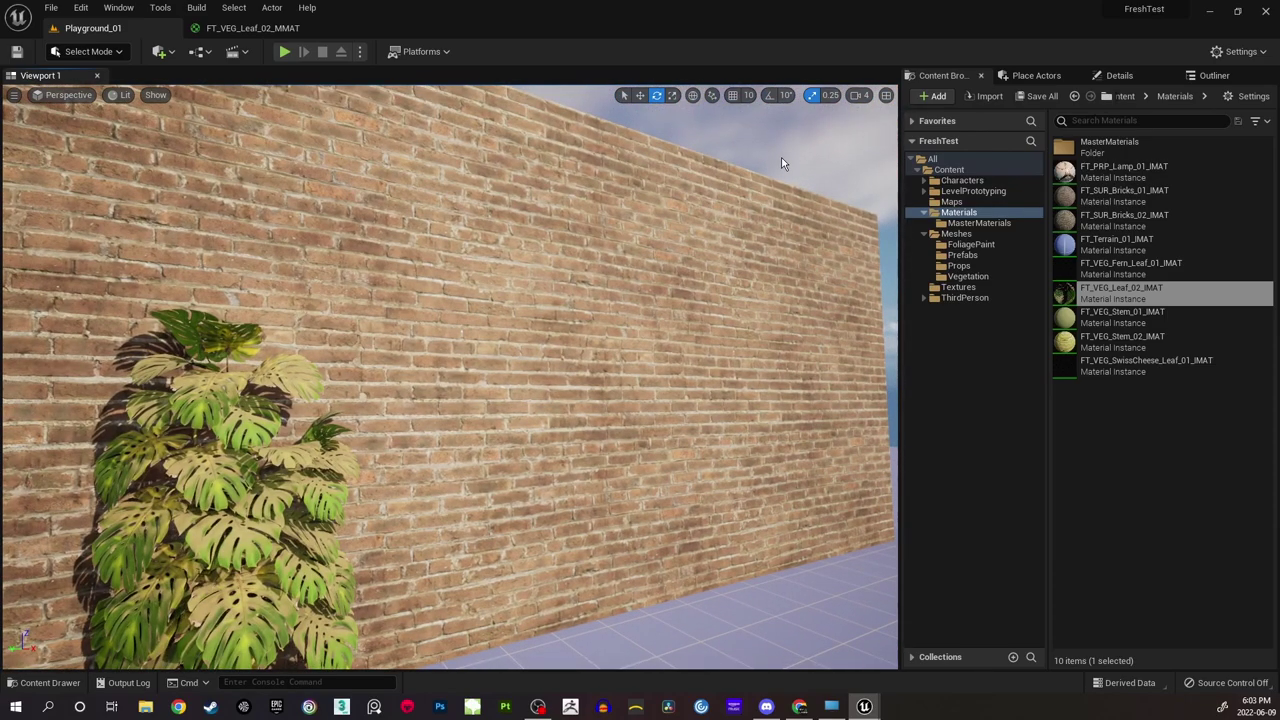
mouse_move(706, 277)
right_down()
mouse_move(690, 285)
mouse_move(706, 277)
right_up()
right_drag(698, 329, 695, 329)
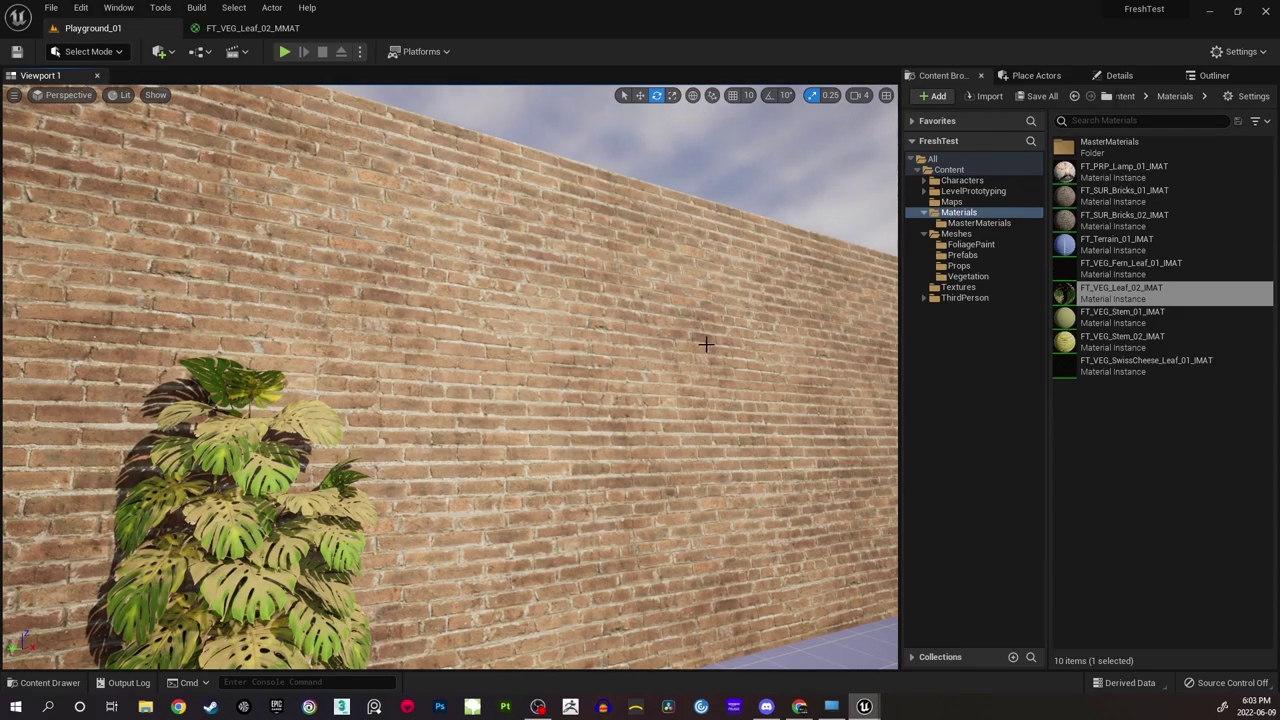
mouse_move(606, 330)
right_down()
mouse_move(528, 334)
mouse_move(611, 325)
right_up()
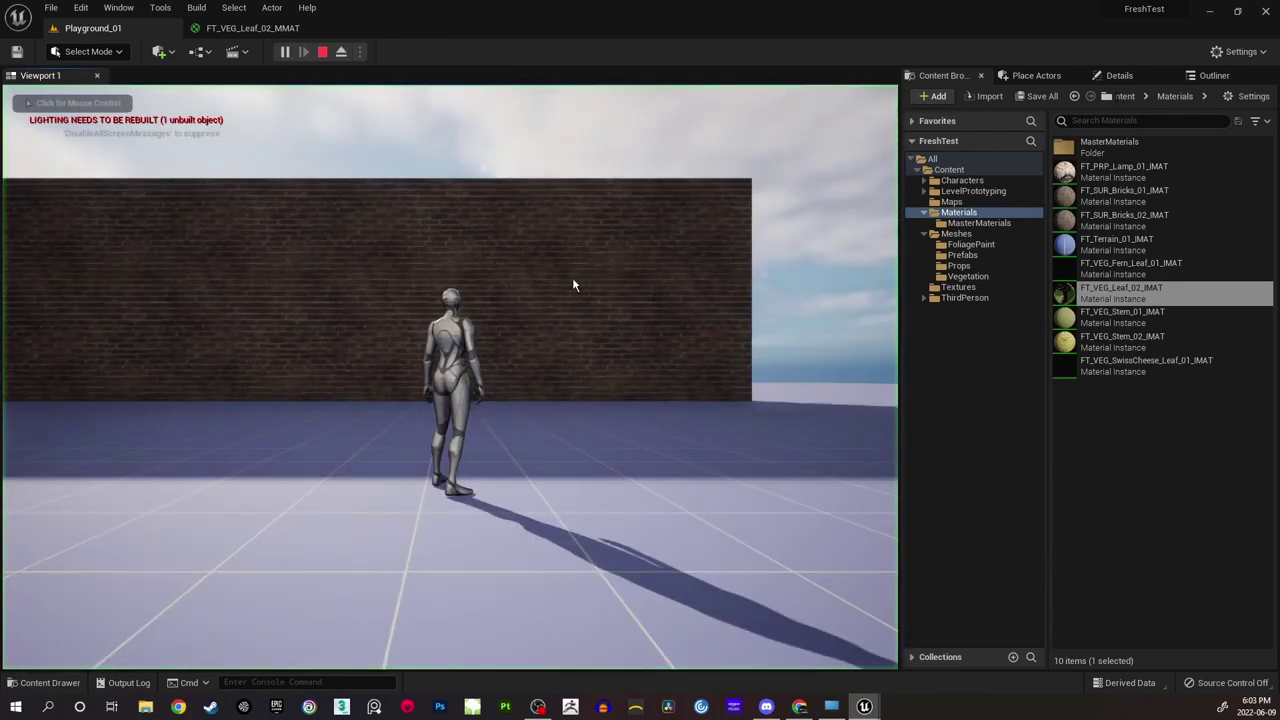
Walk the character up to the plants in the running level preview and end the play session.
click(573, 278)
key(w)
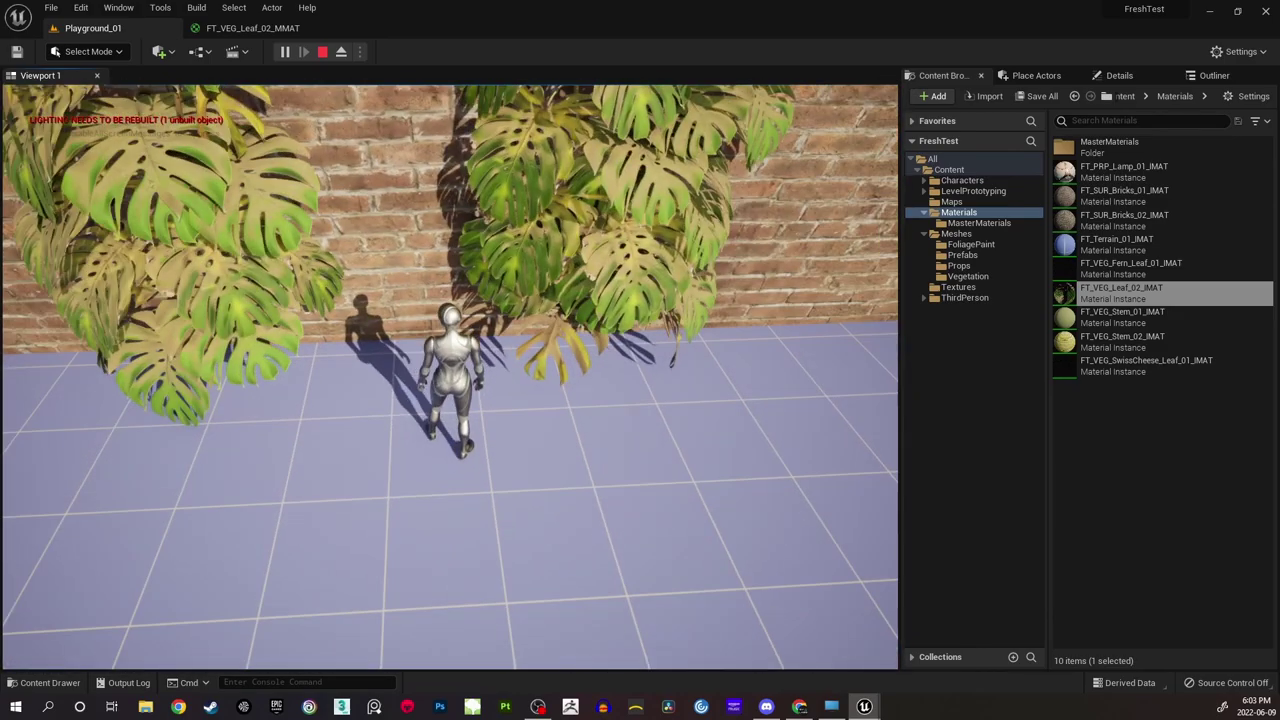
key(Escape)
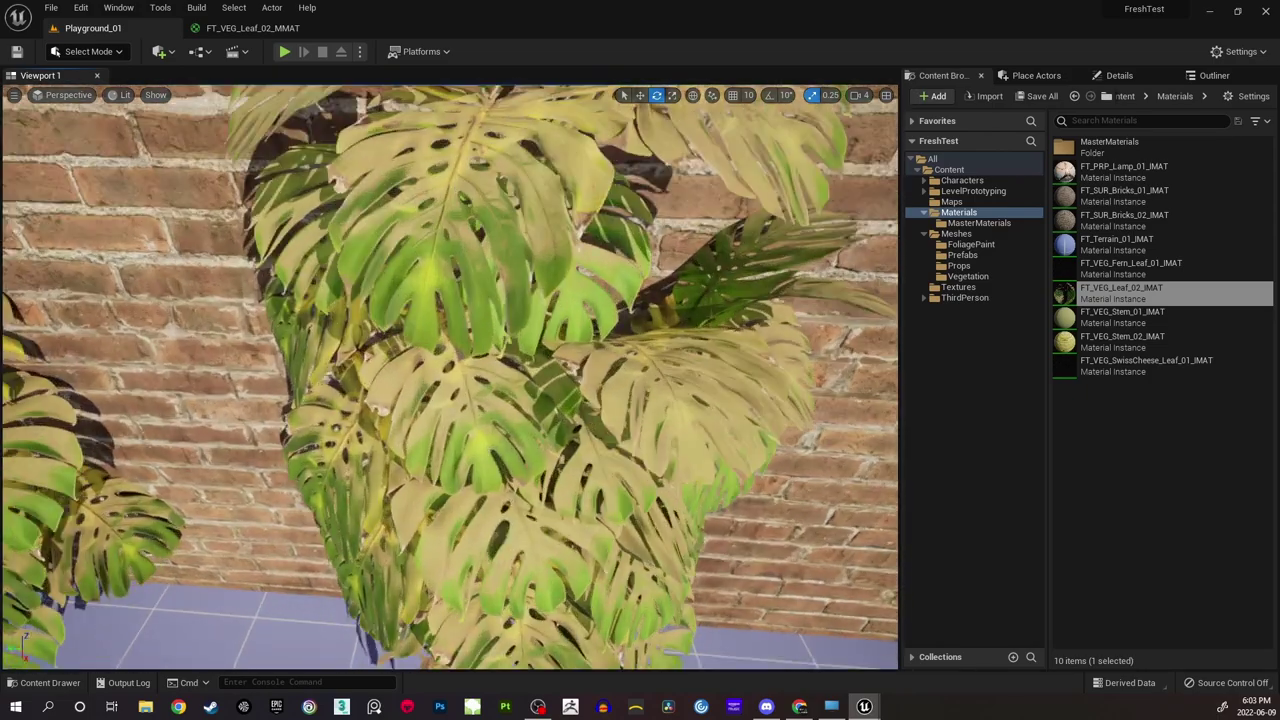
Inspect the wind directional source's settings, deselect it and return to the plants on the brick wall.
right_drag(501, 395, 637, 368)
key(s)
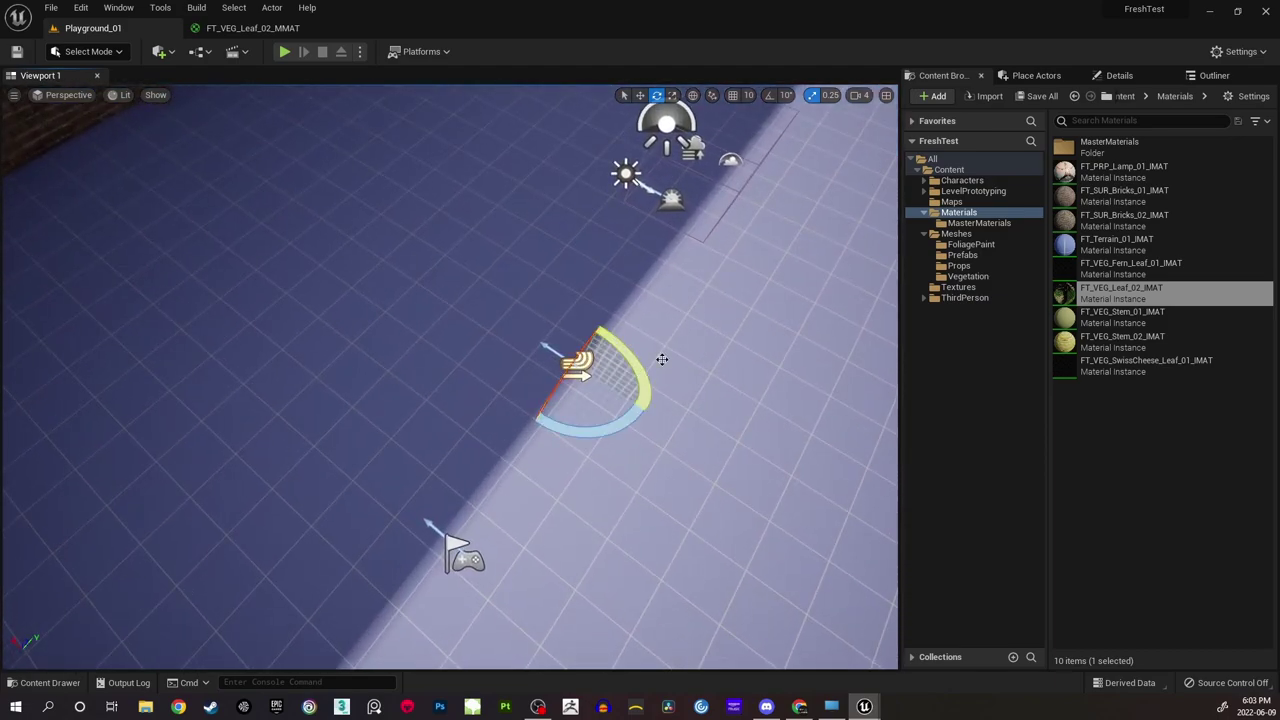
click(1130, 78)
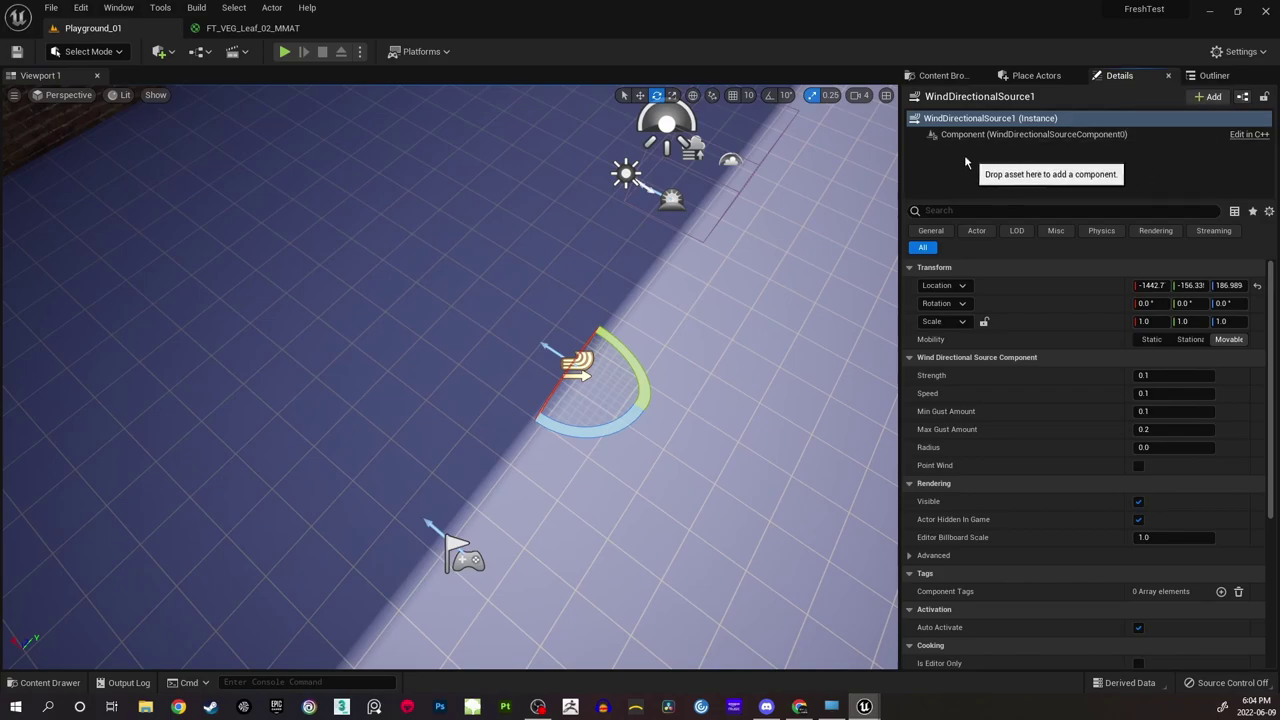
right_drag(640, 340, 486, 204)
key(f)
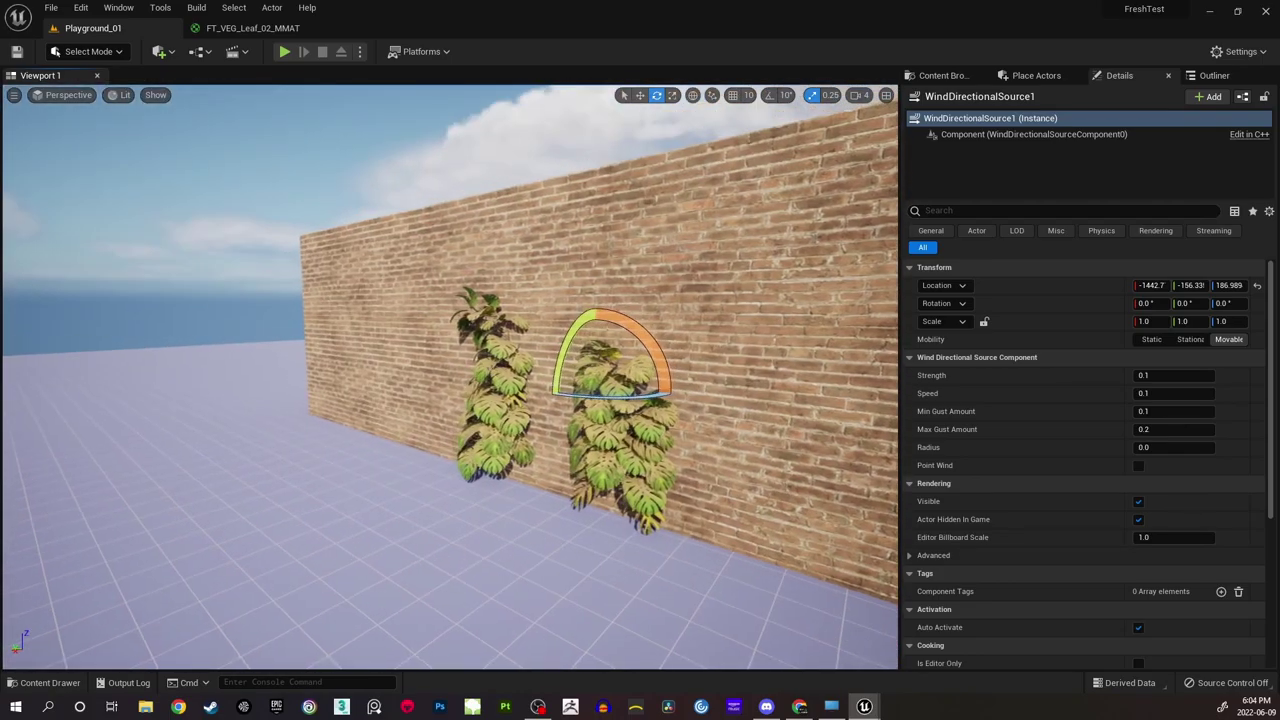
mouse_move(680, 403)
right_down()
mouse_move(800, 410)
mouse_move(700, 405)
right_up()
key(Escape)
key(w)
right_drag(450, 378, 396, 384)
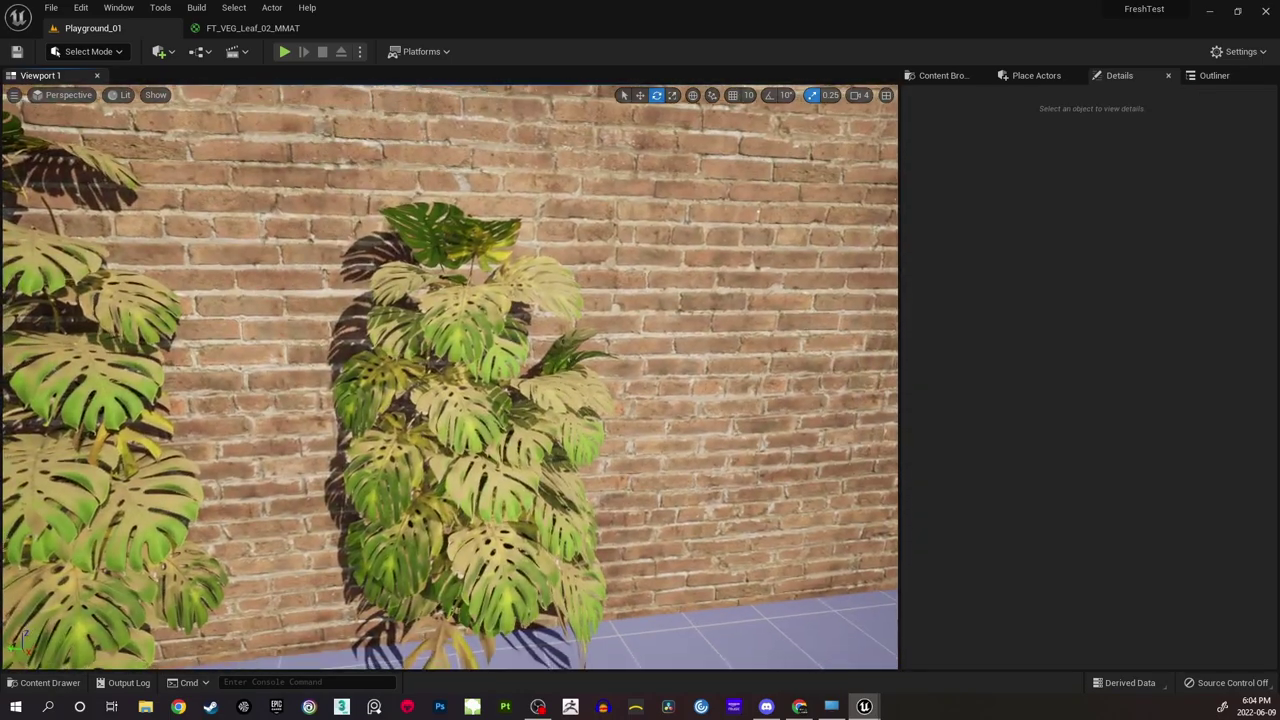
Add a SpeedTree node to the FT_VEG_Leaf_02_MMAT graph, below the Normal texture and beside the material output node.
click(255, 28)
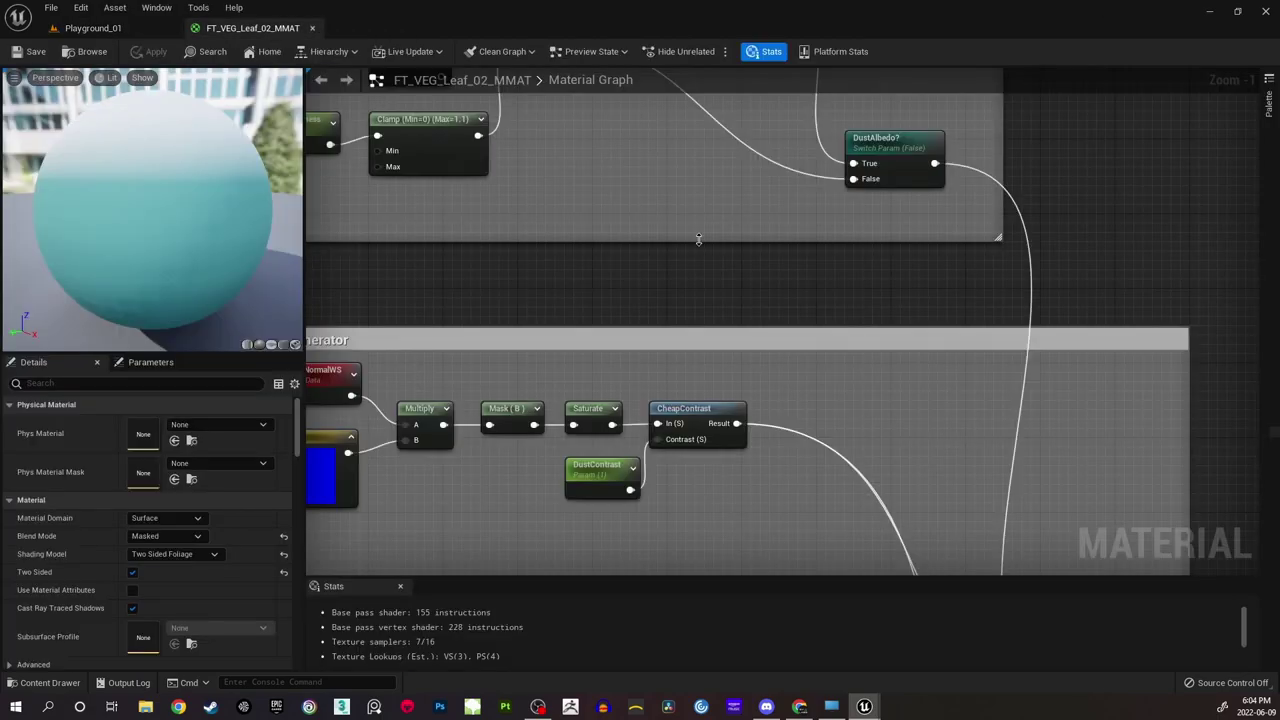
right_drag(879, 363, 654, 257)
scroll(654, 257, down, 4)
right_drag(746, 397, 726, 185)
right_drag(911, 453, 748, 272)
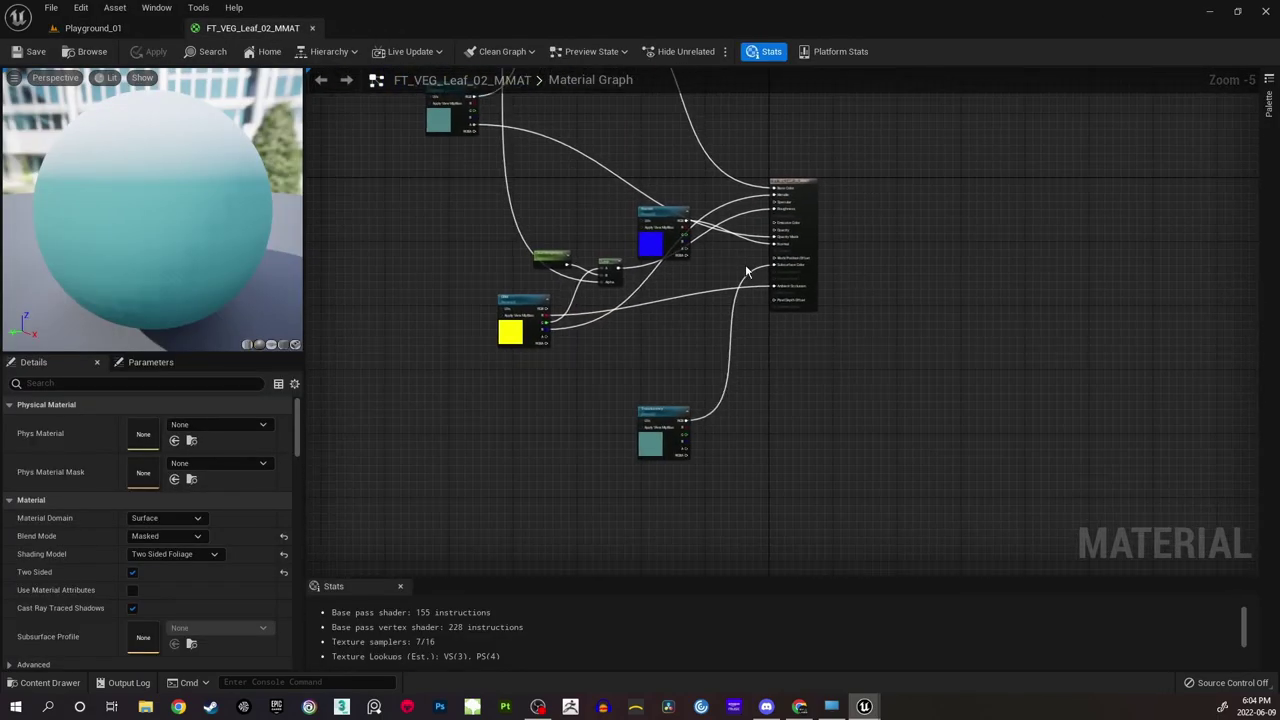
scroll(746, 273, up, 5)
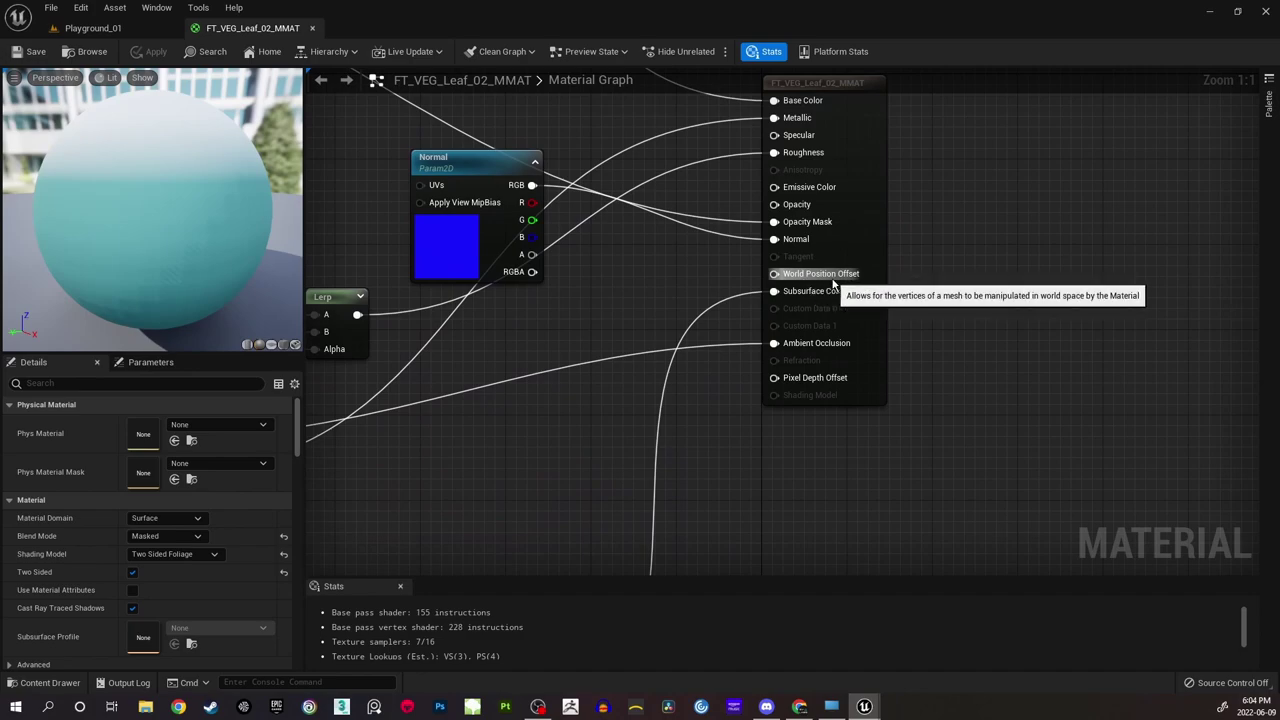
right_drag(653, 291, 715, 299)
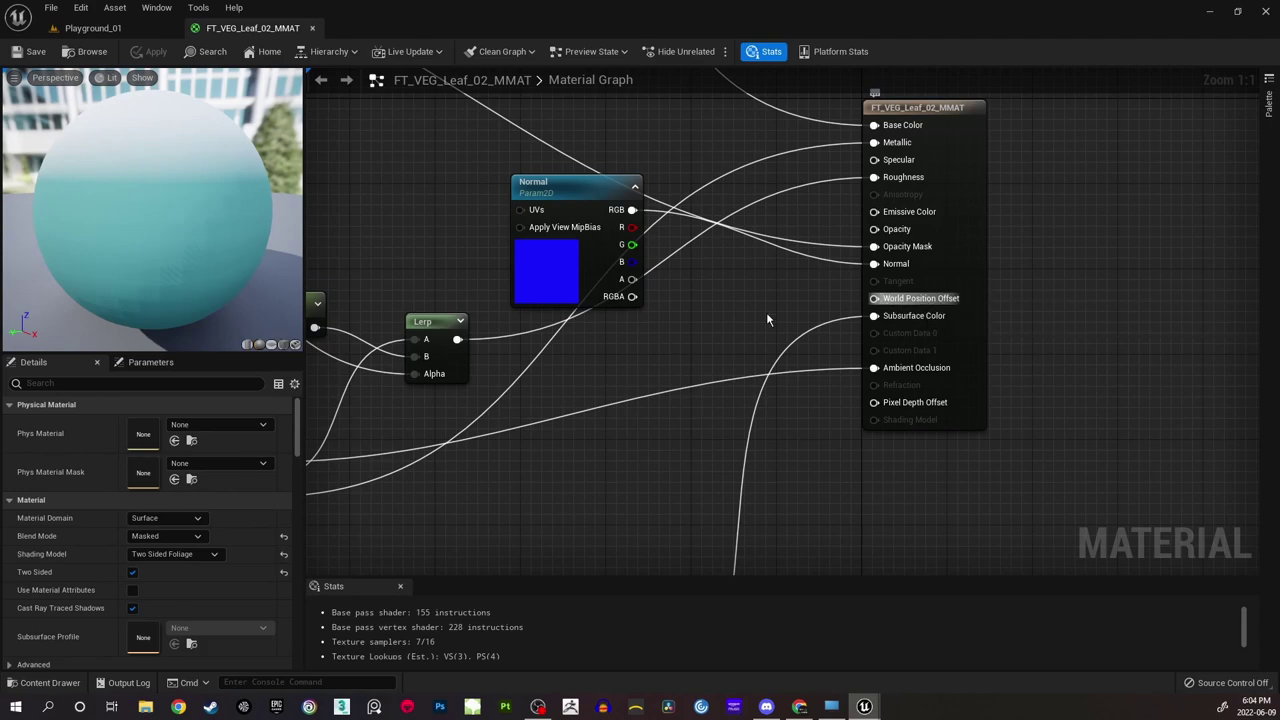
right_drag(580, 466, 603, 407)
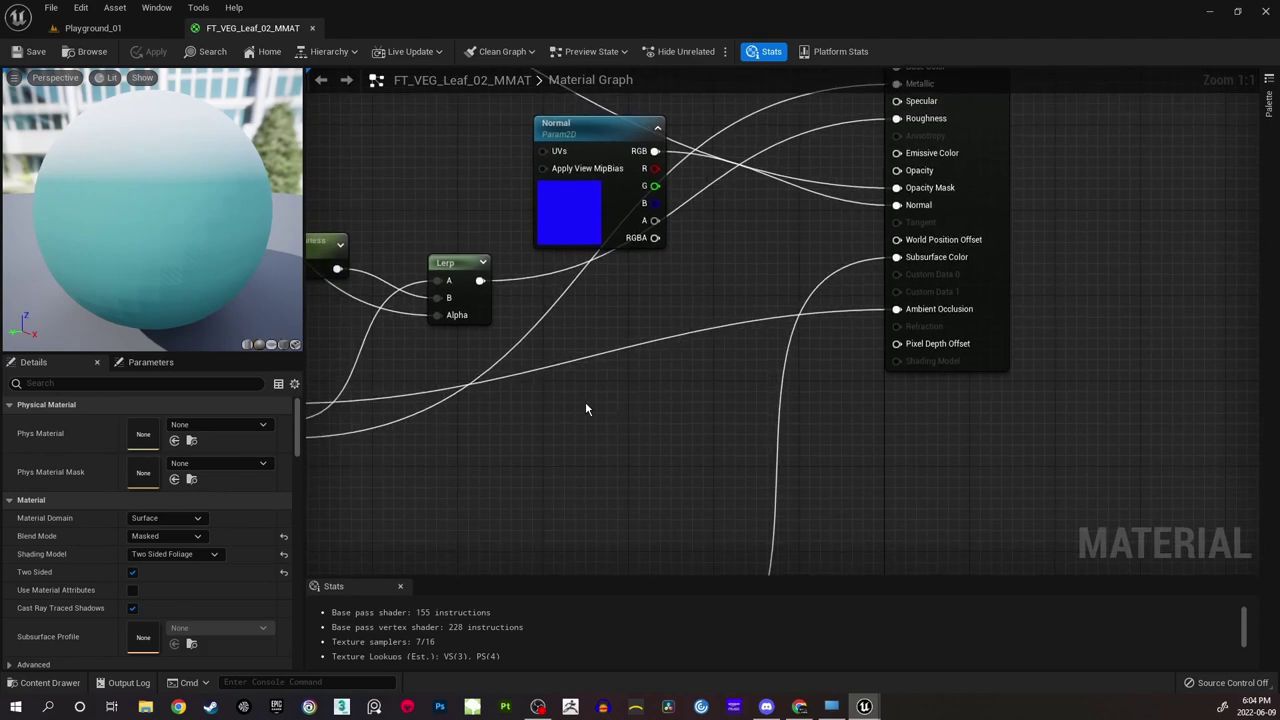
right_click(586, 408)
text(speed)
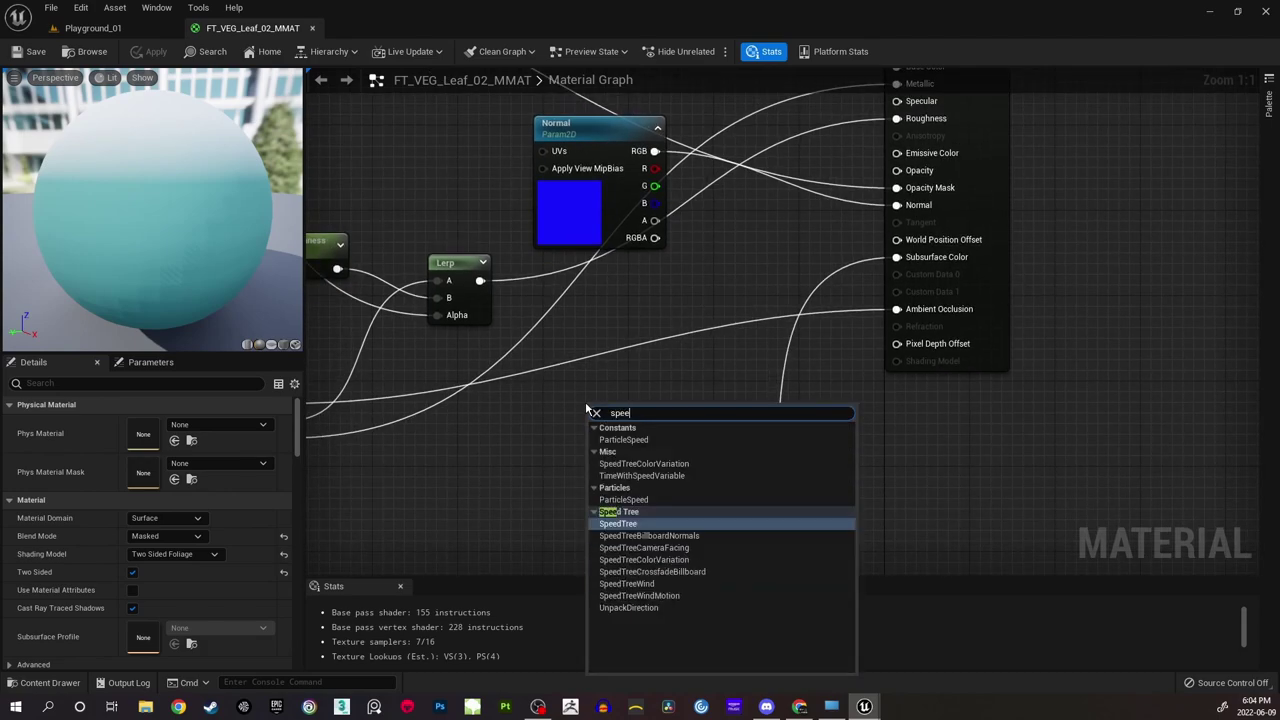
click(664, 523)
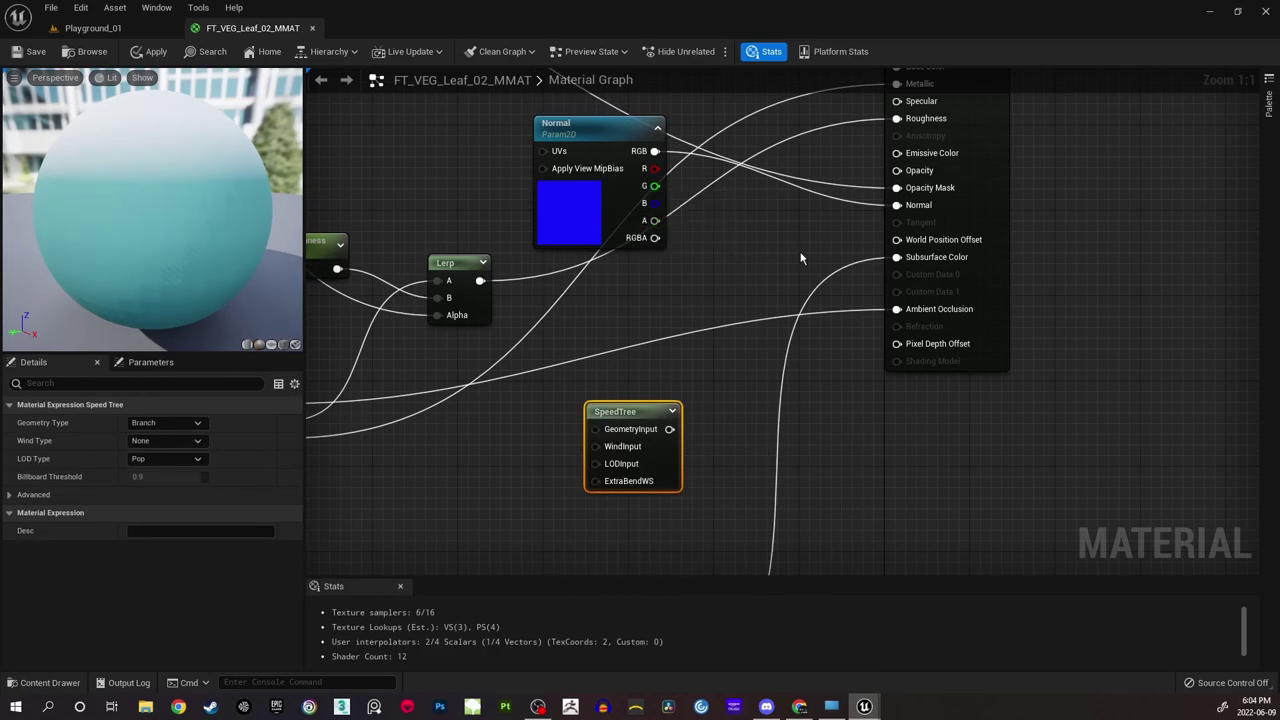
Connect the SpeedTree output to the material's World Position Offset and move the node slightly up.
right_drag(709, 354, 657, 358)
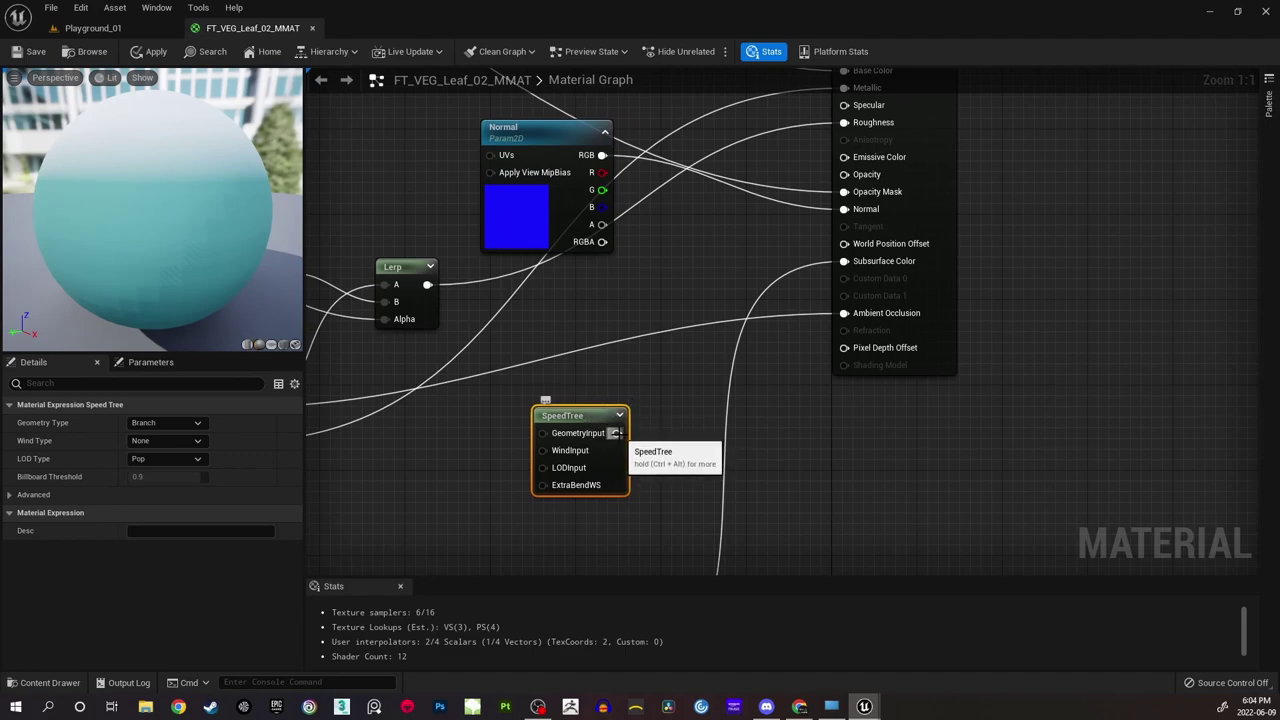
drag(617, 433, 846, 245)
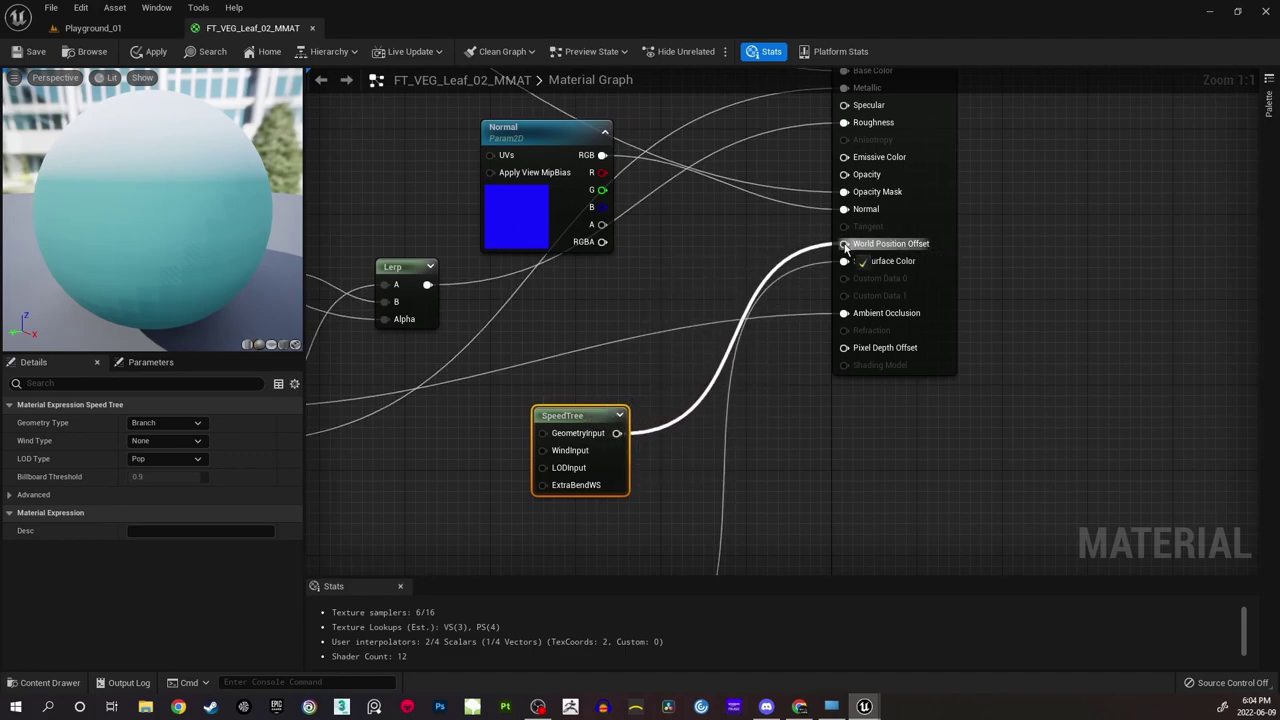
drag(596, 416, 593, 366)
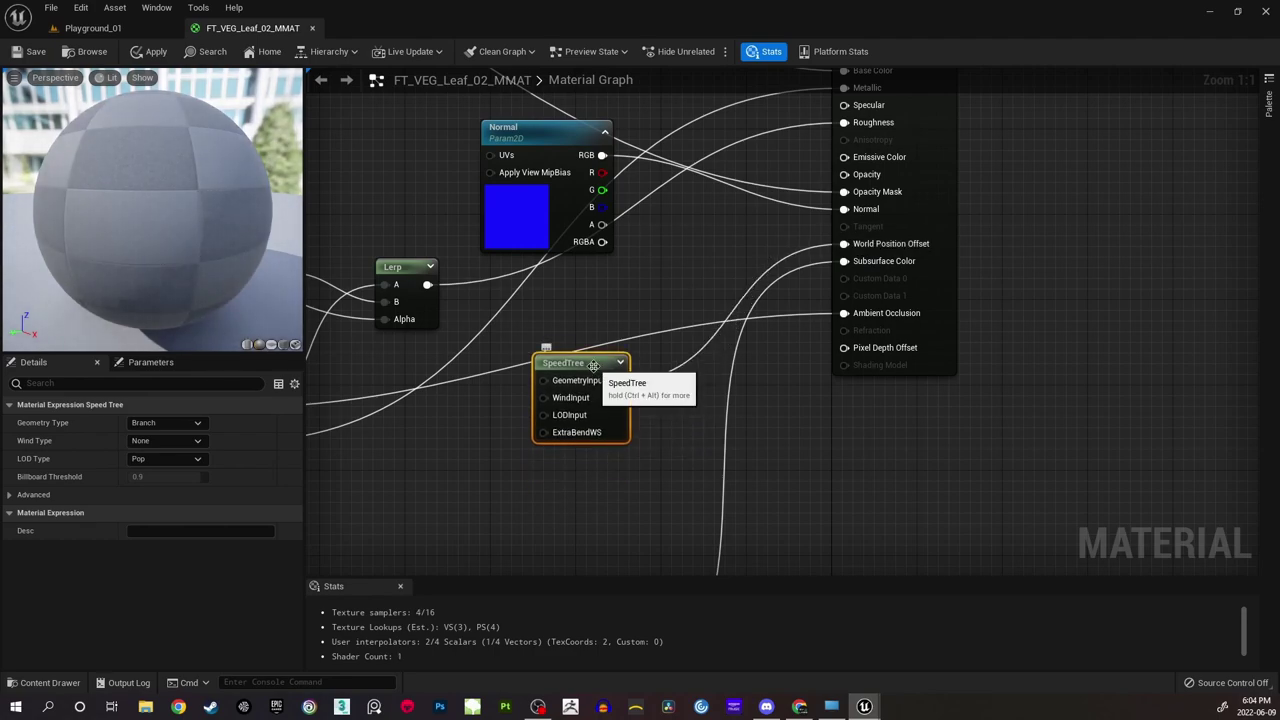
Set the SpeedTree node's geometry type to Leaf and wind type to BestPlus, keep LOD type Pop, and save the material.
click(197, 423)
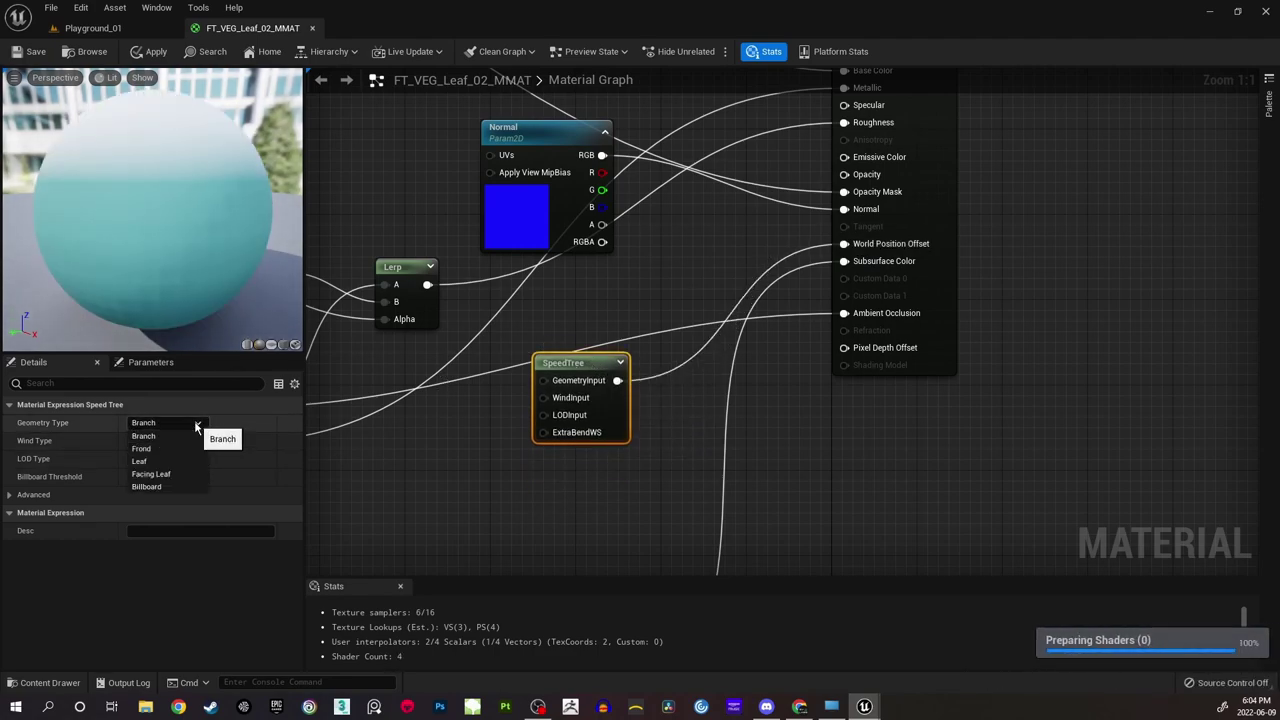
click(150, 461)
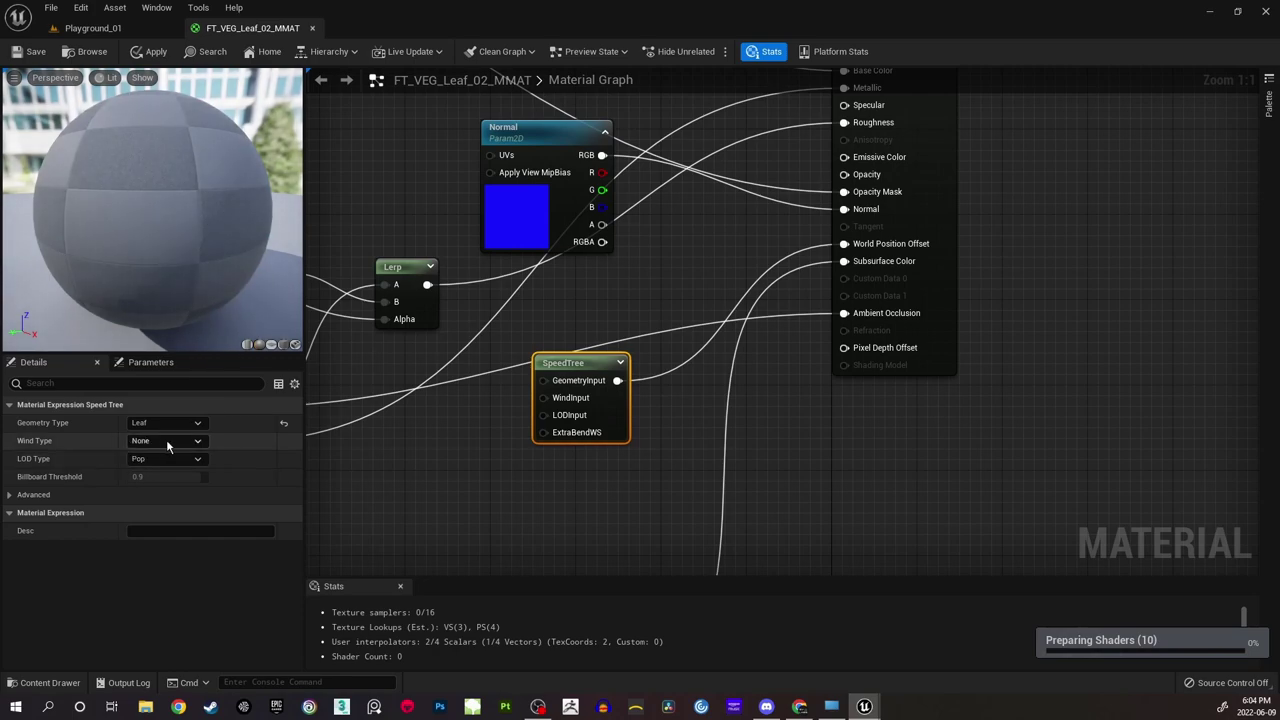
click(167, 442)
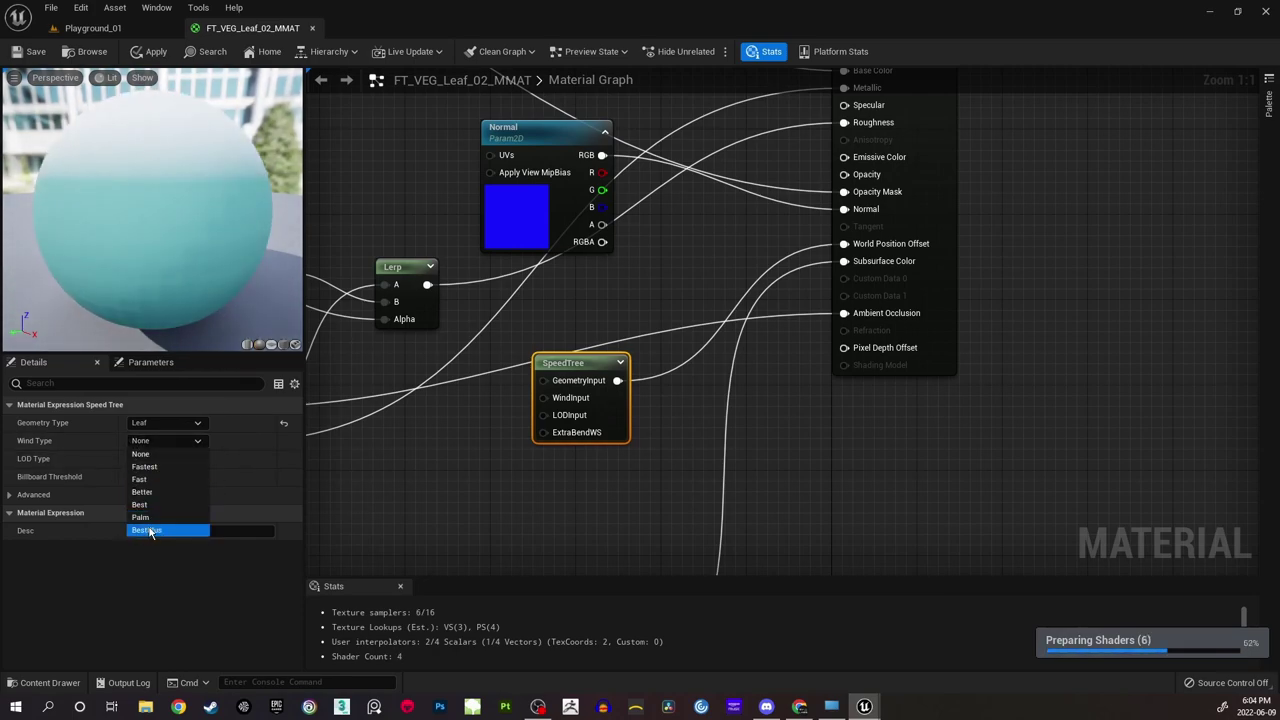
click(150, 532)
click(165, 459)
click(161, 443)
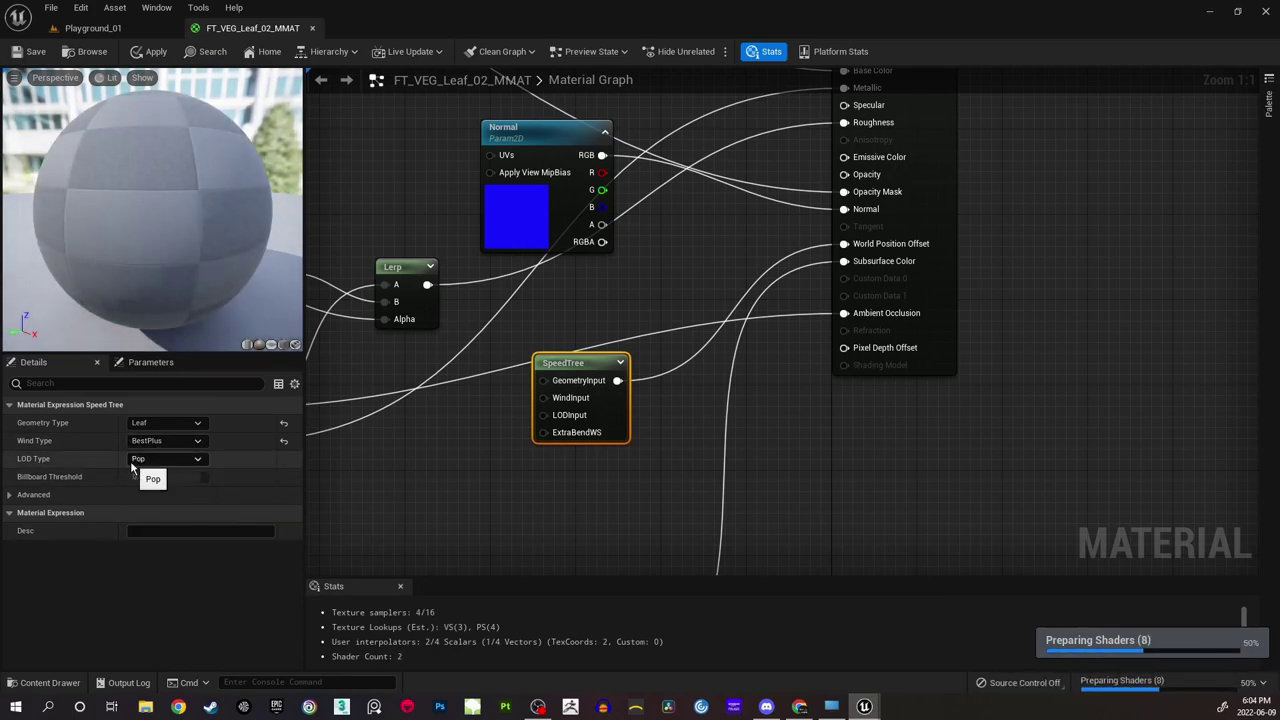
click(430, 458)
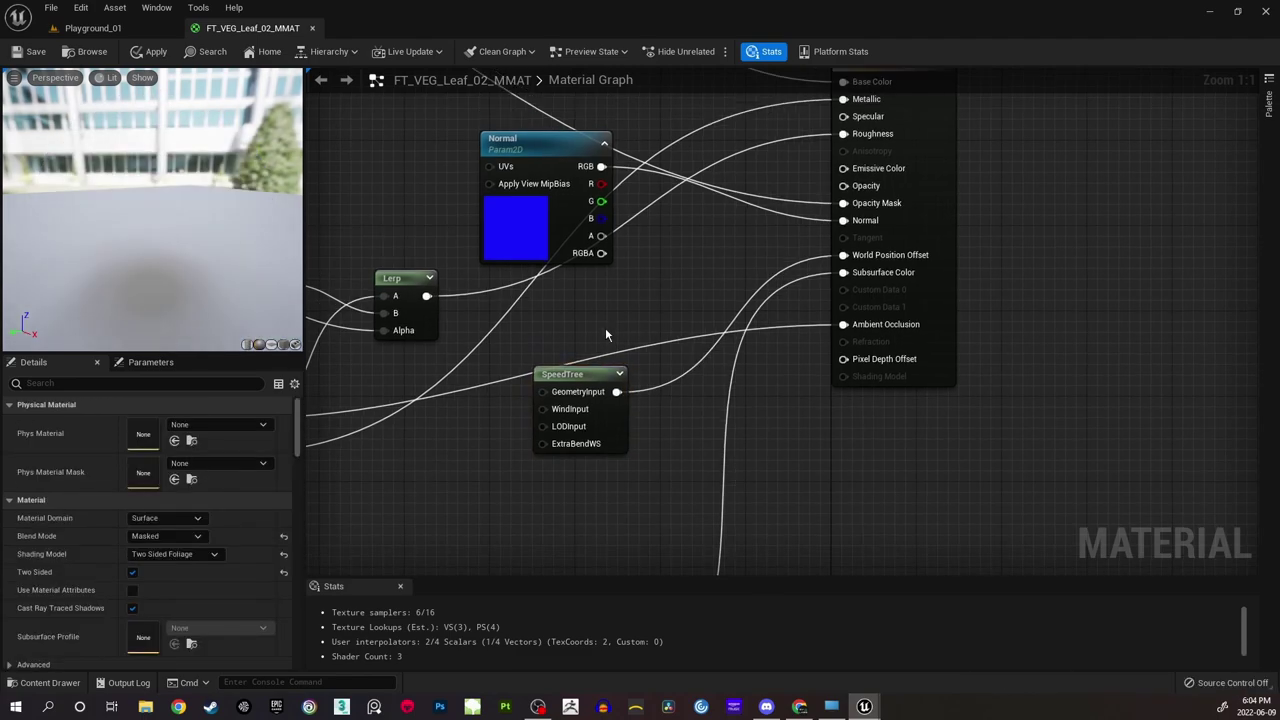
click(30, 51)
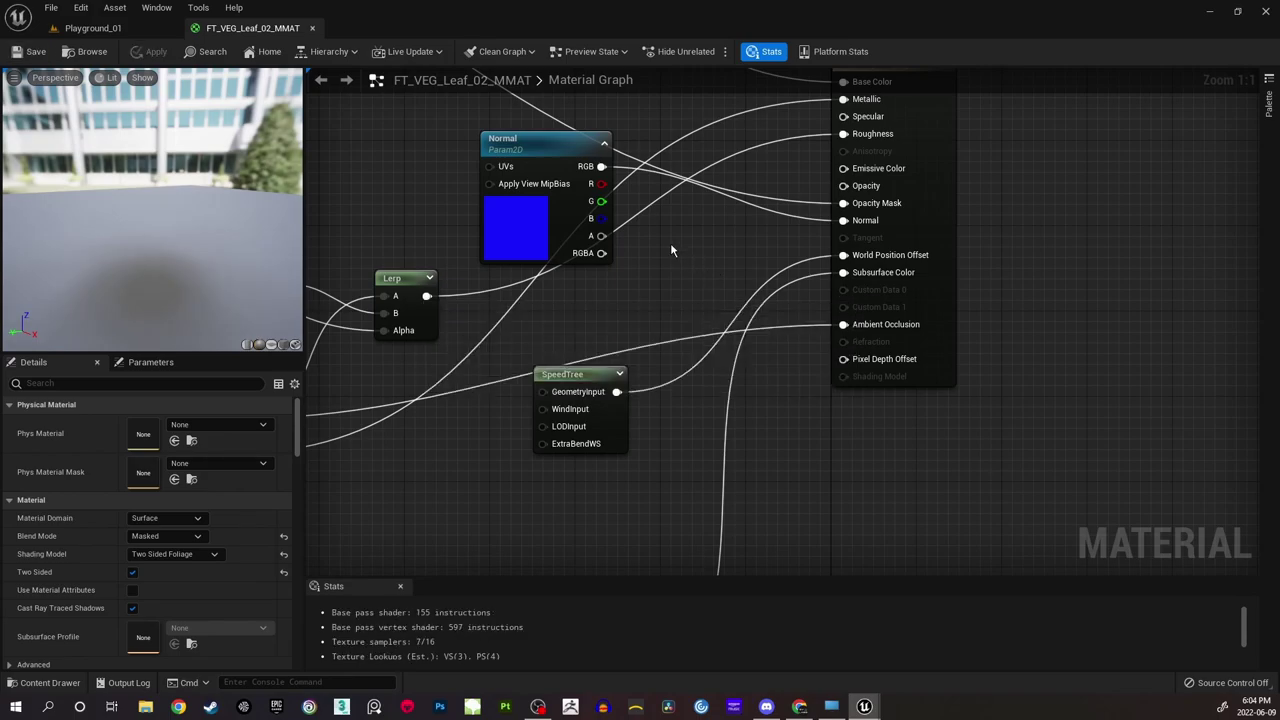
Examine the wind movement of the plants' leaves in the Playground_01 level from near and far.
click(92, 29)
key(s)
right_drag(655, 337, 580, 345)
key(w)
right_drag(729, 296, 780, 315)
key(w)
key(s)
key(w)
key(s)
key(w)
key(s)
right_drag(698, 339, 698, 339)
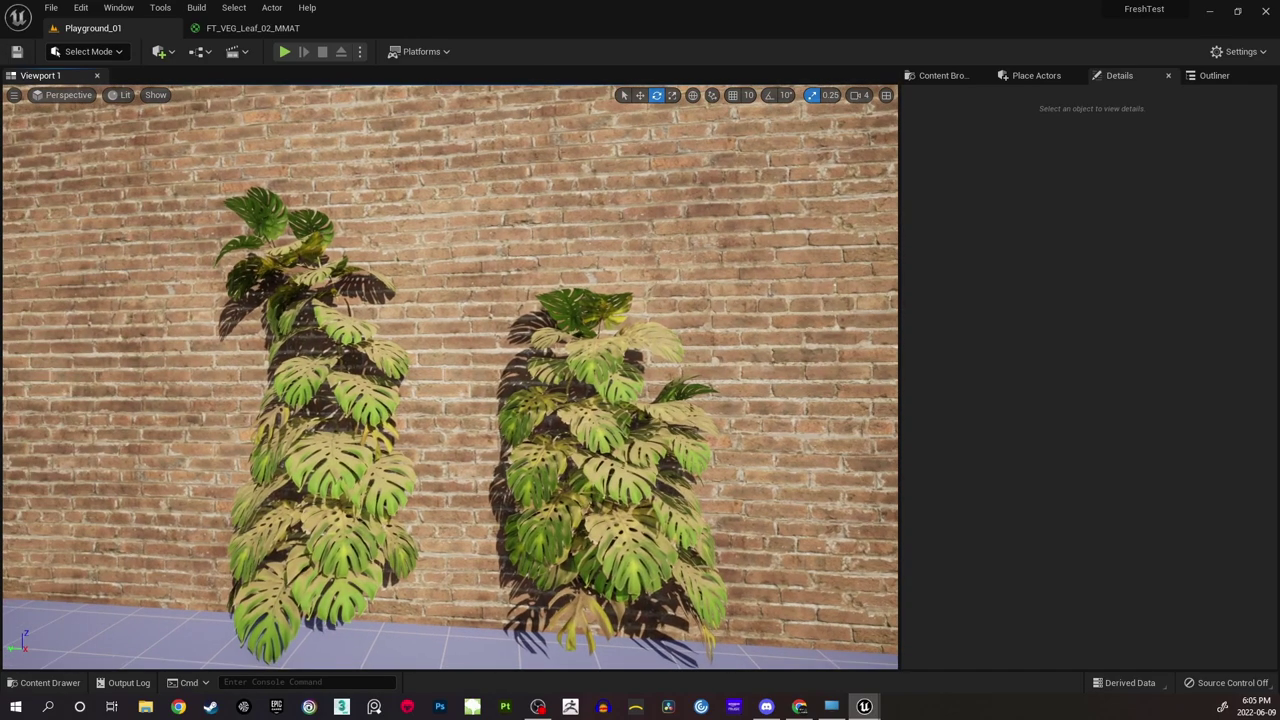
right_drag(698, 339, 712, 340)
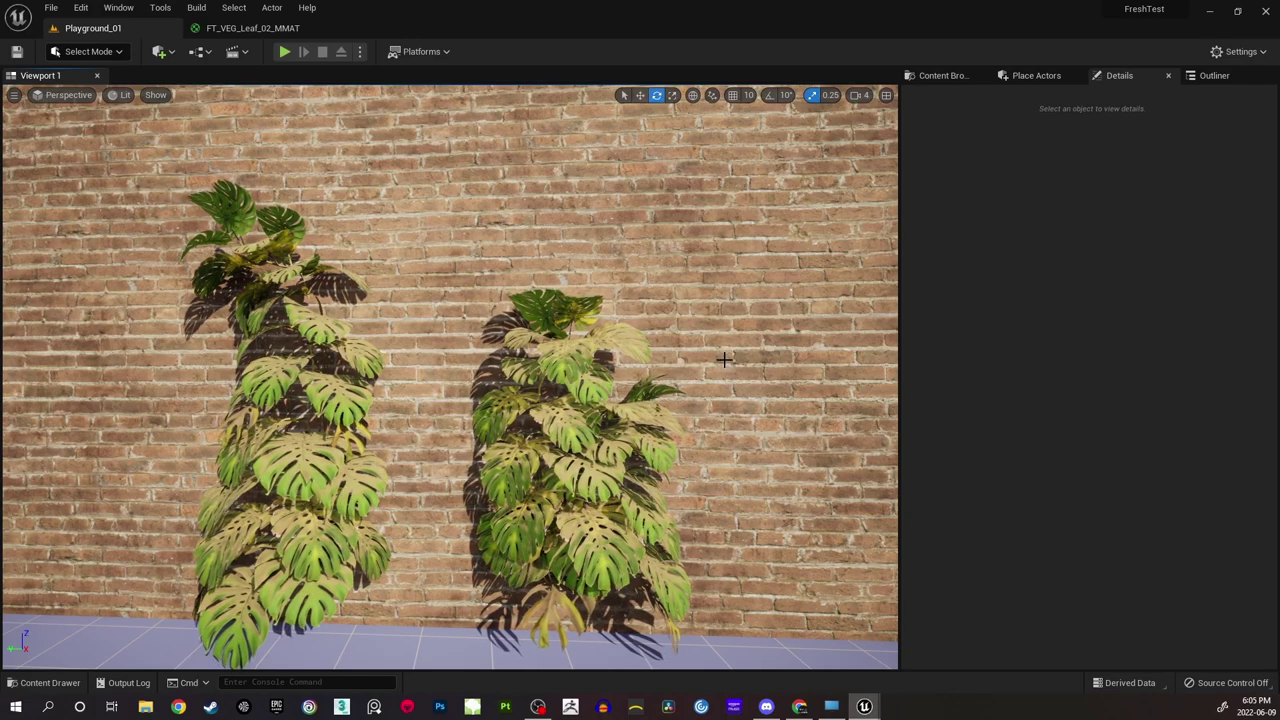
key(s)
mouse_move(450, 378)
right_down()
mouse_move(380, 370)
mouse_move(450, 380)
right_up()
key(w)
key(s)
mouse_move(748, 393)
right_down()
mouse_move(725, 398)
mouse_move(765, 390)
mouse_move(748, 393)
right_up()
key(a)
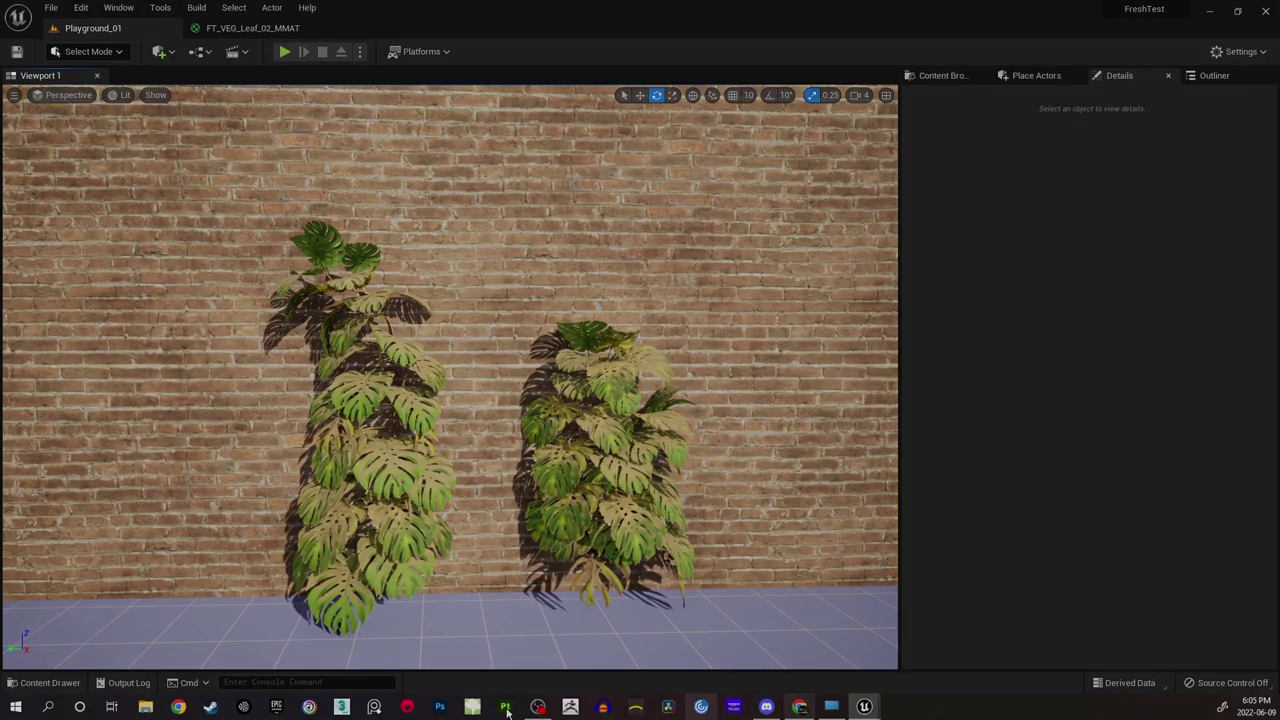